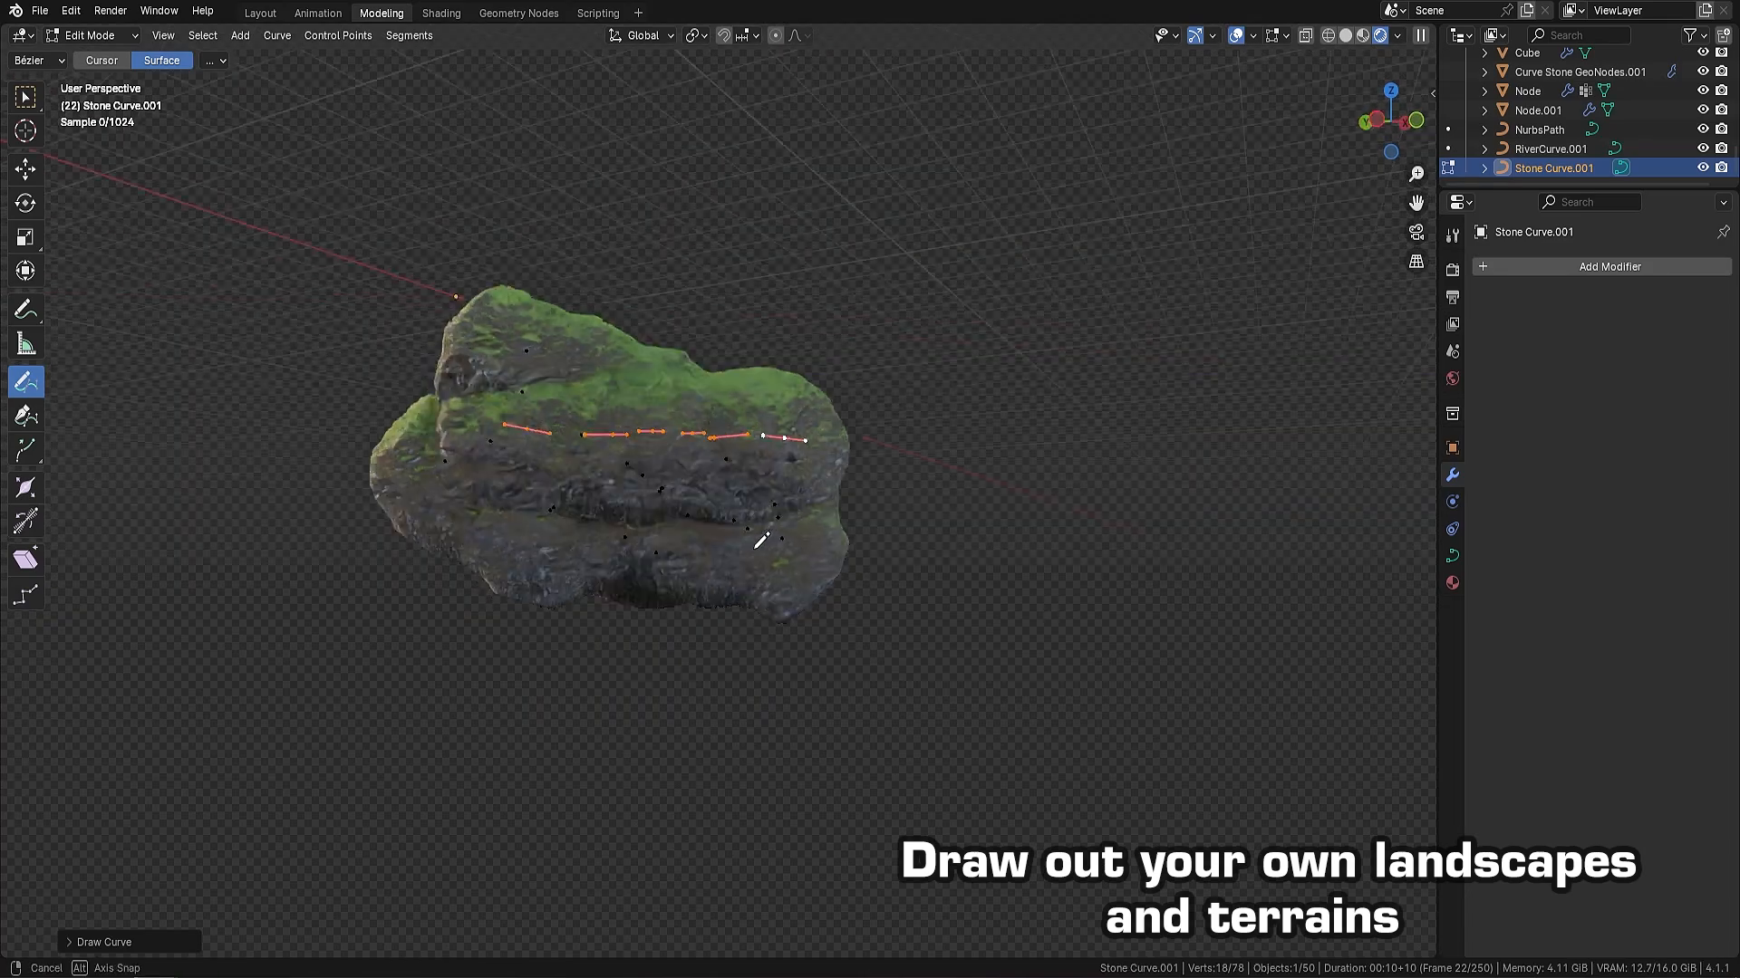
Draw river curve strokes across the rocks and stone curve strokes around them to build up the terrain, and return to Object Mode
{"action": "left_click_drag", "start_coordinate": [688, 433], "coordinate": [757, 534]}
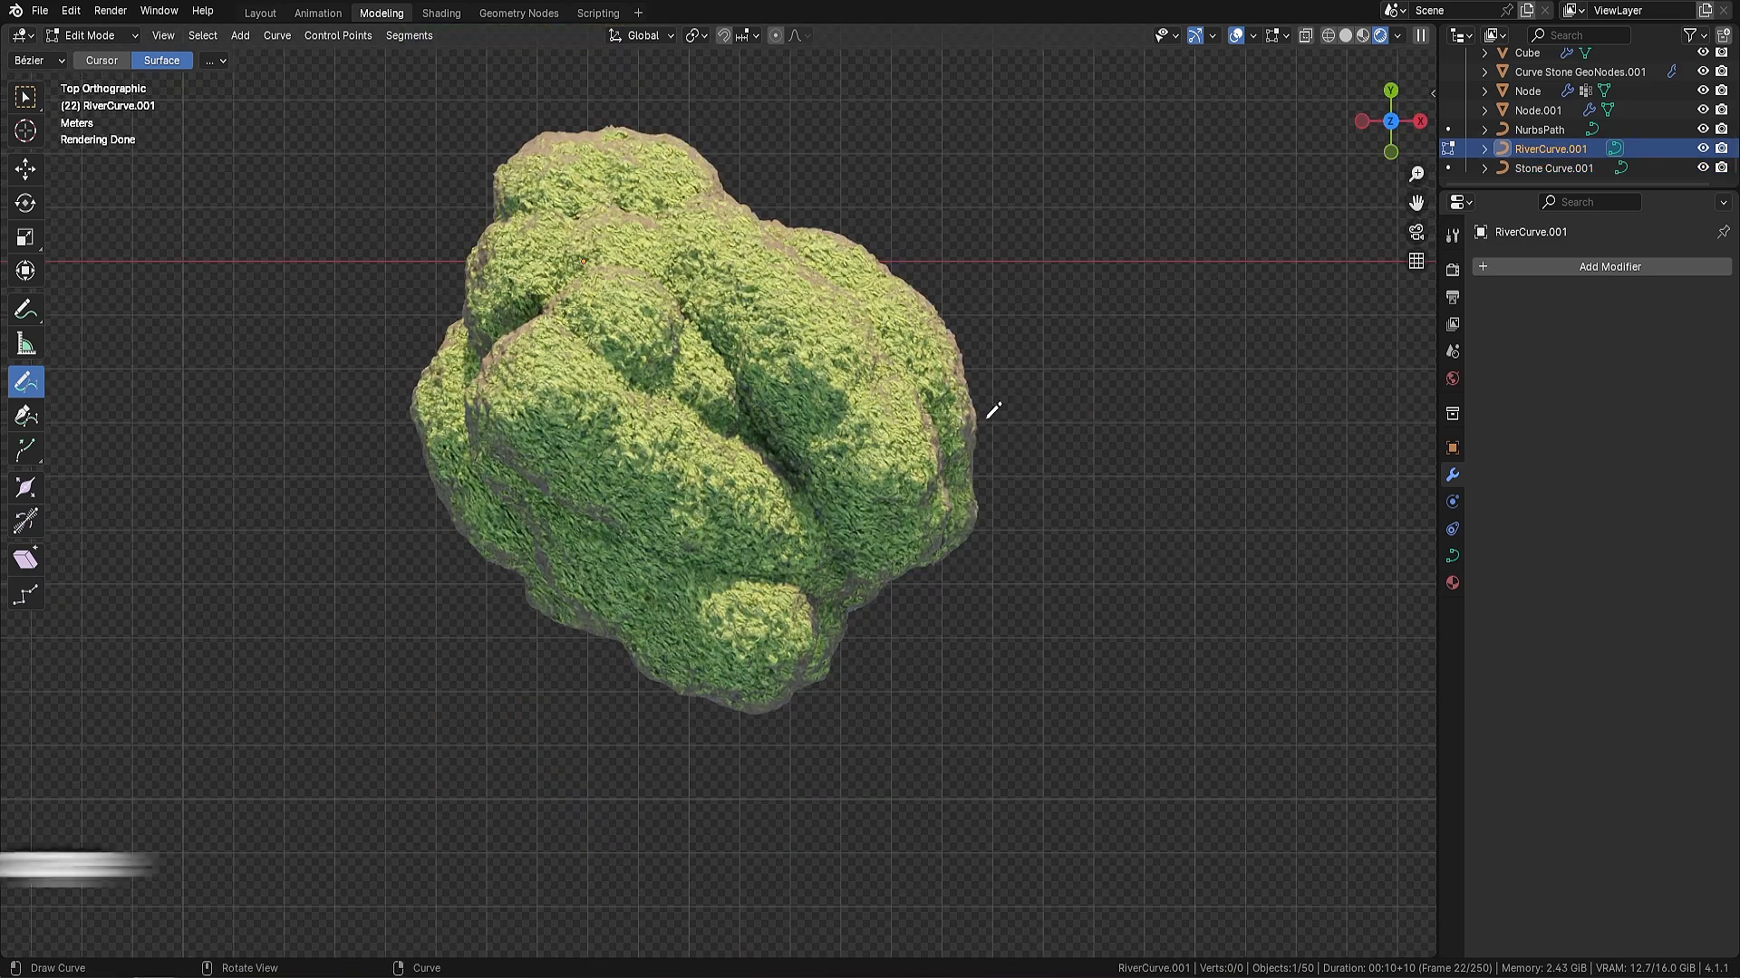
{"action": "mouse_move", "coordinate": [985, 417]}
{"action": "left_mouse_down"}
{"action": "mouse_move", "coordinate": [835, 385]}
{"action": "mouse_move", "coordinate": [589, 426]}
{"action": "left_mouse_up"}
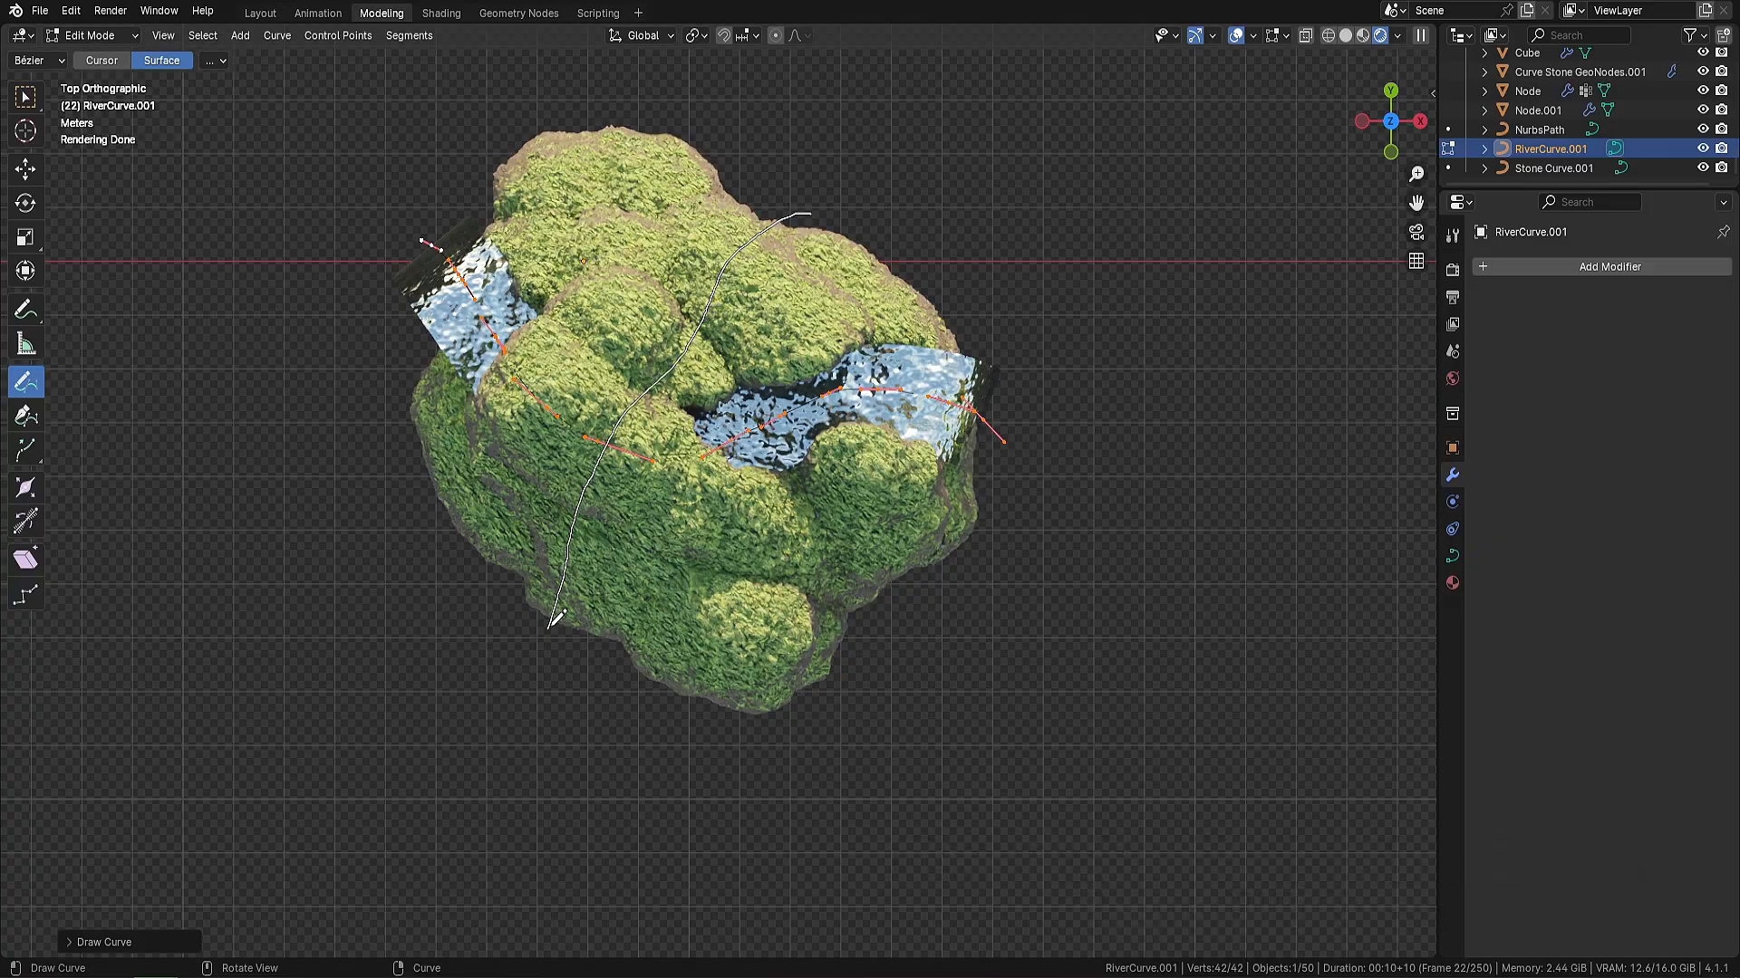
{"action": "middle_click_drag", "start_coordinate": [1092, 439], "coordinate": [860, 329]}
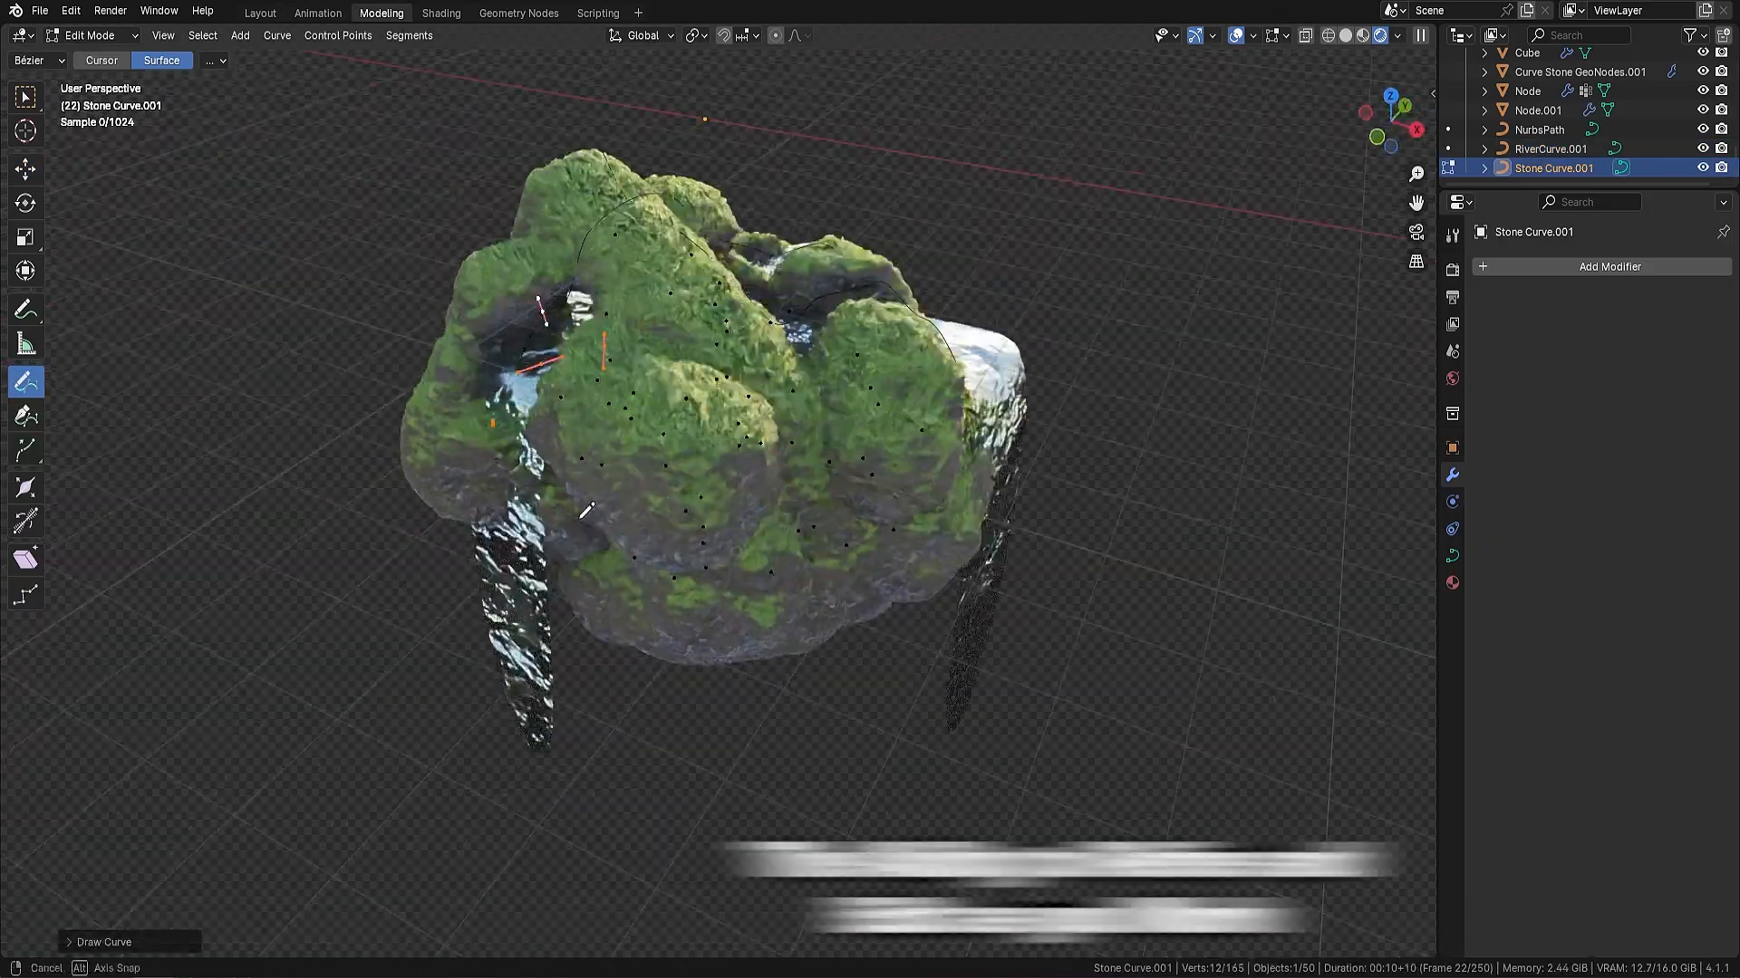
{"action": "left_click_drag", "start_coordinate": [876, 566], "coordinate": [849, 645]}
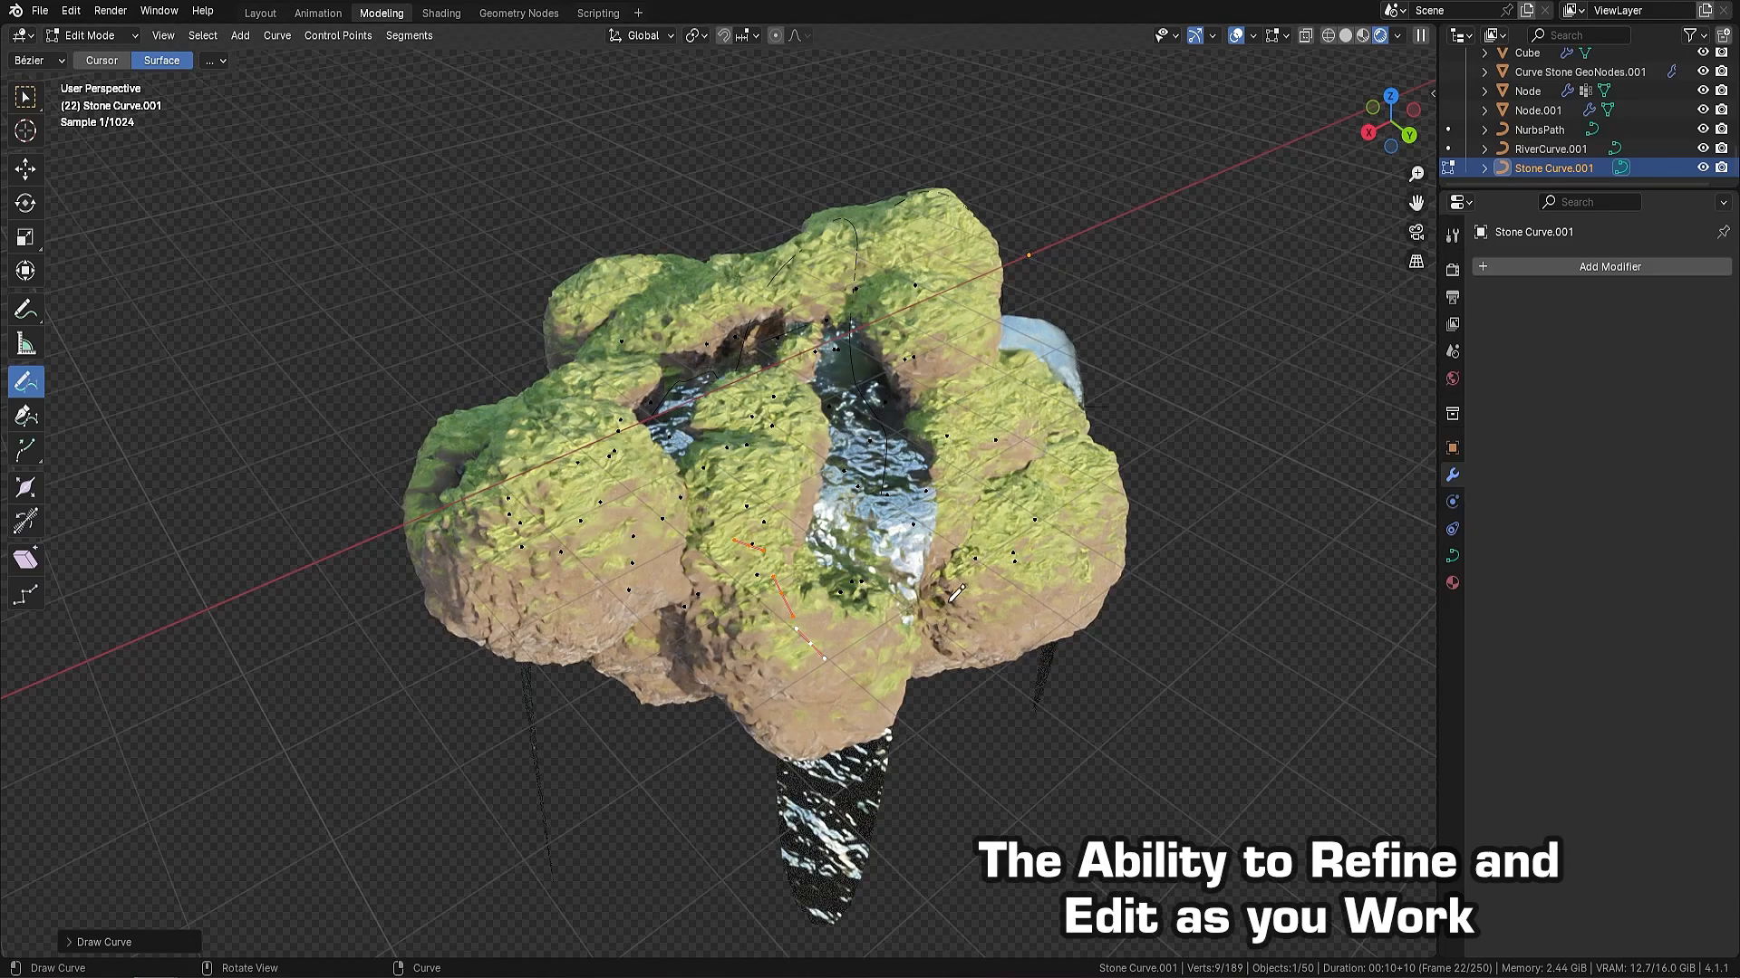
{"action": "middle_click_drag", "start_coordinate": [1123, 464], "coordinate": [1068, 455]}
{"action": "key", "text": "Tab"}
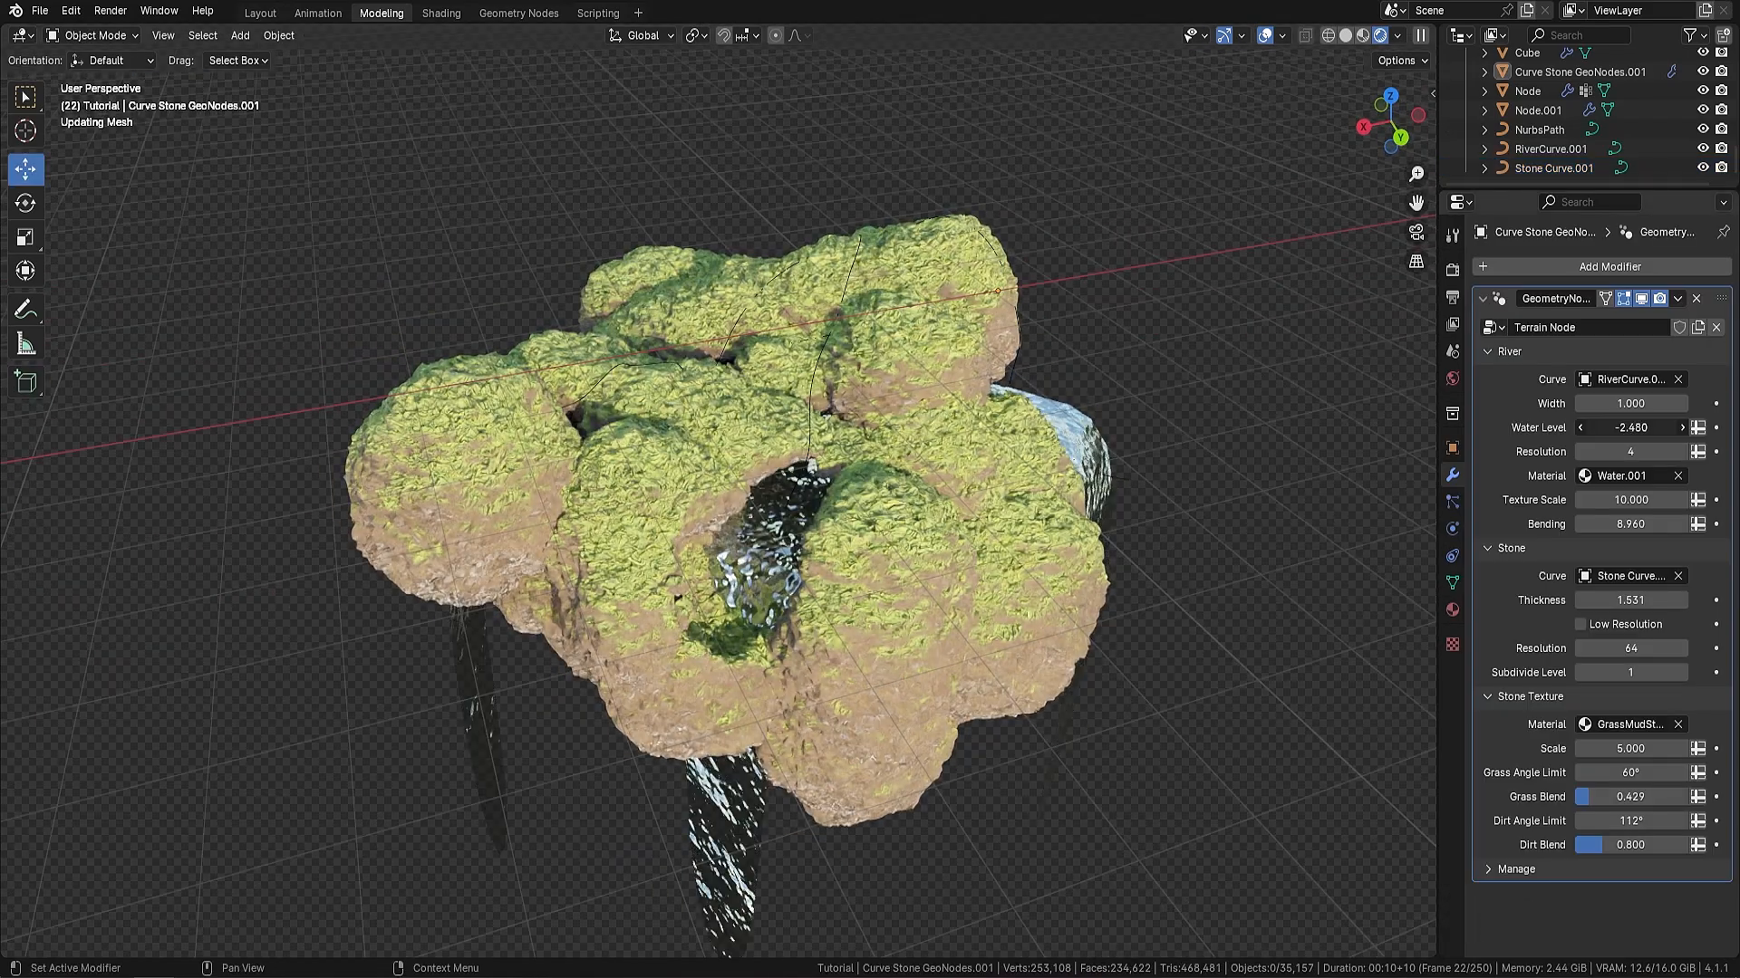
Set the terrain's Stone Texture Scale to 20, Grass Angle Limit to 100° and Grass Blend to 0.5
{"action": "mouse_move", "coordinate": [1631, 427]}
{"action": "left_mouse_down"}
{"action": "mouse_move", "coordinate": [1676, 429]}
{"action": "mouse_move", "coordinate": [1635, 431]}
{"action": "left_mouse_up"}
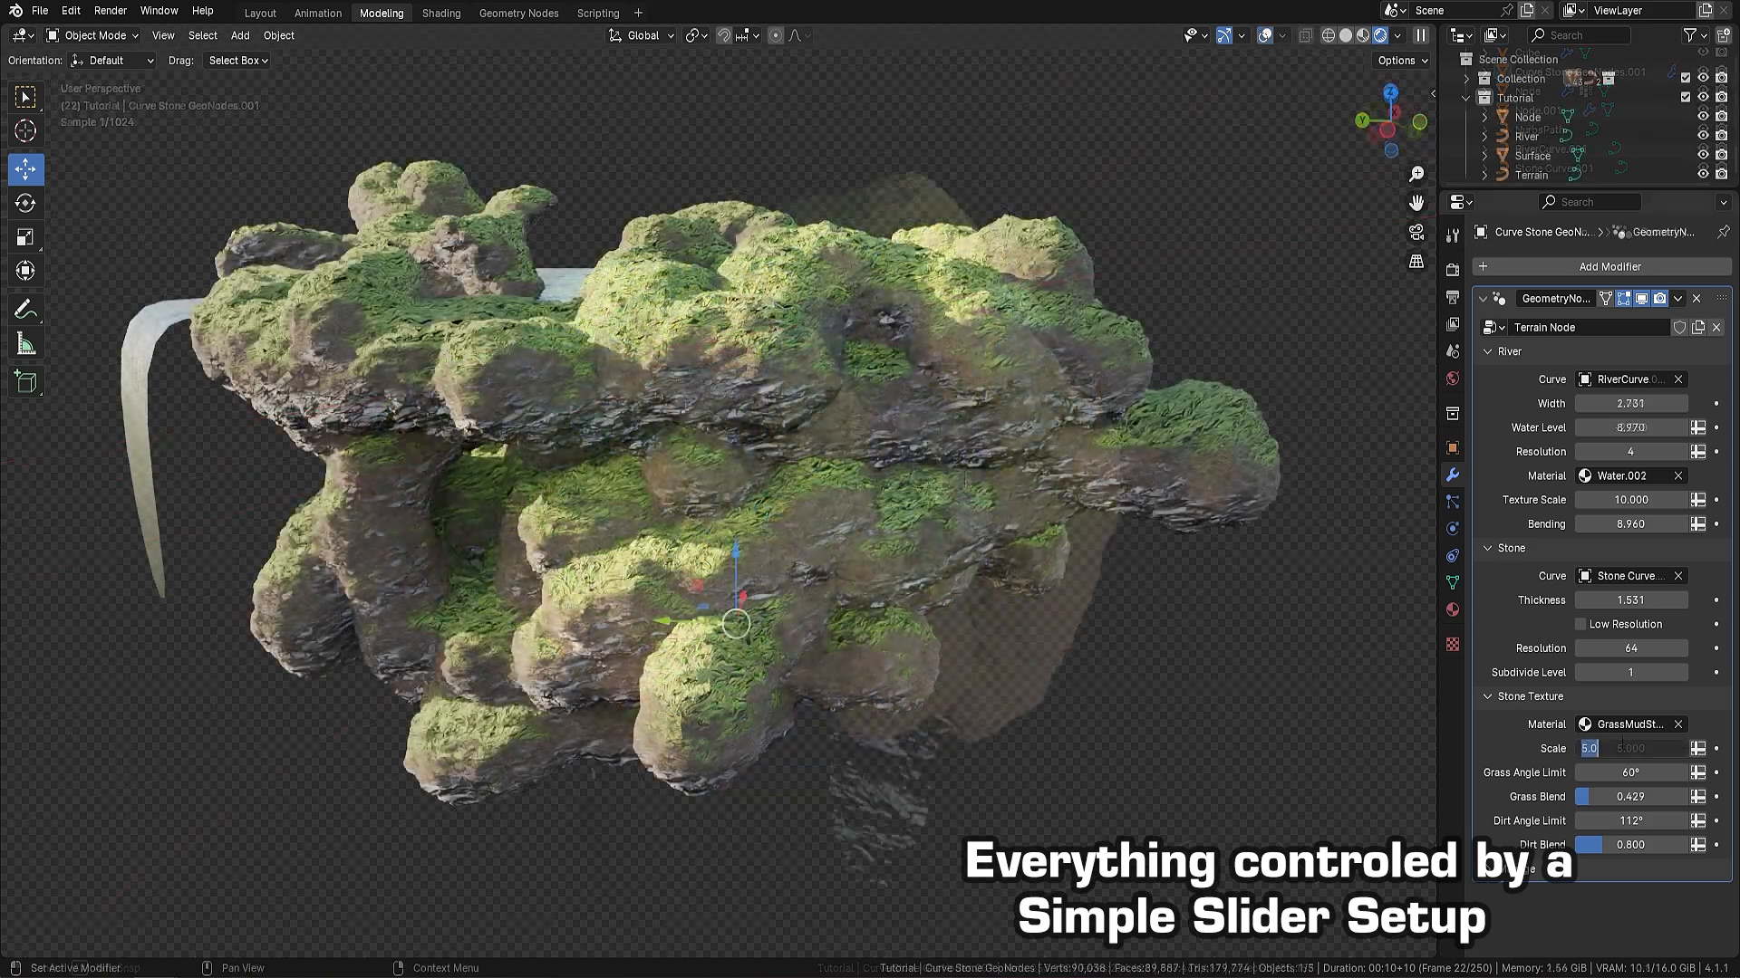
{"action": "left_click_drag", "start_coordinate": [1631, 772], "coordinate": [1607, 786]}
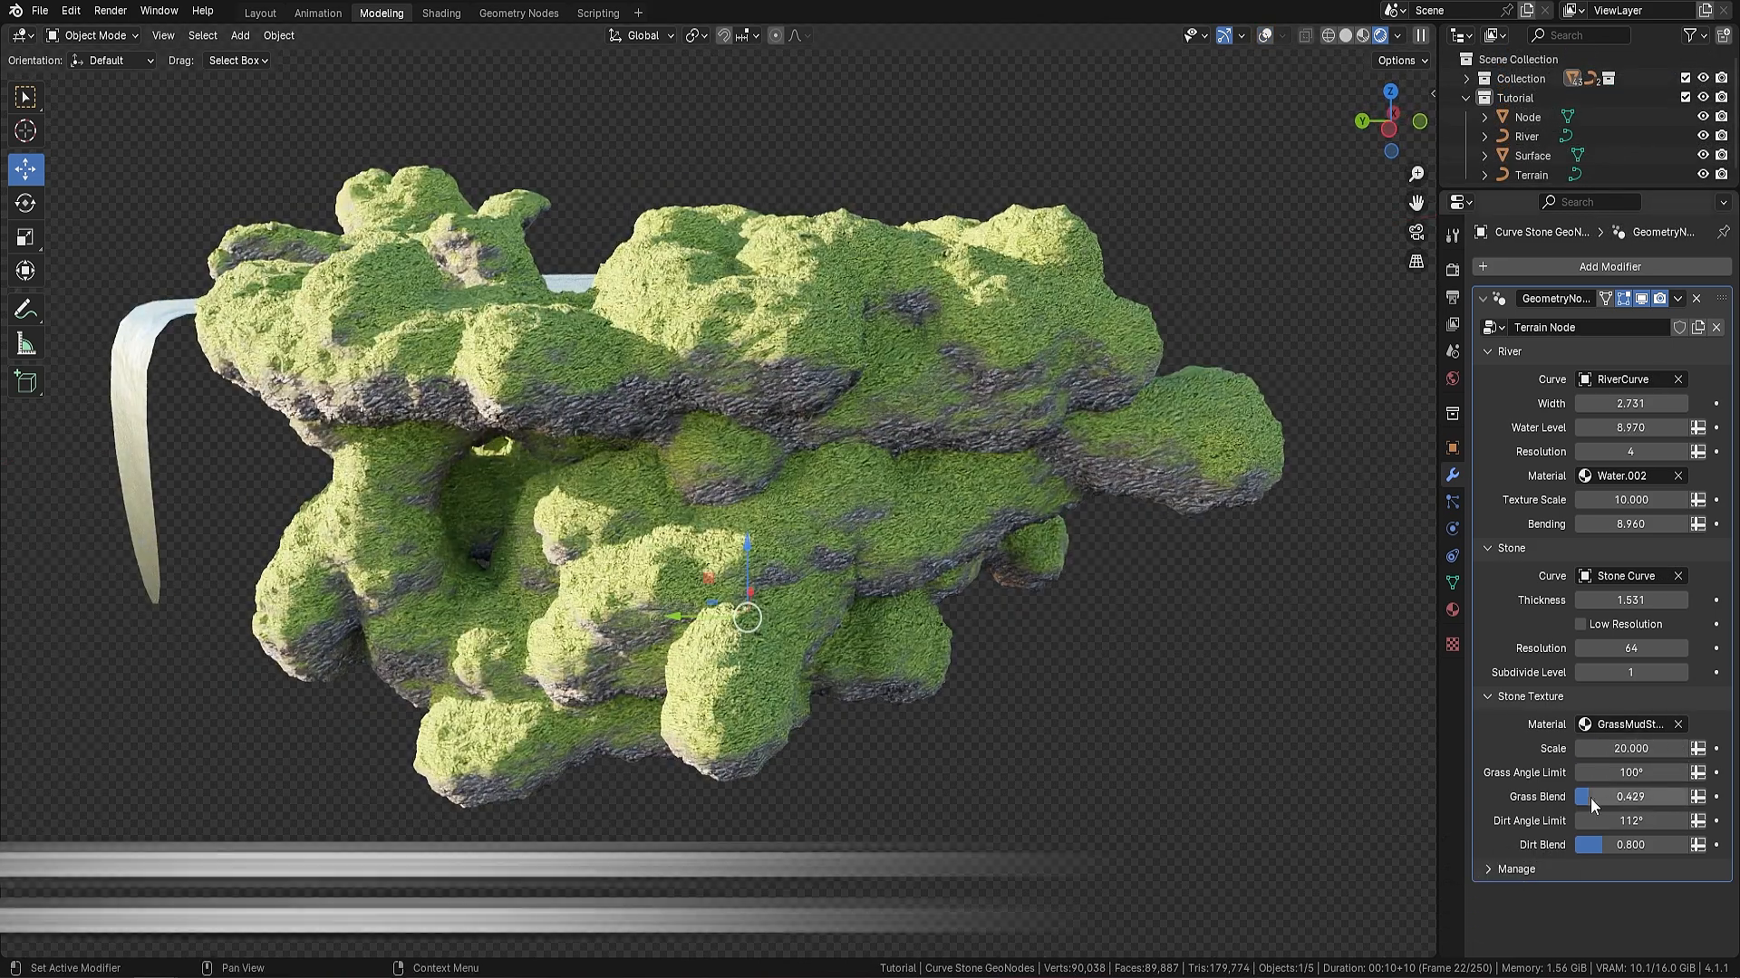
{"action": "mouse_move", "coordinate": [1590, 798]}
{"action": "left_mouse_down"}
{"action": "mouse_move", "coordinate": [1683, 799]}
{"action": "mouse_move", "coordinate": [1575, 799]}
{"action": "left_mouse_up"}
{"action": "left_click", "coordinate": [1662, 797]}
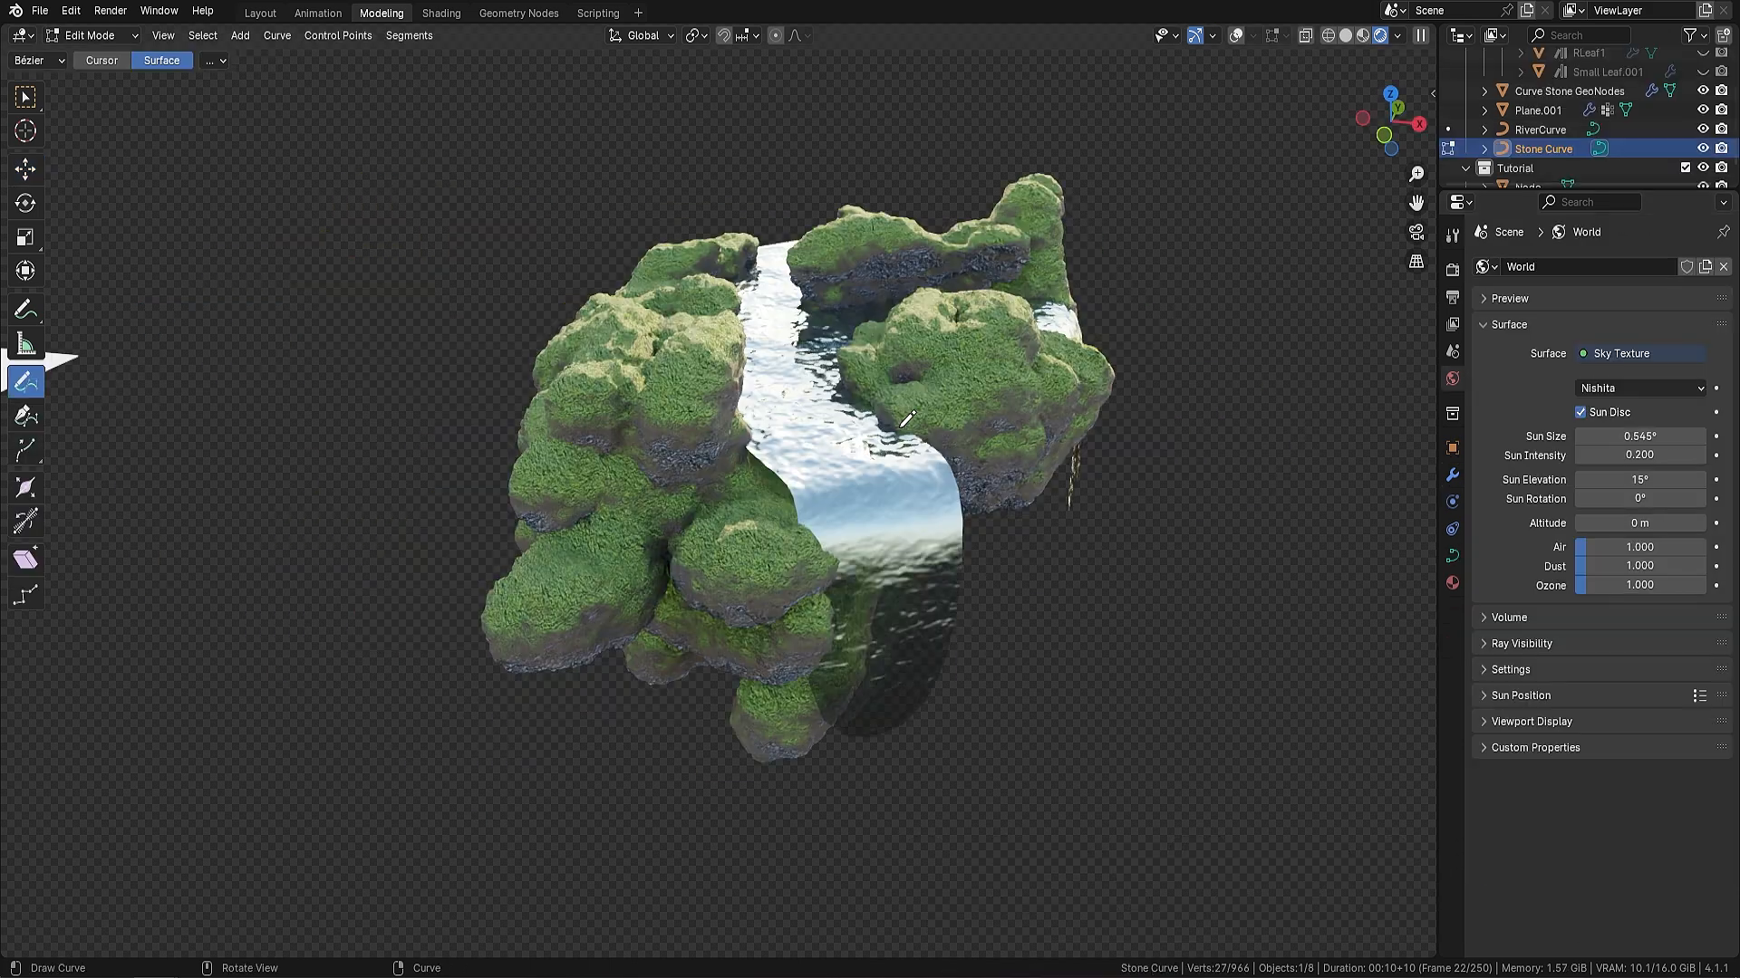
Draw additional Stone Curve strokes to build rock bridges over the waterfalls
{"action": "left_click_drag", "start_coordinate": [702, 391], "coordinate": [748, 276]}
{"action": "left_click_drag", "start_coordinate": [1090, 345], "coordinate": [1091, 347]}
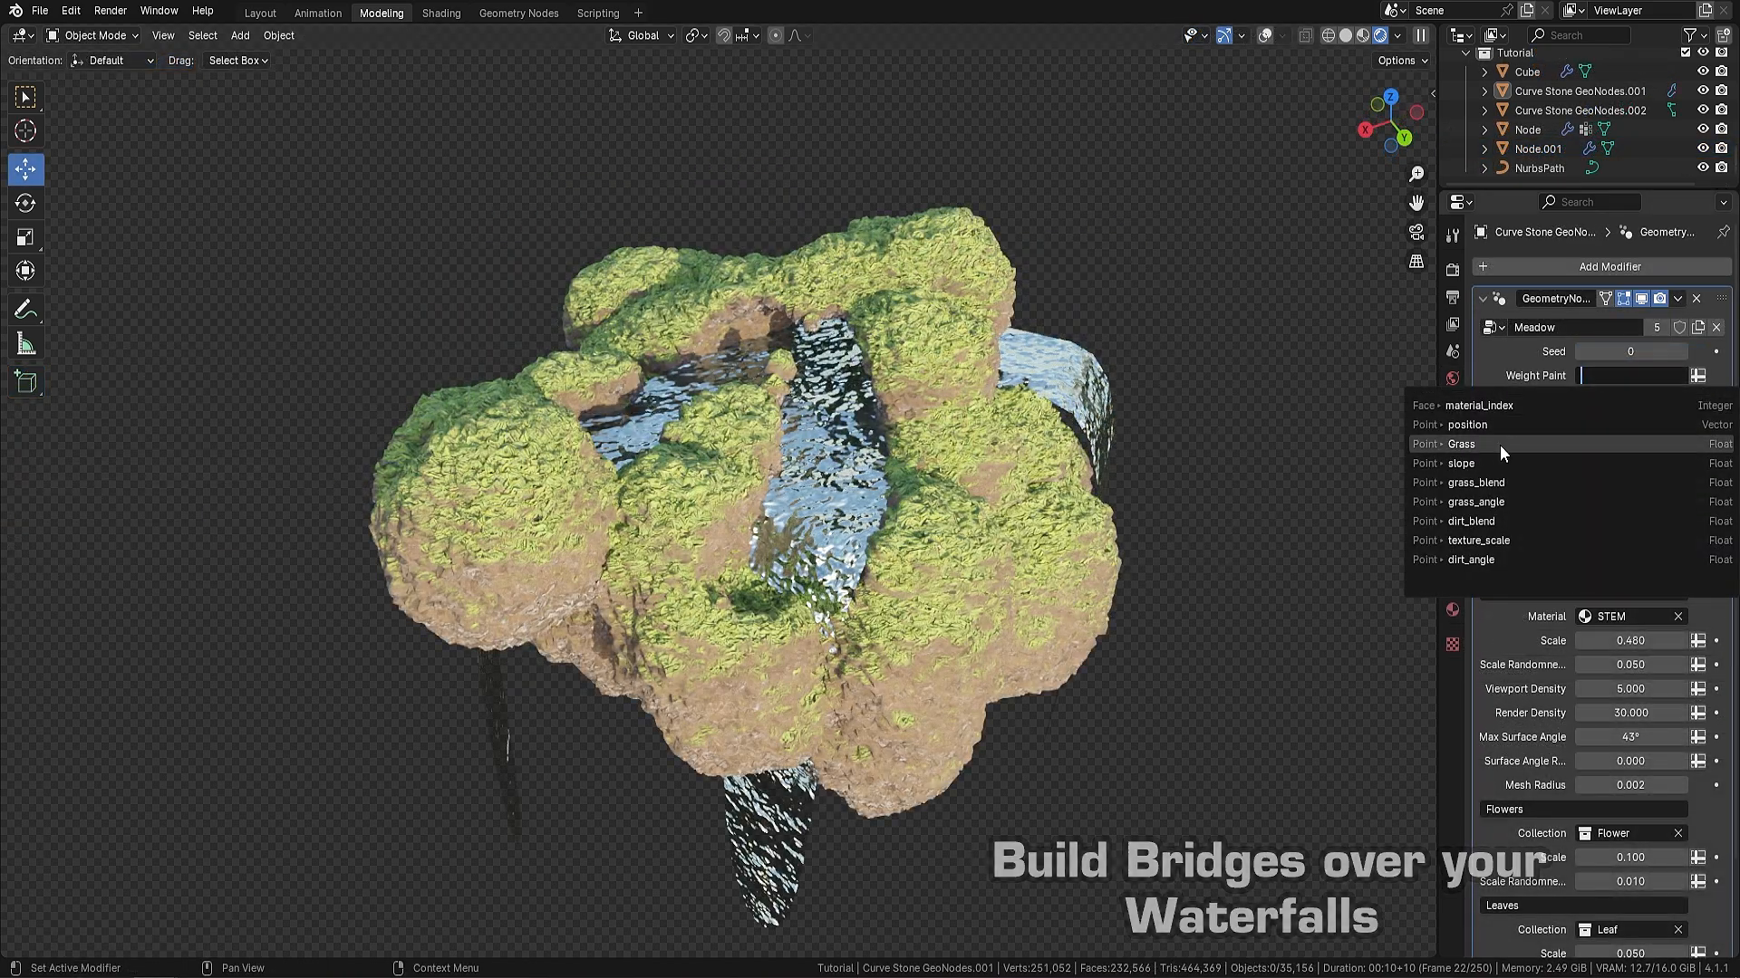
Paint grass and foliage onto the terrain in Weight Paint mode using the Grass vertex group, reducing the brush size
{"action": "left_click", "coordinate": [1499, 443]}
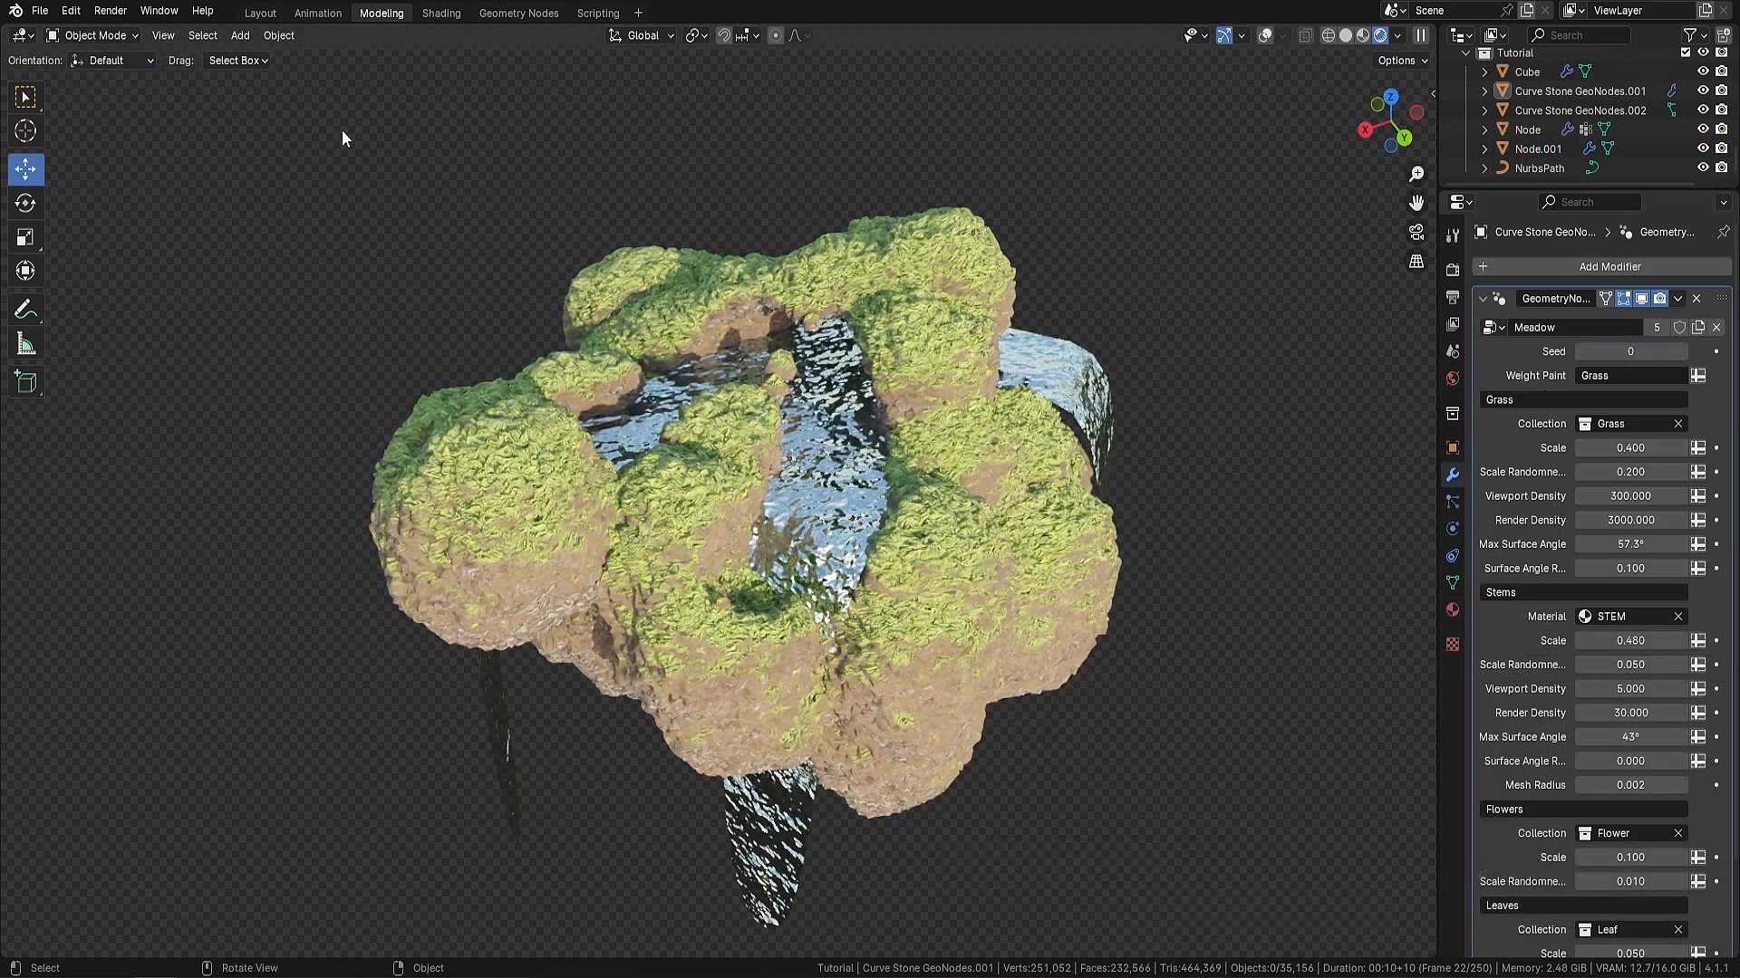
{"action": "left_click", "coordinate": [94, 36]}
{"action": "left_click", "coordinate": [102, 143]}
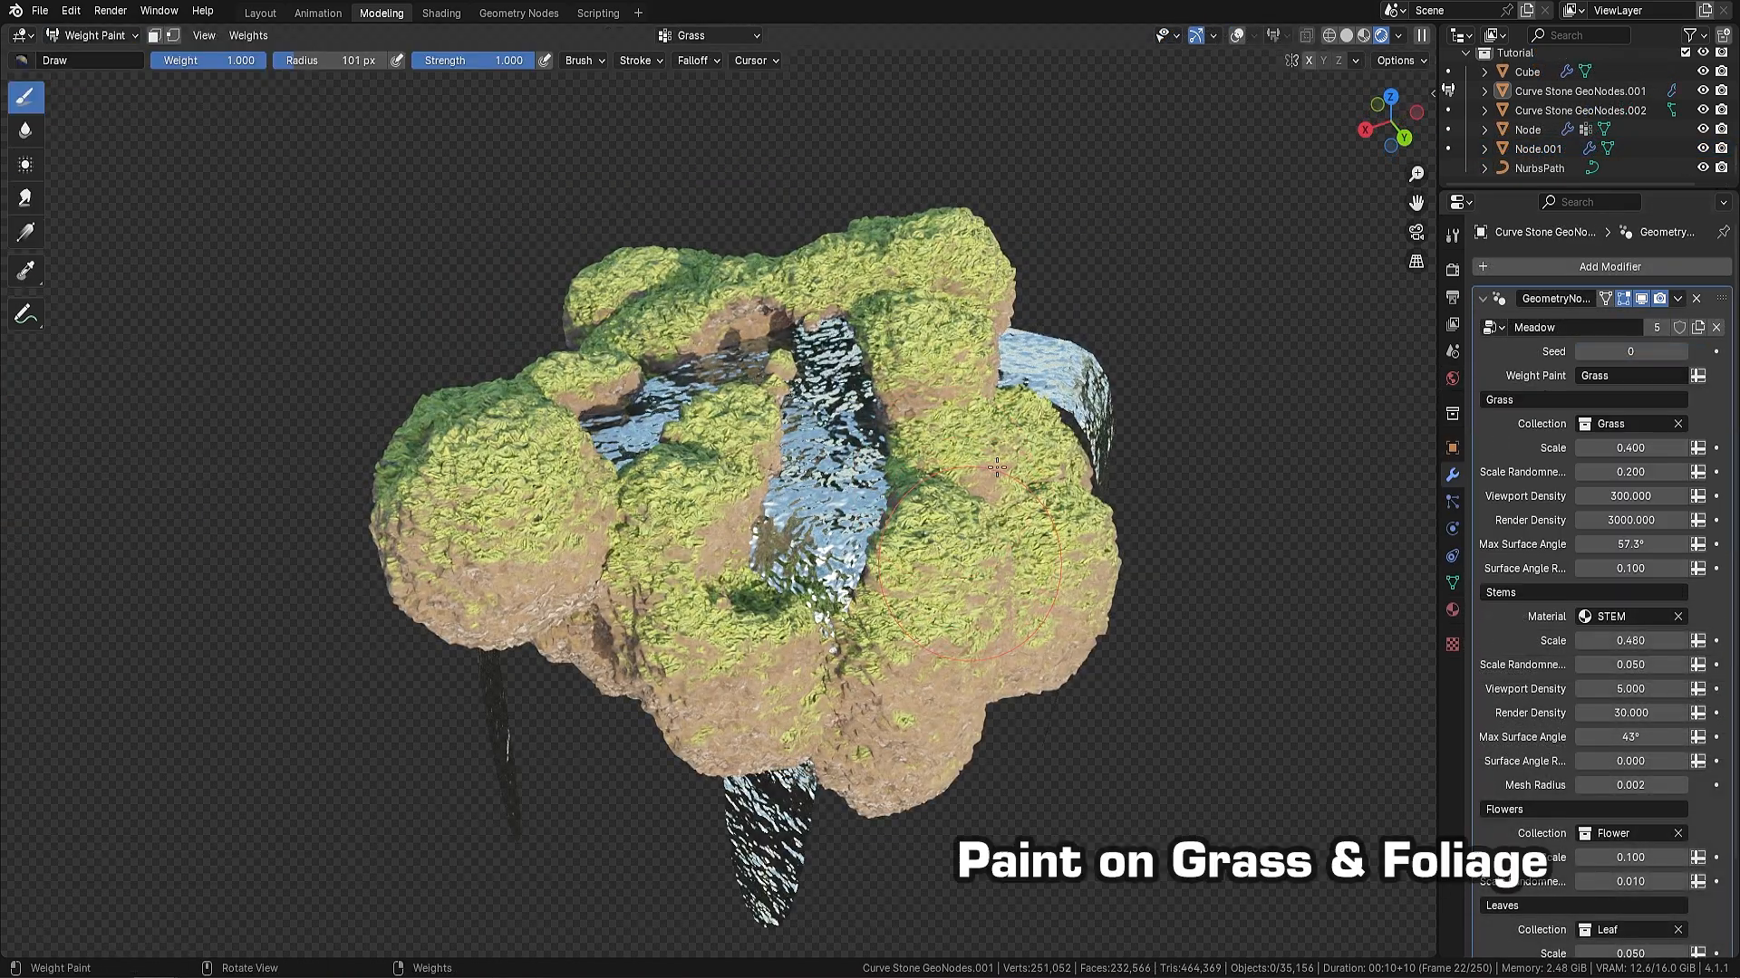
{"action": "mouse_move", "coordinate": [995, 467]}
{"action": "left_mouse_down"}
{"action": "mouse_move", "coordinate": [1013, 492]}
{"action": "mouse_move", "coordinate": [974, 435]}
{"action": "mouse_move", "coordinate": [958, 206]}
{"action": "mouse_move", "coordinate": [595, 260]}
{"action": "mouse_move", "coordinate": [732, 426]}
{"action": "mouse_move", "coordinate": [666, 525]}
{"action": "mouse_move", "coordinate": [677, 647]}
{"action": "left_mouse_up"}
{"action": "key", "text": "bracketleft"}
{"action": "key", "text": "bracketleft"}
{"action": "key", "text": "bracketleft"}
{"action": "key", "text": "bracketleft"}
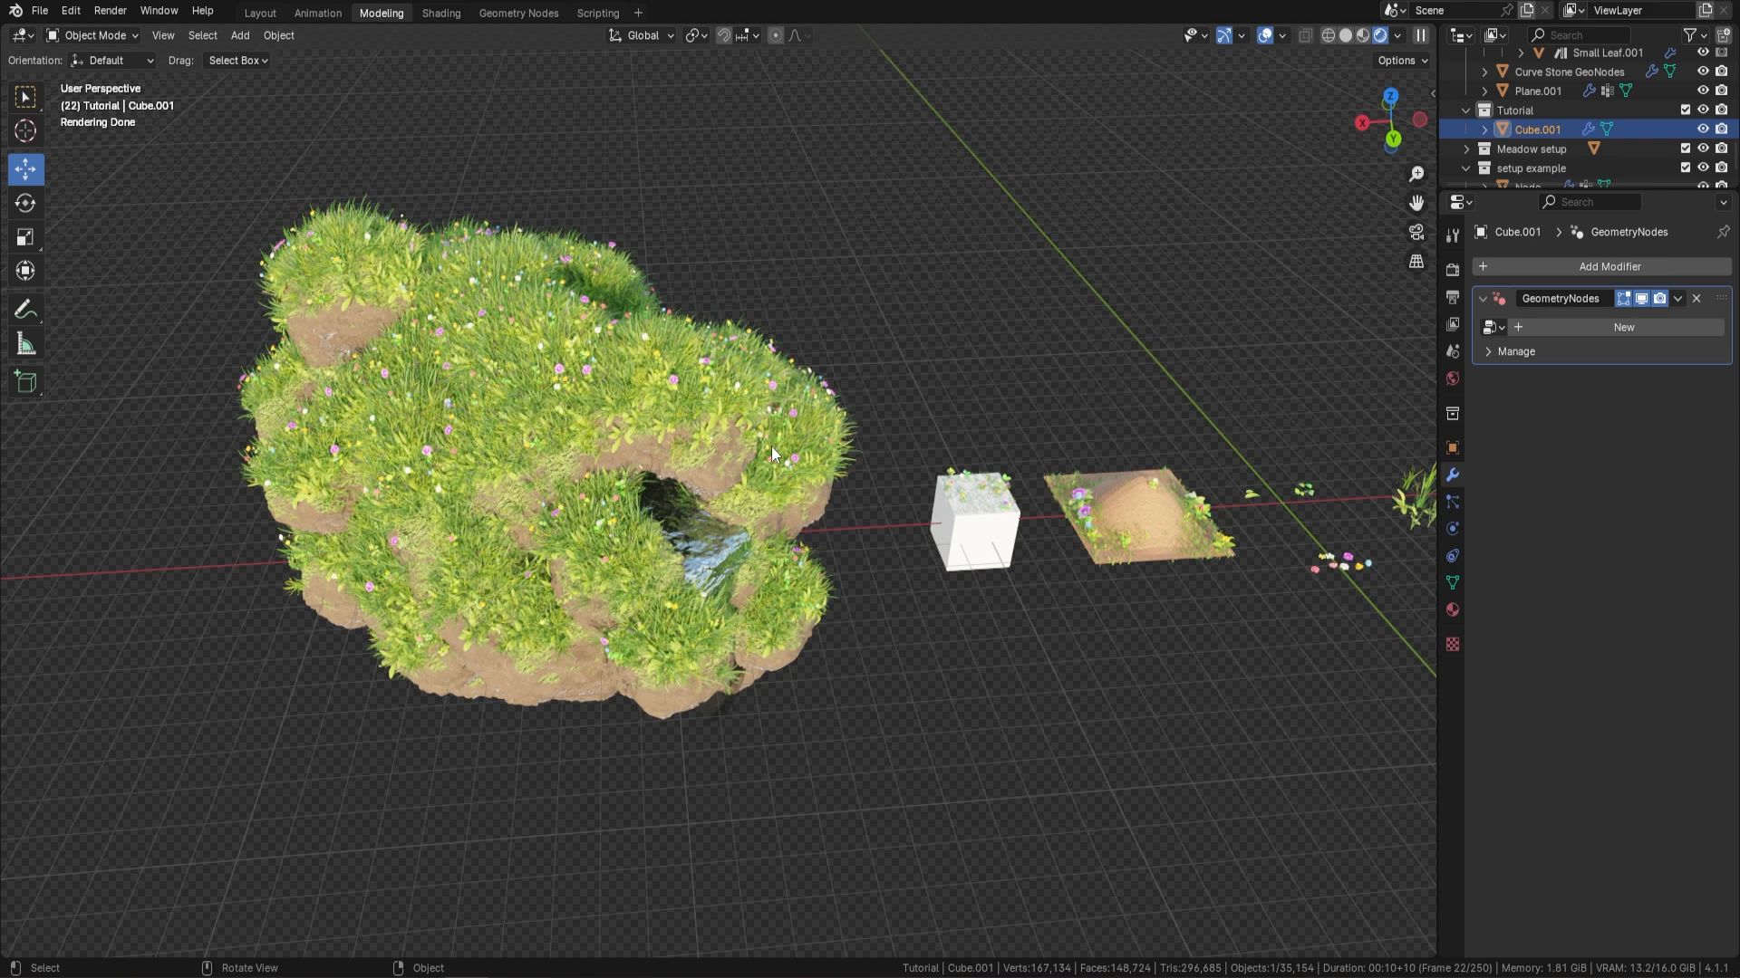
{"action": "scroll", "coordinate": [726, 437], "scroll_direction": "down", "scroll_amount": 5}
{"action": "middle_click_drag", "start_coordinate": [575, 476], "coordinate": [774, 482], "text": "shift"}
{"action": "scroll", "coordinate": [981, 485], "scroll_direction": "up", "scroll_amount": 3}
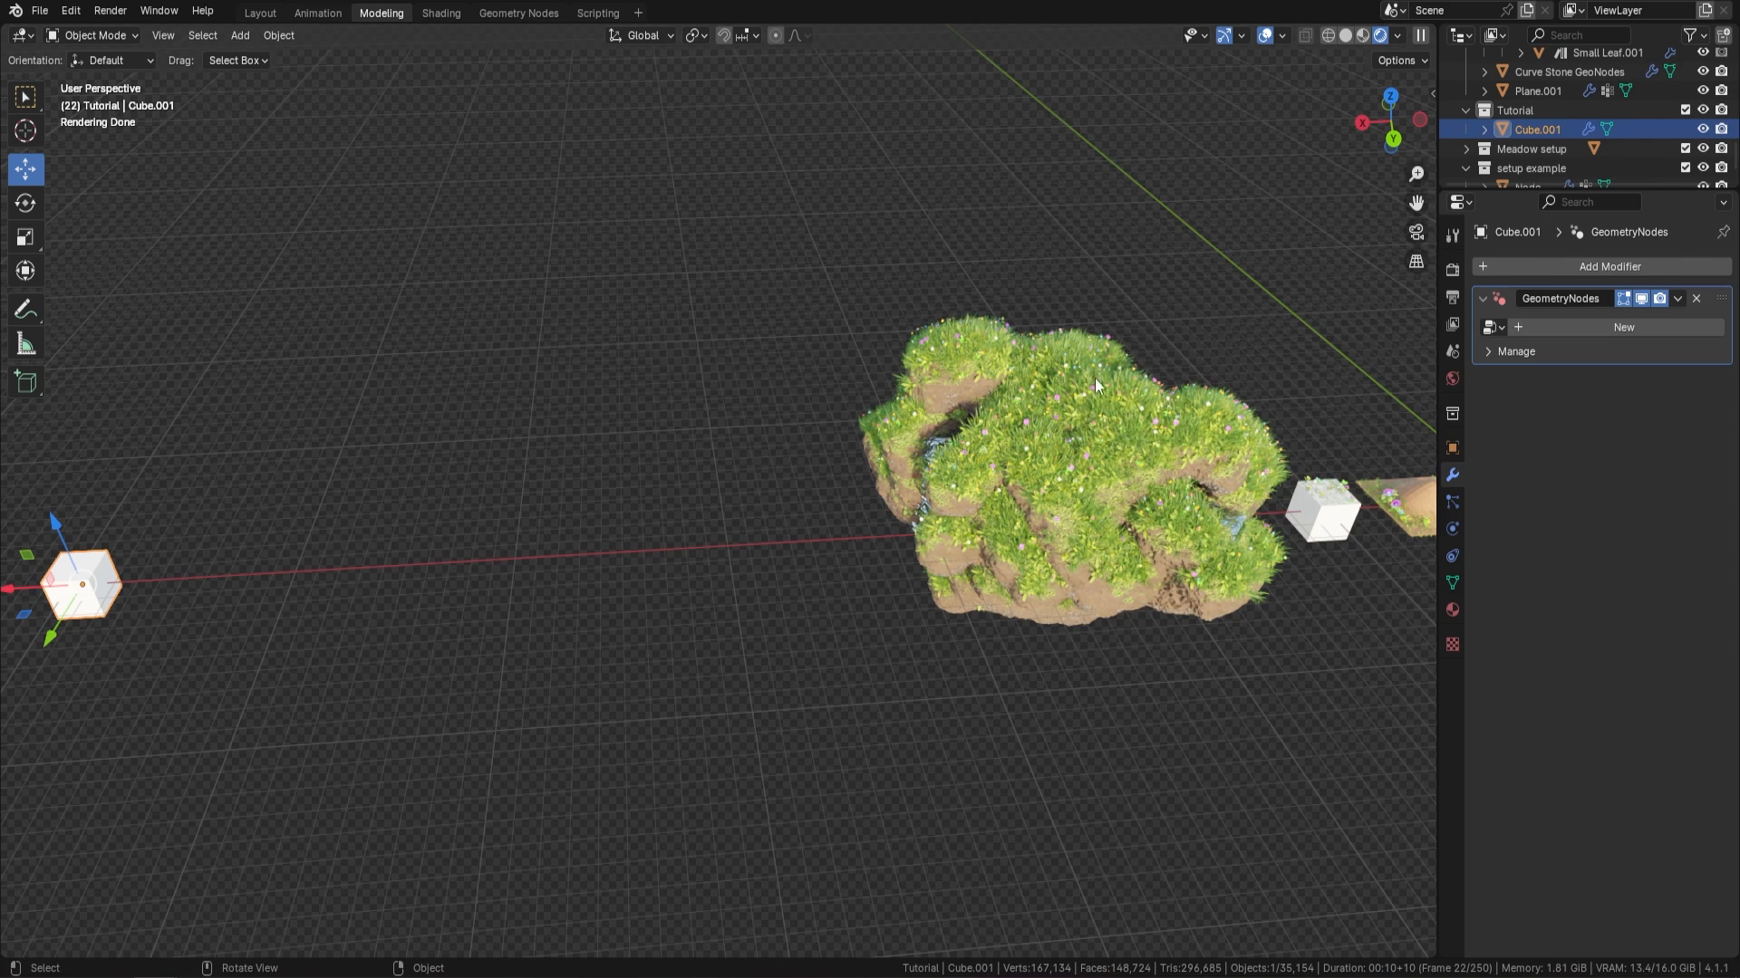
{"action": "middle_click_drag", "start_coordinate": [1122, 359], "coordinate": [986, 409]}
{"action": "middle_click_drag", "start_coordinate": [708, 508], "coordinate": [851, 160]}
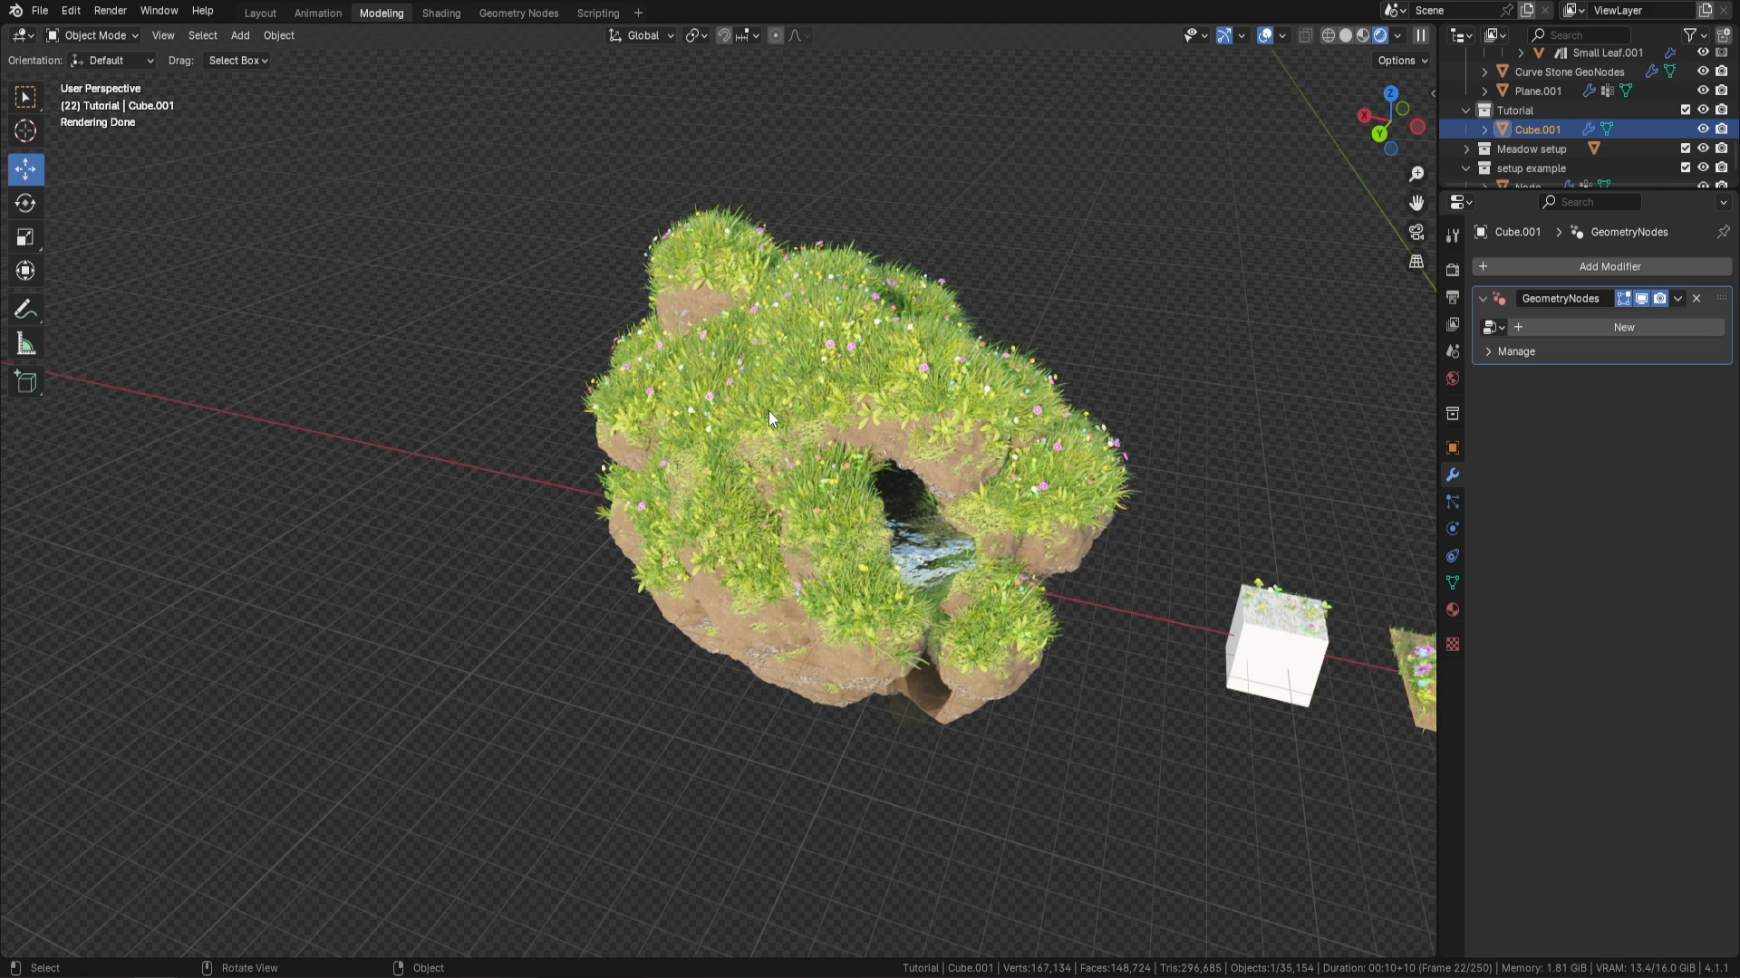
{"action": "scroll", "coordinate": [550, 398], "scroll_direction": "down", "scroll_amount": 4}
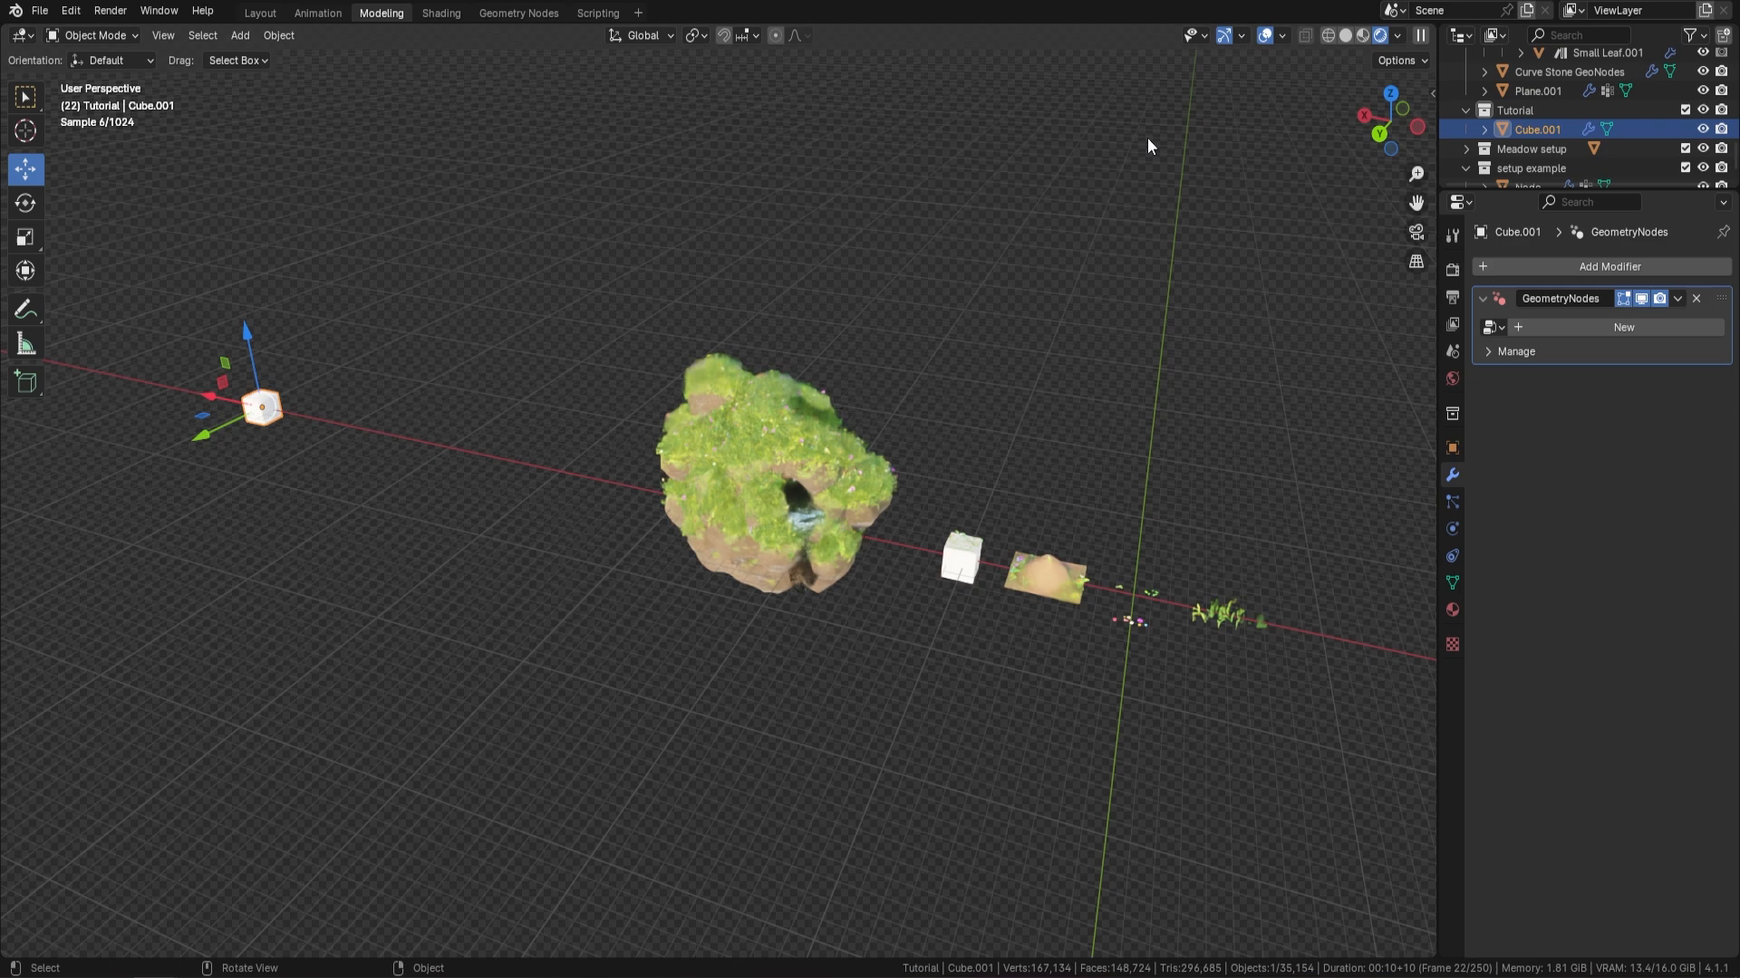
Switch the viewport to solid shading and move the separate cube along the X axis towards the rock terrain
{"action": "left_click", "coordinate": [1346, 38]}
{"action": "mouse_move", "coordinate": [500, 367]}
{"action": "middle_mouse_down"}
{"action": "mouse_move", "coordinate": [364, 460]}
{"action": "mouse_move", "coordinate": [655, 387]}
{"action": "middle_mouse_up"}
{"action": "scroll", "coordinate": [426, 525], "scroll_direction": "up", "scroll_amount": 4}
{"action": "middle_click_drag", "start_coordinate": [395, 497], "coordinate": [598, 439], "text": "shift"}
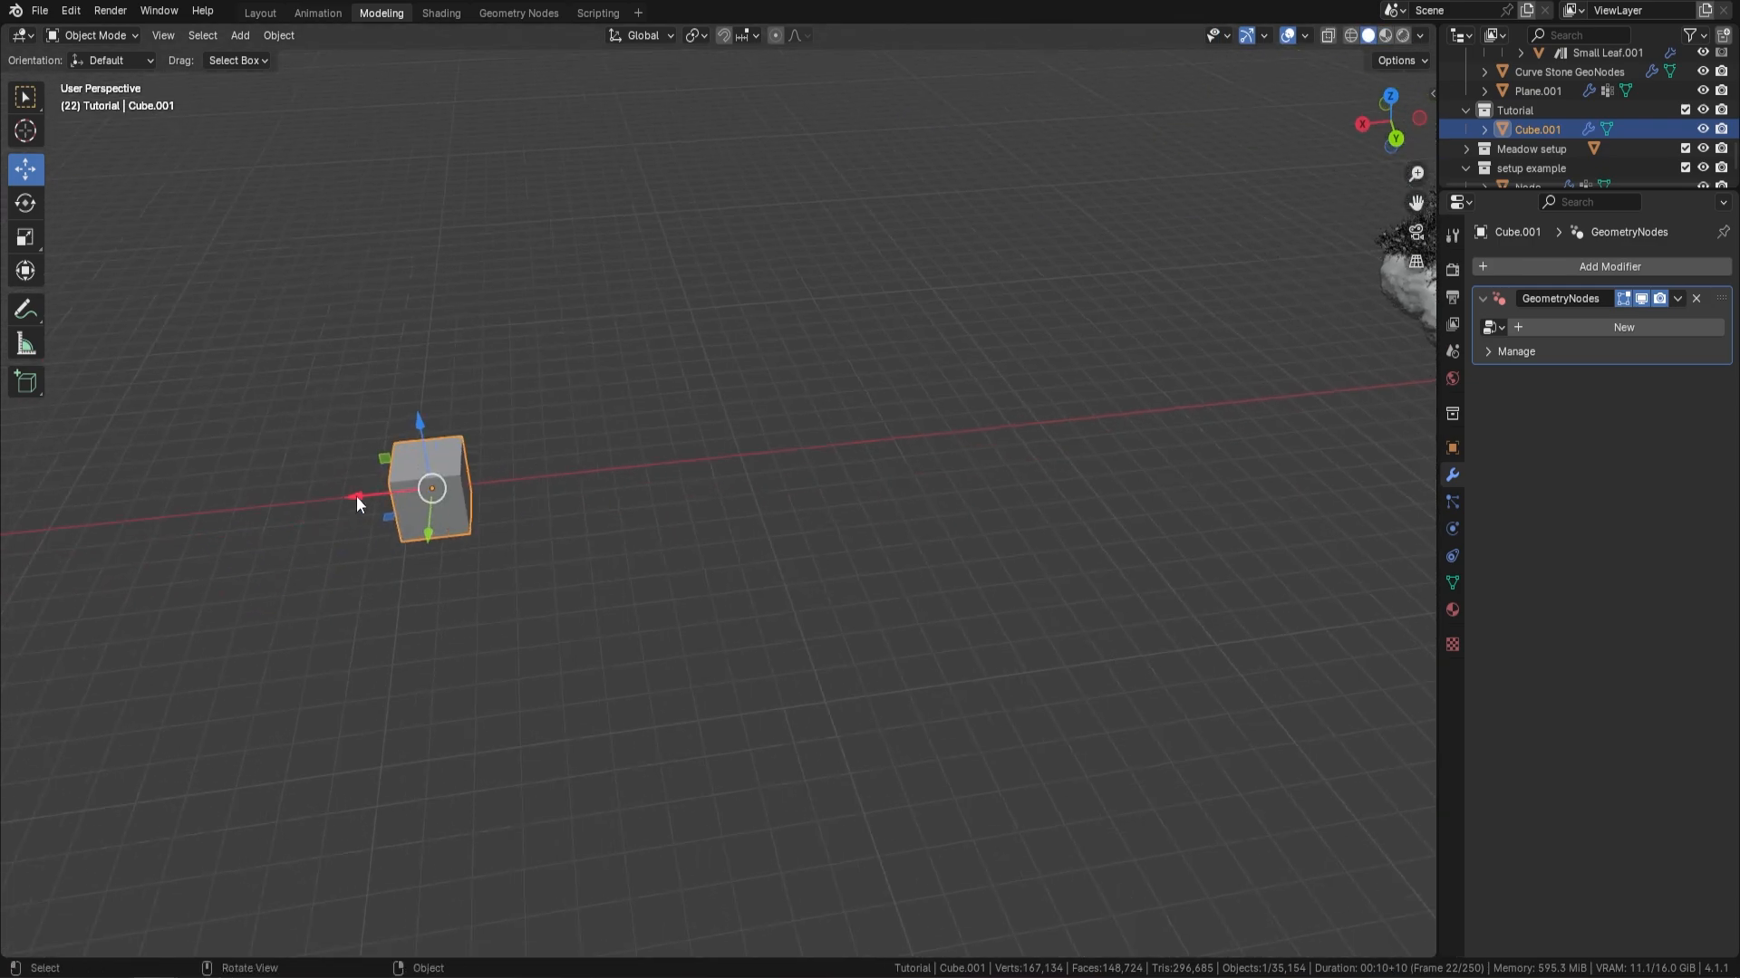
{"action": "left_click_drag", "start_coordinate": [356, 497], "coordinate": [729, 455]}
{"action": "middle_click_drag", "start_coordinate": [846, 424], "coordinate": [719, 435], "text": "shift"}
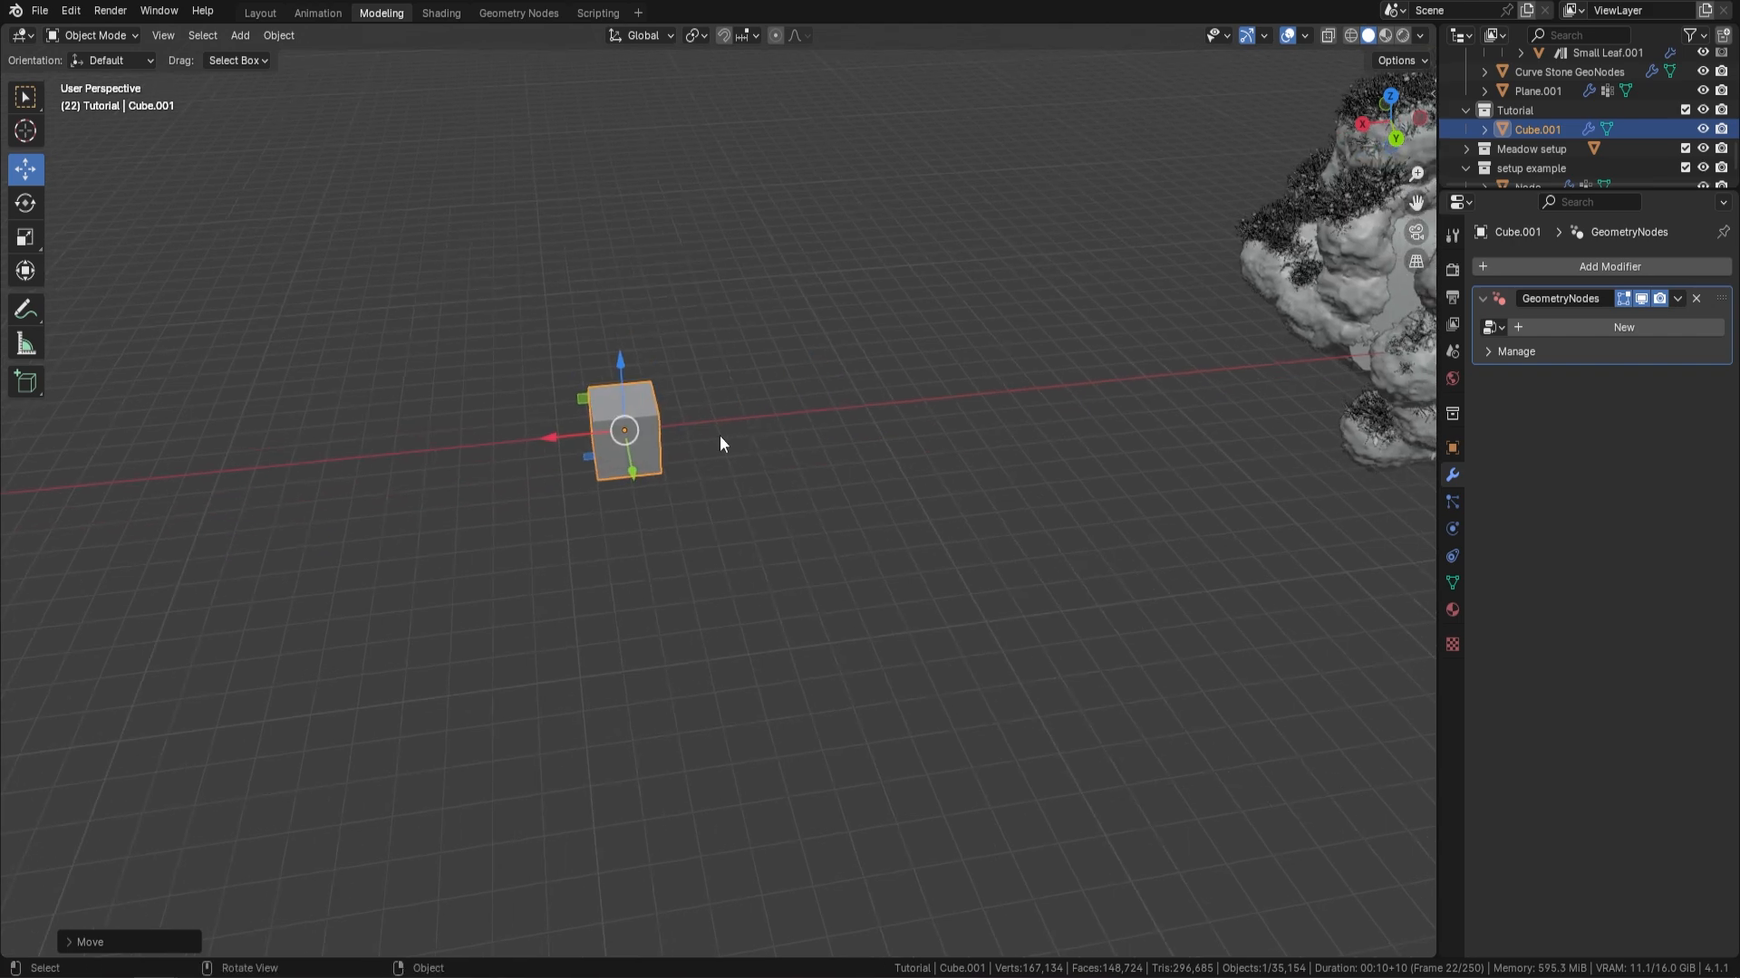
Snap the 3D cursor to the selected cube and delete the cube
{"action": "key", "text": "shift+s"}
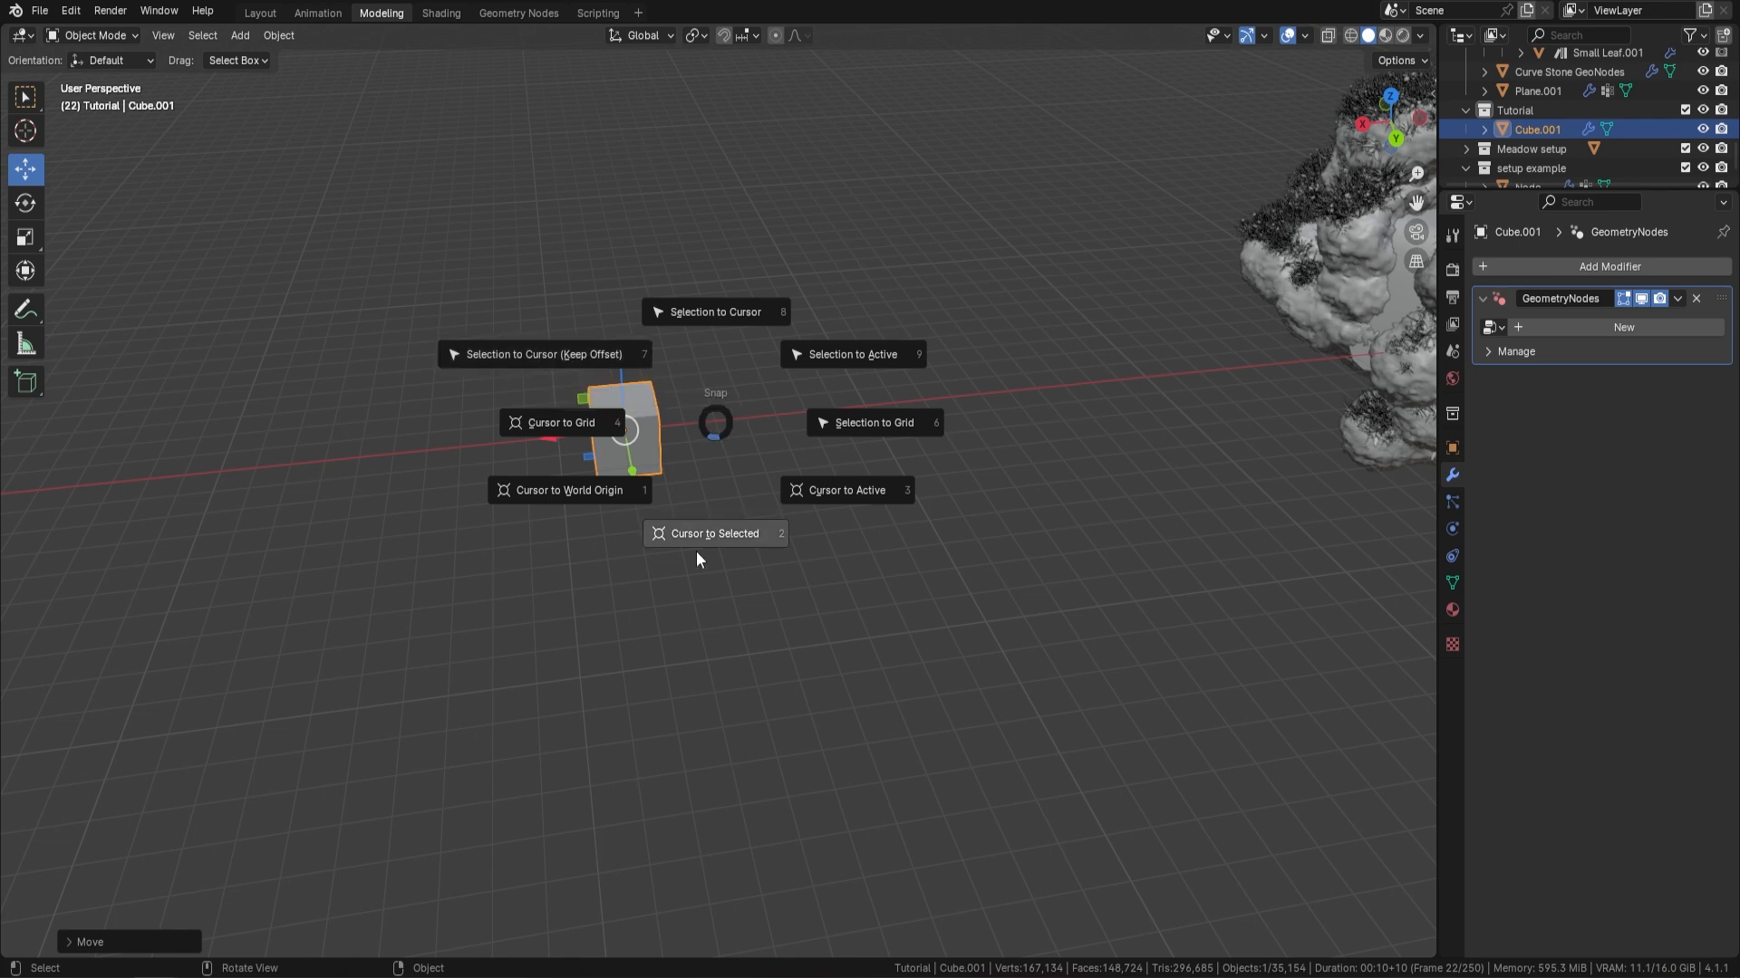
{"action": "left_click", "coordinate": [718, 533]}
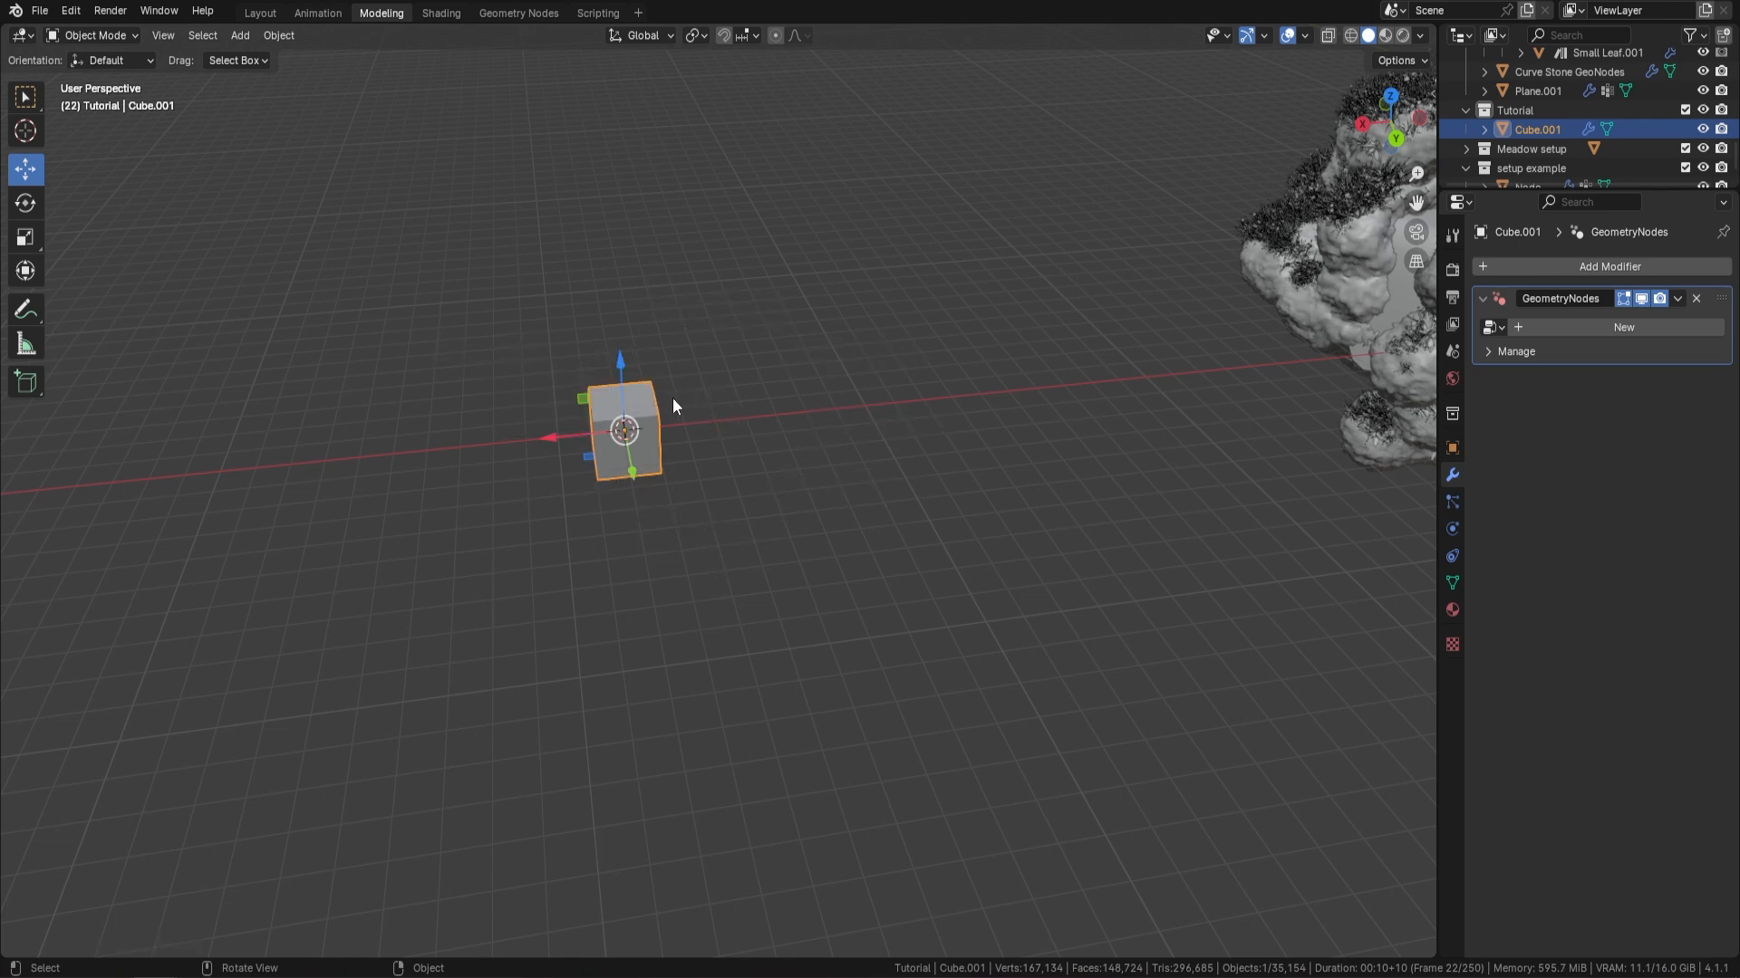
{"action": "key", "text": "Delete"}
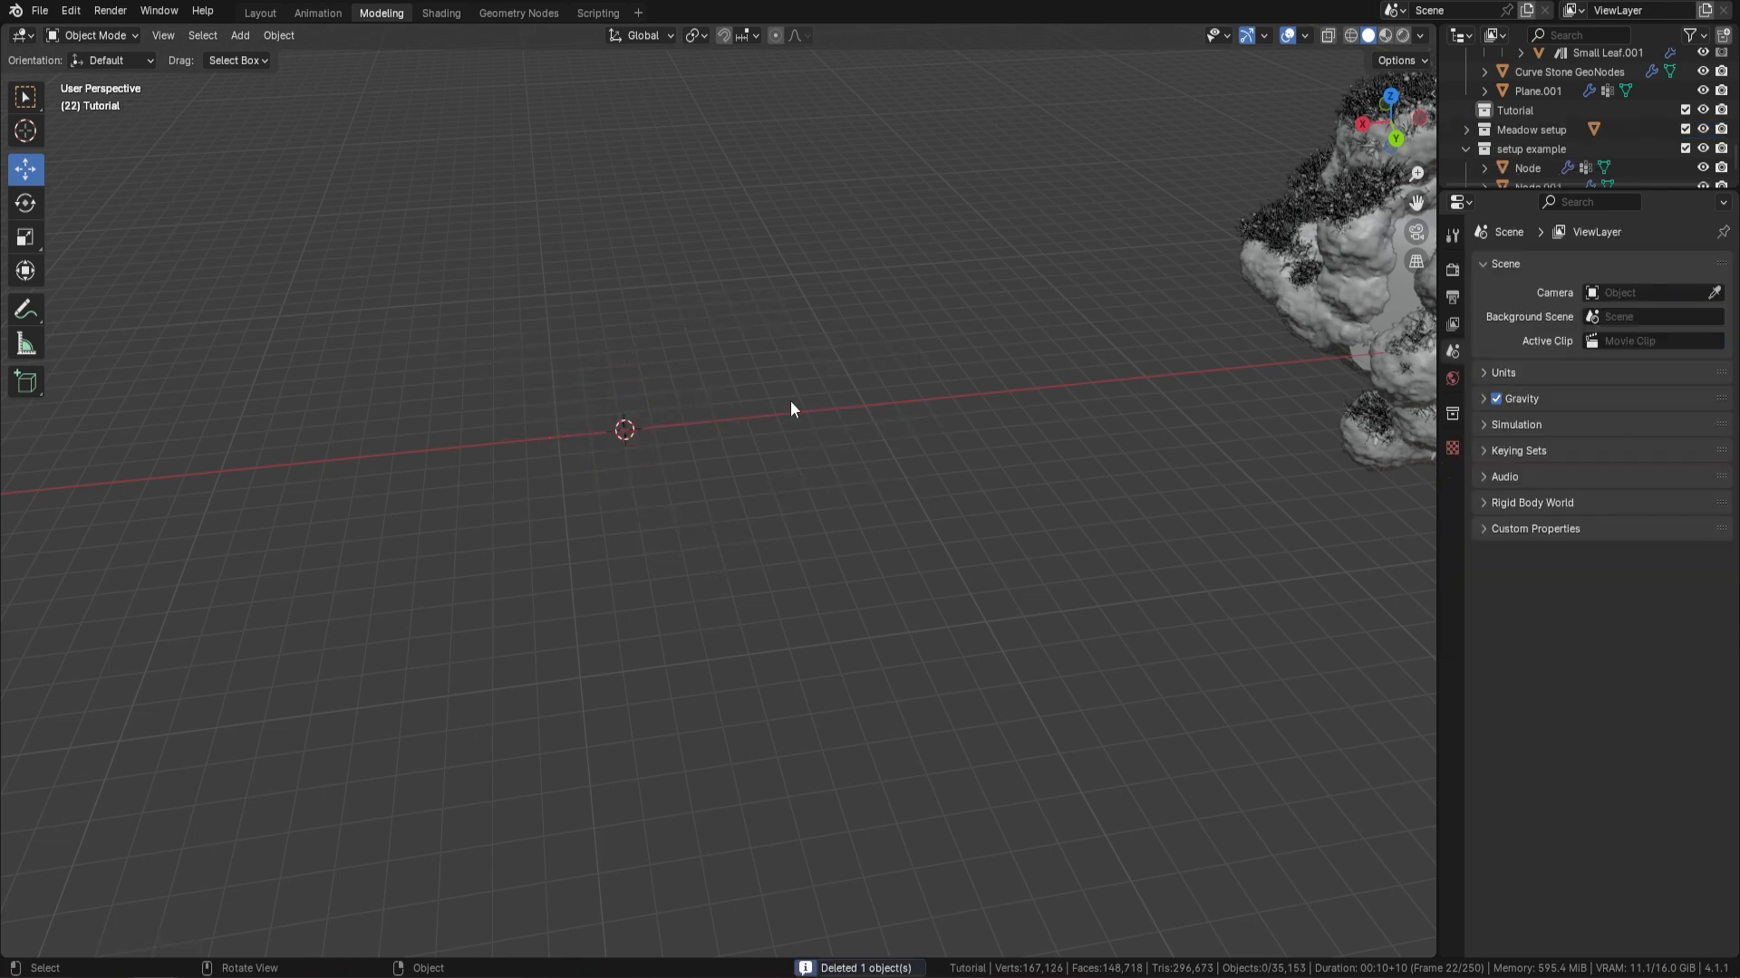
Add a new mesh cube at the 3D cursor inside the Tutorial collection
{"action": "left_click", "coordinate": [1526, 110]}
{"action": "key", "text": "shift+a"}
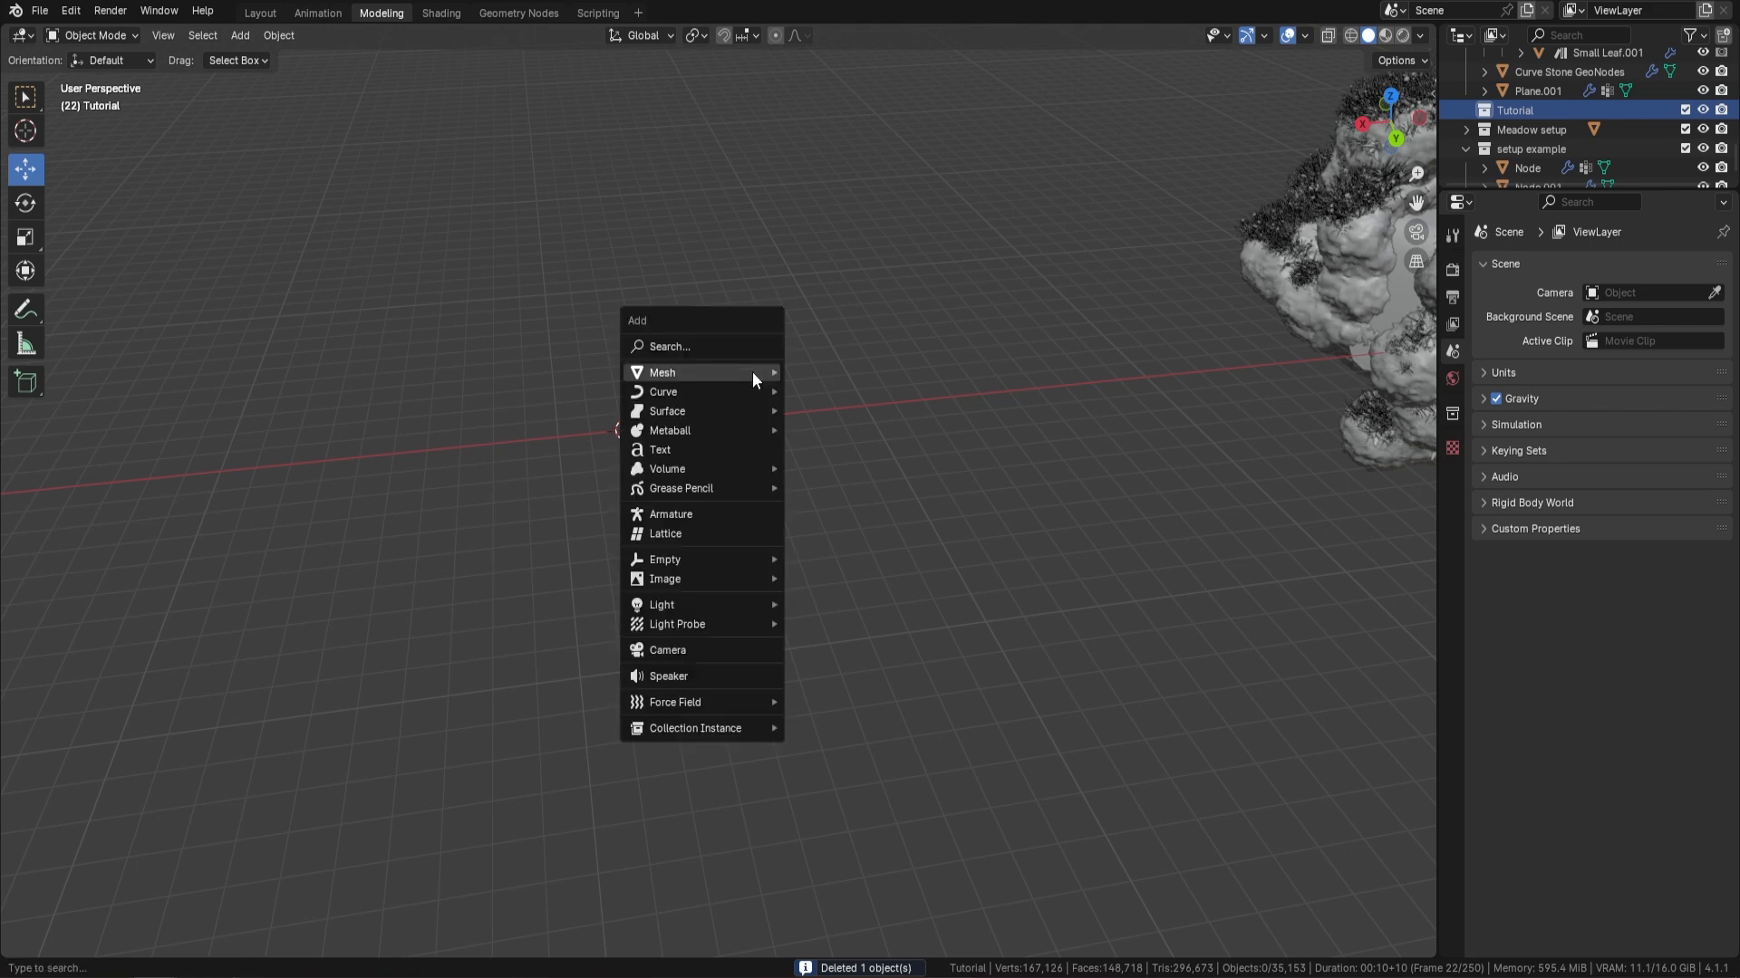
{"action": "mouse_move", "coordinate": [736, 372]}
{"action": "left_click", "coordinate": [845, 393]}
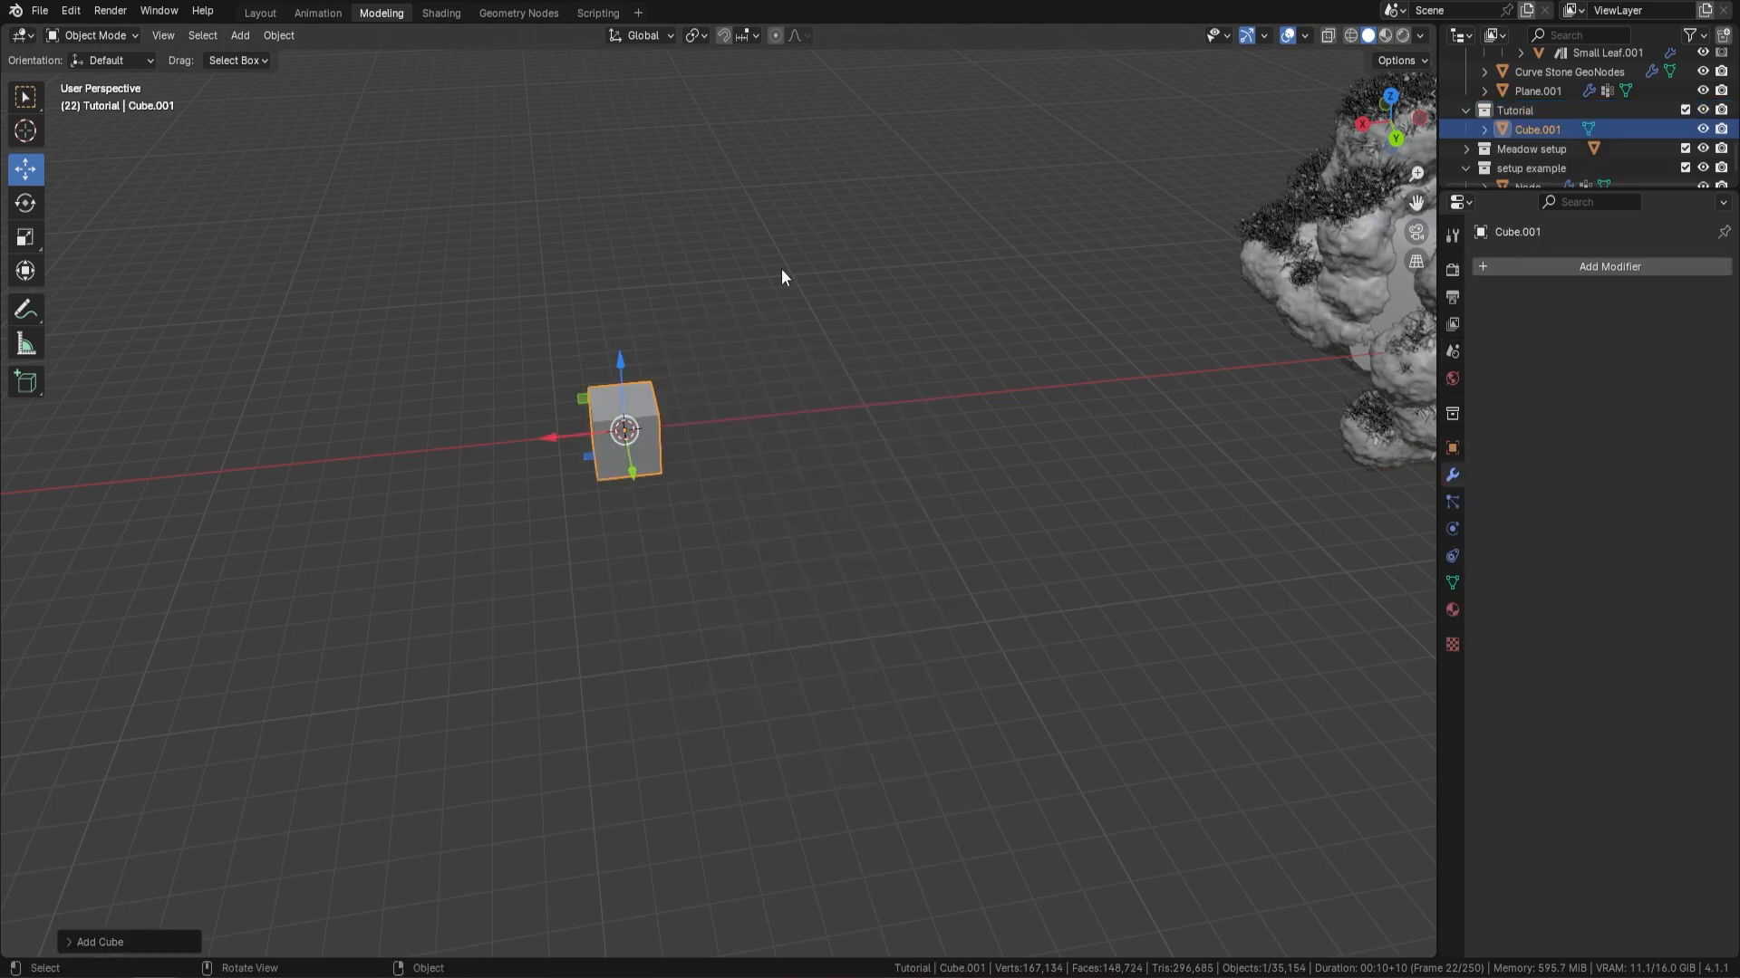
Add a plane at the 3D cursor, scale it up well beyond the cube and lower it slightly along Z
{"action": "middle_click_drag", "start_coordinate": [781, 268], "coordinate": [770, 470]}
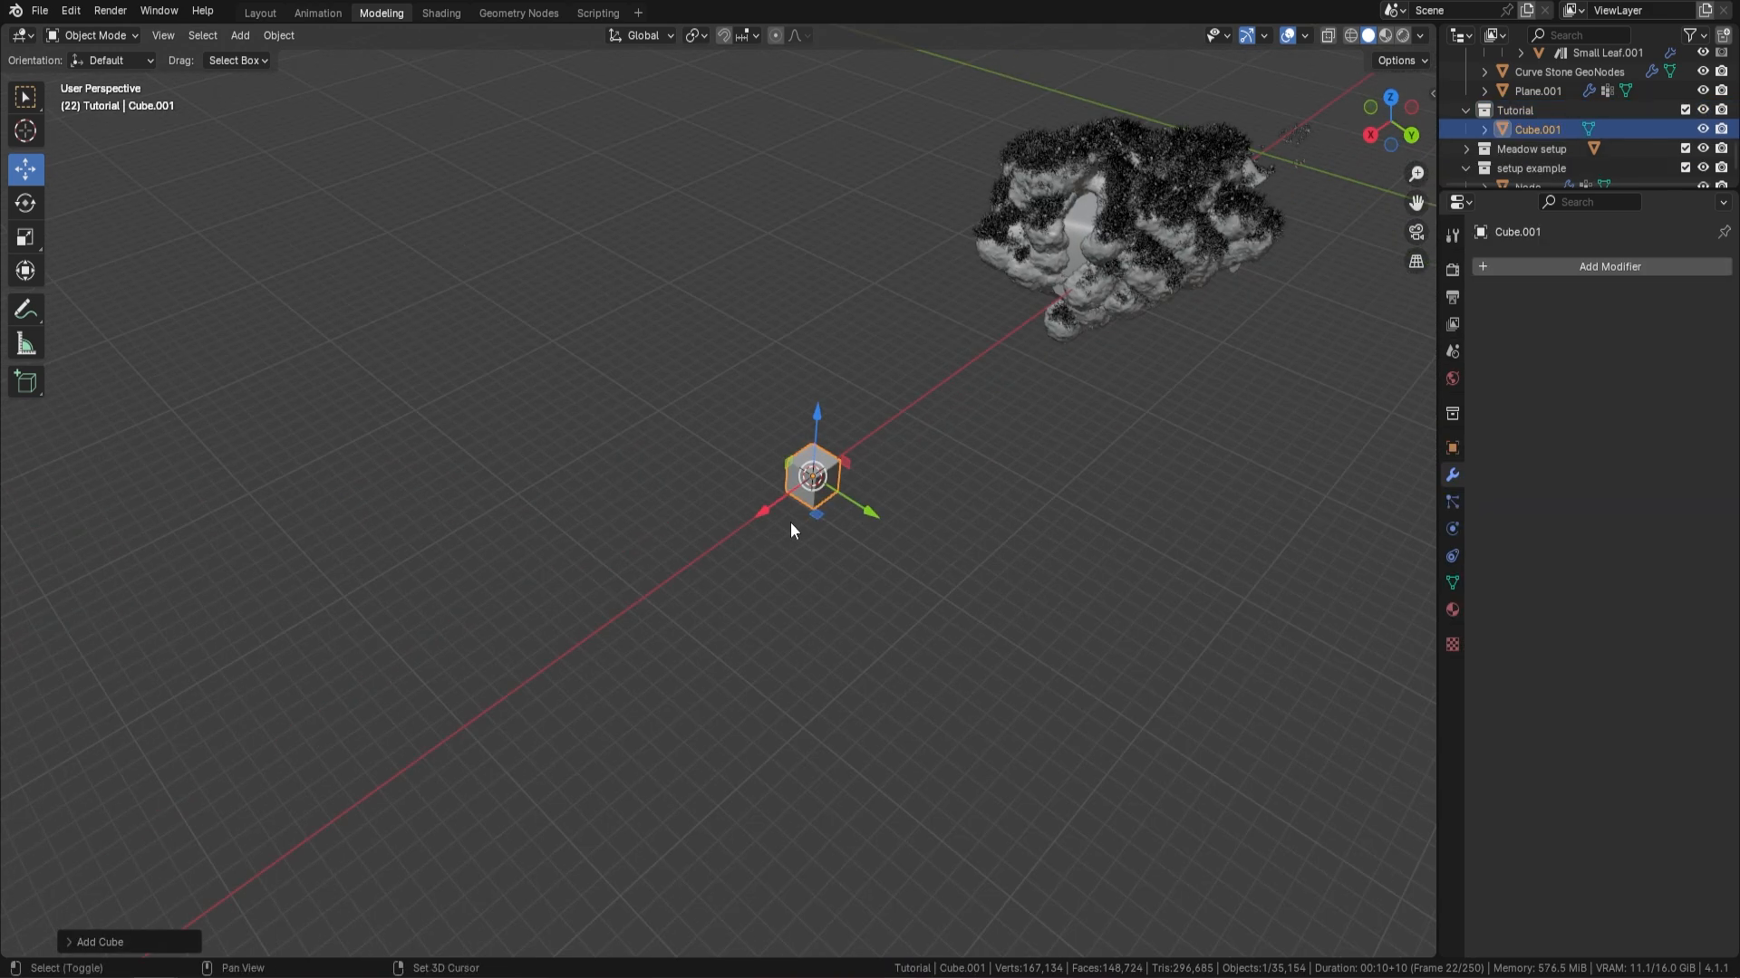
{"action": "key", "text": "shift+a"}
{"action": "mouse_move", "coordinate": [791, 523]}
{"action": "left_click", "coordinate": [897, 524]}
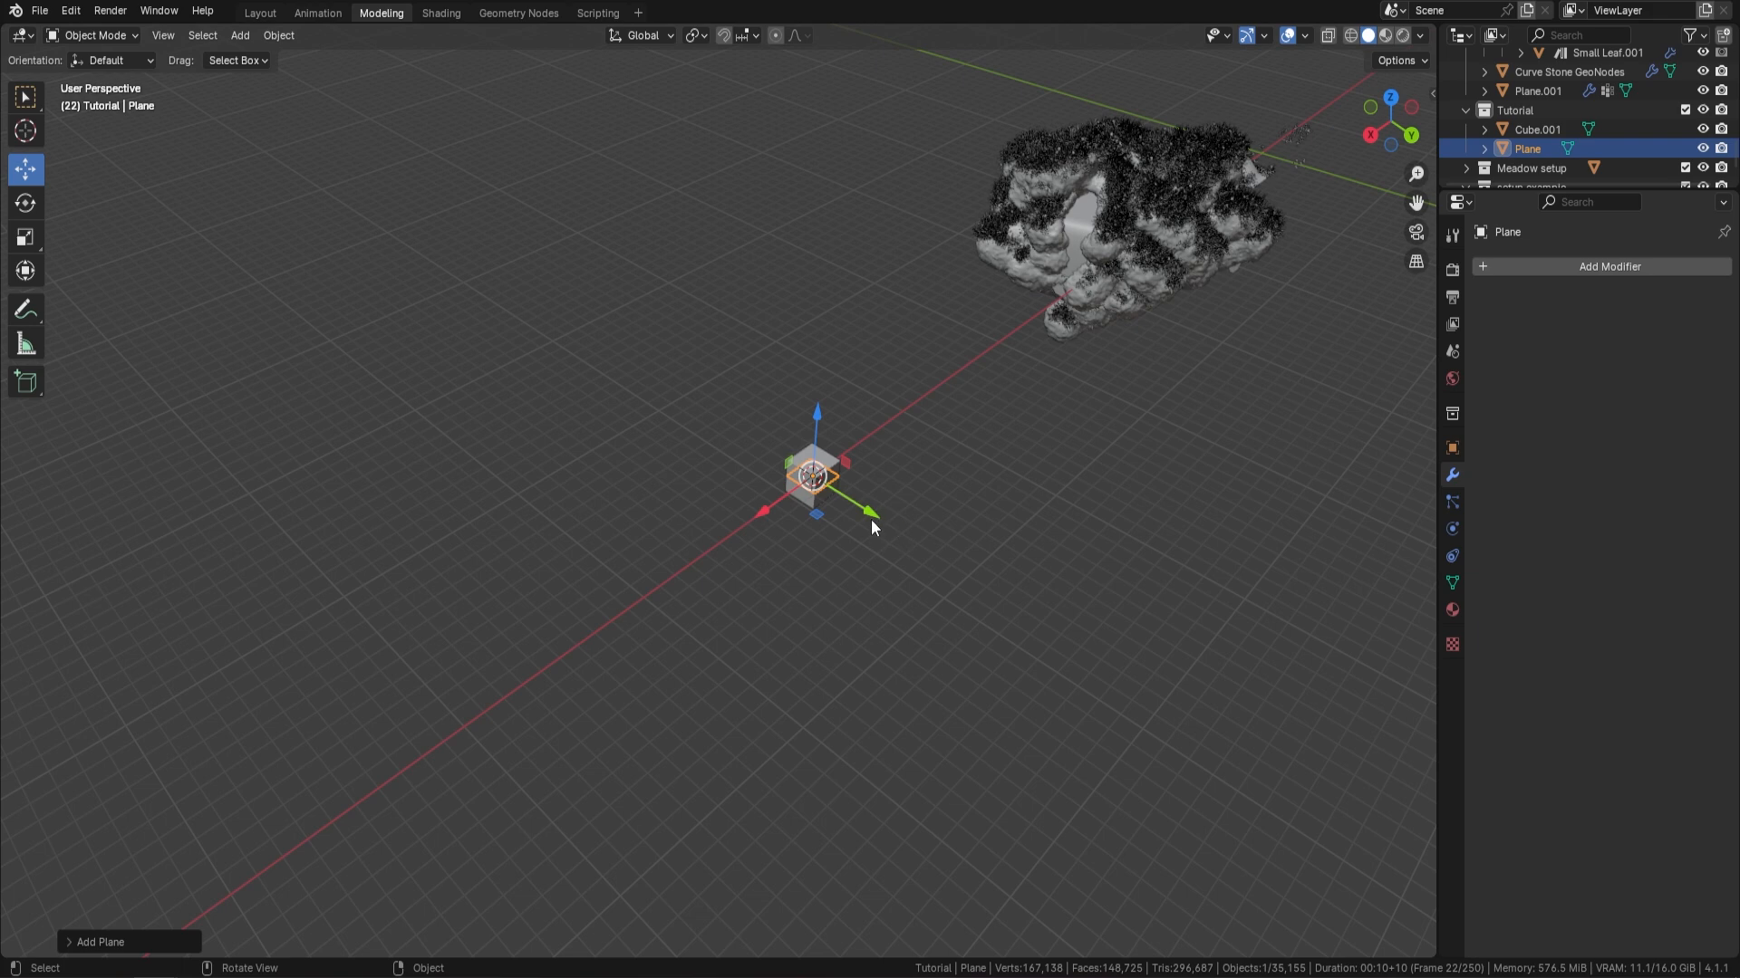
{"action": "key", "text": "s"}
{"action": "left_click", "coordinate": [1292, 814]}
{"action": "middle_click_drag", "start_coordinate": [1292, 813], "coordinate": [741, 386]}
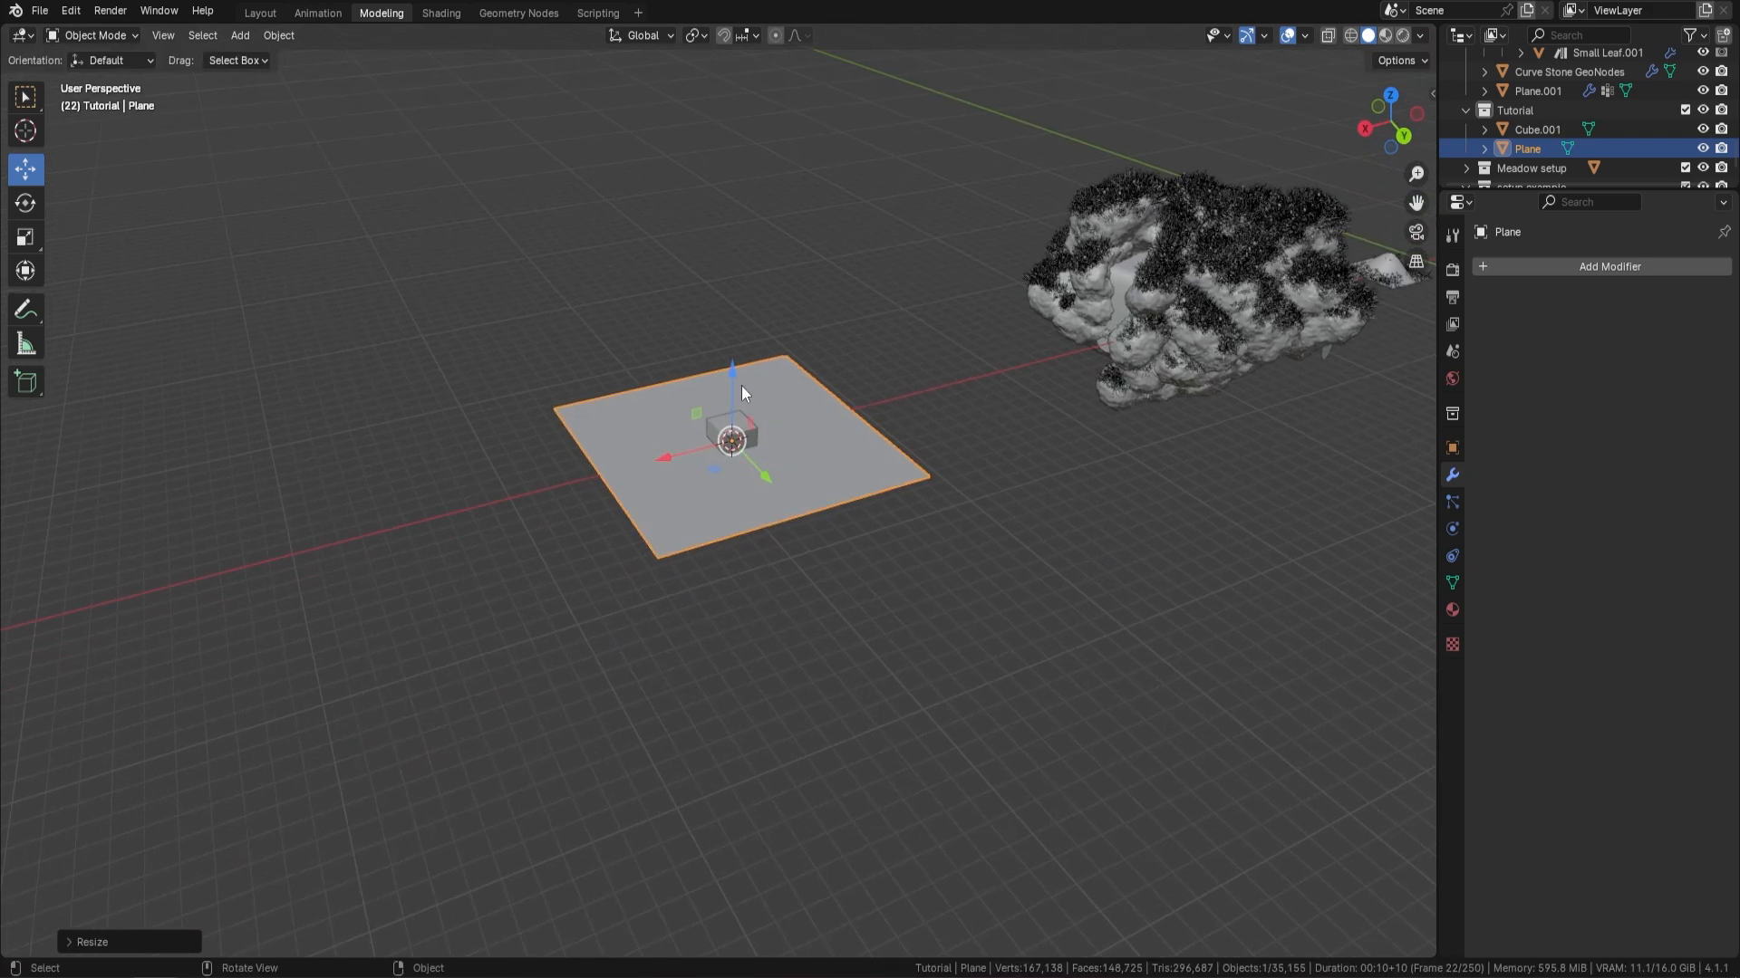
{"action": "left_click_drag", "start_coordinate": [733, 386], "coordinate": [732, 405]}
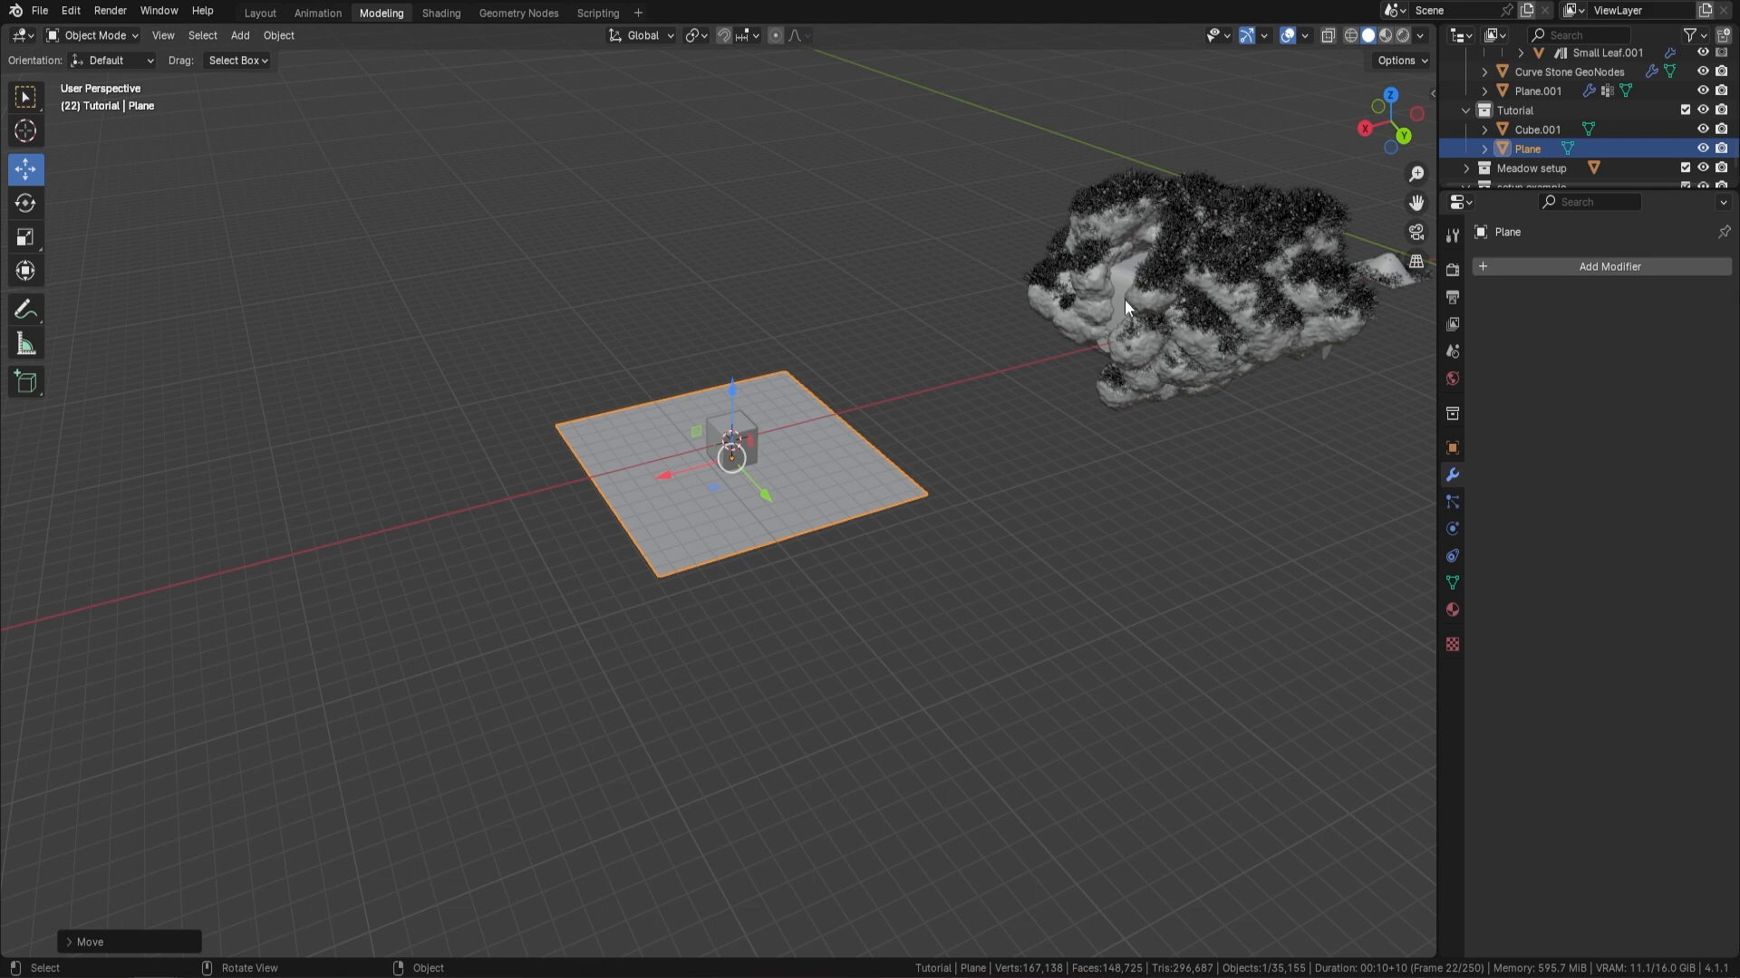
Add a curve path at the 3D cursor and move it along the Y axis until it lies clear of the plane
{"action": "scroll", "coordinate": [781, 482], "scroll_direction": "up", "scroll_amount": 3}
{"action": "middle_click_drag", "start_coordinate": [781, 482], "coordinate": [790, 379]}
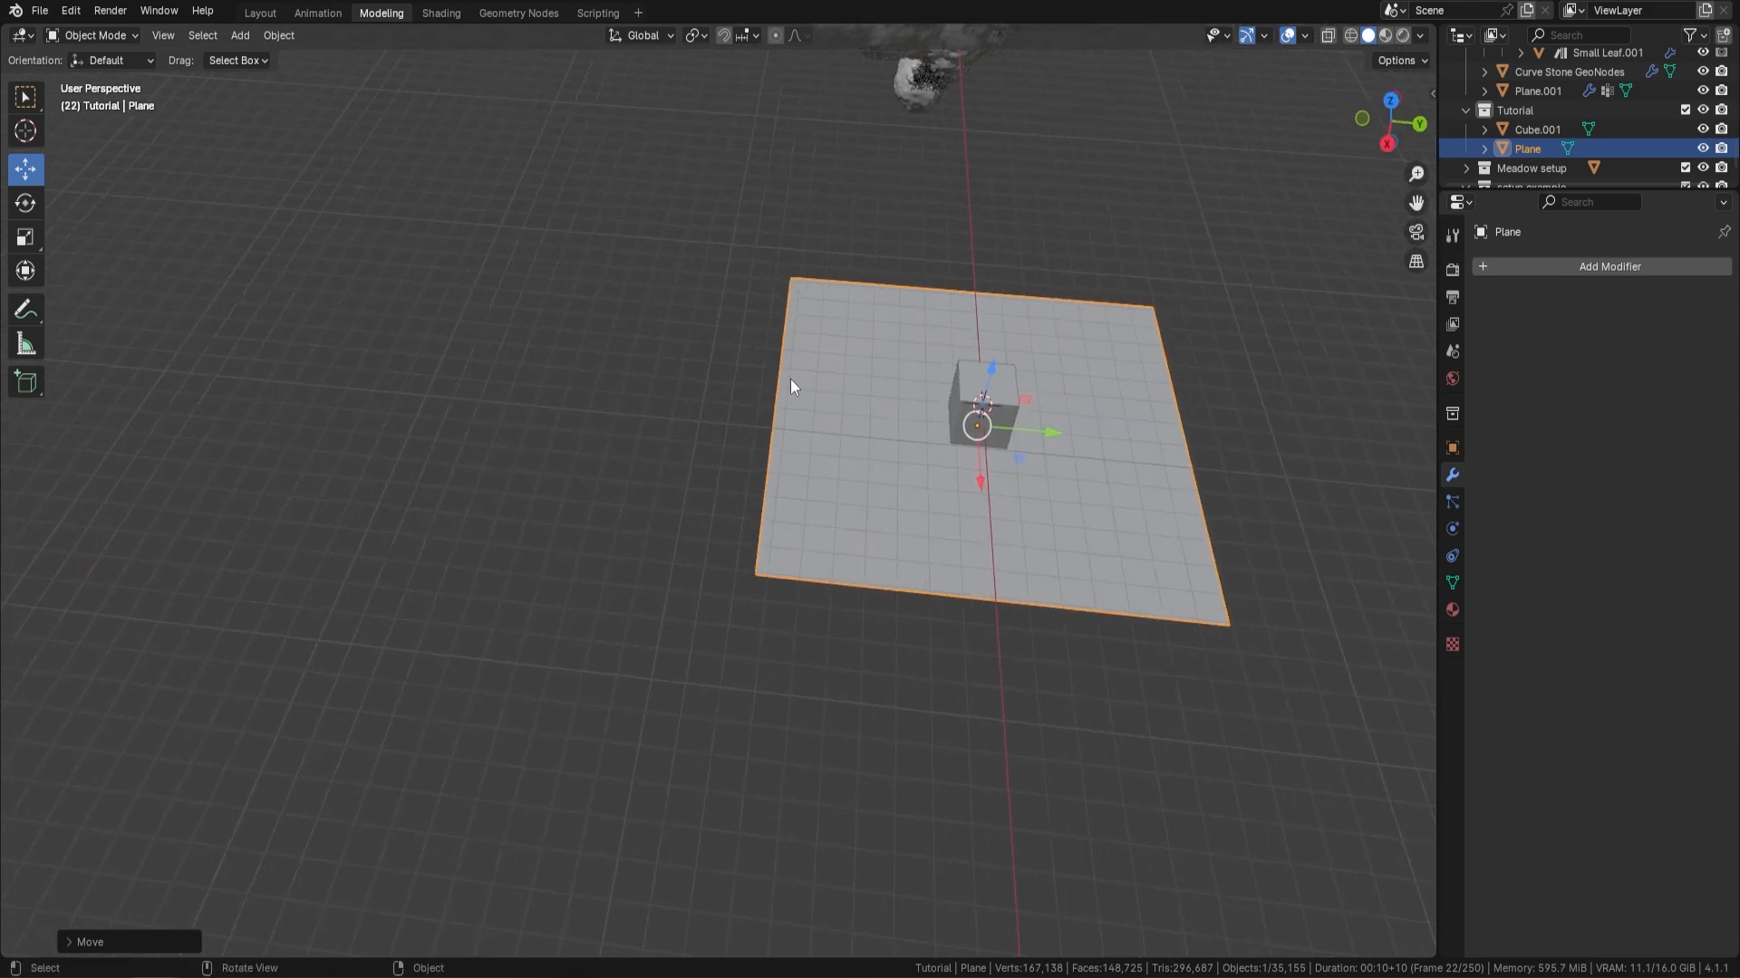
{"action": "key", "text": "shift+a"}
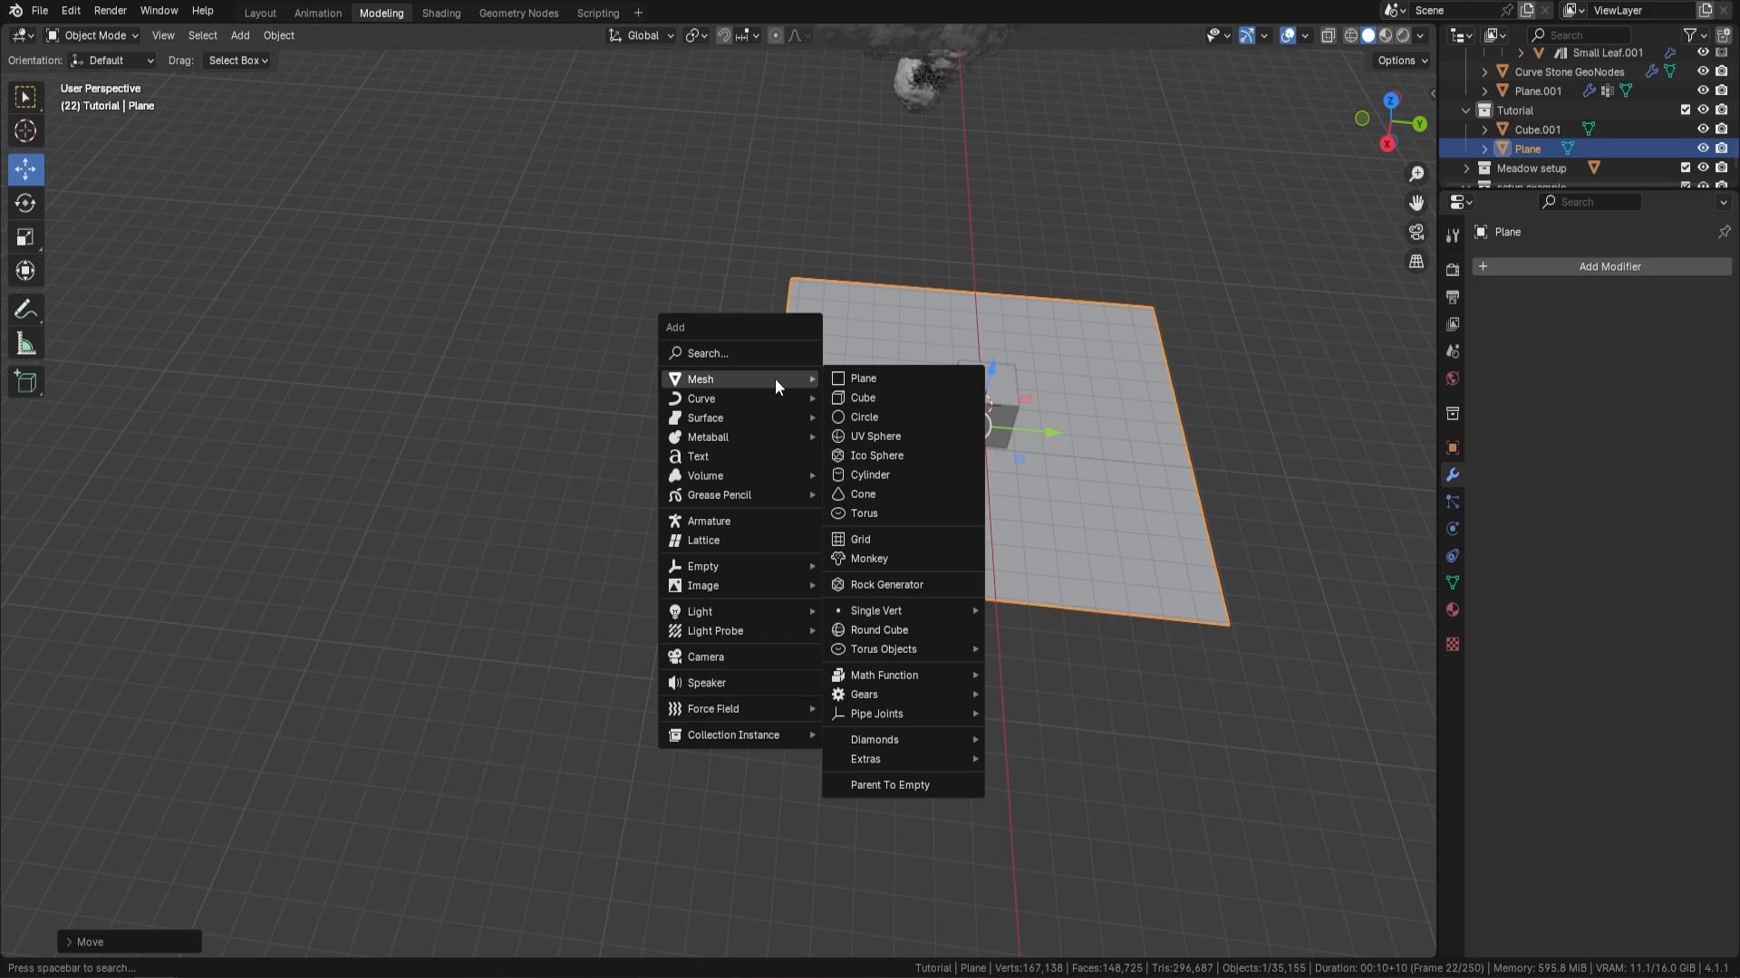
{"action": "mouse_move", "coordinate": [730, 396]}
{"action": "left_click", "coordinate": [894, 478]}
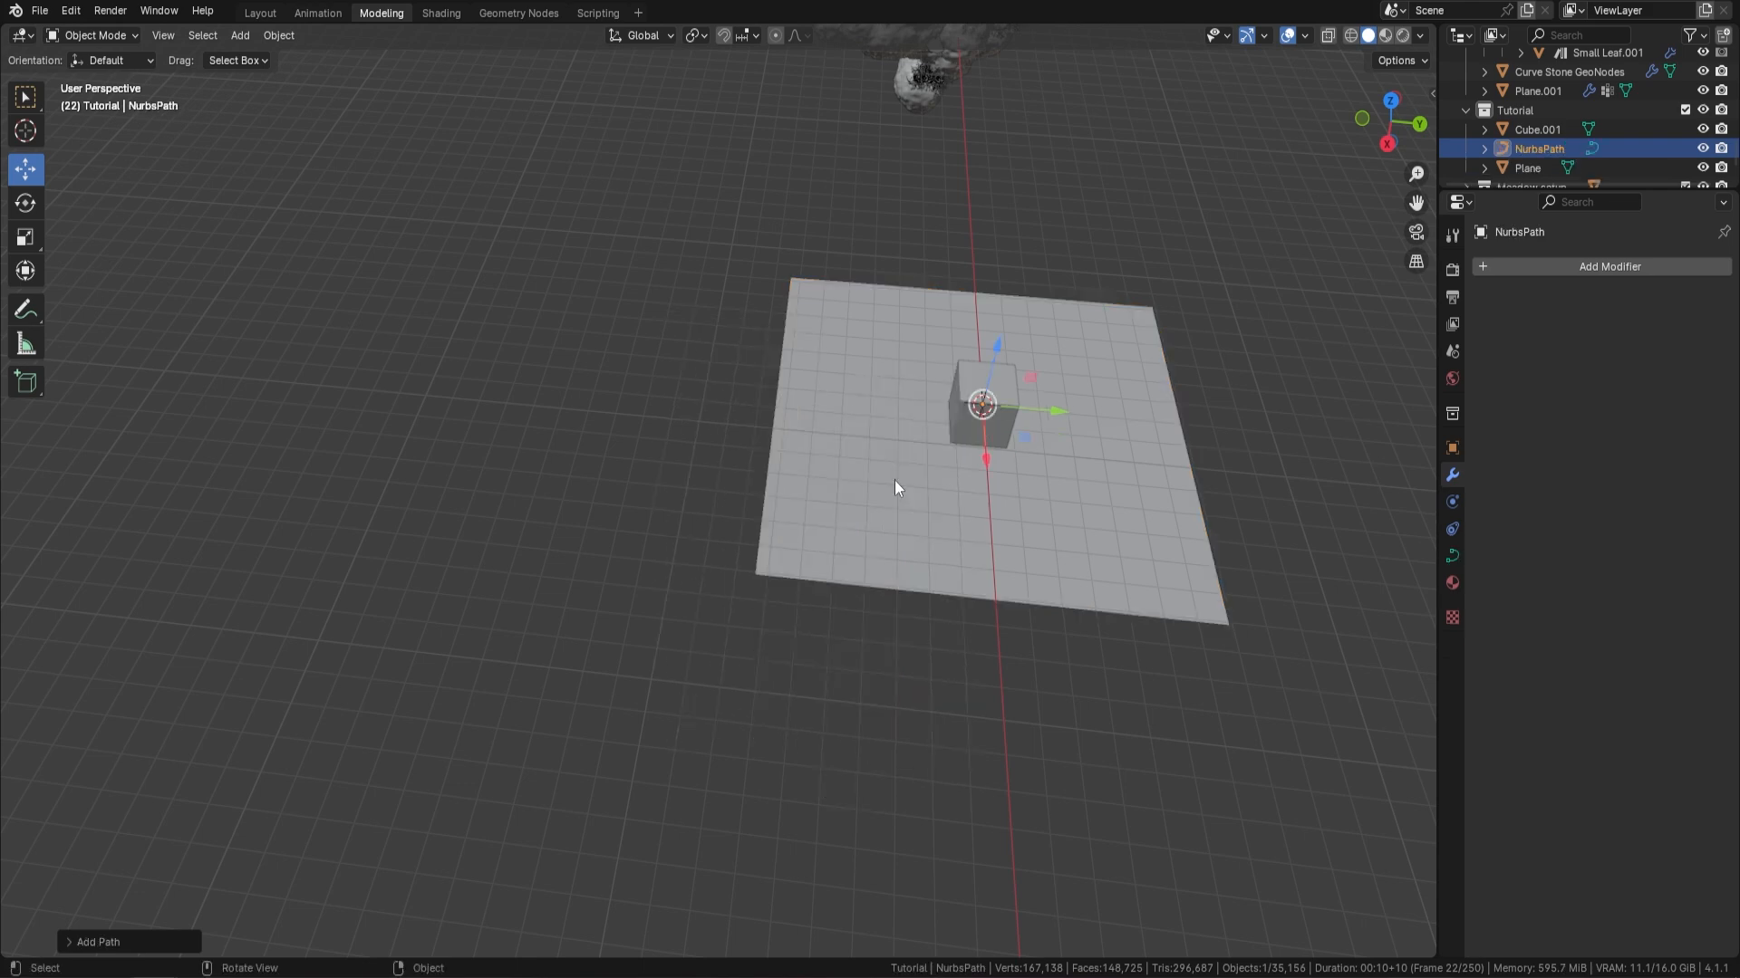
{"action": "left_click_drag", "start_coordinate": [1071, 426], "coordinate": [563, 400]}
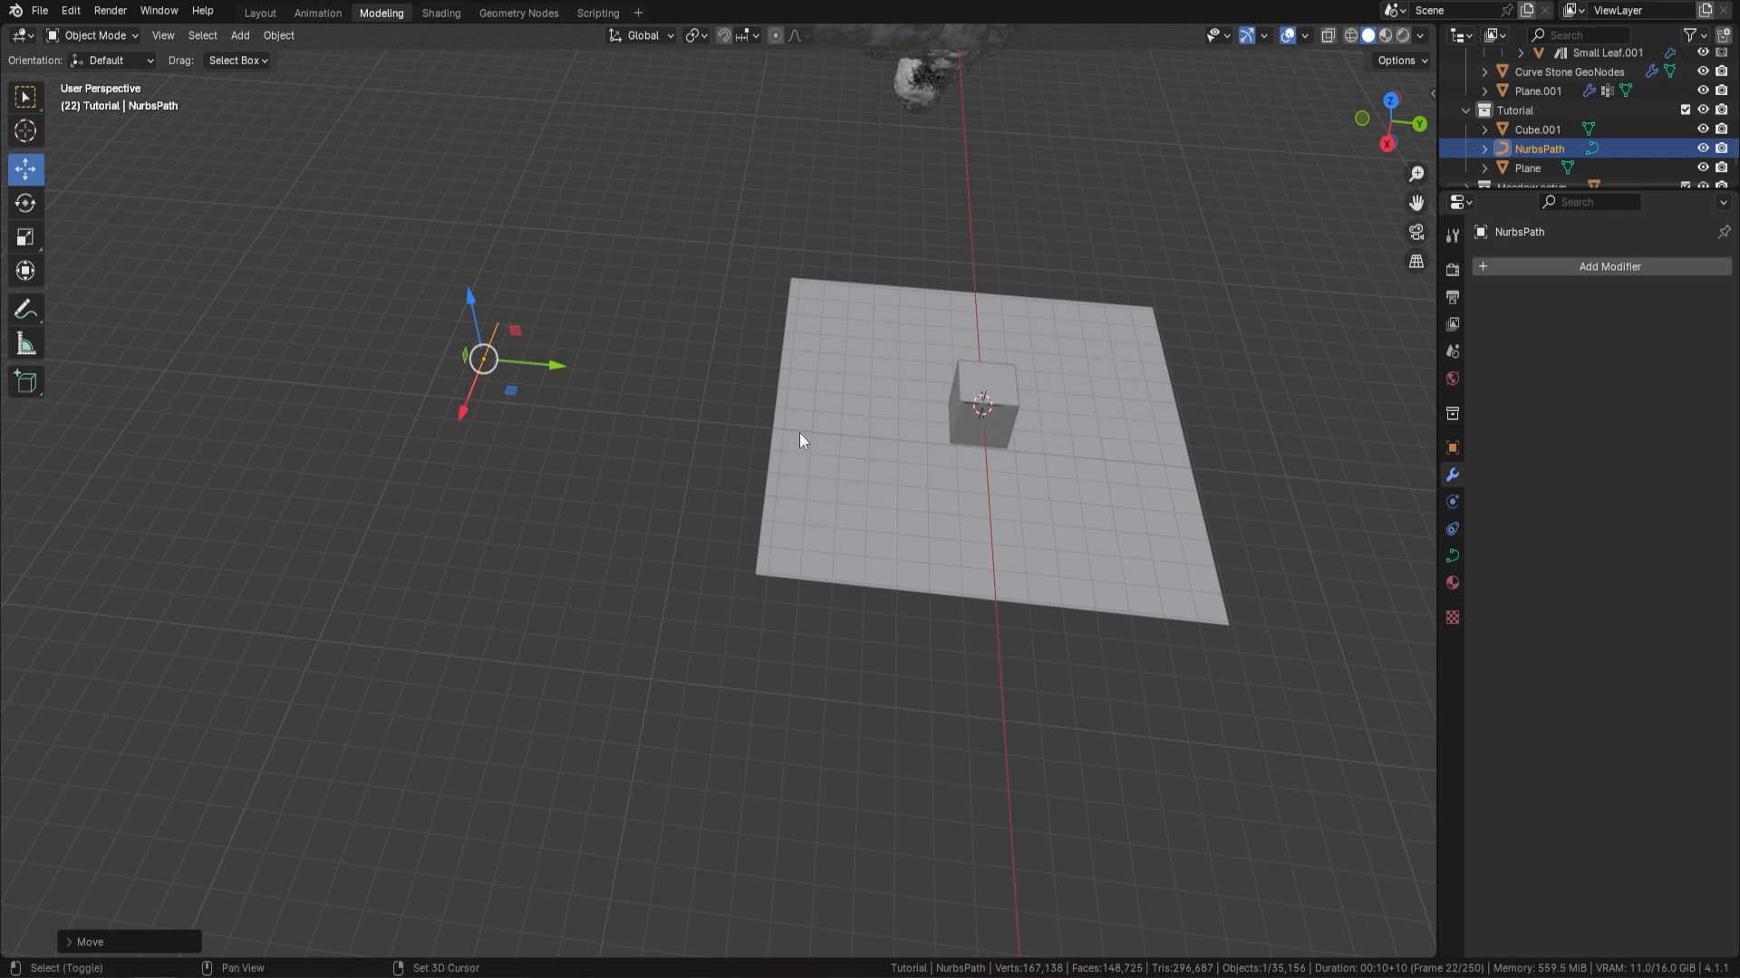
Add a second curve path and move it along the Y axis to sit beside the first path
{"action": "key", "text": "shift+a"}
{"action": "mouse_move", "coordinate": [799, 433]}
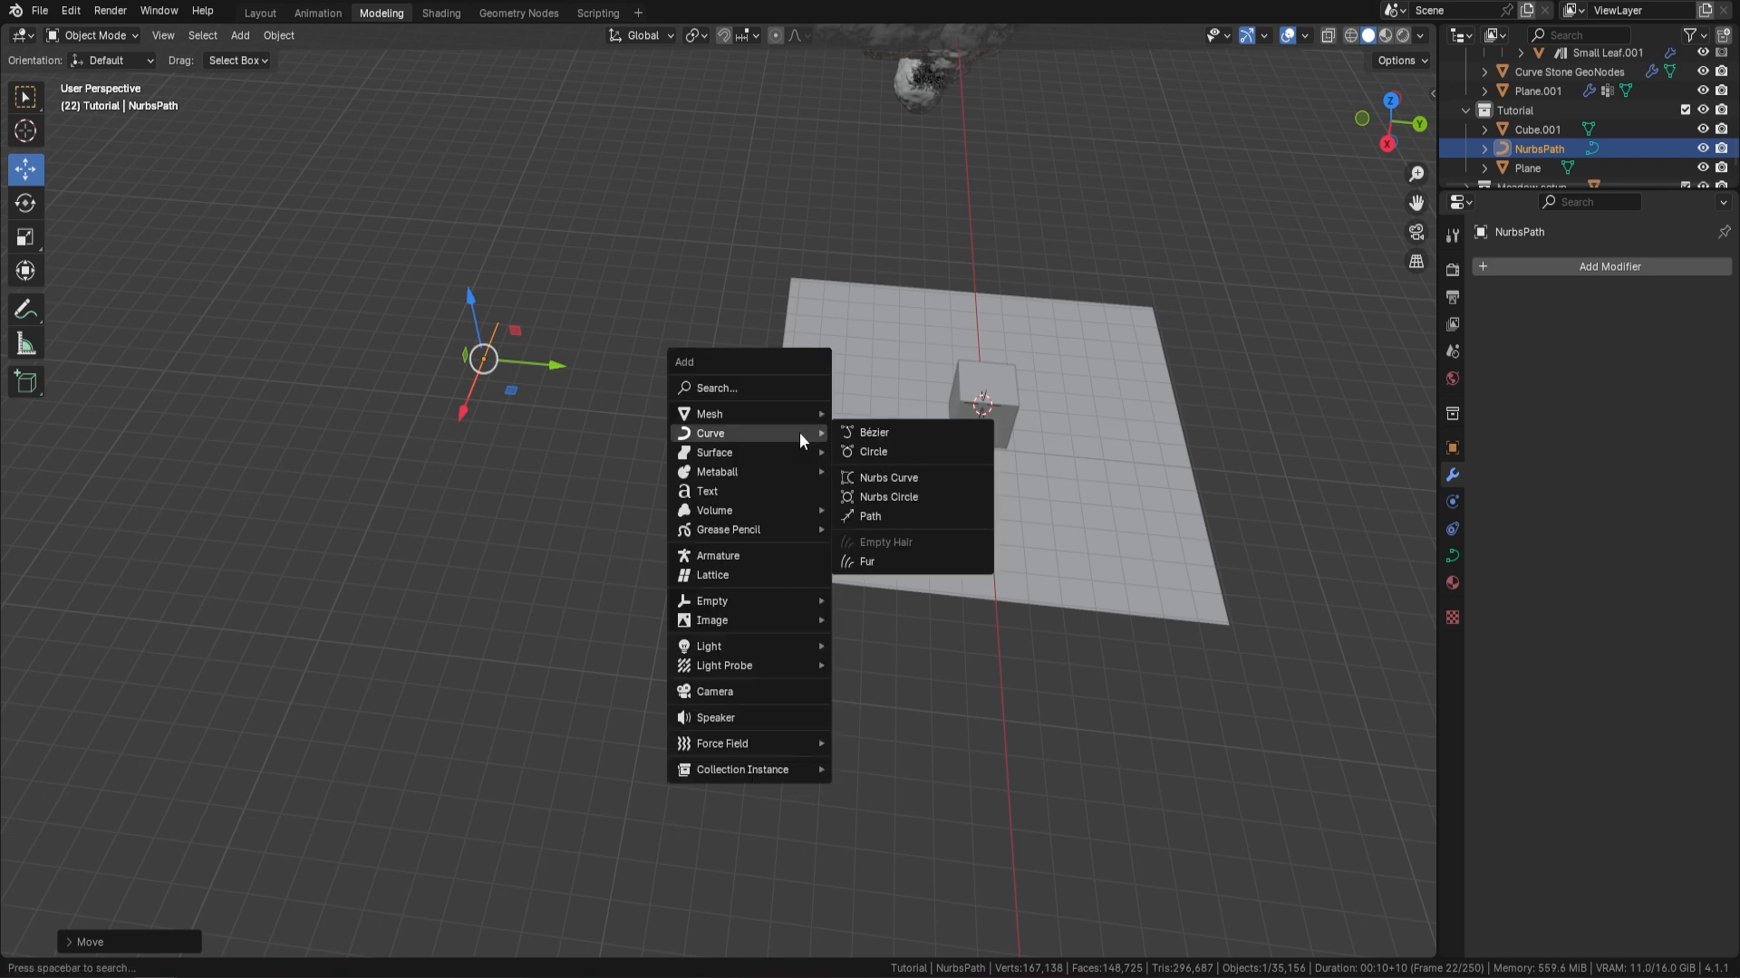
{"action": "left_click", "coordinate": [892, 517]}
{"action": "left_click_drag", "start_coordinate": [1051, 416], "coordinate": [610, 372]}
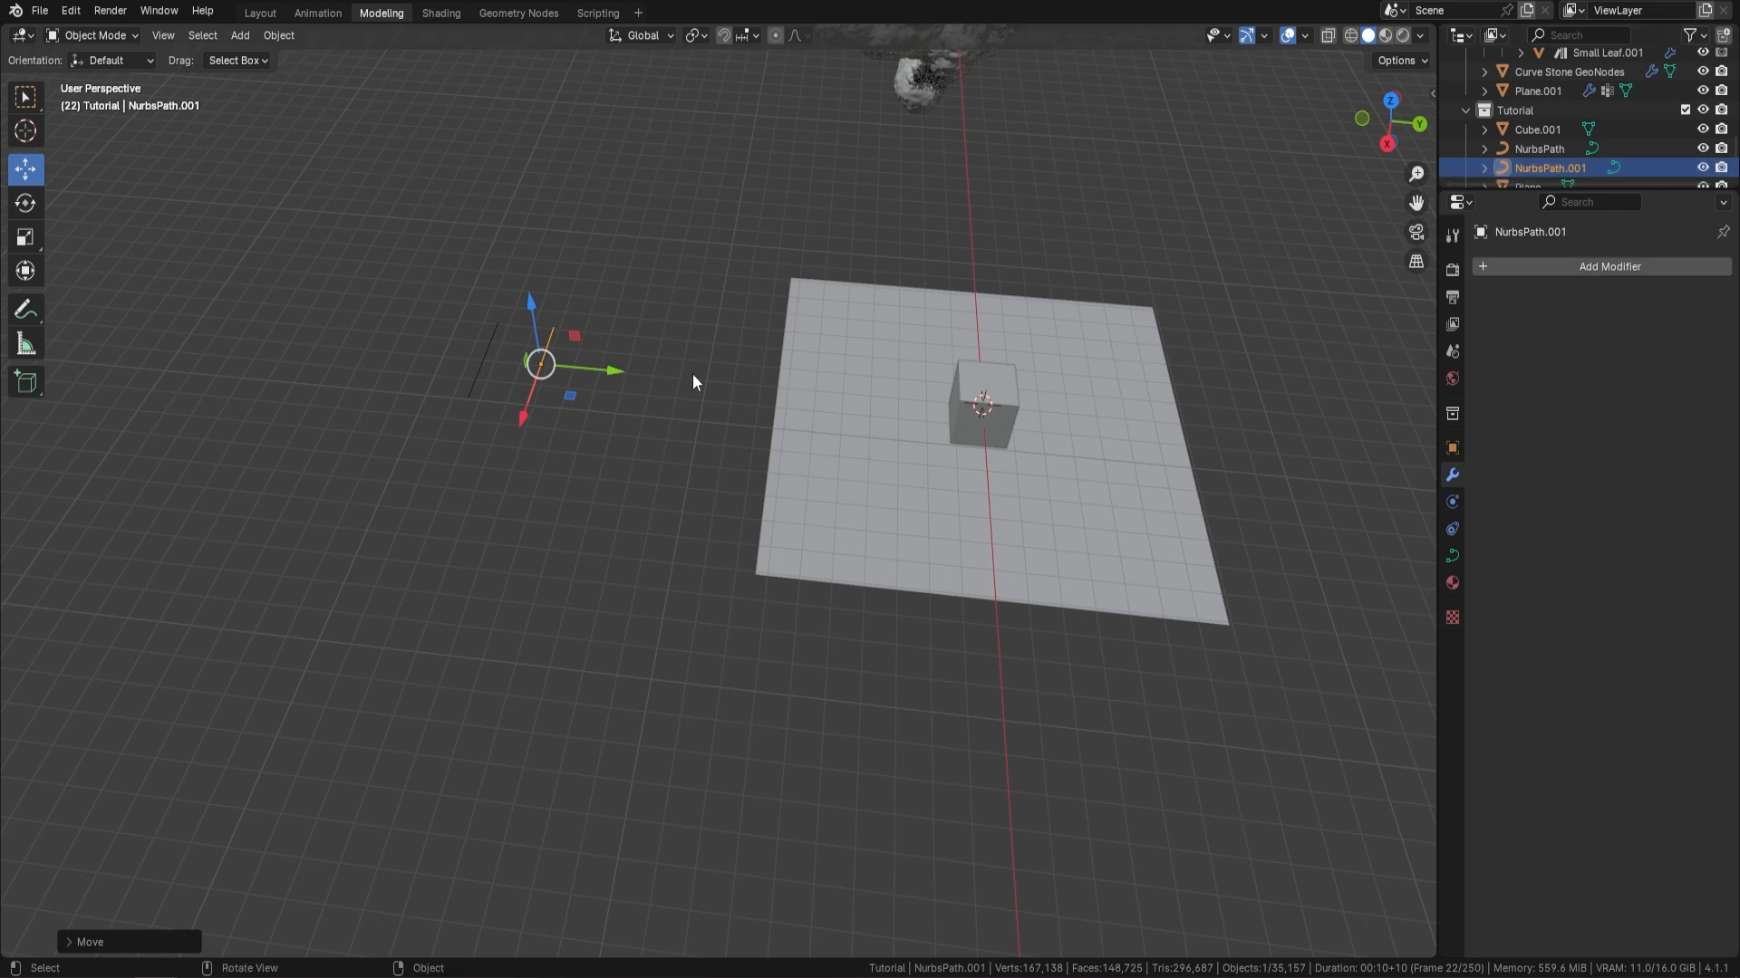
Rename the second curve path as River
{"action": "double_click", "coordinate": [1541, 167]}
{"action": "type", "text": "River"}
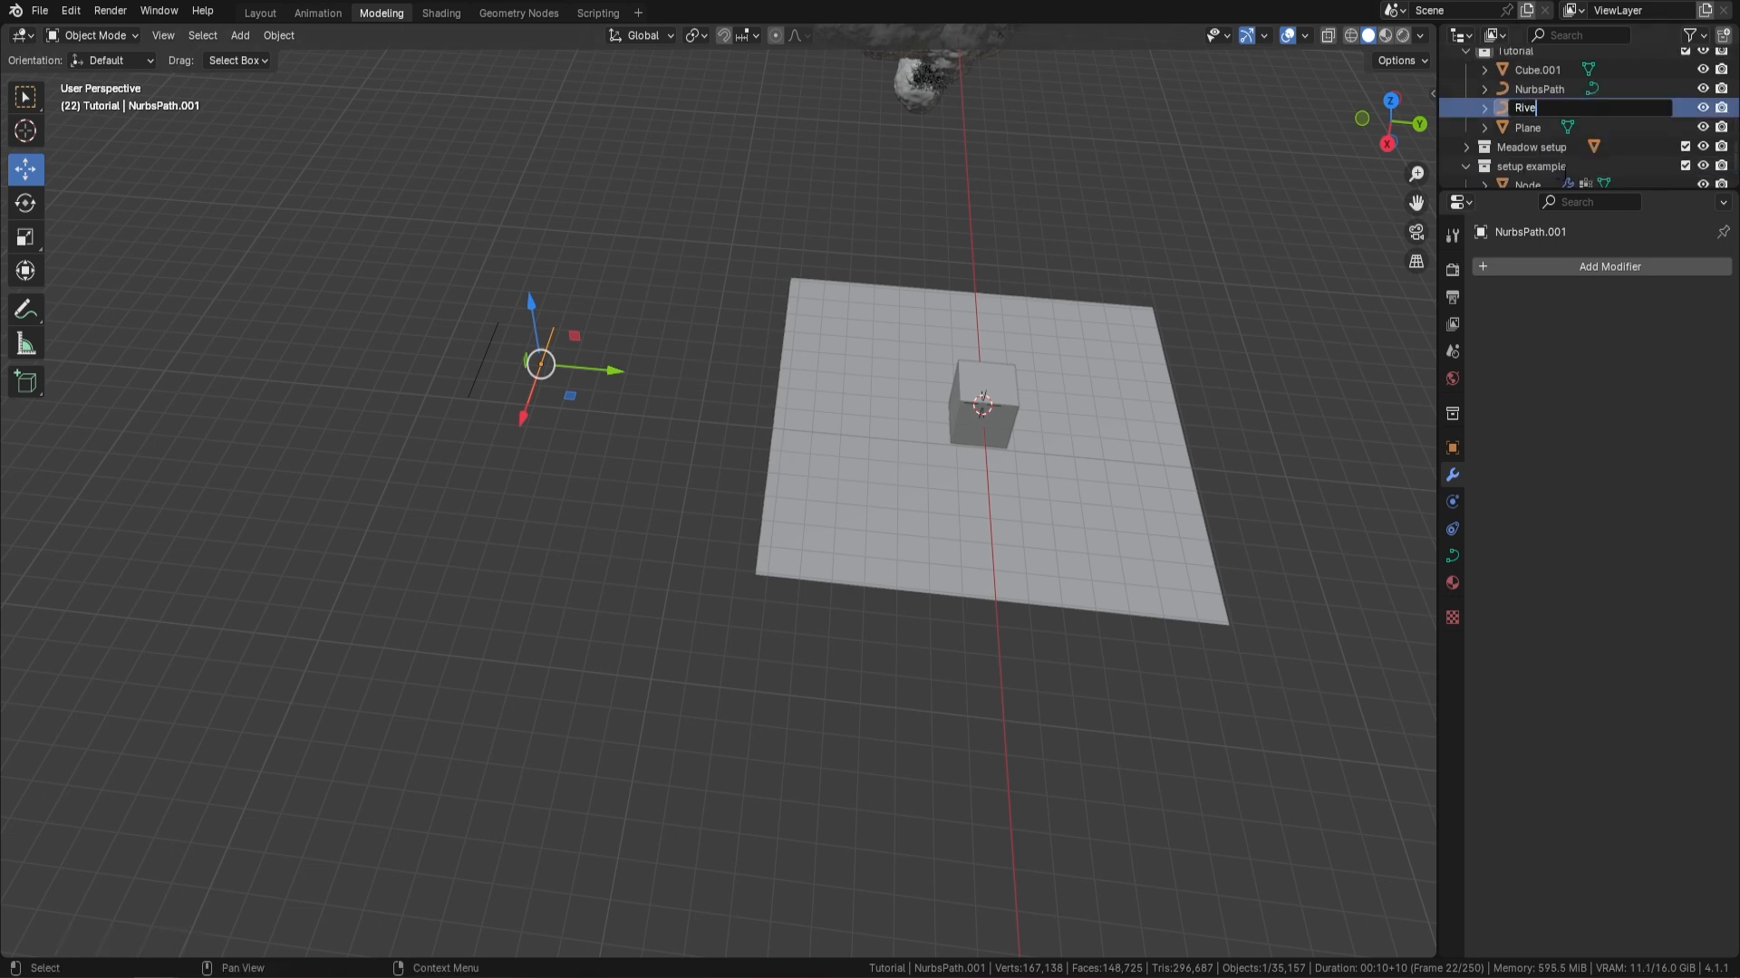
{"action": "key", "text": "Return"}
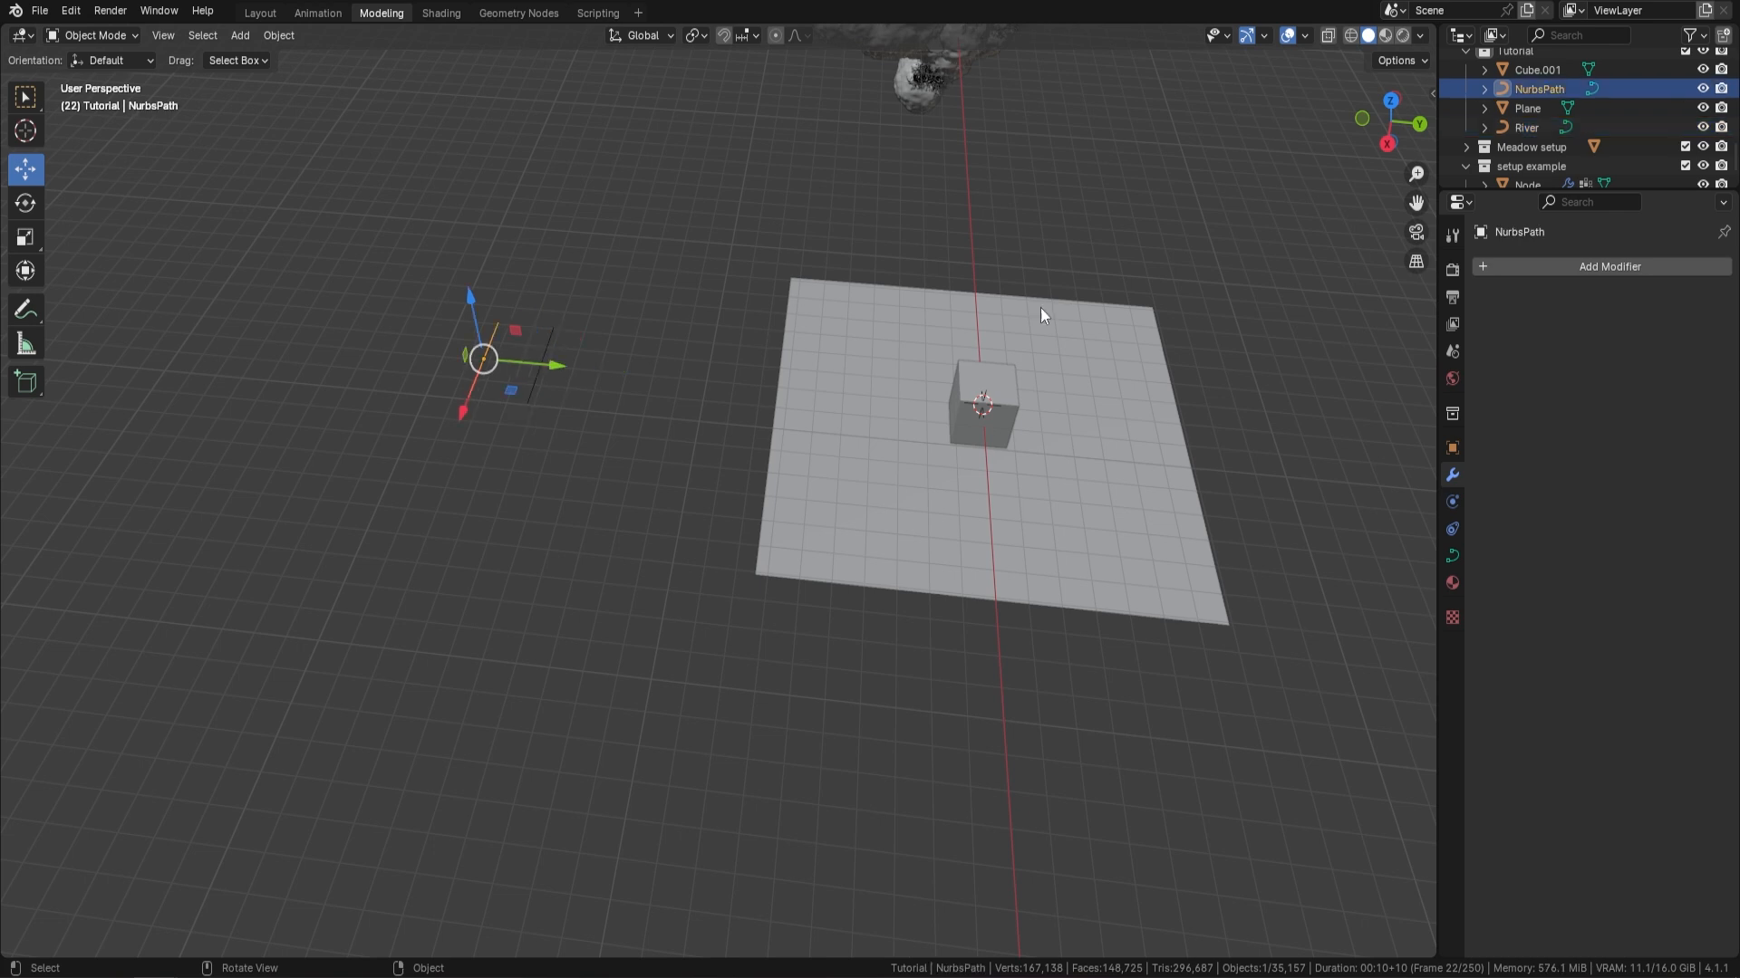
Rename the remaining NurbsPath curve as Terrain
{"action": "left_click", "coordinate": [1540, 108]}
{"action": "double_click", "coordinate": [1540, 107]}
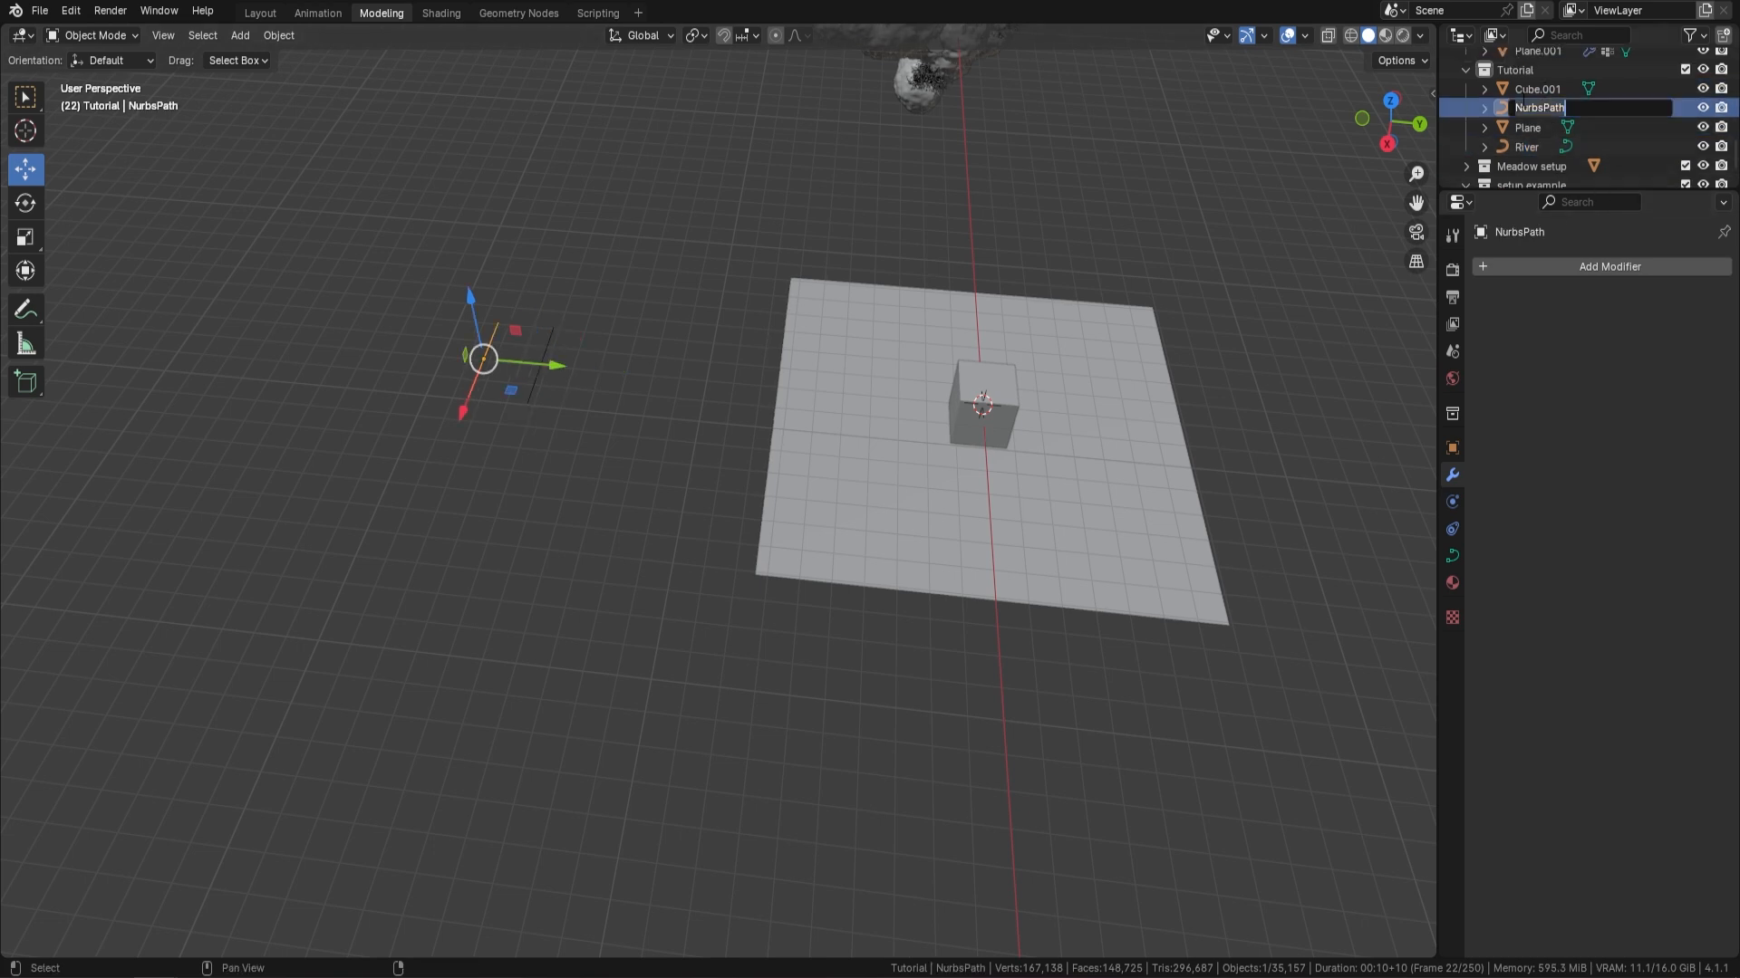
{"action": "type", "text": "Terrain"}
{"action": "key", "text": "Return"}
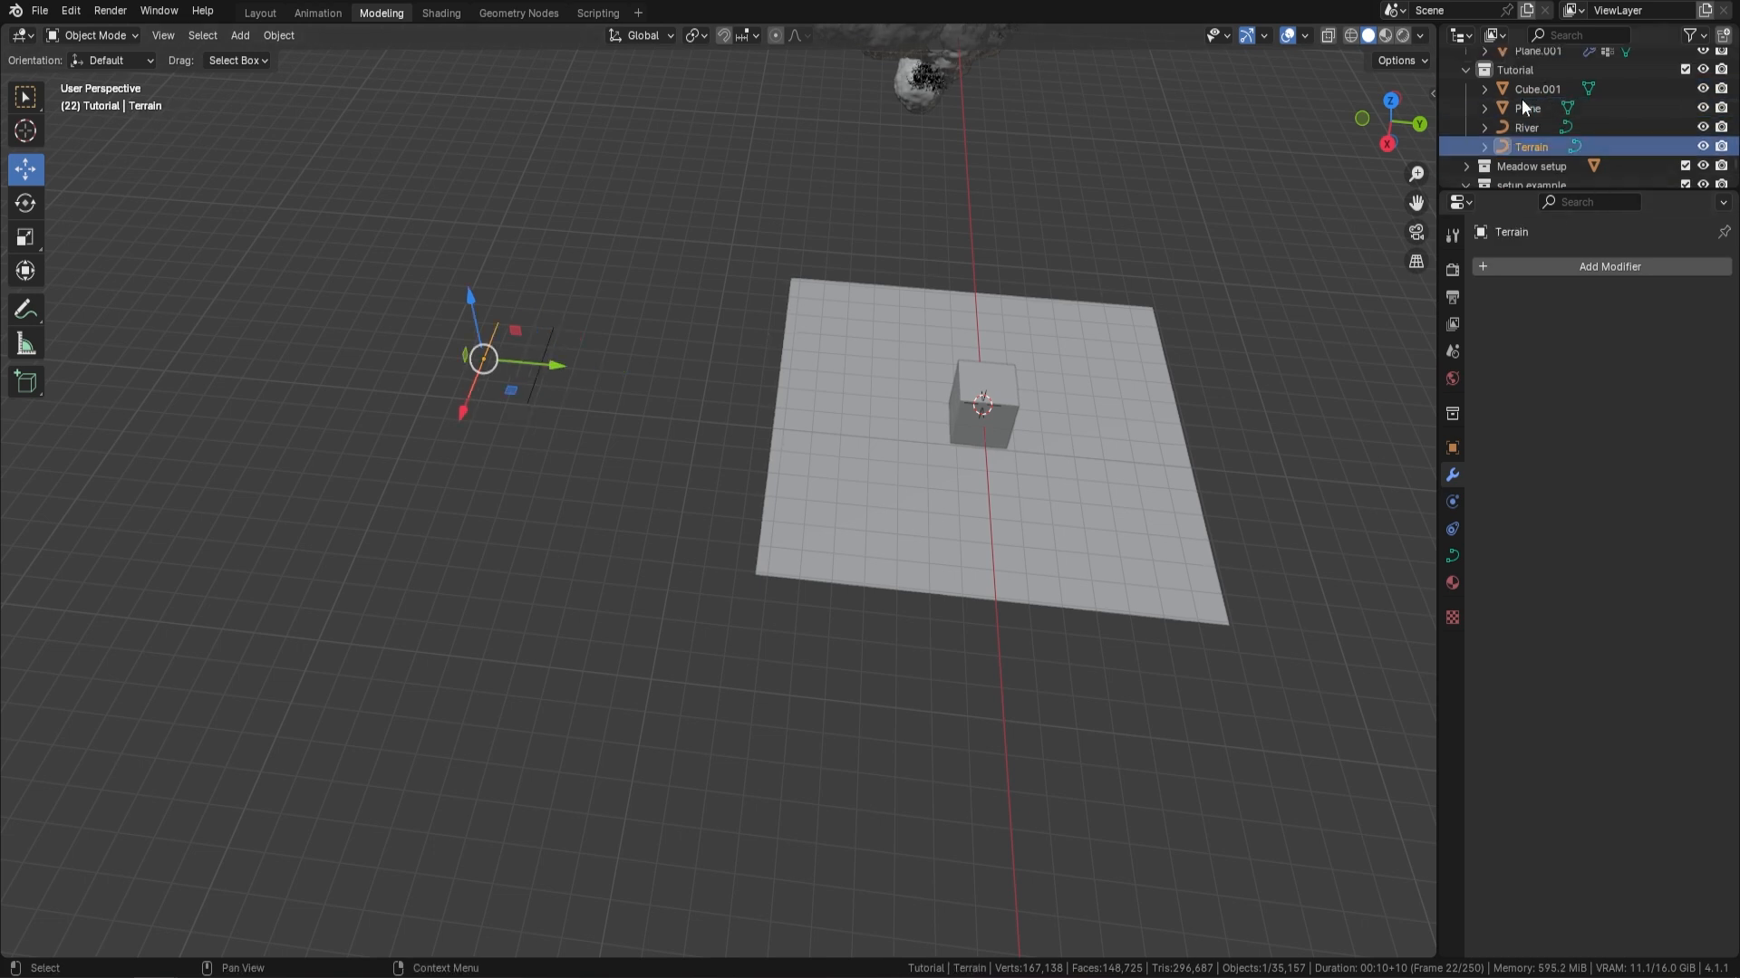
Add a Geometry Nodes modifier to the cube and assign the Island Generator node group to it
{"action": "left_click", "coordinate": [997, 378]}
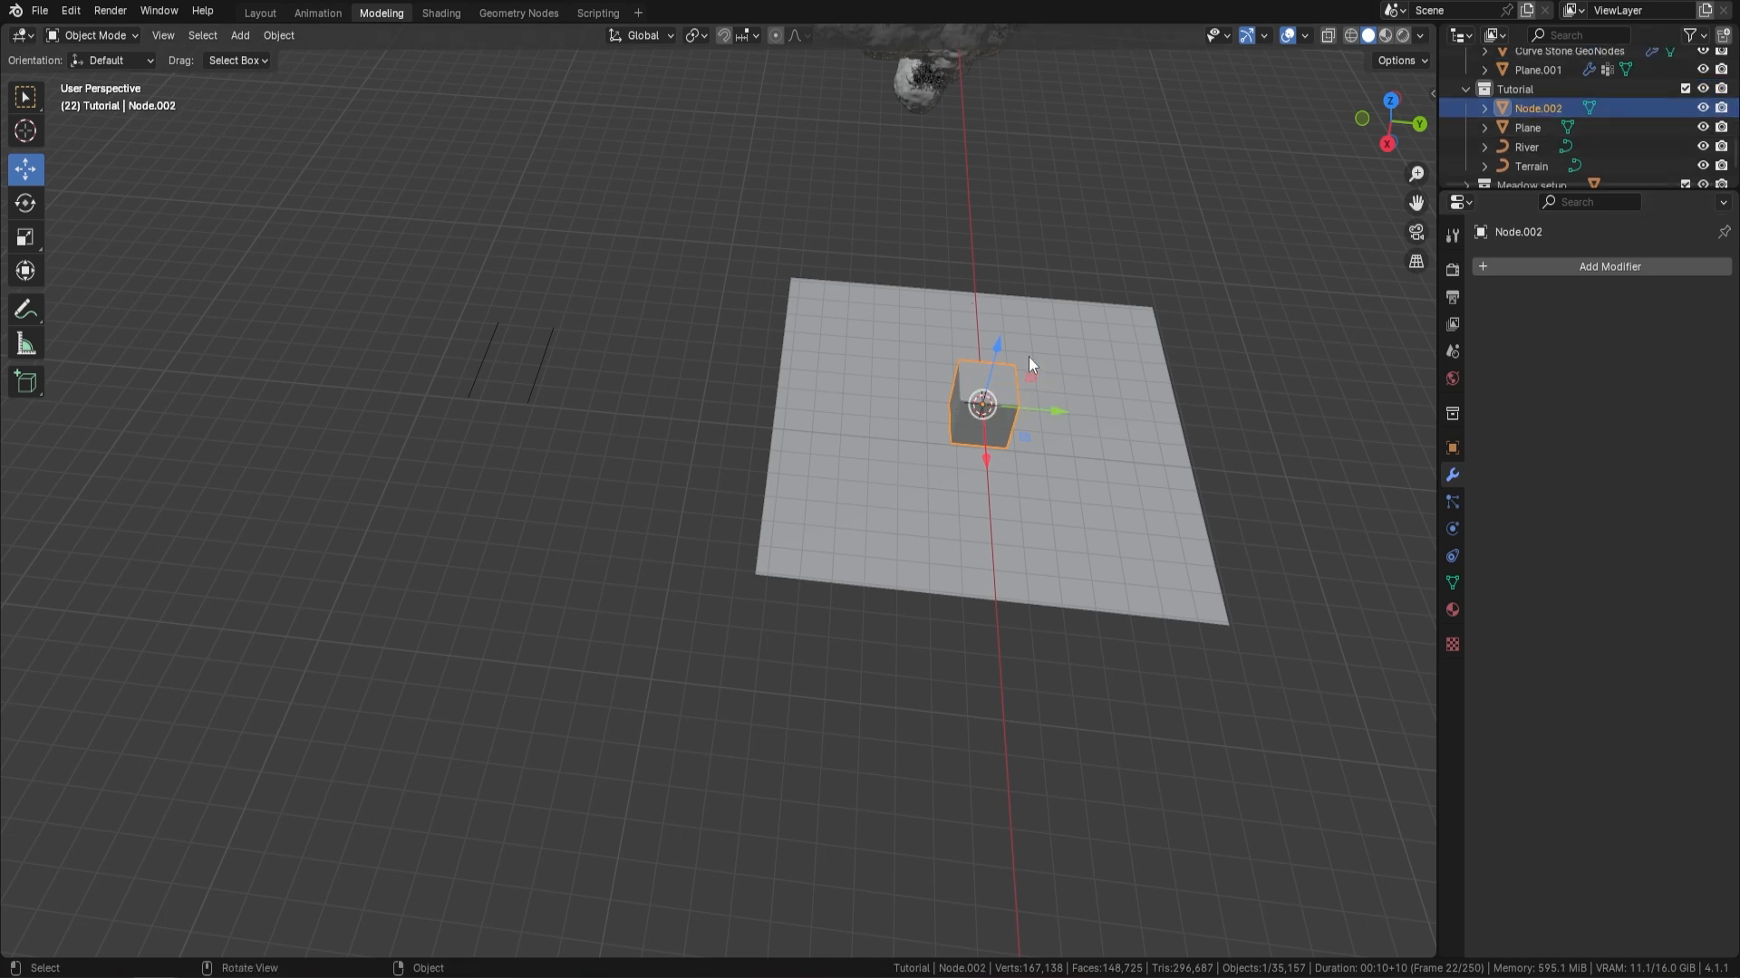
{"action": "left_click", "coordinate": [1590, 264]}
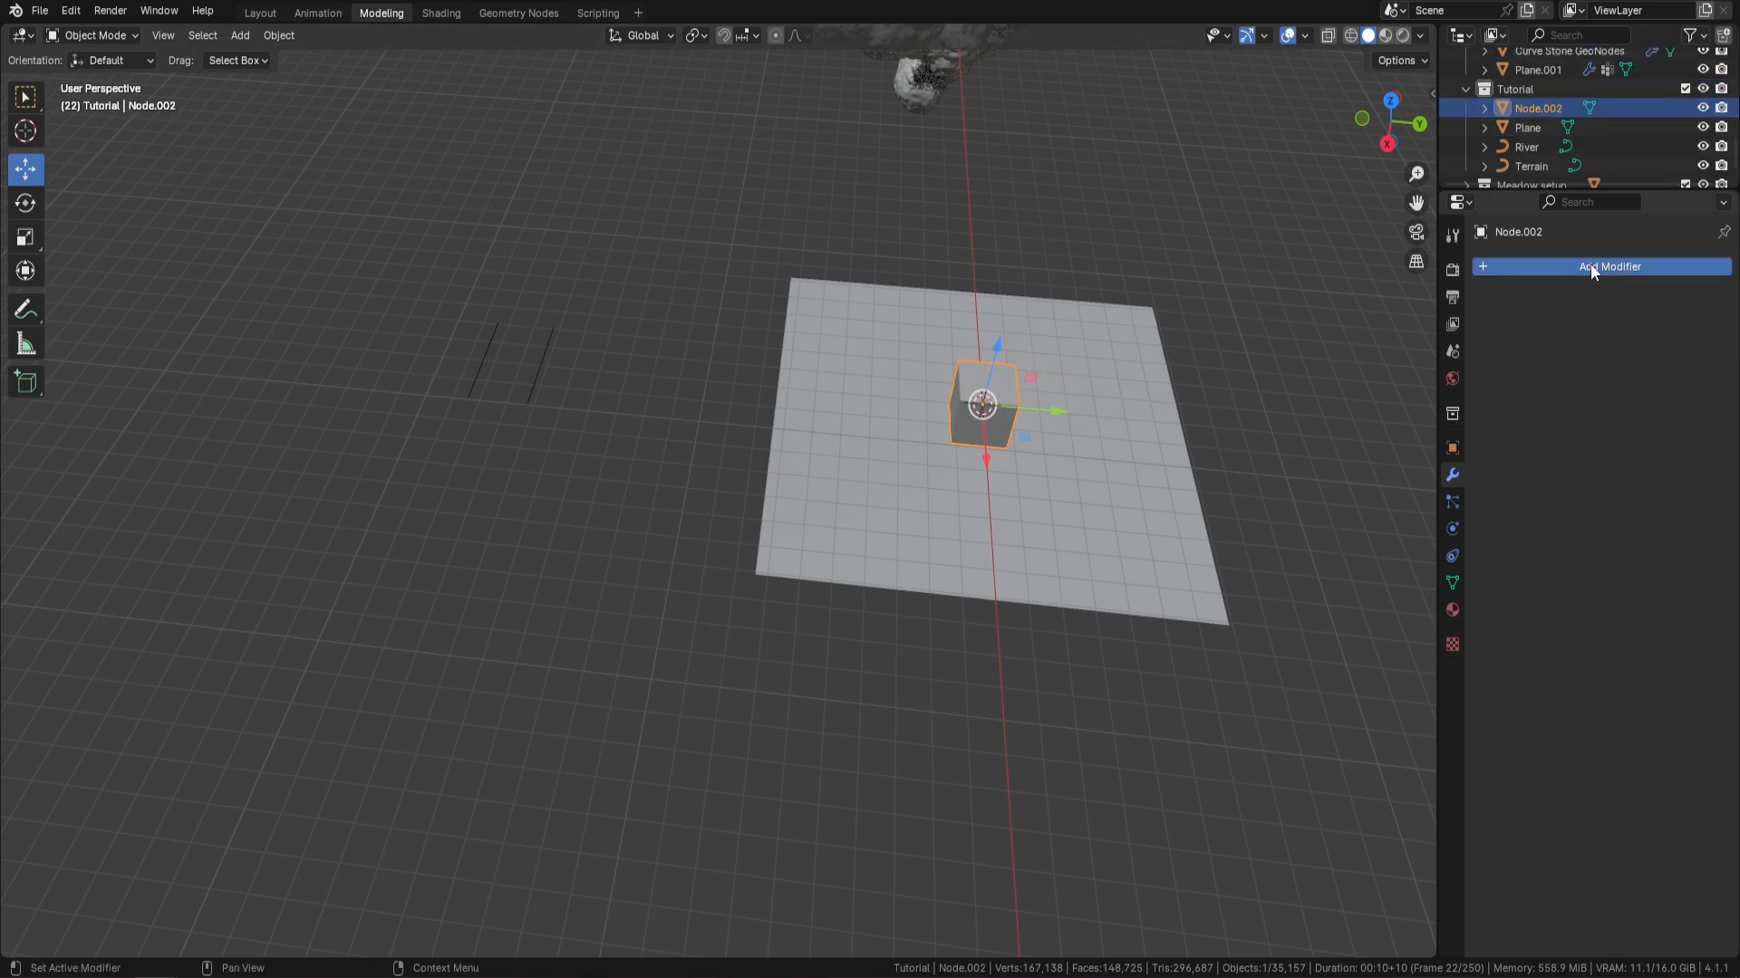
{"action": "left_click", "coordinate": [1557, 263]}
{"action": "left_click", "coordinate": [1490, 327]}
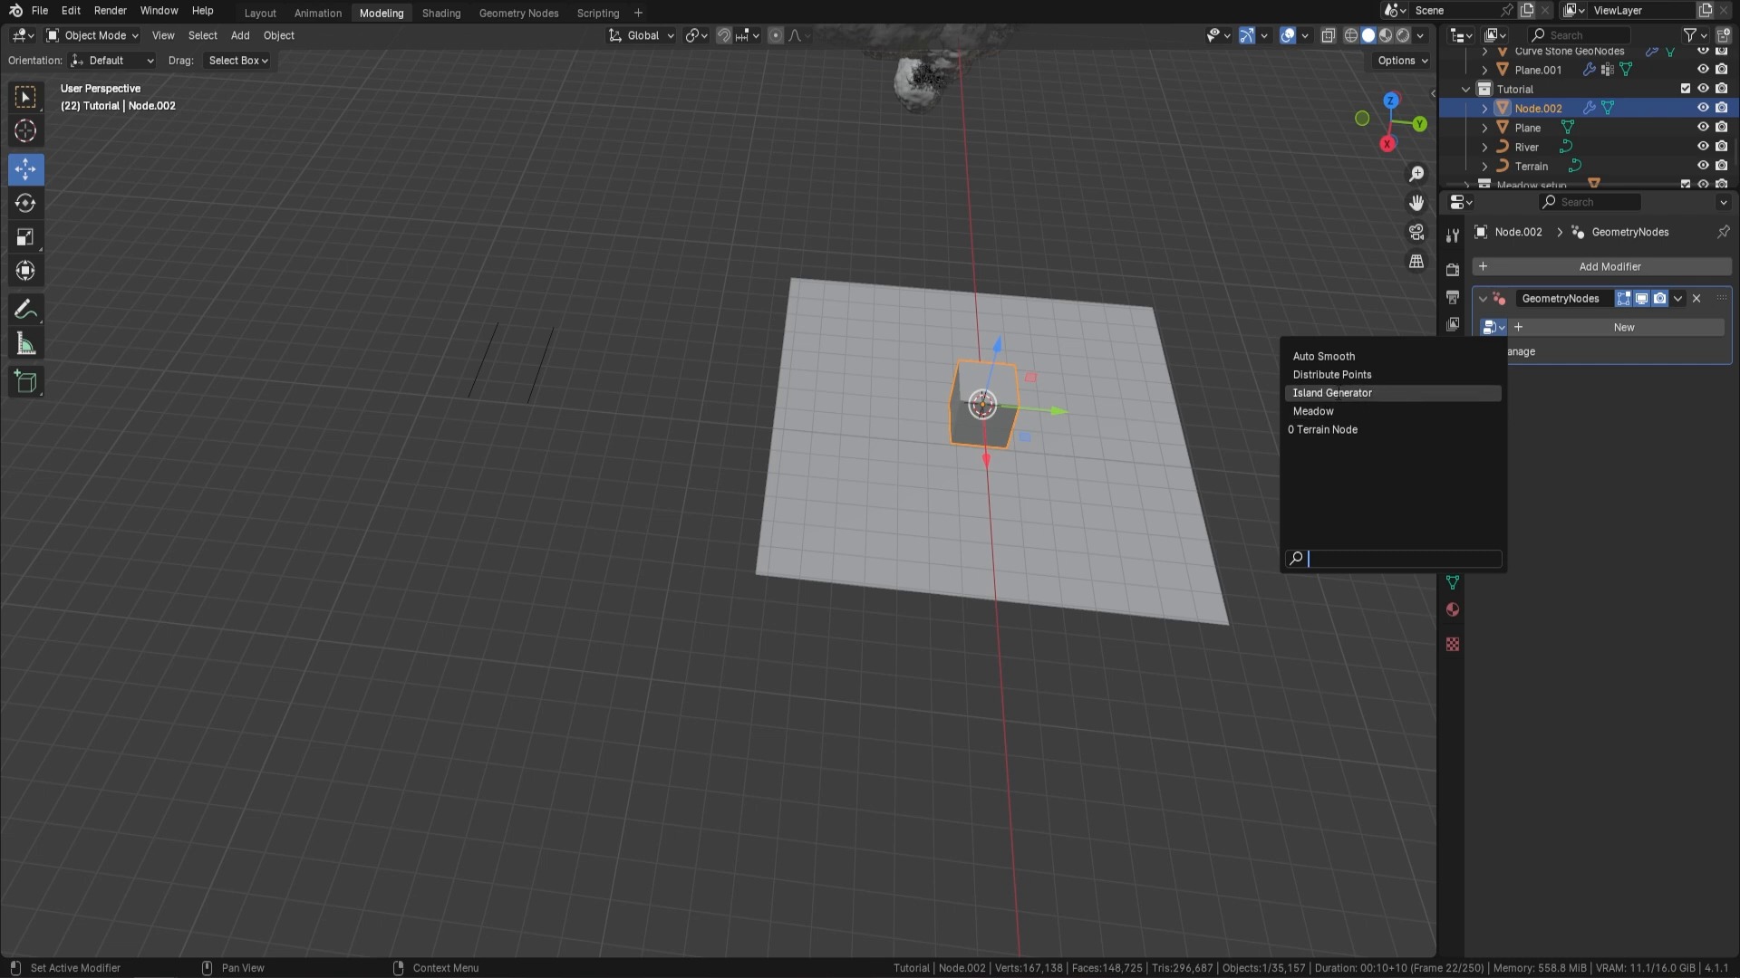
{"action": "left_click", "coordinate": [1370, 392]}
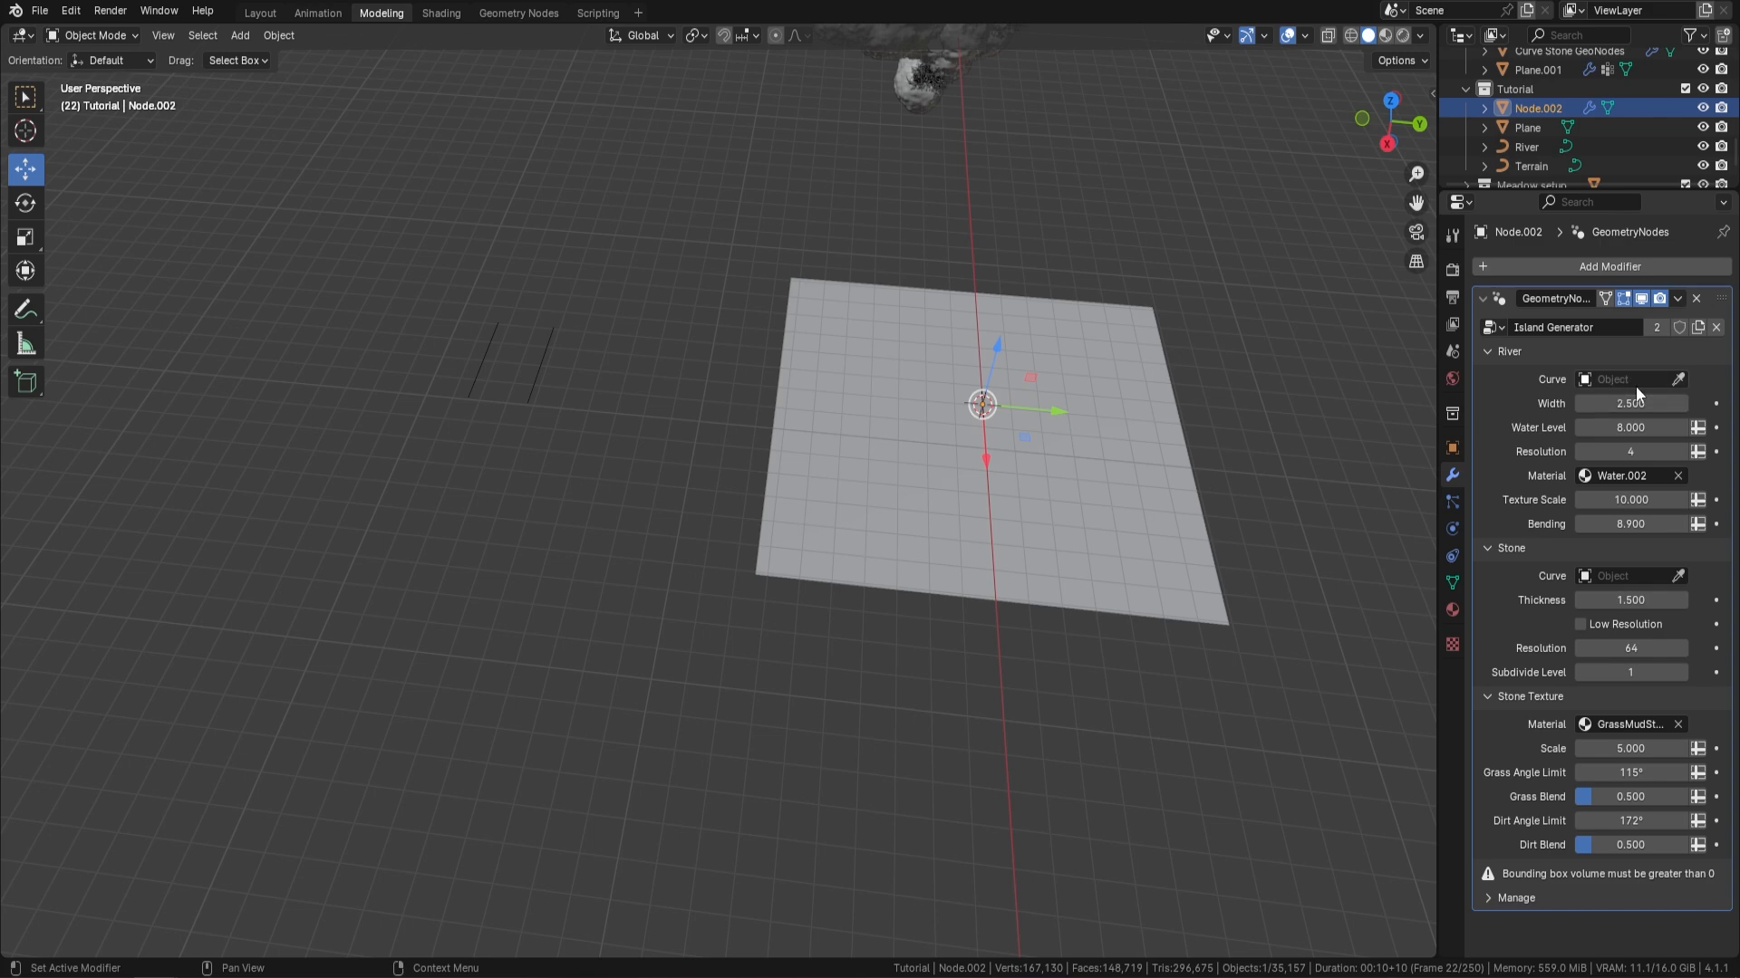
Assign the River object as the modifier's River curve and the Terrain object as its Stone curve
{"action": "left_click", "coordinate": [1677, 379]}
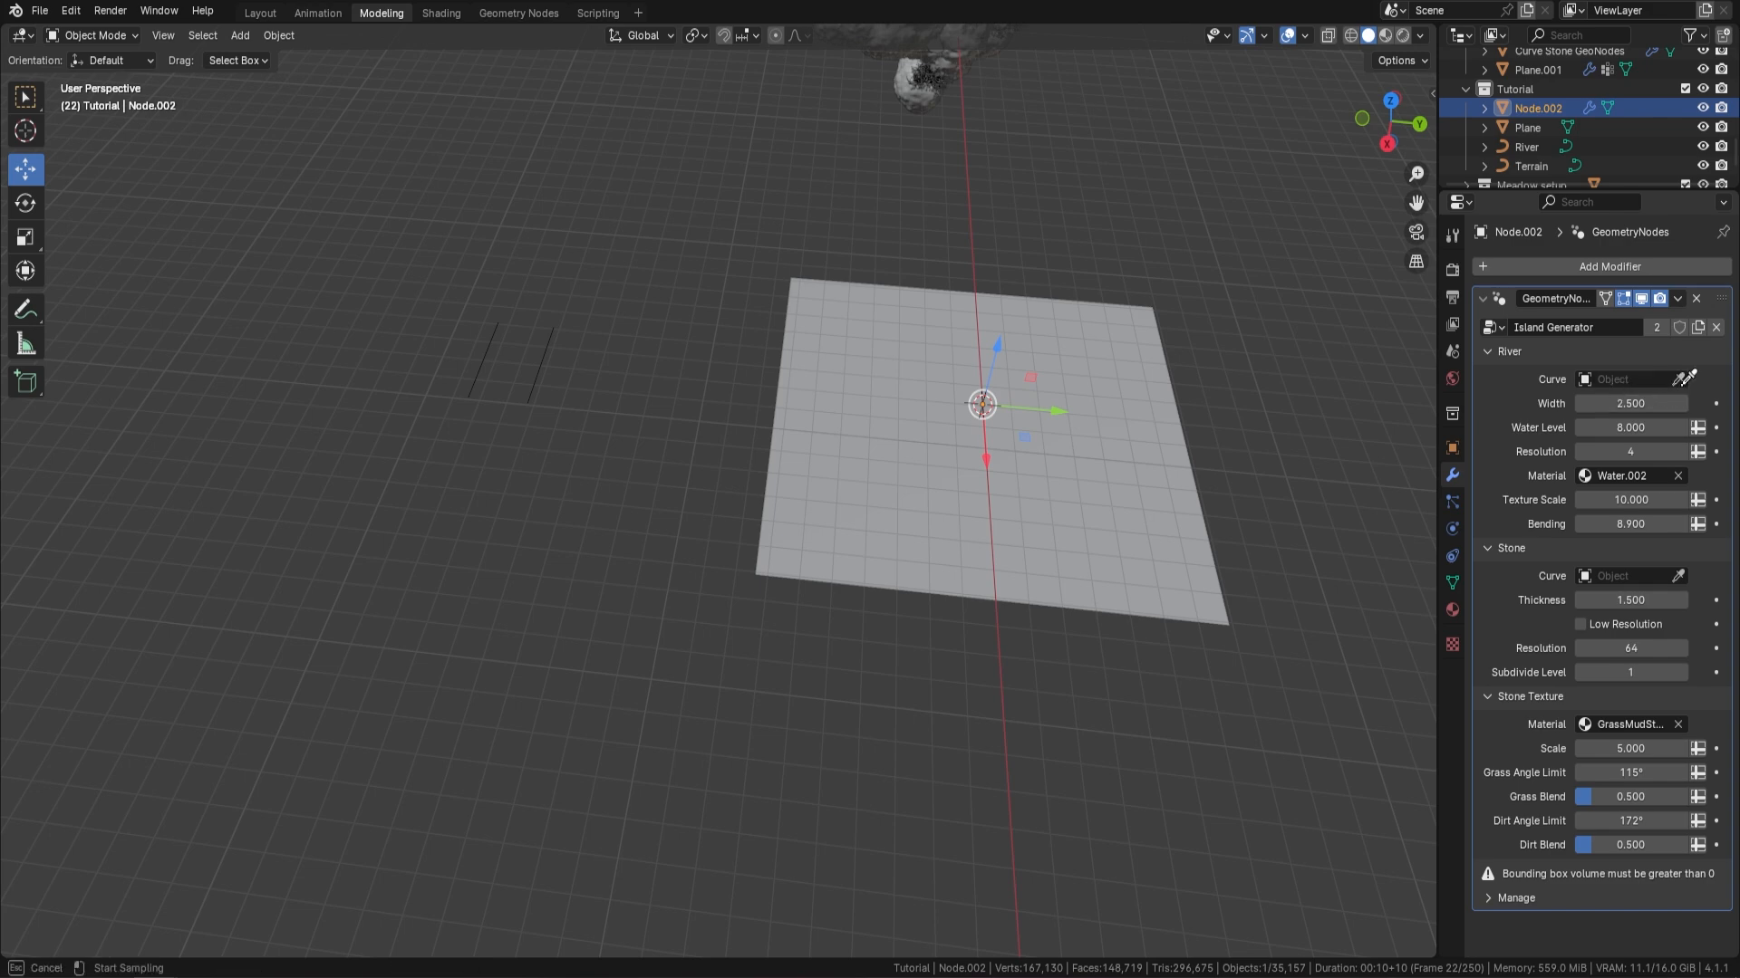
{"action": "left_click", "coordinate": [1538, 143]}
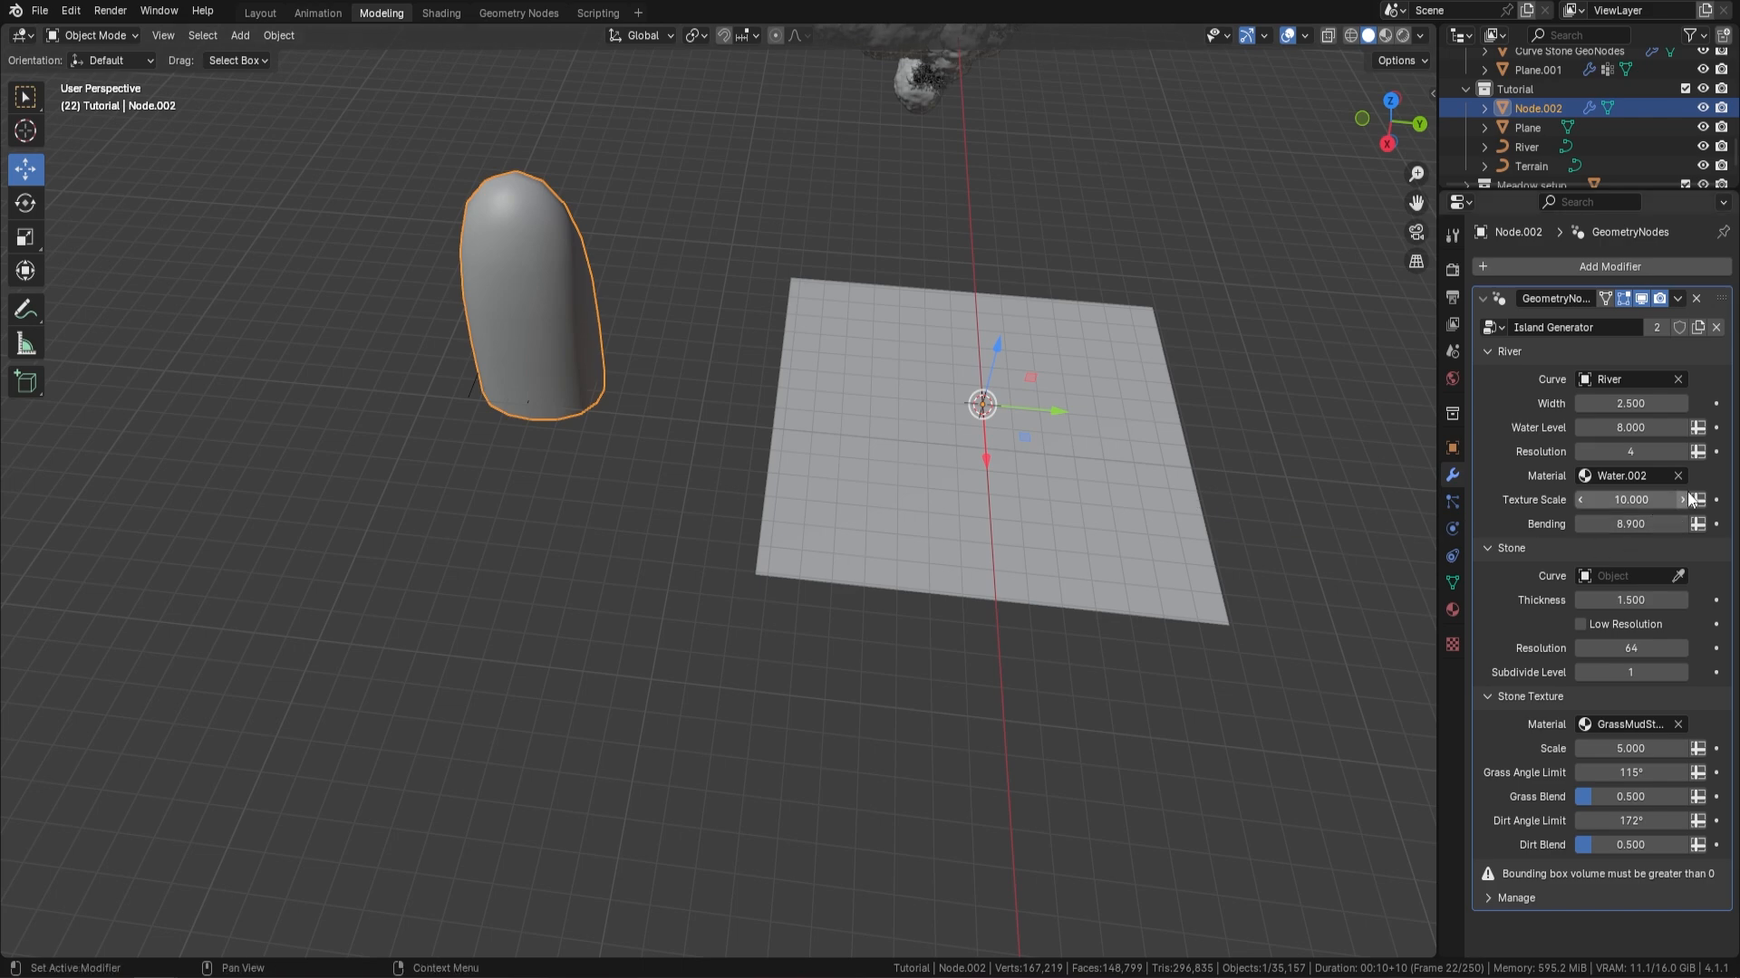
{"action": "left_click", "coordinate": [1677, 576]}
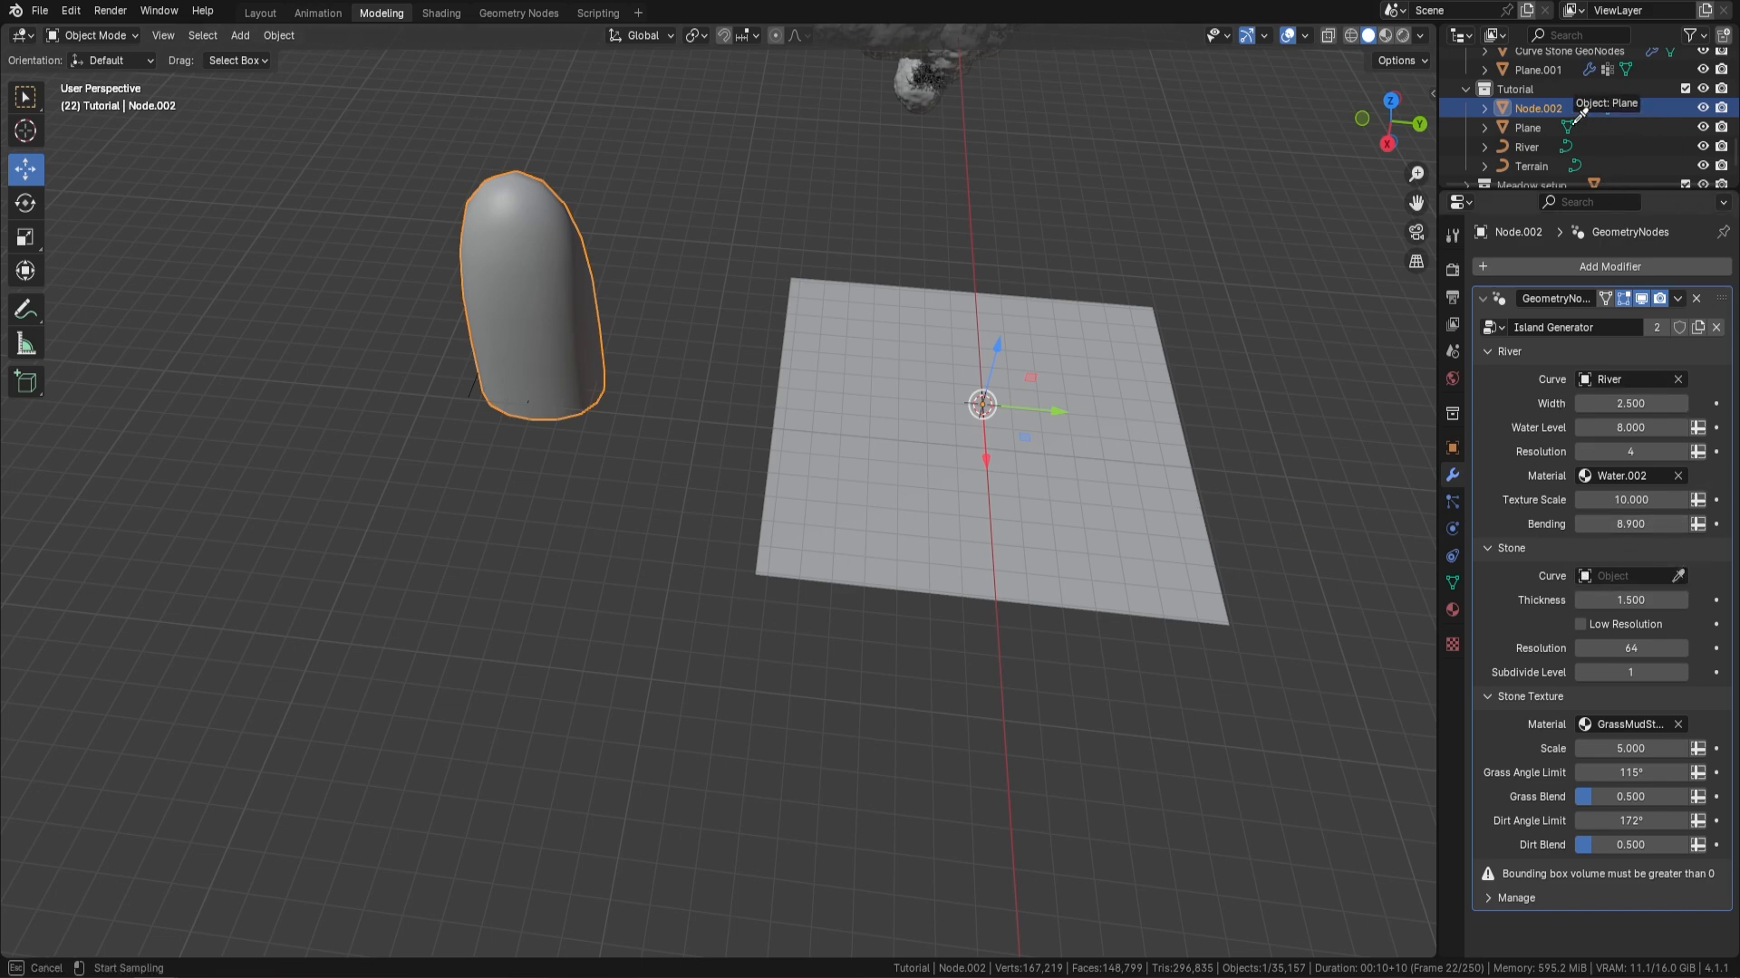
{"action": "left_click", "coordinate": [1536, 166]}
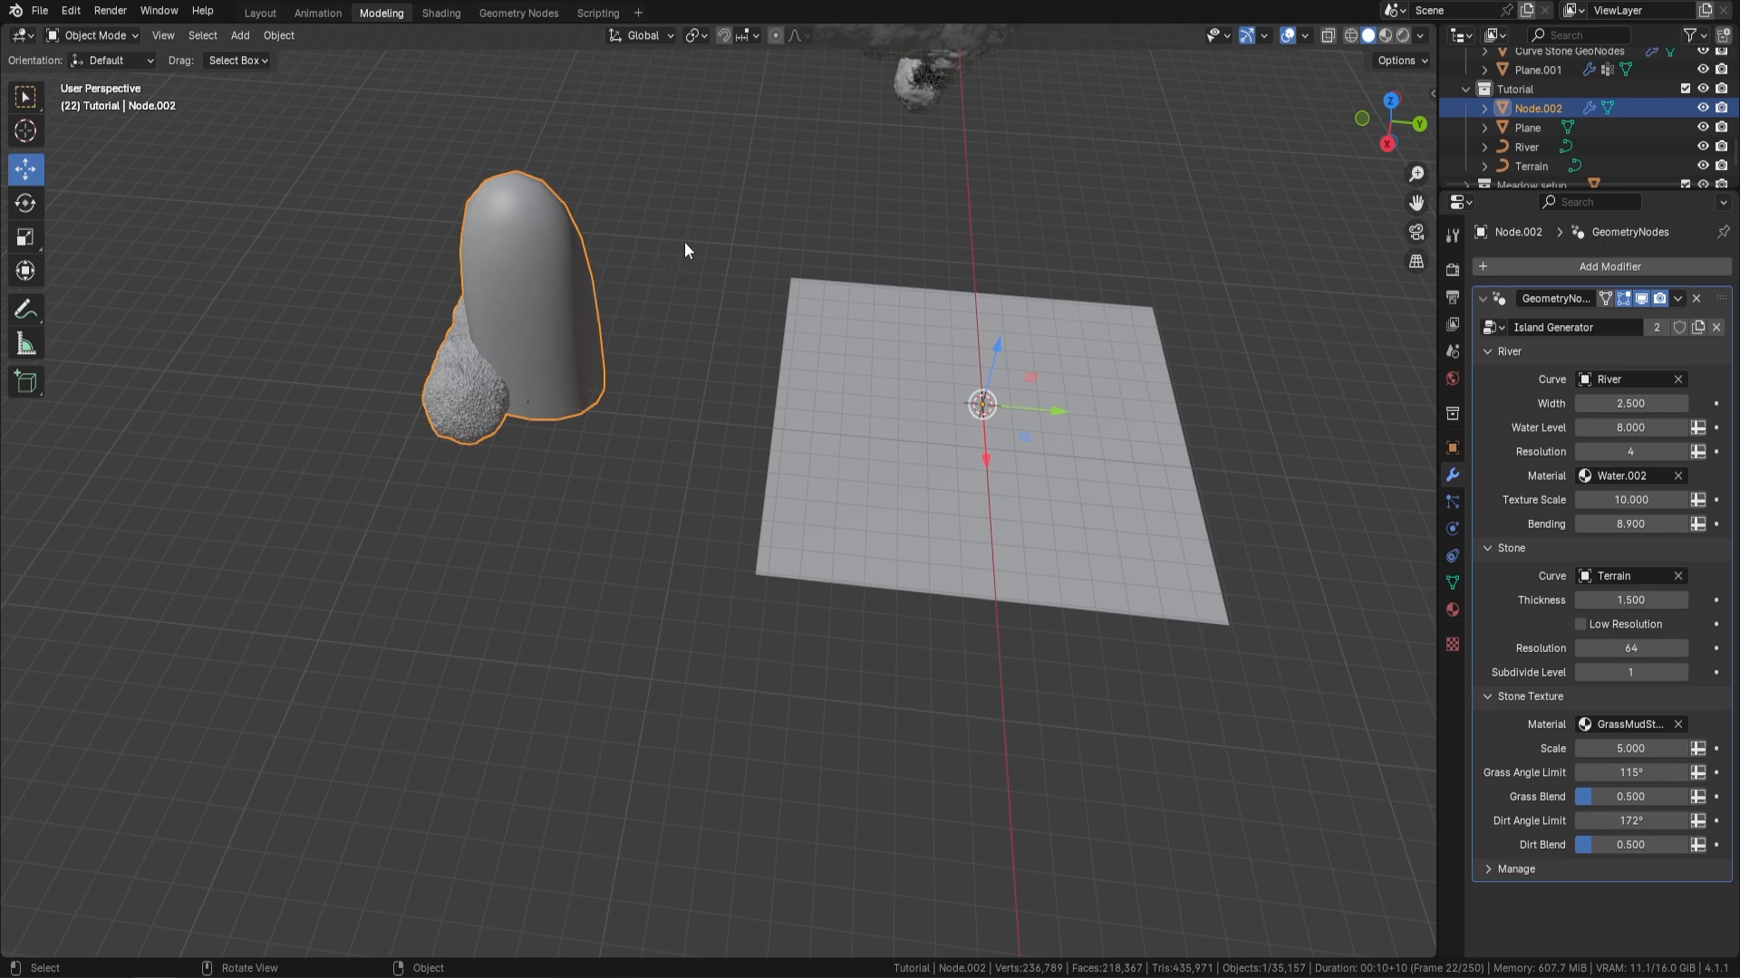
Delete all vertices of the River curve in Edit Mode and return to Object Mode
{"action": "left_click", "coordinate": [1530, 146]}
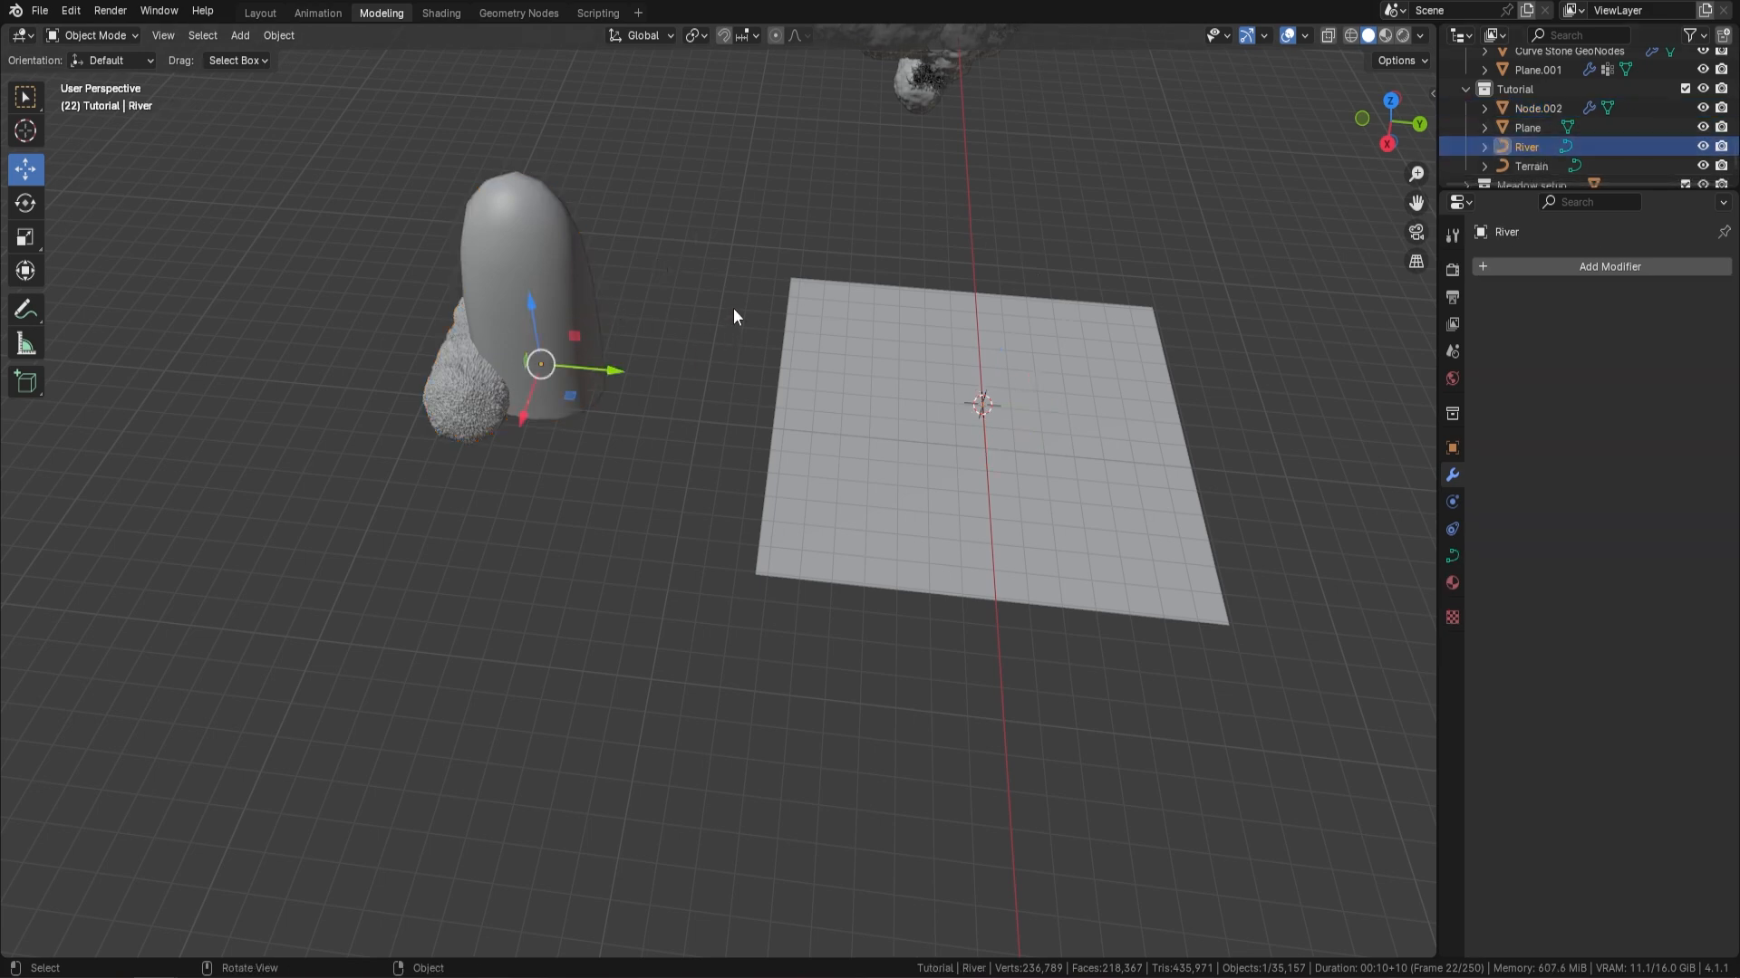
{"action": "key", "text": "Tab"}
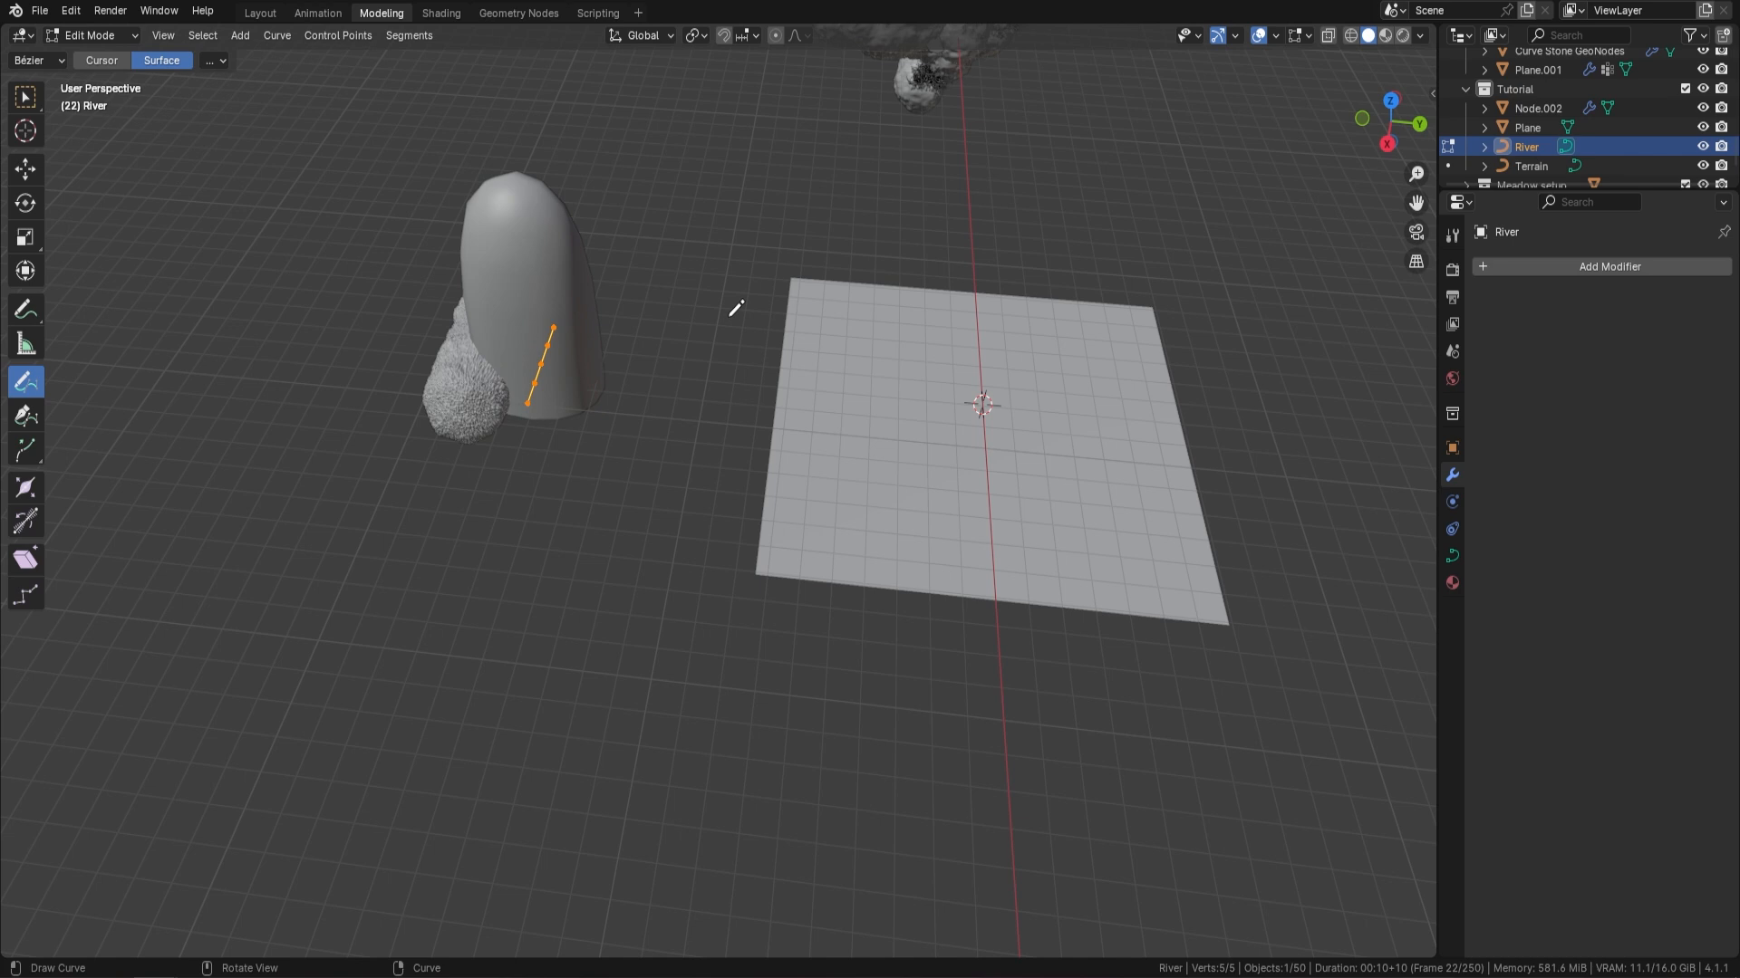
{"action": "key", "text": "x"}
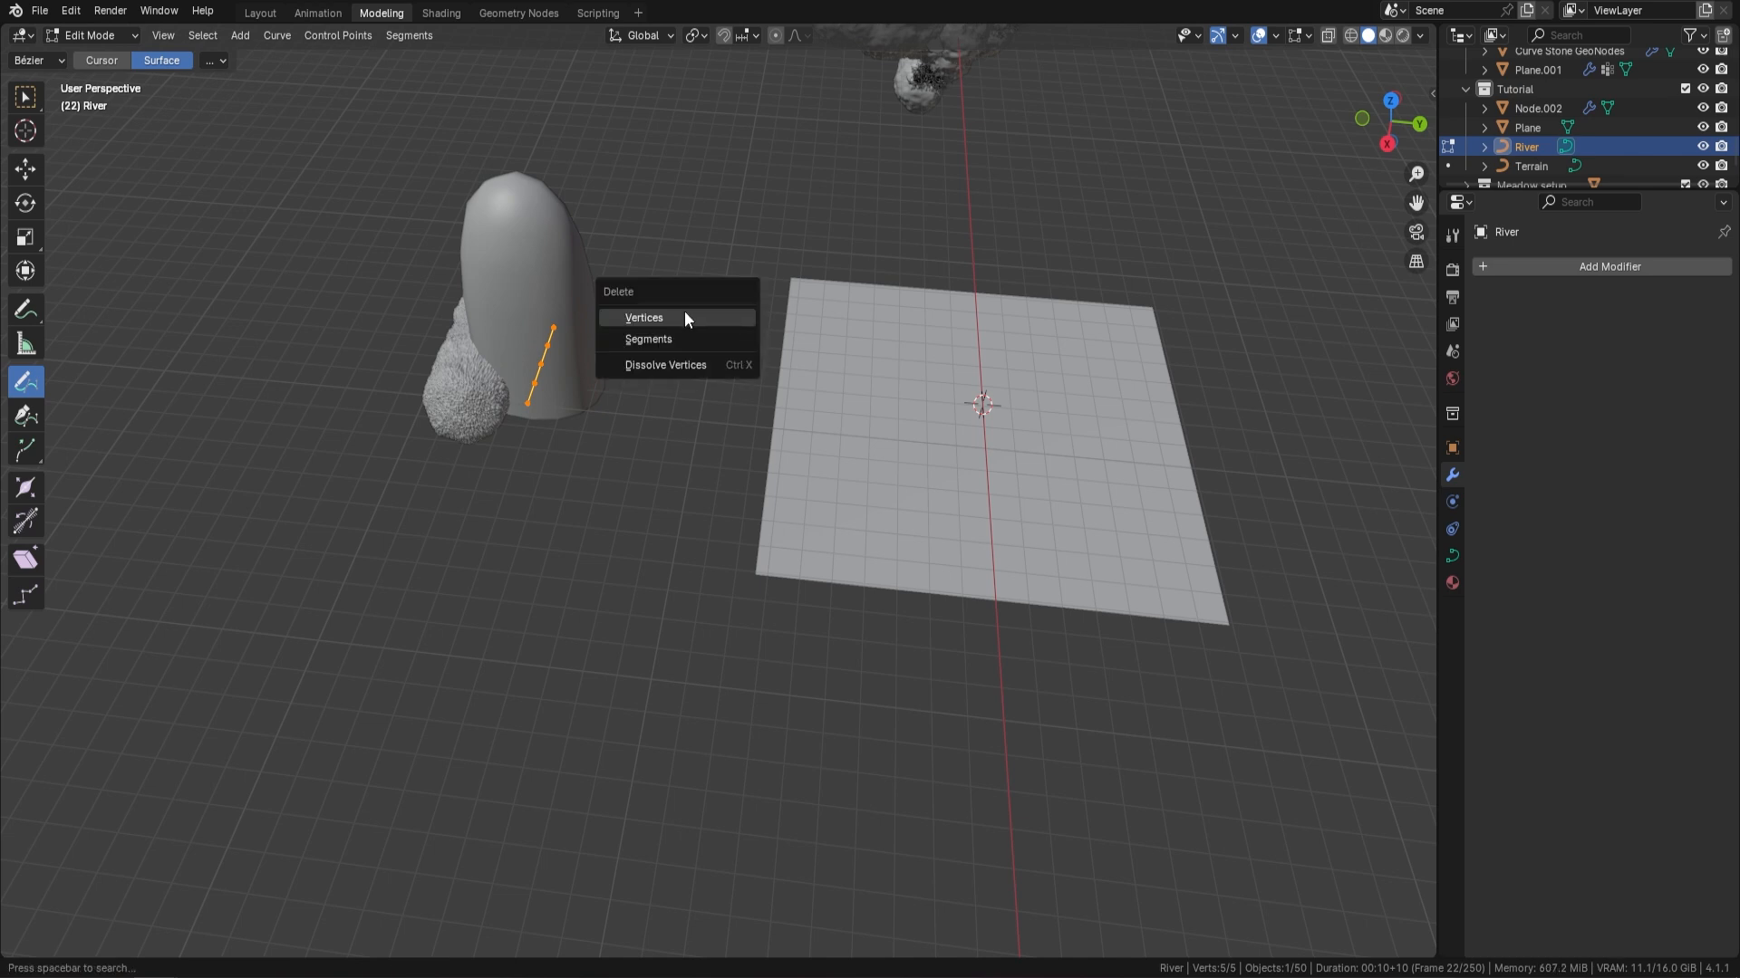
{"action": "left_click", "coordinate": [685, 316]}
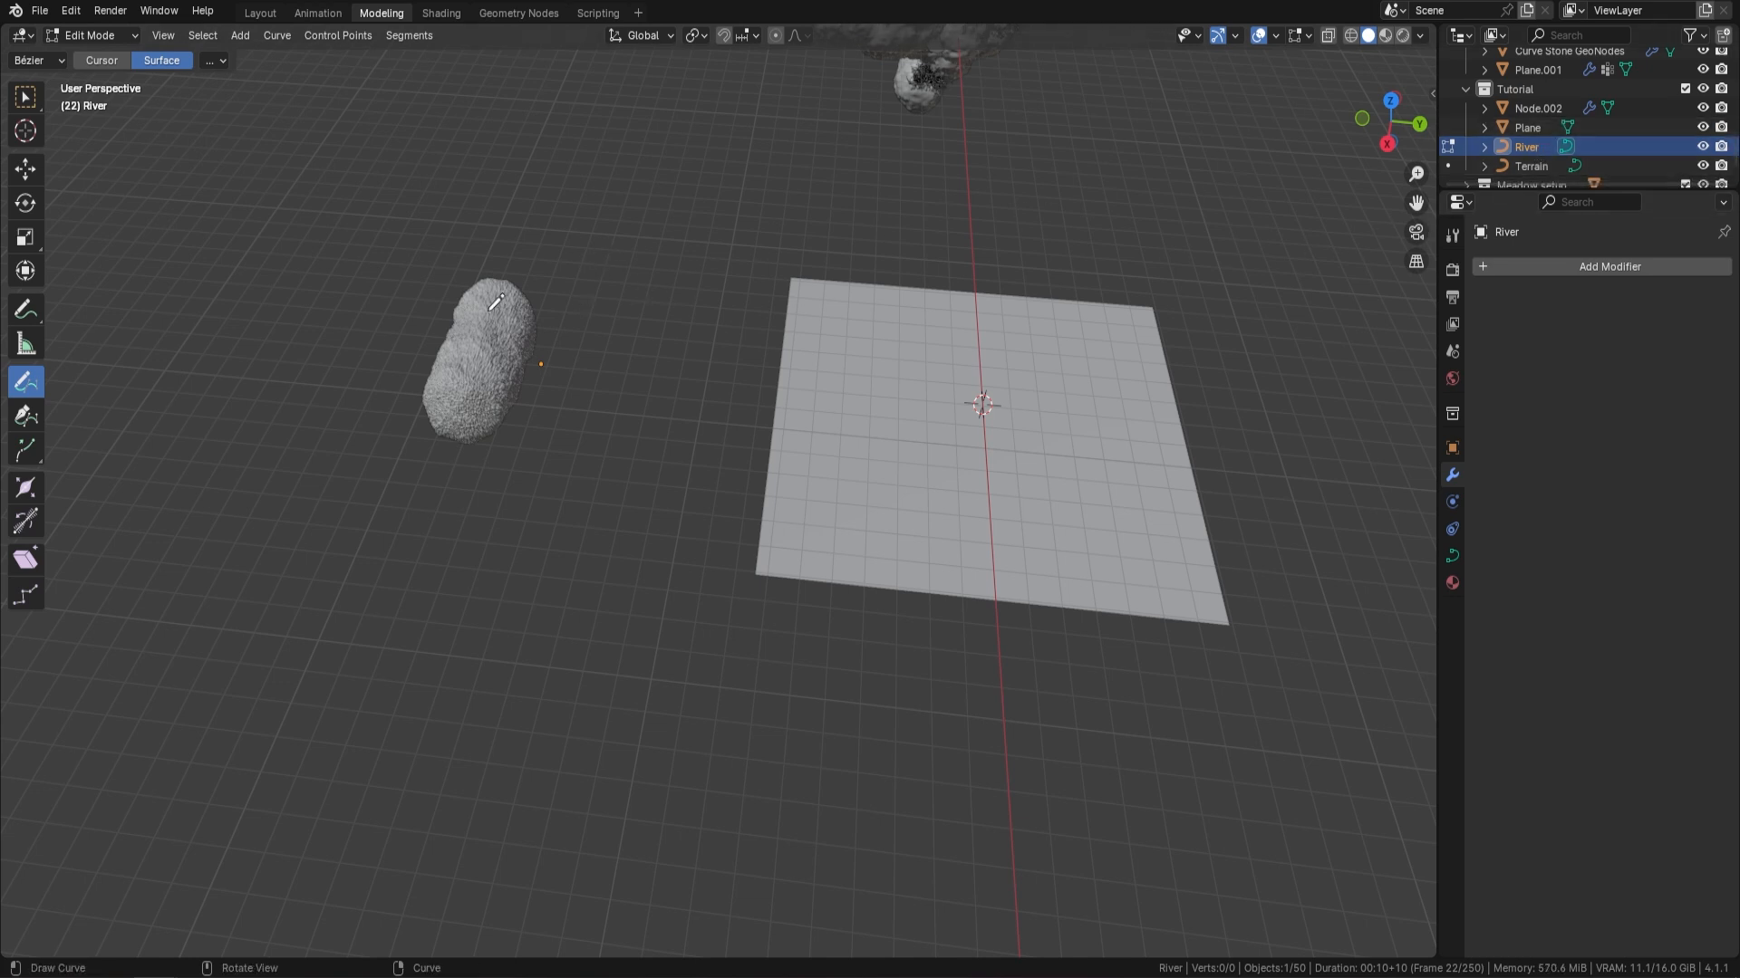
{"action": "key", "text": "Tab"}
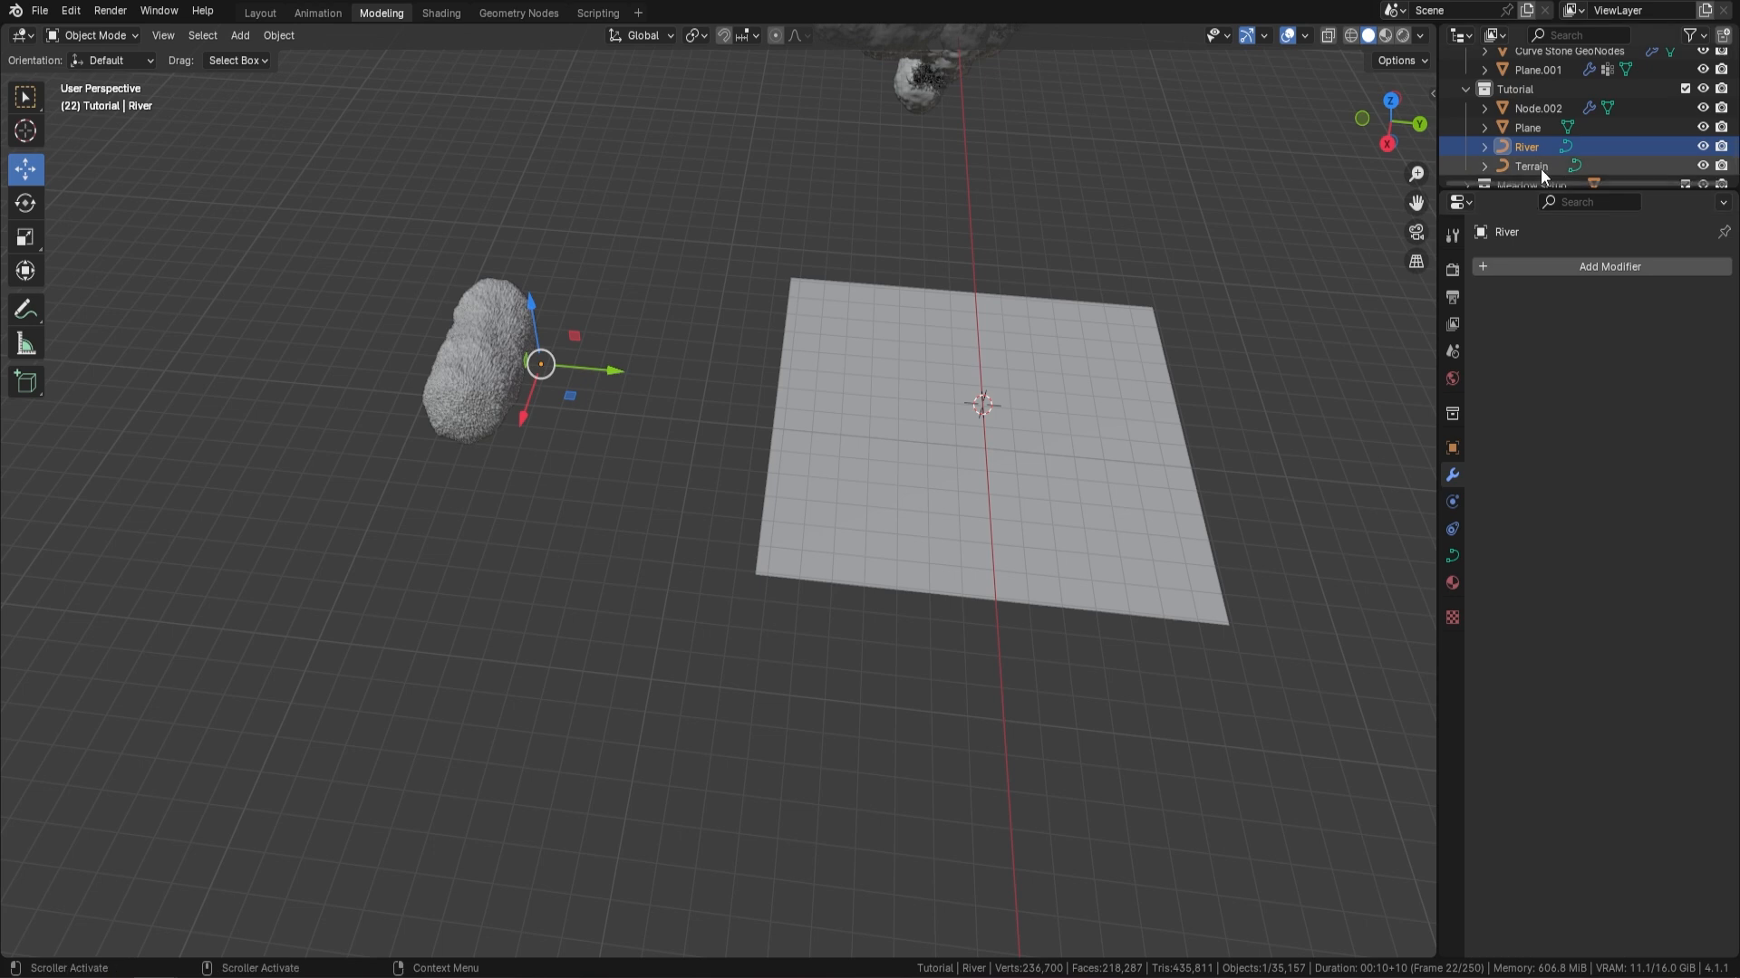
Enter Edit Mode on the Terrain curve and delete all its vertices
{"action": "left_click", "coordinate": [1531, 166]}
{"action": "key", "text": "Tab"}
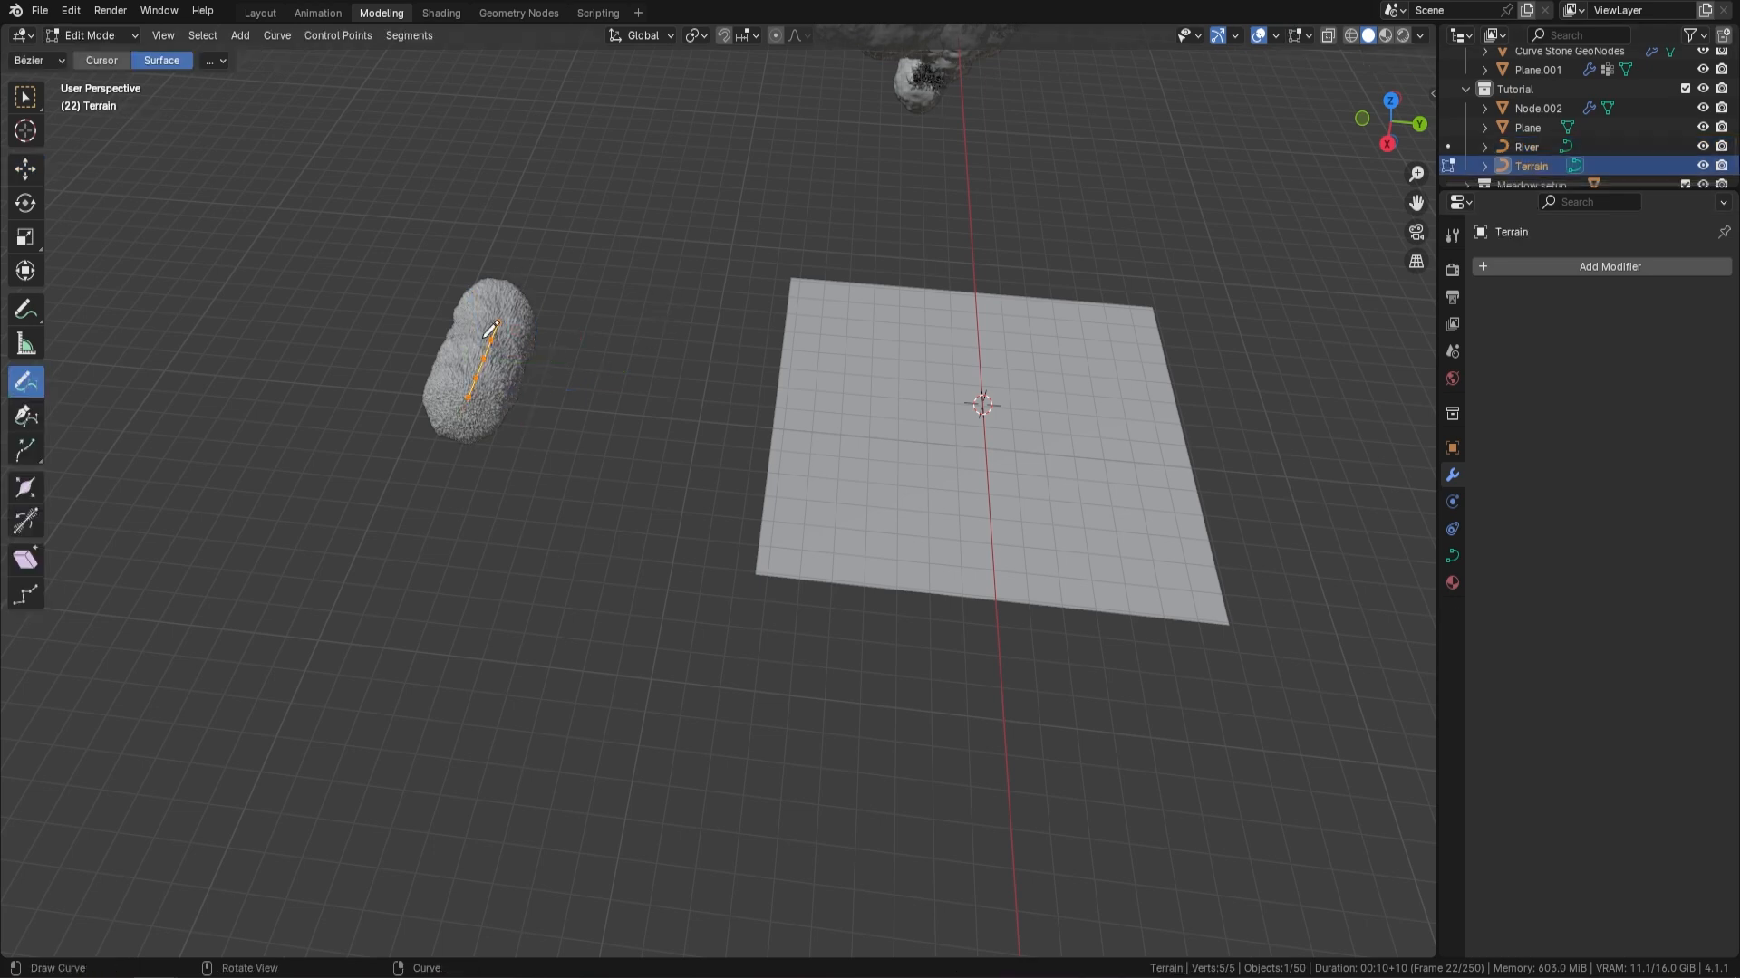
{"action": "key", "text": "x"}
{"action": "left_click", "coordinate": [585, 317]}
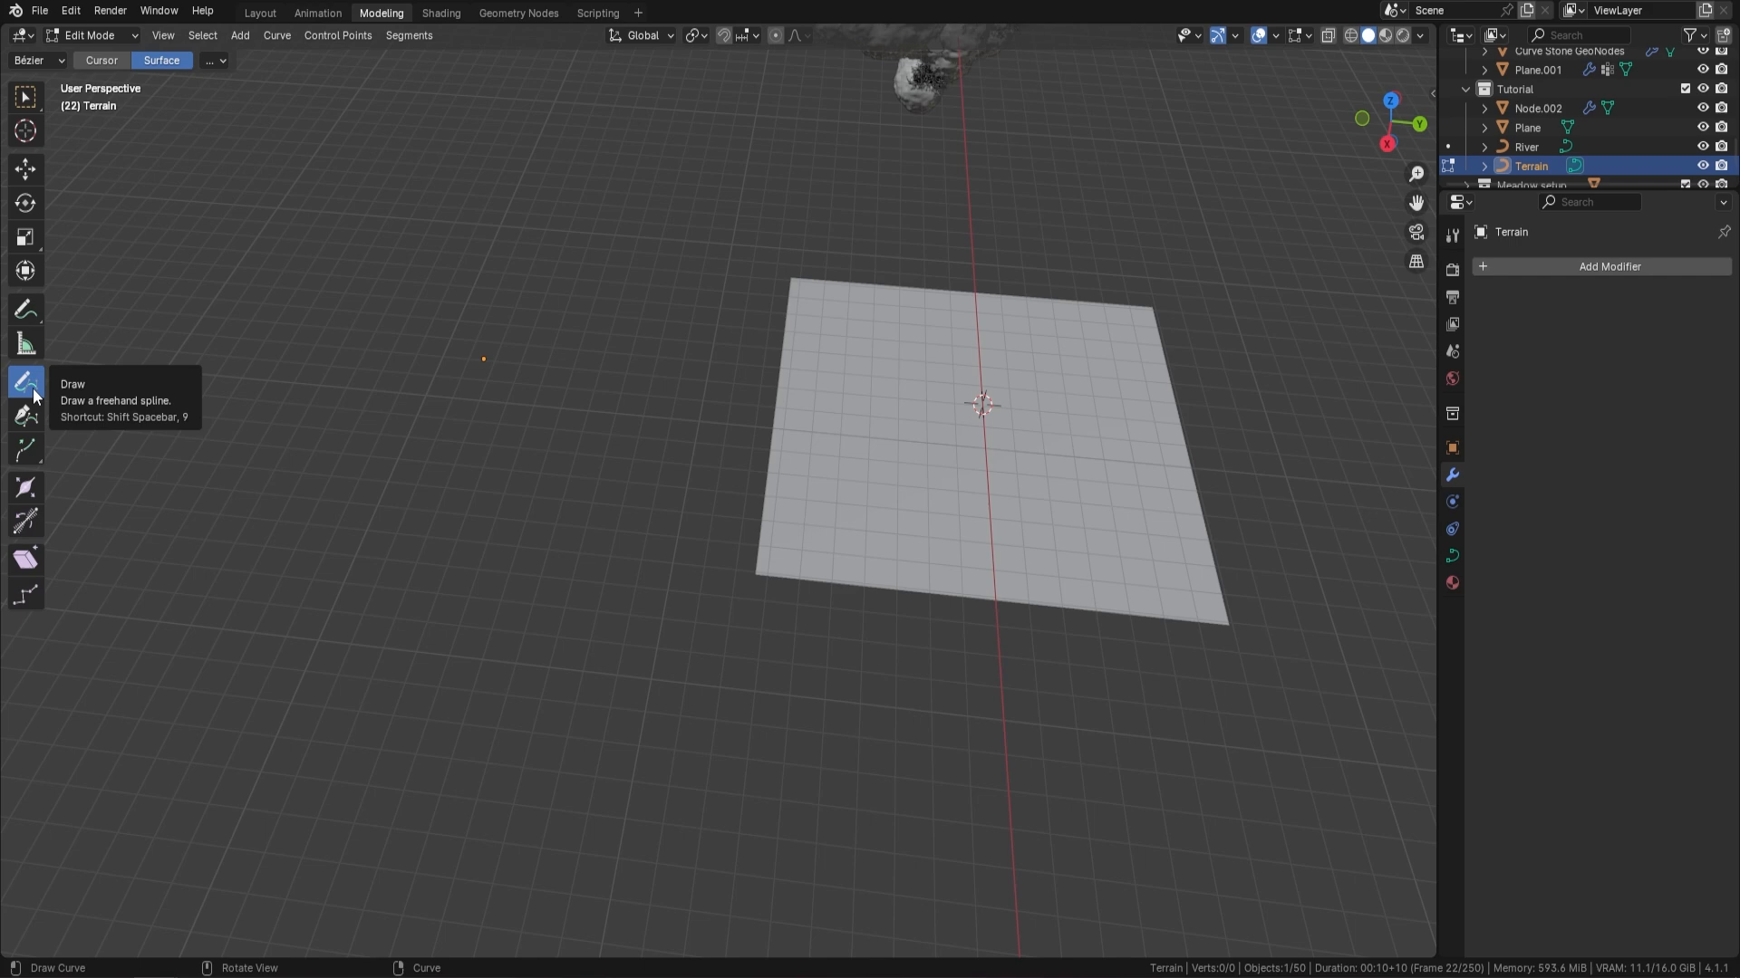
Draw a freehand arc for the Terrain curve across the plane and preview it in rendered viewport shading
{"action": "middle_click_drag", "start_coordinate": [1117, 413], "coordinate": [1051, 398]}
{"action": "scroll", "coordinate": [901, 470], "scroll_direction": "up", "scroll_amount": 3}
{"action": "middle_click_drag", "start_coordinate": [906, 473], "coordinate": [763, 448], "text": "shift"}
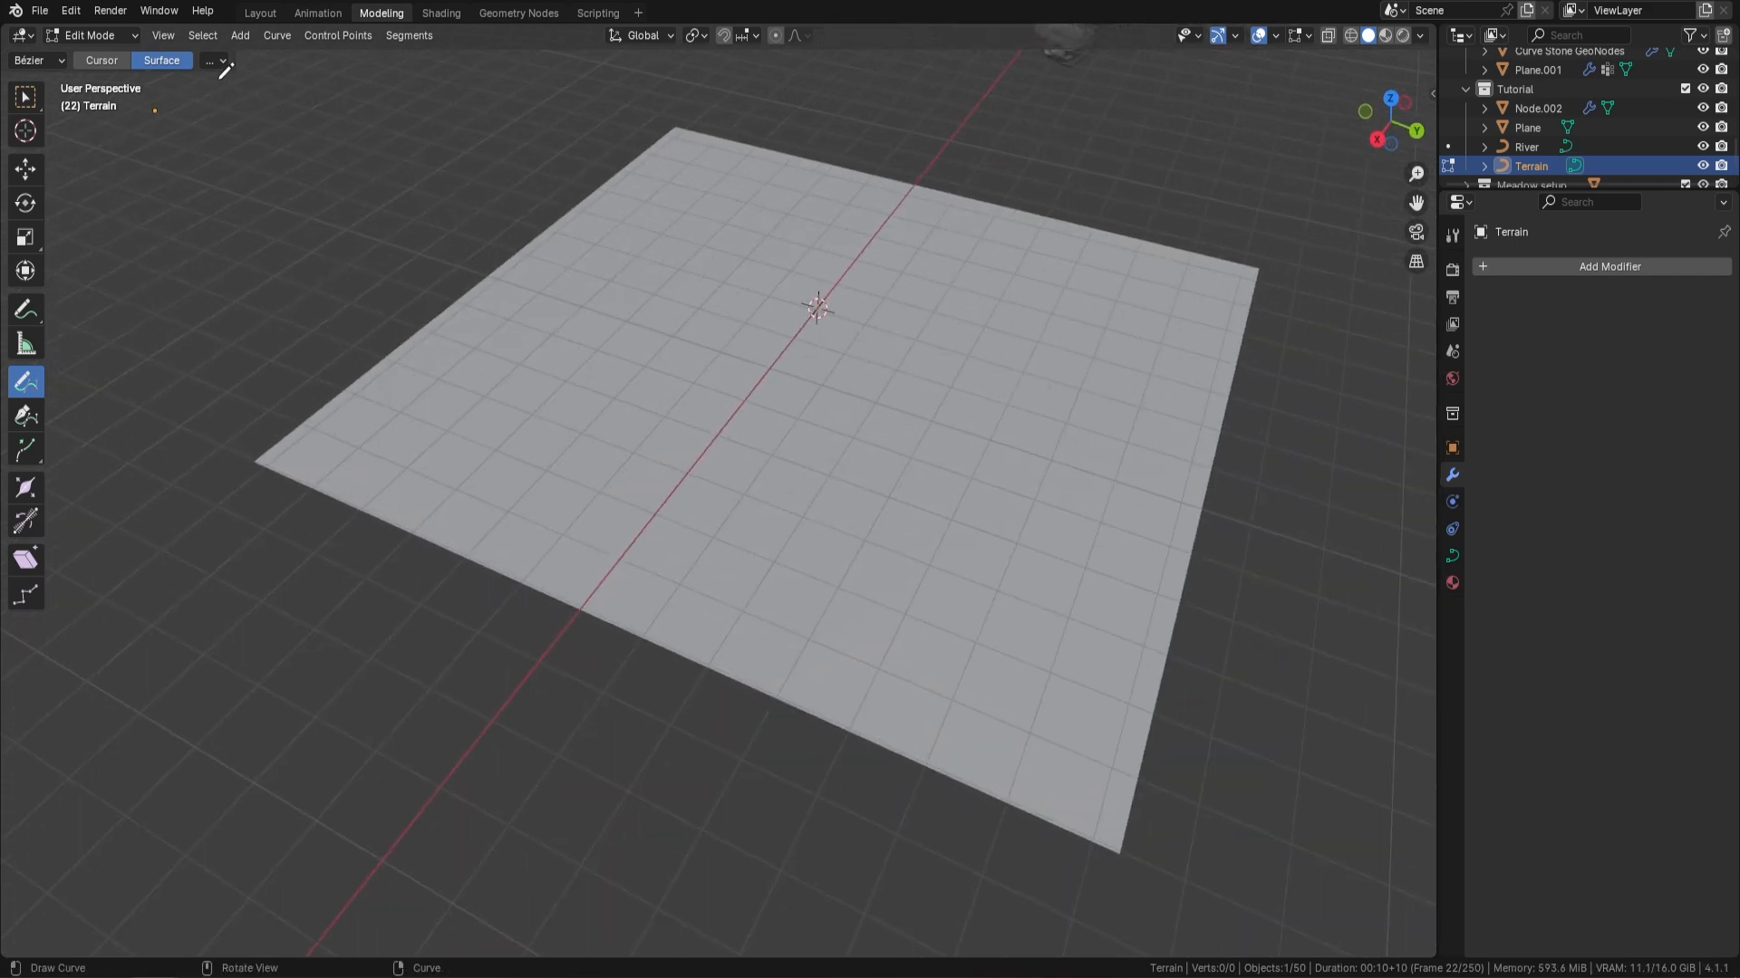
{"action": "mouse_move", "coordinate": [410, 466]}
{"action": "left_mouse_down"}
{"action": "mouse_move", "coordinate": [803, 226]}
{"action": "mouse_move", "coordinate": [1022, 245]}
{"action": "left_mouse_up"}
{"action": "middle_click_drag", "start_coordinate": [747, 312], "coordinate": [827, 322]}
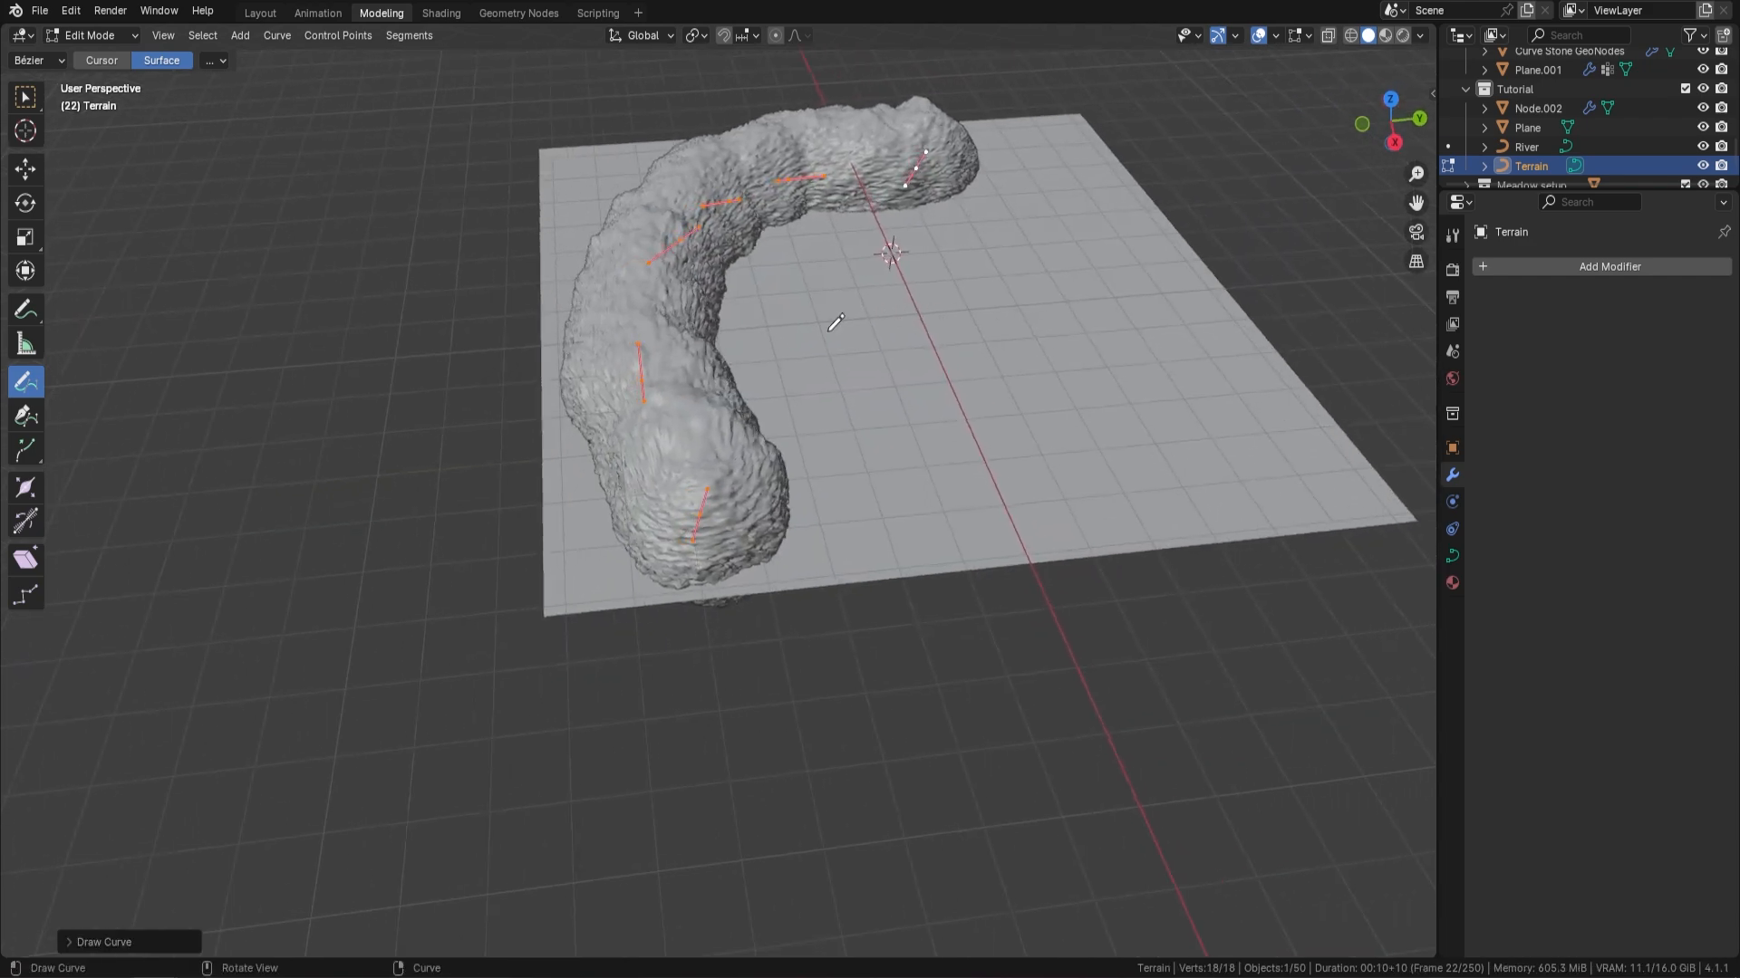
{"action": "left_click", "coordinate": [1403, 35]}
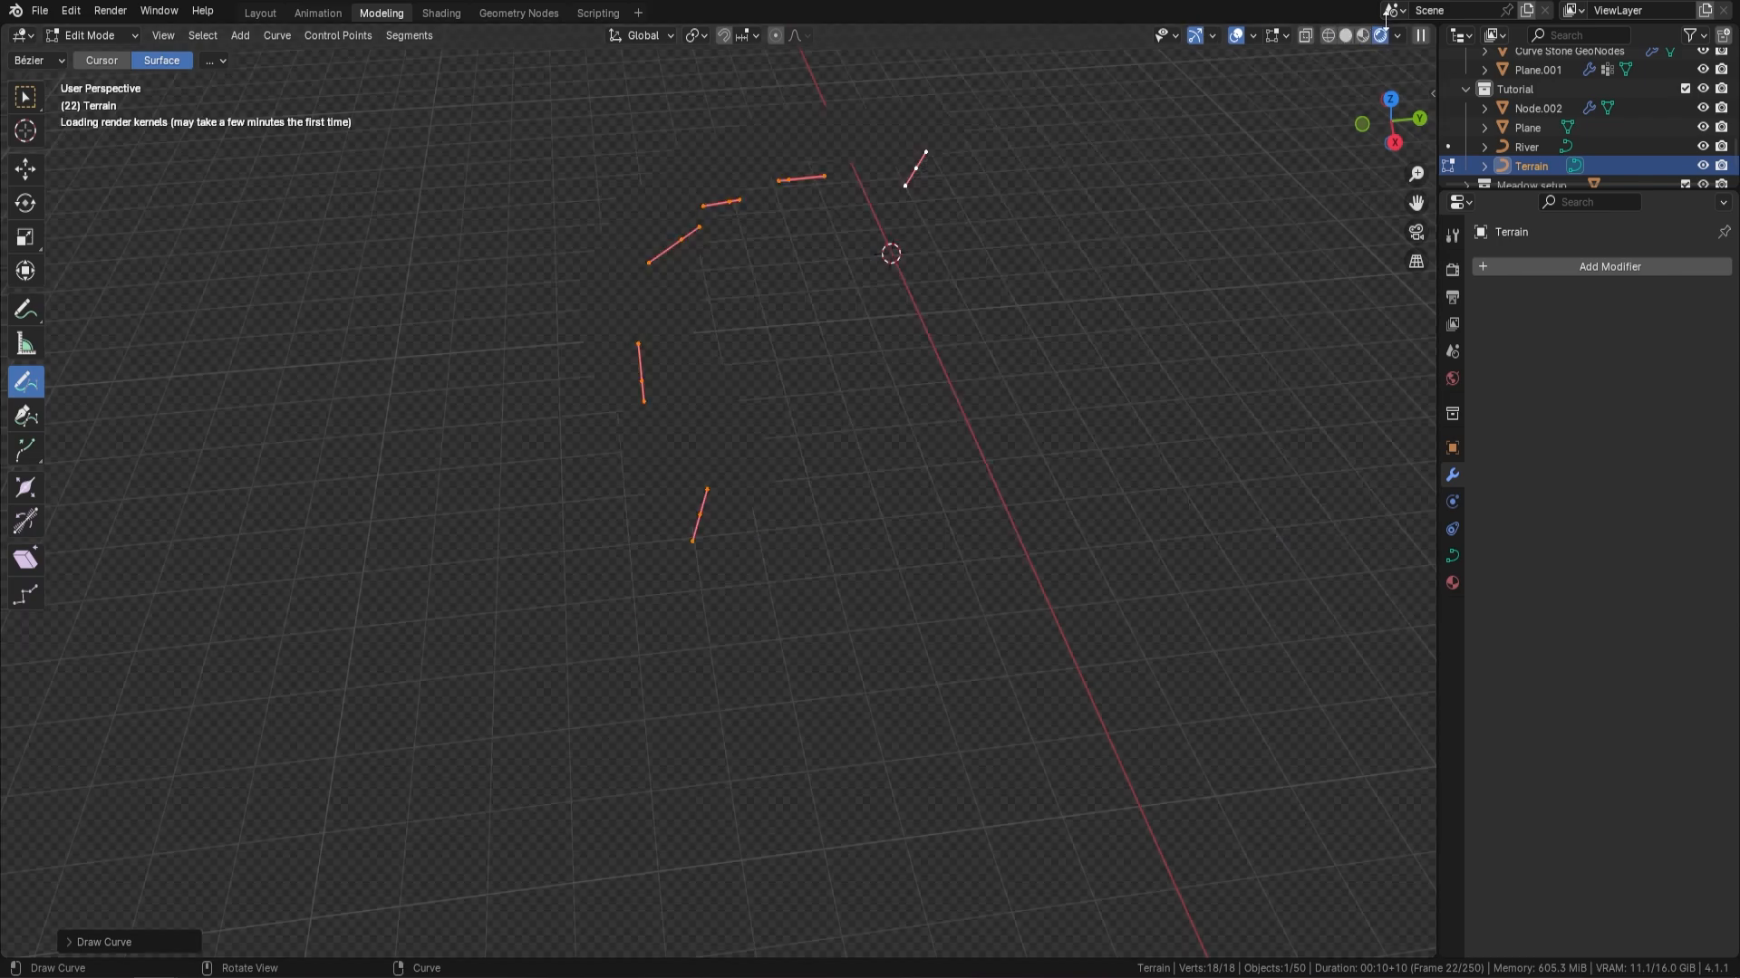
{"action": "mouse_move", "coordinate": [732, 363]}
{"action": "middle_mouse_down"}
{"action": "mouse_move", "coordinate": [774, 328]}
{"action": "mouse_move", "coordinate": [780, 283]}
{"action": "mouse_move", "coordinate": [692, 221]}
{"action": "mouse_move", "coordinate": [625, 267]}
{"action": "mouse_move", "coordinate": [723, 258]}
{"action": "middle_mouse_up"}
Draw more freehand Terrain strokes side by side across the plane and over the existing hills to widen and raise the landmass
{"action": "mouse_move", "coordinate": [484, 491]}
{"action": "left_mouse_down"}
{"action": "mouse_move", "coordinate": [640, 282]}
{"action": "mouse_move", "coordinate": [751, 261]}
{"action": "left_mouse_up"}
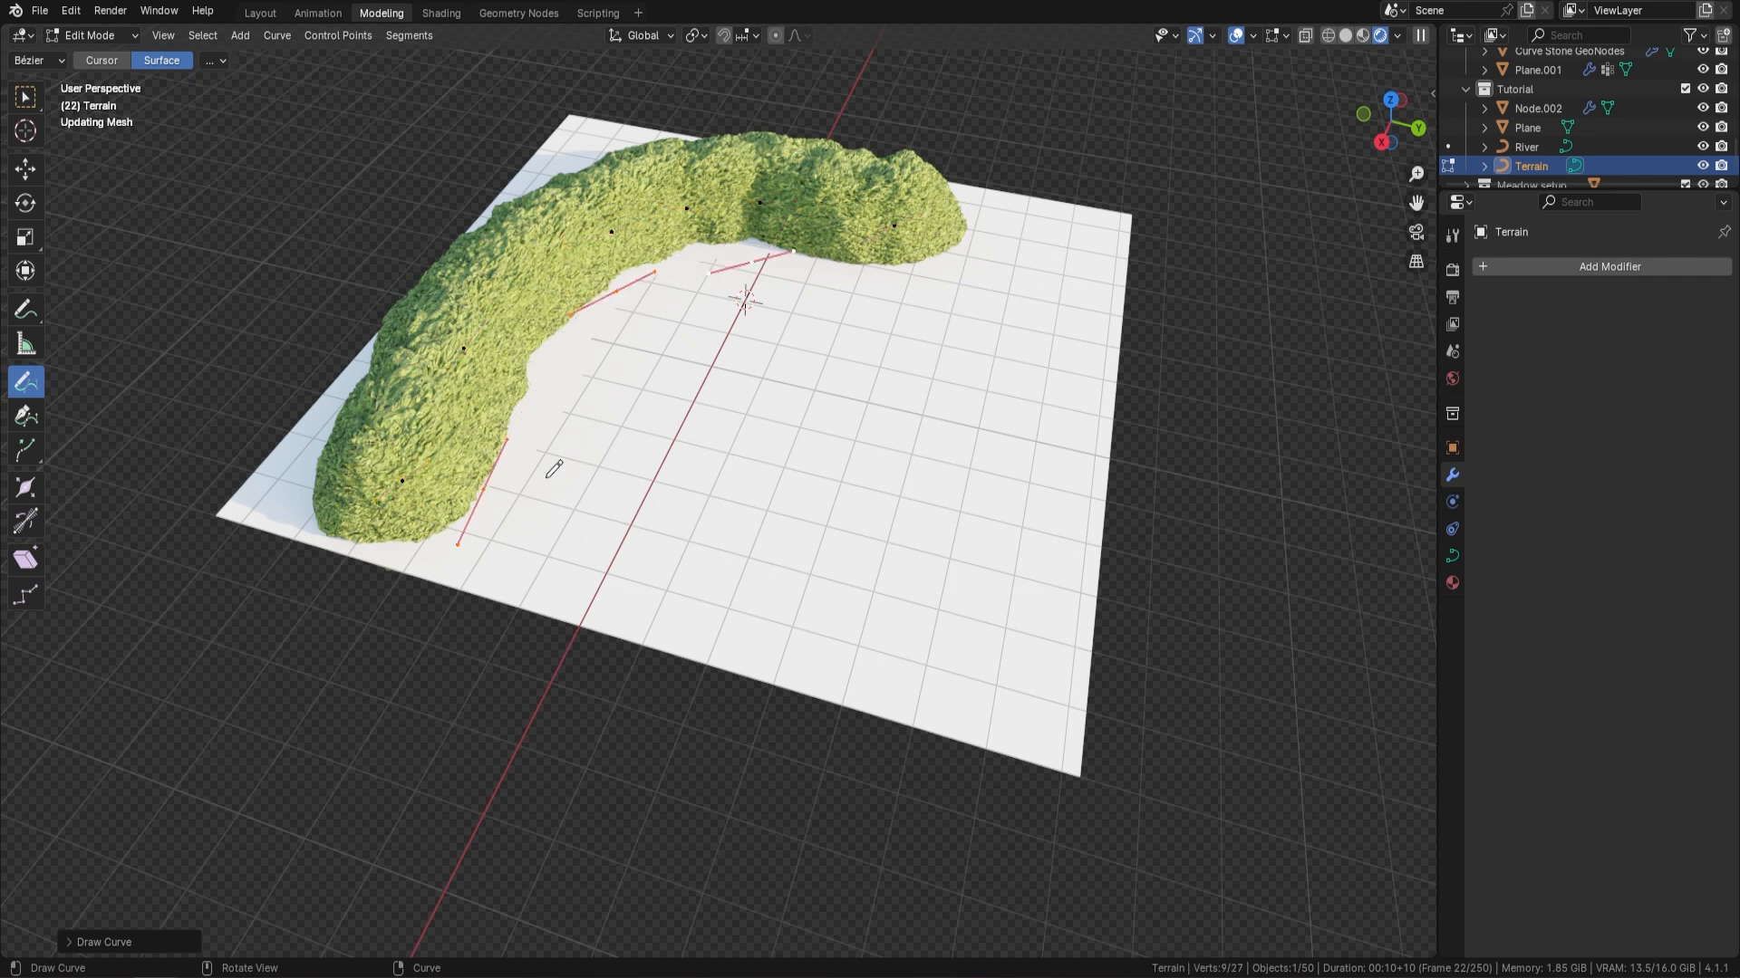
{"action": "mouse_move", "coordinate": [543, 479]}
{"action": "left_mouse_down"}
{"action": "mouse_move", "coordinate": [755, 322]}
{"action": "mouse_move", "coordinate": [876, 267]}
{"action": "left_mouse_up"}
{"action": "mouse_move", "coordinate": [641, 506]}
{"action": "left_mouse_down"}
{"action": "mouse_move", "coordinate": [814, 414]}
{"action": "mouse_move", "coordinate": [974, 258]}
{"action": "left_mouse_up"}
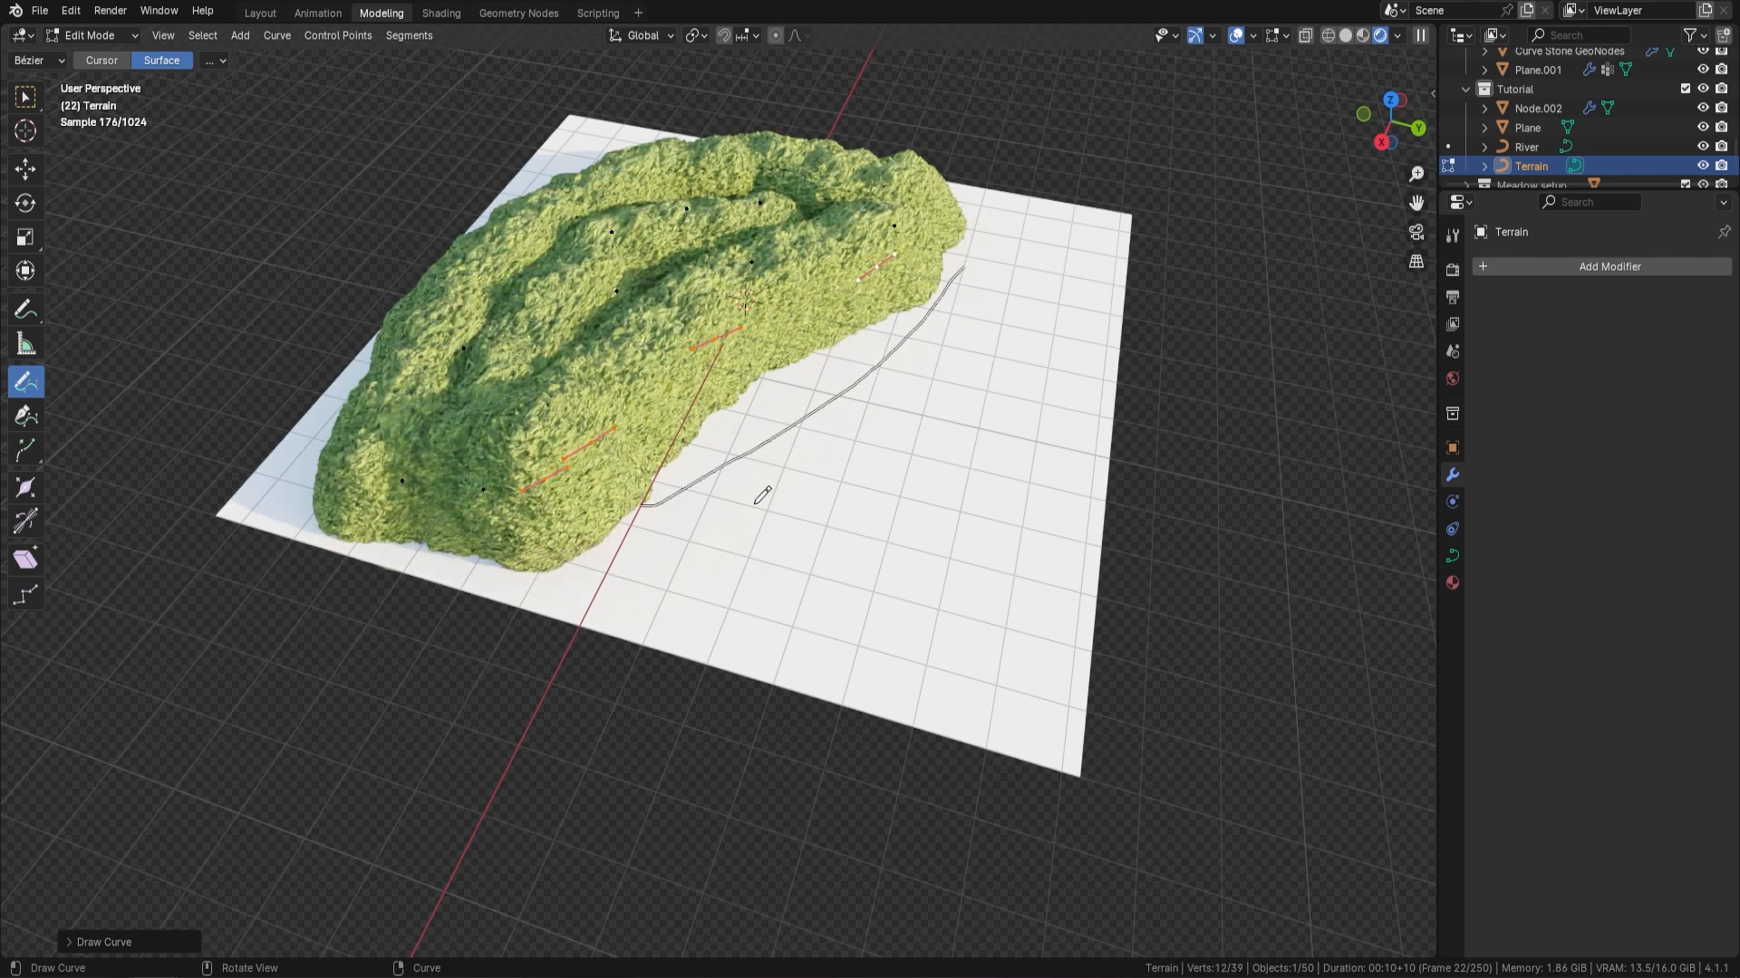
{"action": "left_click_drag", "start_coordinate": [761, 507], "coordinate": [1067, 275]}
{"action": "left_click_drag", "start_coordinate": [743, 476], "coordinate": [1004, 258]}
{"action": "left_click_drag", "start_coordinate": [620, 406], "coordinate": [869, 269]}
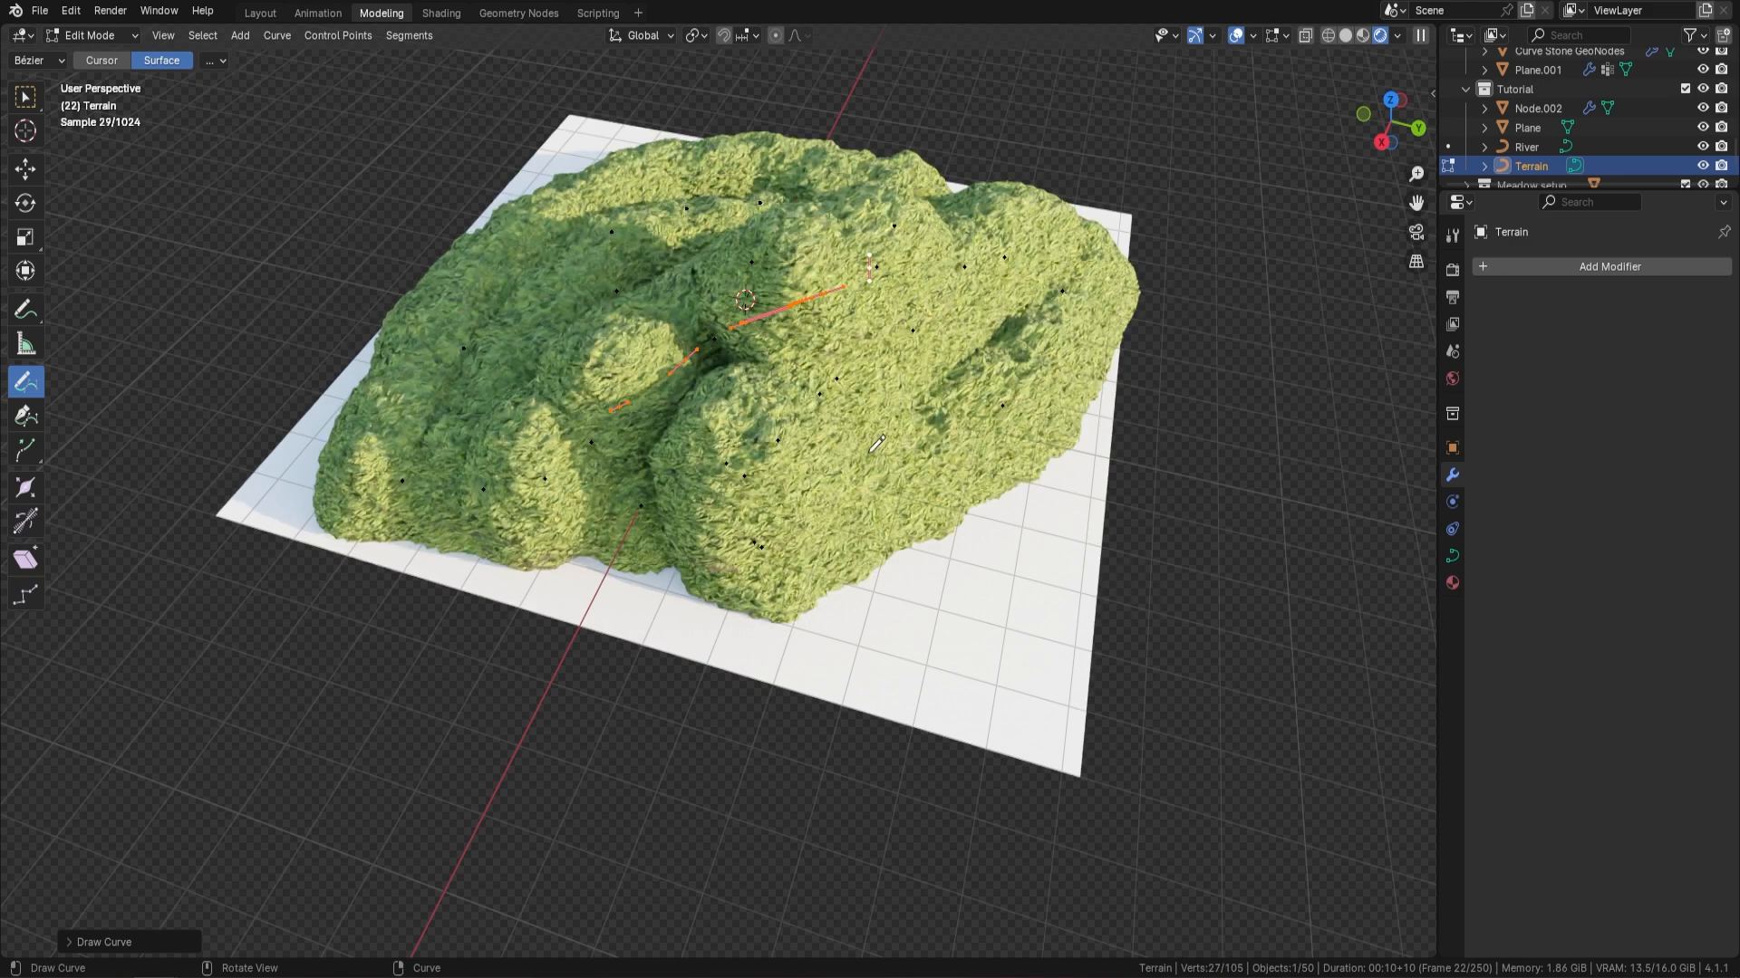
{"action": "middle_click_drag", "start_coordinate": [803, 469], "coordinate": [920, 357]}
{"action": "middle_click_drag", "start_coordinate": [1192, 178], "coordinate": [1099, 255]}
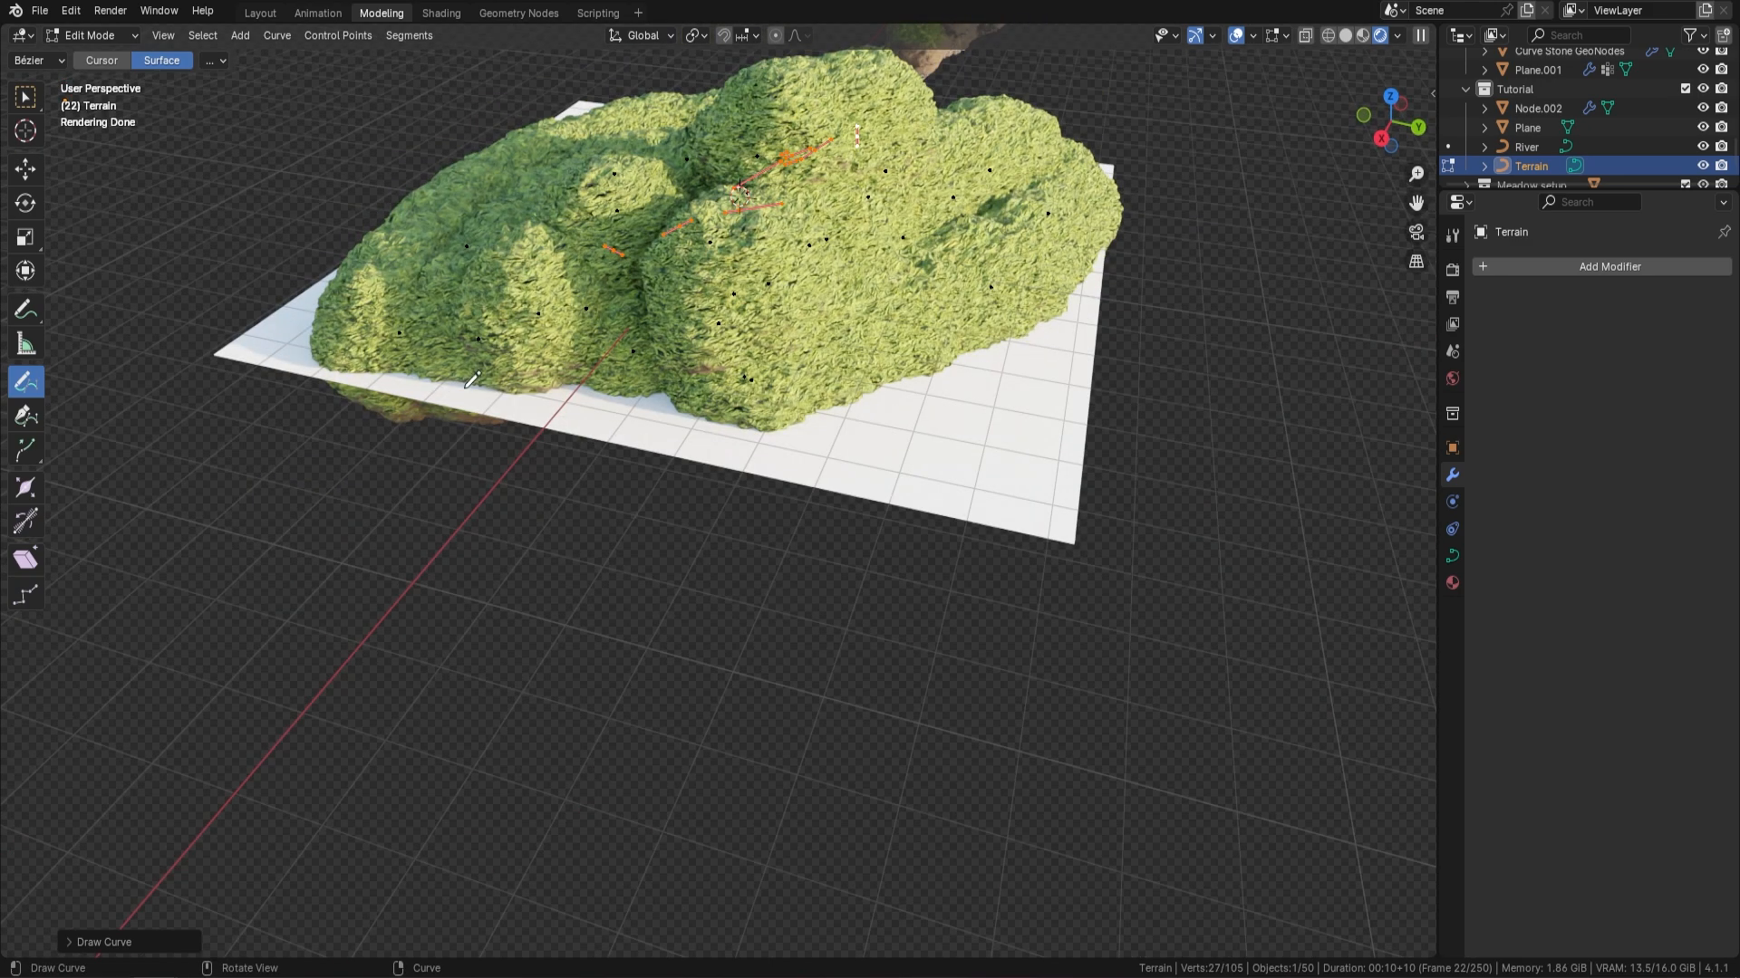
{"action": "middle_click_drag", "start_coordinate": [605, 228], "coordinate": [929, 231]}
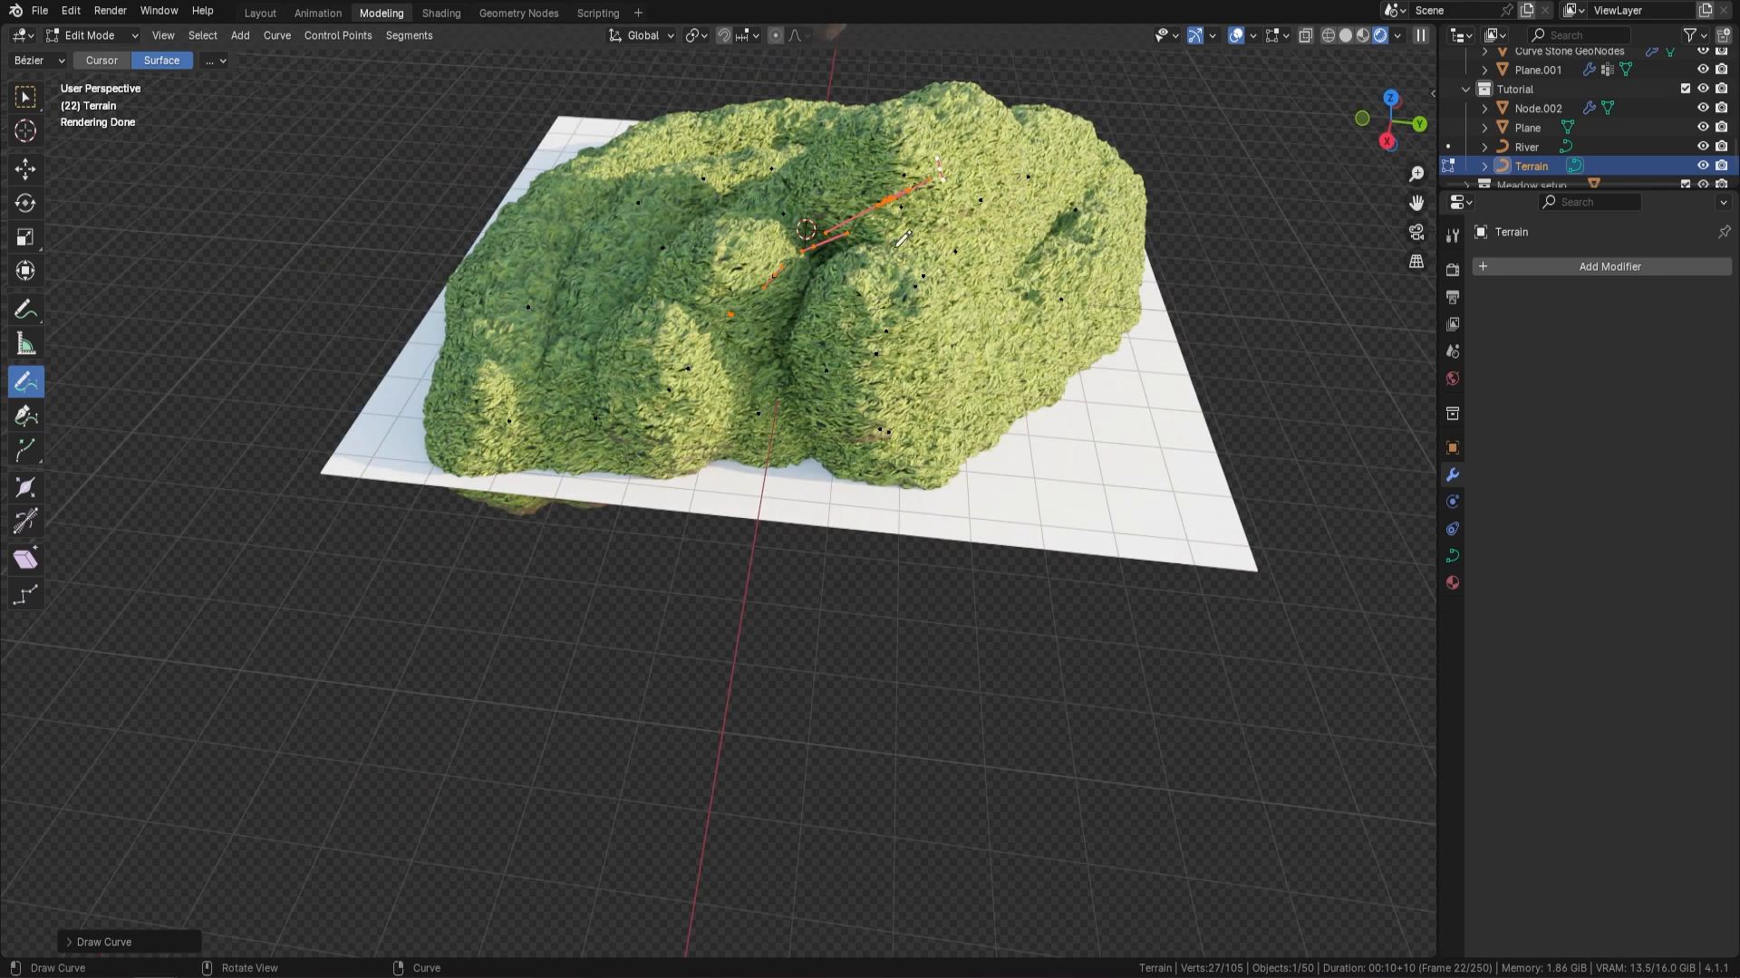
Leave Edit Mode and delete the drawing plane beneath the terrain
{"action": "key", "text": "Tab"}
{"action": "left_click", "coordinate": [1157, 523]}
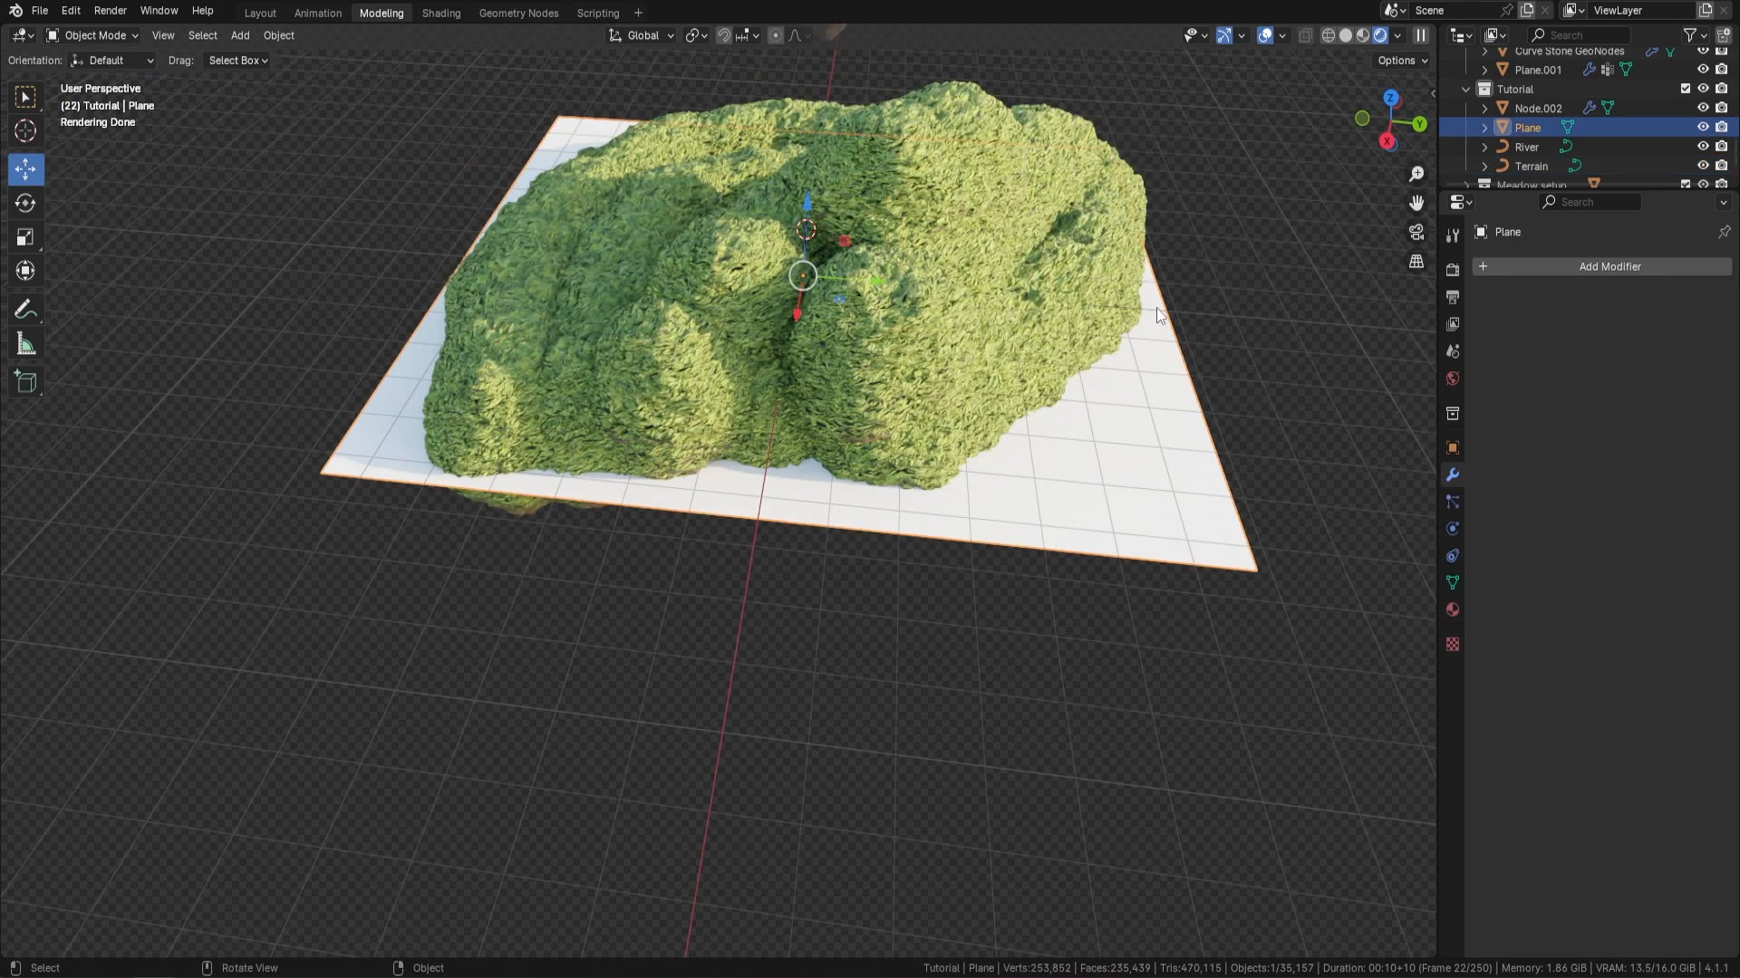
{"action": "key", "text": "Delete"}
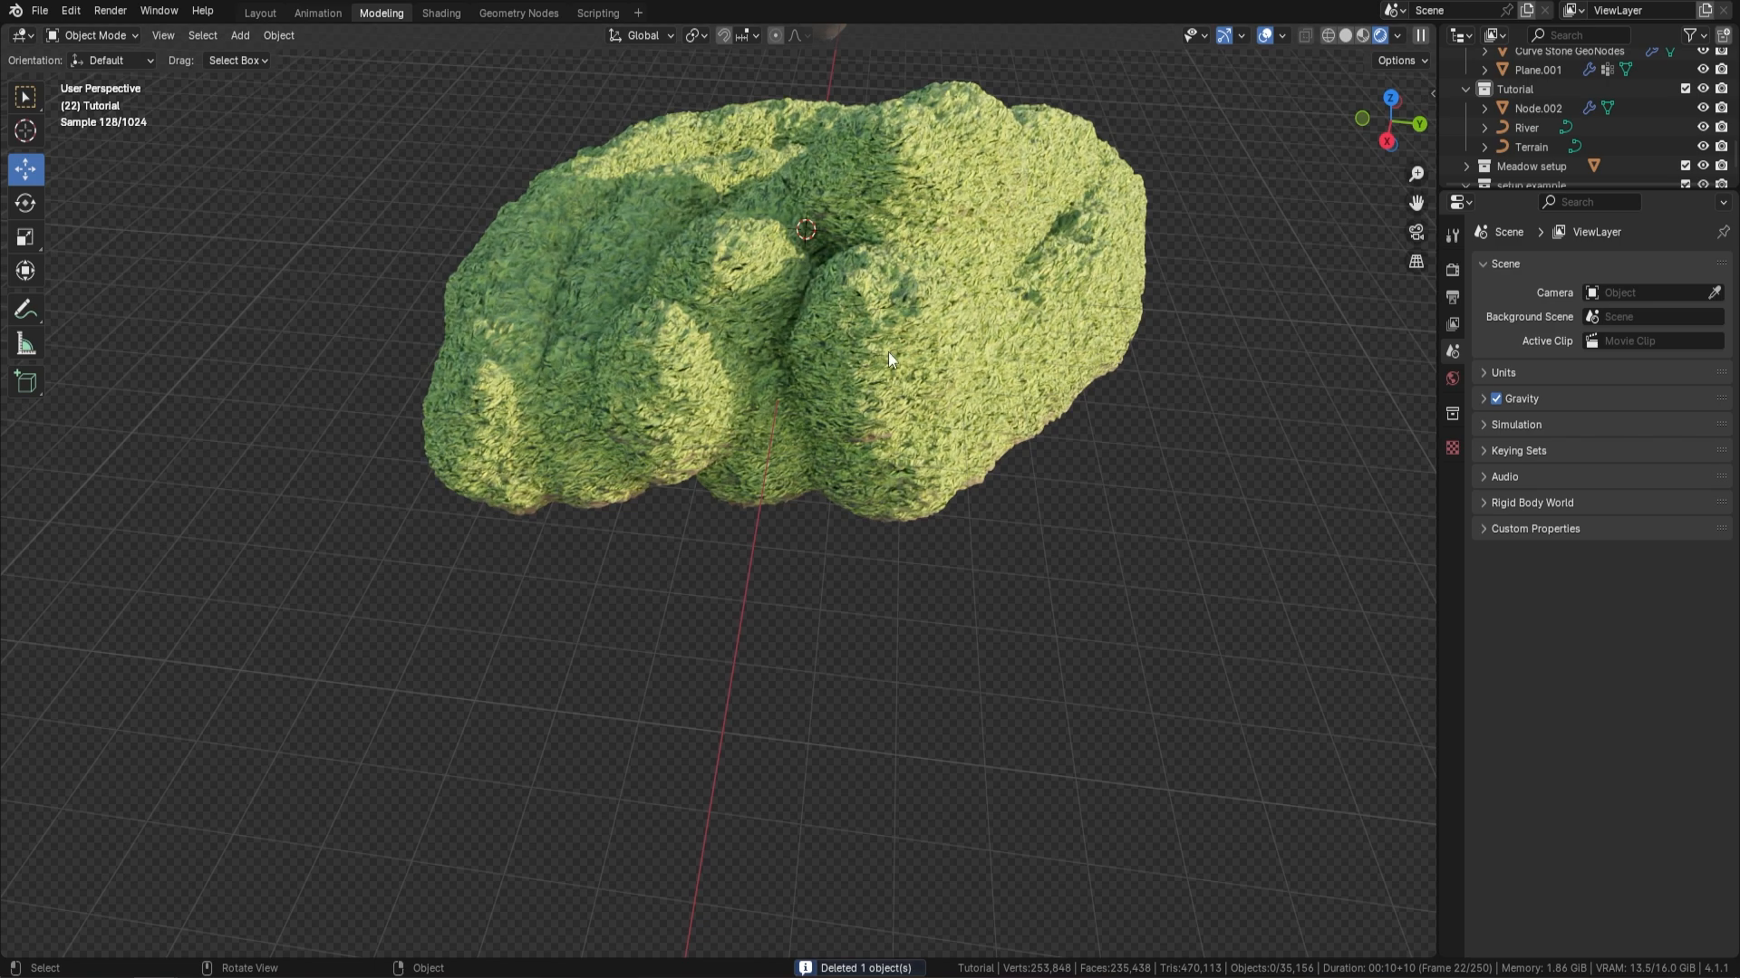
{"action": "middle_click_drag", "start_coordinate": [879, 346], "coordinate": [962, 389]}
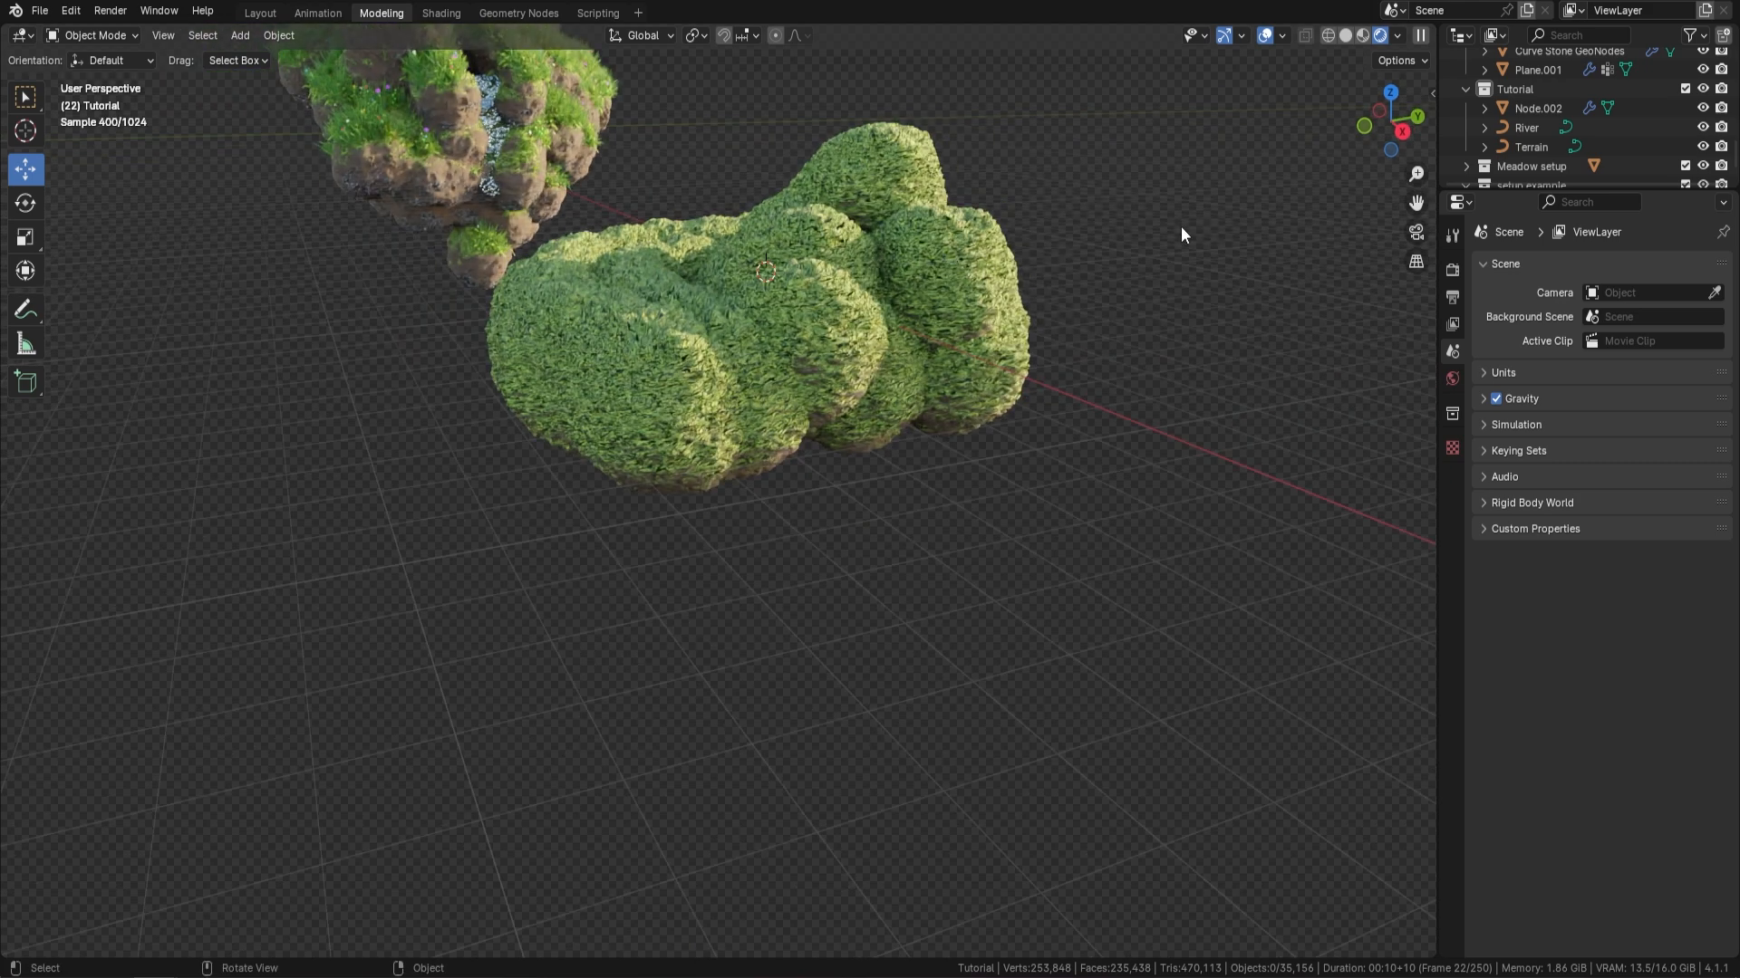
Select the generated terrain object and set its Stone Thickness to 1.180
{"action": "left_click", "coordinate": [1559, 106]}
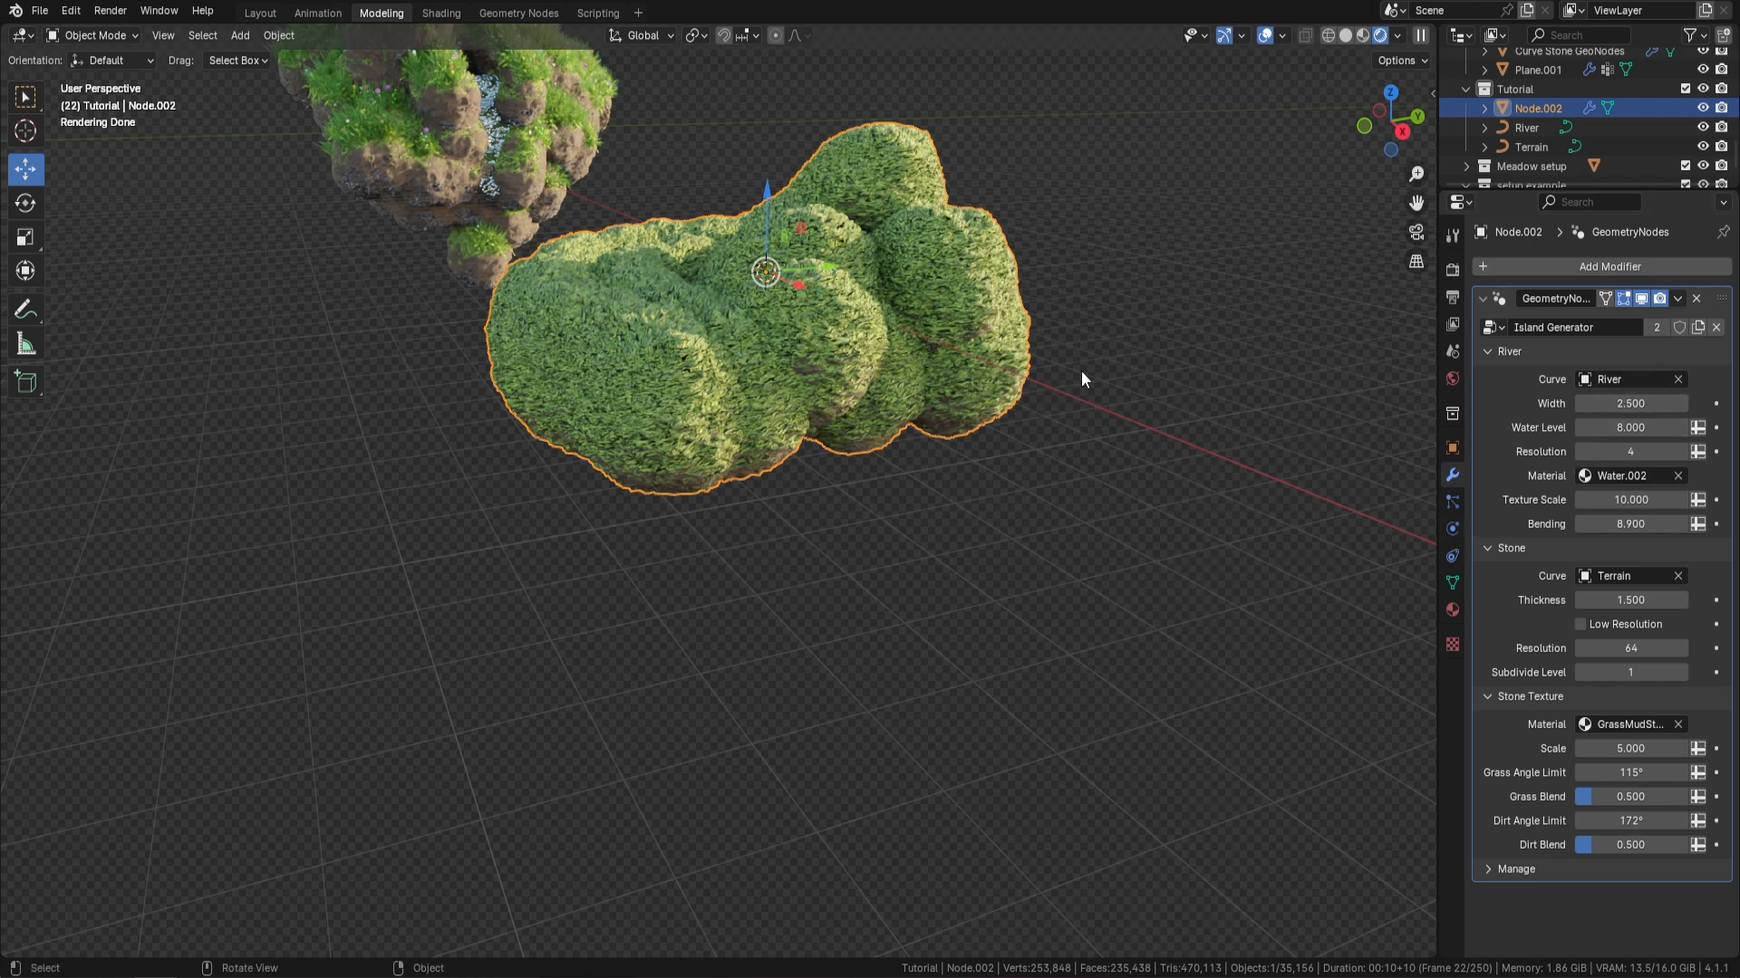
{"action": "middle_click_drag", "start_coordinate": [1009, 357], "coordinate": [1004, 357]}
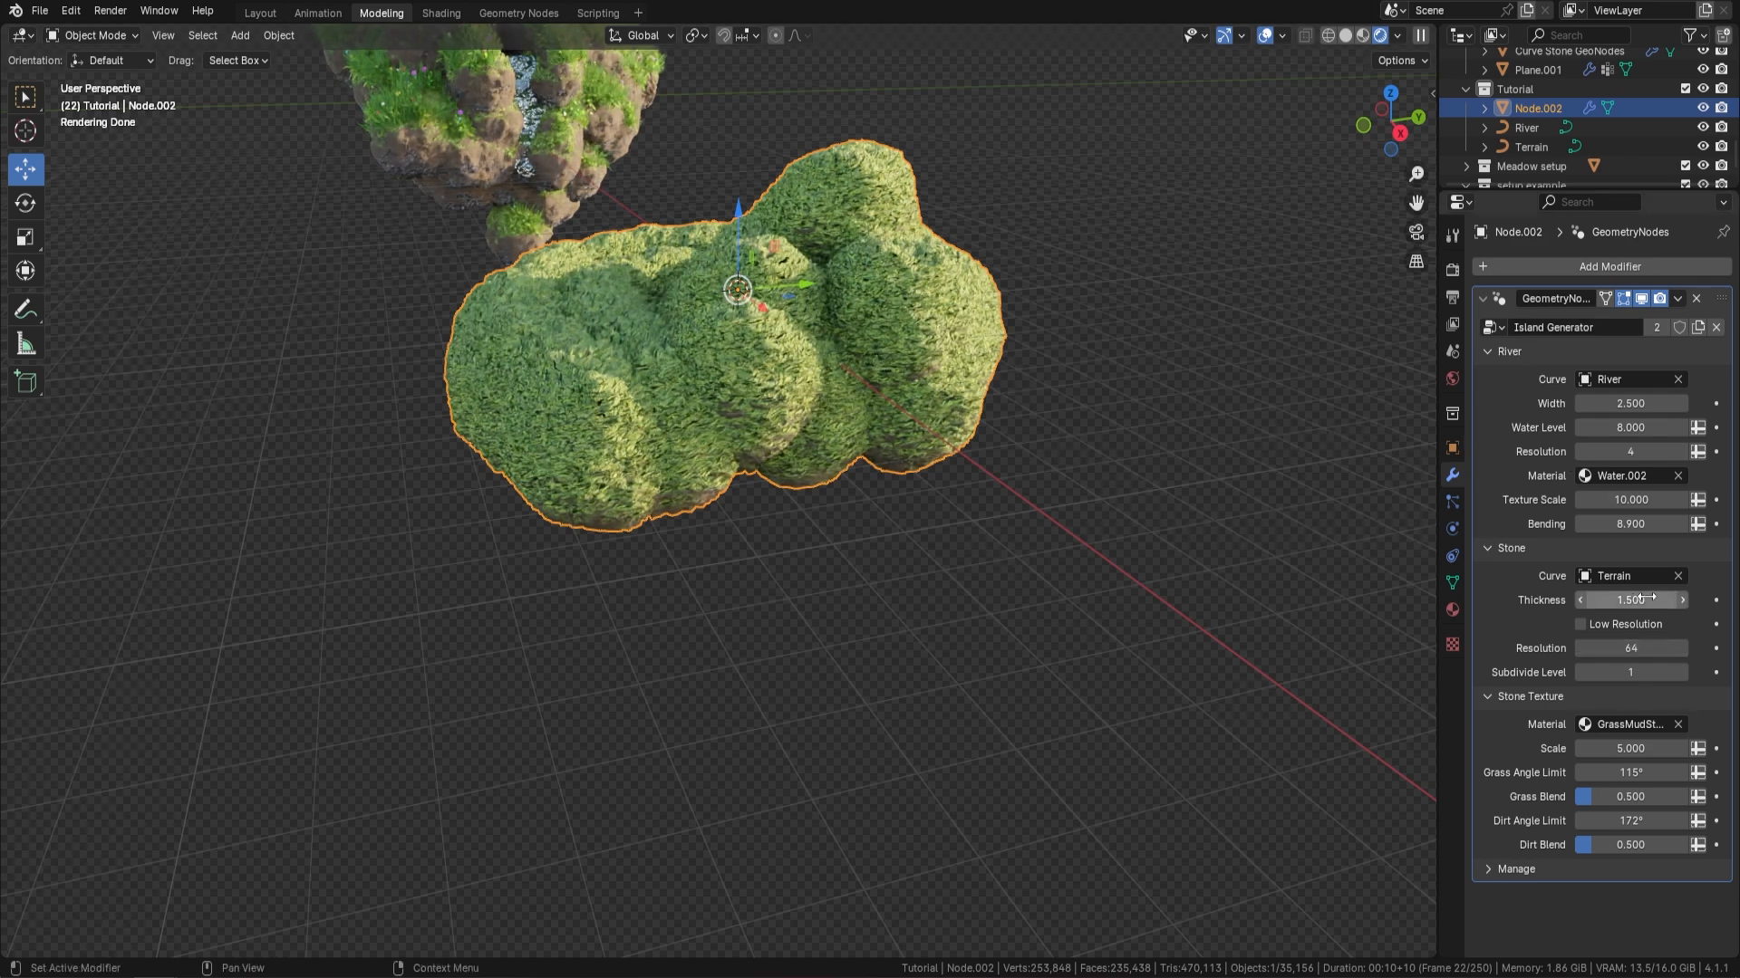
{"action": "mouse_move", "coordinate": [1636, 600]}
{"action": "left_mouse_down"}
{"action": "mouse_move", "coordinate": [1602, 600]}
{"action": "mouse_move", "coordinate": [1642, 599]}
{"action": "left_mouse_up"}
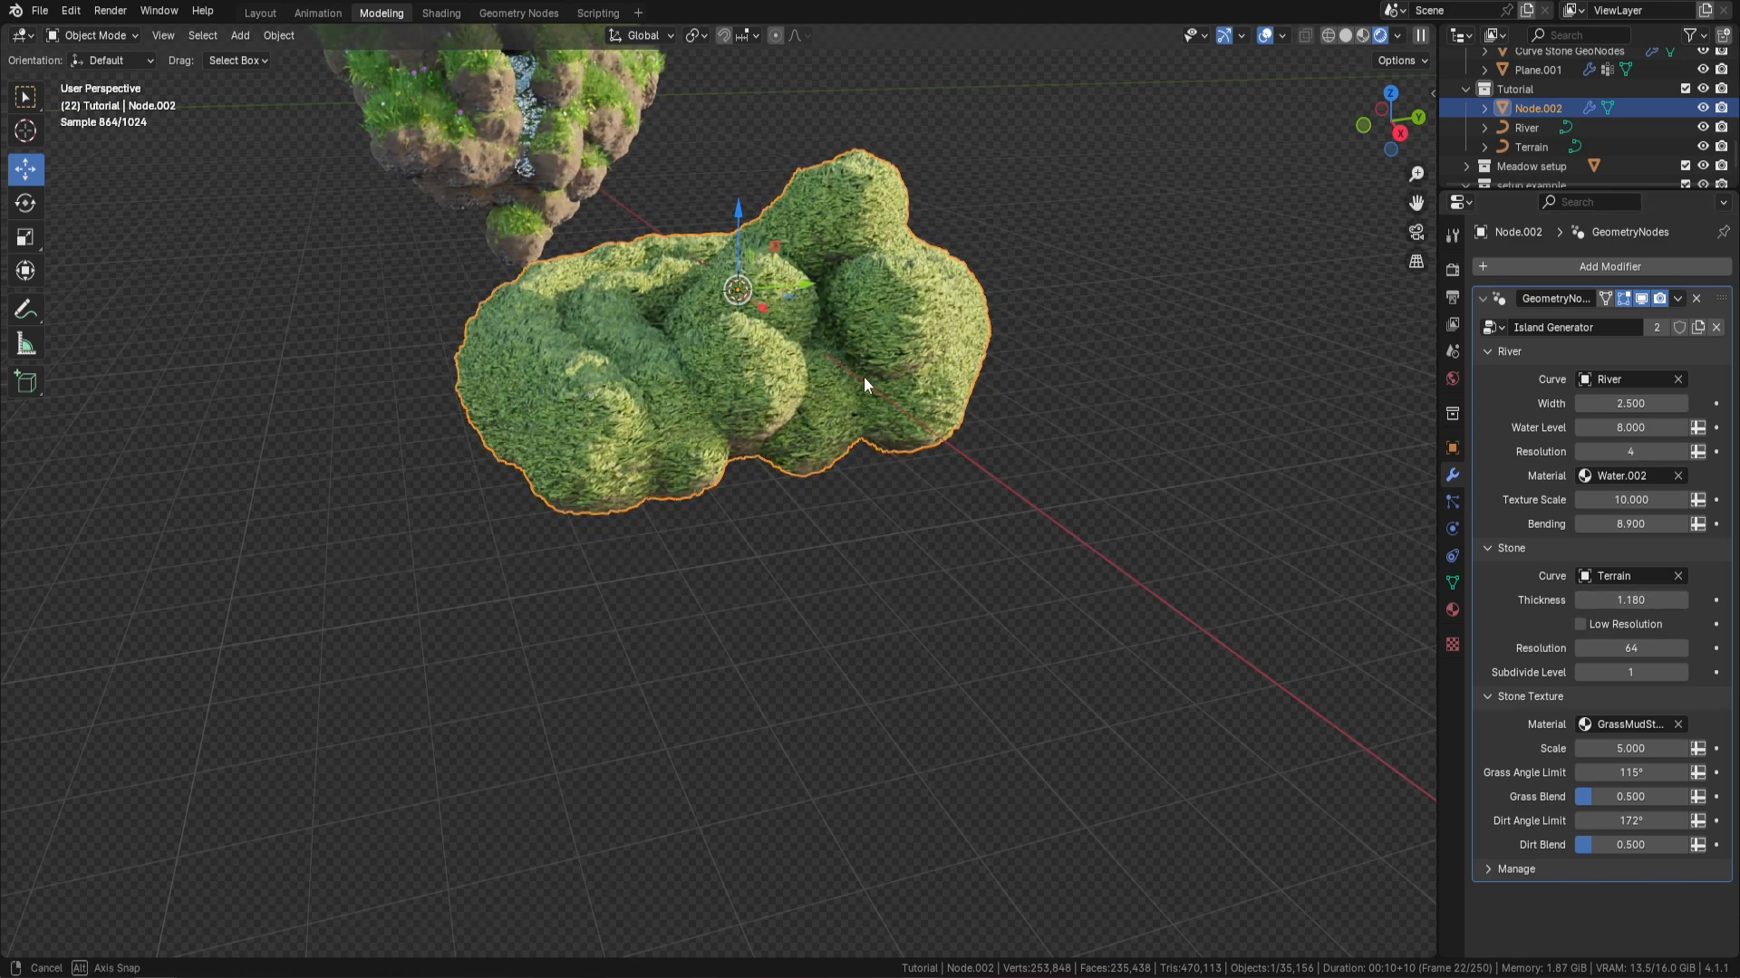
{"action": "middle_click_drag", "start_coordinate": [863, 377], "coordinate": [691, 535]}
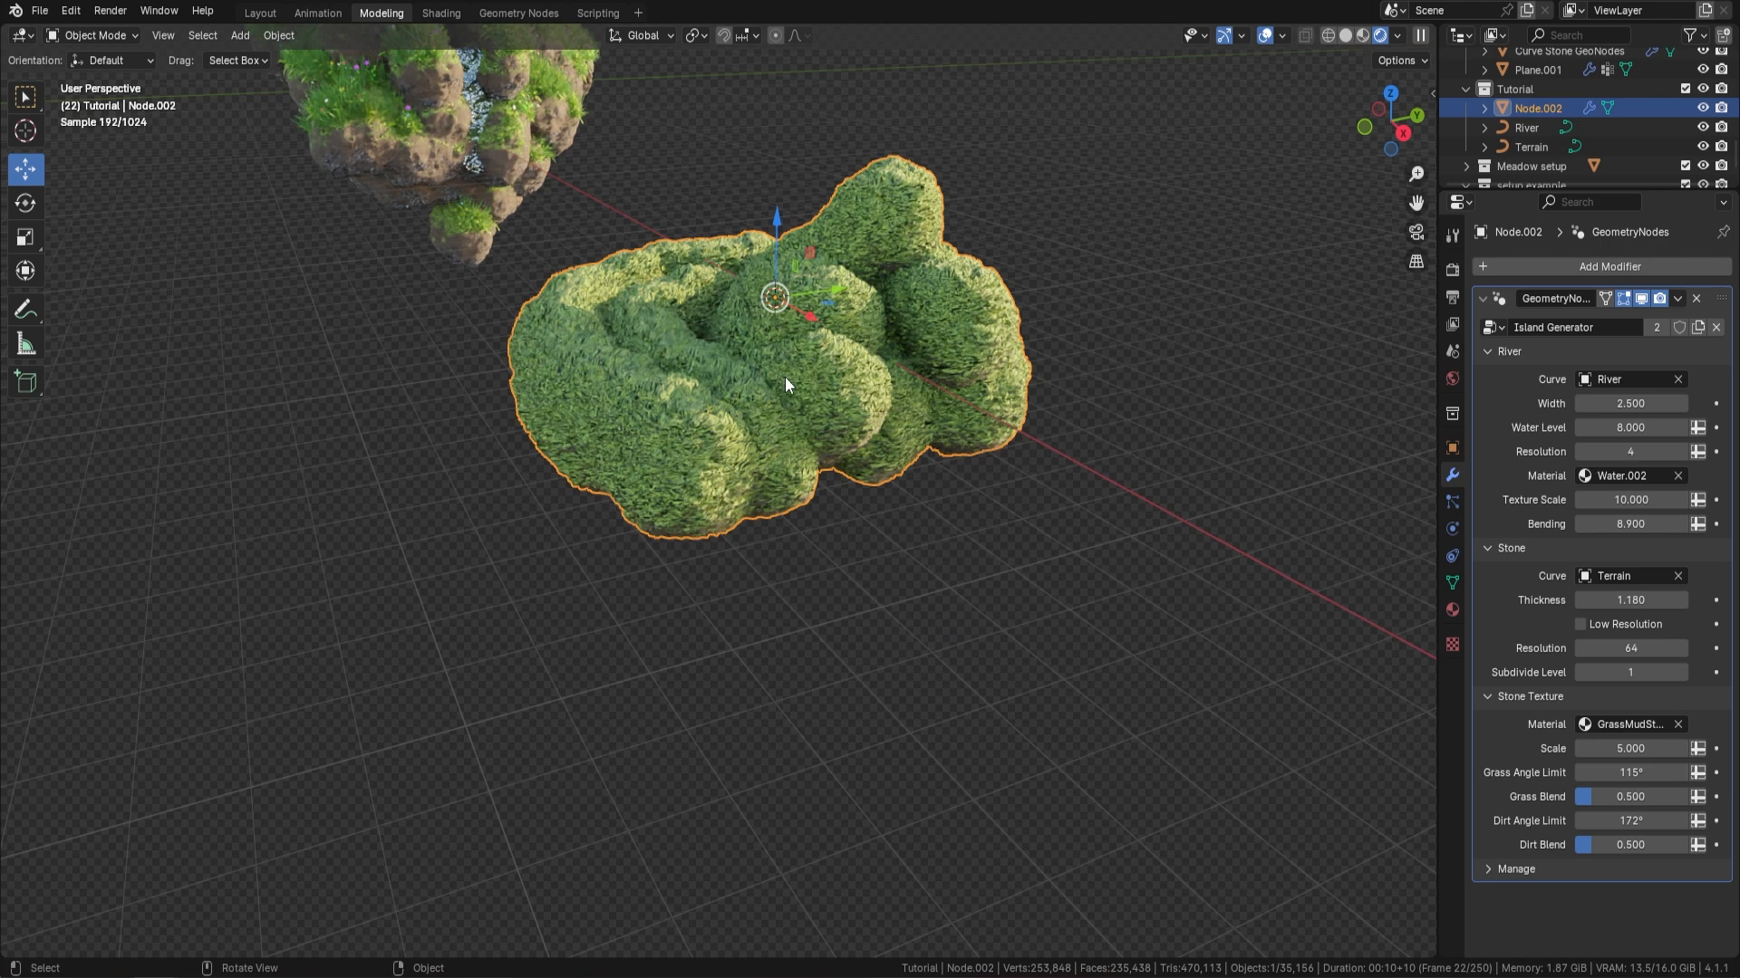
Set the Stone Subdivide Level to 2 and switch the viewport to solid shading
{"action": "left_click", "coordinate": [1684, 672]}
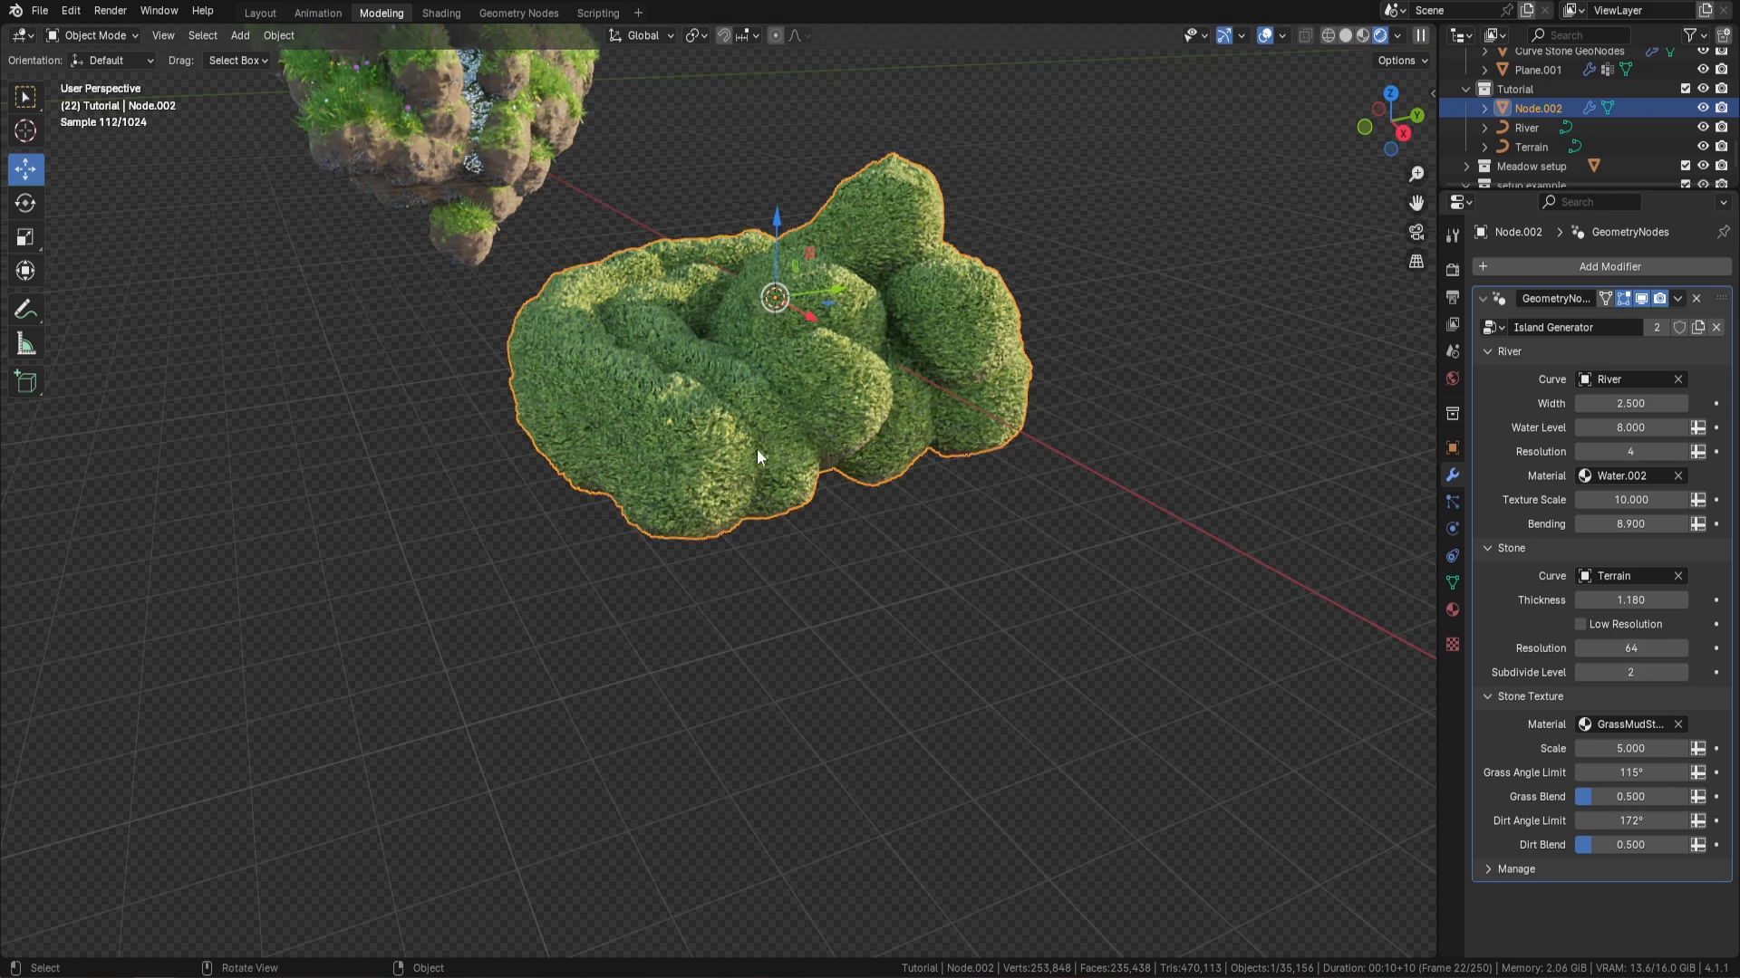
{"action": "scroll", "coordinate": [751, 458], "scroll_direction": "up", "scroll_amount": 2}
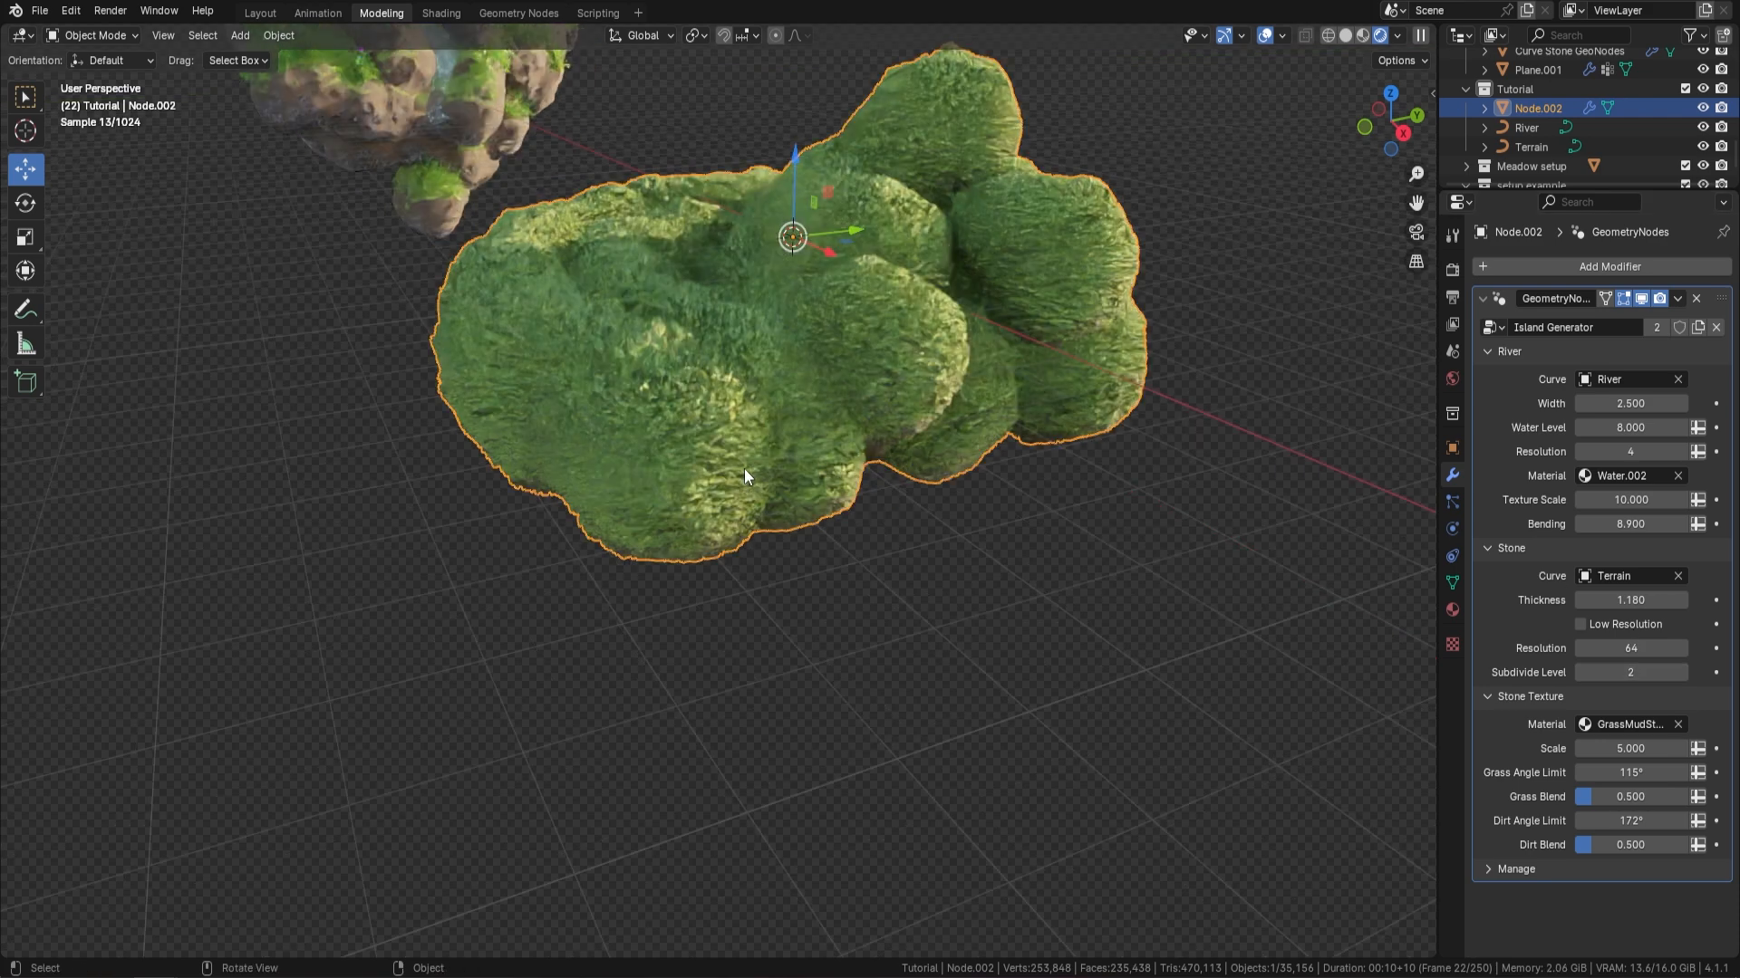
{"action": "left_click", "coordinate": [1346, 36]}
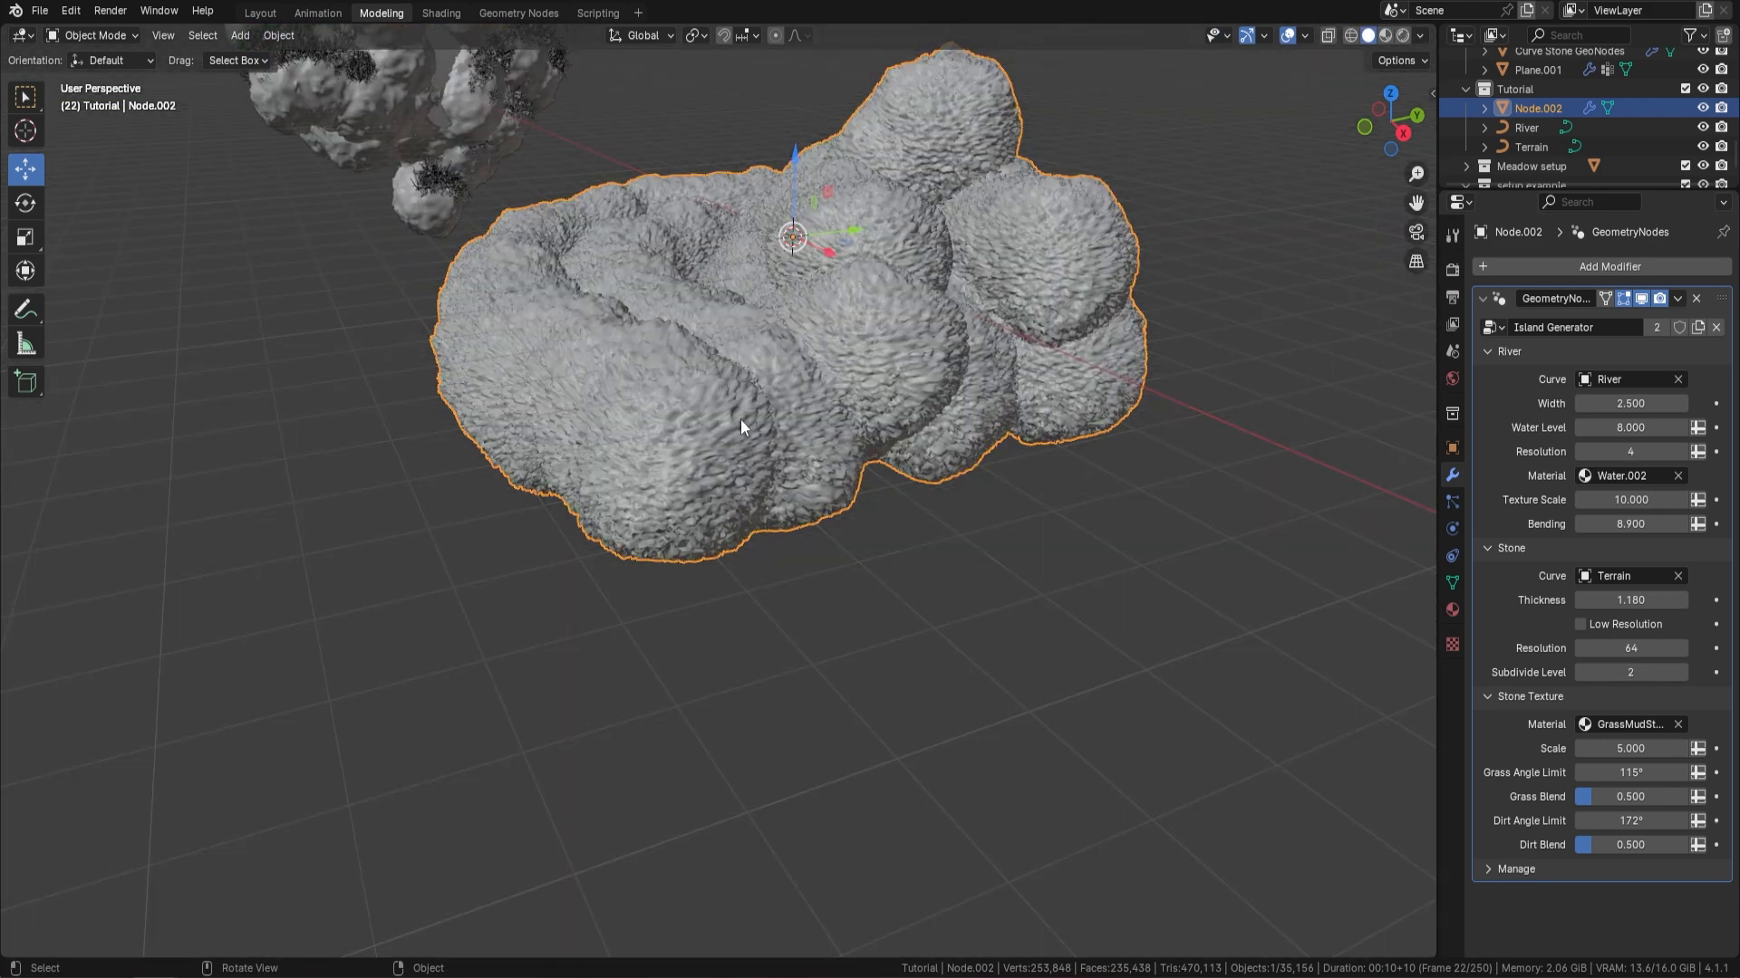
Set the Stone Subdivide Level to 1 and briefly preview the terrain with Low Resolution enabled, leaving that option off
{"action": "left_click", "coordinate": [1582, 671]}
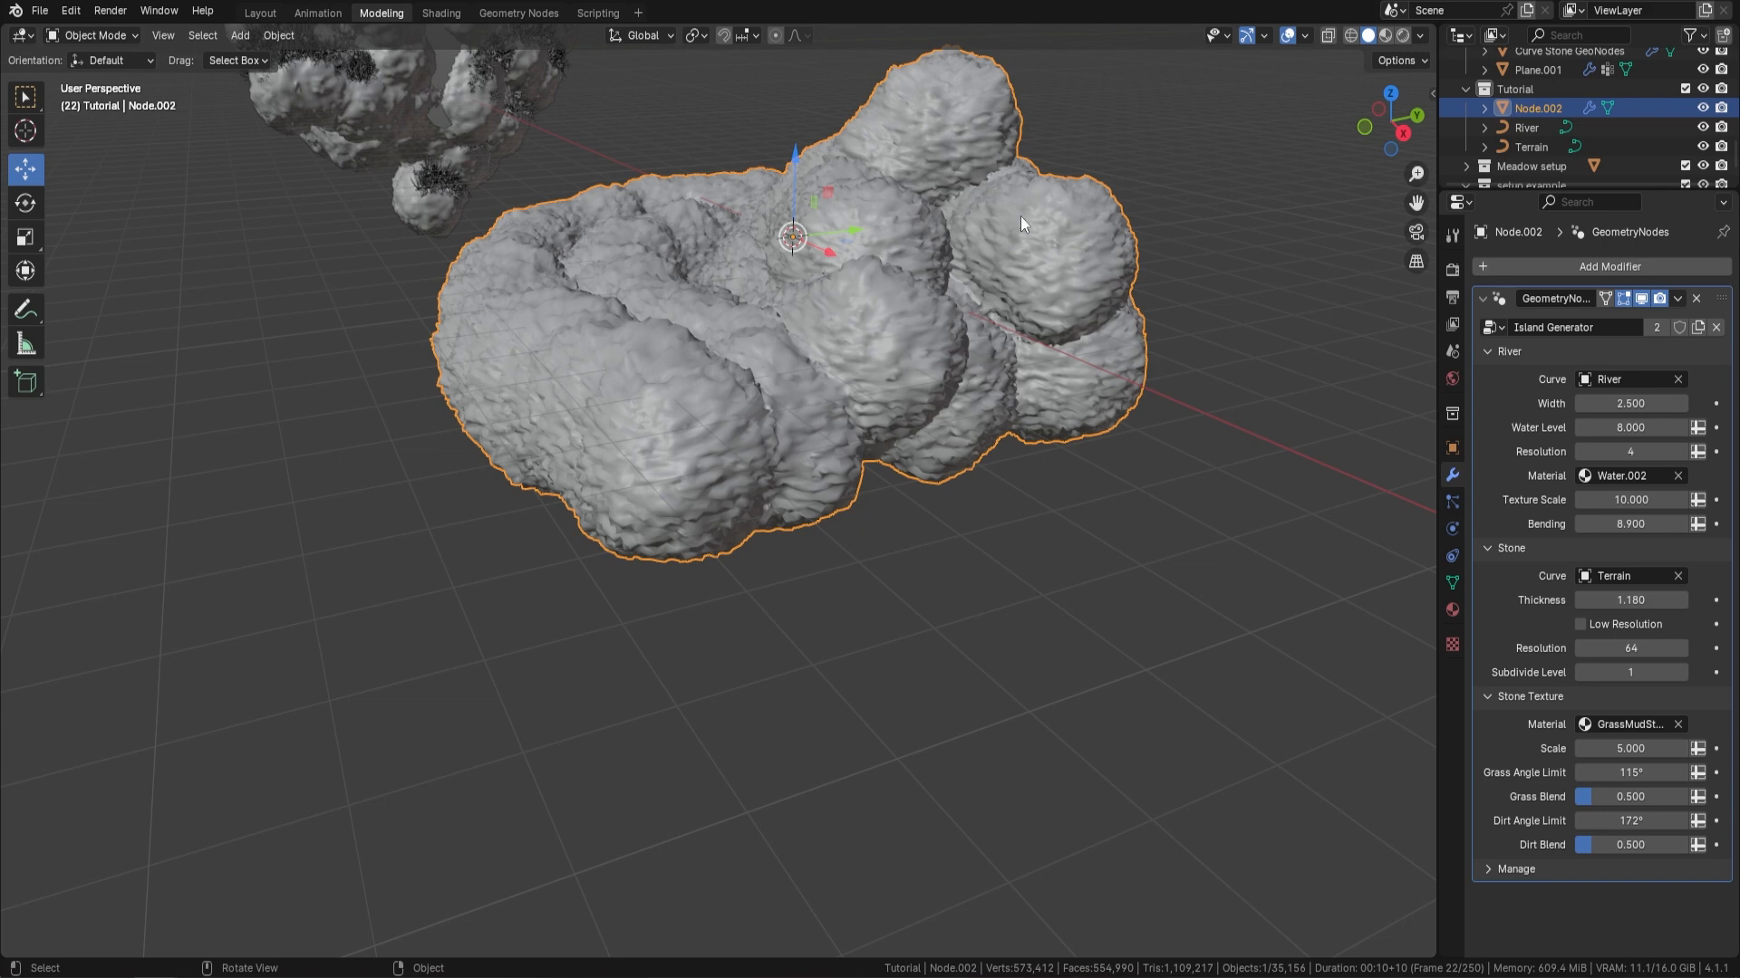
{"action": "left_click", "coordinate": [1580, 624]}
{"action": "middle_click_drag", "start_coordinate": [1172, 502], "coordinate": [1143, 431]}
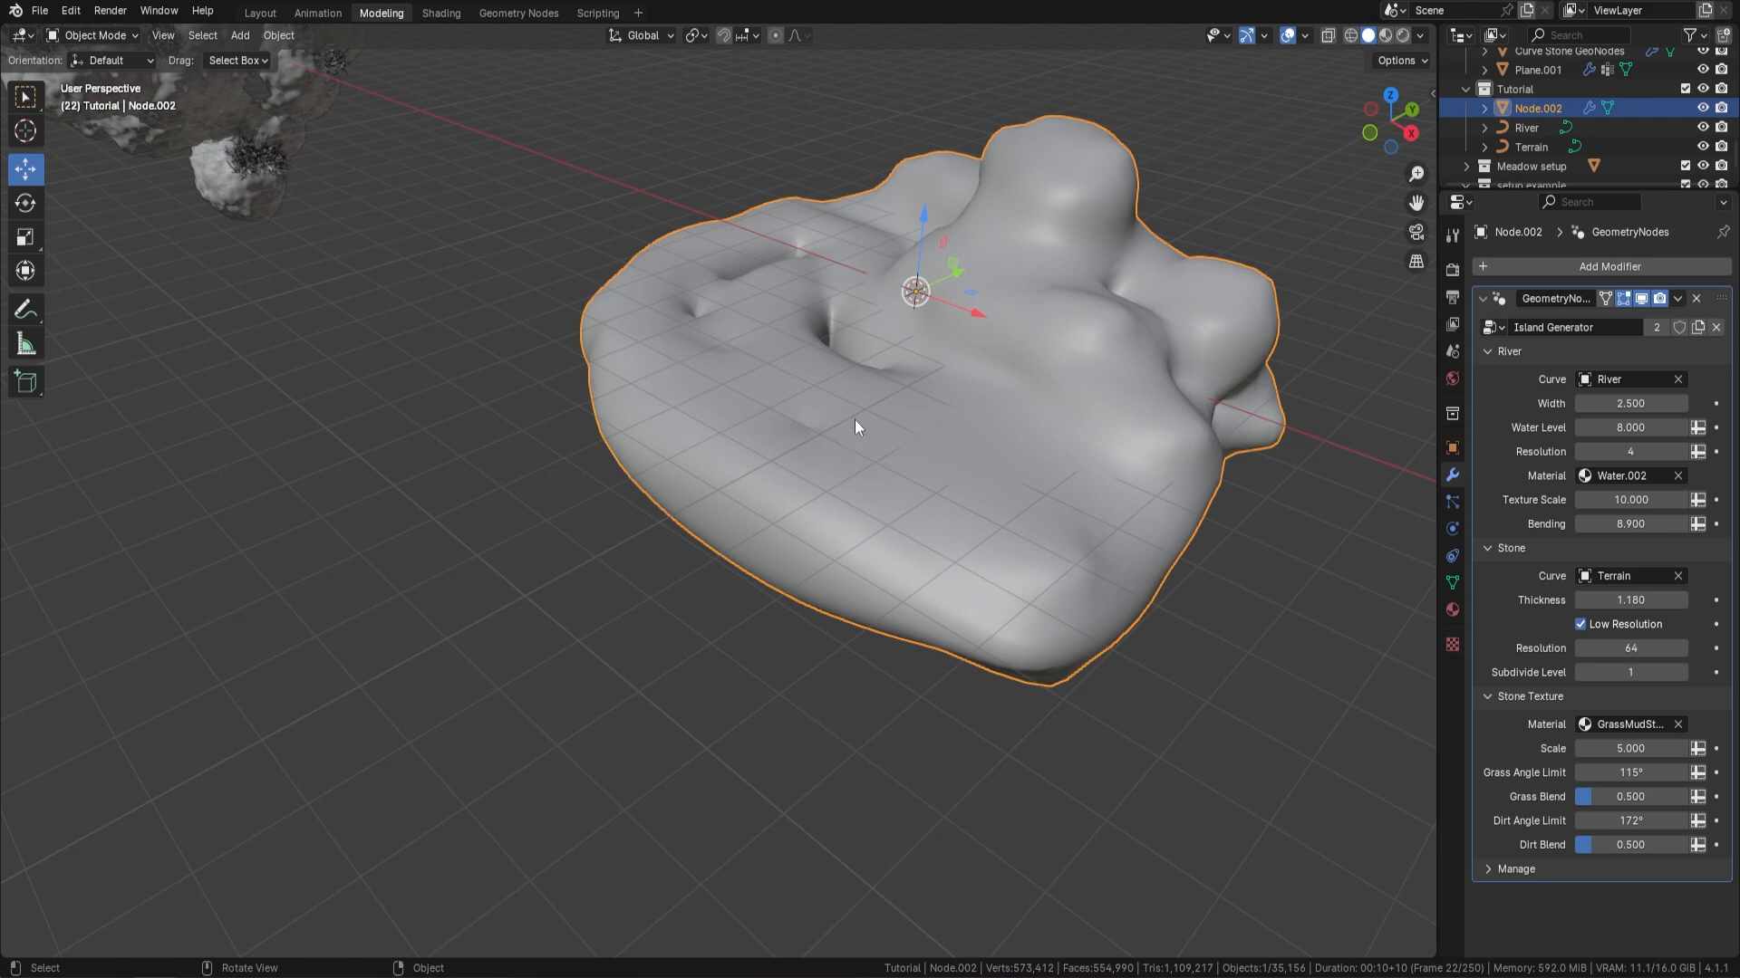
{"action": "left_click", "coordinate": [1580, 625]}
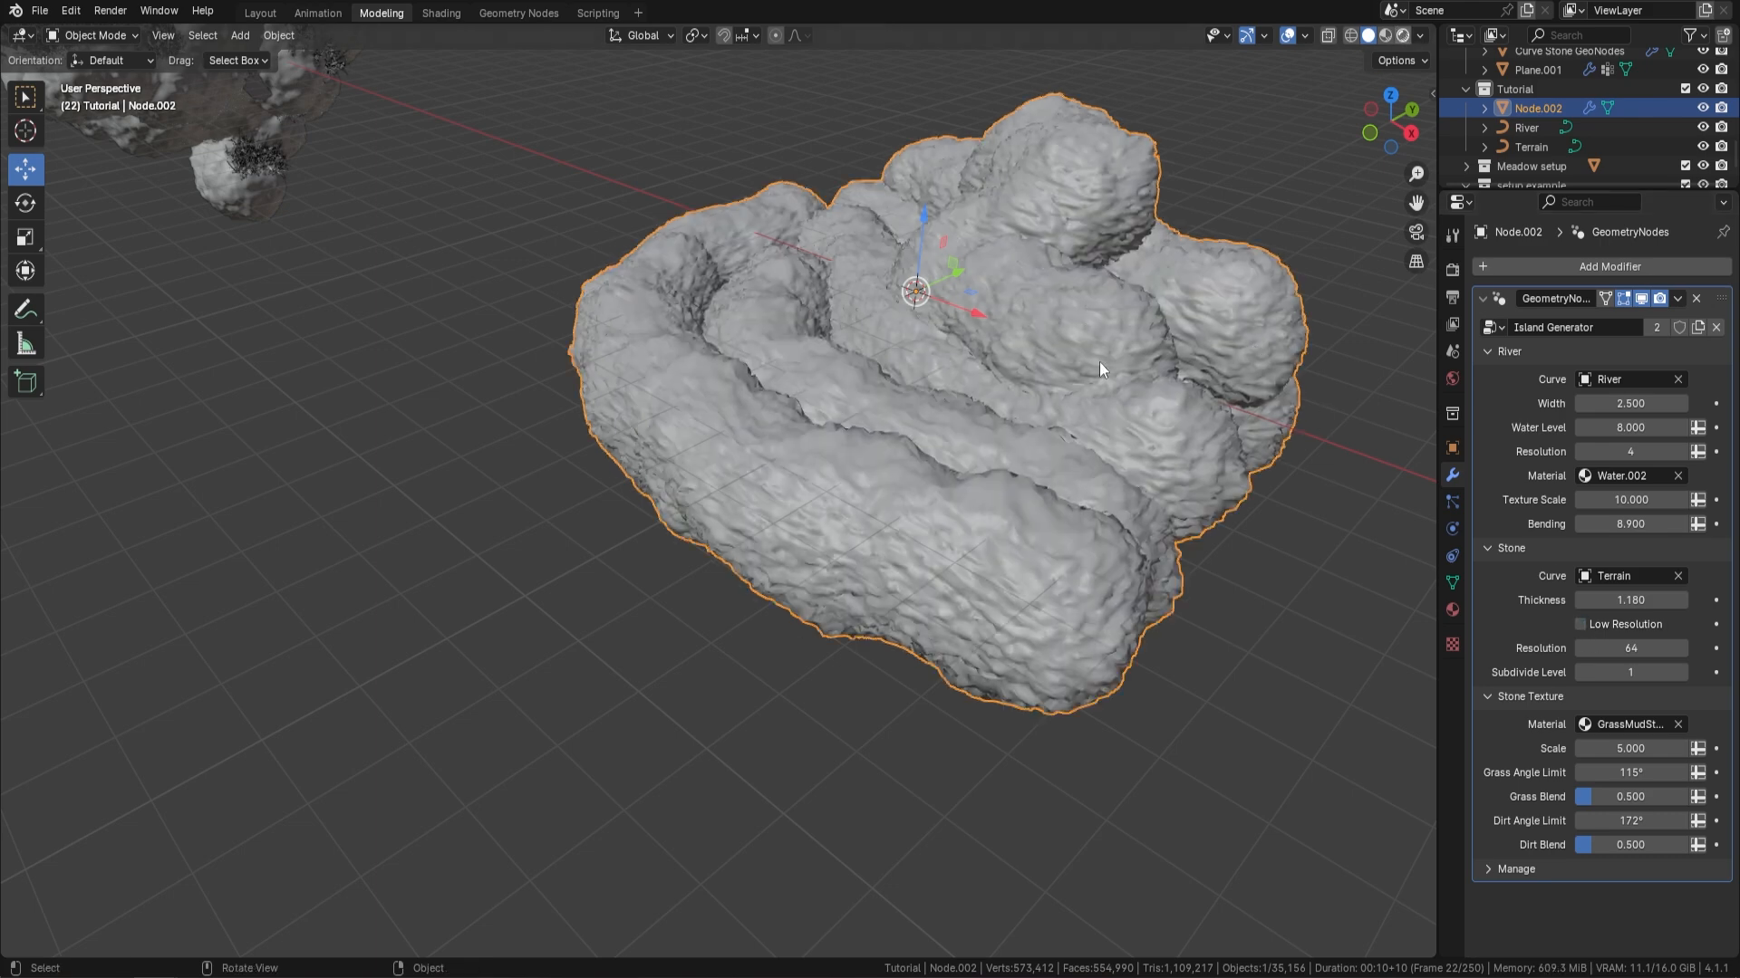
Switch the viewport to rendered shading and set the Stone Texture Scale to 20
{"action": "key", "text": "z"}
{"action": "mouse_move", "coordinate": [1127, 373]}
{"action": "middle_mouse_down"}
{"action": "mouse_move", "coordinate": [1149, 344]}
{"action": "mouse_move", "coordinate": [966, 442]}
{"action": "mouse_move", "coordinate": [1091, 411]}
{"action": "mouse_move", "coordinate": [1036, 491]}
{"action": "mouse_move", "coordinate": [1165, 583]}
{"action": "middle_mouse_up"}
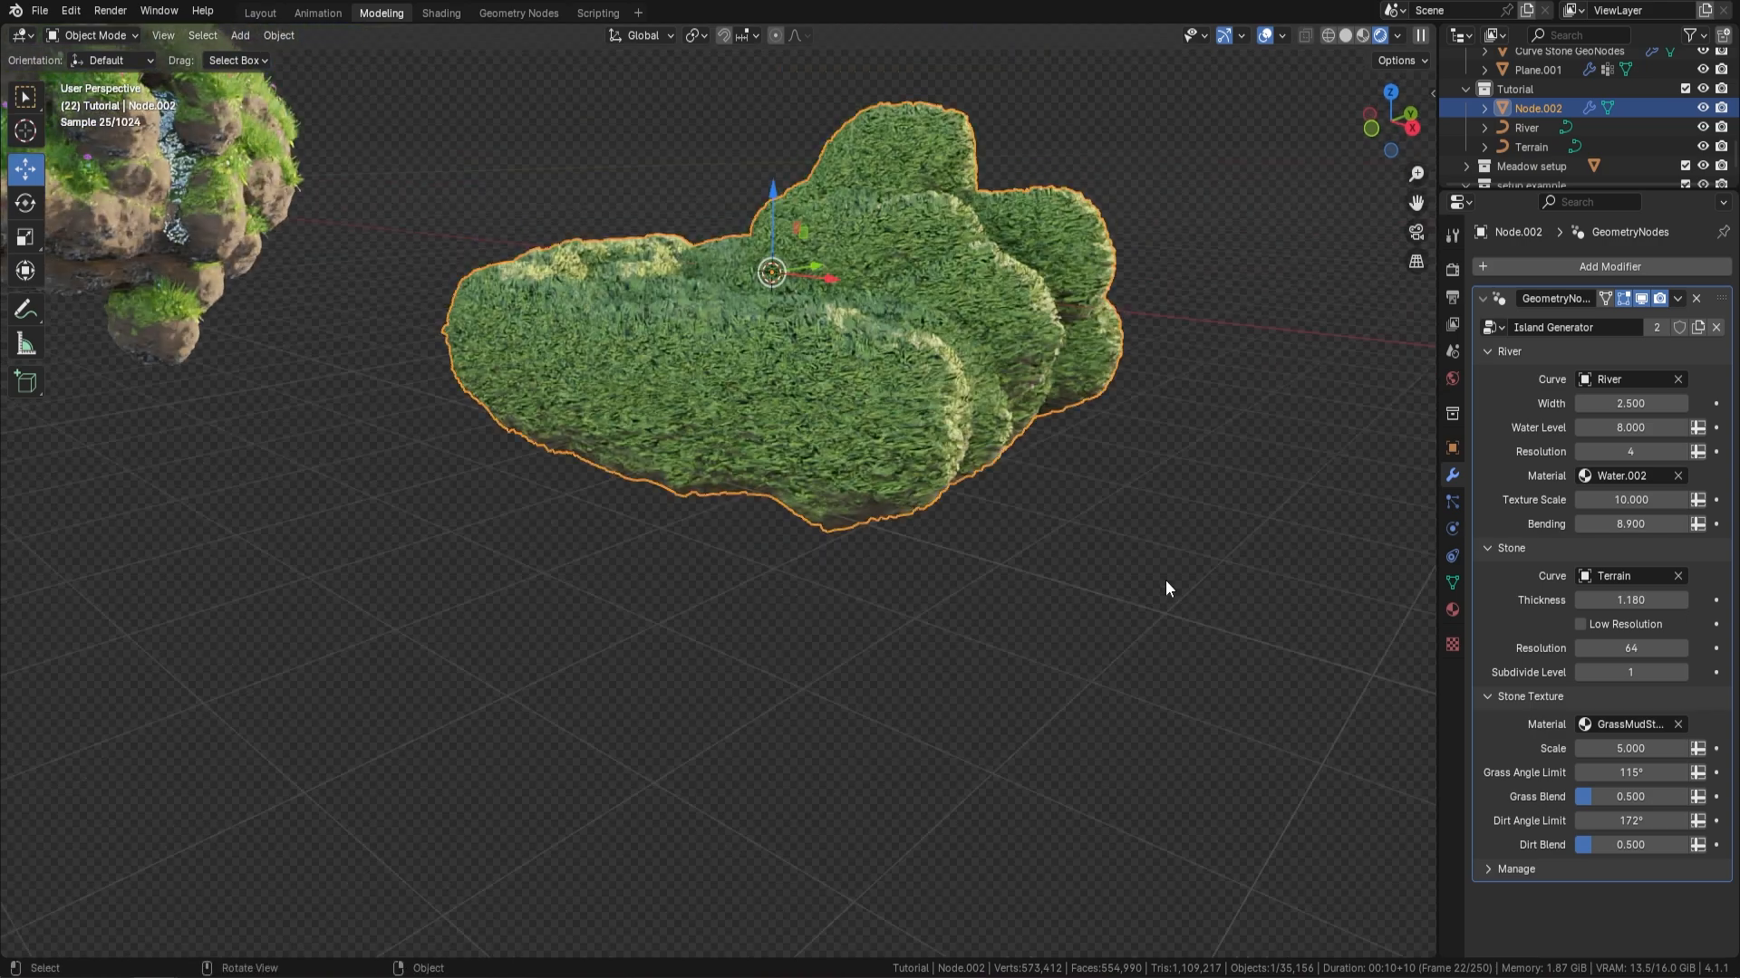
{"action": "left_click", "coordinate": [1636, 761]}
{"action": "type", "text": "20"}
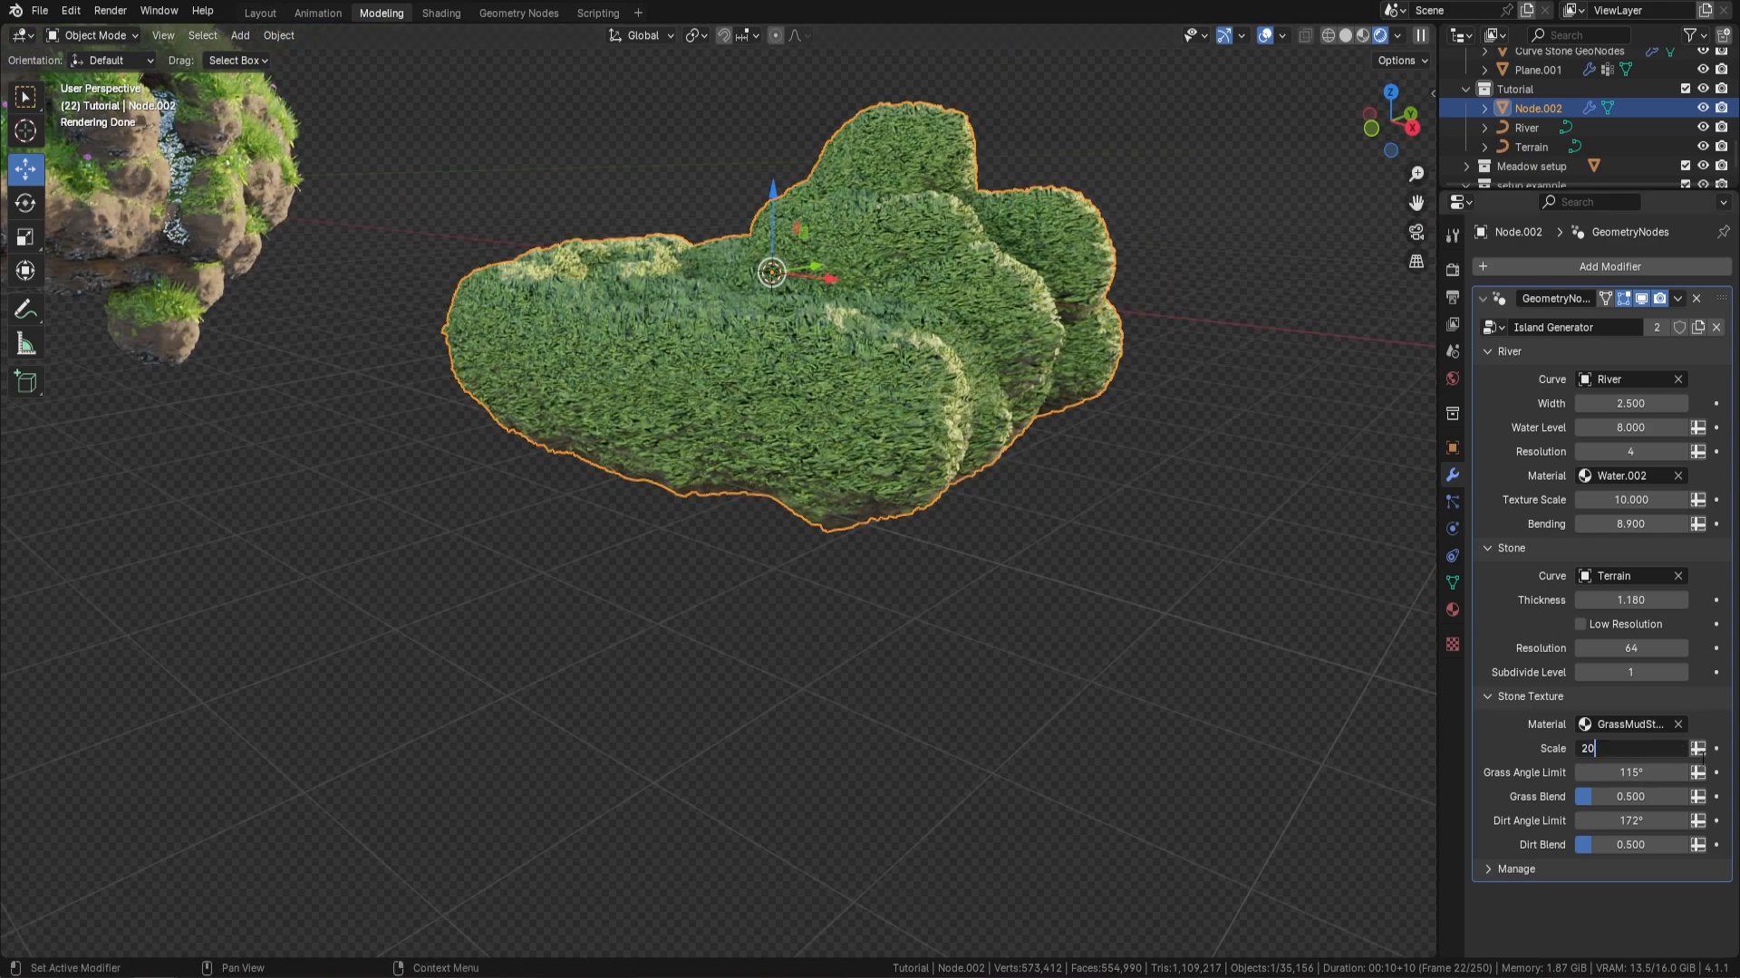
{"action": "key", "text": "Return"}
{"action": "scroll", "coordinate": [960, 518], "scroll_direction": "up", "scroll_amount": 6}
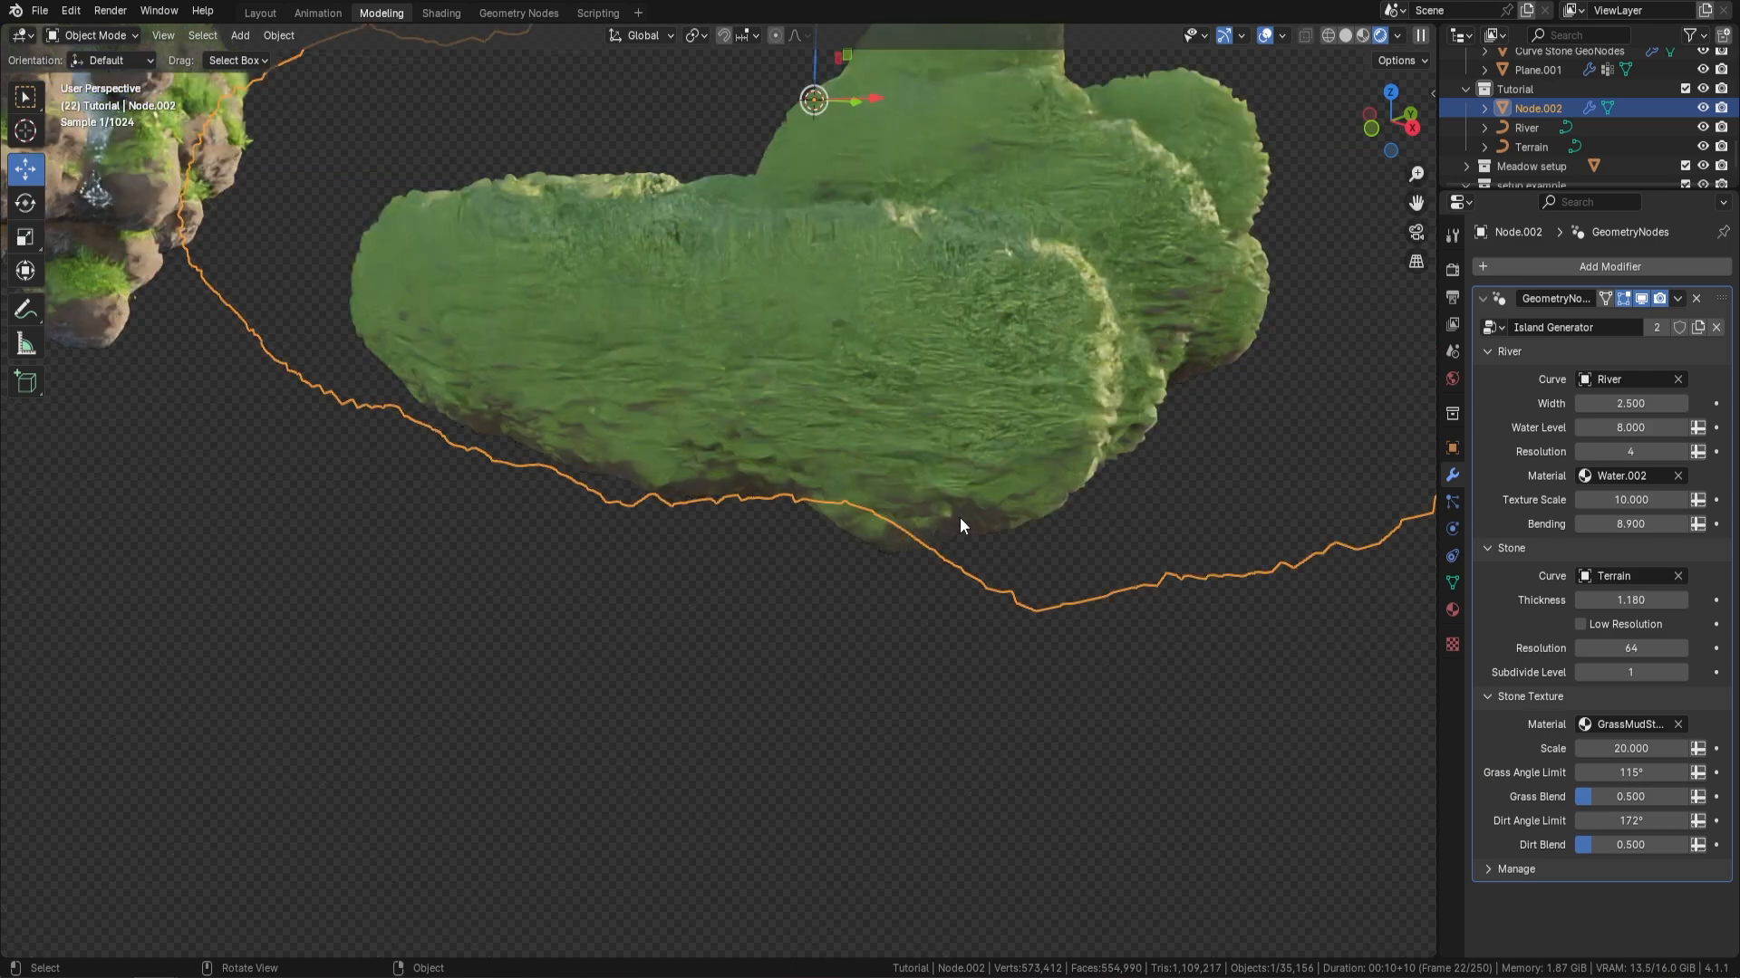
{"action": "scroll", "coordinate": [984, 530], "scroll_direction": "down", "scroll_amount": 5}
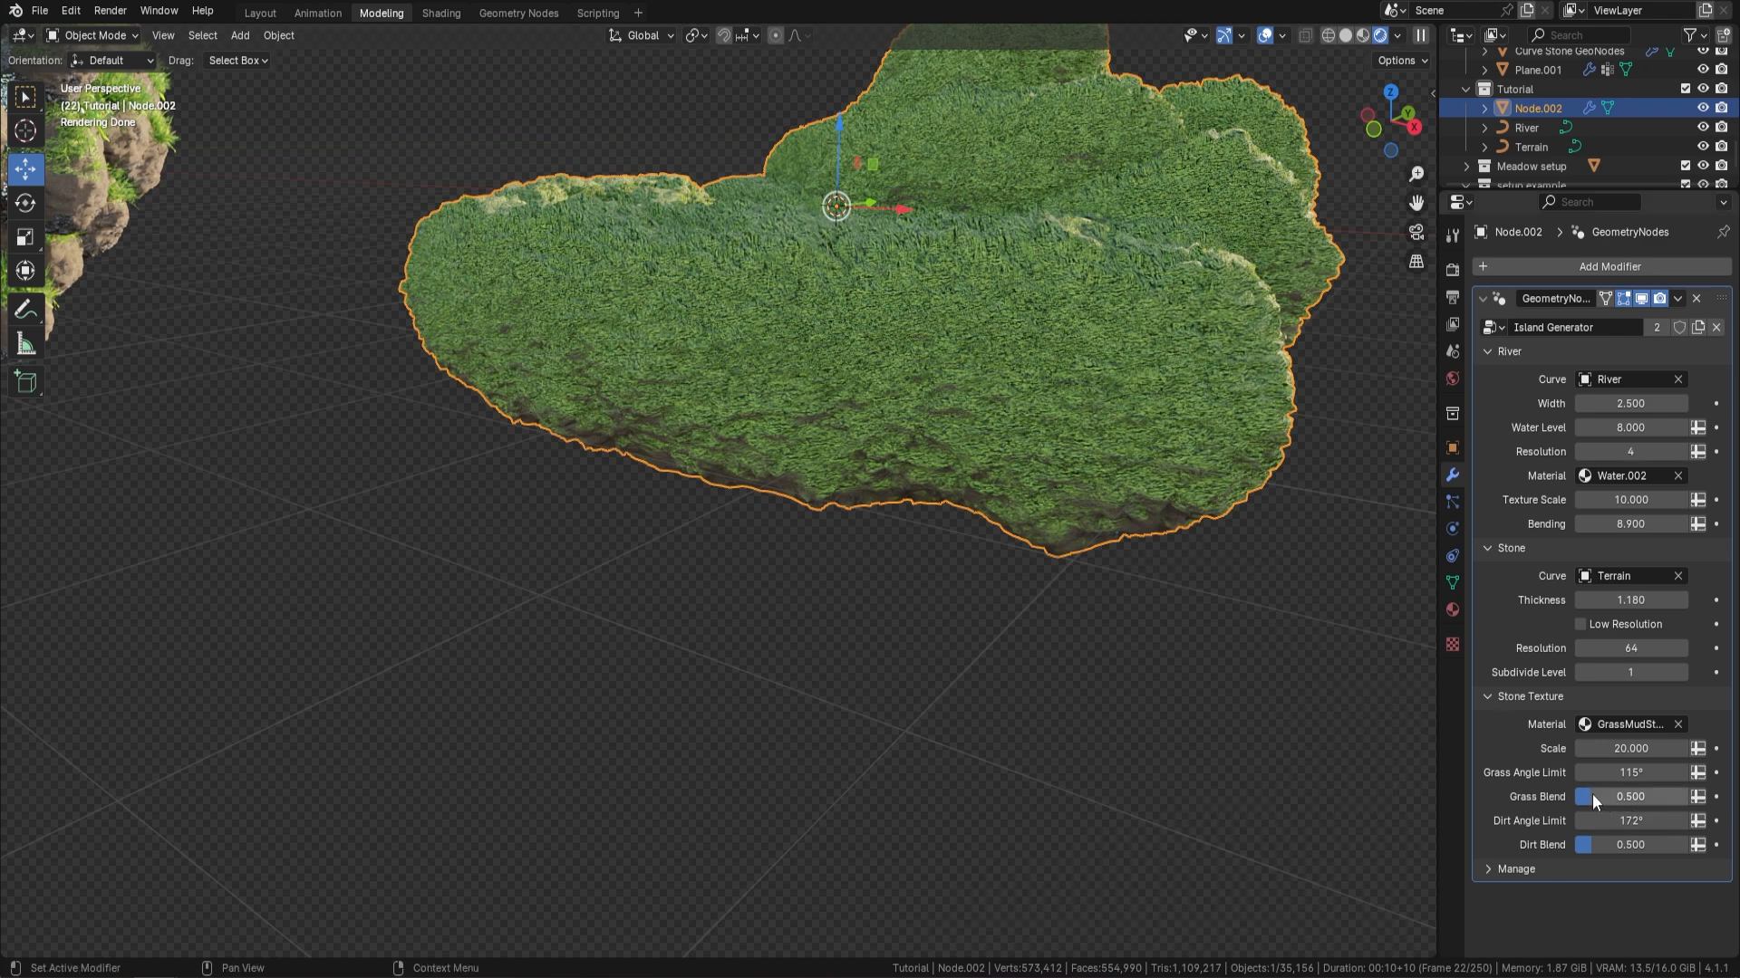
Set the Grass Angle Limit of the Stone Texture to 70° and inspect the terrain's sides
{"action": "left_click", "coordinate": [1638, 773]}
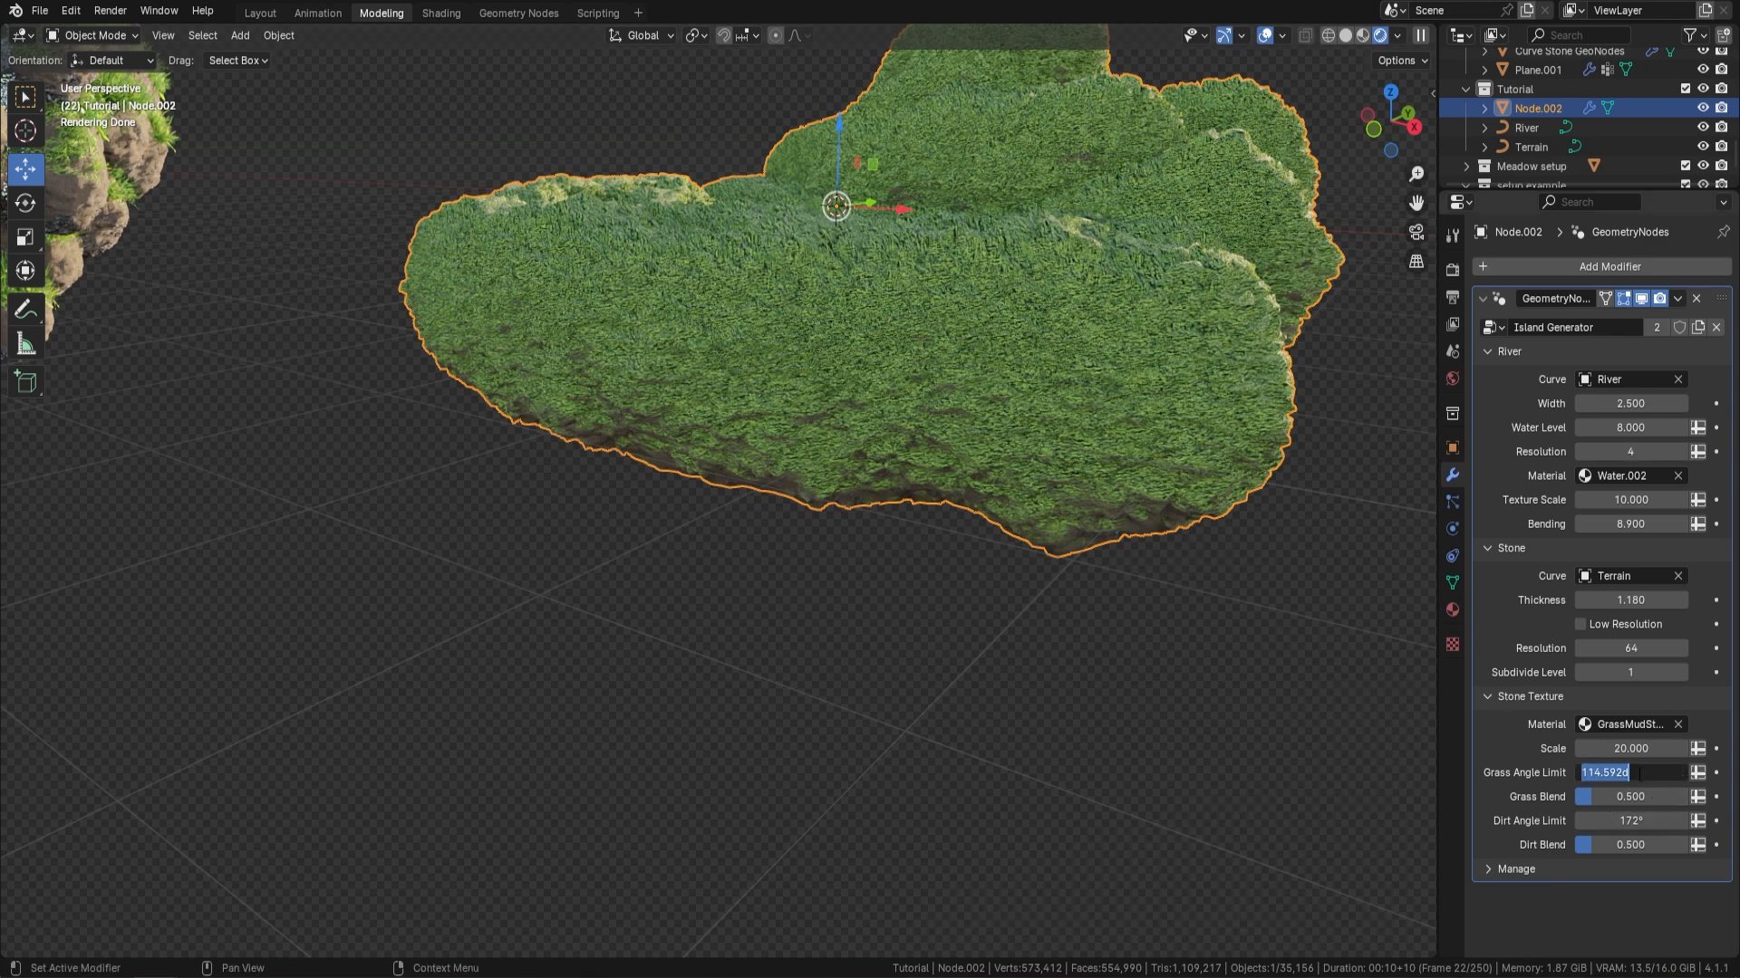
{"action": "type", "text": "70"}
{"action": "key", "text": "Return"}
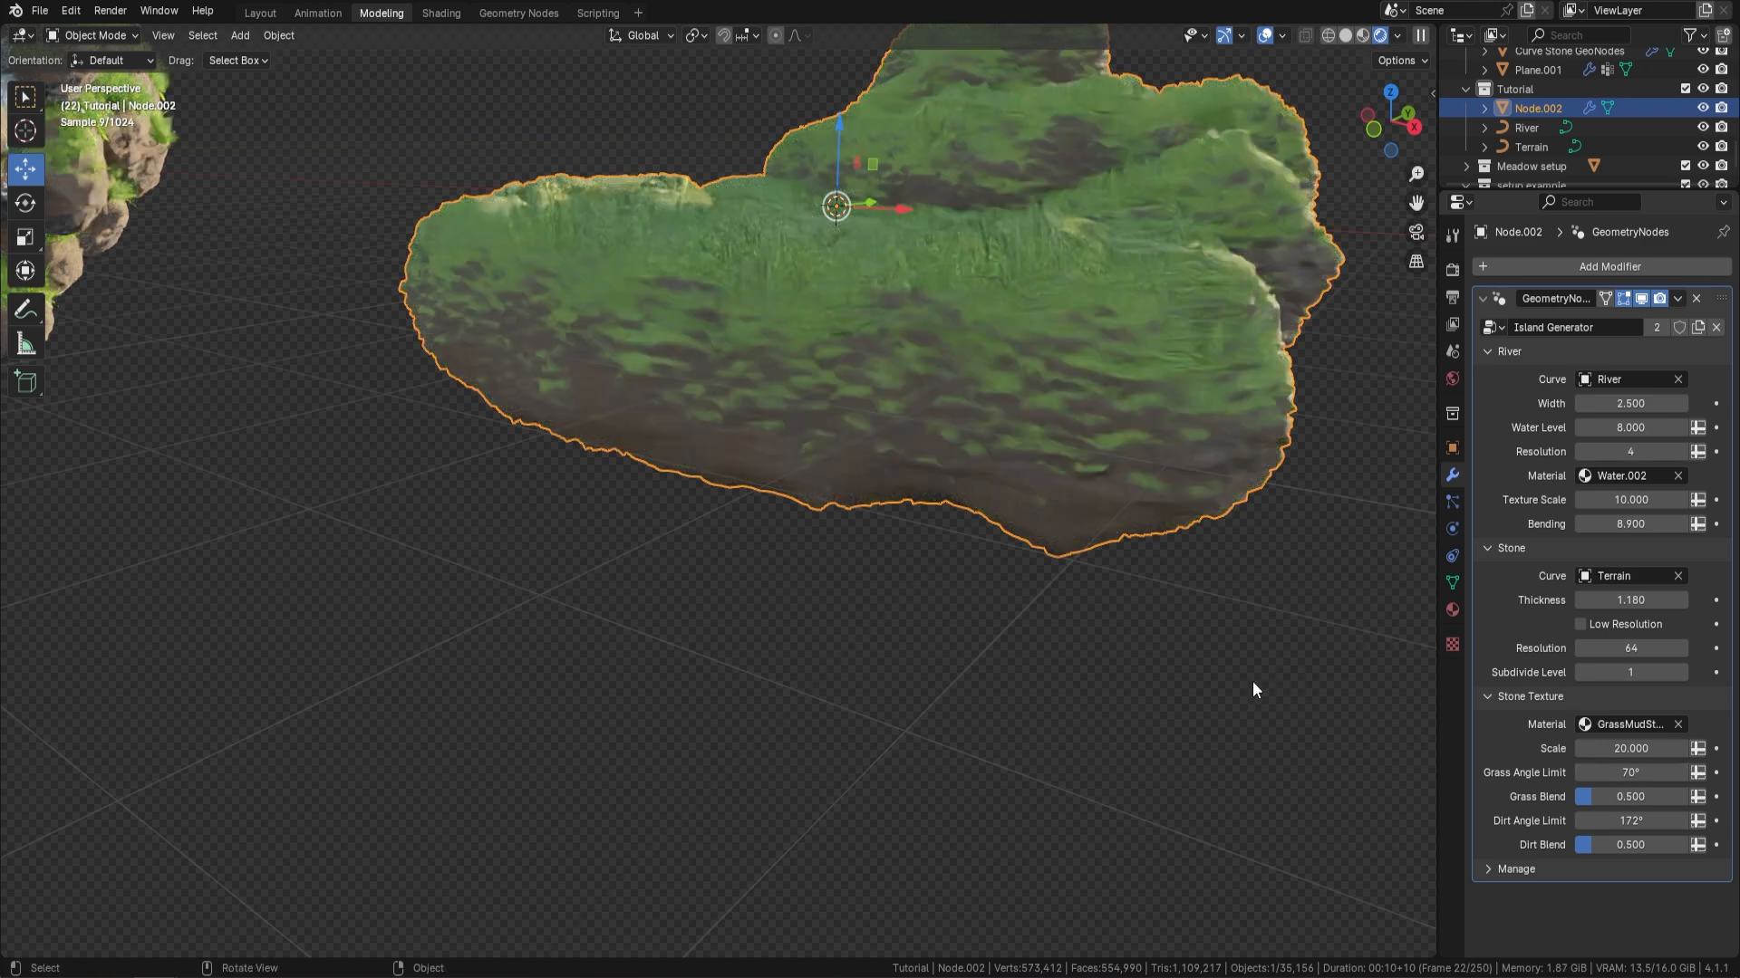
{"action": "middle_click_drag", "start_coordinate": [1004, 416], "coordinate": [1006, 399]}
{"action": "middle_click_drag", "start_coordinate": [1194, 366], "coordinate": [994, 389]}
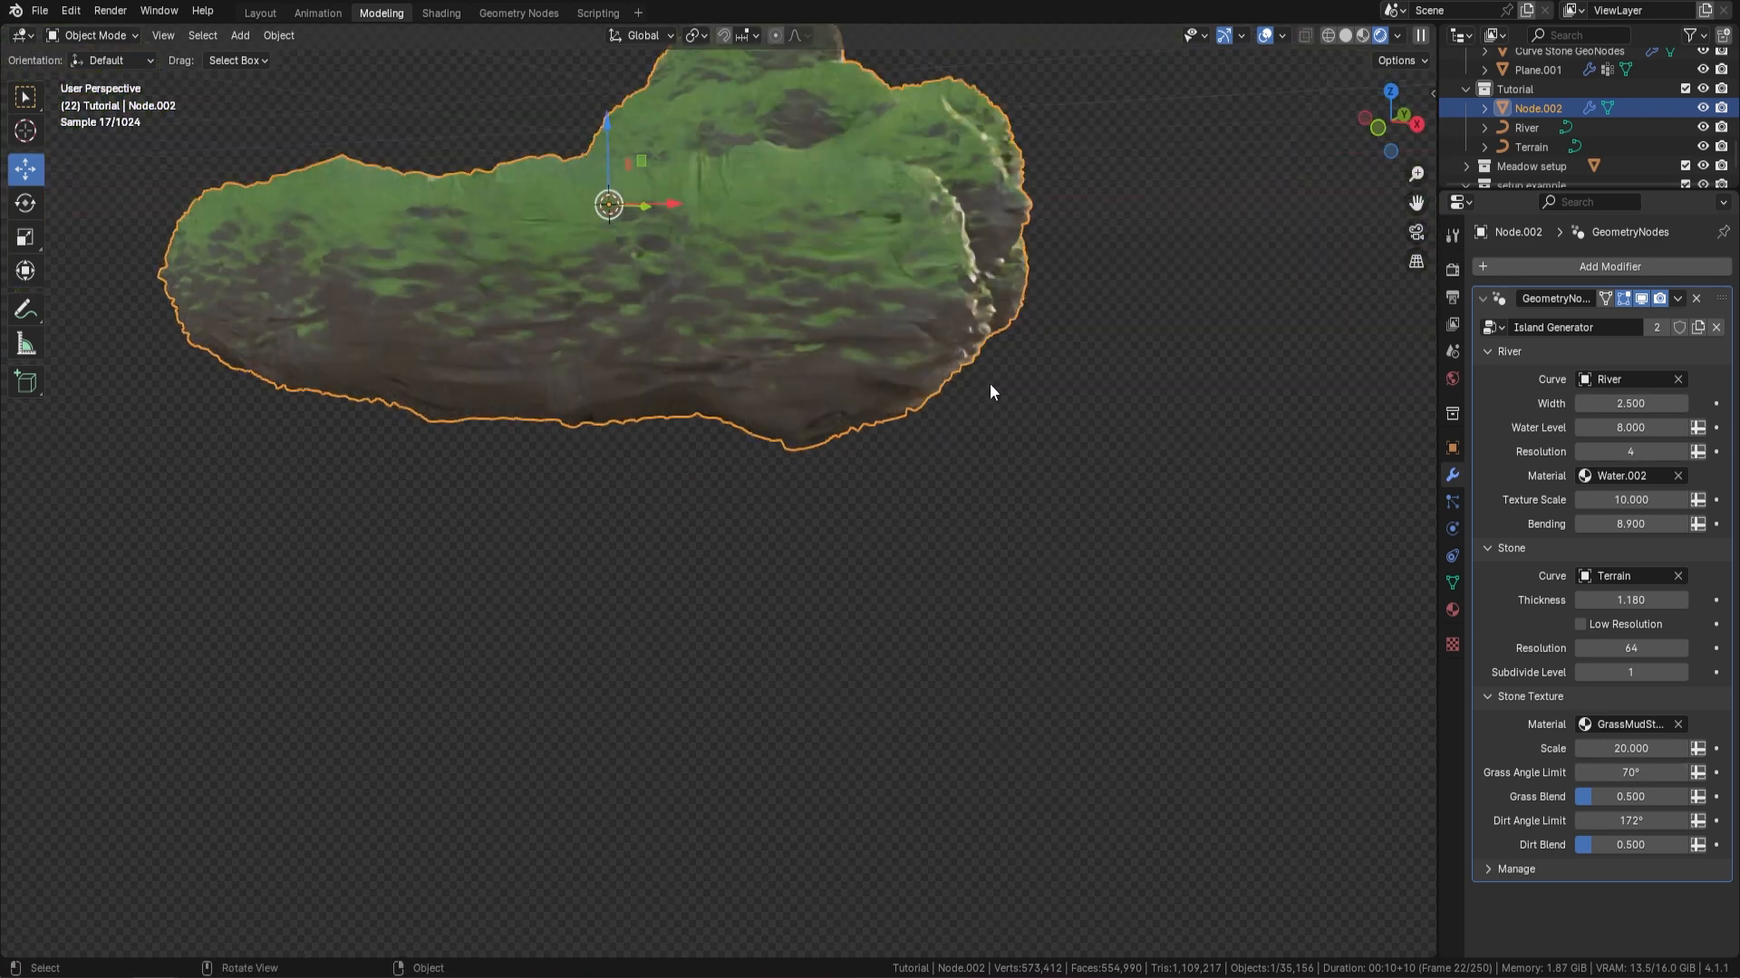
{"action": "middle_click_drag", "start_coordinate": [752, 389], "coordinate": [929, 380]}
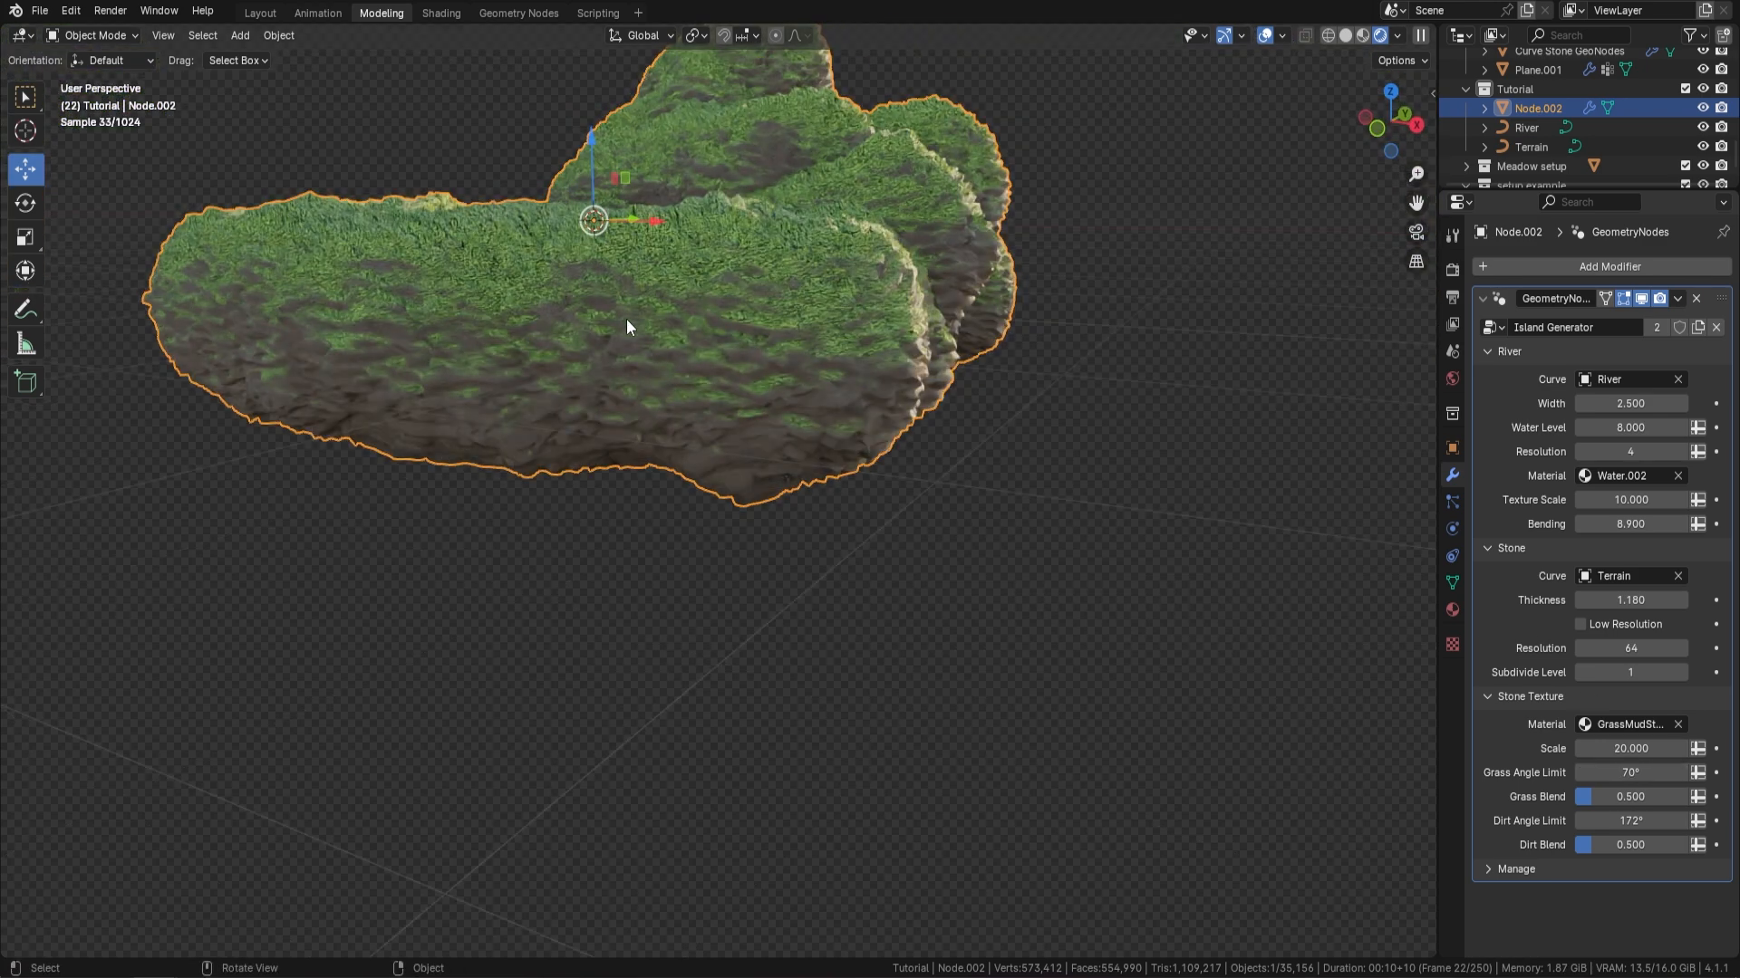
Try a Dirt Angle Limit of 90° for the Stone Texture
{"action": "left_click", "coordinate": [1656, 821]}
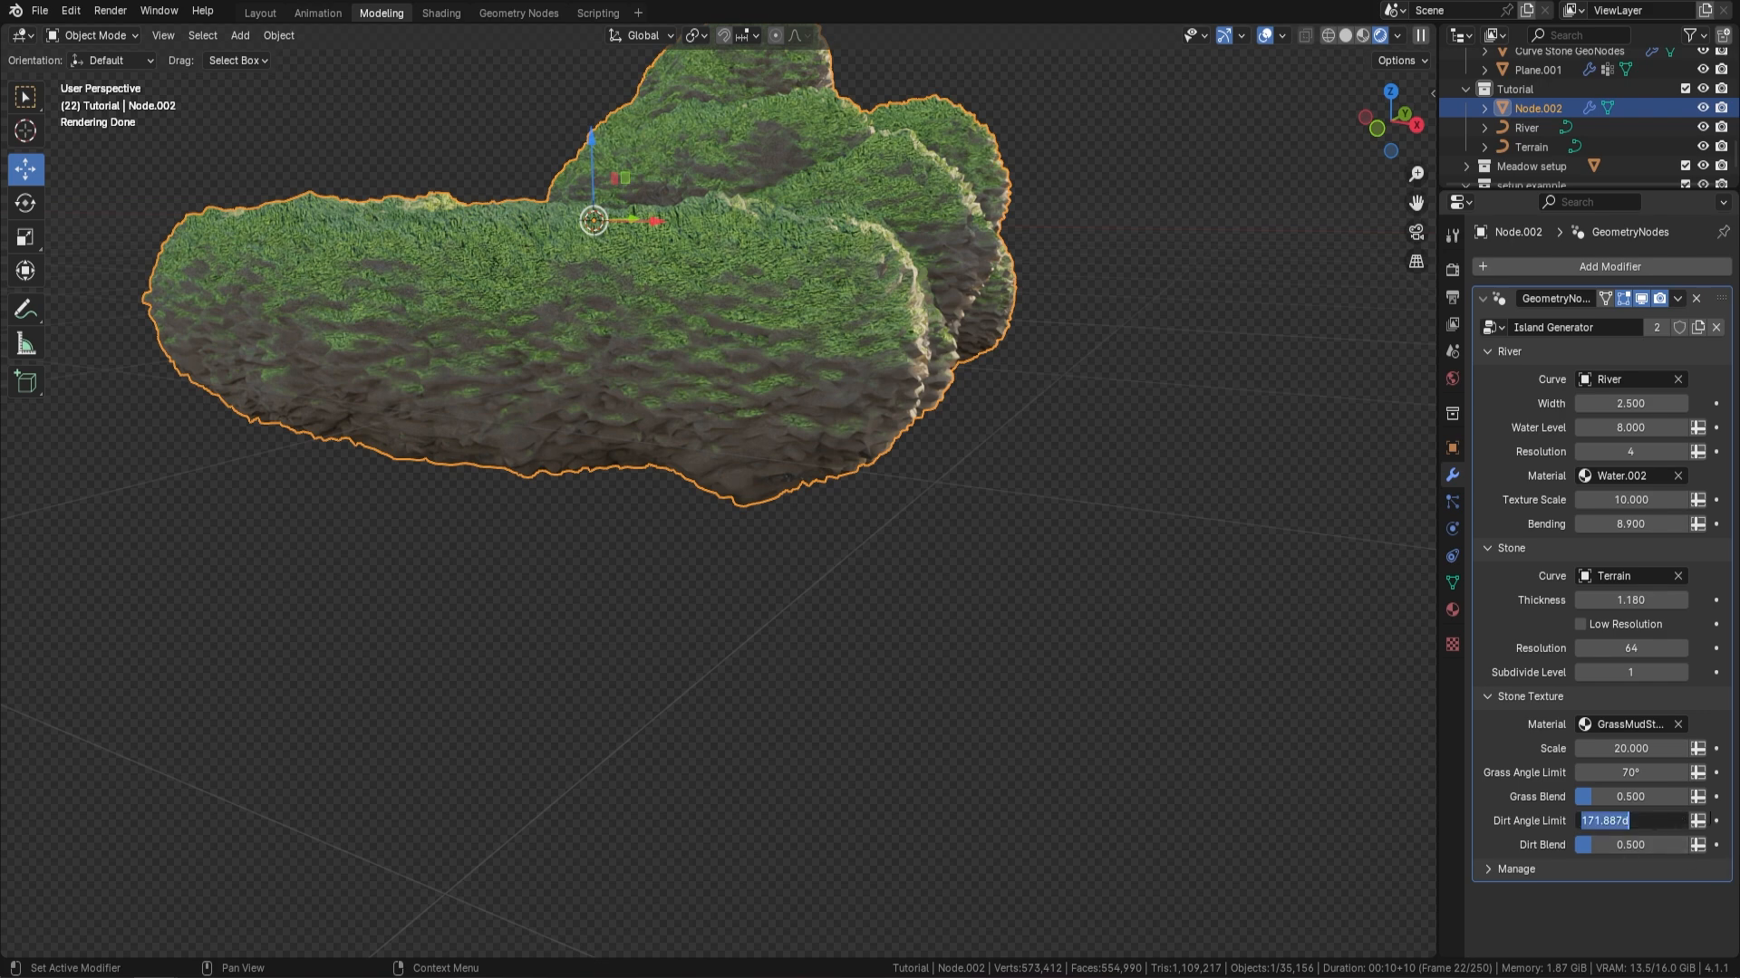
{"action": "type", "text": "90"}
{"action": "key", "text": "Return"}
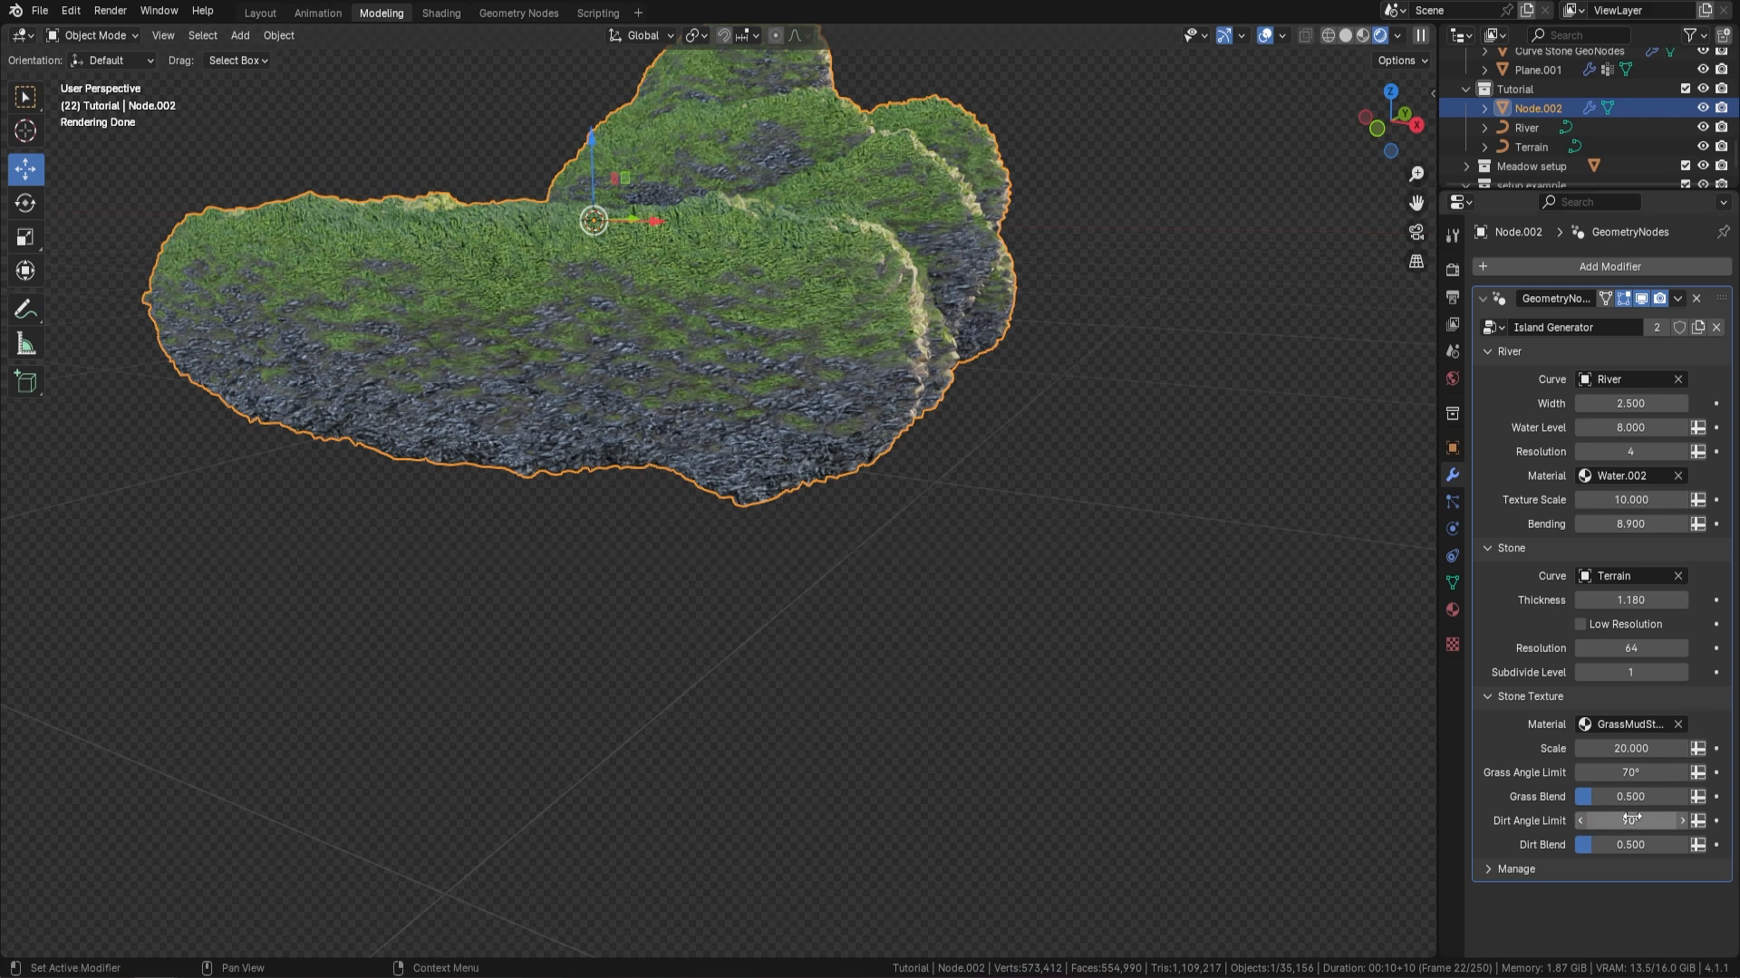
Set the Dirt Angle Limit of the Stone Texture to 120° and check the terrain from another side
{"action": "left_click", "coordinate": [1587, 821]}
{"action": "type", "text": "12"}
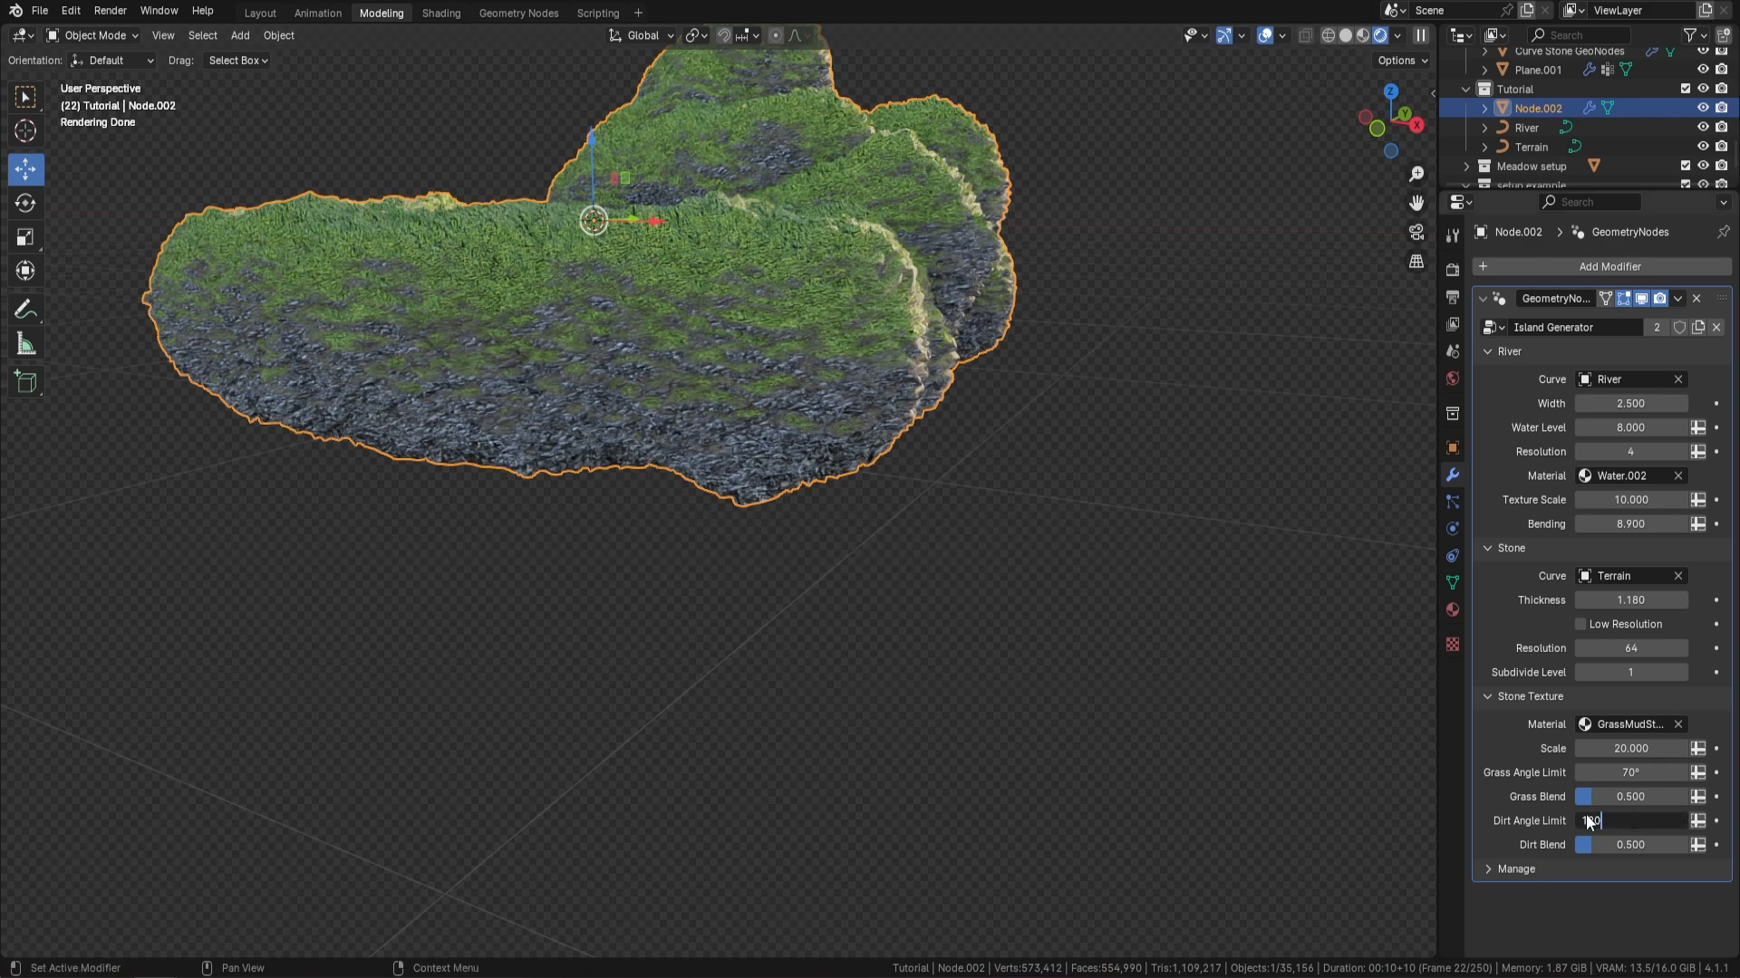
{"action": "type", "text": "0"}
{"action": "key", "text": "Return"}
{"action": "middle_click_drag", "start_coordinate": [790, 514], "coordinate": [665, 288]}
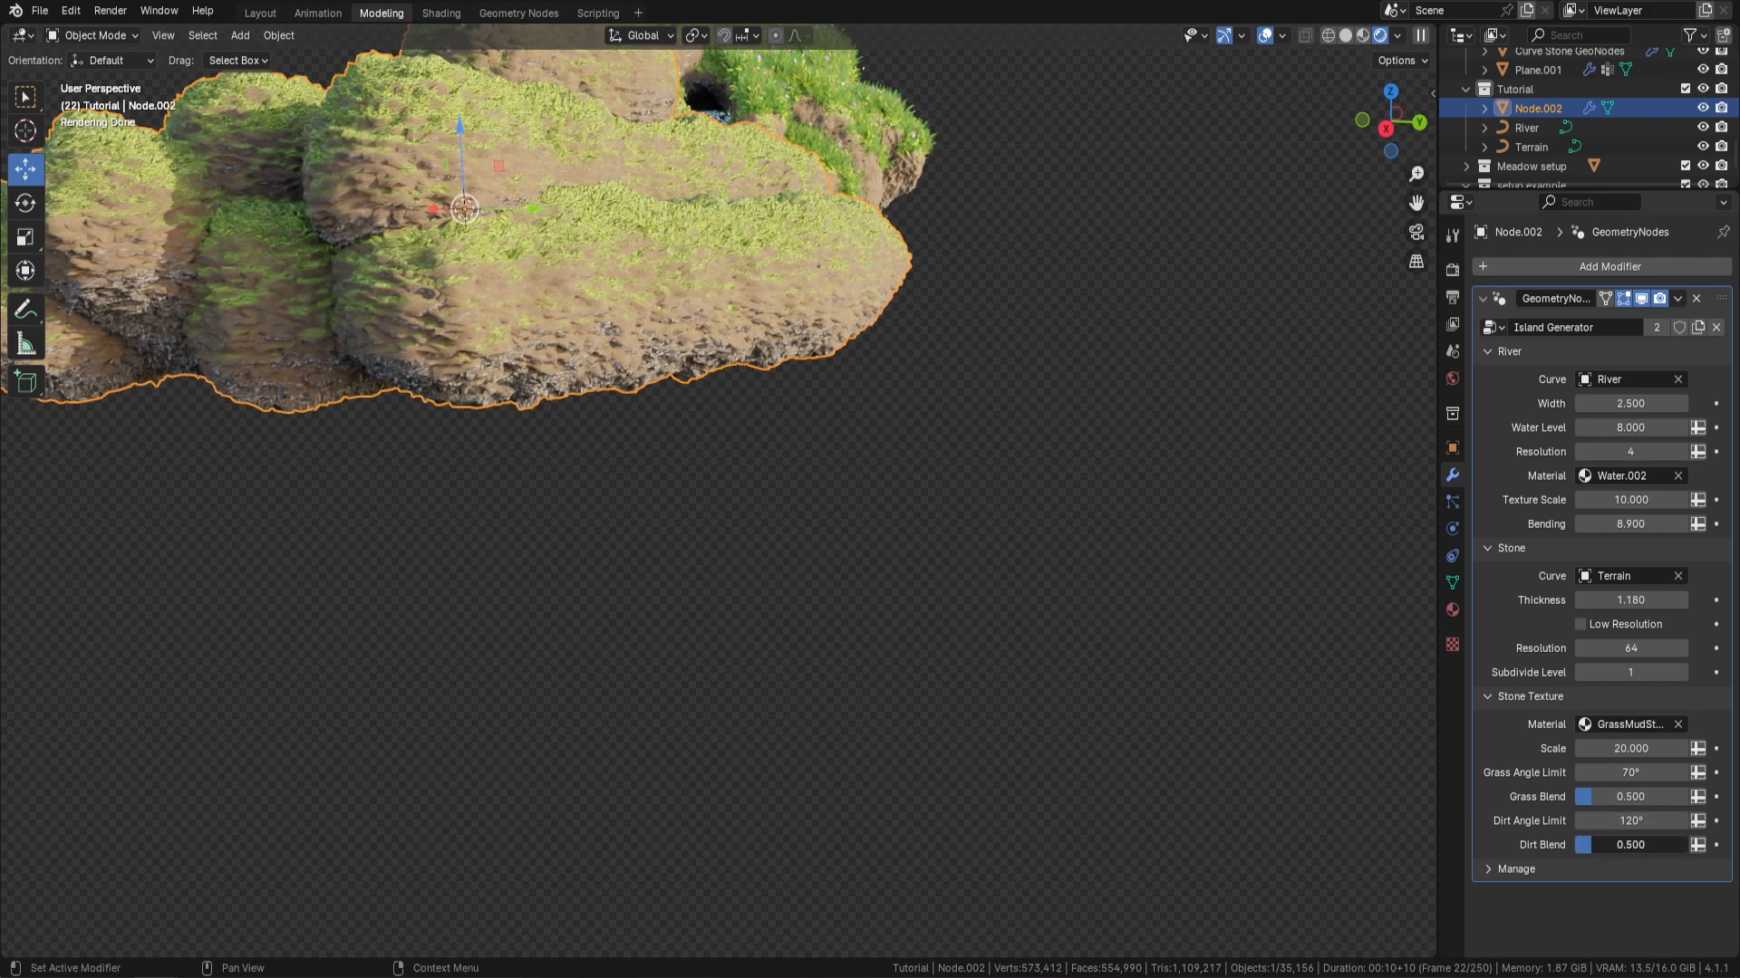
Reduce the Dirt Blend to 0 and raise the Grass Blend to about 1.267 for a softer grass transition
{"action": "mouse_move", "coordinate": [1594, 845]}
{"action": "left_mouse_down"}
{"action": "mouse_move", "coordinate": [1685, 845]}
{"action": "mouse_move", "coordinate": [1574, 845]}
{"action": "left_mouse_up"}
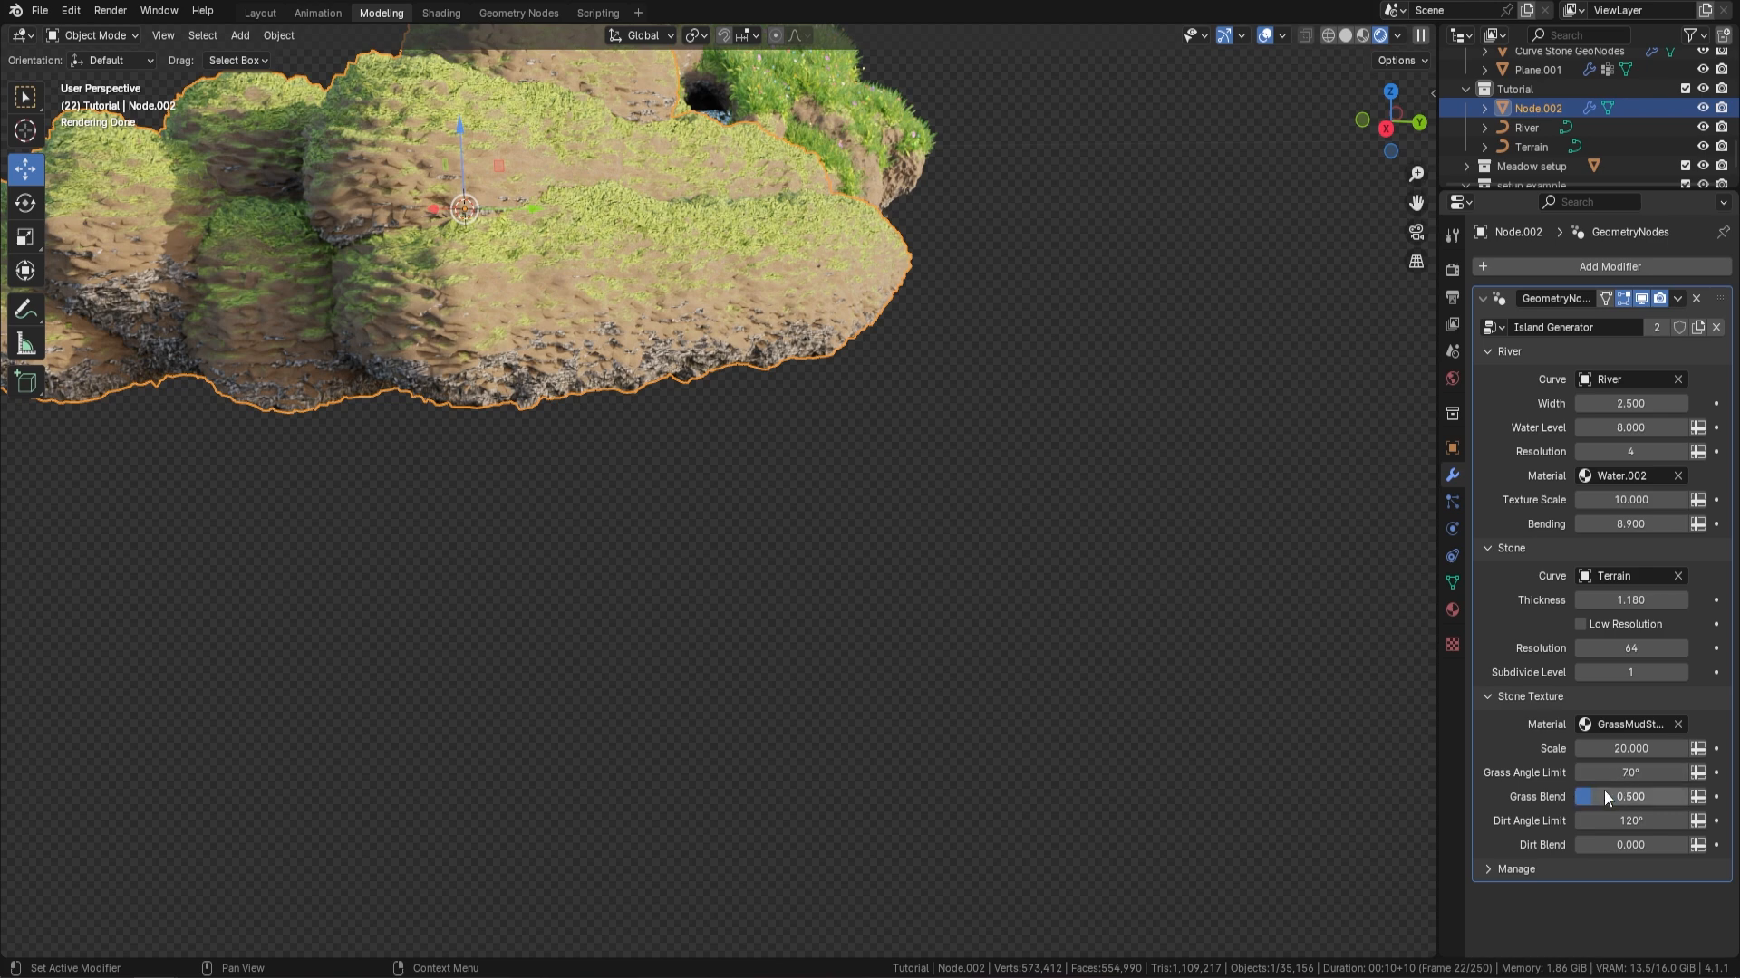
{"action": "left_click_drag", "start_coordinate": [1603, 796], "coordinate": [1686, 796]}
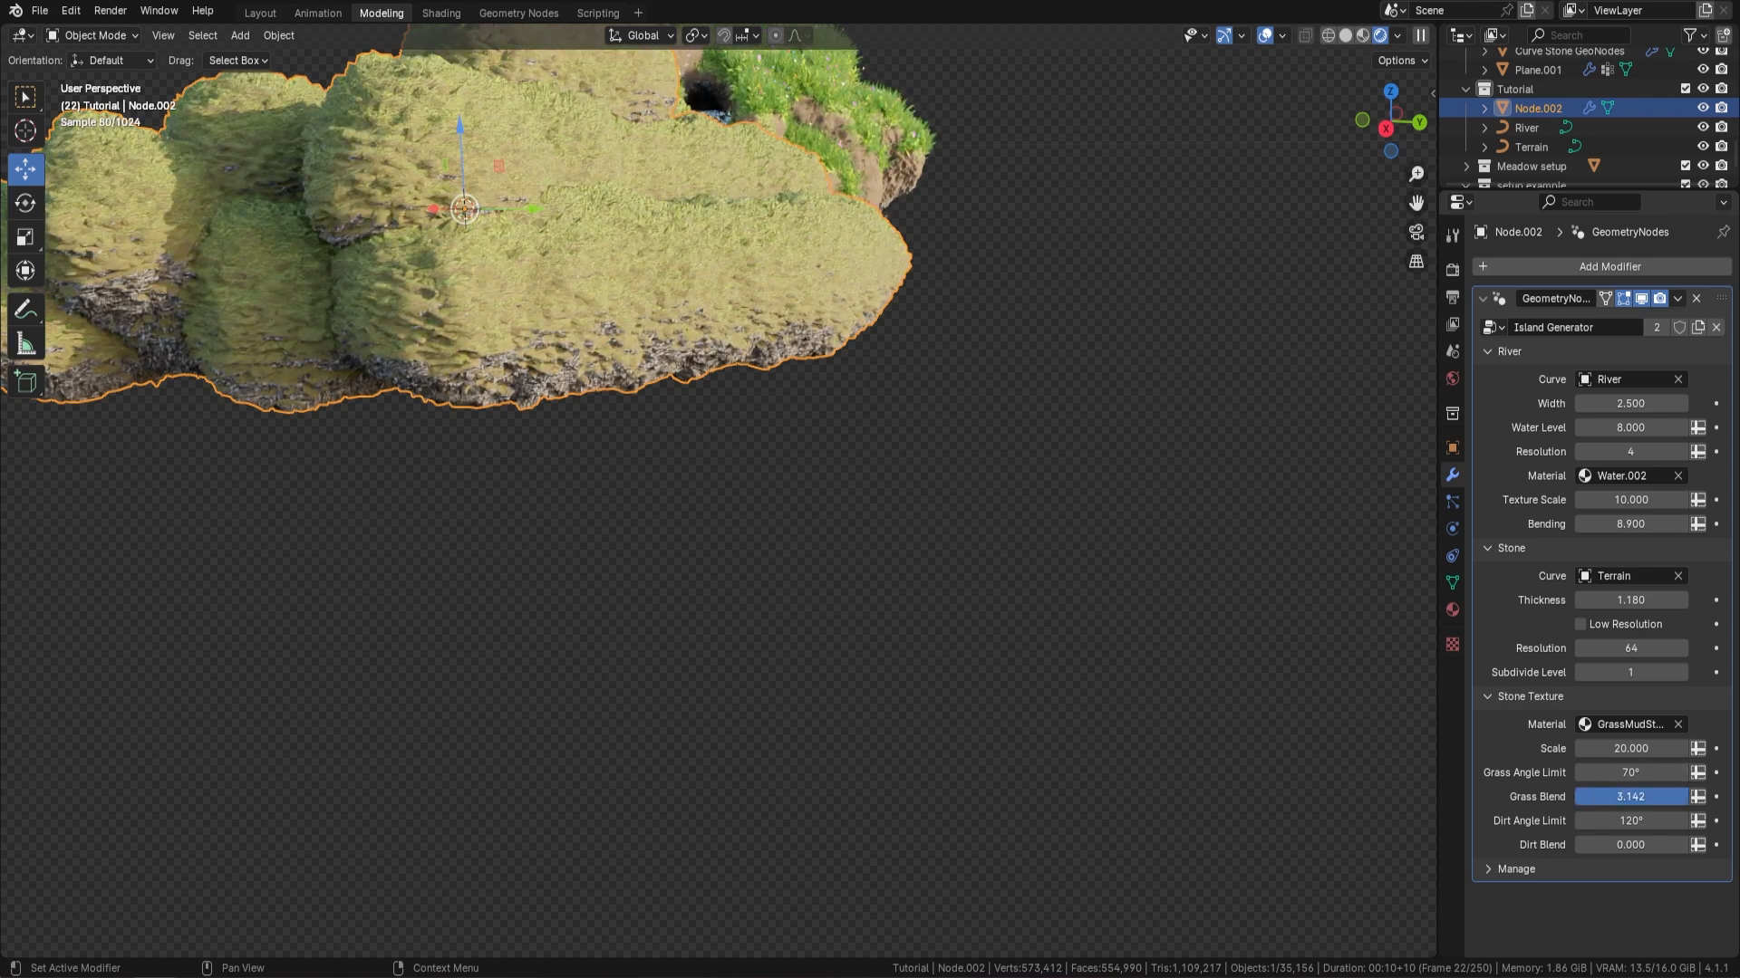
{"action": "left_click_drag", "start_coordinate": [1685, 797], "coordinate": [1575, 844]}
{"action": "middle_click_drag", "start_coordinate": [842, 272], "coordinate": [792, 312]}
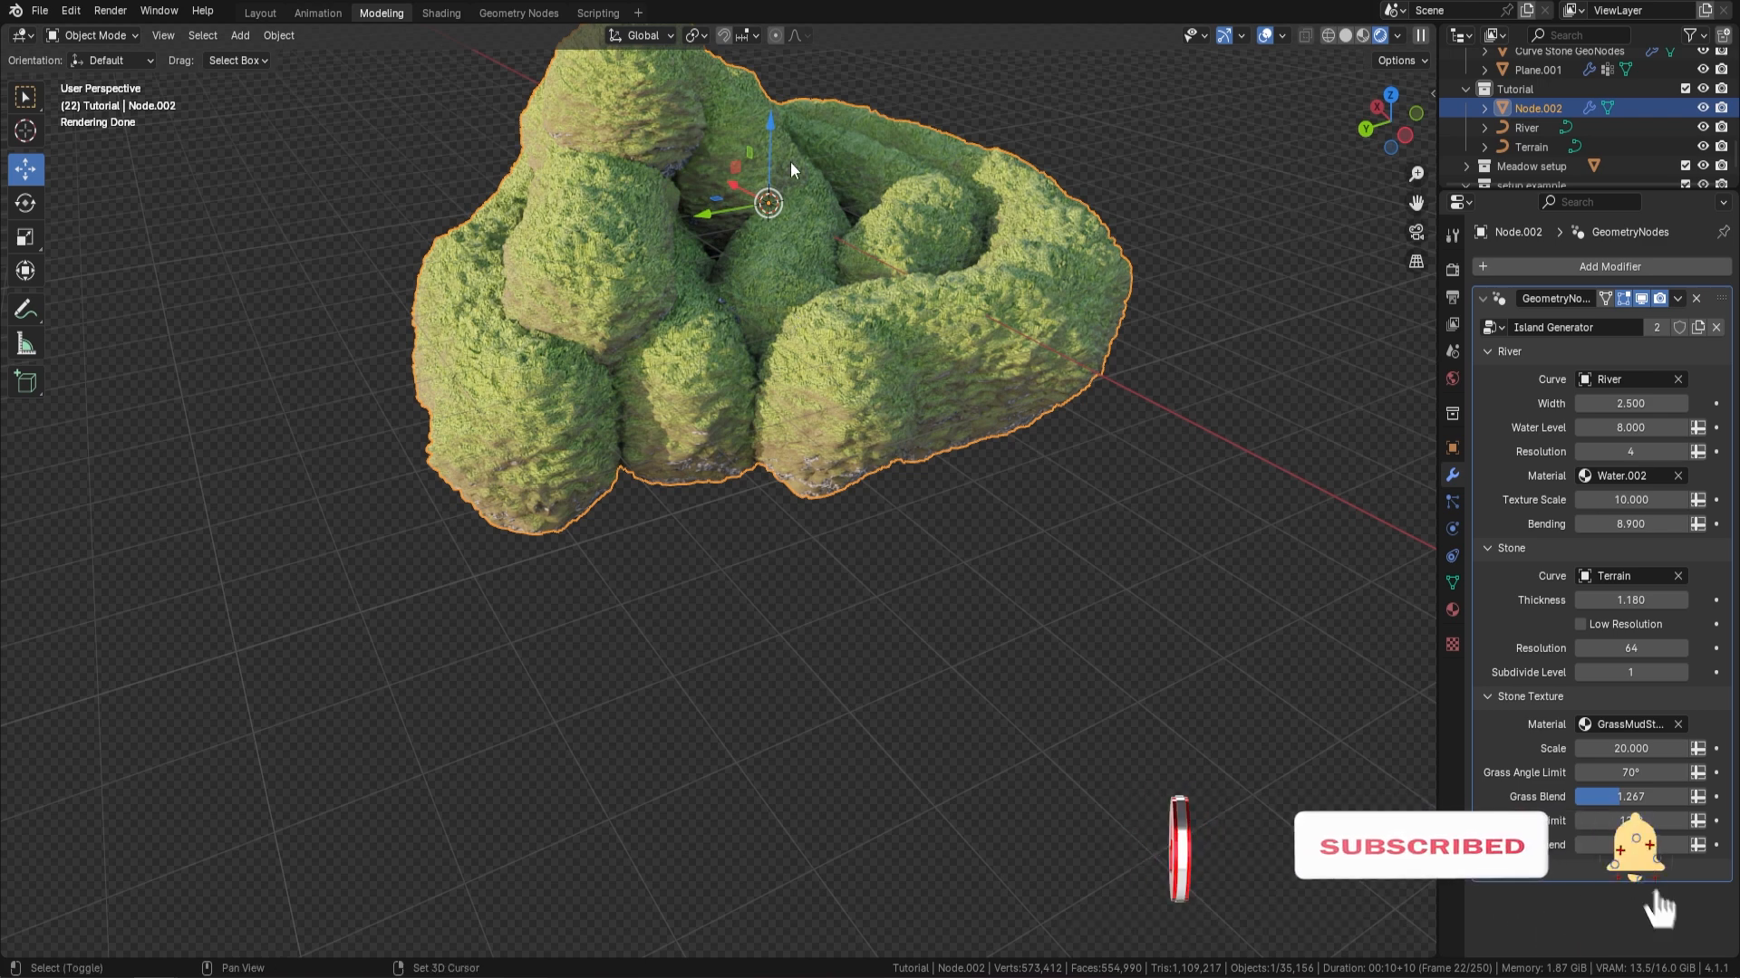
{"action": "middle_click_drag", "start_coordinate": [945, 195], "coordinate": [957, 231], "text": "shift"}
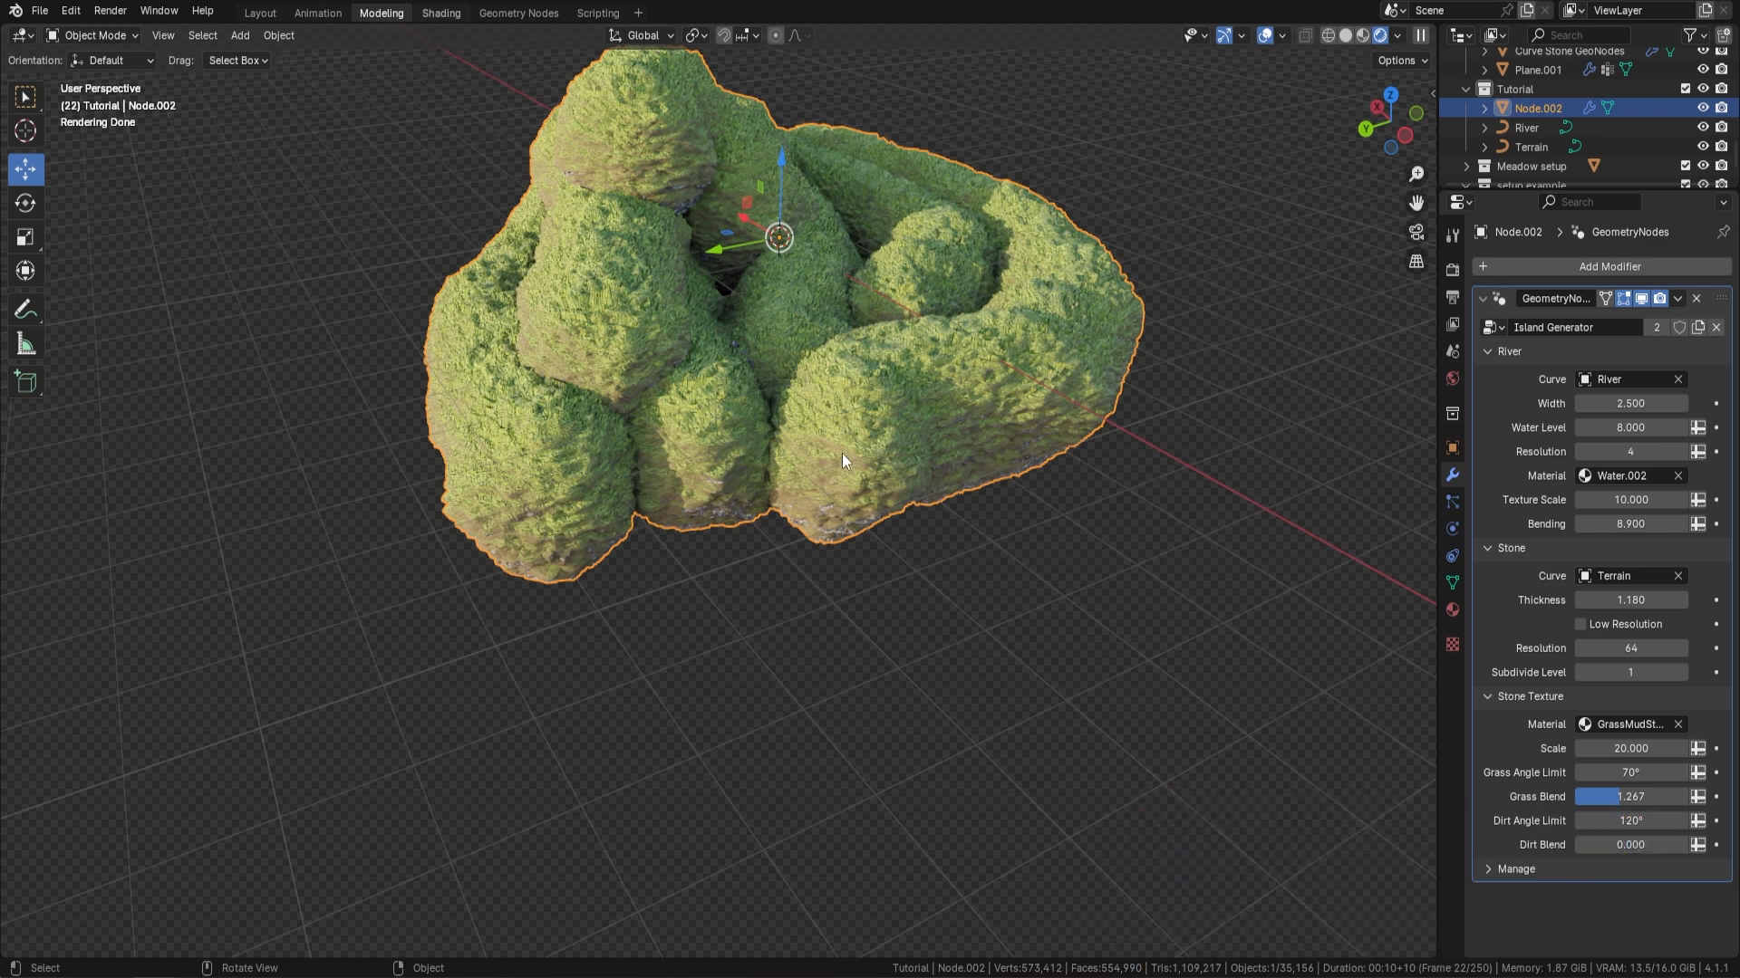
Go to the Shading workspace and assign the existing GrassMudStone material to the terrain object's slot
{"action": "key", "text": "ctrl+Page_Down"}
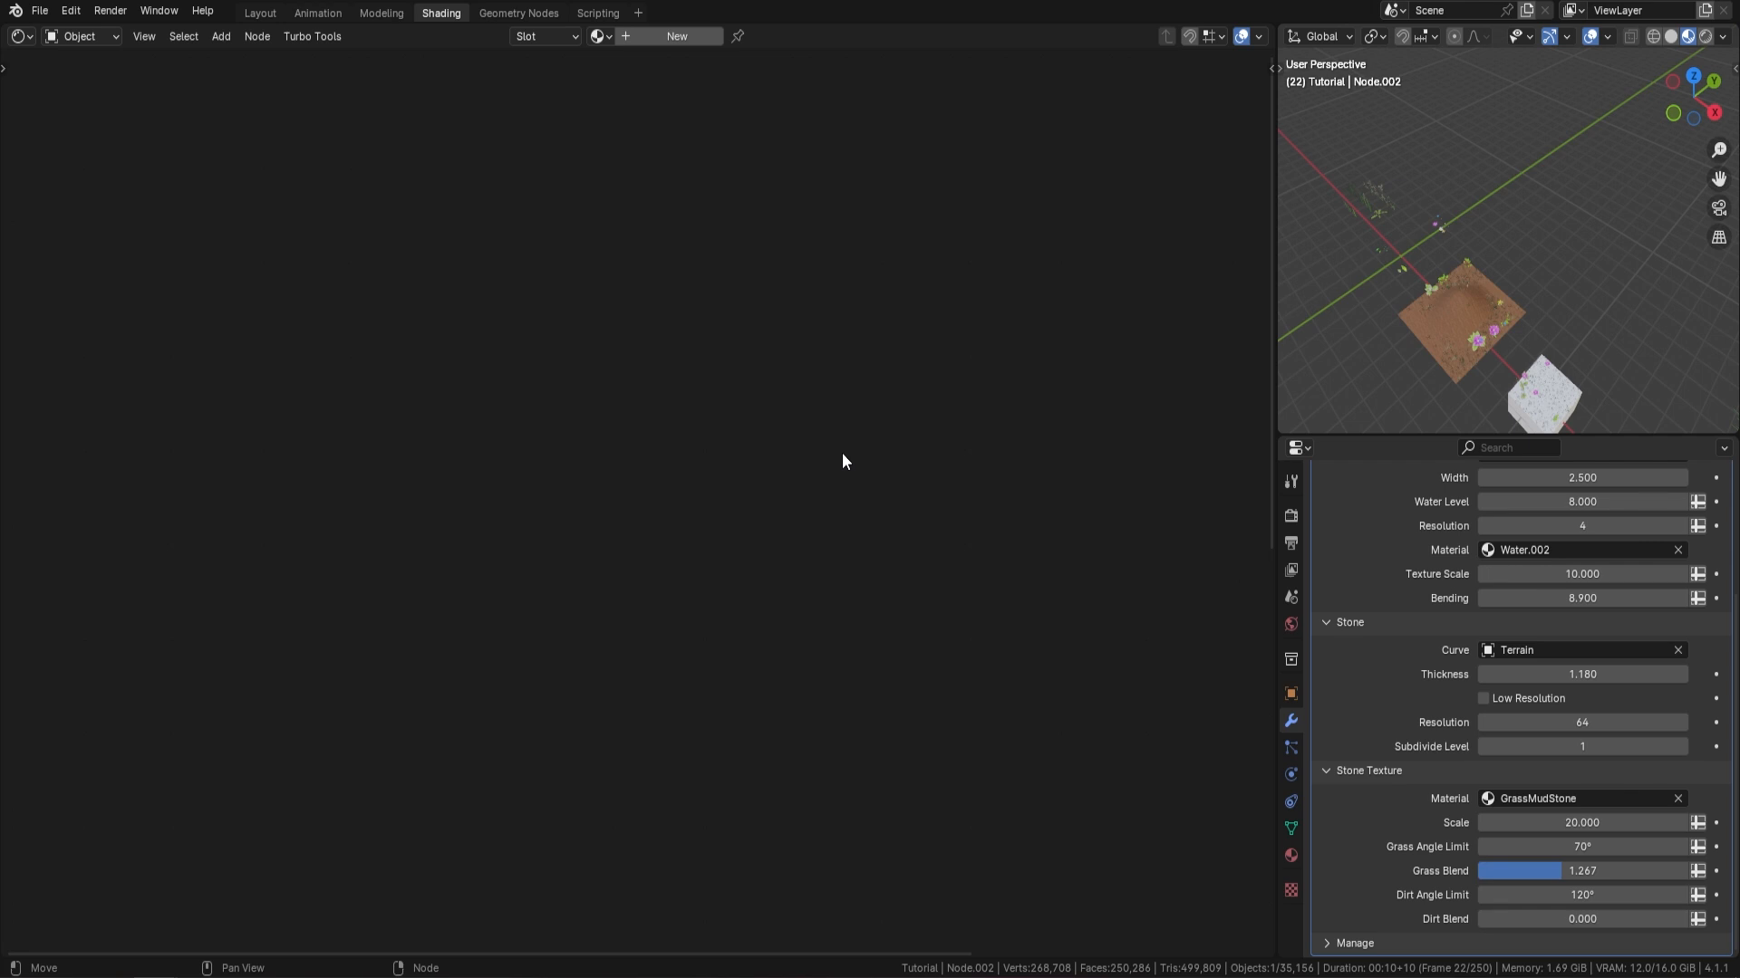
{"action": "left_click", "coordinate": [600, 36]}
{"action": "scroll", "coordinate": [741, 214], "scroll_direction": "down", "scroll_amount": 5}
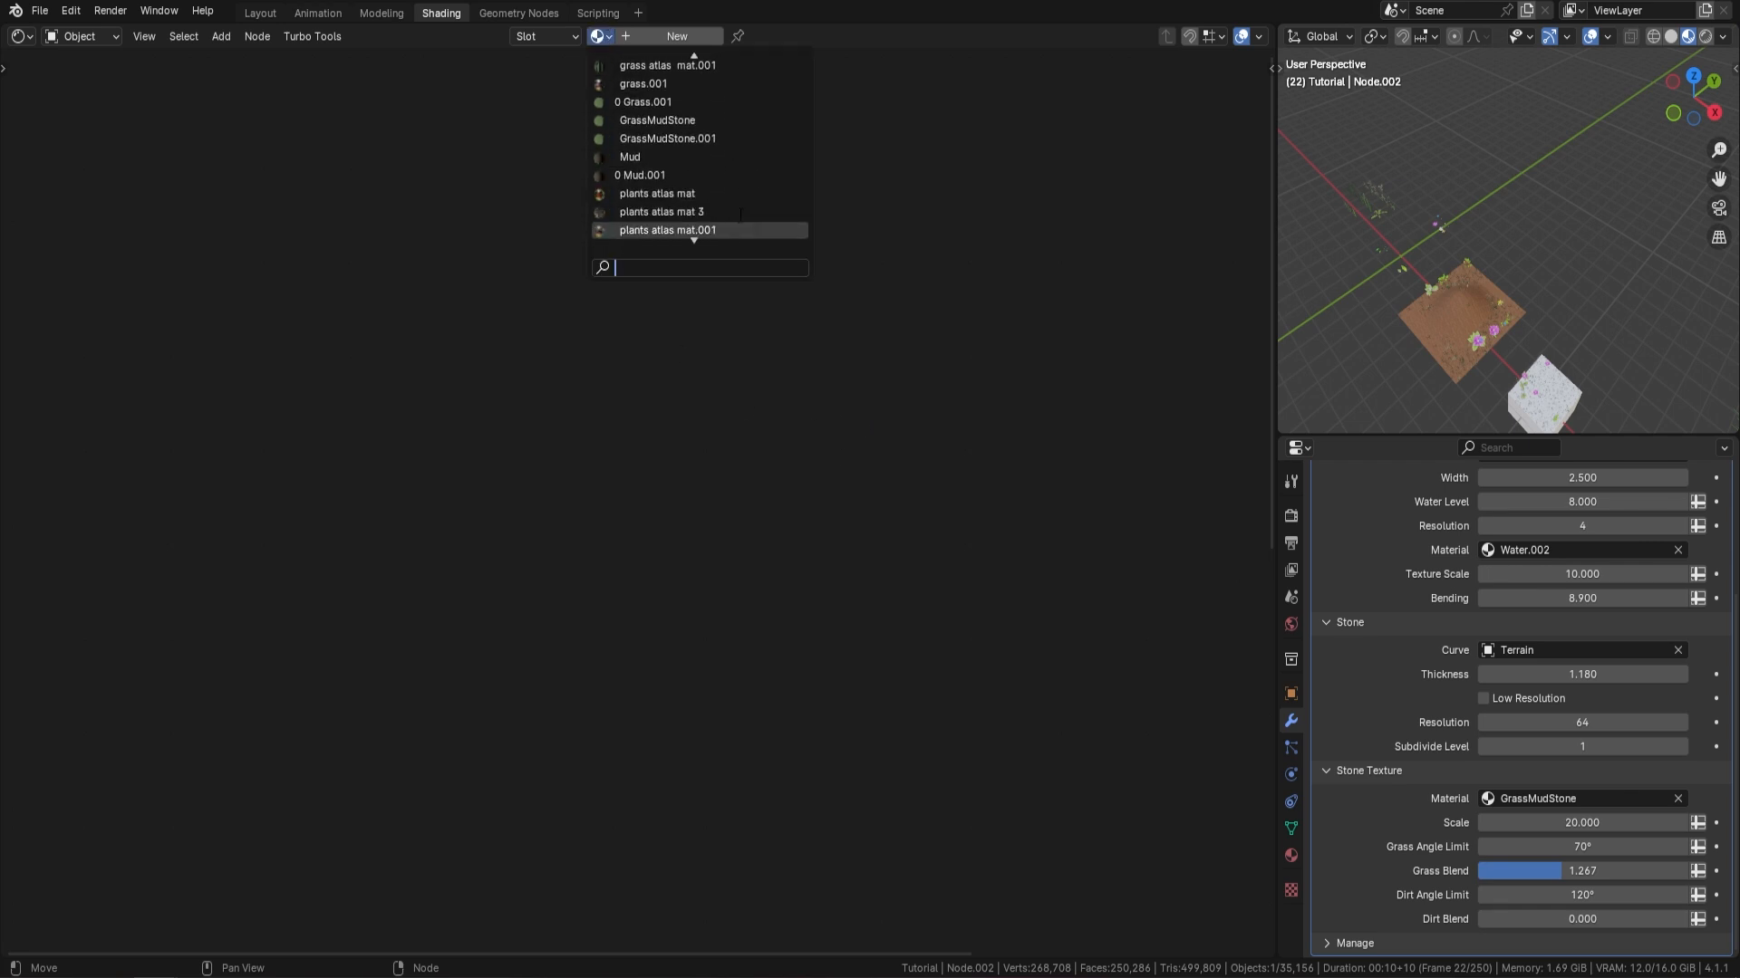
{"action": "left_click", "coordinate": [715, 120]}
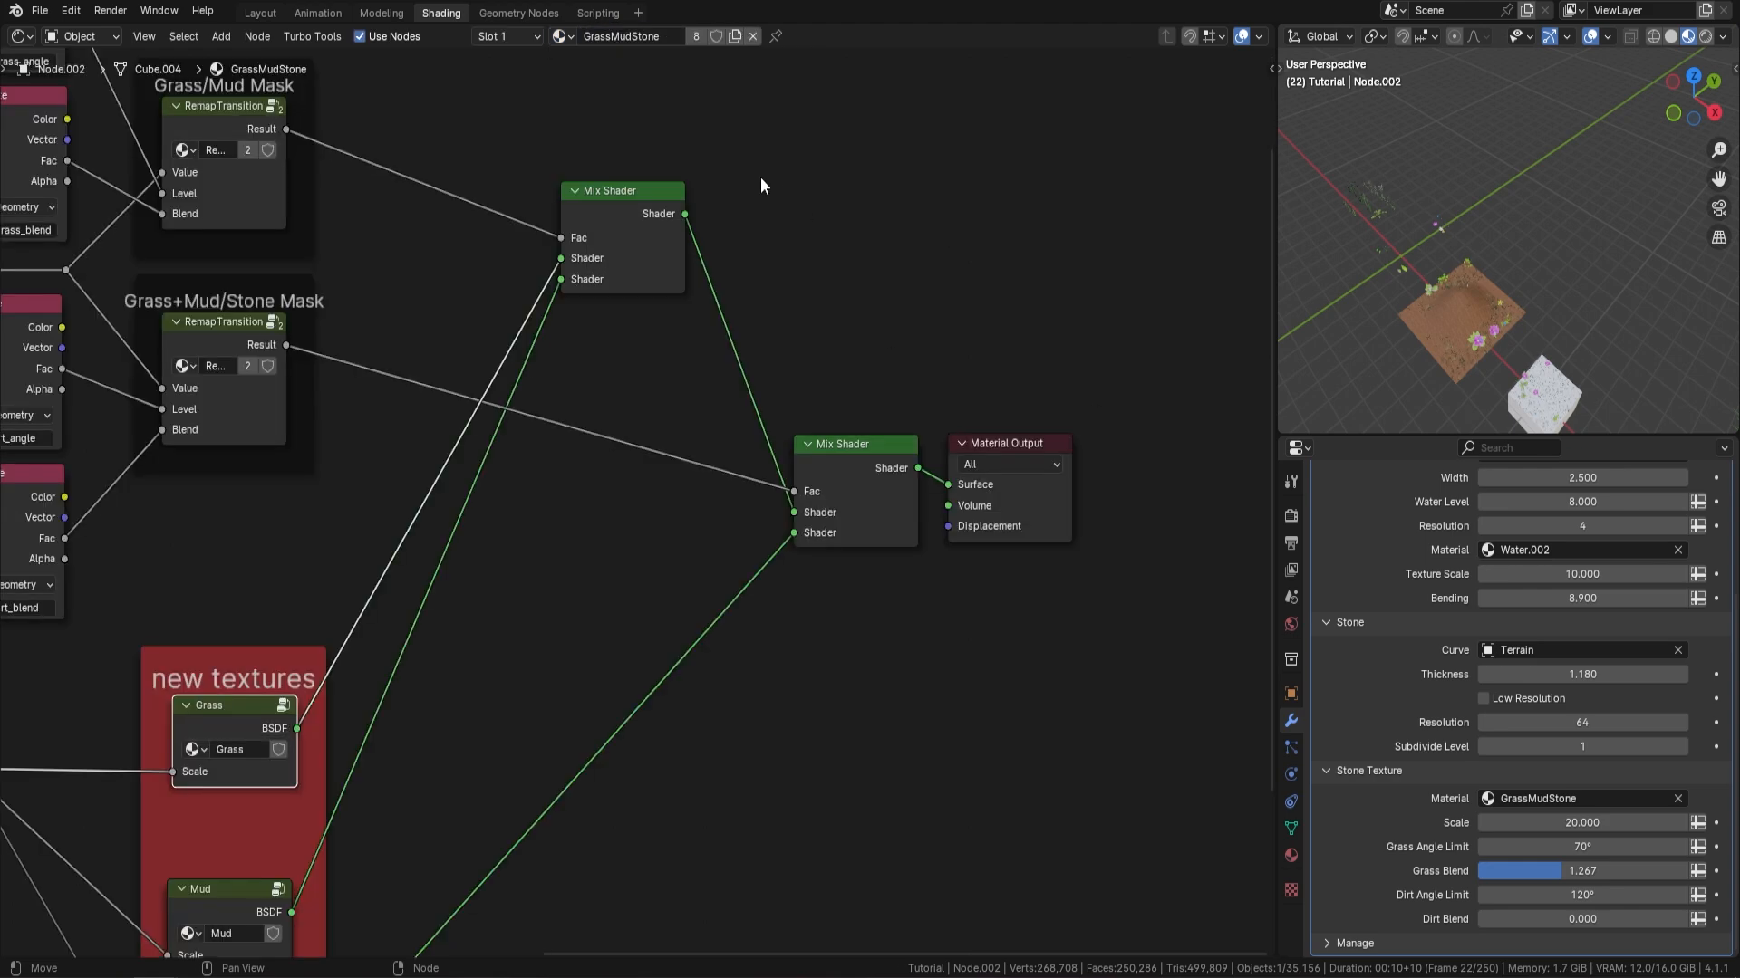
Open the Grass node group in the new textures frame and examine its image textures and Principled BSDF connections
{"action": "scroll", "coordinate": [645, 513], "scroll_direction": "down", "scroll_amount": 4}
{"action": "middle_click_drag", "start_coordinate": [549, 573], "coordinate": [748, 357]}
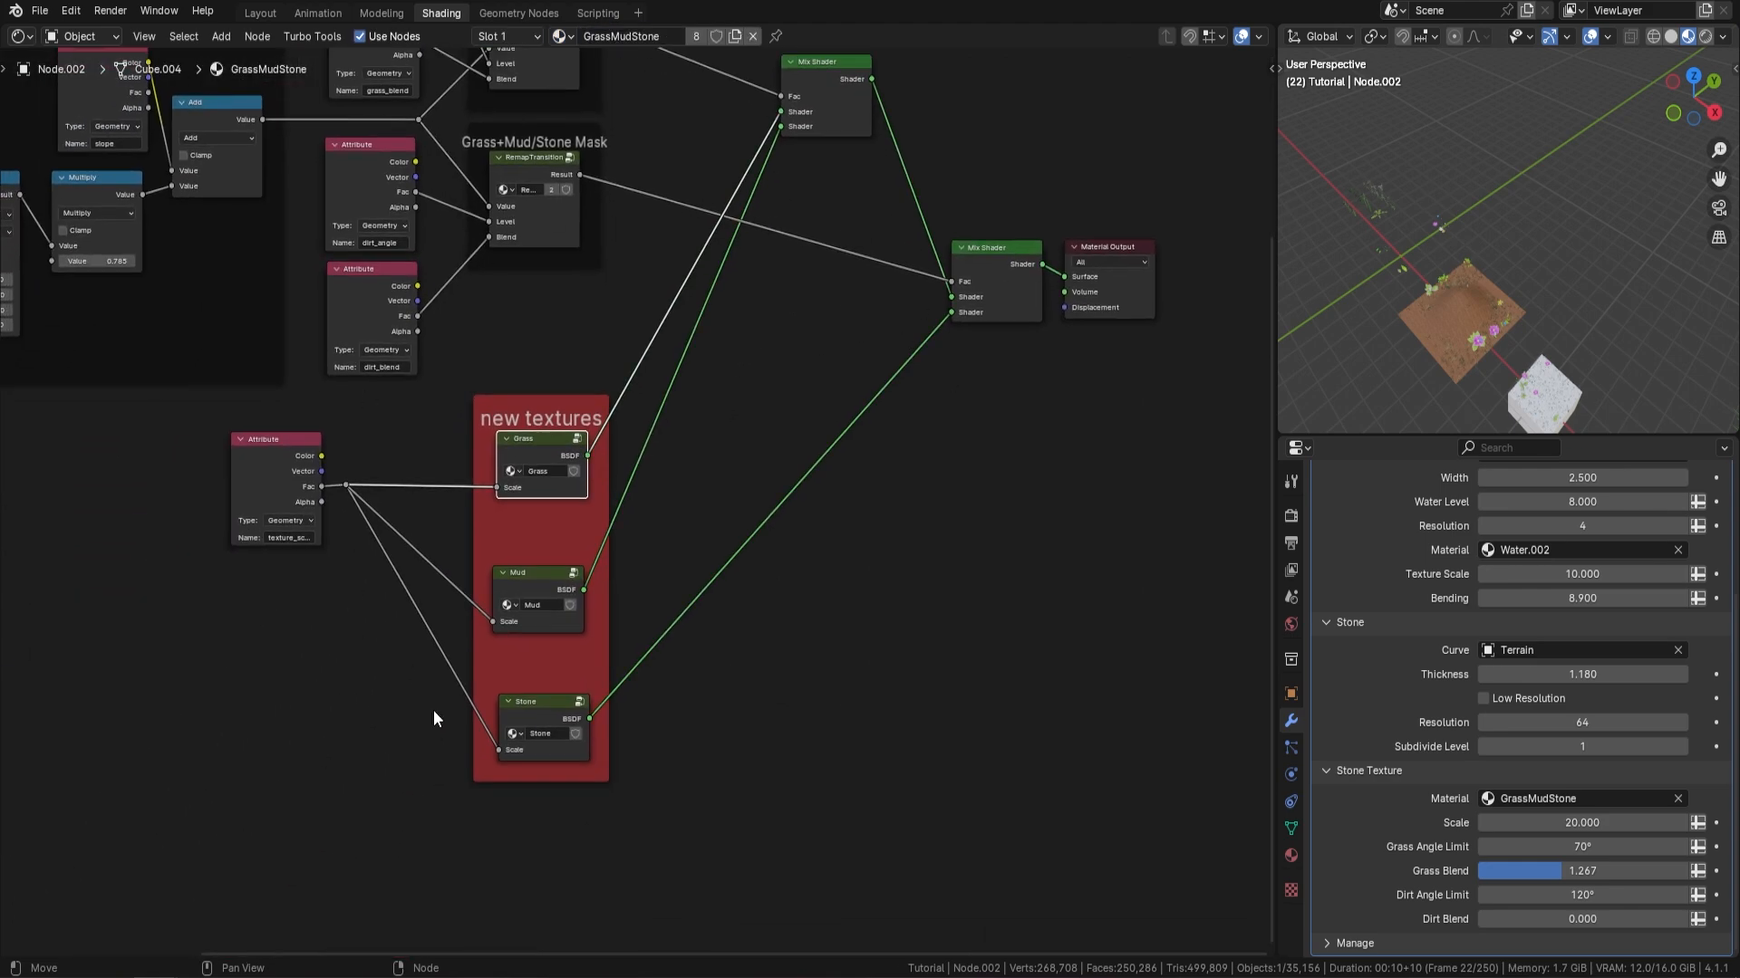
{"action": "scroll", "coordinate": [627, 535], "scroll_direction": "up", "scroll_amount": 4}
{"action": "middle_click_drag", "start_coordinate": [627, 557], "coordinate": [708, 374]}
{"action": "middle_click_drag", "start_coordinate": [718, 312], "coordinate": [704, 350]}
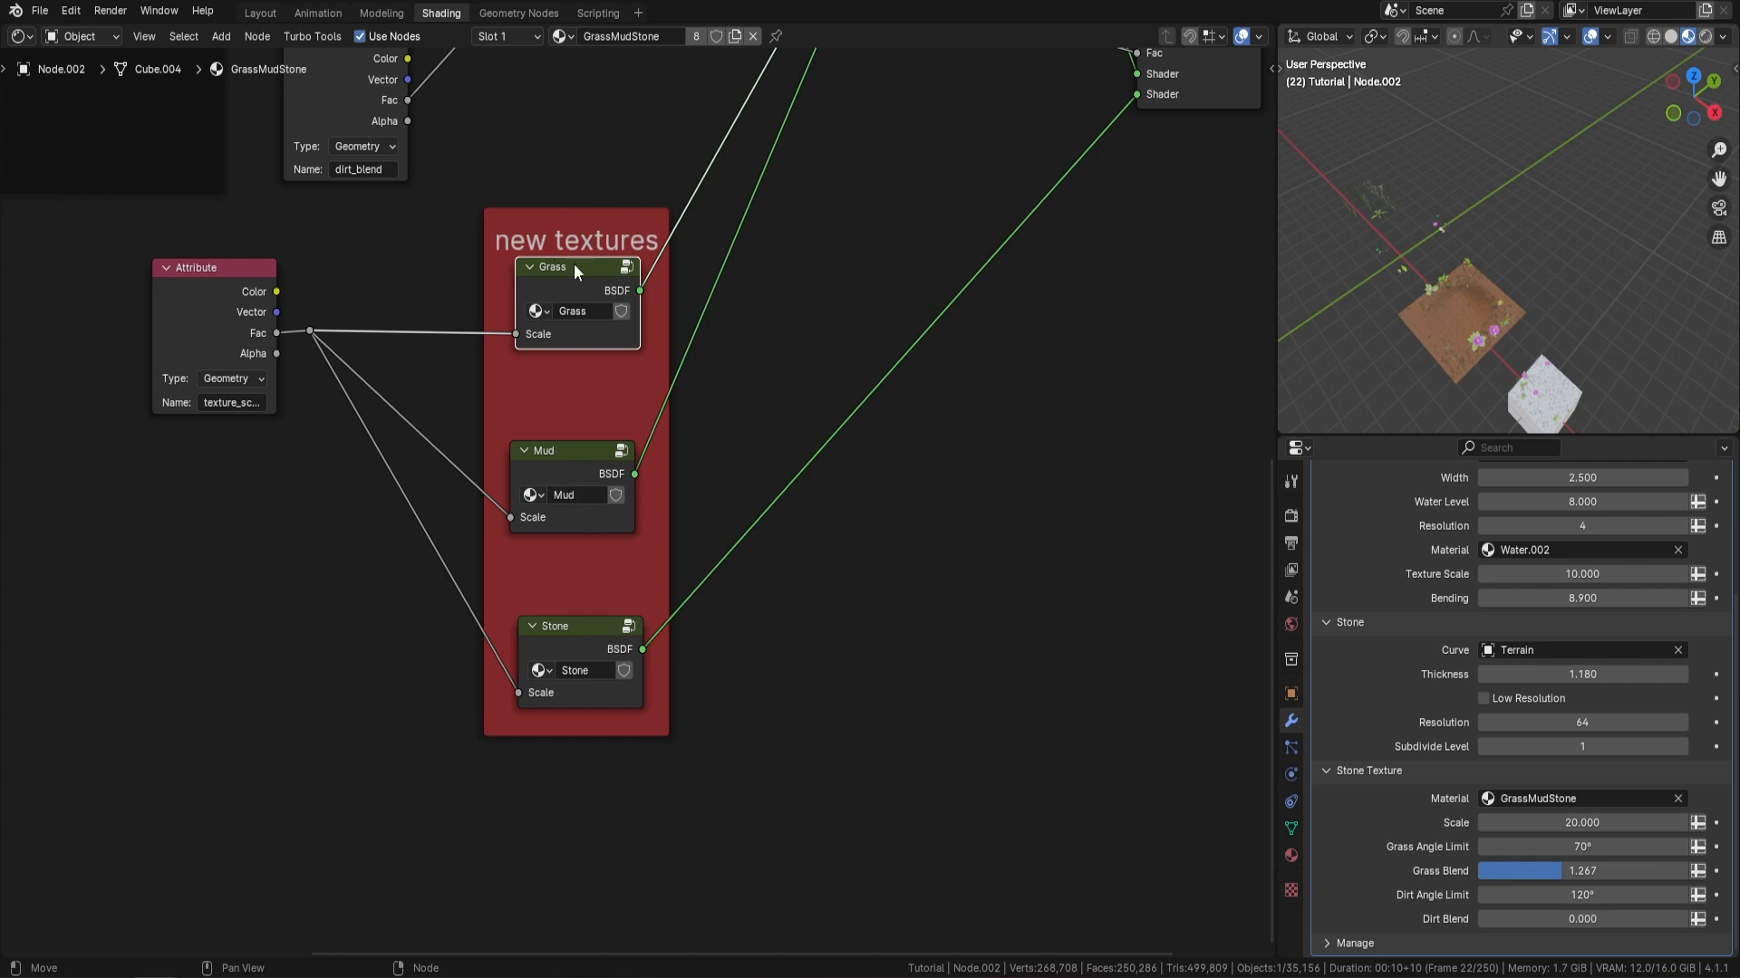
{"action": "key", "text": "Tab"}
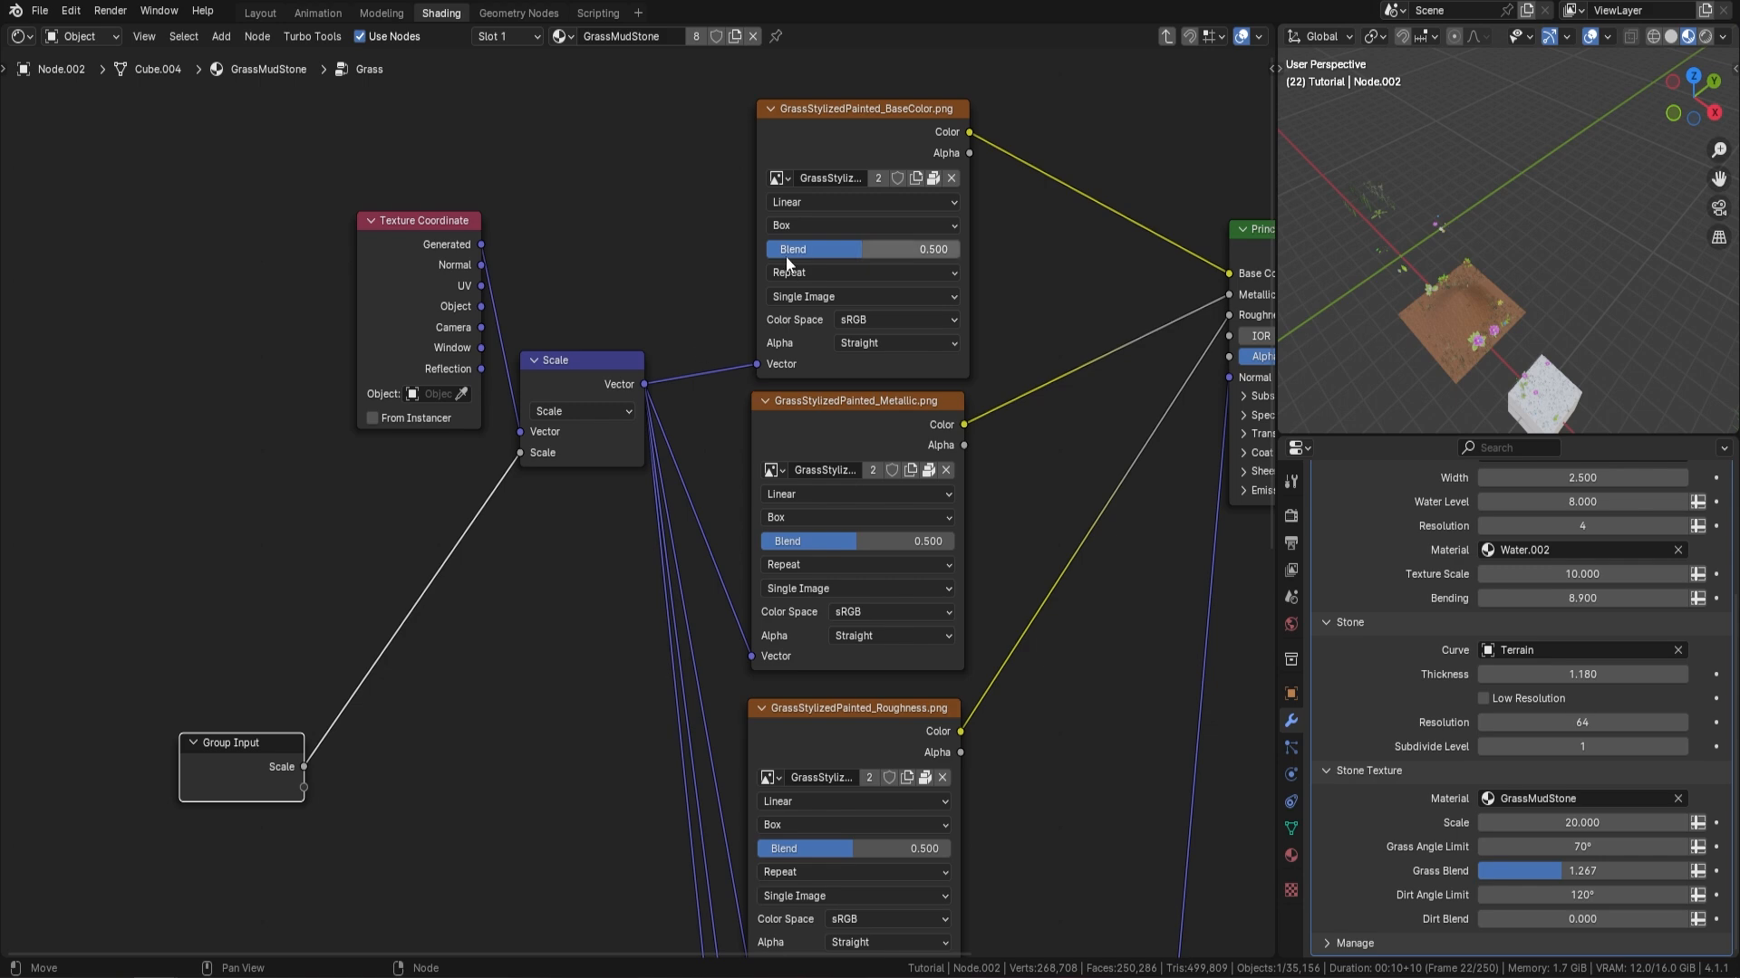
{"action": "key", "text": "Home"}
{"action": "scroll", "coordinate": [678, 214], "scroll_direction": "up", "scroll_amount": 1}
{"action": "scroll", "coordinate": [562, 237], "scroll_direction": "up", "scroll_amount": 2}
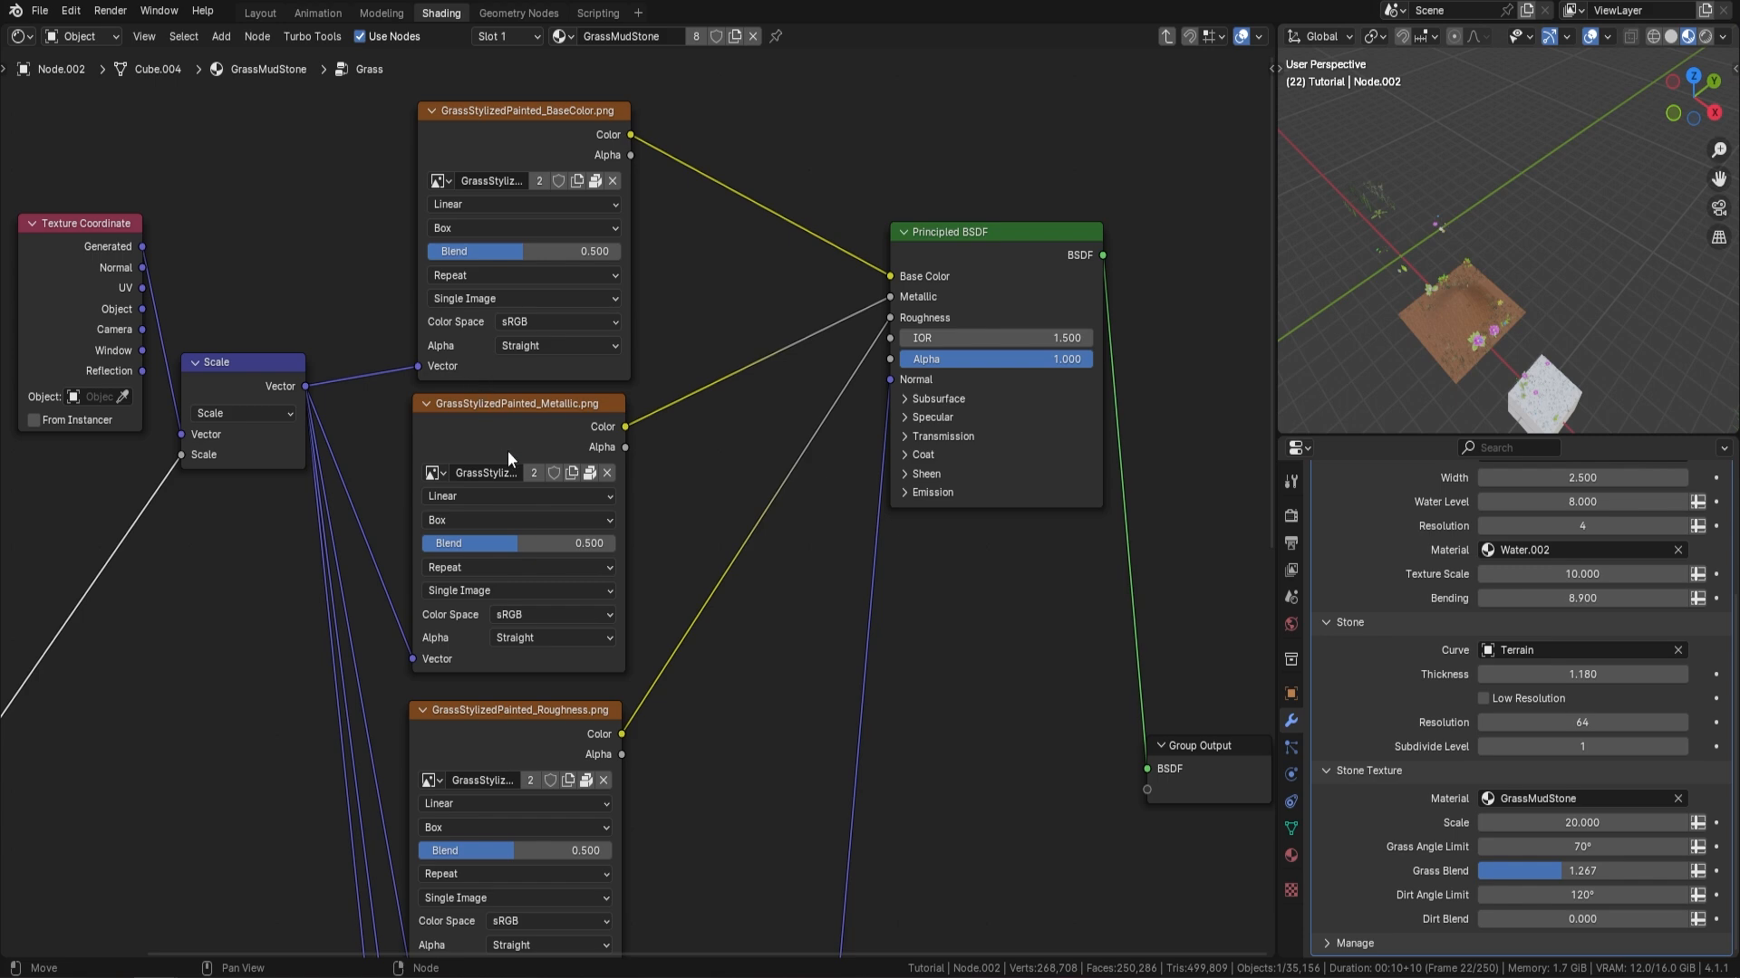
{"action": "scroll", "coordinate": [507, 450], "scroll_direction": "down", "scroll_amount": 2}
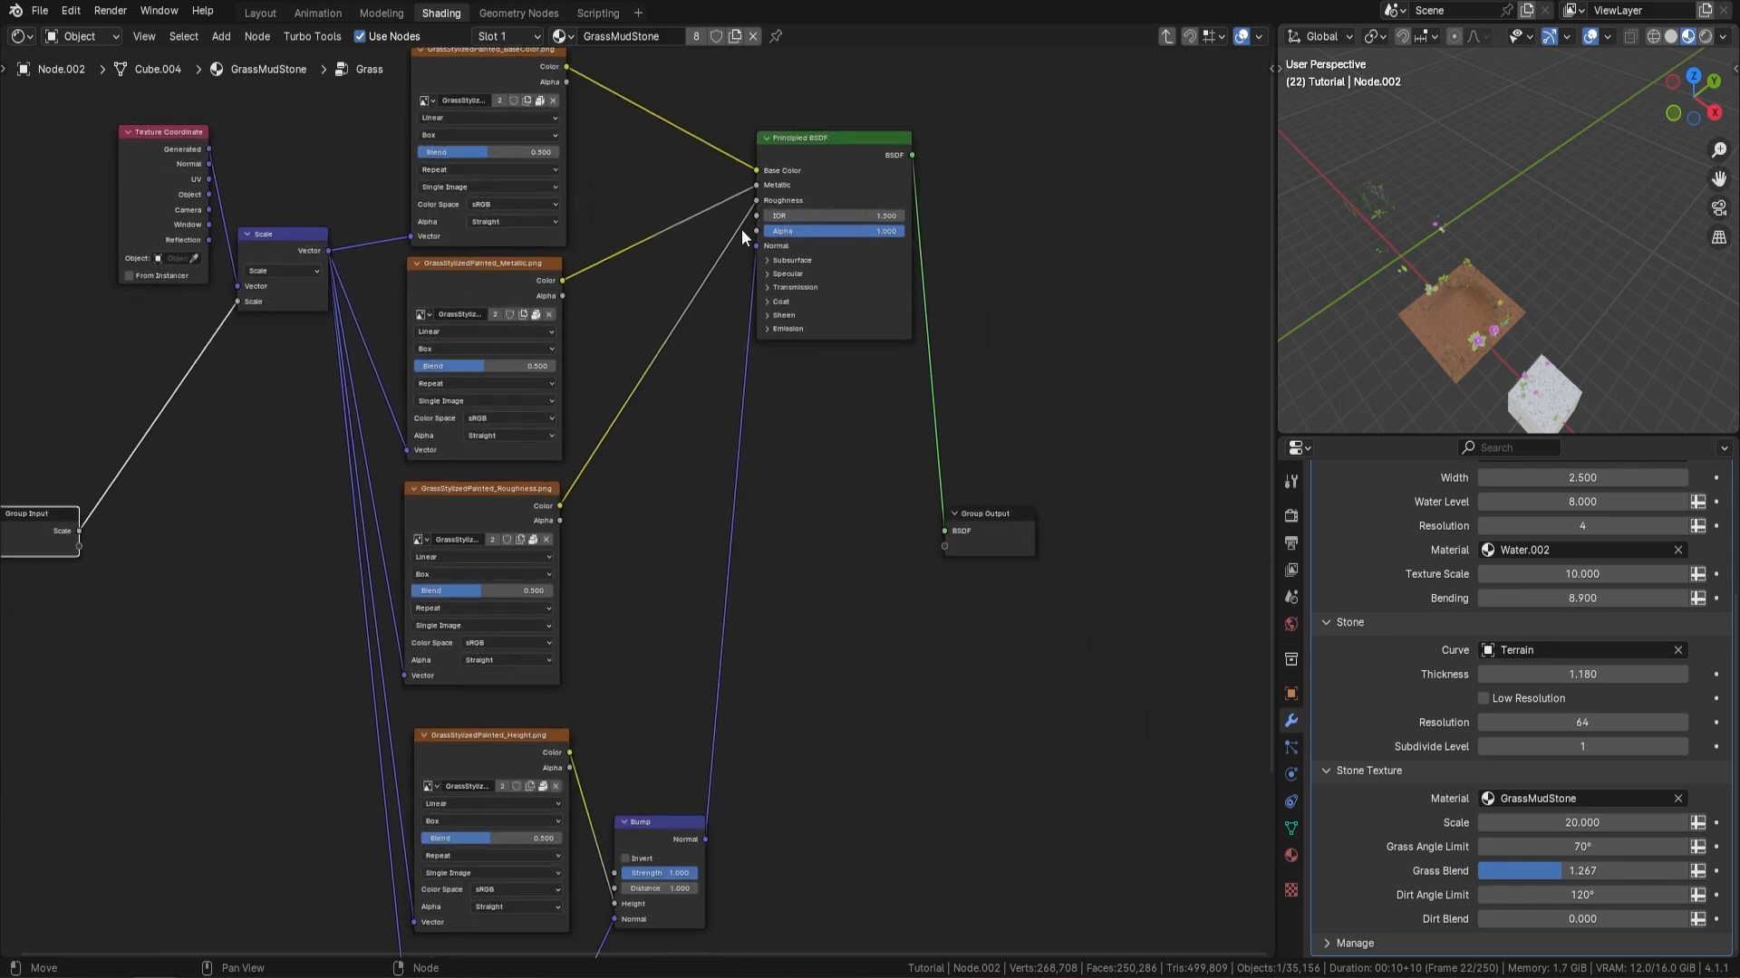
{"action": "scroll", "coordinate": [766, 352], "scroll_direction": "down", "scroll_amount": 2, "text": "shift"}
{"action": "scroll", "coordinate": [752, 467], "scroll_direction": "down", "scroll_amount": 1}
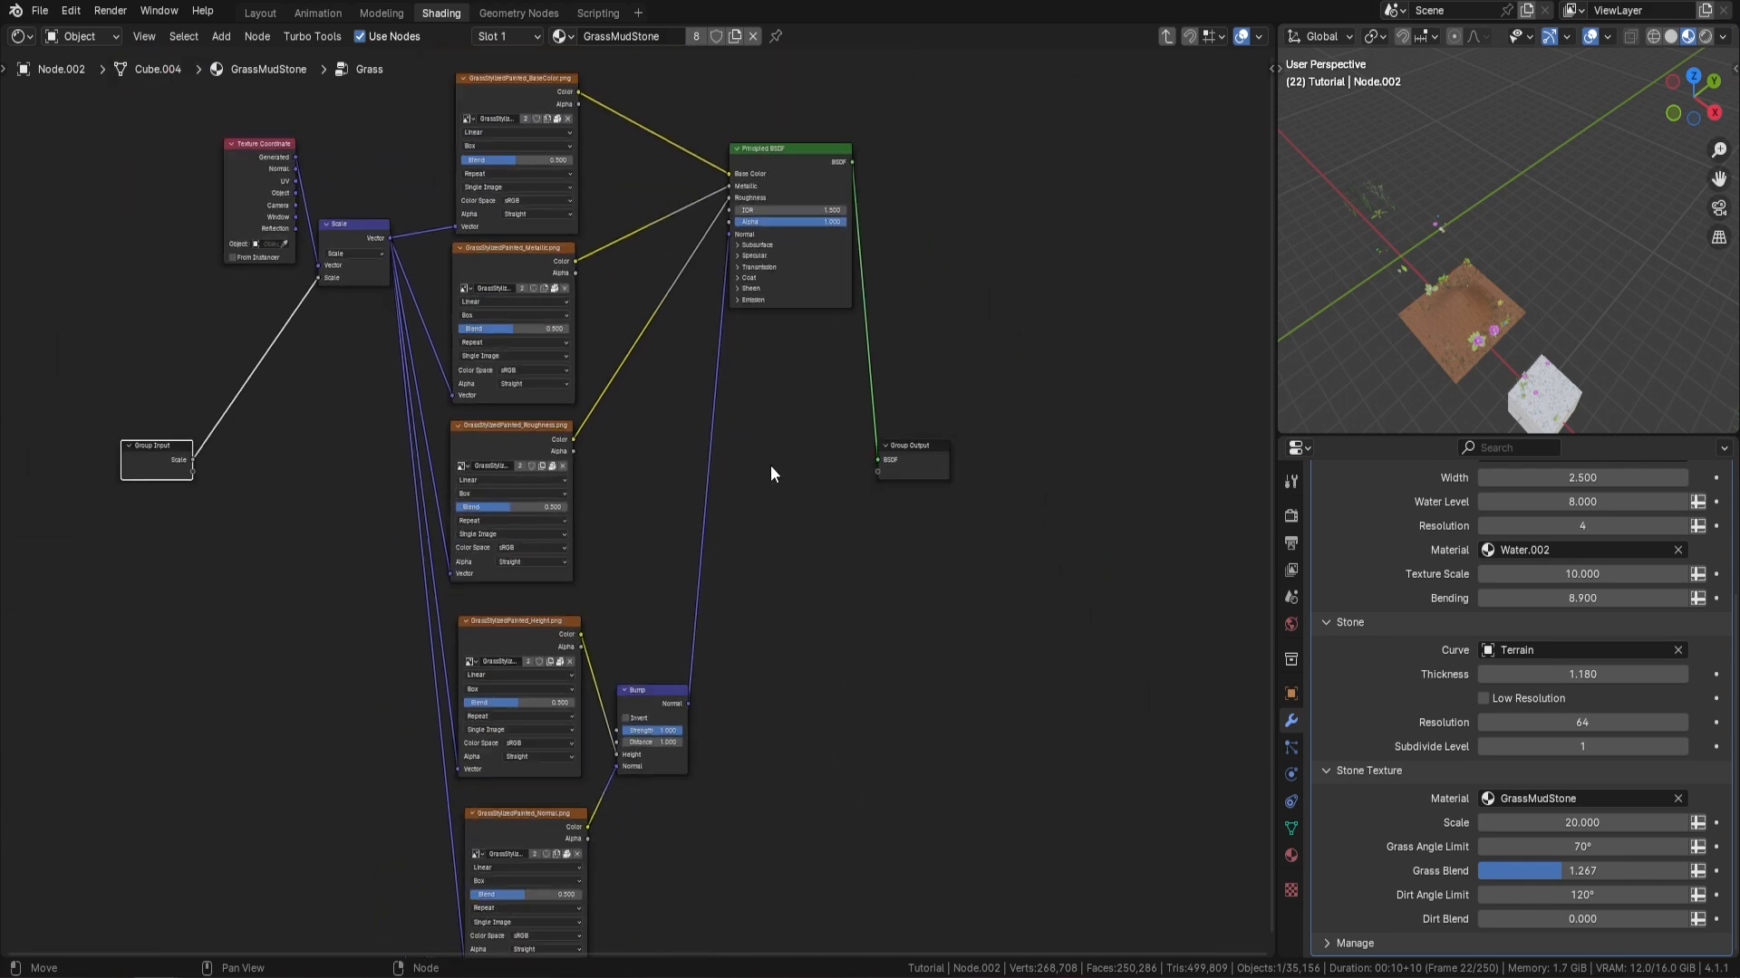
Examine the Height and Normal textures feeding the Bump node, and leave the Grass node group
{"action": "middle_click_drag", "start_coordinate": [606, 605], "coordinate": [647, 432]}
{"action": "scroll", "coordinate": [629, 442], "scroll_direction": "up", "scroll_amount": 7}
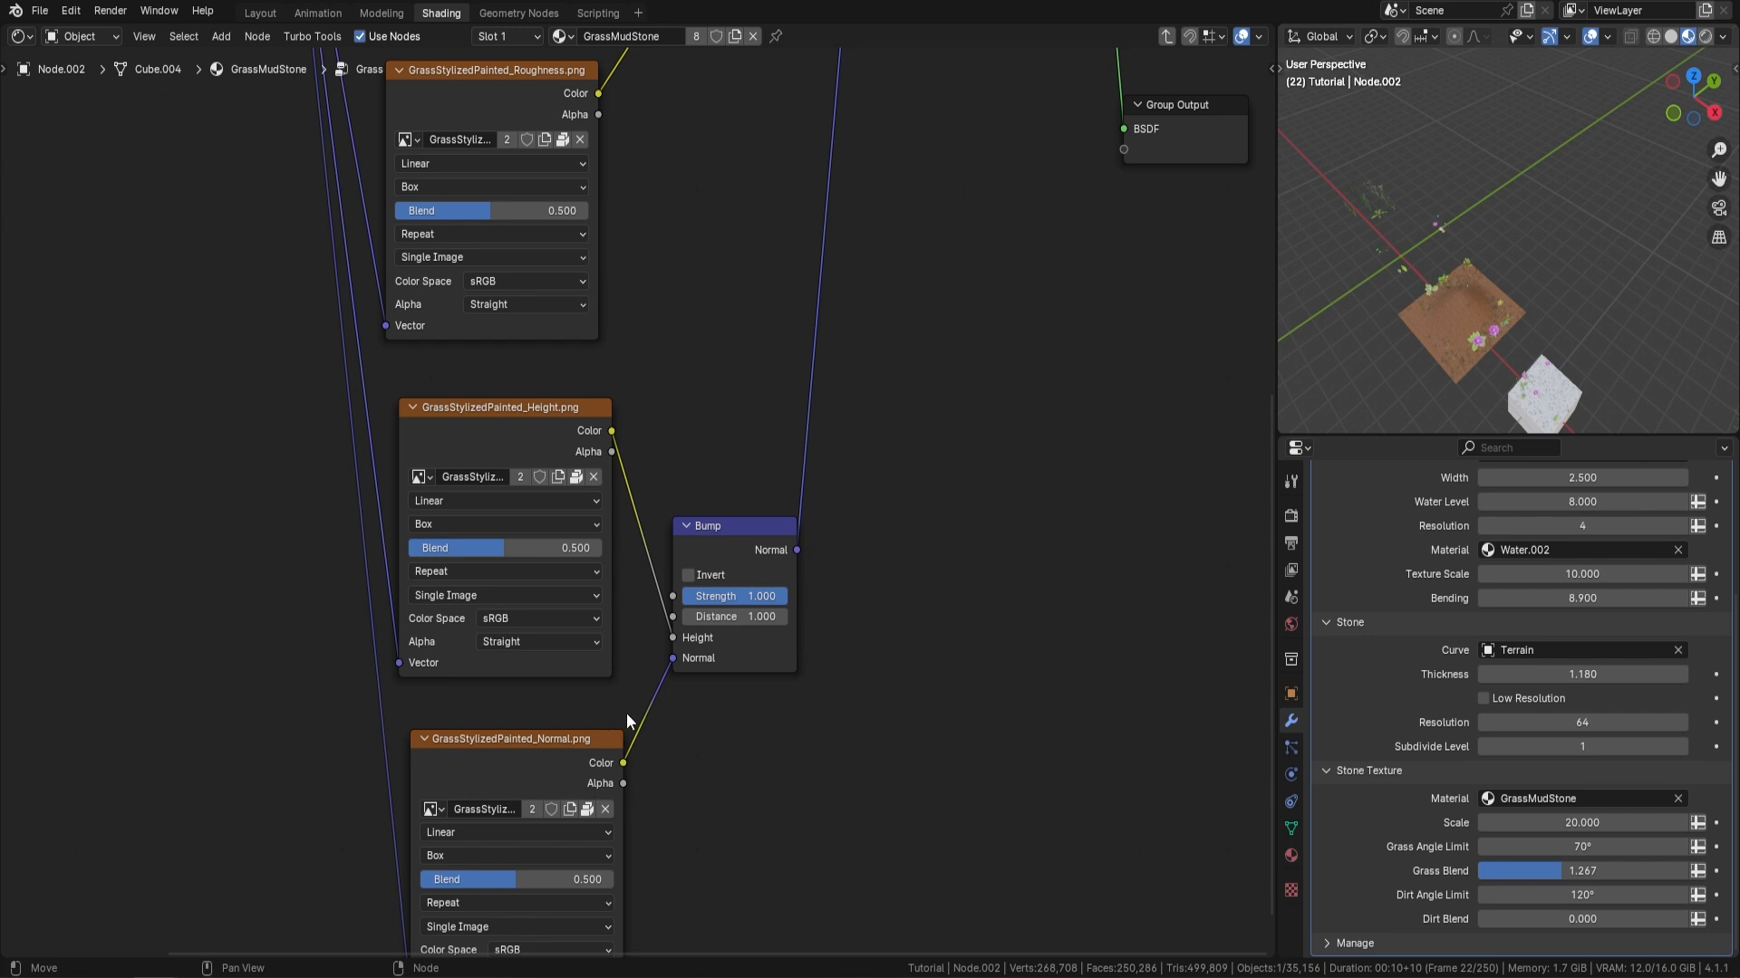
{"action": "scroll", "coordinate": [638, 400], "scroll_direction": "down", "scroll_amount": 3}
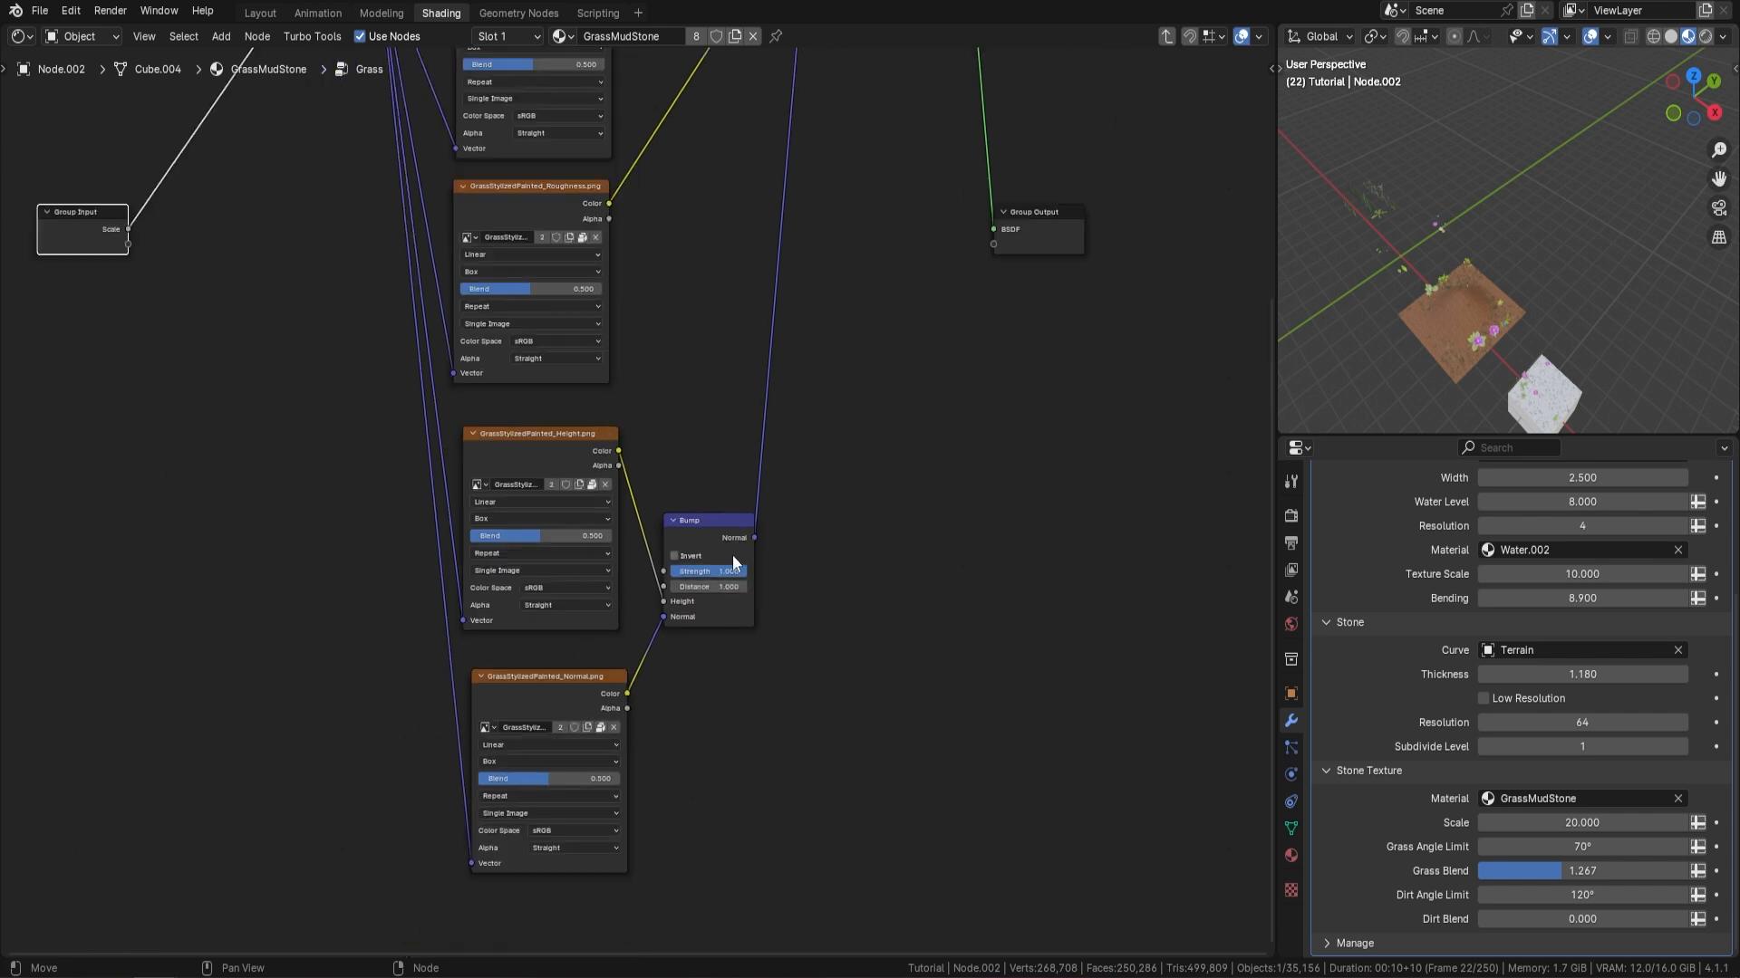
{"action": "scroll", "coordinate": [767, 483], "scroll_direction": "down", "scroll_amount": 5}
{"action": "middle_click_drag", "start_coordinate": [827, 312], "coordinate": [783, 527]}
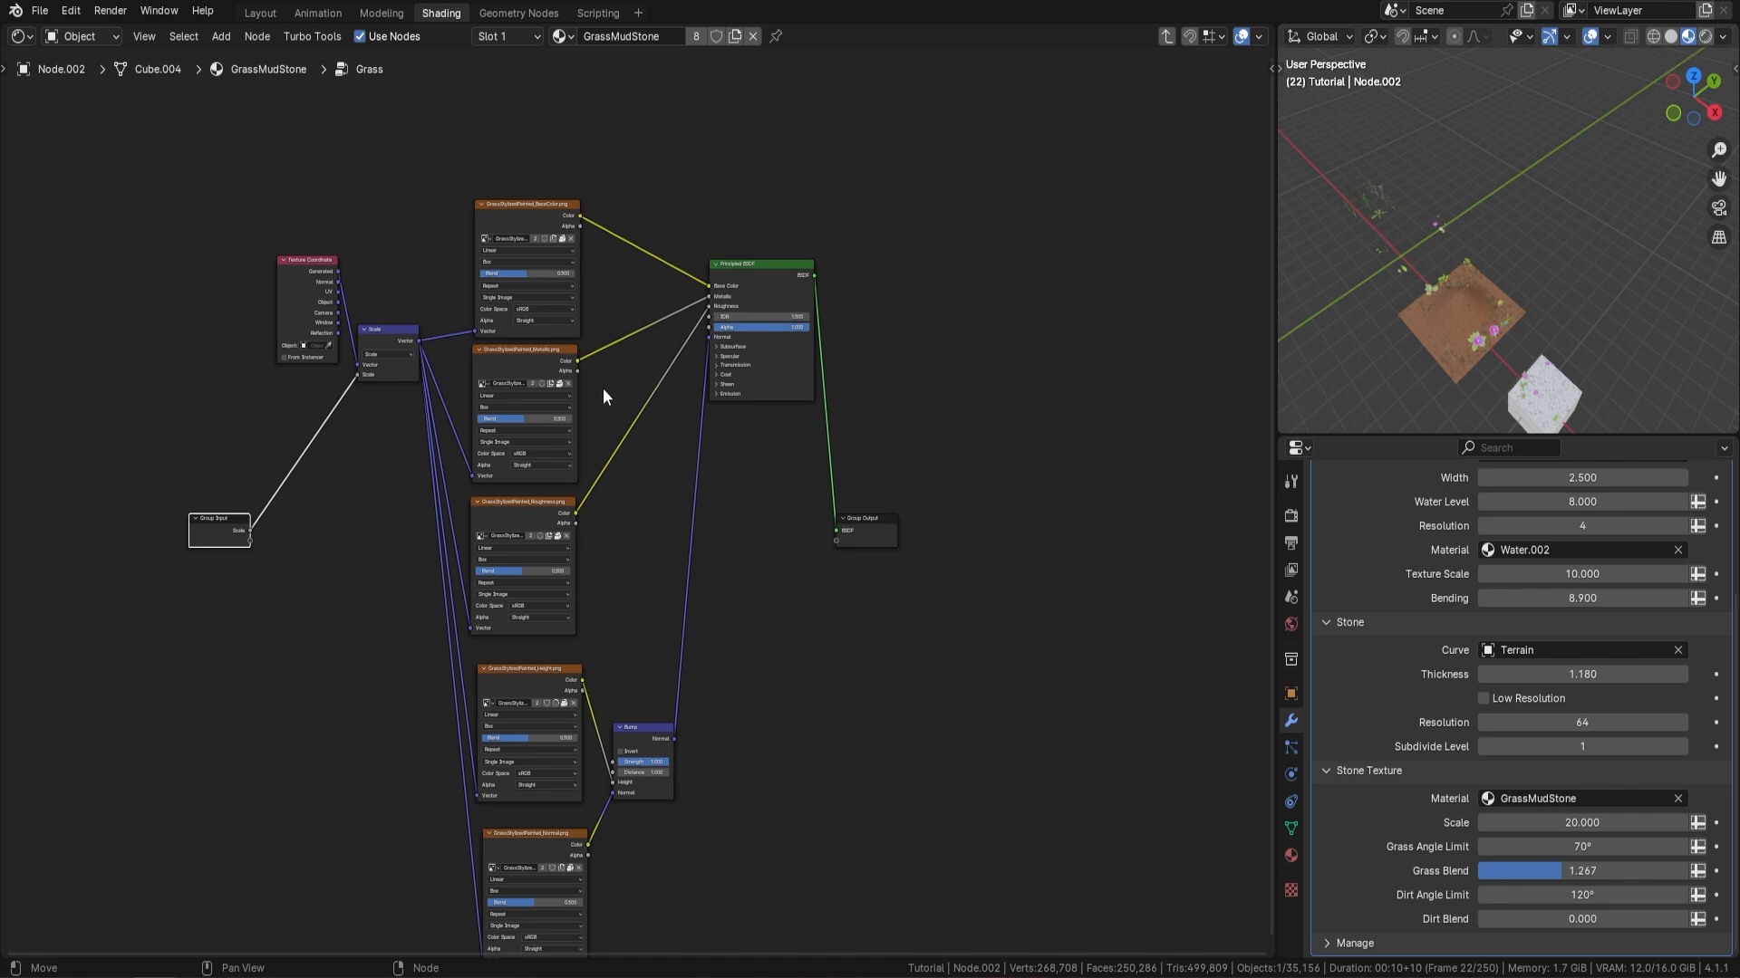
{"action": "key", "text": "Tab"}
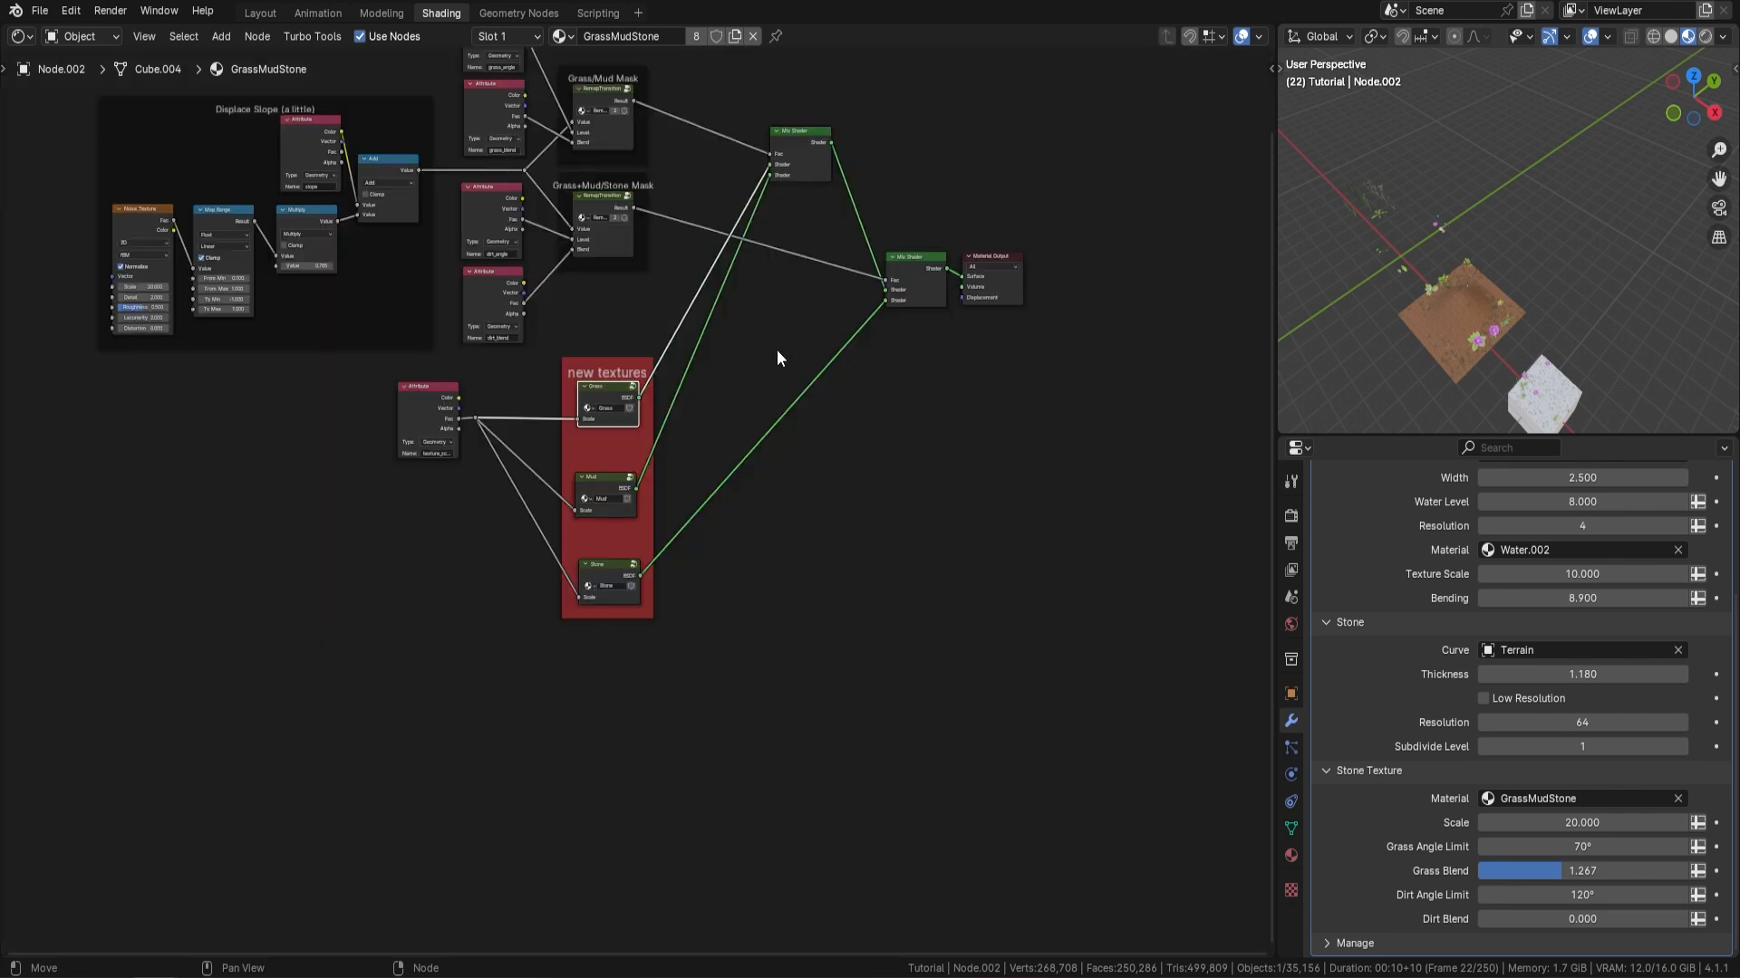
Return to the Modeling workspace in Object Mode and select the Terrain curve
{"action": "left_click", "coordinate": [381, 12]}
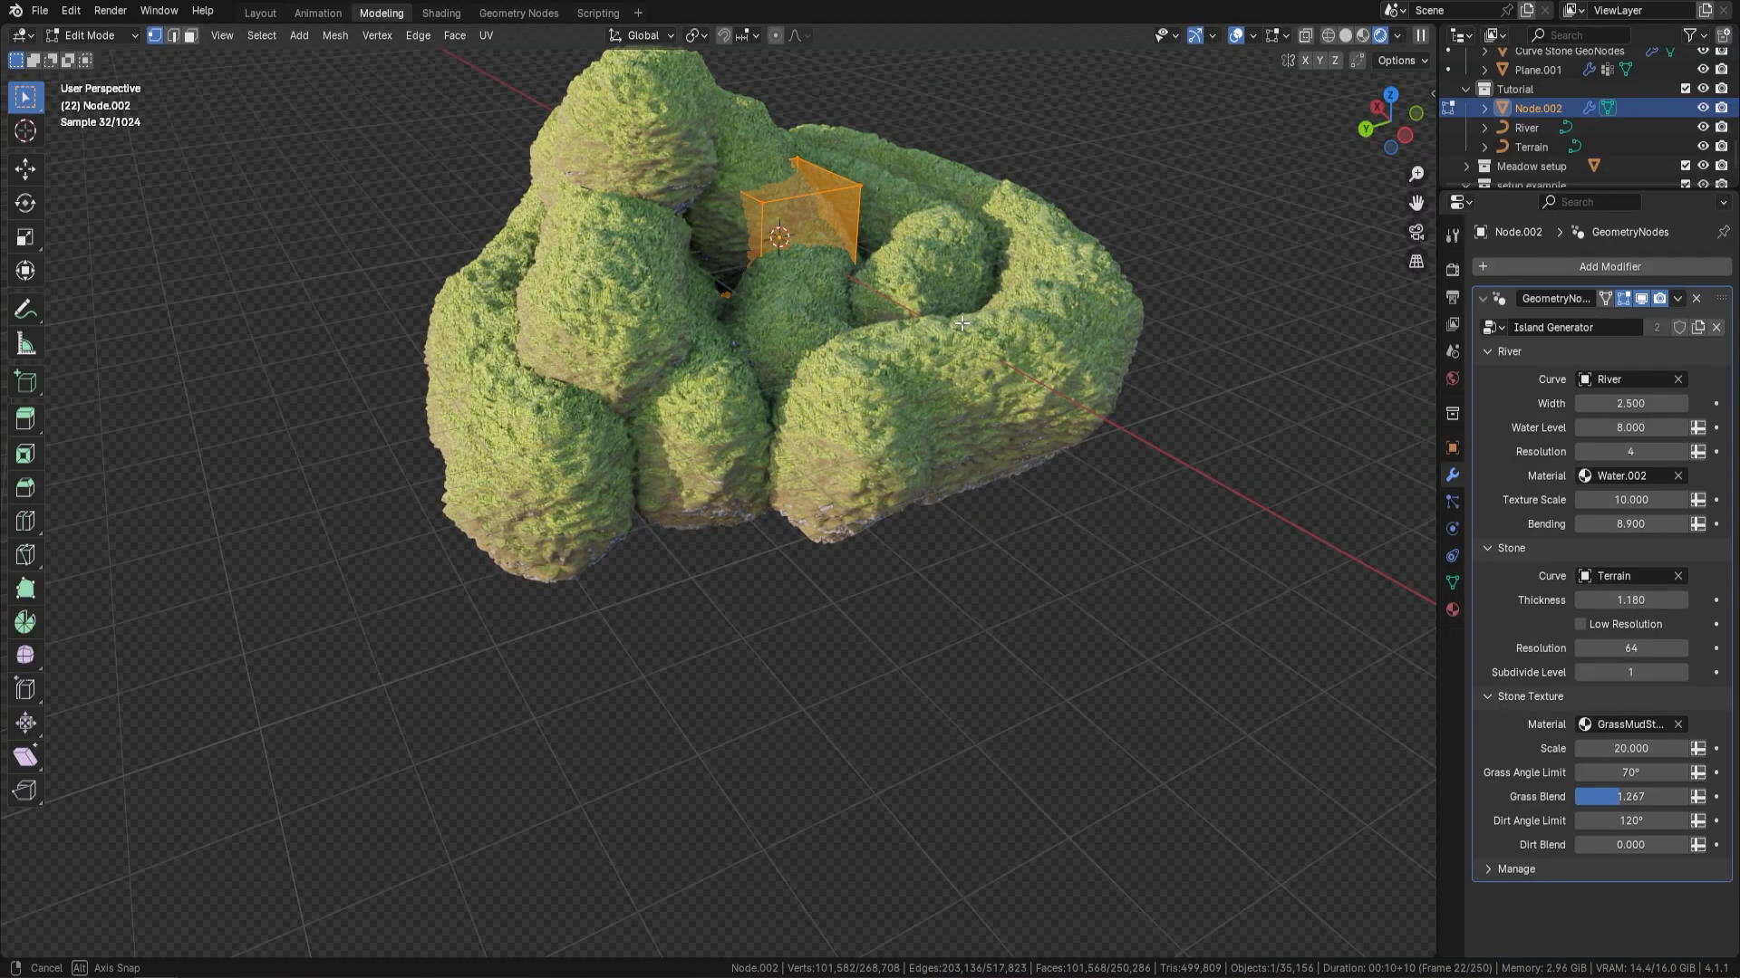
{"action": "mouse_move", "coordinate": [900, 389]}
{"action": "middle_mouse_down"}
{"action": "mouse_move", "coordinate": [884, 356]}
{"action": "mouse_move", "coordinate": [926, 356]}
{"action": "mouse_move", "coordinate": [892, 412]}
{"action": "middle_mouse_up"}
{"action": "key", "text": "Tab"}
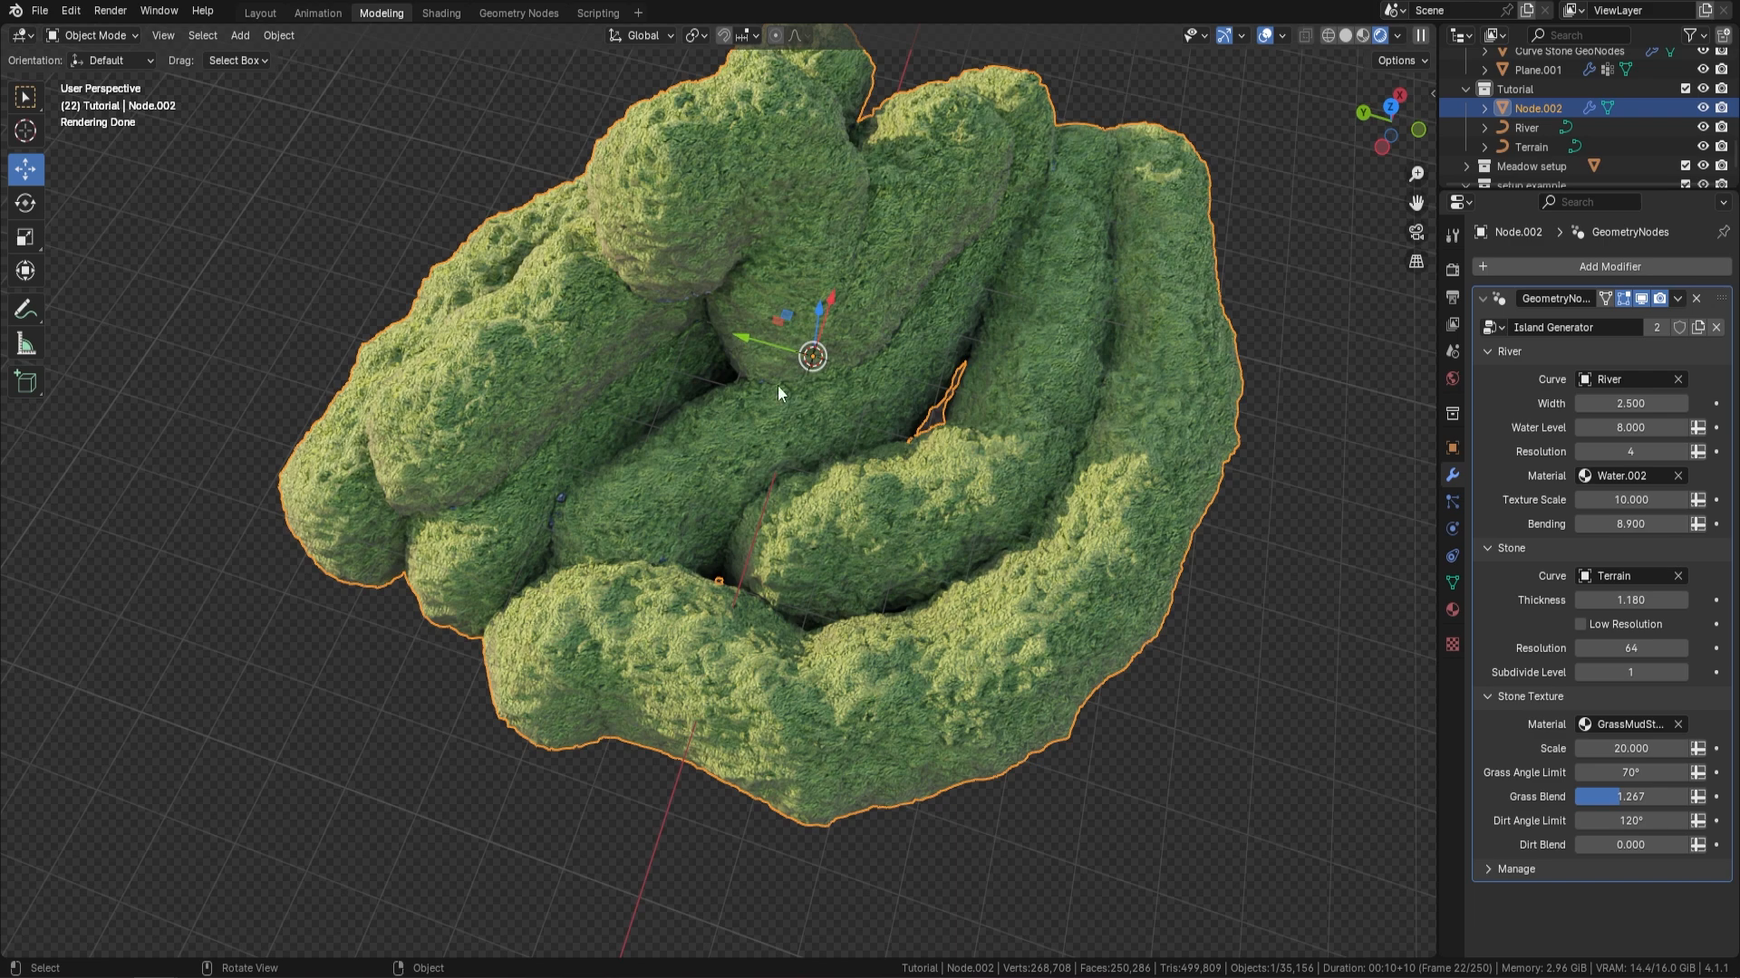
{"action": "left_click", "coordinate": [1531, 146]}
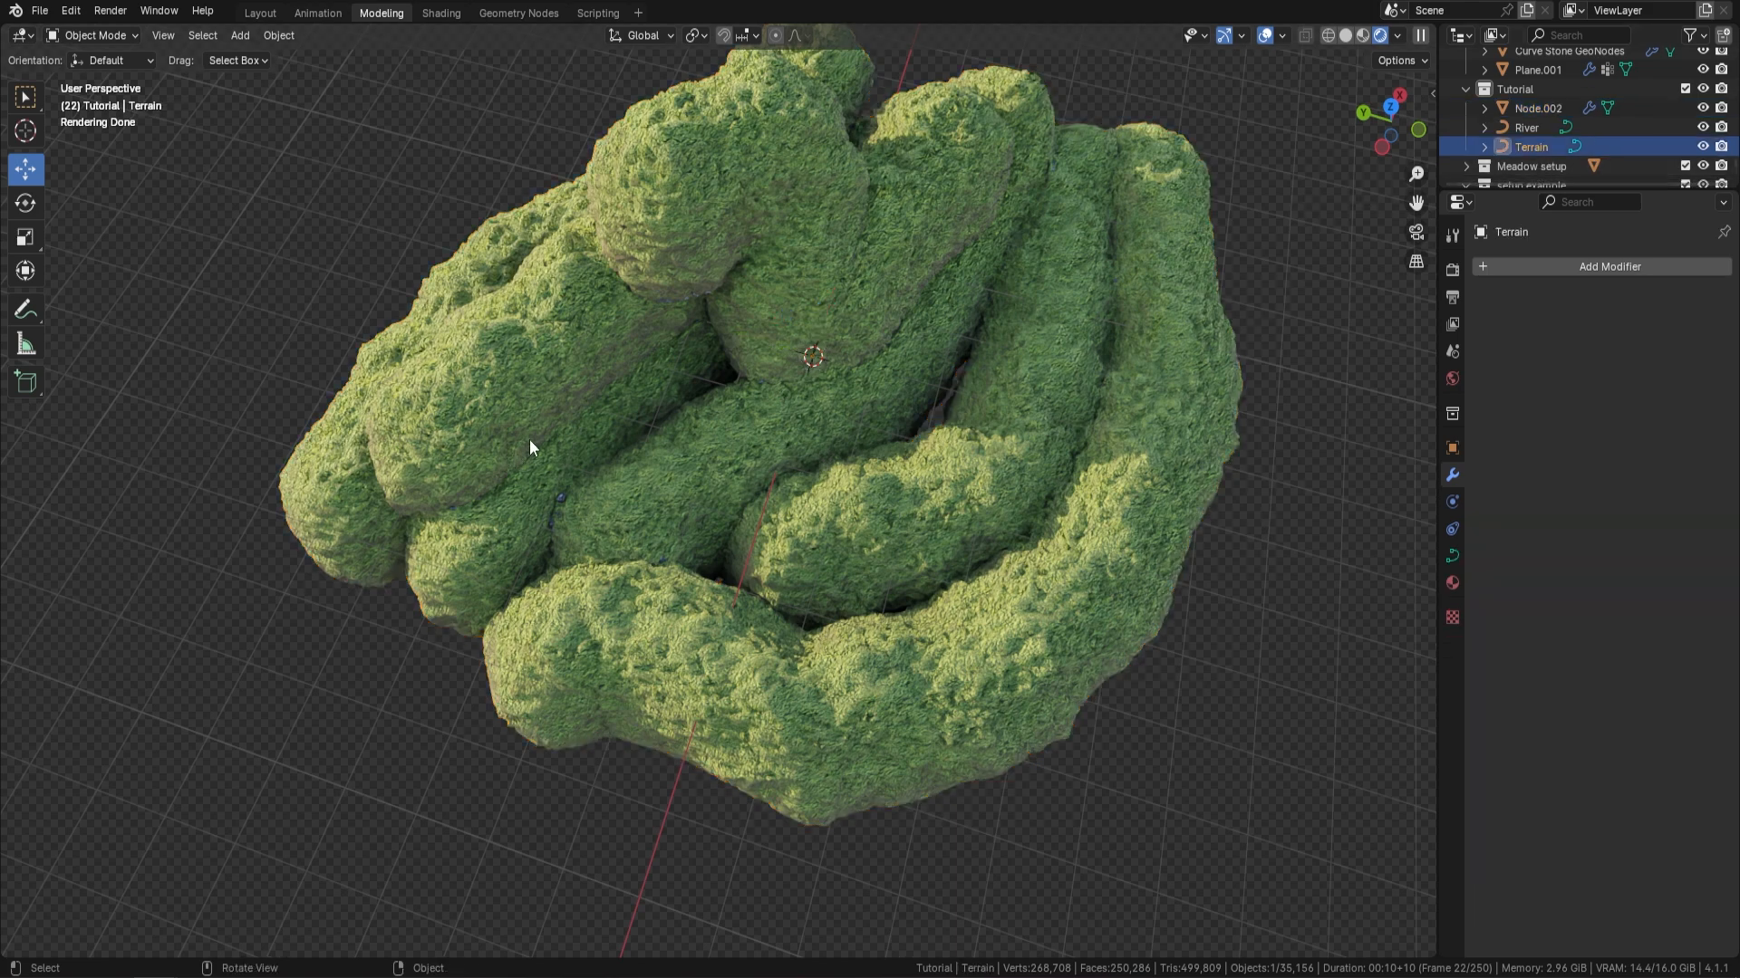
Edit the Terrain curve and draw four additional strokes across the upper surface of the island
{"action": "key", "text": "Tab"}
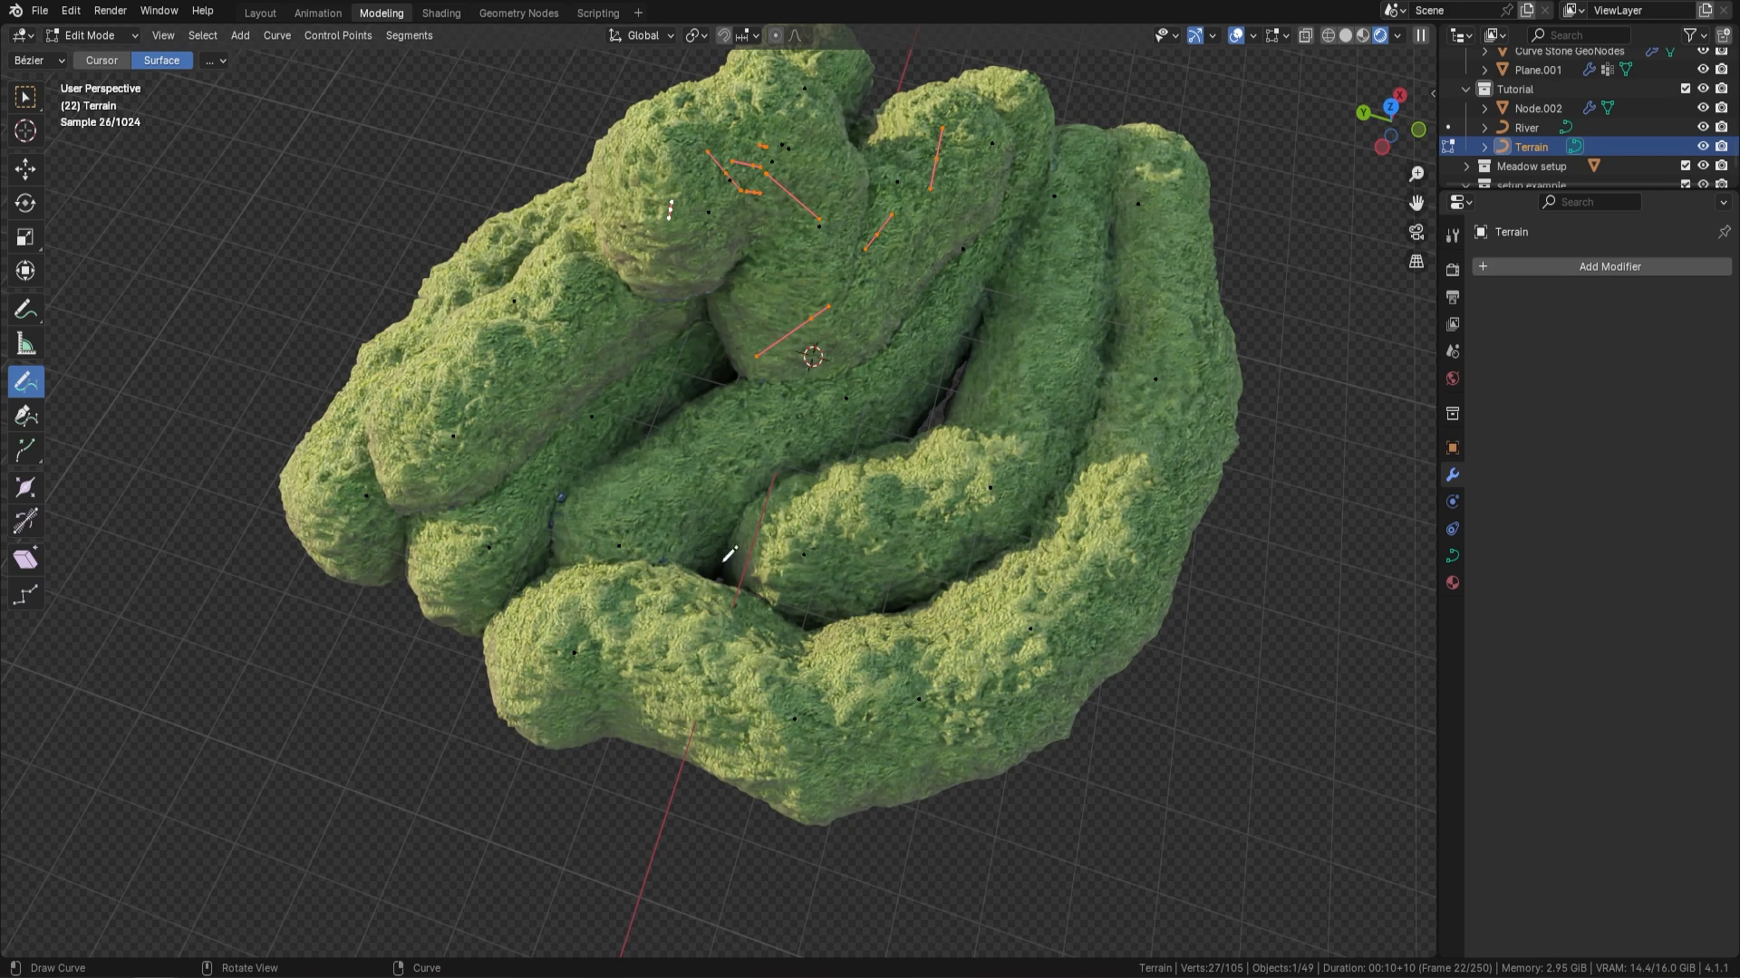
{"action": "mouse_move", "coordinate": [688, 546]}
{"action": "left_mouse_down"}
{"action": "mouse_move", "coordinate": [887, 573]}
{"action": "mouse_move", "coordinate": [1021, 542]}
{"action": "left_mouse_up"}
{"action": "left_click_drag", "start_coordinate": [851, 443], "coordinate": [978, 340]}
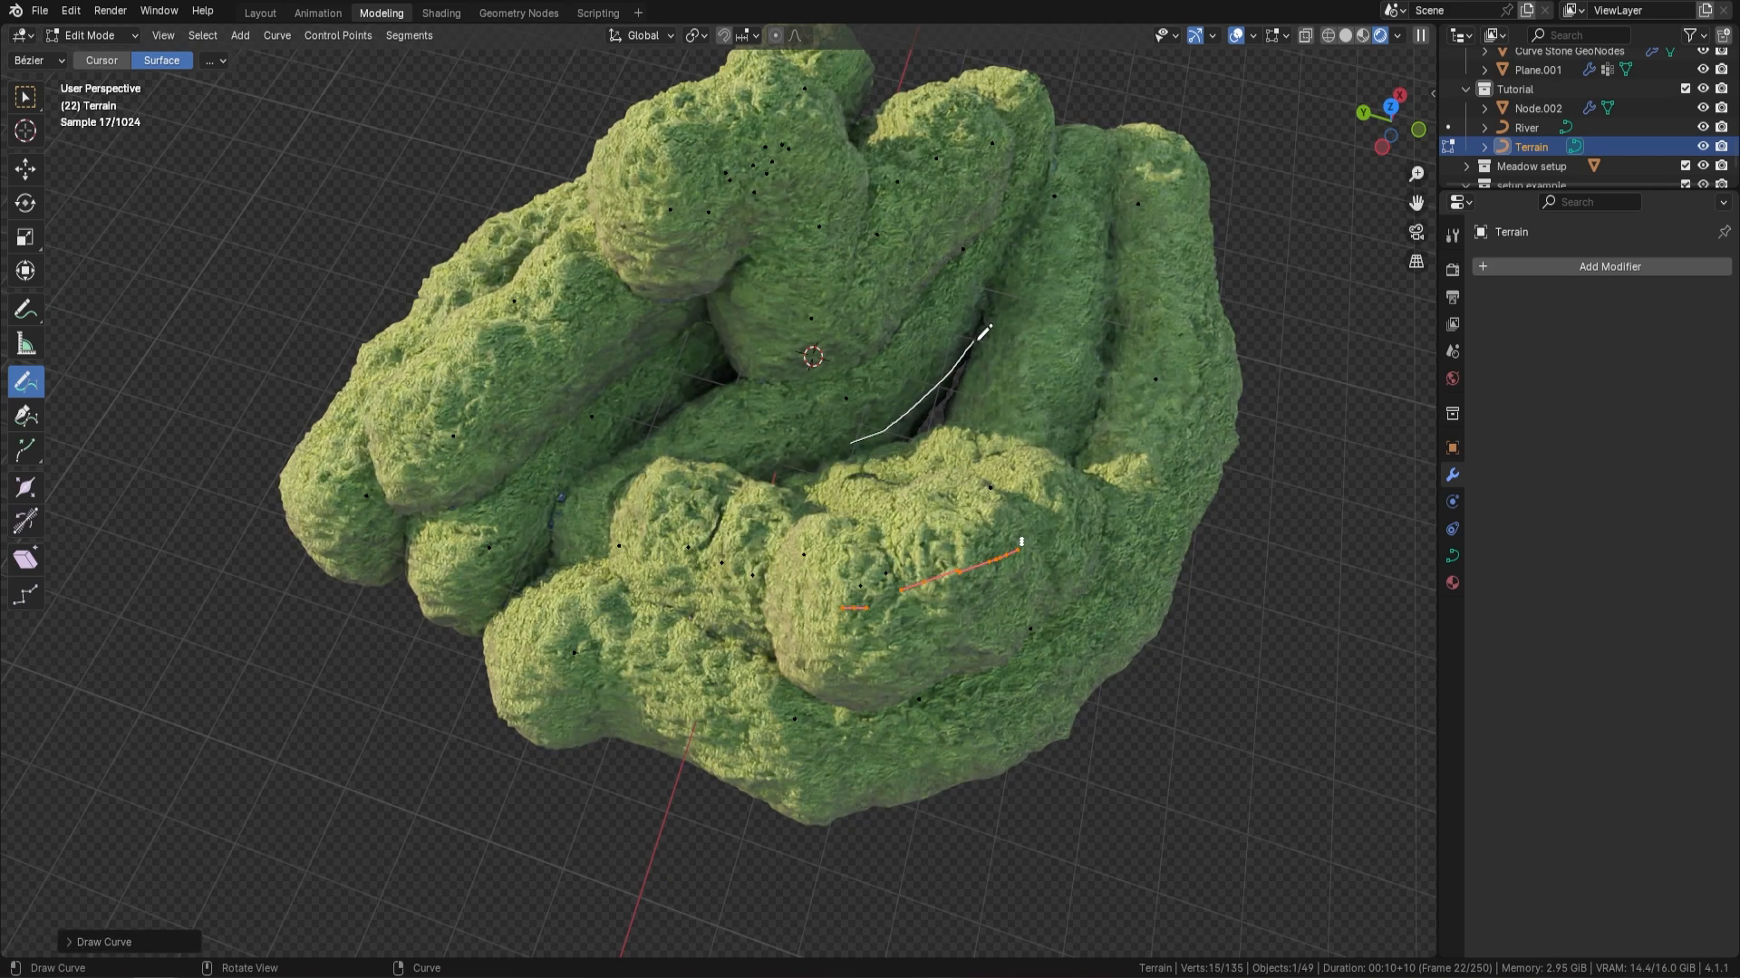
{"action": "left_click_drag", "start_coordinate": [684, 410], "coordinate": [747, 331]}
{"action": "left_click_drag", "start_coordinate": [536, 578], "coordinate": [600, 447]}
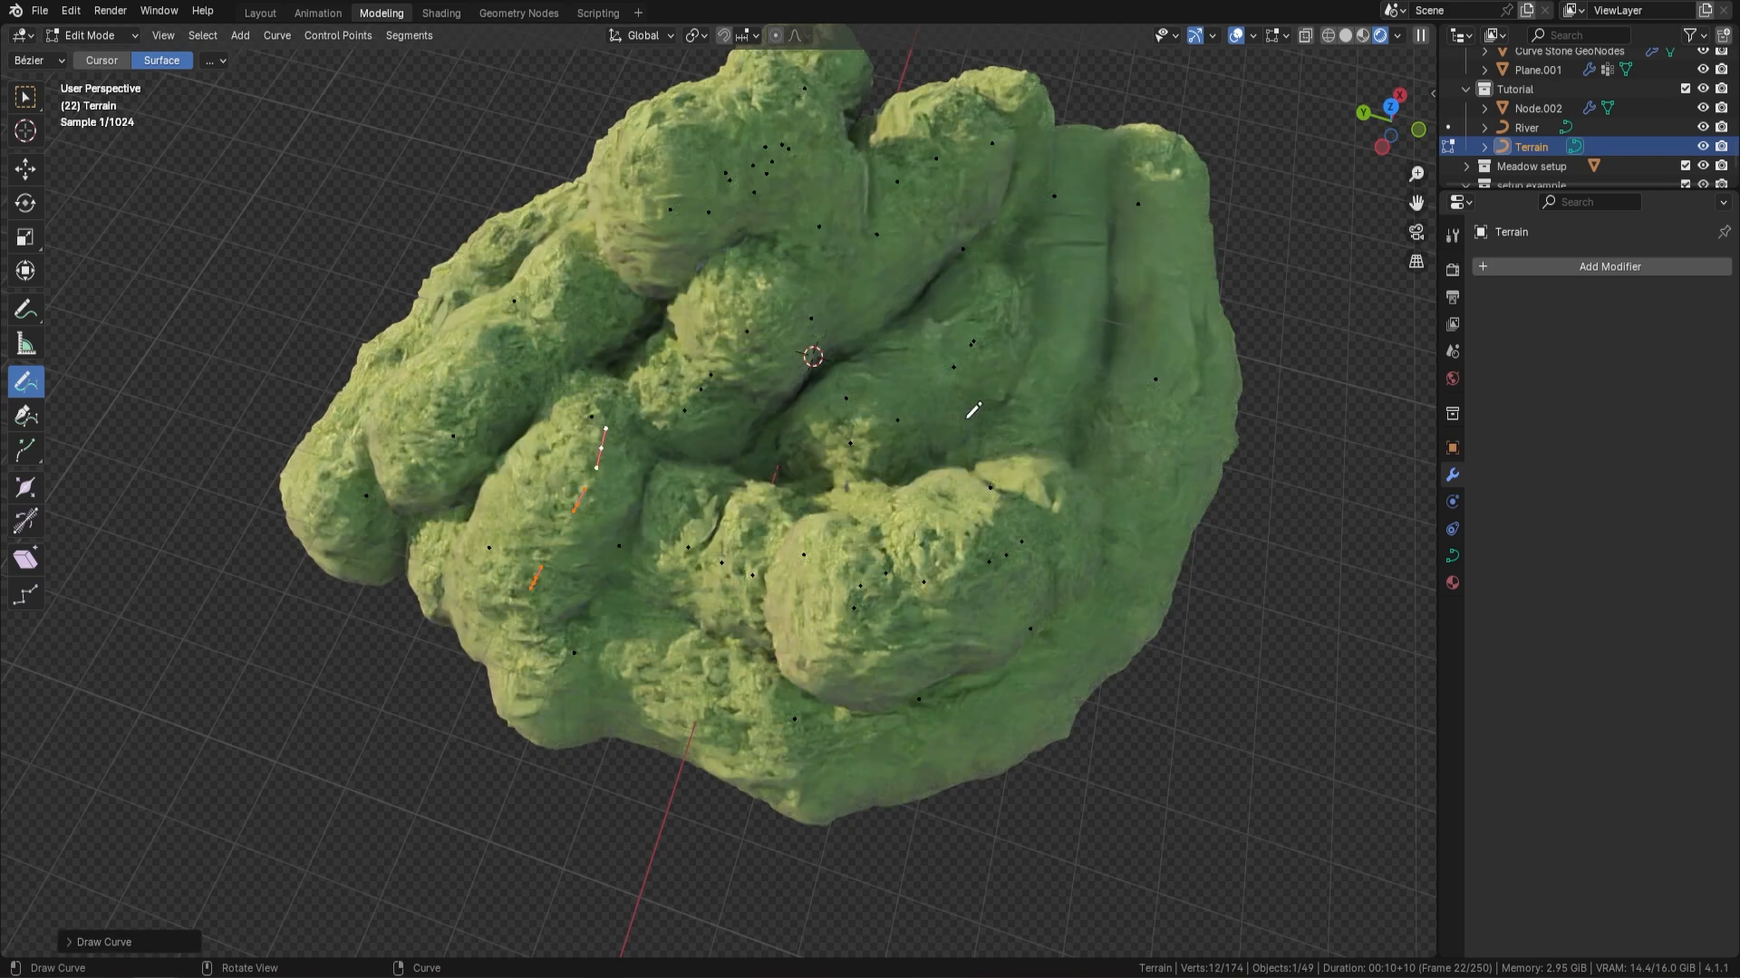
Draw further Terrain strokes on the underside of the island to build up its base, and return to Object Mode
{"action": "middle_click_drag", "start_coordinate": [973, 410], "coordinate": [895, 381]}
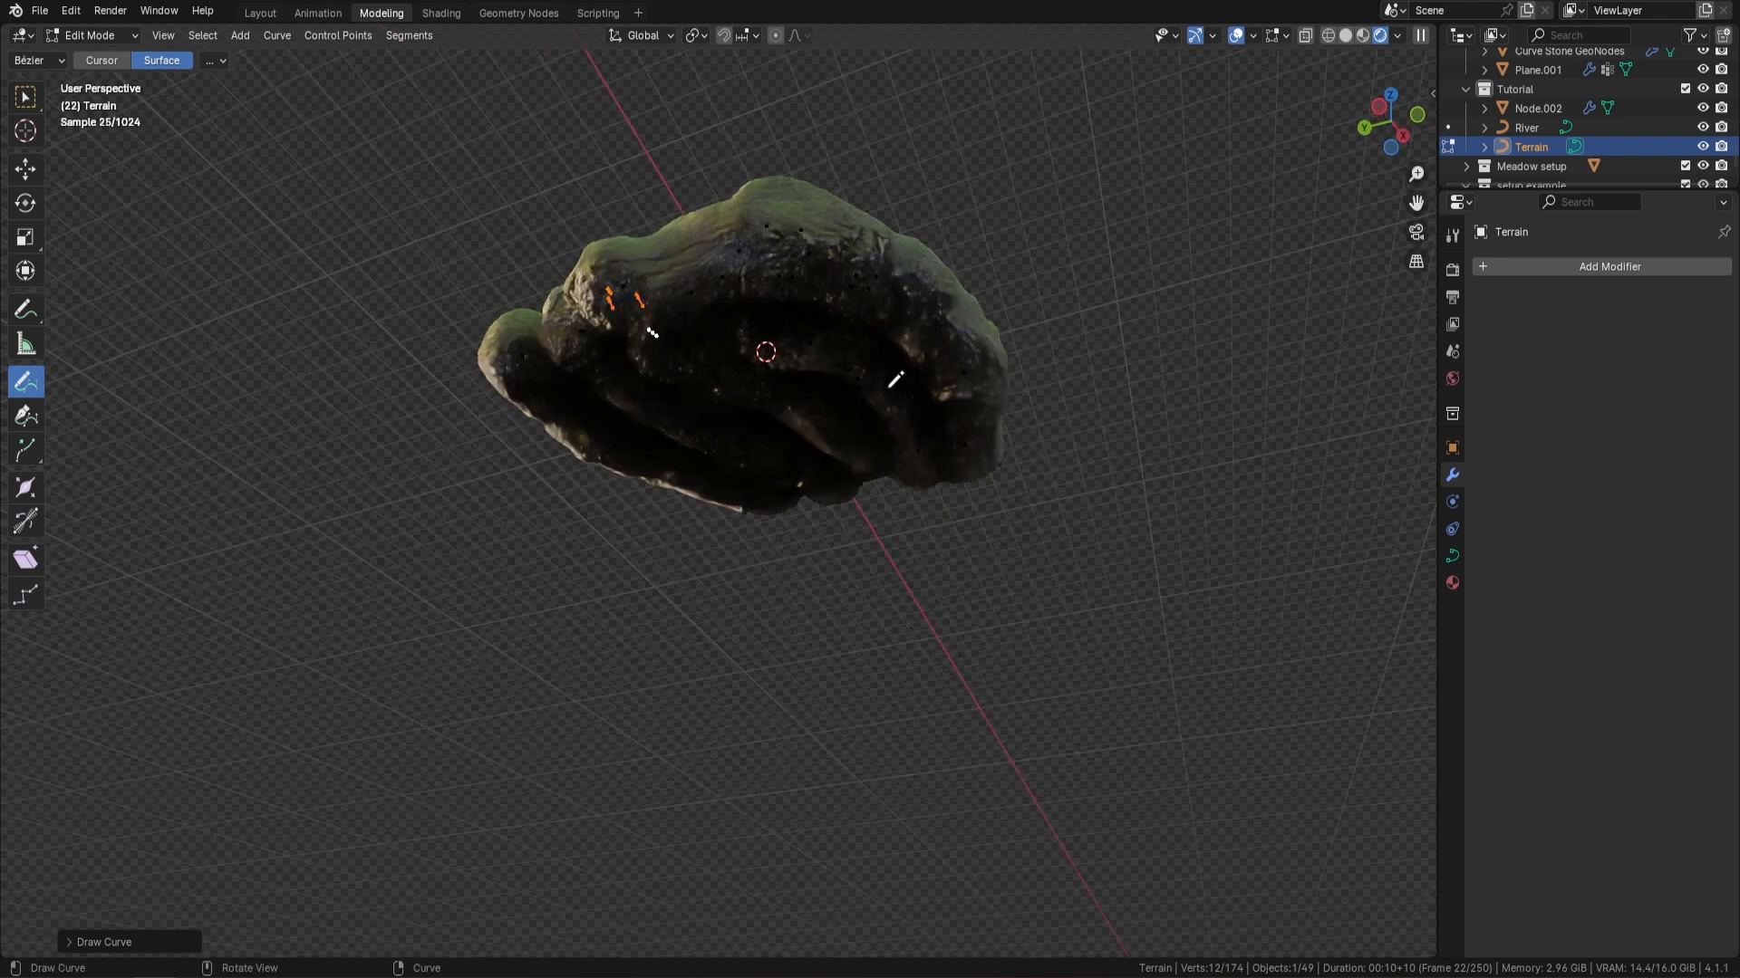
{"action": "mouse_move", "coordinate": [893, 376]}
{"action": "left_mouse_down"}
{"action": "mouse_move", "coordinate": [735, 303]}
{"action": "mouse_move", "coordinate": [777, 497]}
{"action": "mouse_move", "coordinate": [861, 388]}
{"action": "mouse_move", "coordinate": [777, 435]}
{"action": "left_mouse_up"}
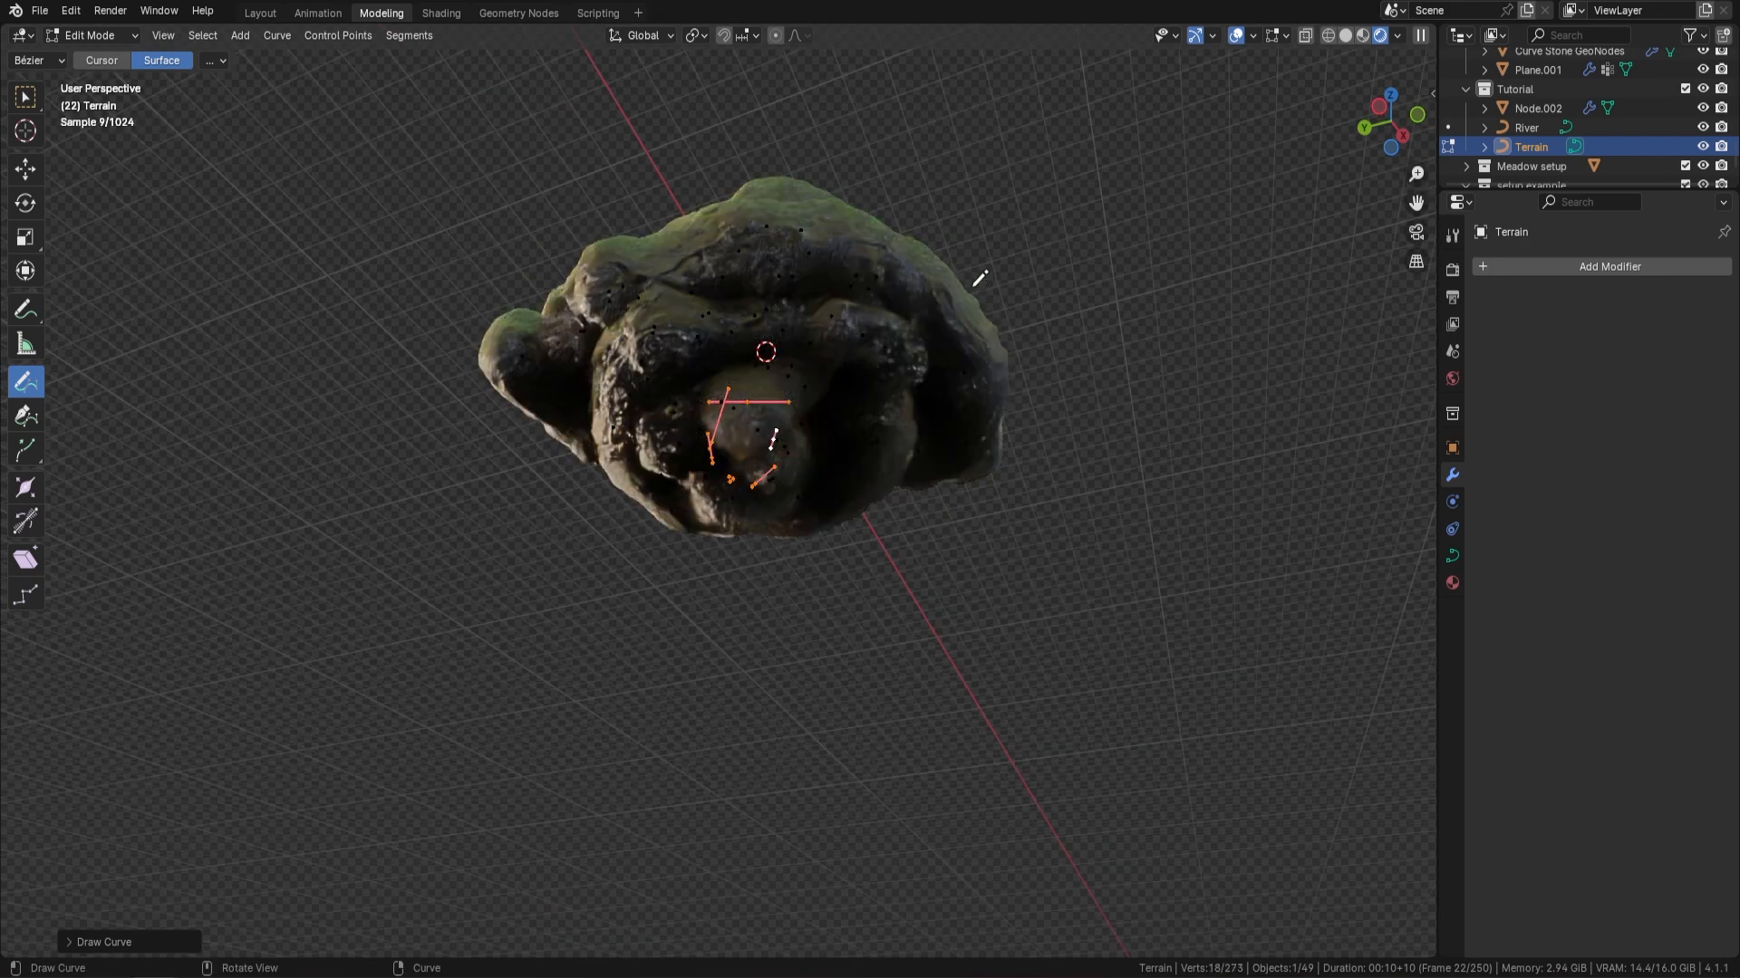
{"action": "middle_click_drag", "start_coordinate": [974, 286], "coordinate": [959, 399]}
{"action": "middle_click_drag", "start_coordinate": [847, 457], "coordinate": [838, 417]}
{"action": "left_click_drag", "start_coordinate": [678, 415], "coordinate": [1032, 392]}
{"action": "mouse_move", "coordinate": [1033, 392]}
{"action": "middle_mouse_down"}
{"action": "mouse_move", "coordinate": [1114, 384]}
{"action": "mouse_move", "coordinate": [931, 416]}
{"action": "mouse_move", "coordinate": [979, 423]}
{"action": "middle_mouse_up"}
{"action": "scroll", "coordinate": [933, 415], "scroll_direction": "up", "scroll_amount": 4}
{"action": "scroll", "coordinate": [883, 363], "scroll_direction": "down", "scroll_amount": 4}
{"action": "middle_click_drag", "start_coordinate": [955, 288], "coordinate": [927, 324]}
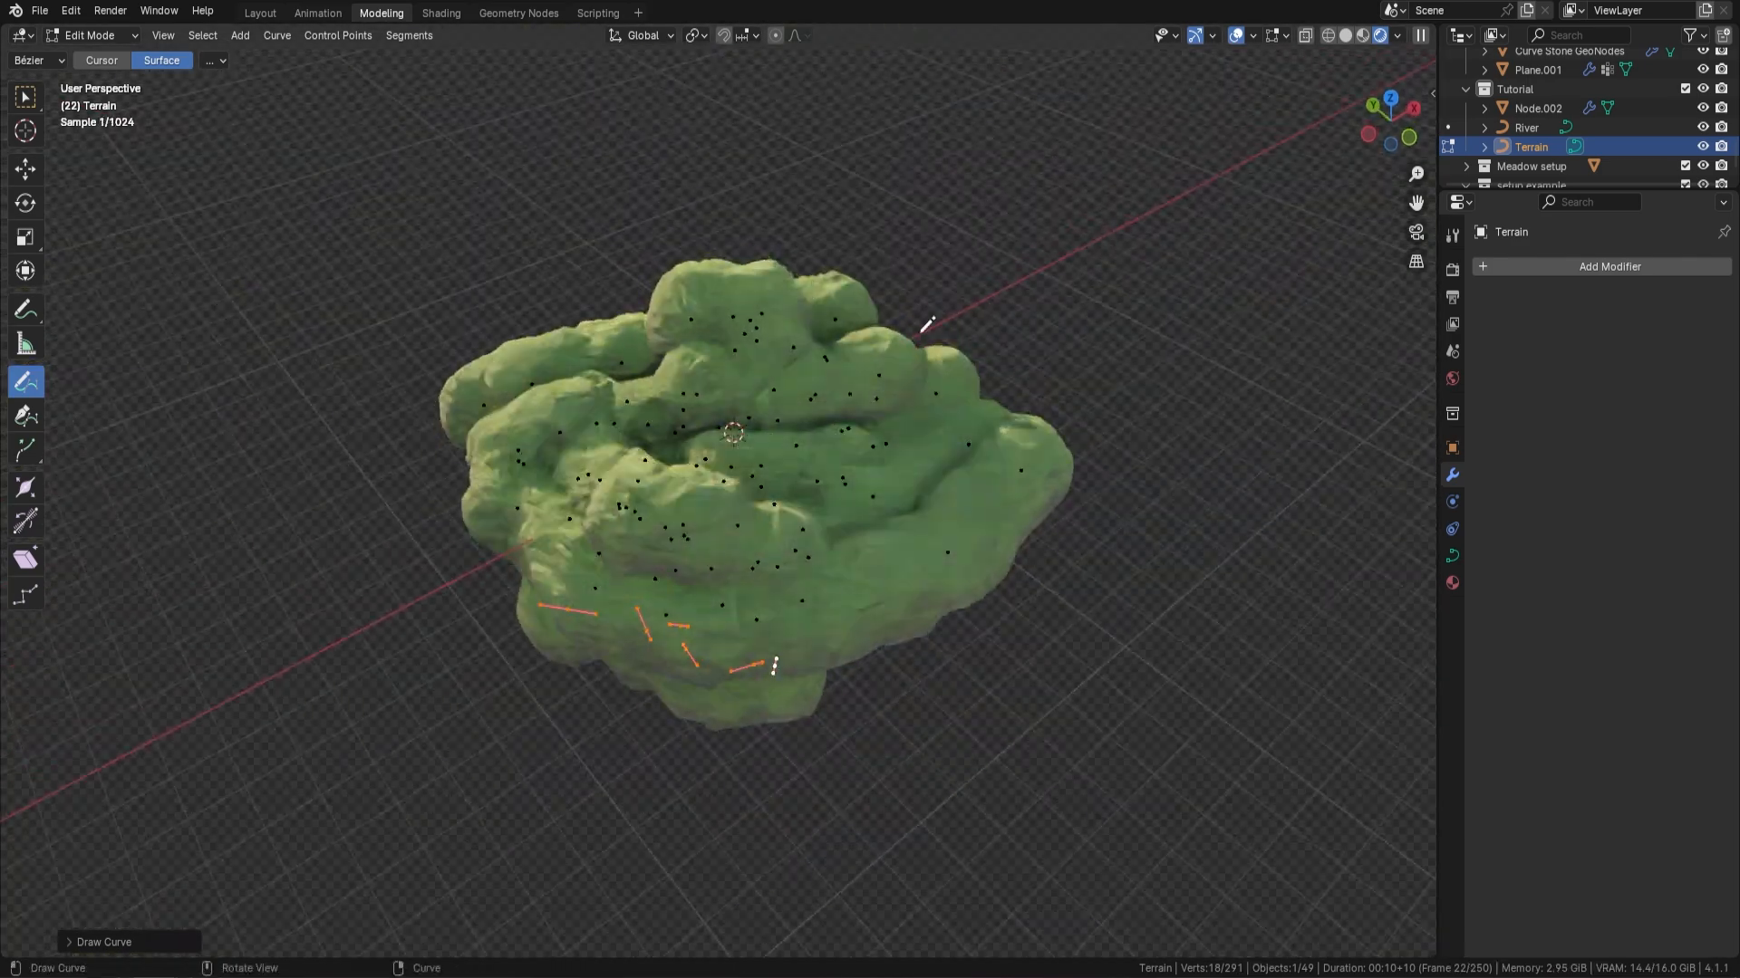
{"action": "key", "text": "Tab"}
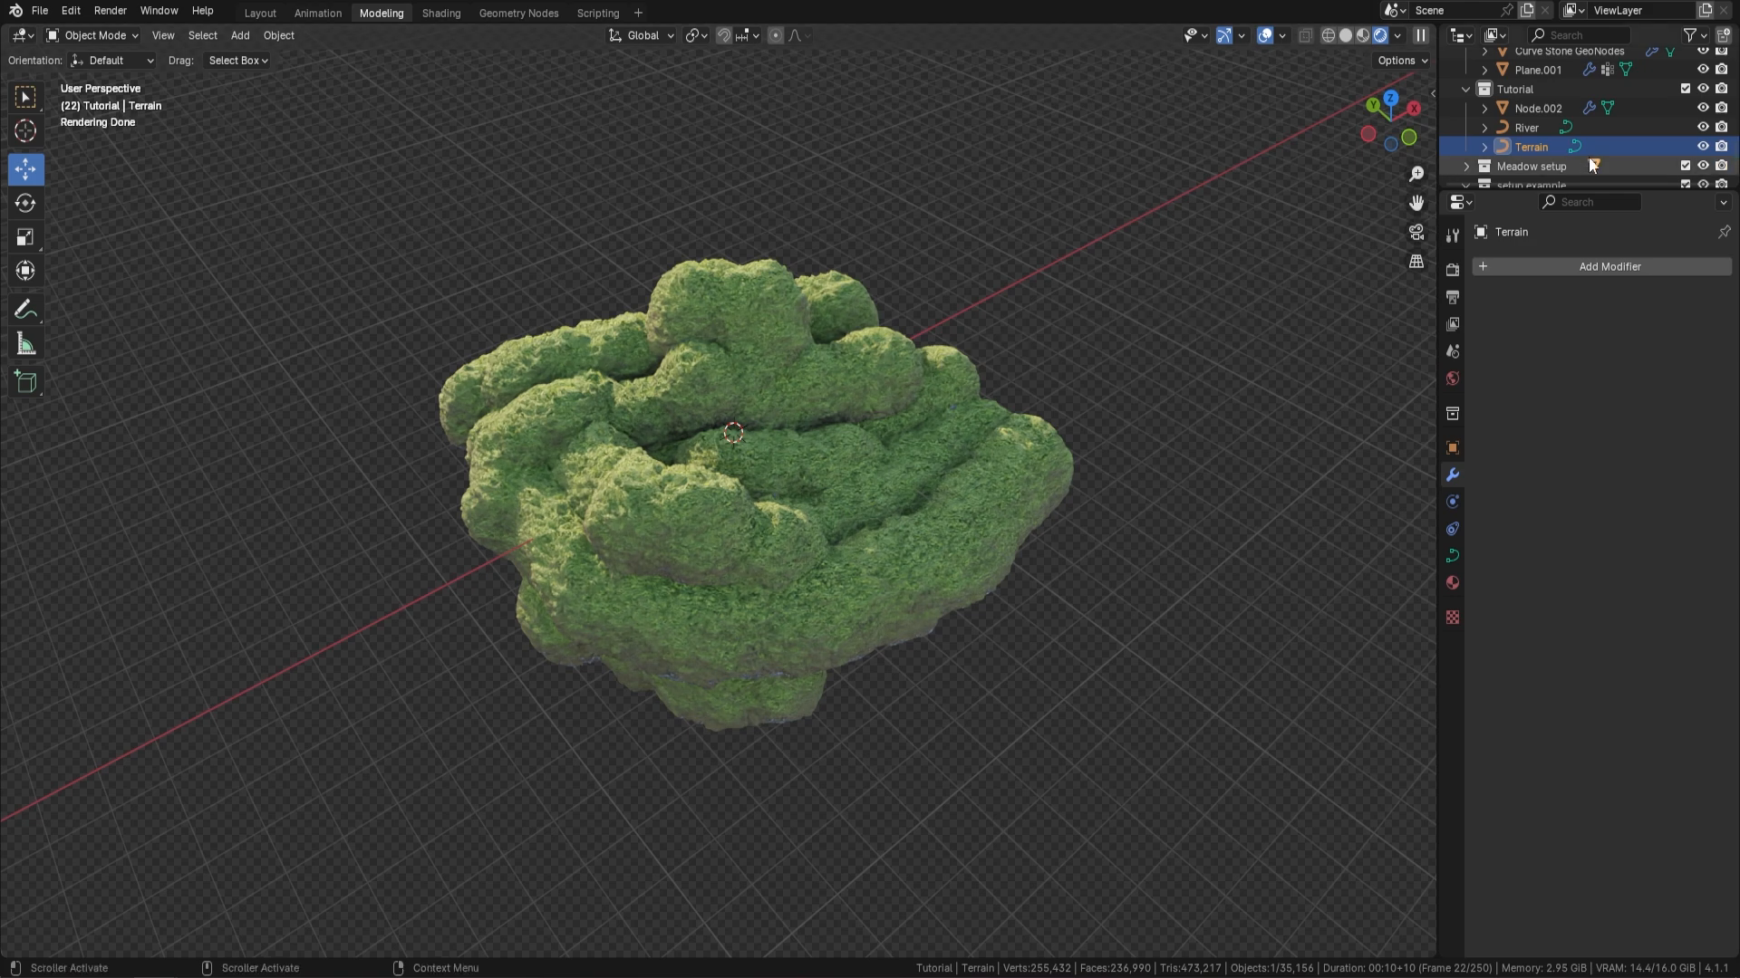
Edit the River curve from the top view and draw a winding river across the island's middle, extending past both edges
{"action": "left_click", "coordinate": [1532, 129]}
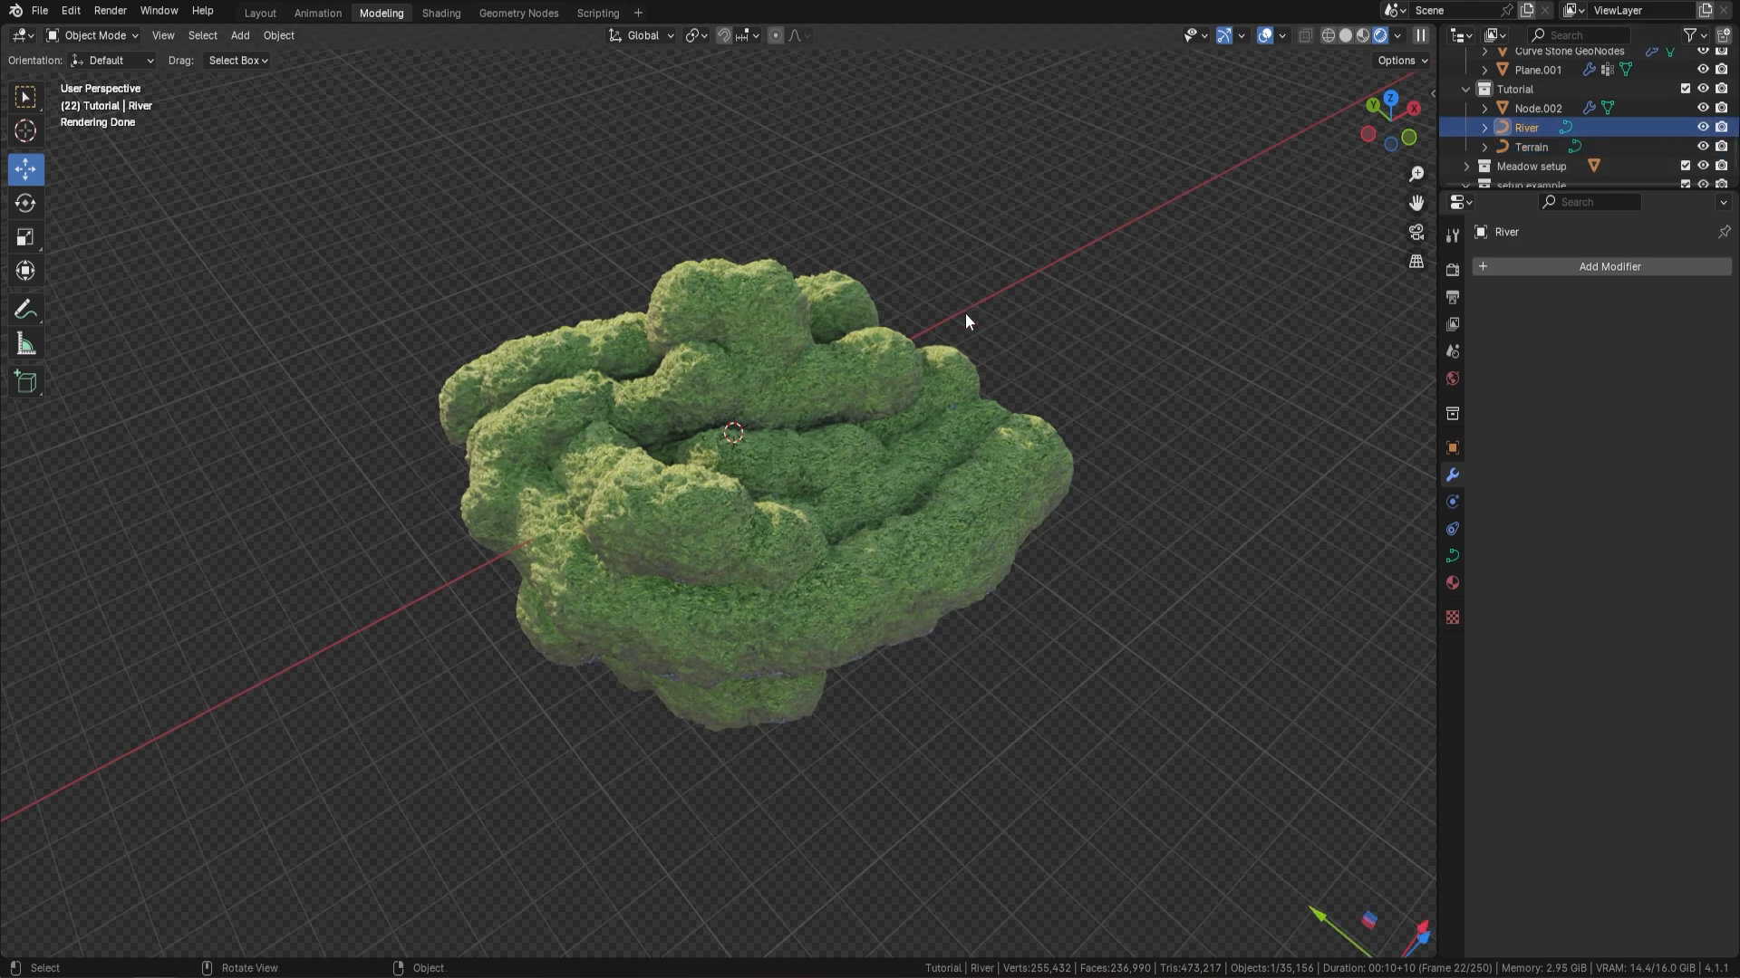
{"action": "key", "text": "KP_7"}
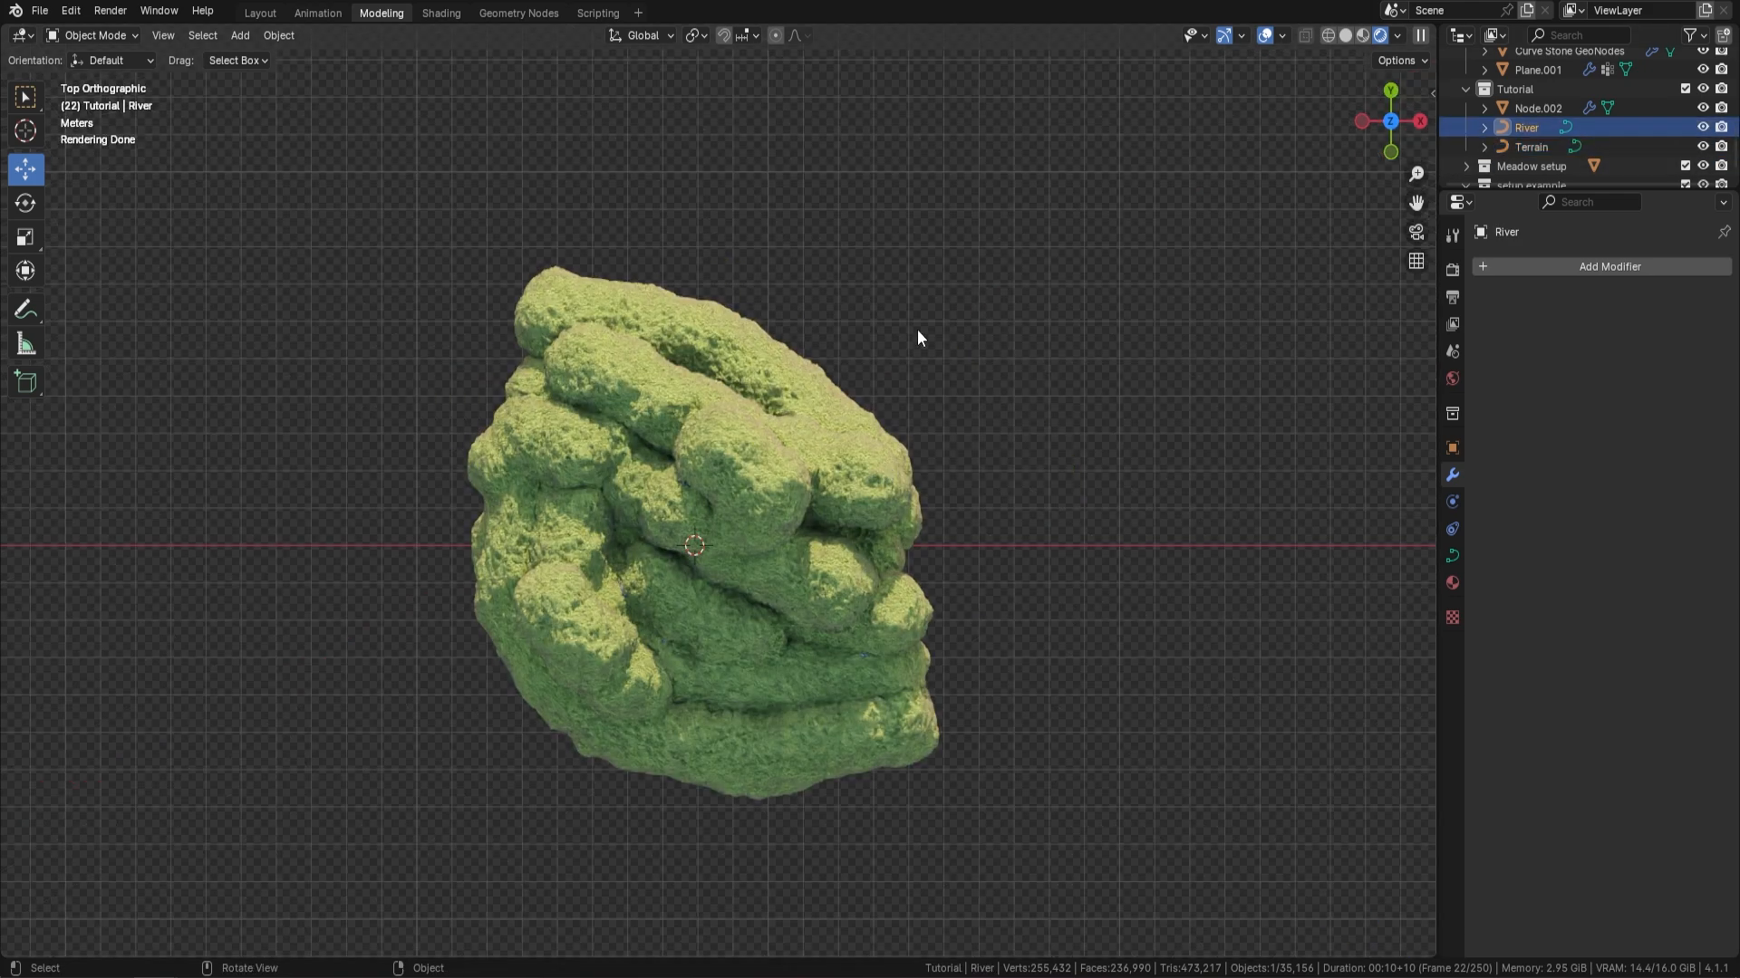
{"action": "key", "text": "Tab"}
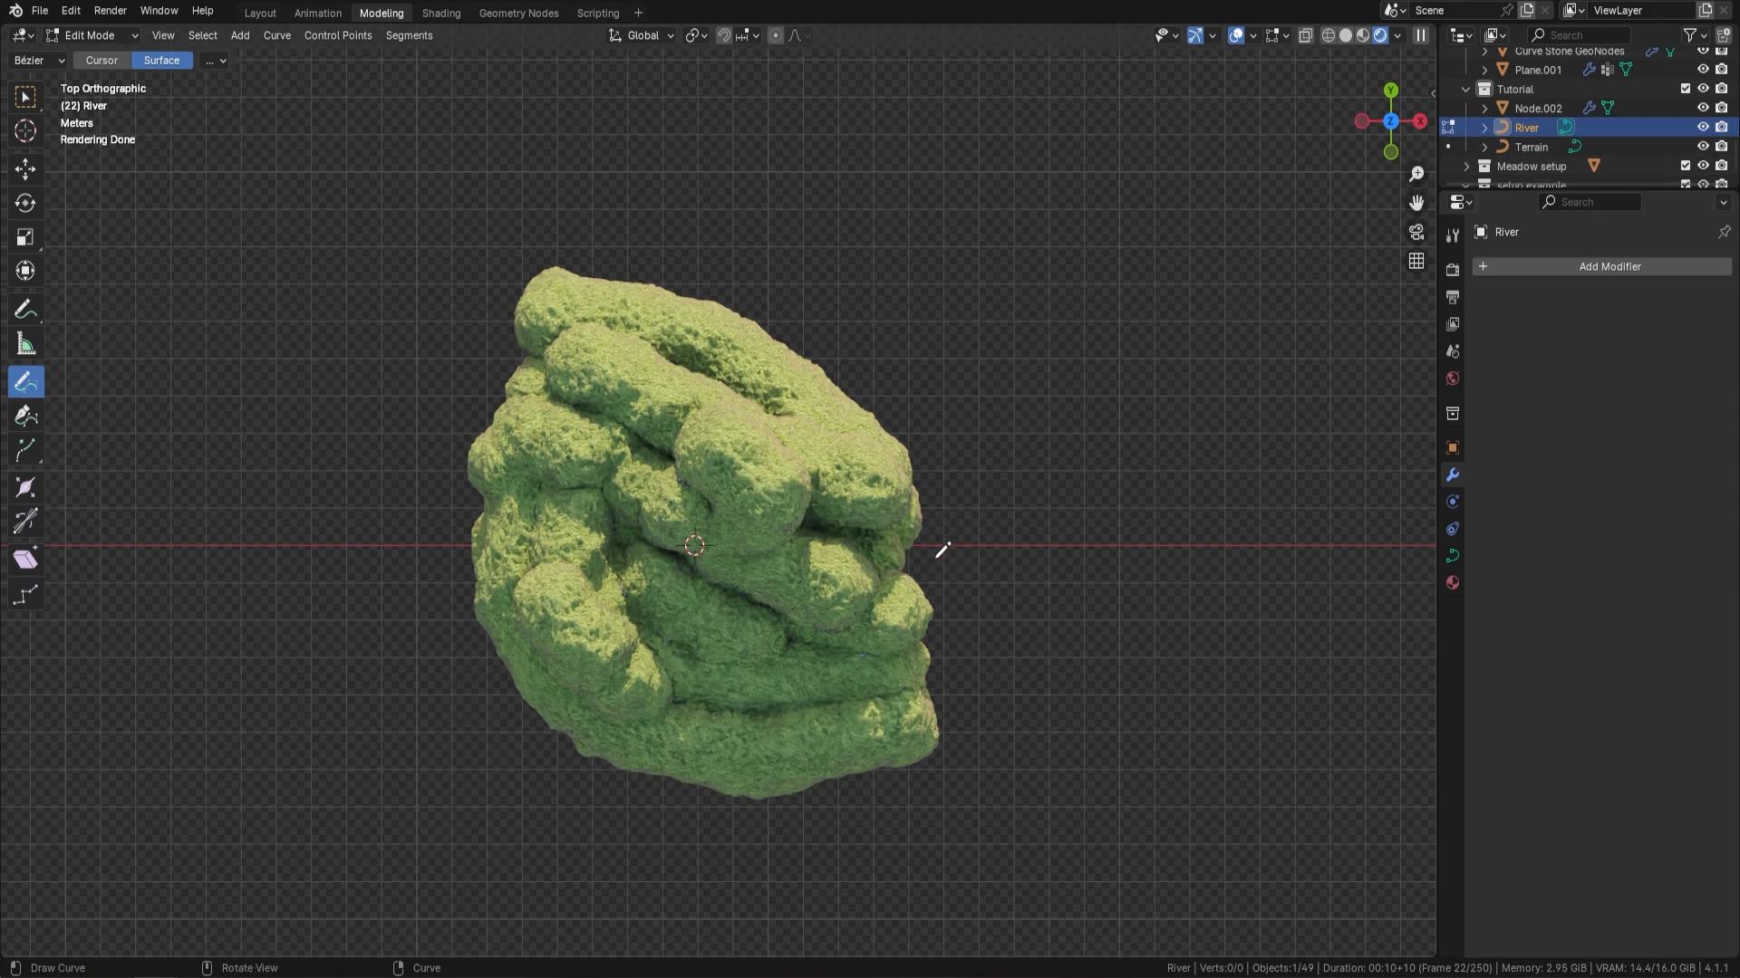
{"action": "left_click_drag", "start_coordinate": [806, 544], "coordinate": [555, 494]}
{"action": "left_click_drag", "start_coordinate": [497, 407], "coordinate": [489, 413]}
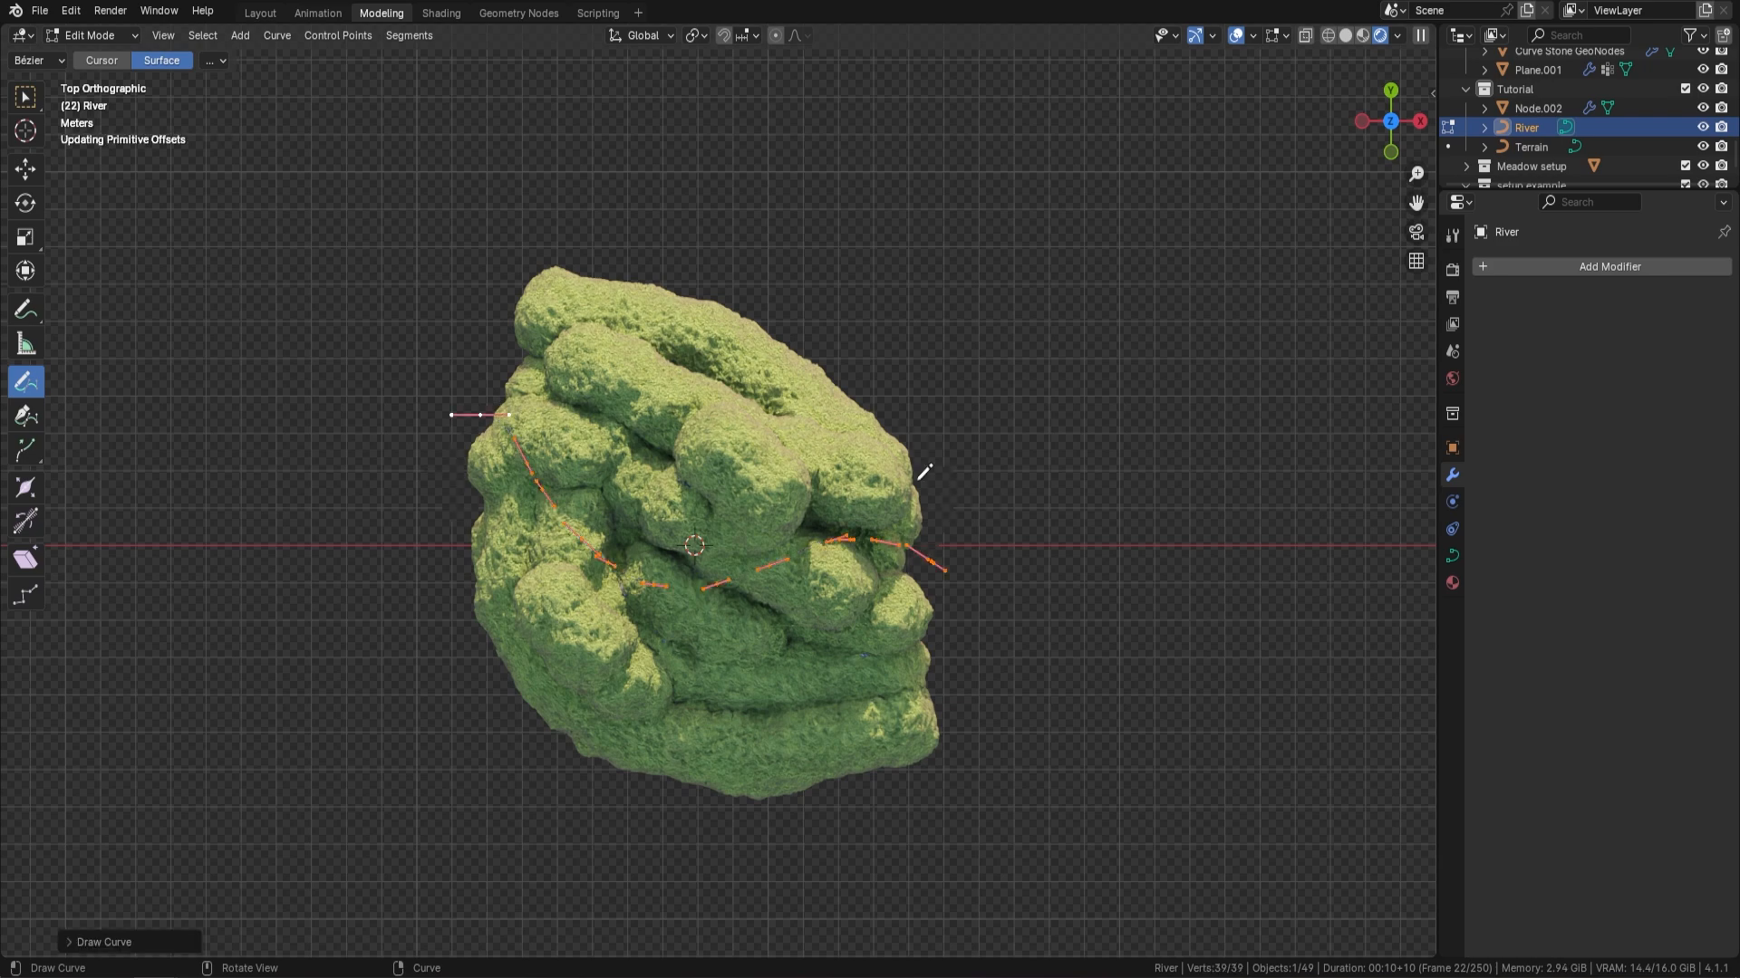
{"action": "middle_click_drag", "start_coordinate": [924, 466], "coordinate": [951, 401]}
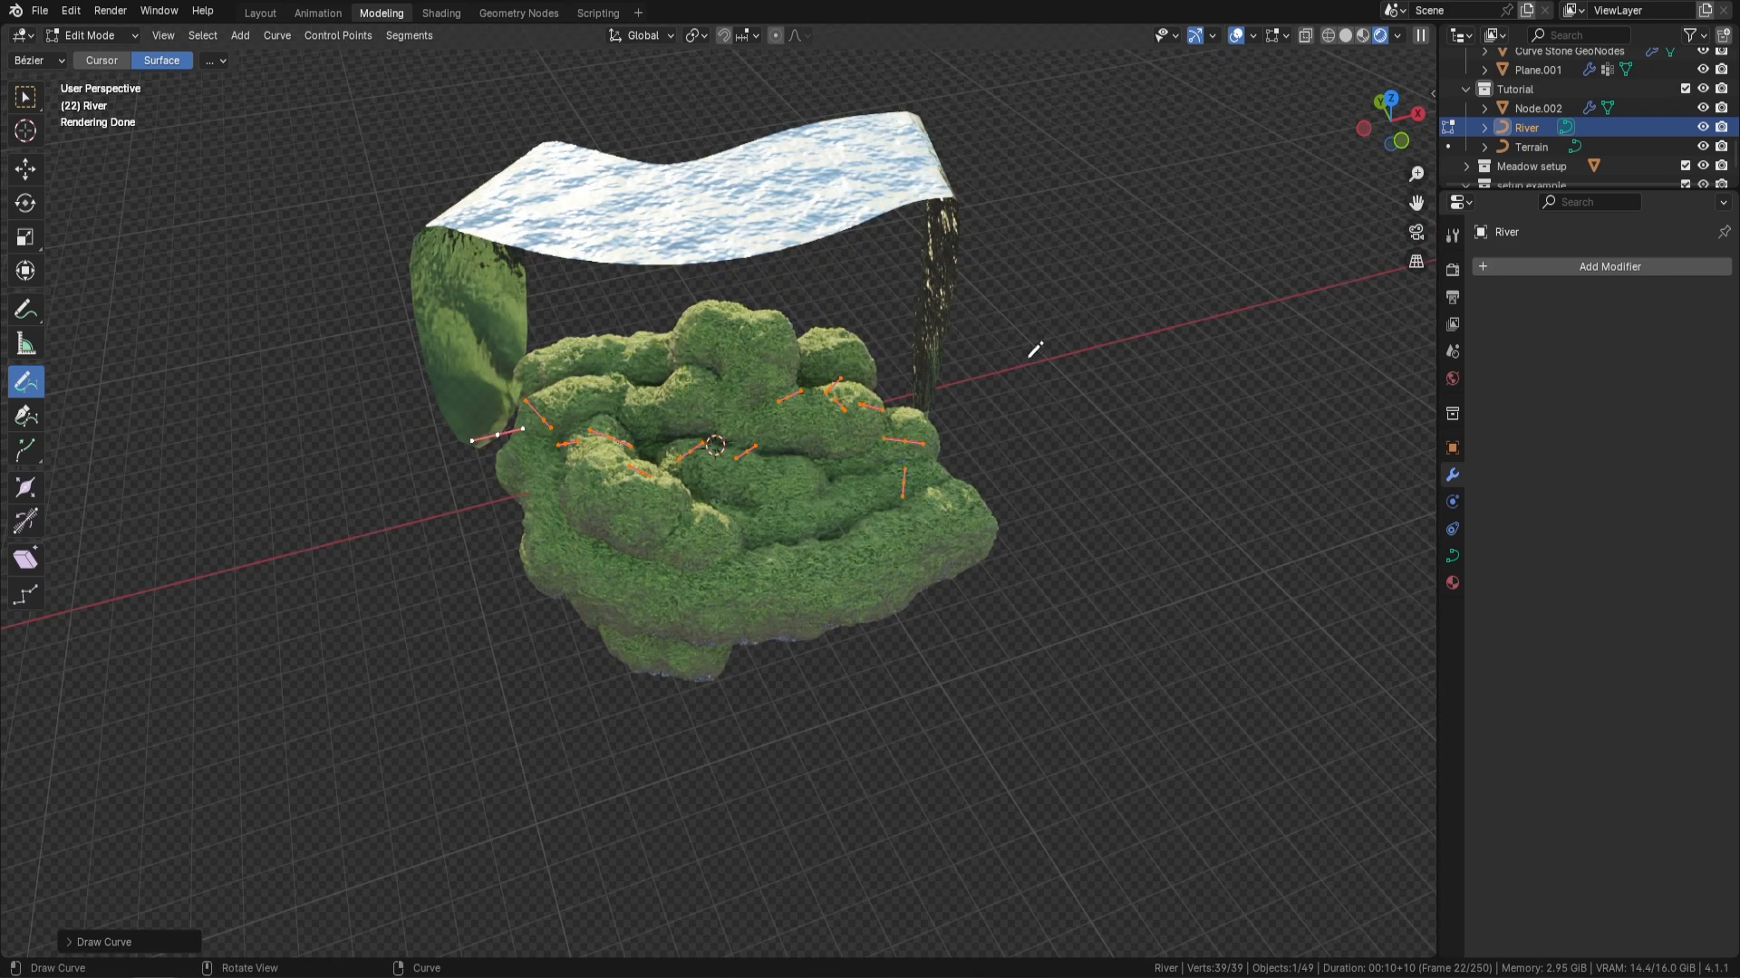
{"action": "key", "text": "Tab"}
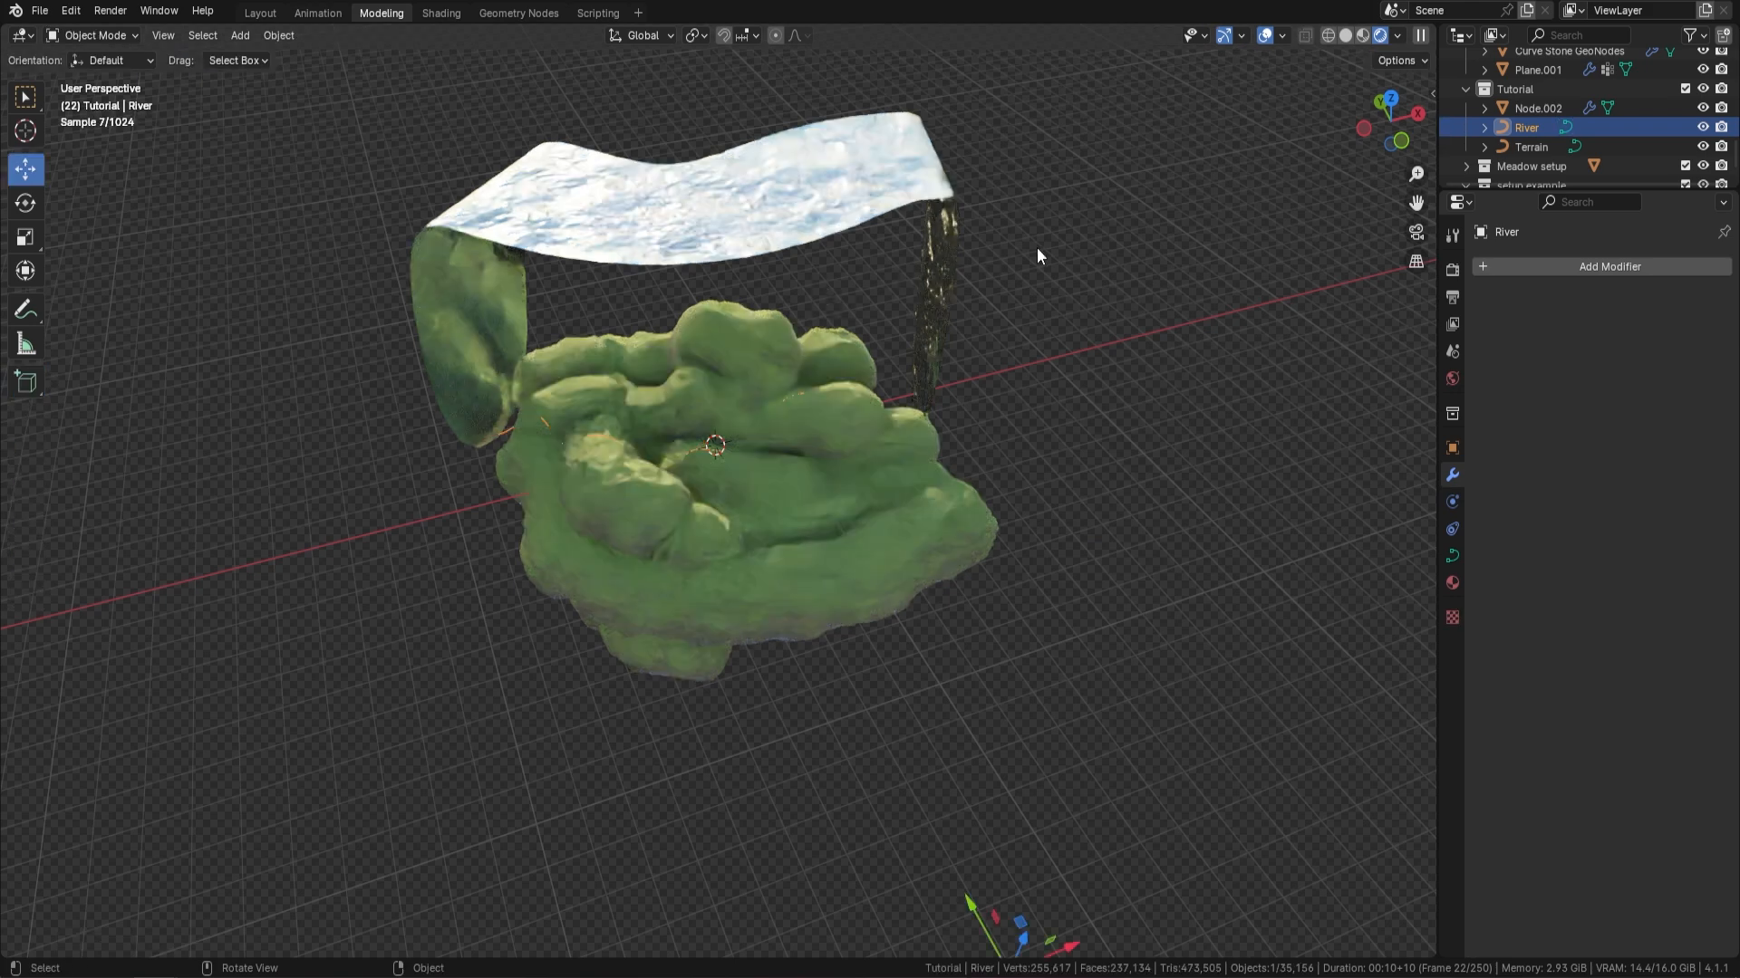
Set the River Width of the Island Generator modifier on Node.002 to 1
{"action": "left_click", "coordinate": [1549, 107]}
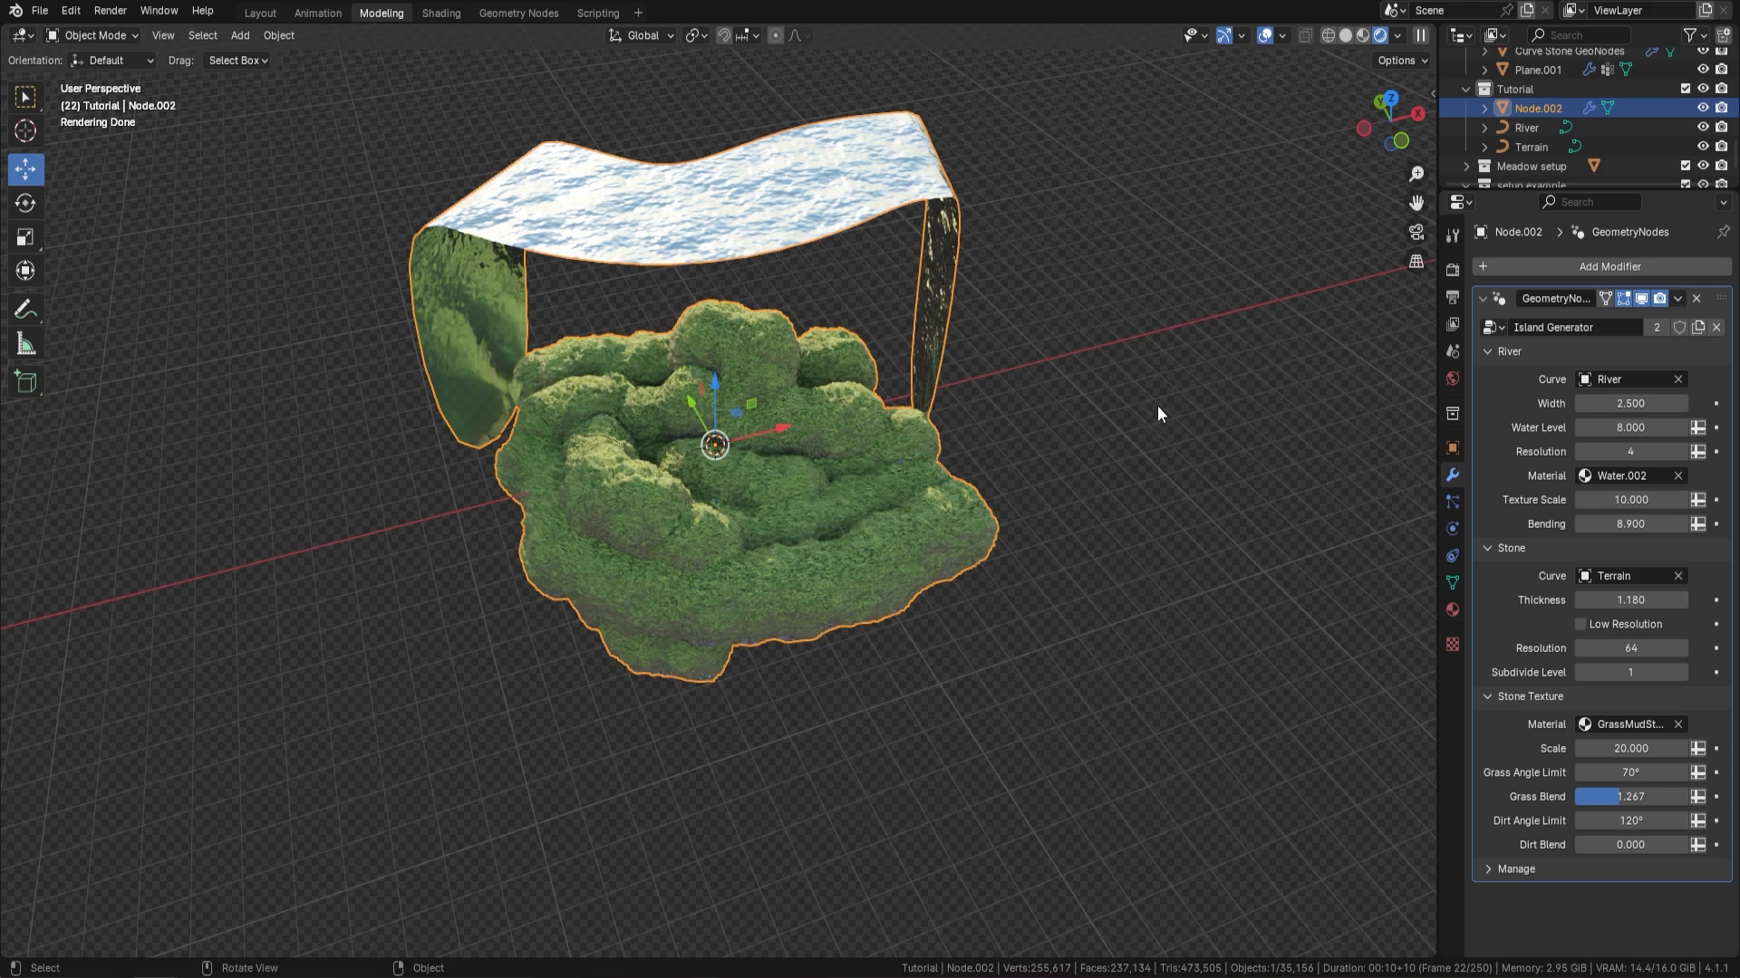
{"action": "left_click", "coordinate": [1621, 404]}
{"action": "type", "text": "1"}
{"action": "key", "text": "Return"}
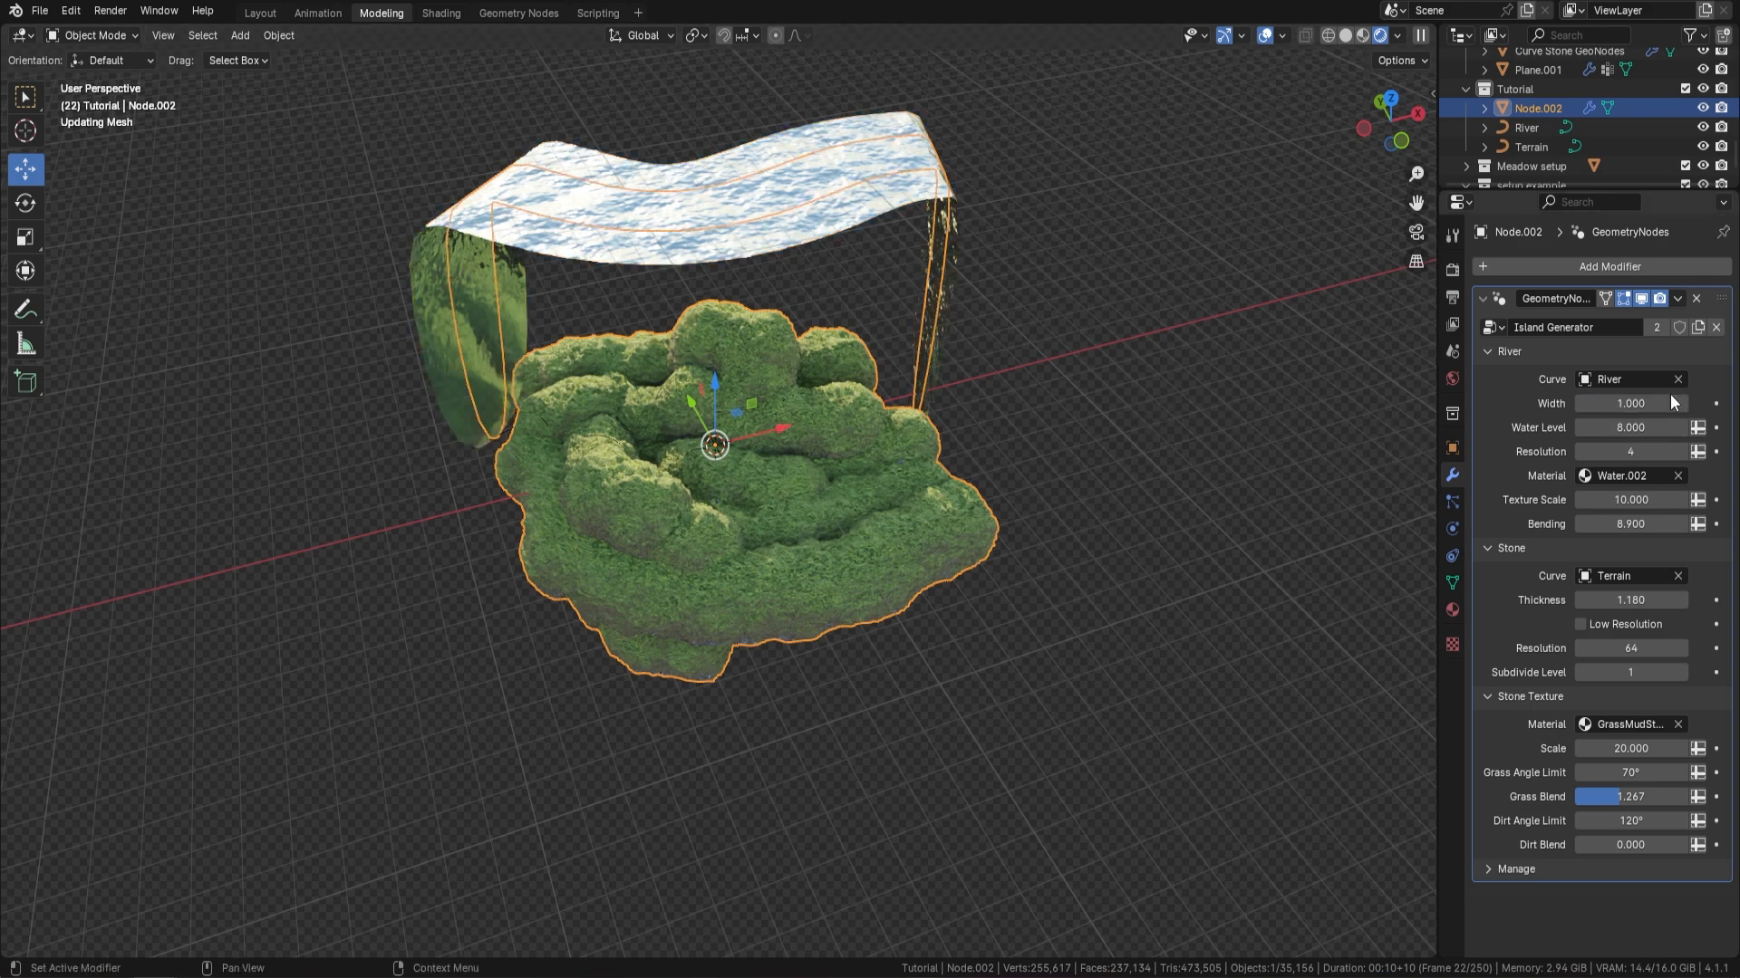
{"action": "middle_click_drag", "start_coordinate": [1085, 339], "coordinate": [939, 297]}
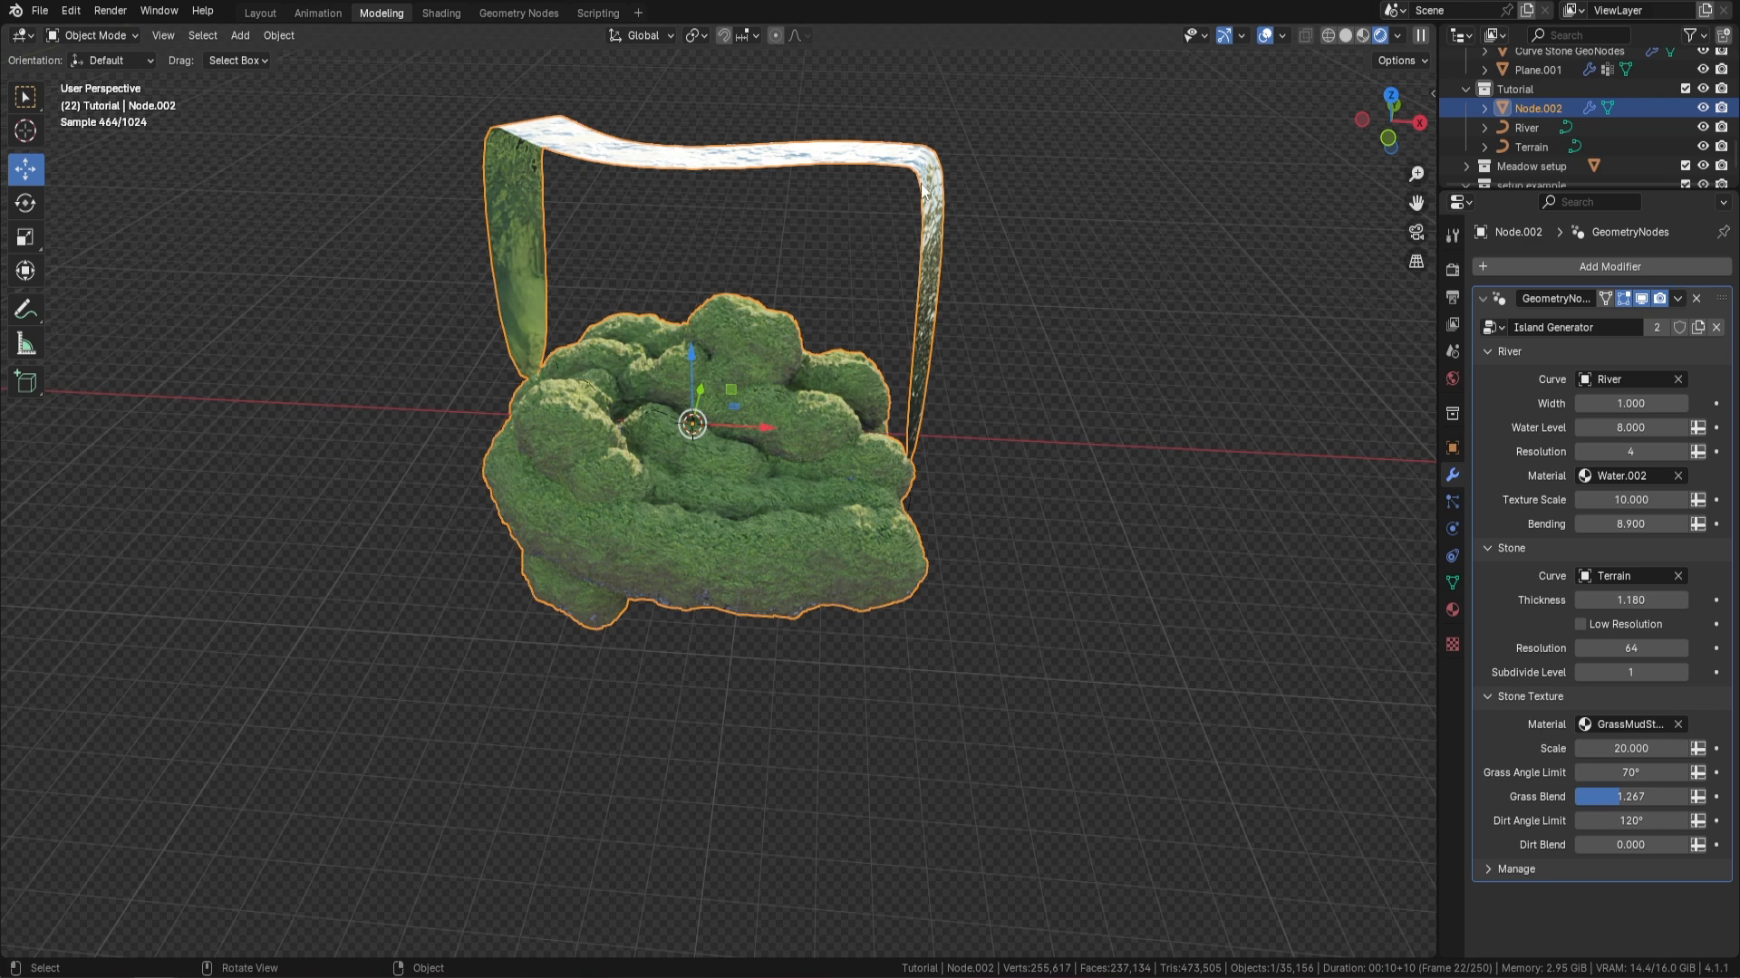
Set the river's Water Level to 1 and fine-tune it to -0.160 so the water sits in the valley
{"action": "left_click", "coordinate": [1648, 427]}
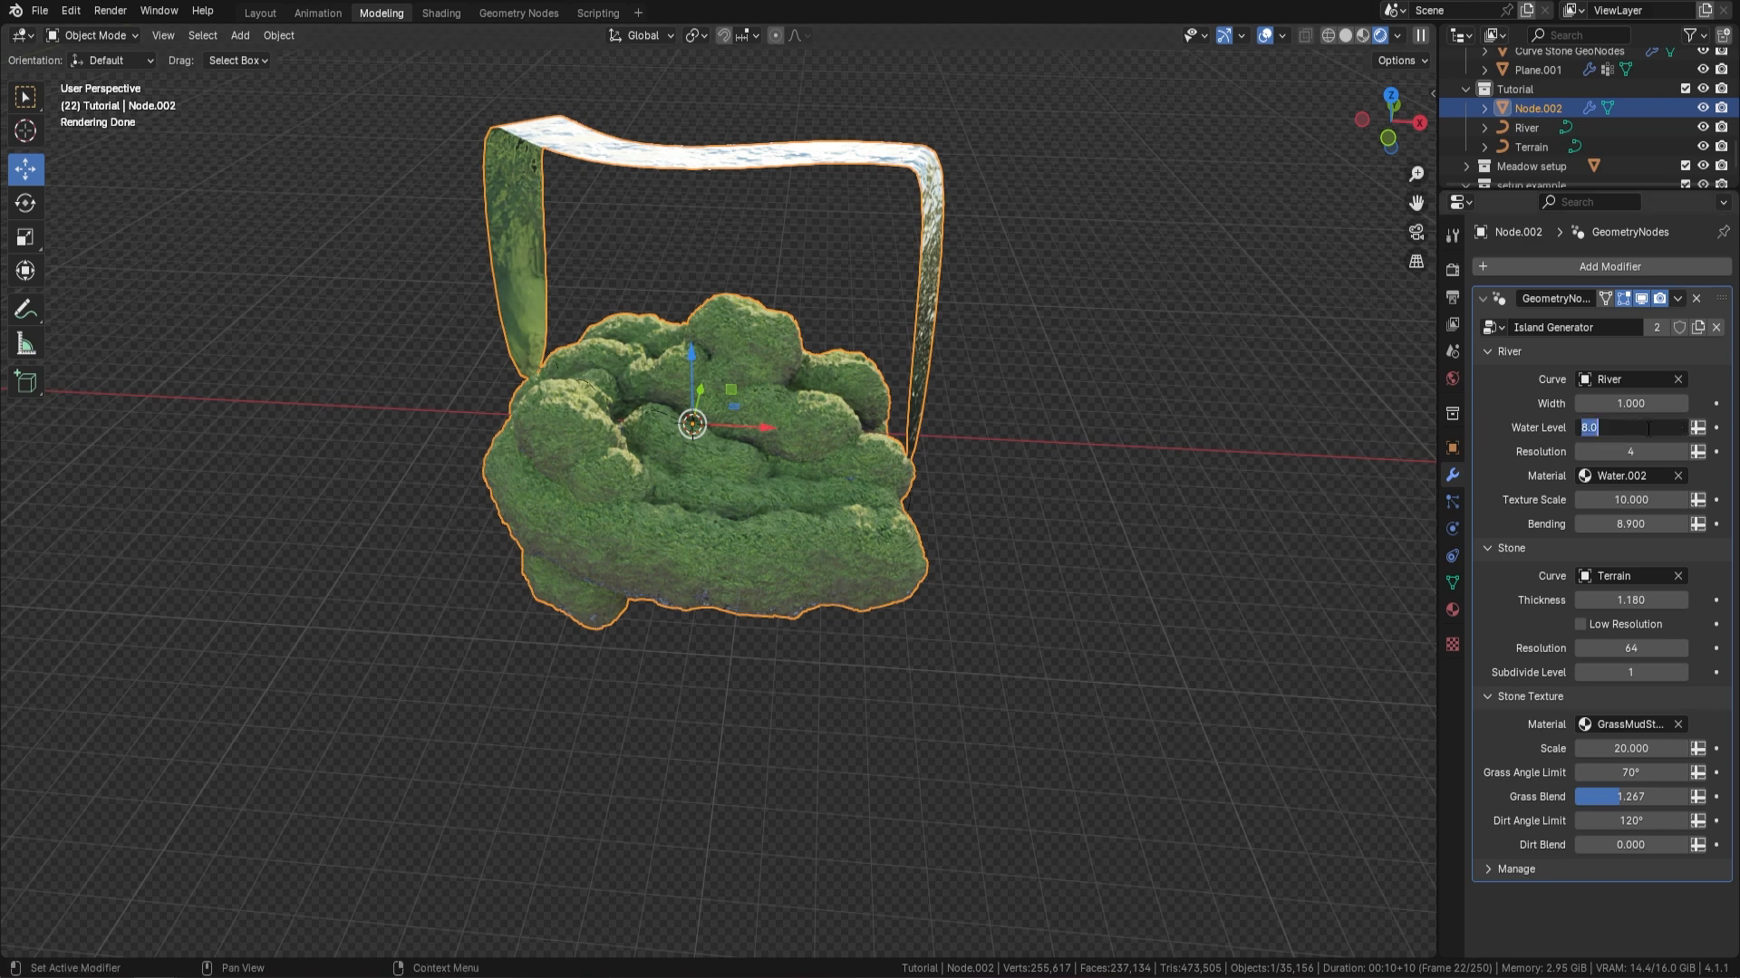
{"action": "type", "text": "1"}
{"action": "key", "text": "Return"}
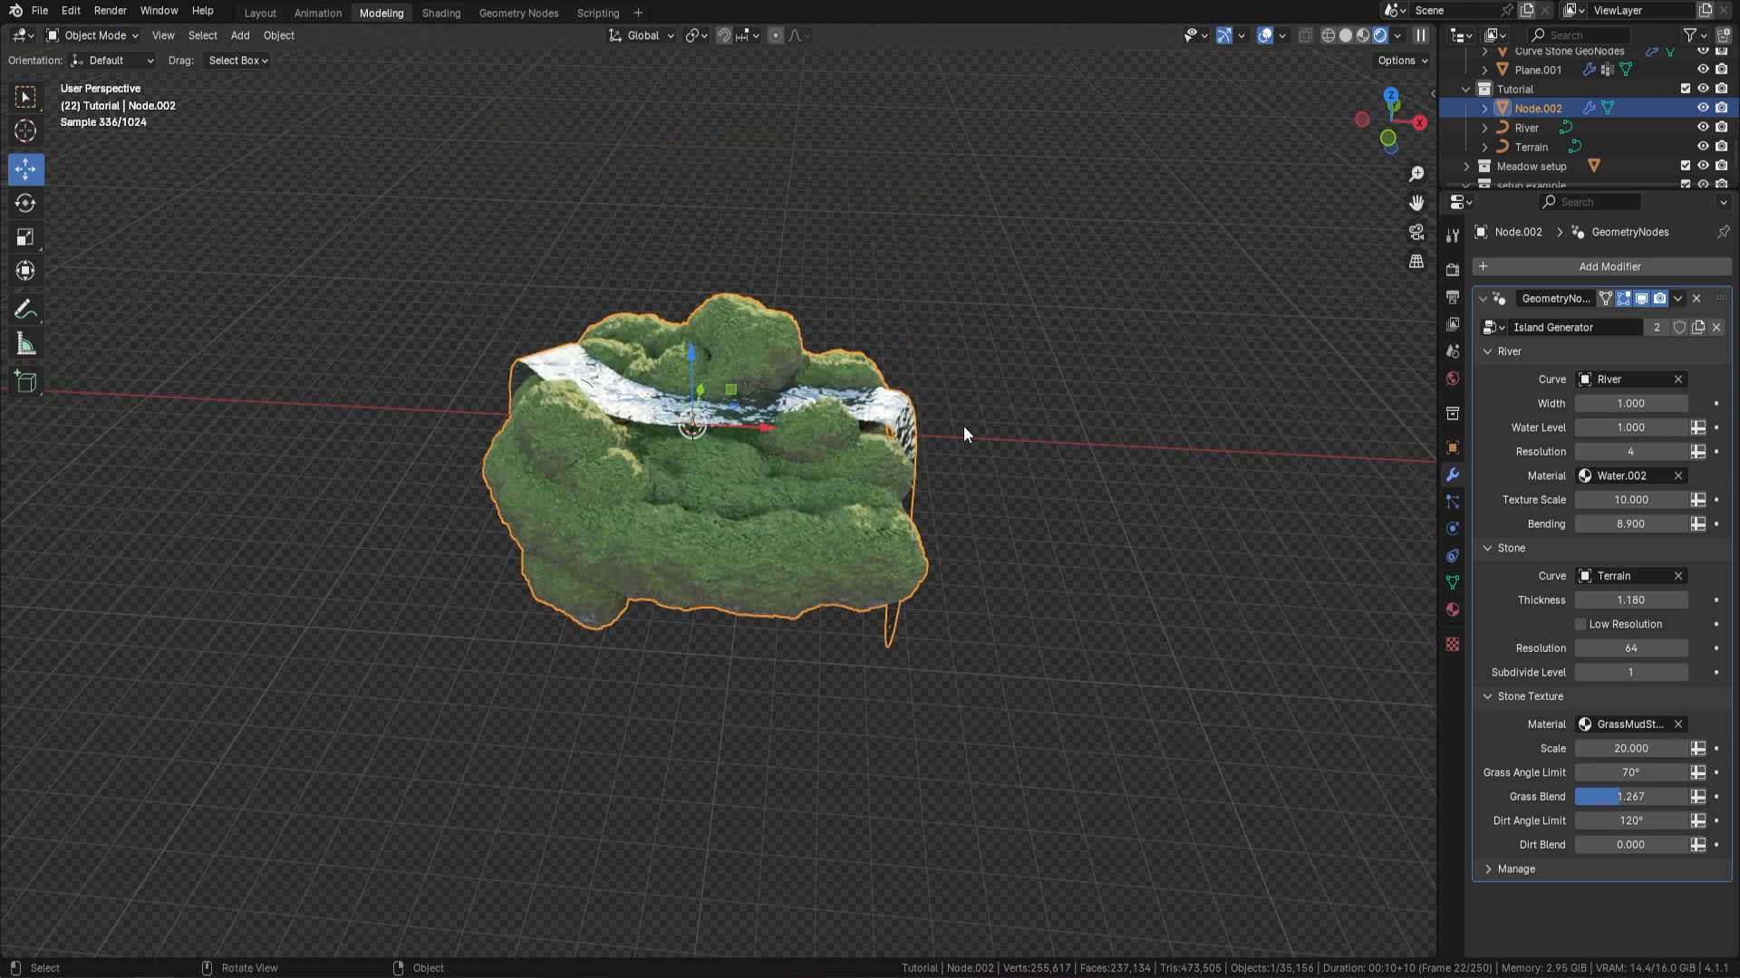
{"action": "scroll", "coordinate": [828, 382], "scroll_direction": "up", "scroll_amount": 2}
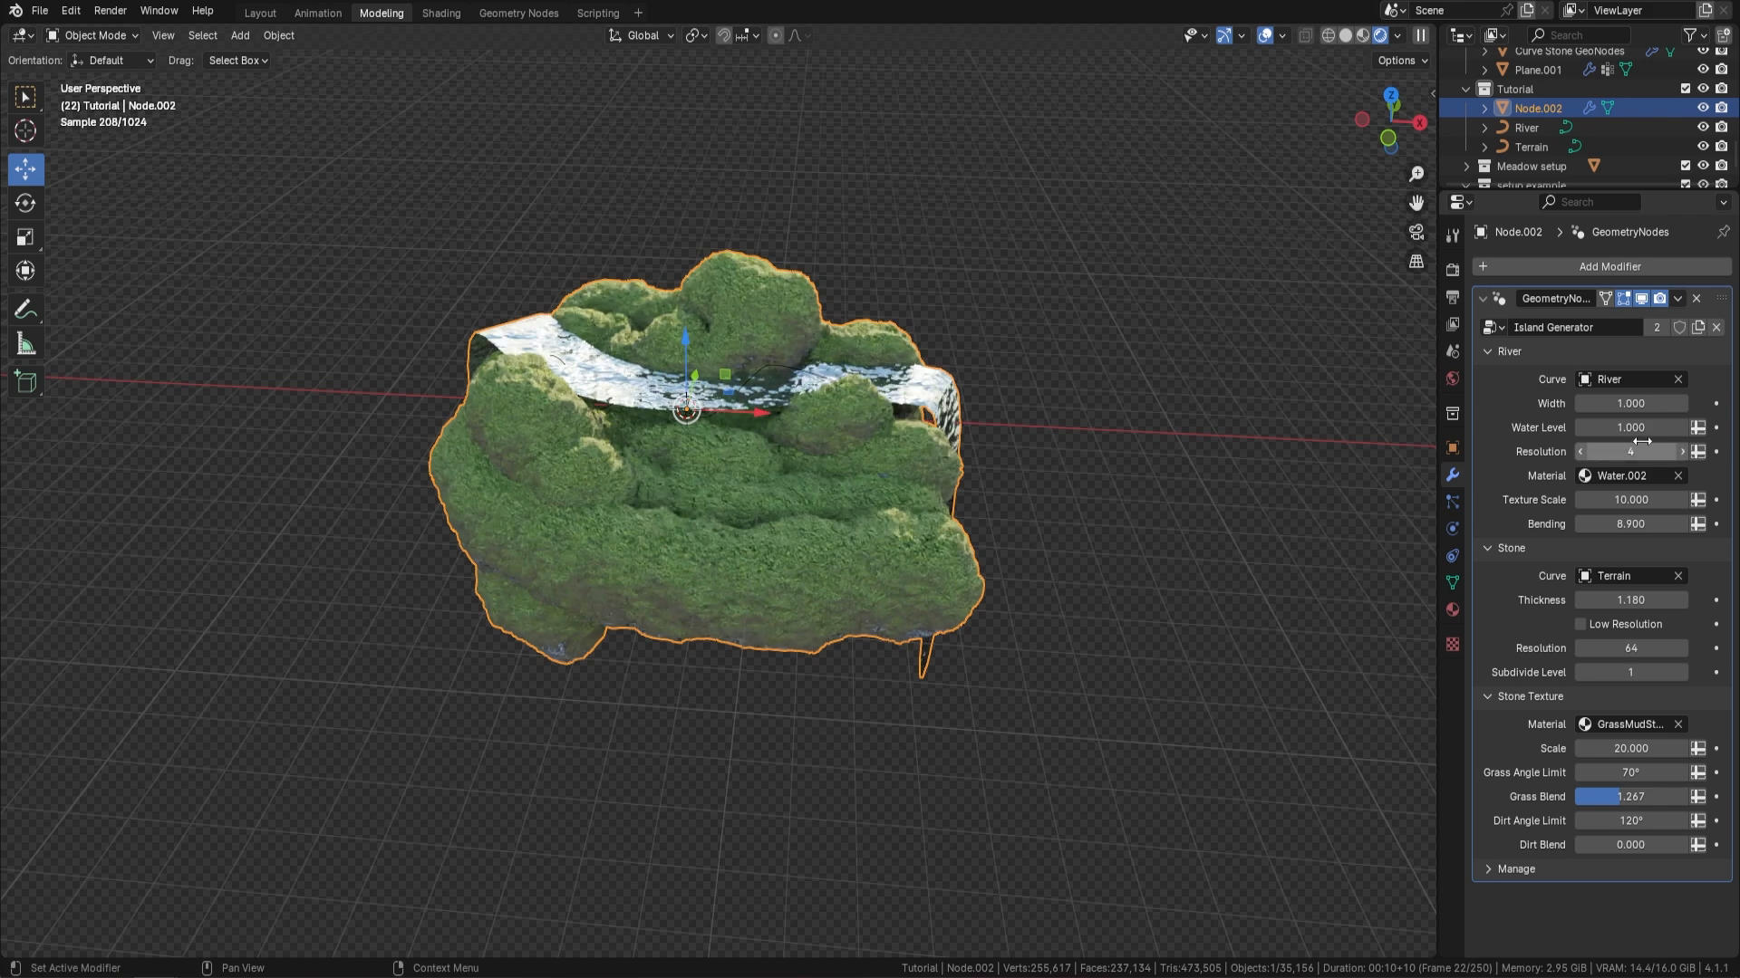
{"action": "left_click_drag", "start_coordinate": [1631, 427], "coordinate": [1526, 427]}
{"action": "mouse_move", "coordinate": [993, 340]}
{"action": "middle_mouse_down"}
{"action": "mouse_move", "coordinate": [877, 328]}
{"action": "mouse_move", "coordinate": [797, 393]}
{"action": "mouse_move", "coordinate": [861, 434]}
{"action": "mouse_move", "coordinate": [888, 420]}
{"action": "mouse_move", "coordinate": [926, 442]}
{"action": "mouse_move", "coordinate": [1052, 361]}
{"action": "mouse_move", "coordinate": [1008, 347]}
{"action": "mouse_move", "coordinate": [1027, 340]}
{"action": "middle_mouse_up"}
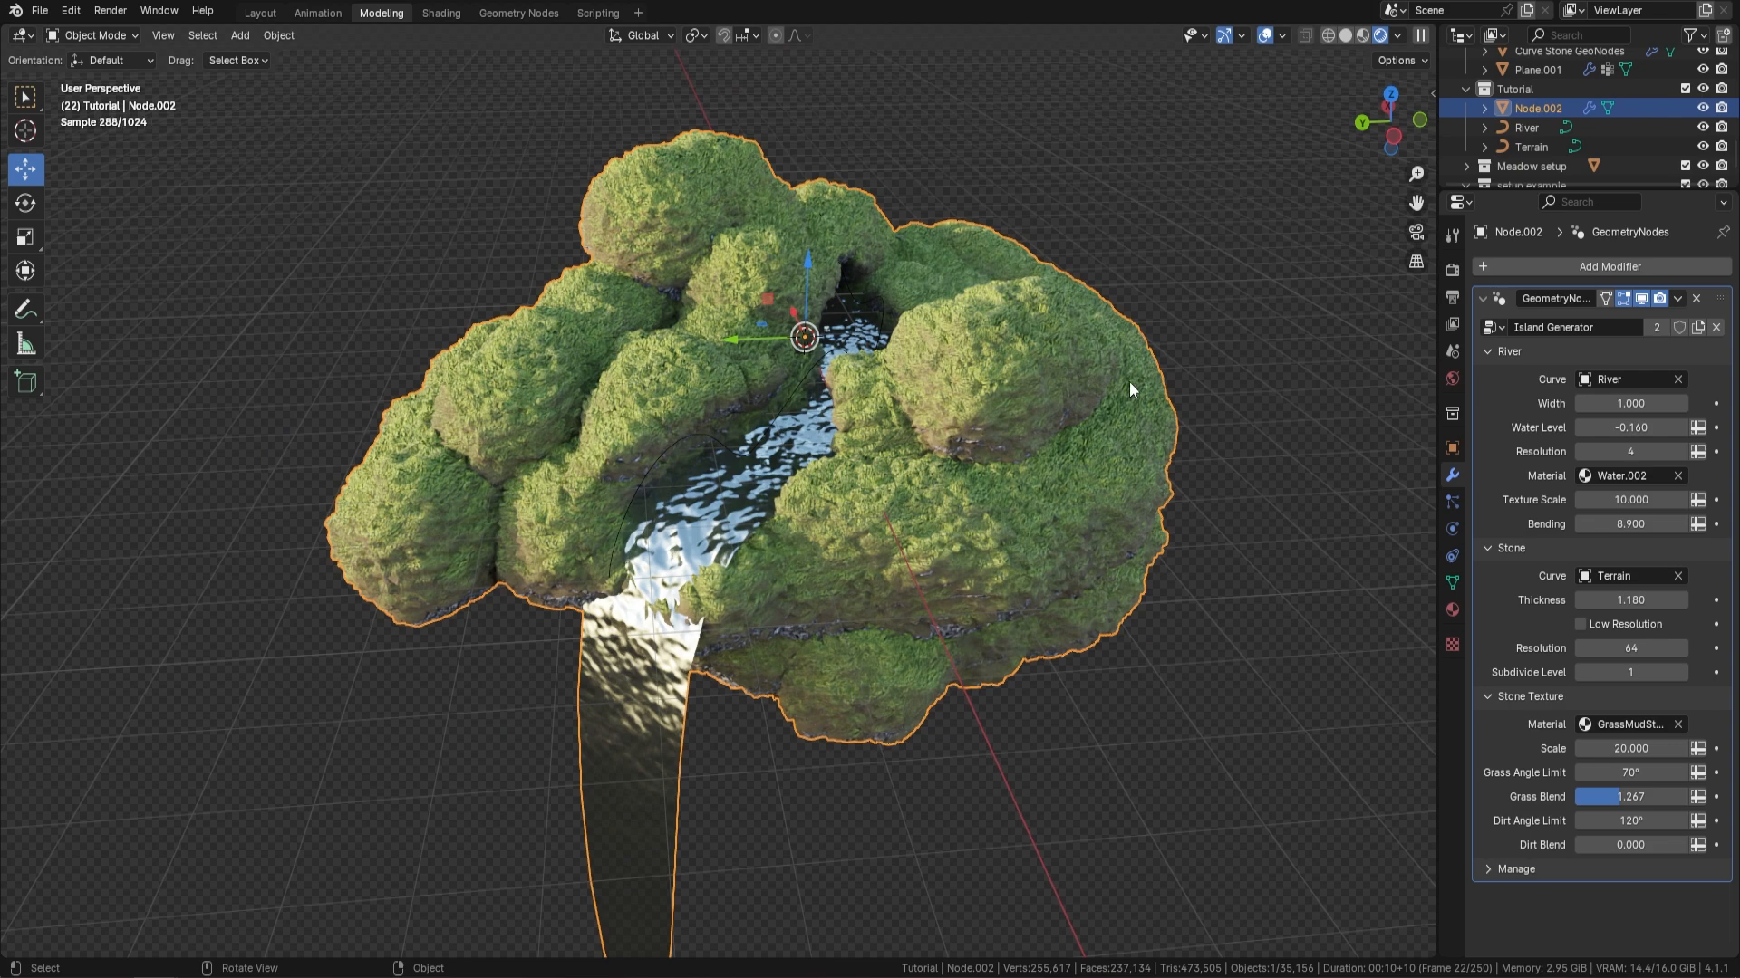
Reduce the river's Bending value to shorten the waterfall at the island's edge
{"action": "middle_click_drag", "start_coordinate": [697, 626], "coordinate": [1165, 504]}
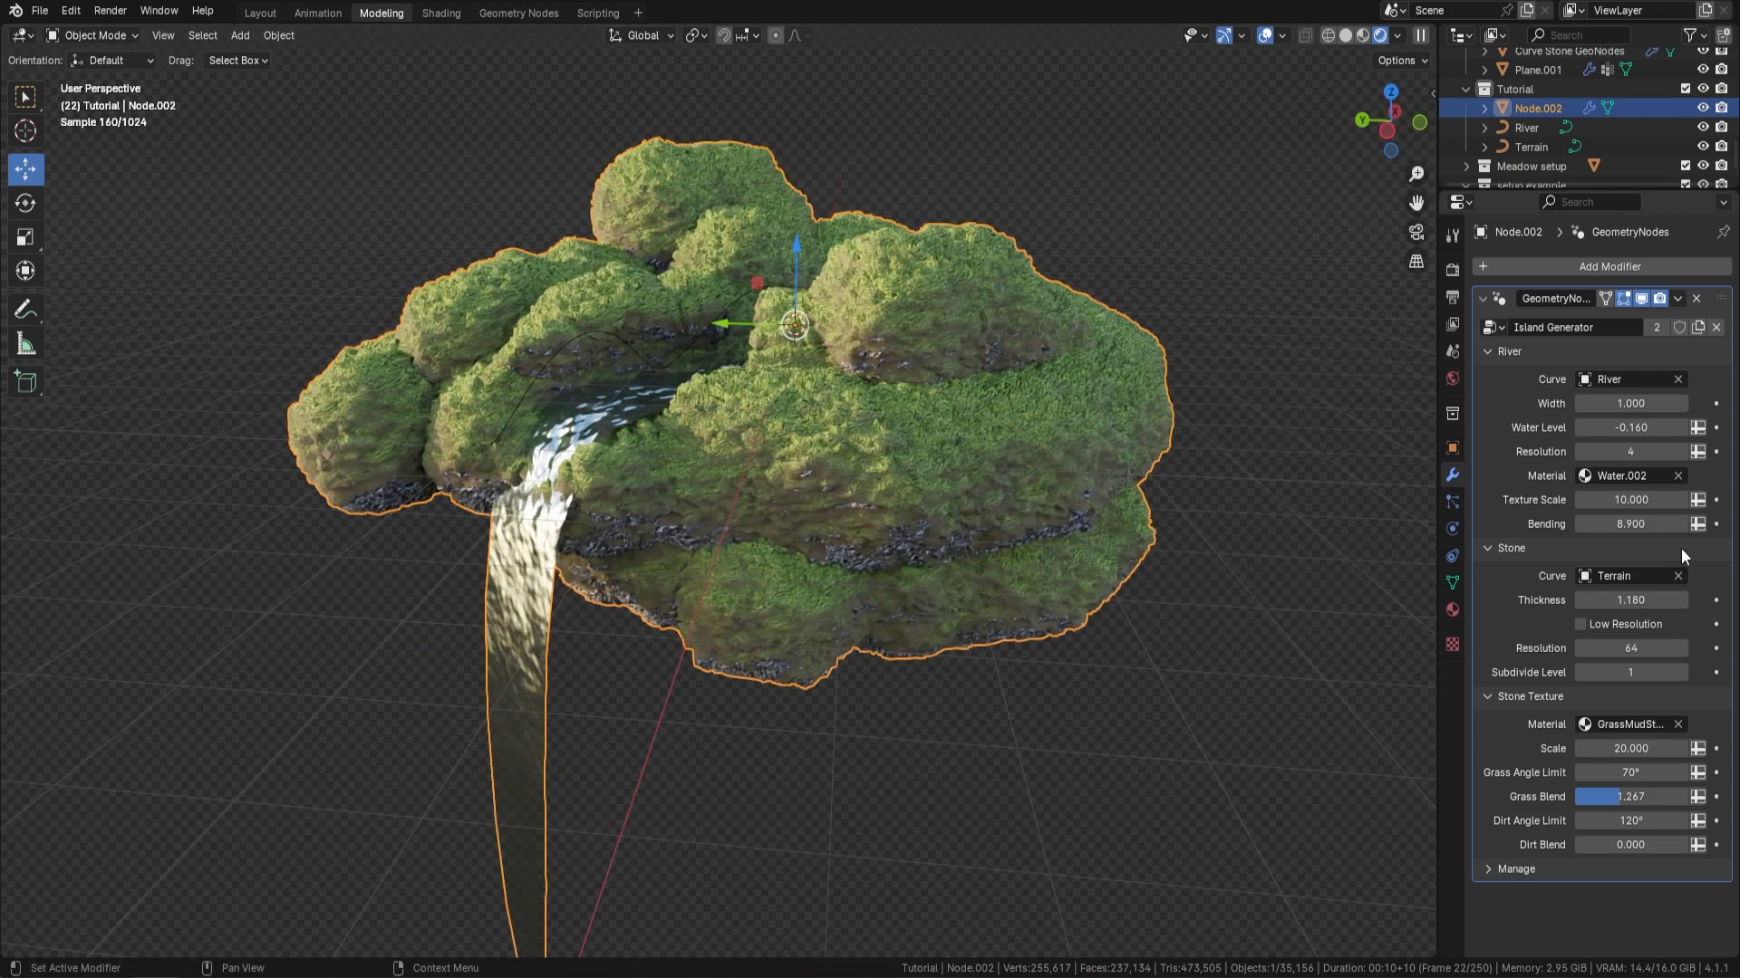
{"action": "left_click_drag", "start_coordinate": [1649, 530], "coordinate": [1107, 530]}
{"action": "middle_click_drag", "start_coordinate": [698, 509], "coordinate": [1232, 348]}
Move the River curve's end control point at the waterfall inward onto the island with the Move tool, and return to Object Mode
{"action": "left_click", "coordinate": [1527, 128]}
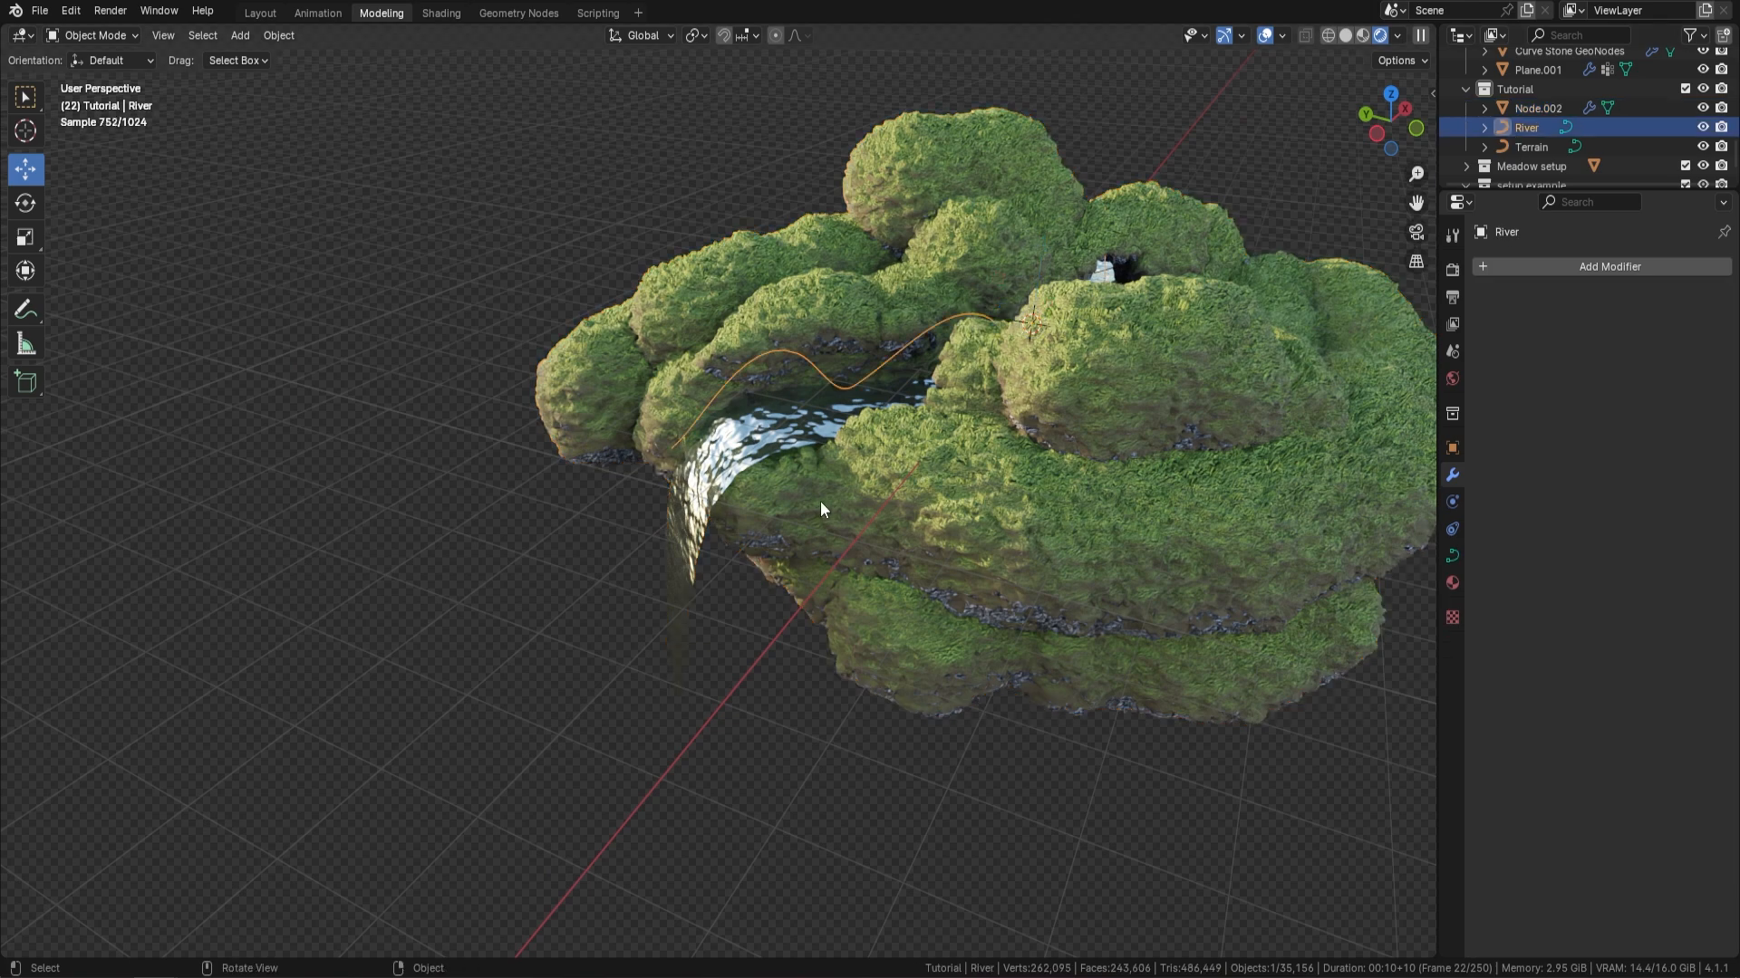
{"action": "scroll", "coordinate": [808, 504], "scroll_direction": "up", "scroll_amount": 3}
{"action": "key", "text": "Tab"}
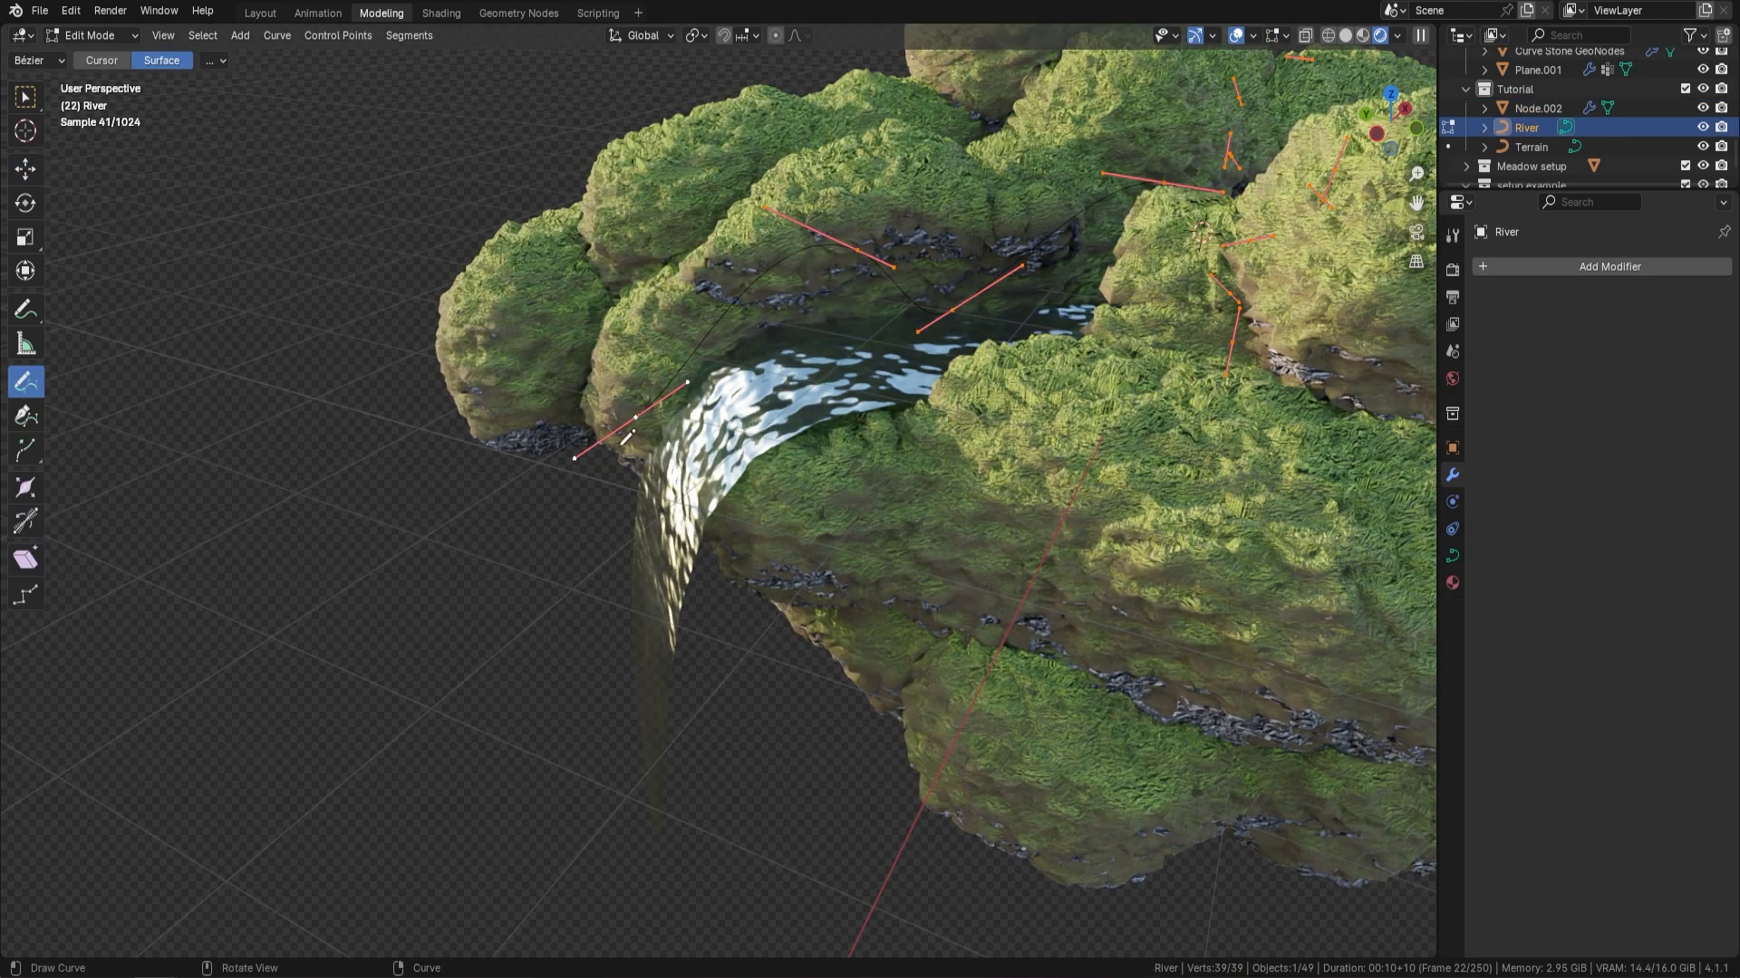
{"action": "left_click", "coordinate": [26, 178]}
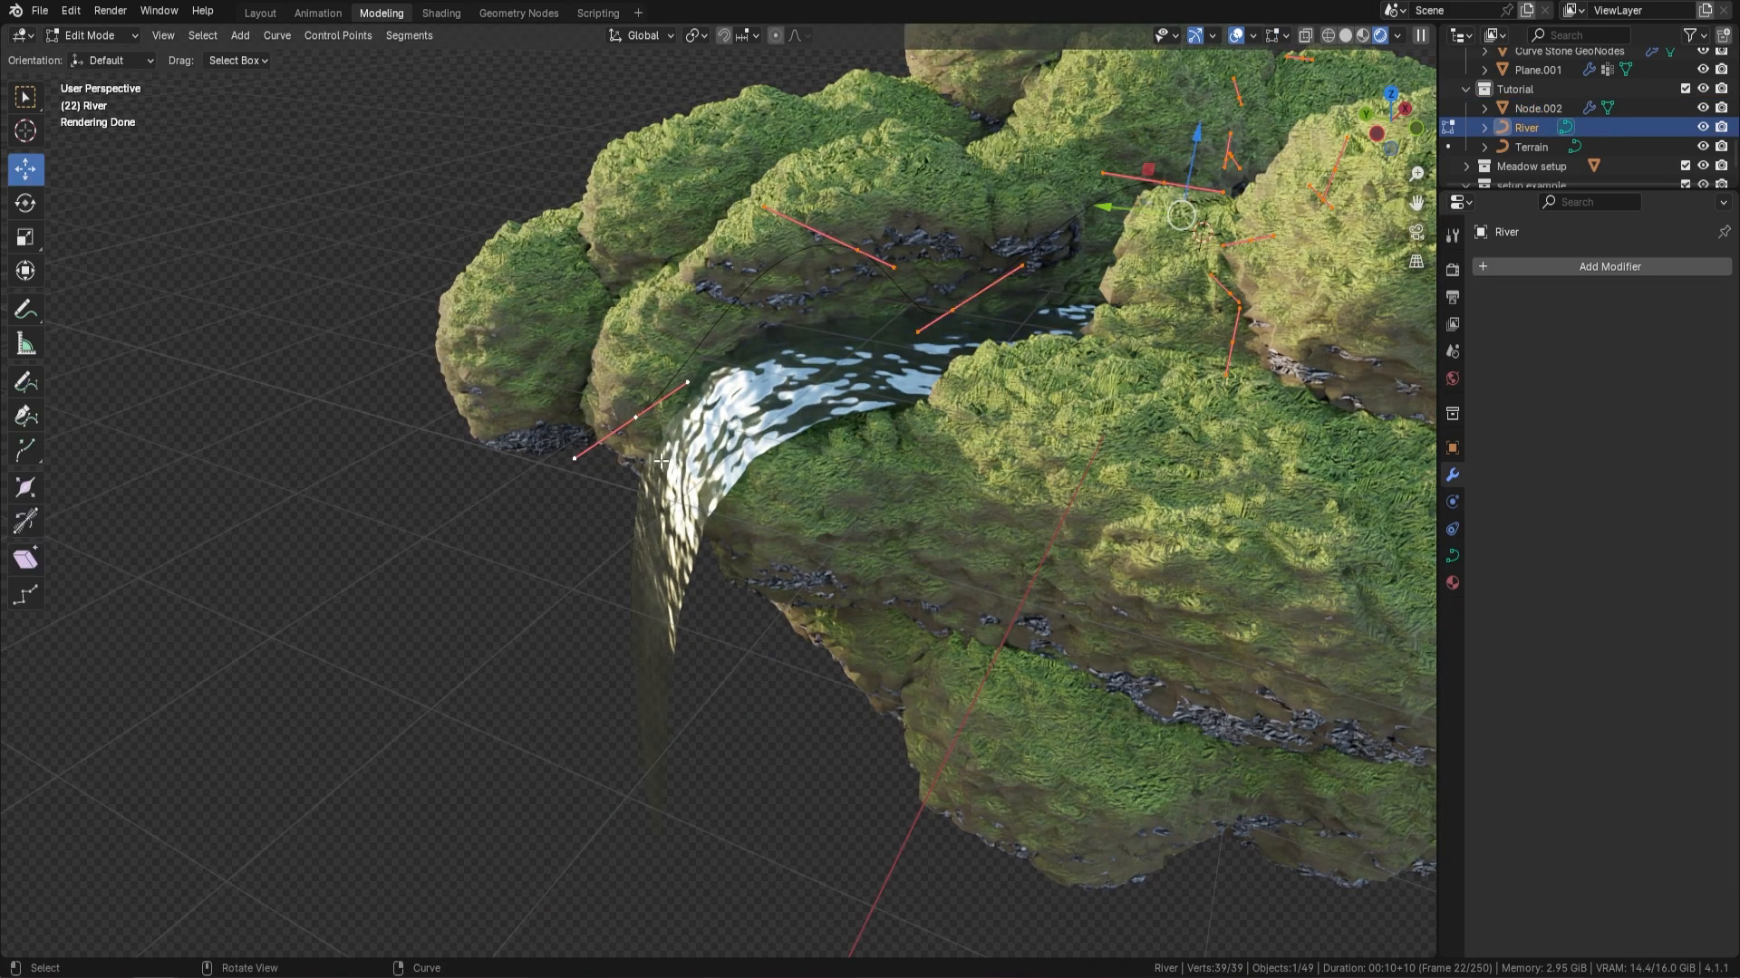
{"action": "left_click", "coordinate": [639, 411]}
{"action": "middle_click_drag", "start_coordinate": [639, 411], "coordinate": [717, 422]}
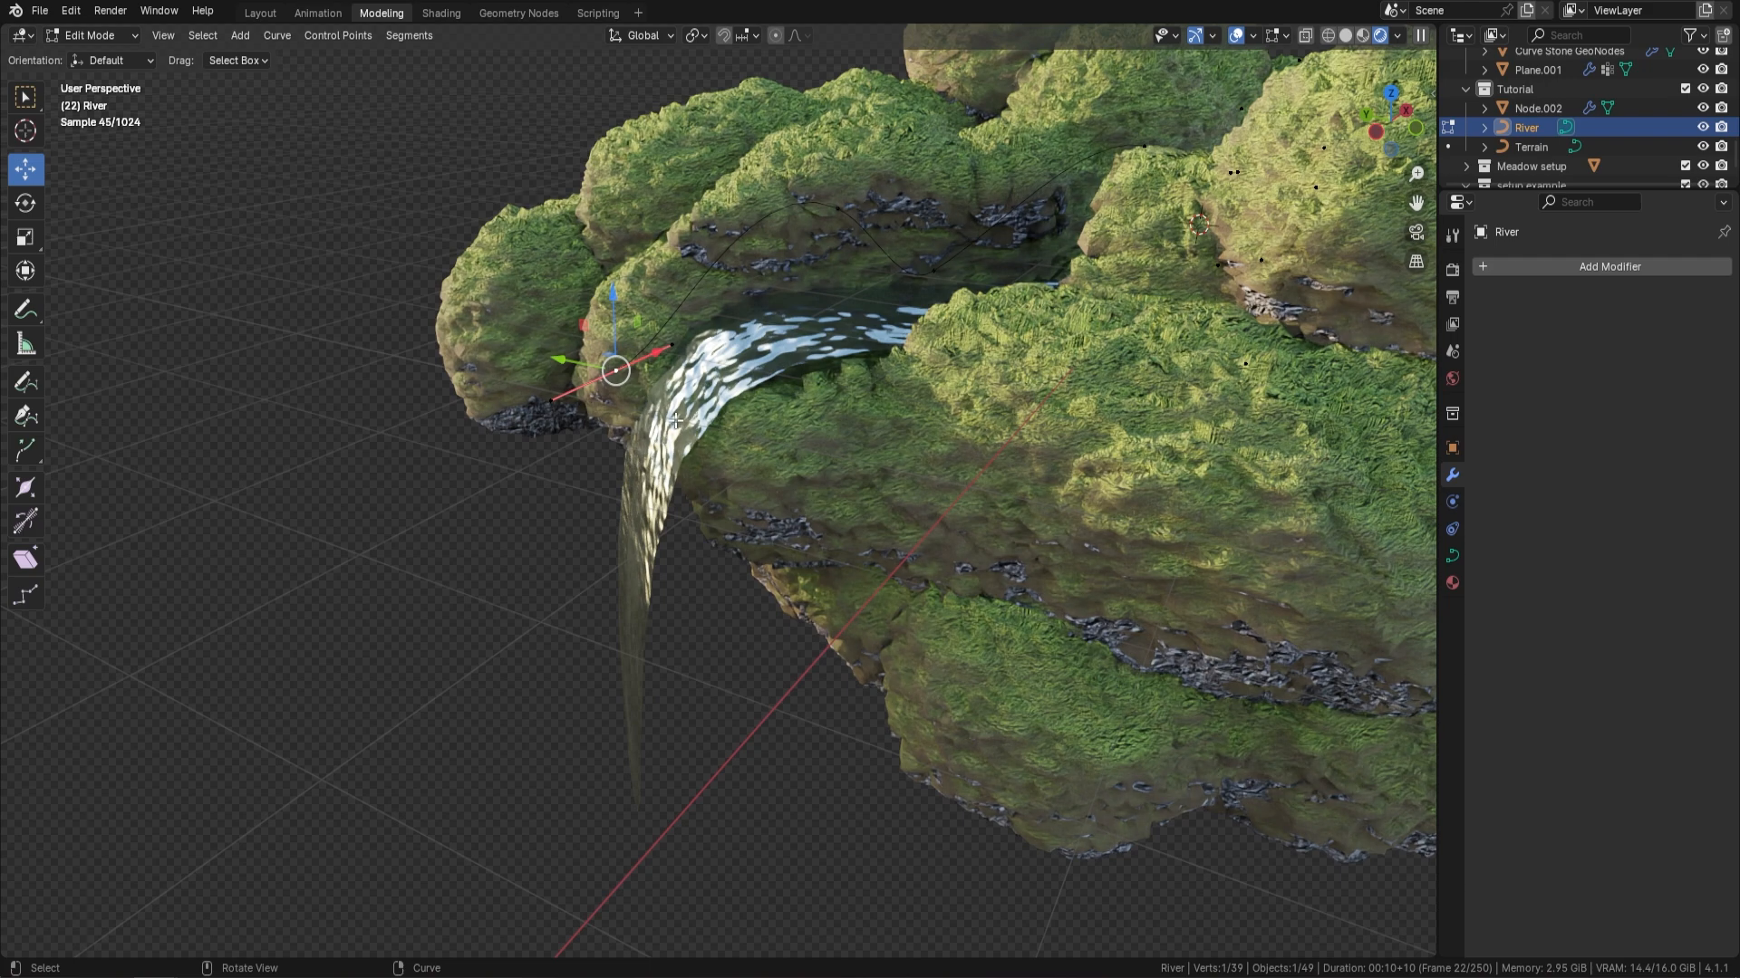
{"action": "key", "text": "g"}
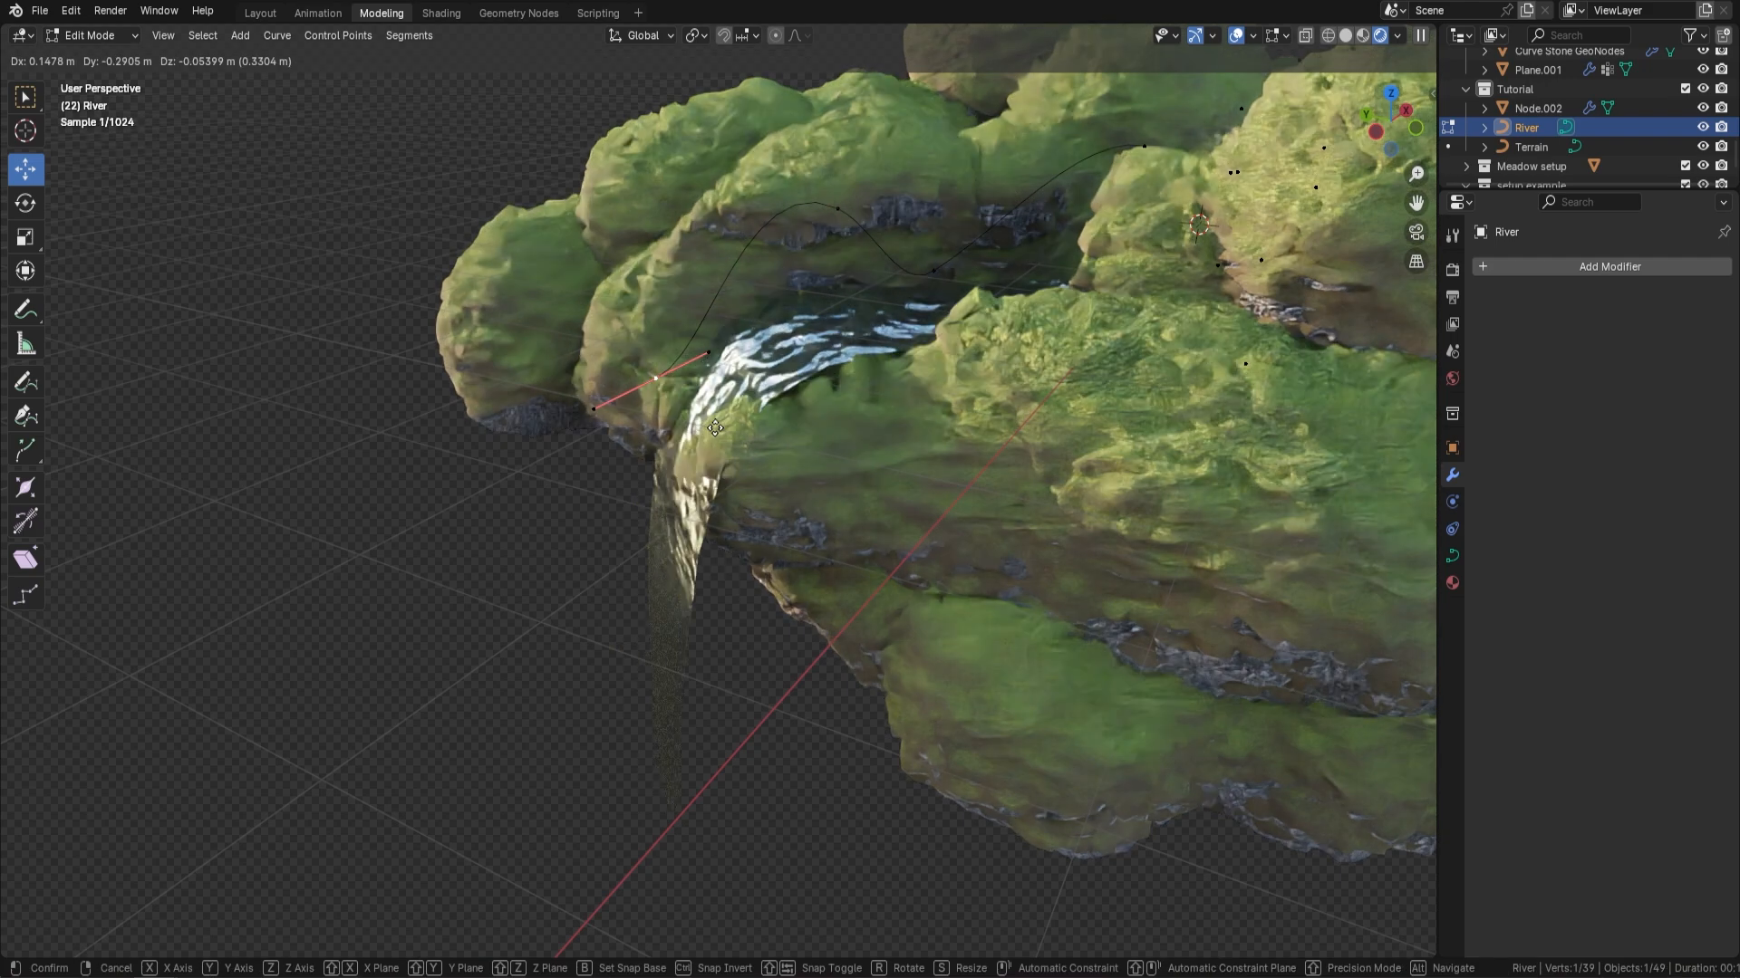
{"action": "left_click", "coordinate": [776, 421]}
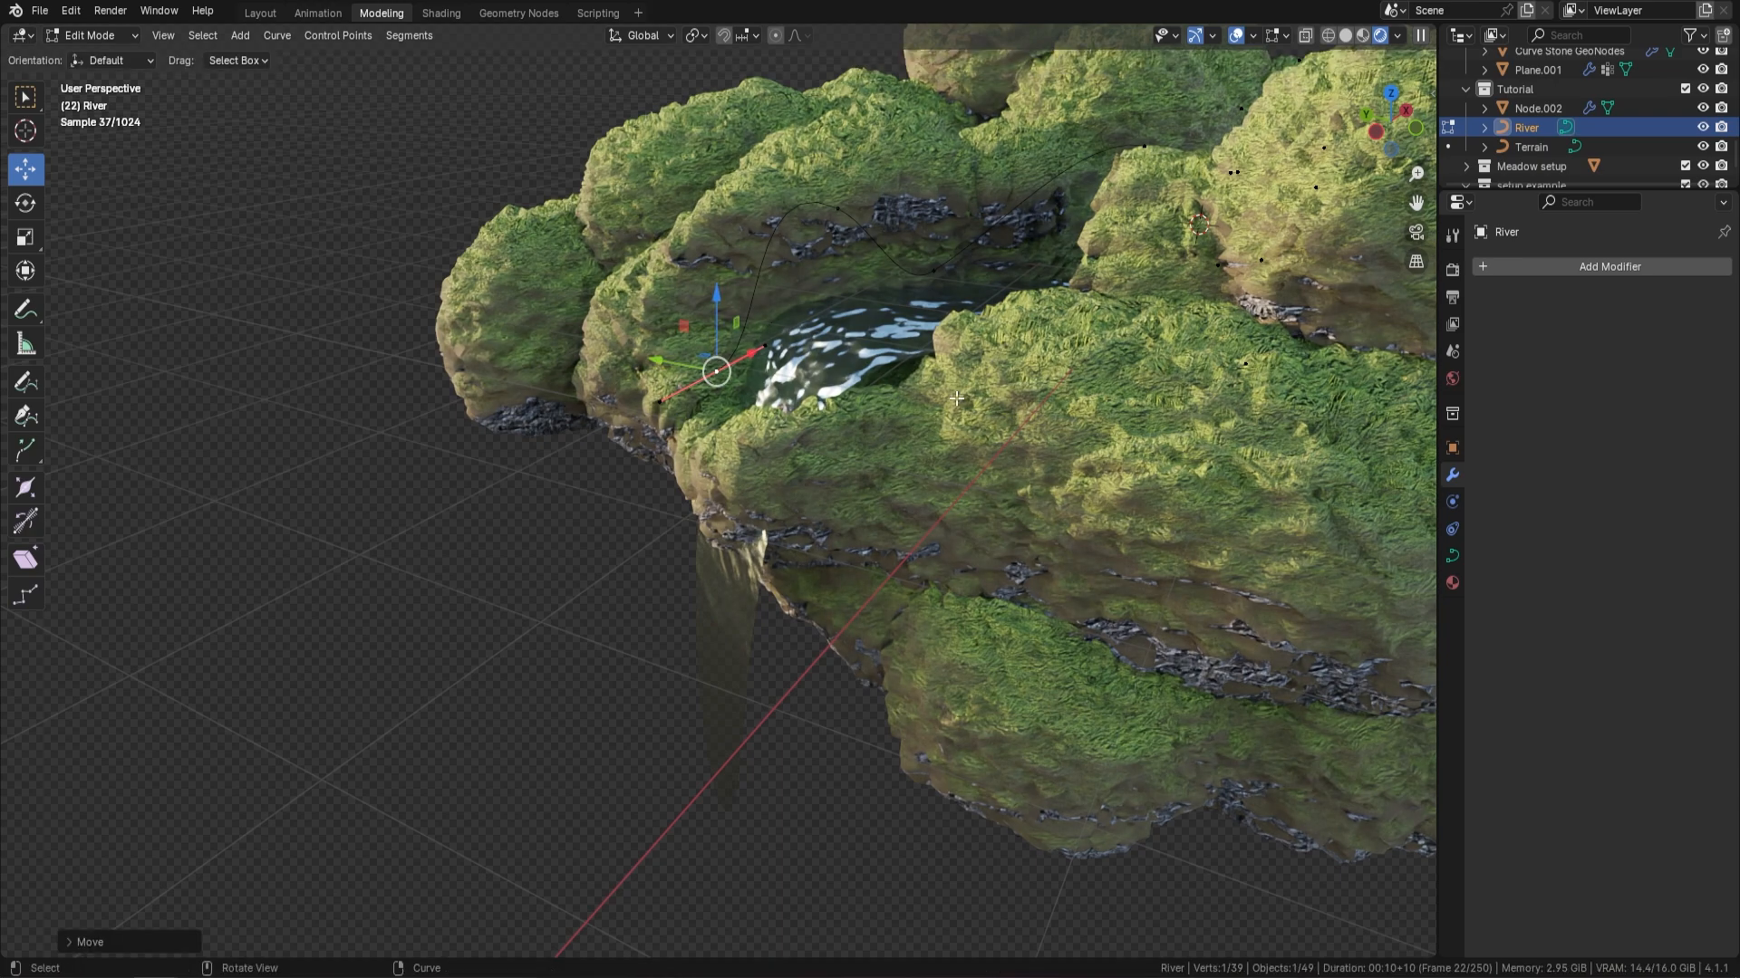
{"action": "middle_click_drag", "start_coordinate": [853, 365], "coordinate": [917, 387]}
{"action": "scroll", "coordinate": [951, 388], "scroll_direction": "down", "scroll_amount": 3}
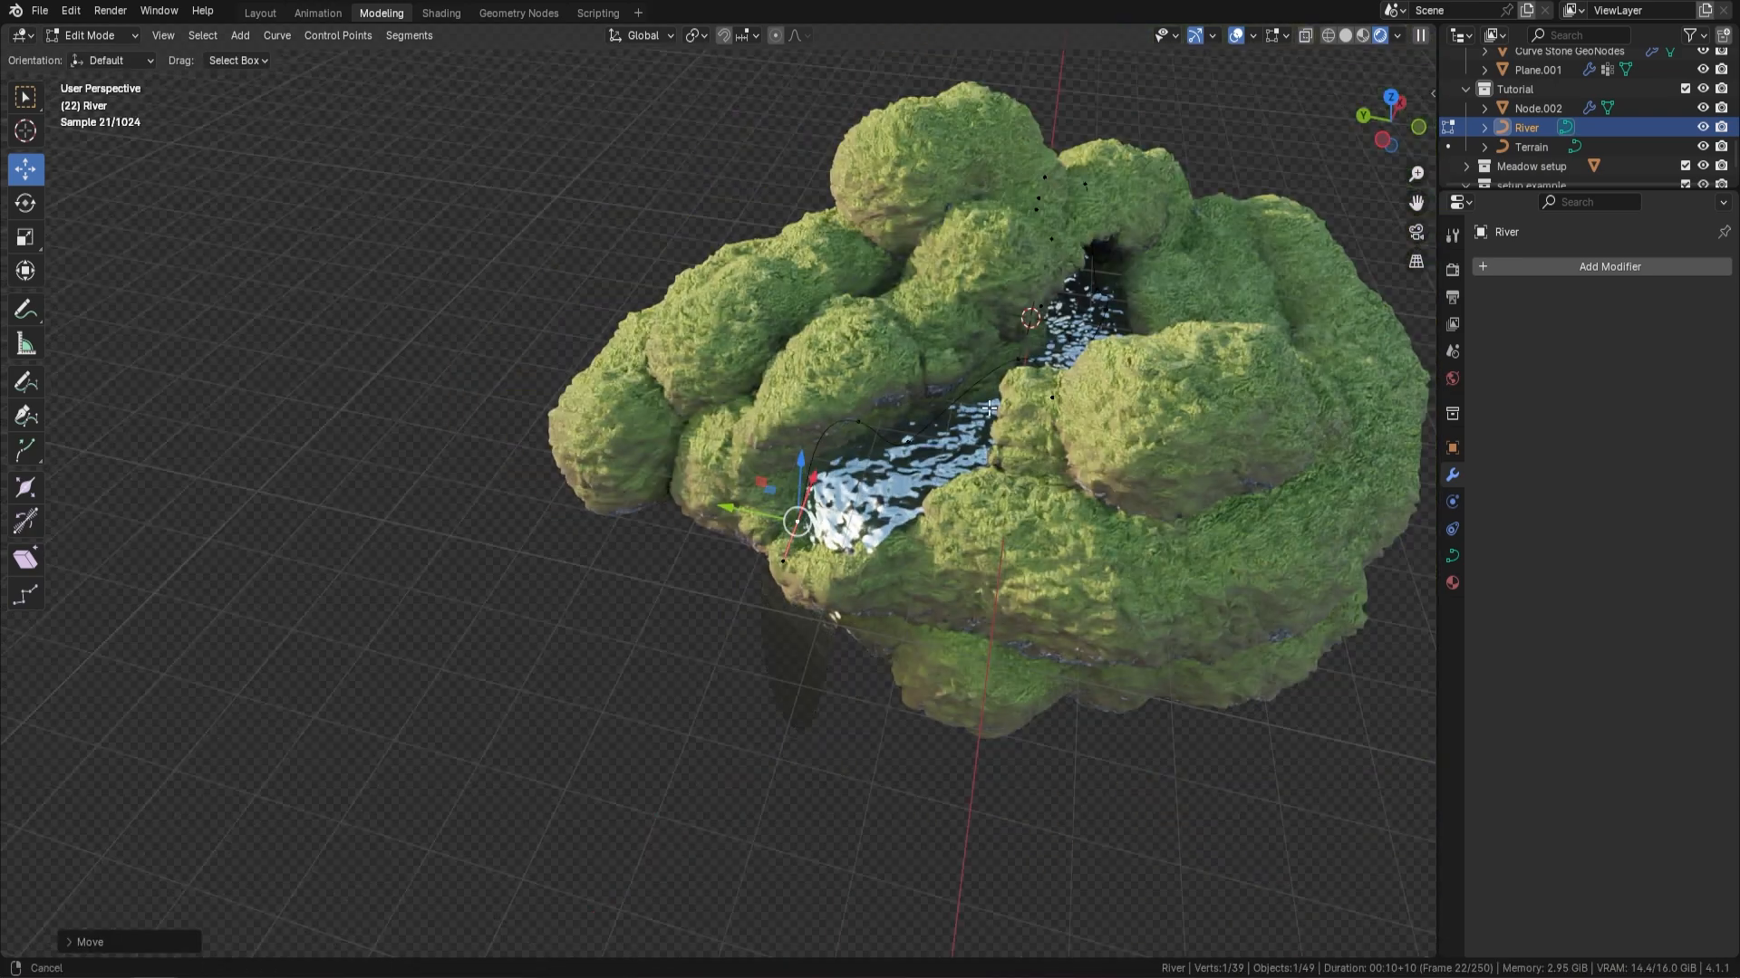
{"action": "middle_click_drag", "start_coordinate": [1250, 503], "coordinate": [978, 470], "text": "shift"}
{"action": "scroll", "coordinate": [951, 458], "scroll_direction": "up", "scroll_amount": 3}
{"action": "middle_click_drag", "start_coordinate": [893, 433], "coordinate": [951, 417]}
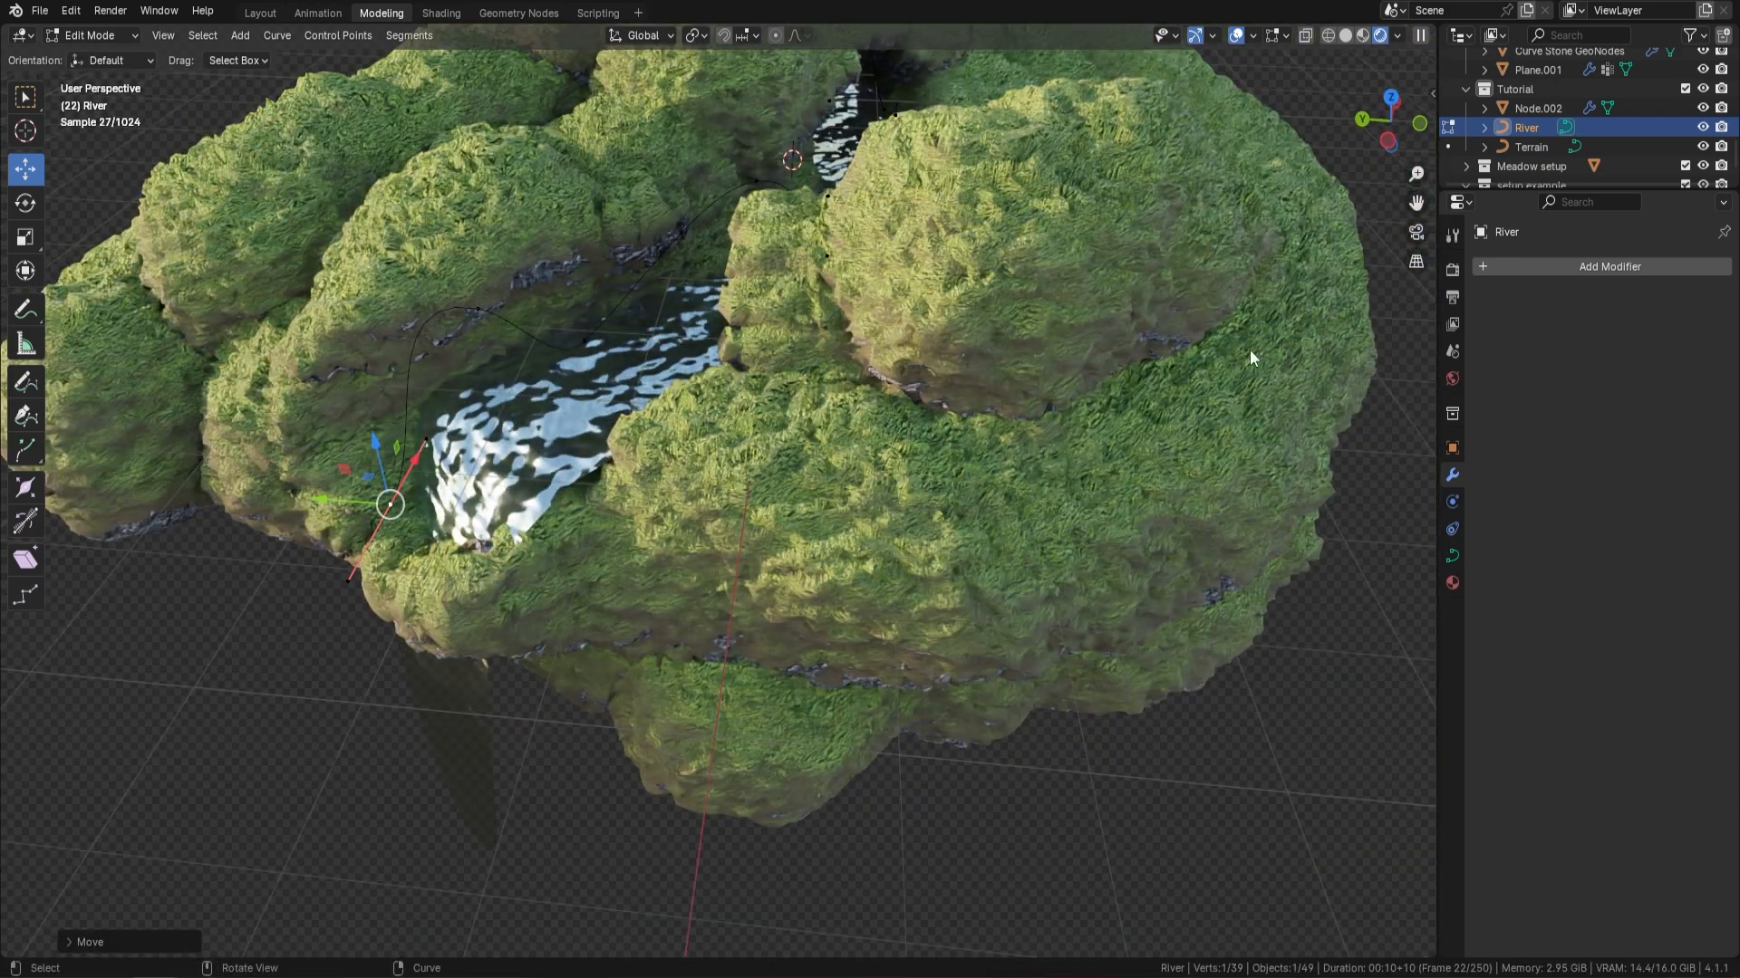
{"action": "key", "text": "Tab"}
Circle-select the Terrain curve's control points on the large mound beside the river and delete the selected vertices
{"action": "left_click", "coordinate": [1531, 147]}
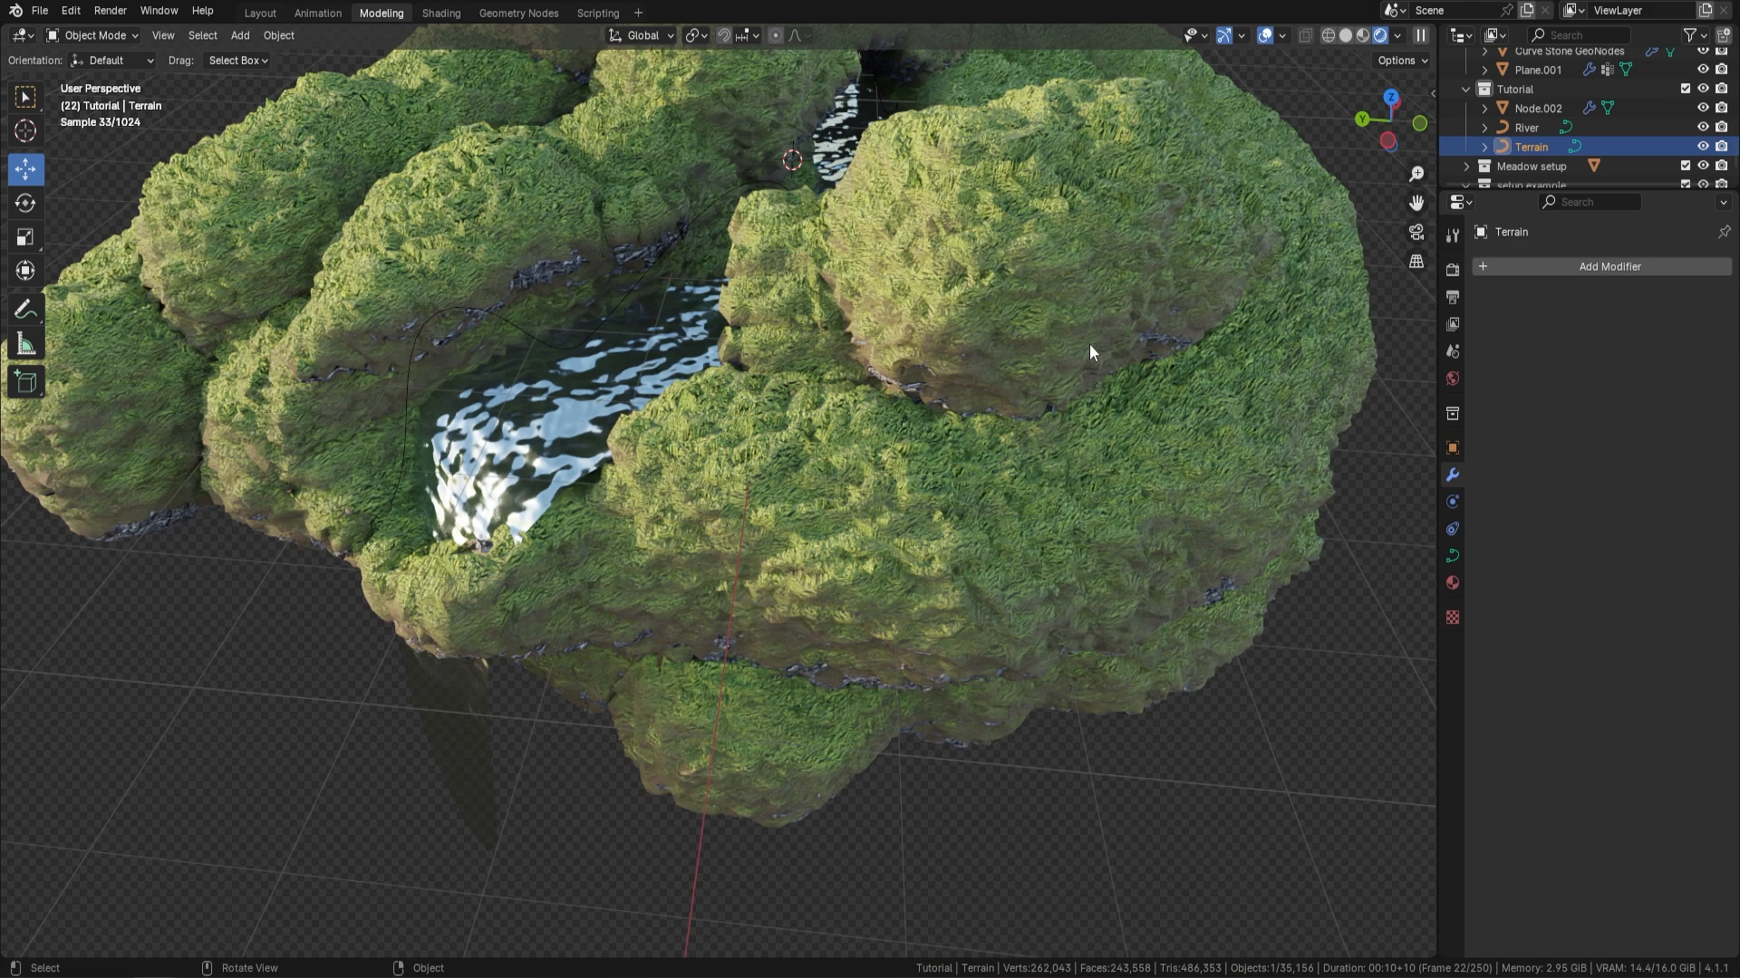
{"action": "left_click", "coordinate": [1152, 276]}
{"action": "left_click", "coordinate": [1542, 145]}
{"action": "key", "text": "Tab"}
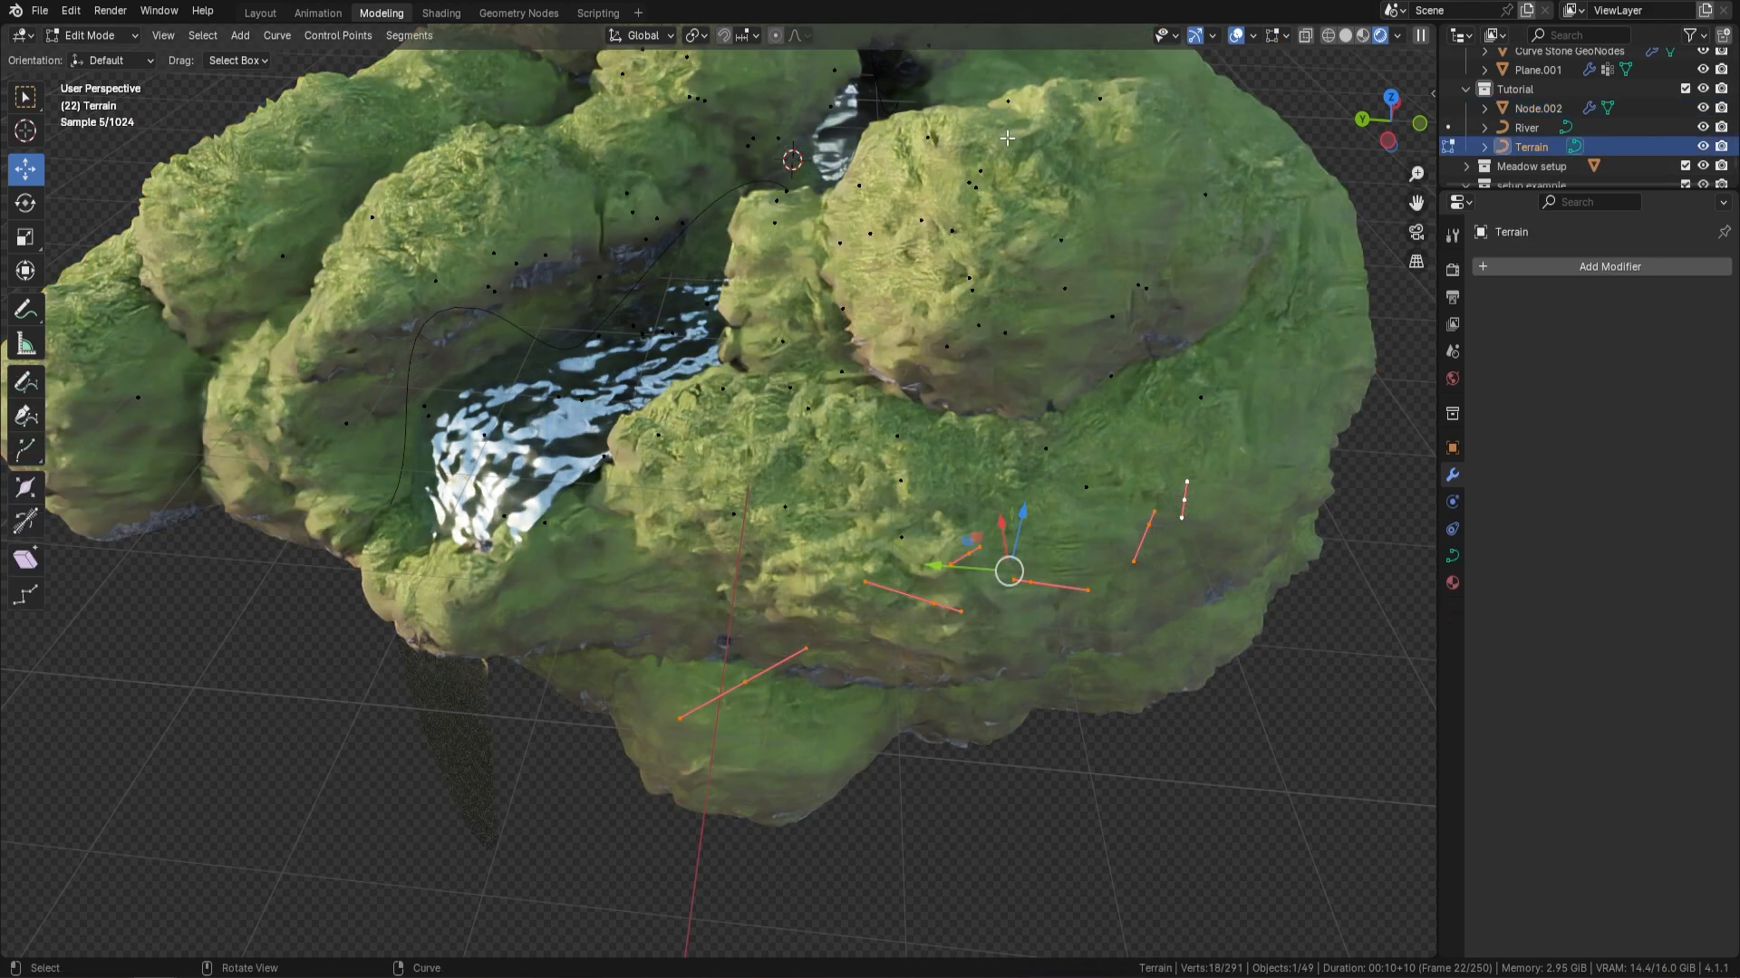
{"action": "middle_click_drag", "start_coordinate": [1007, 138], "coordinate": [1030, 368]}
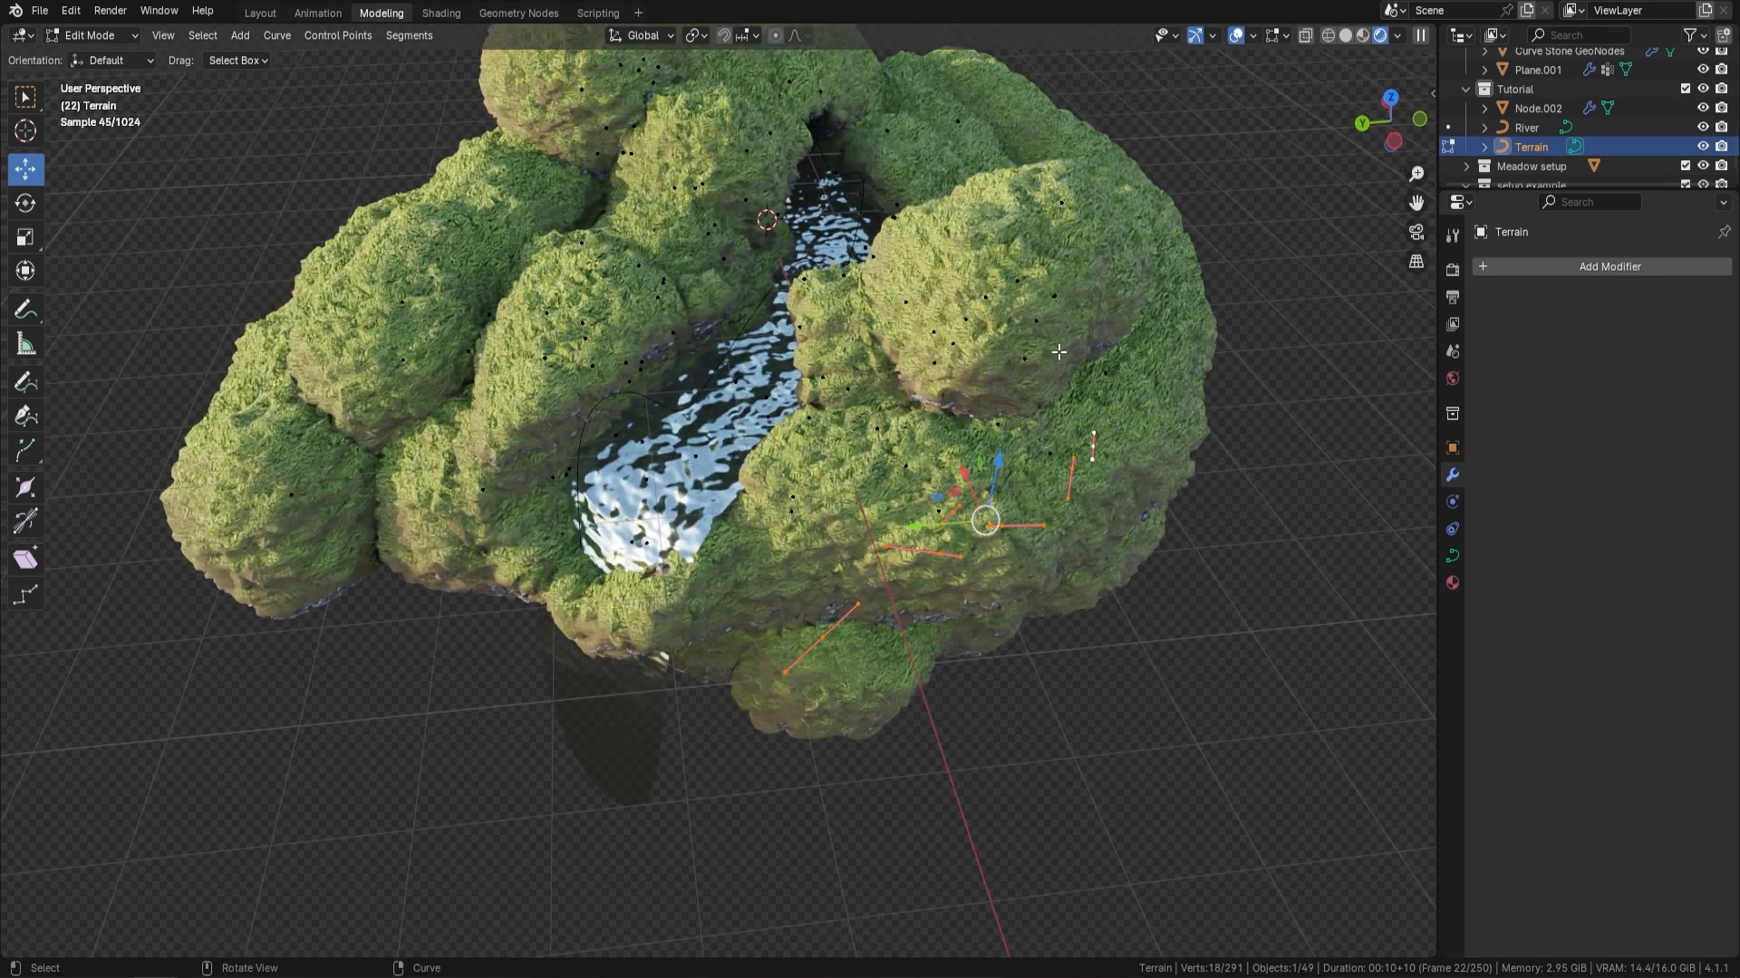
{"action": "key", "text": "c"}
{"action": "mouse_move", "coordinate": [972, 370]}
{"action": "left_mouse_down"}
{"action": "mouse_move", "coordinate": [1013, 295]}
{"action": "mouse_move", "coordinate": [1048, 329]}
{"action": "left_mouse_up"}
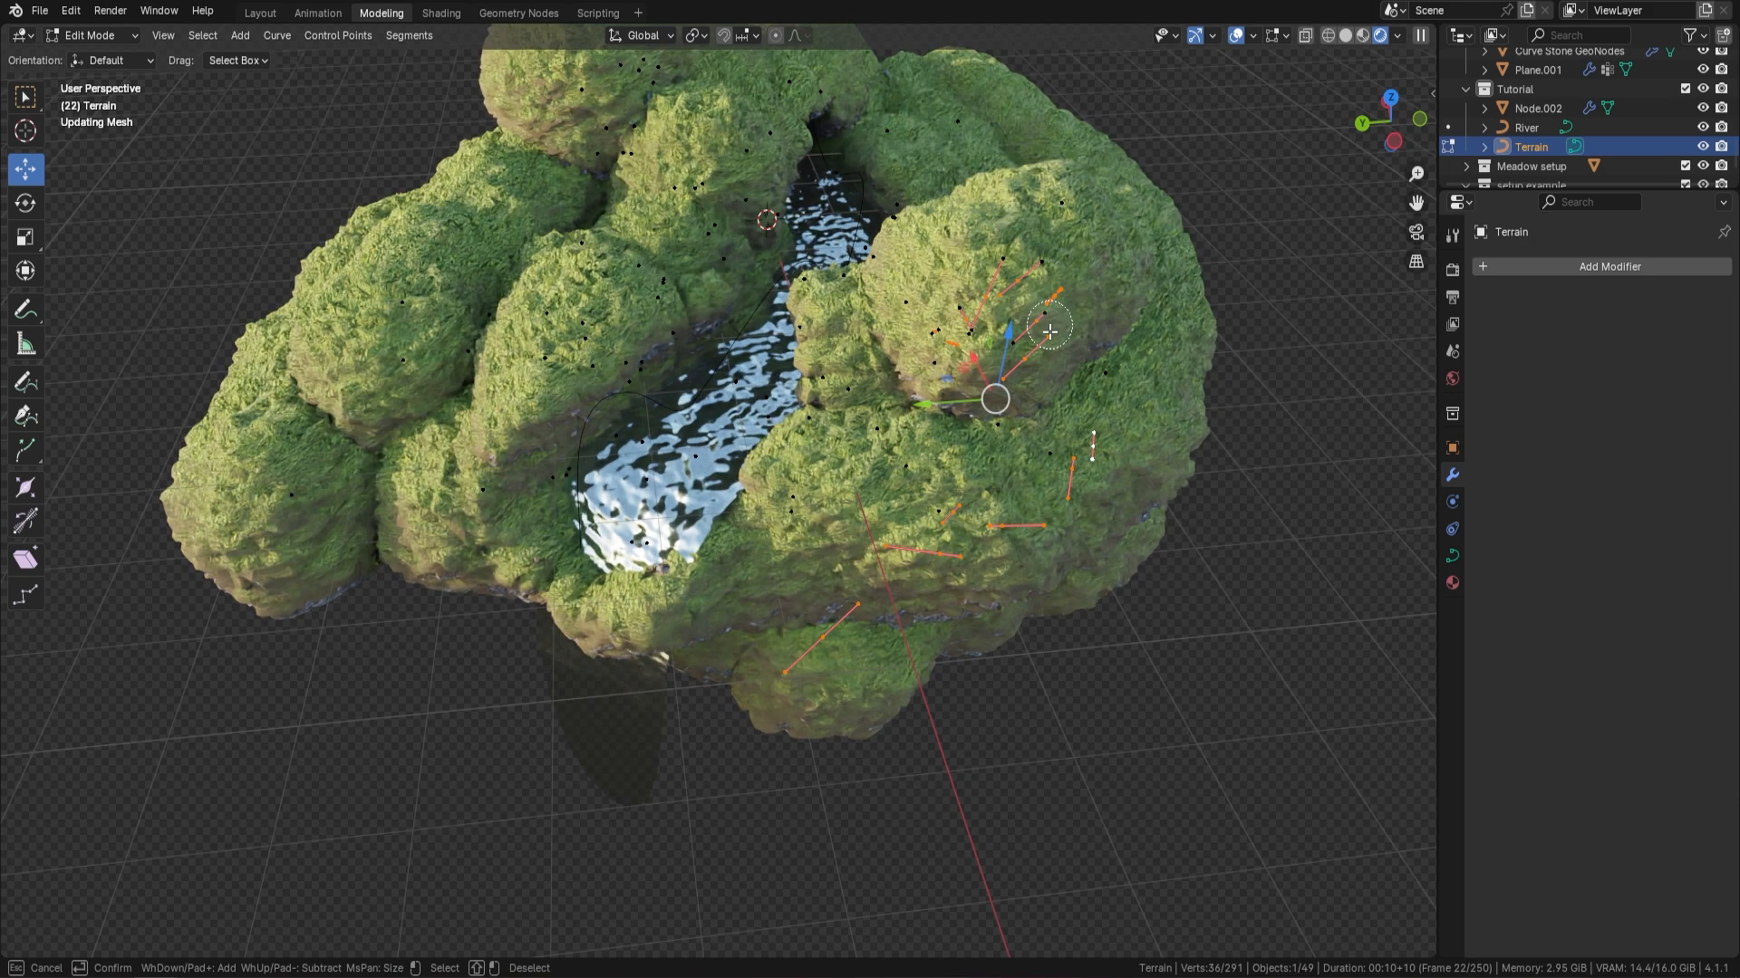
{"action": "key", "text": "Escape"}
{"action": "key", "text": "x"}
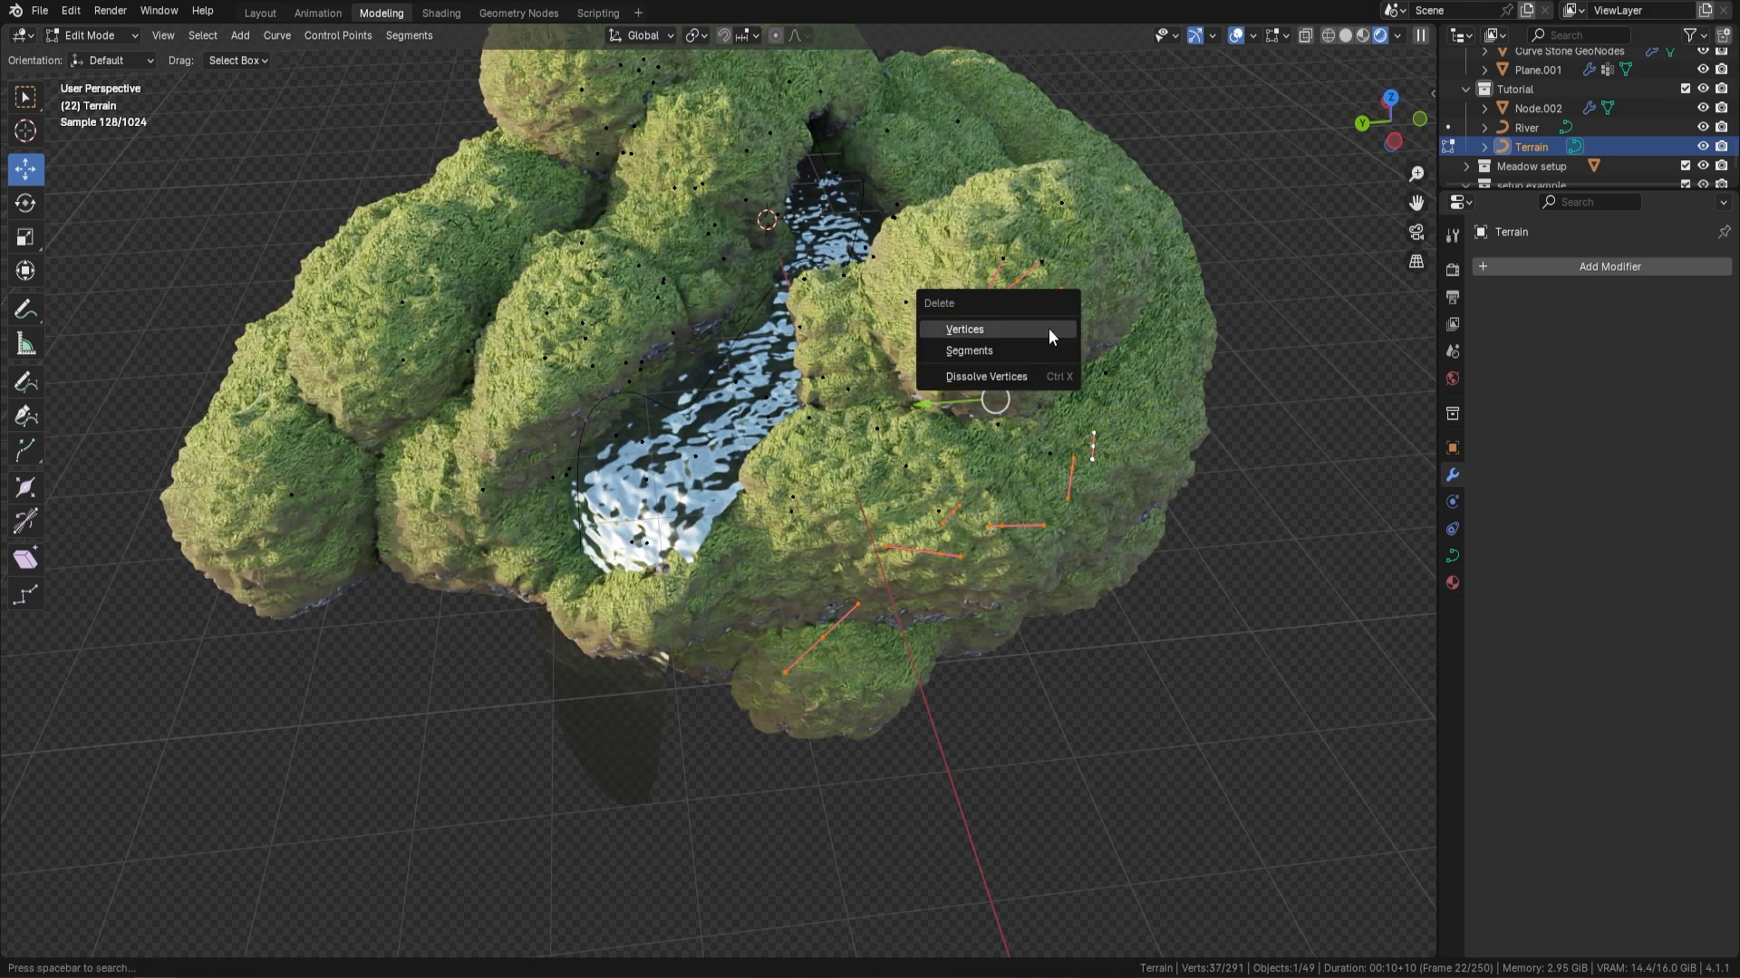
{"action": "left_click", "coordinate": [1048, 328]}
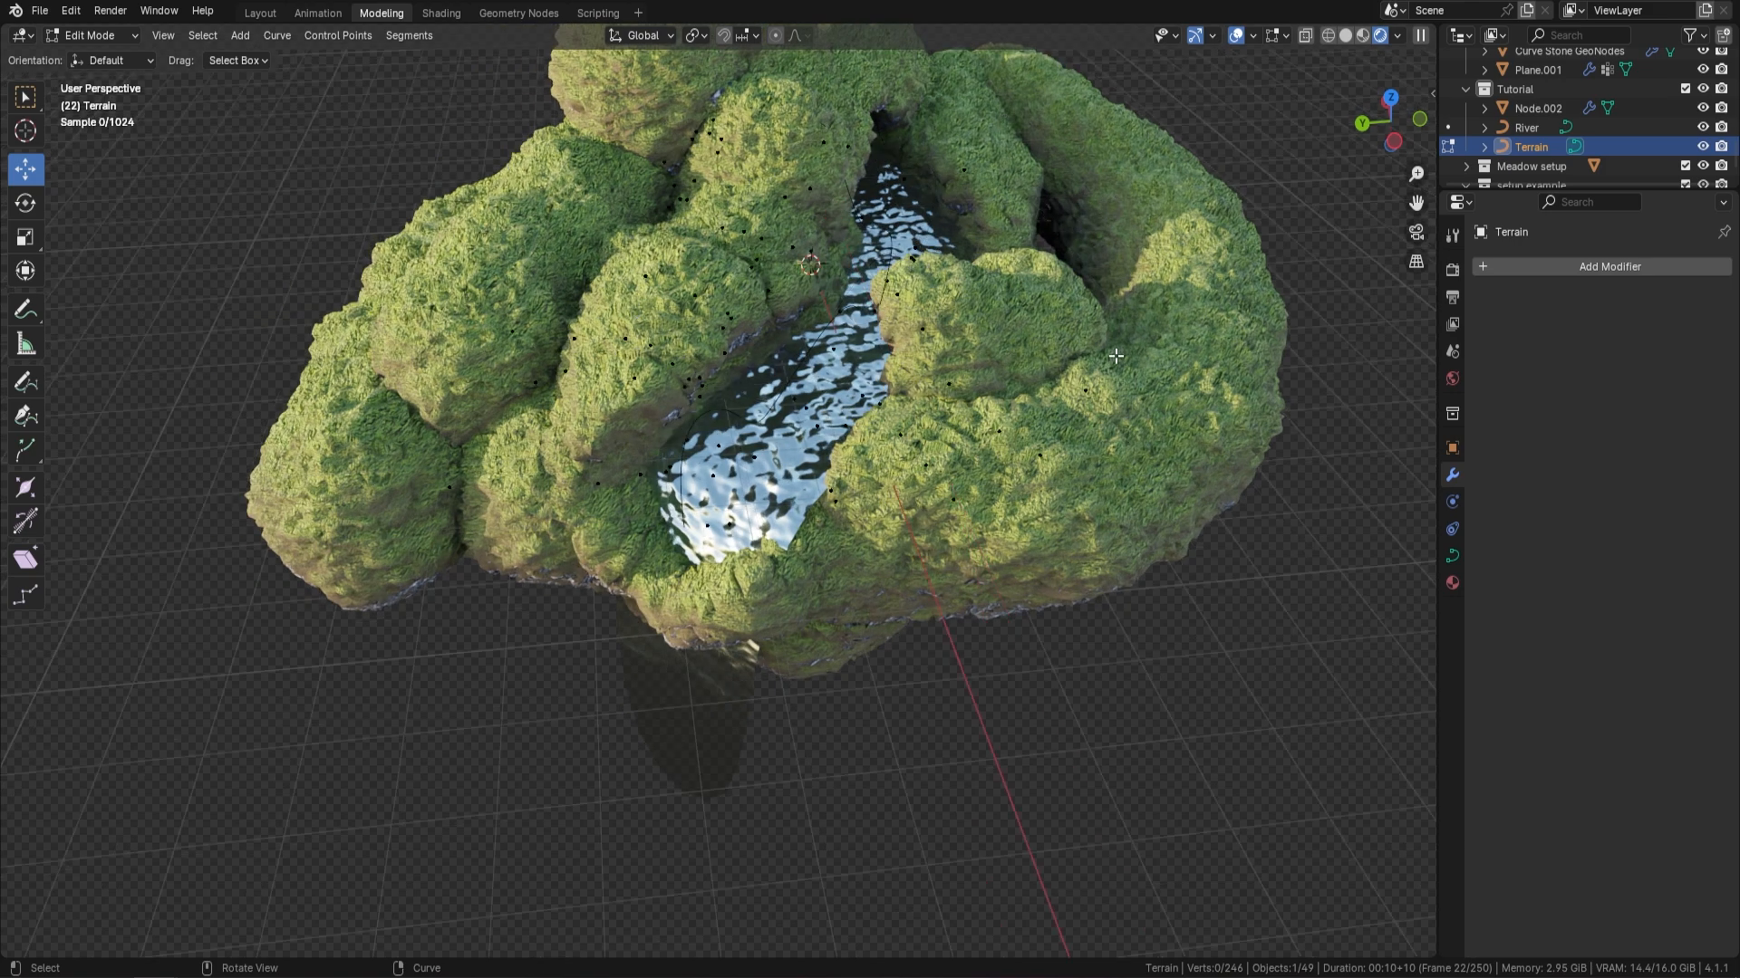
In top view, draw a second river on the River curve across the island, crossing the existing one, and return to Object Mode
{"action": "scroll", "coordinate": [947, 390], "scroll_direction": "down", "scroll_amount": 5}
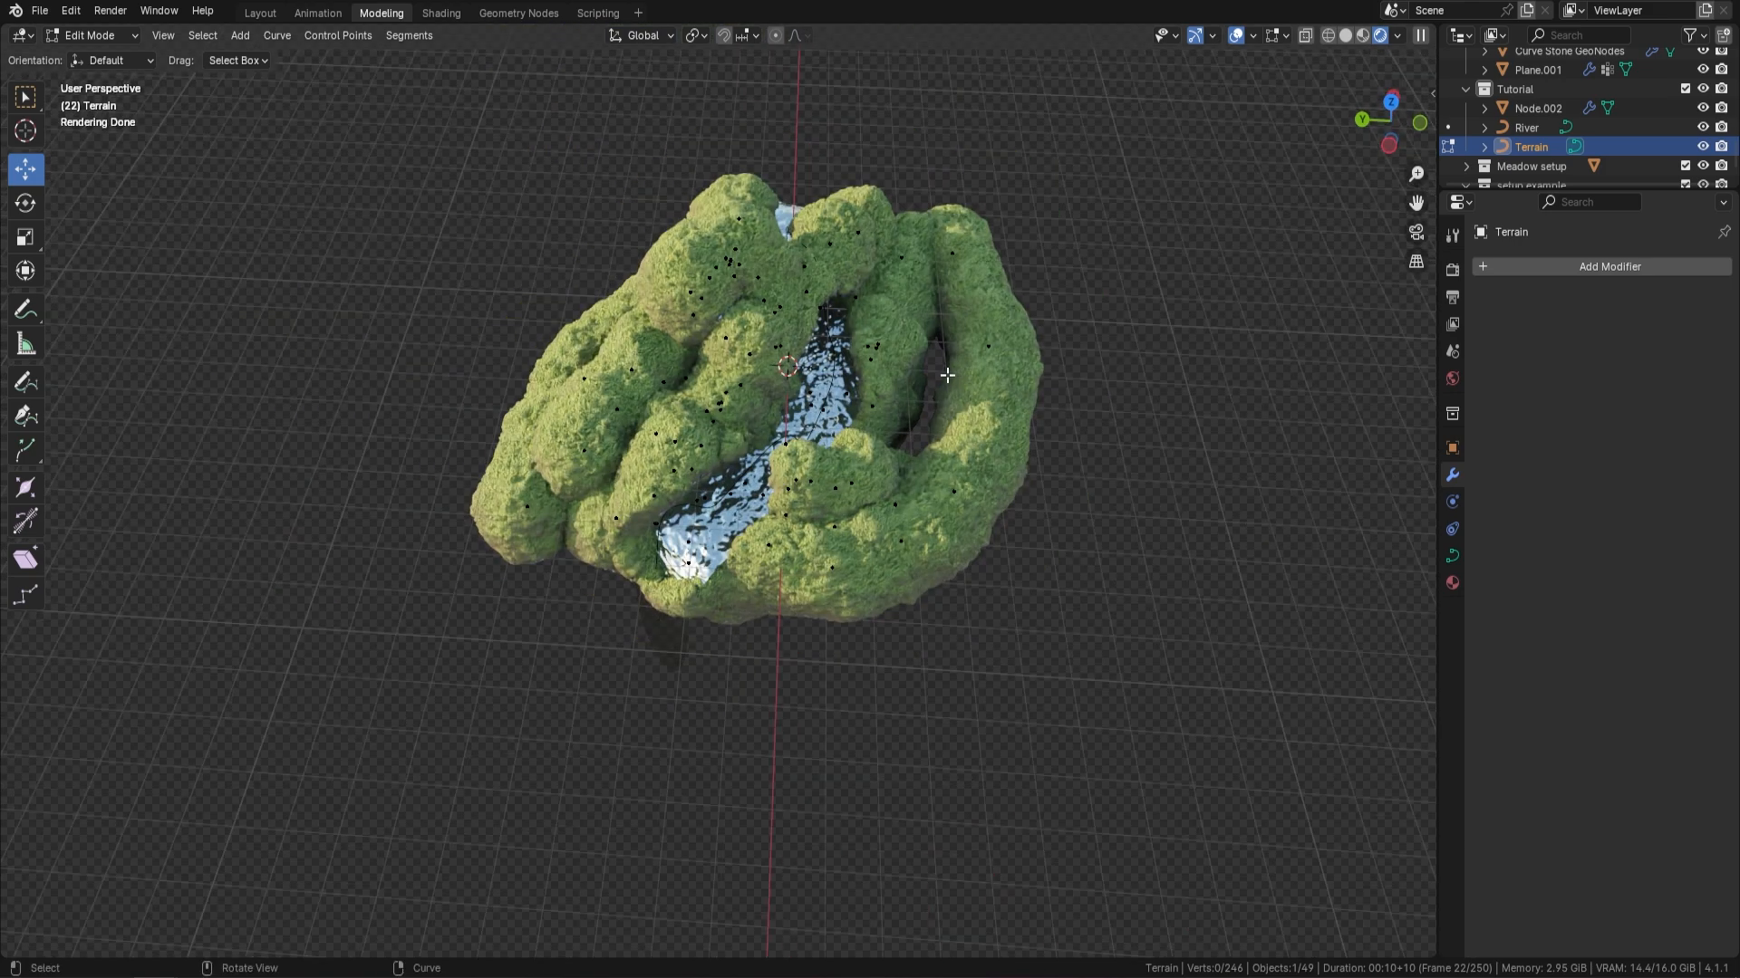
{"action": "key", "text": "KP_7"}
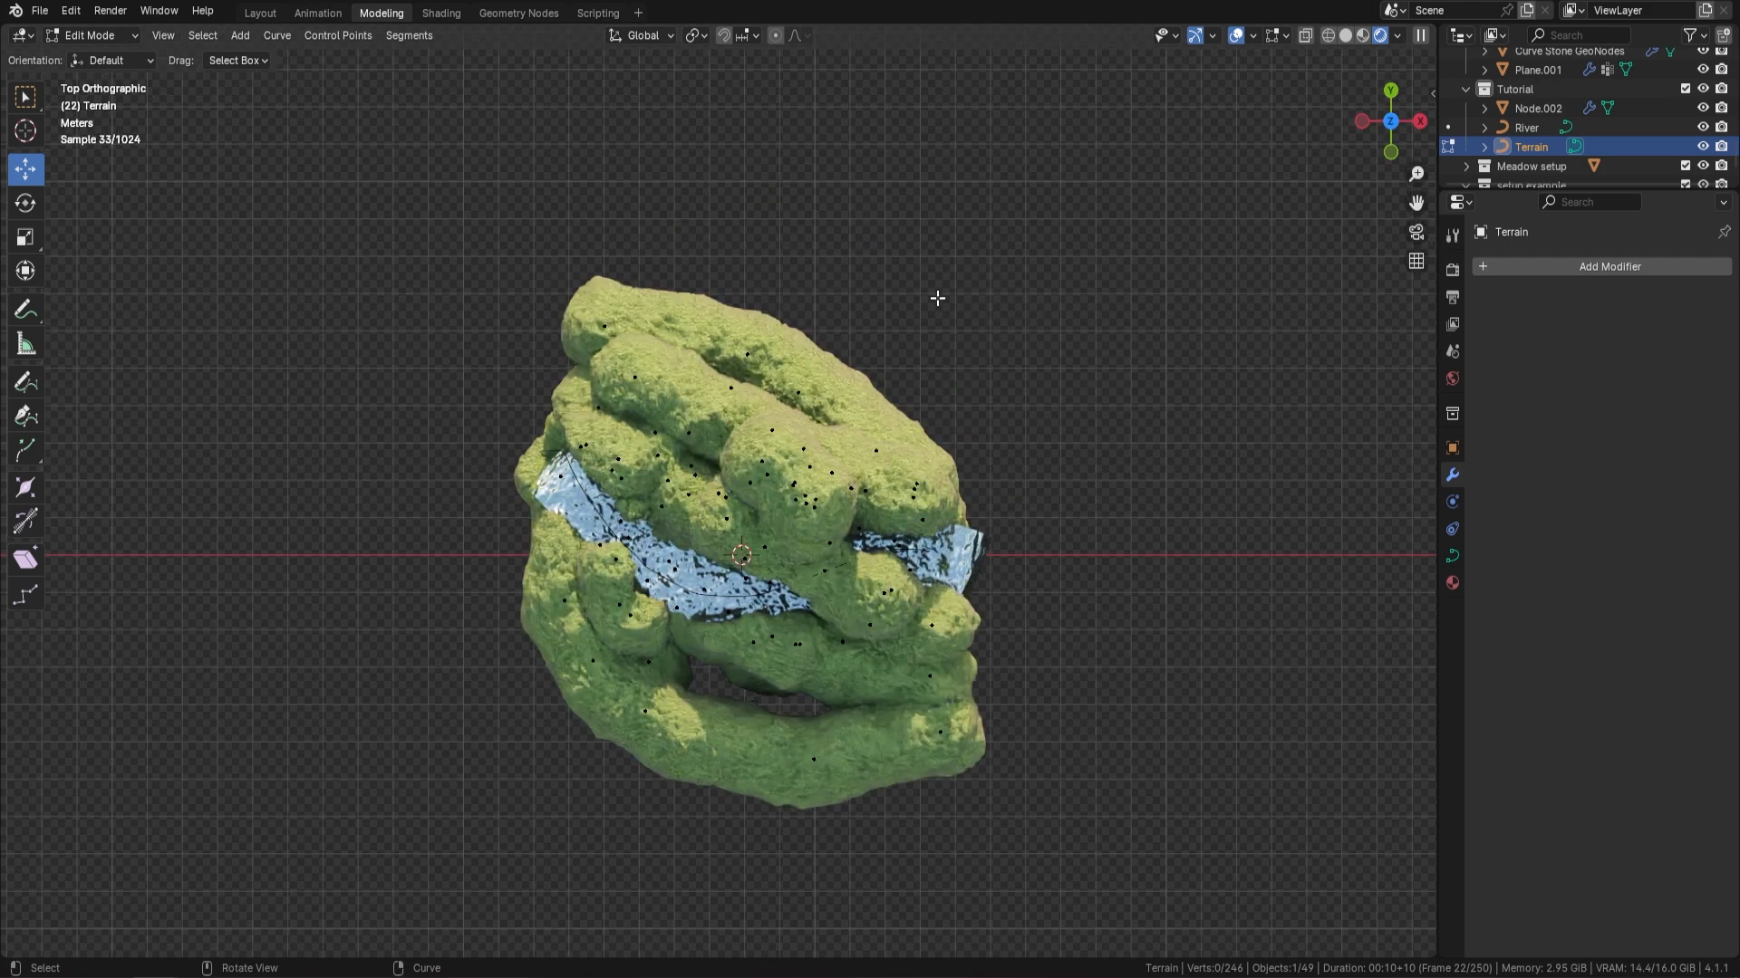
{"action": "left_click", "coordinate": [1525, 127]}
{"action": "middle_click_drag", "start_coordinate": [1012, 373], "coordinate": [1097, 244], "text": "shift"}
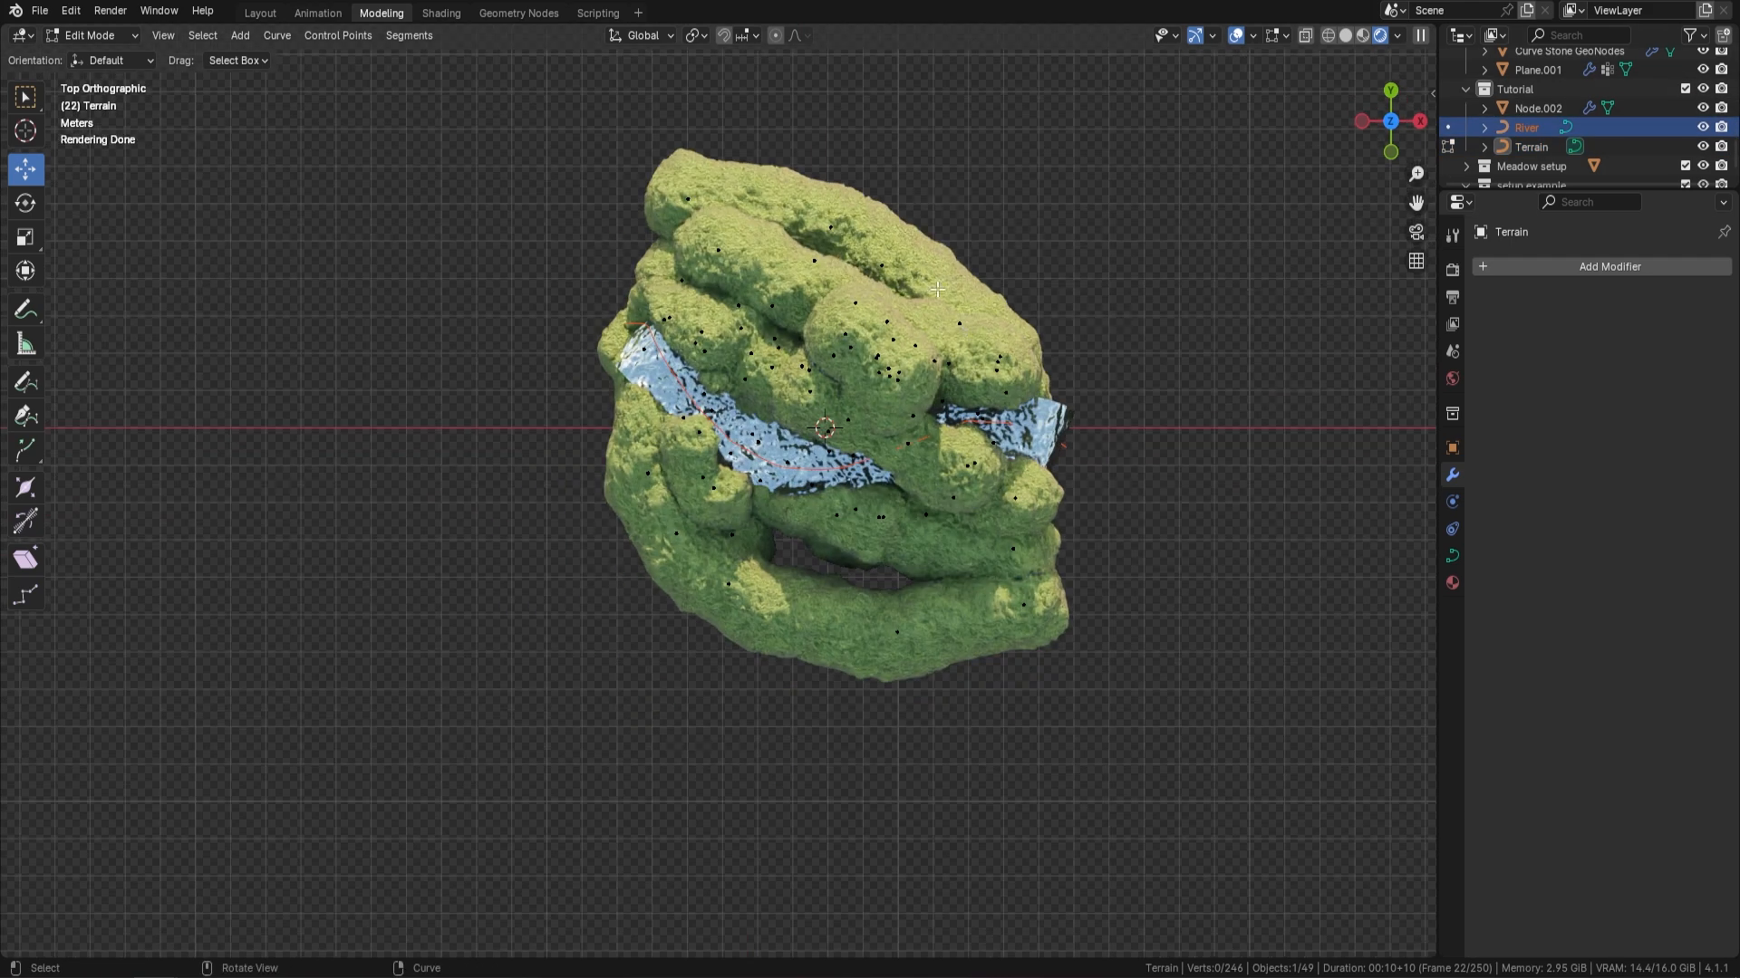
{"action": "key", "text": "Tab"}
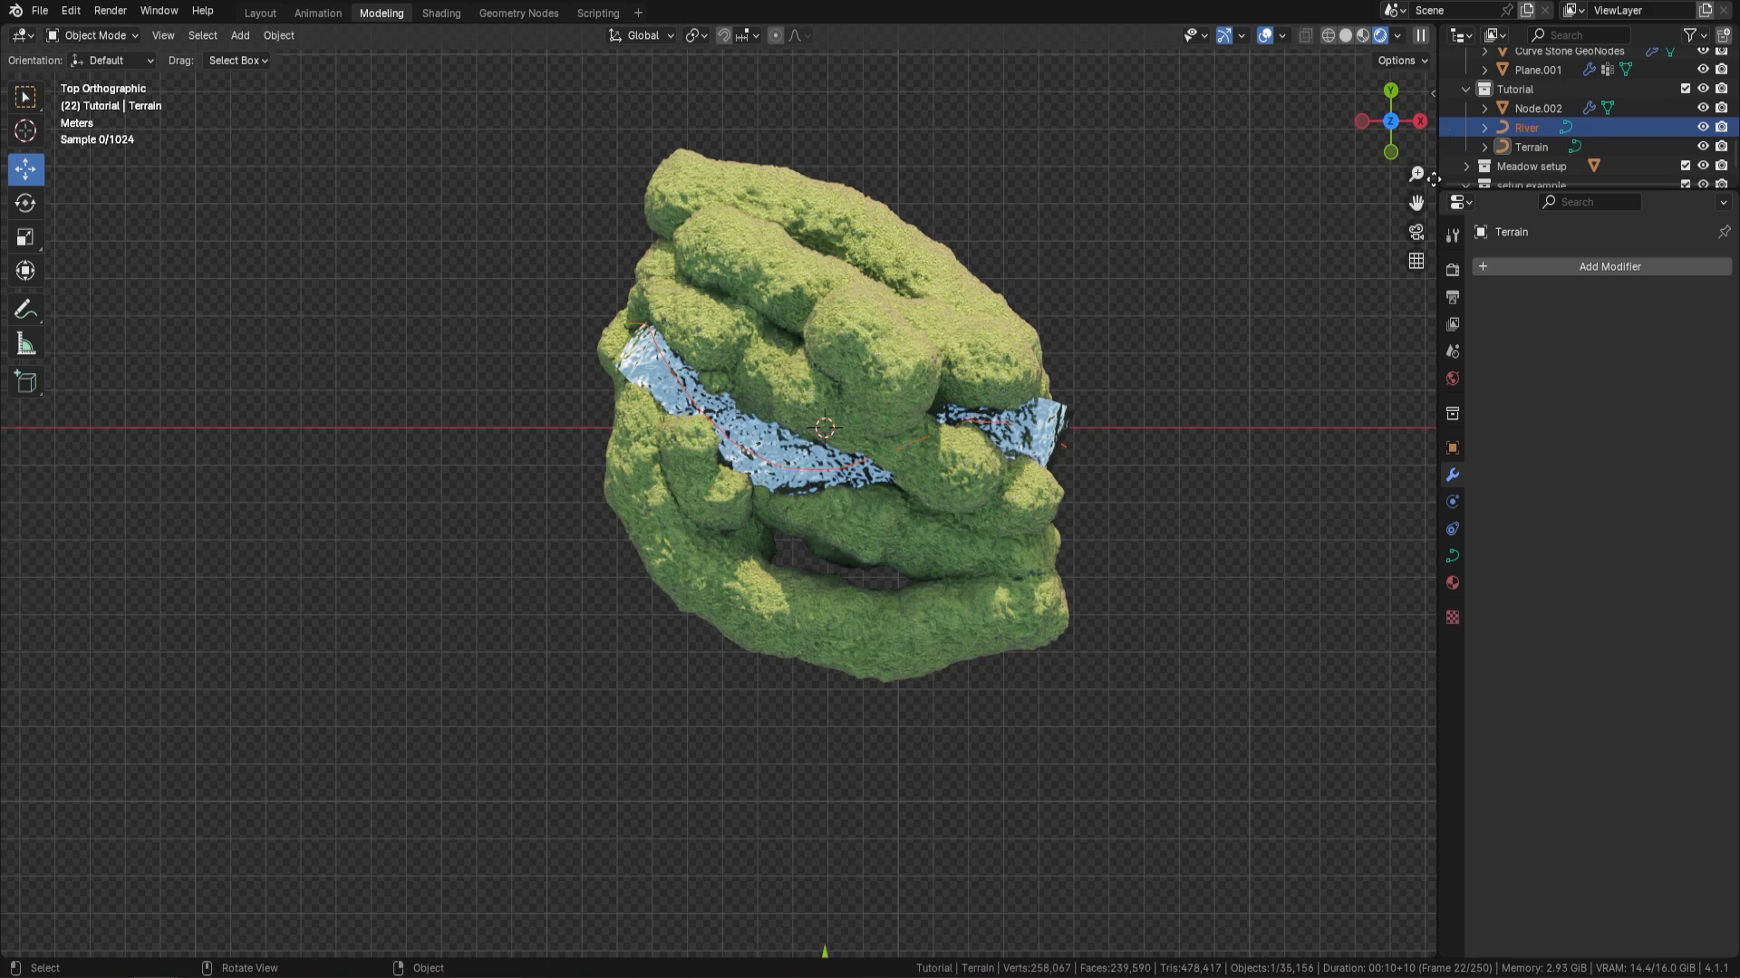
{"action": "left_click", "coordinate": [1546, 127]}
{"action": "key", "text": "Tab"}
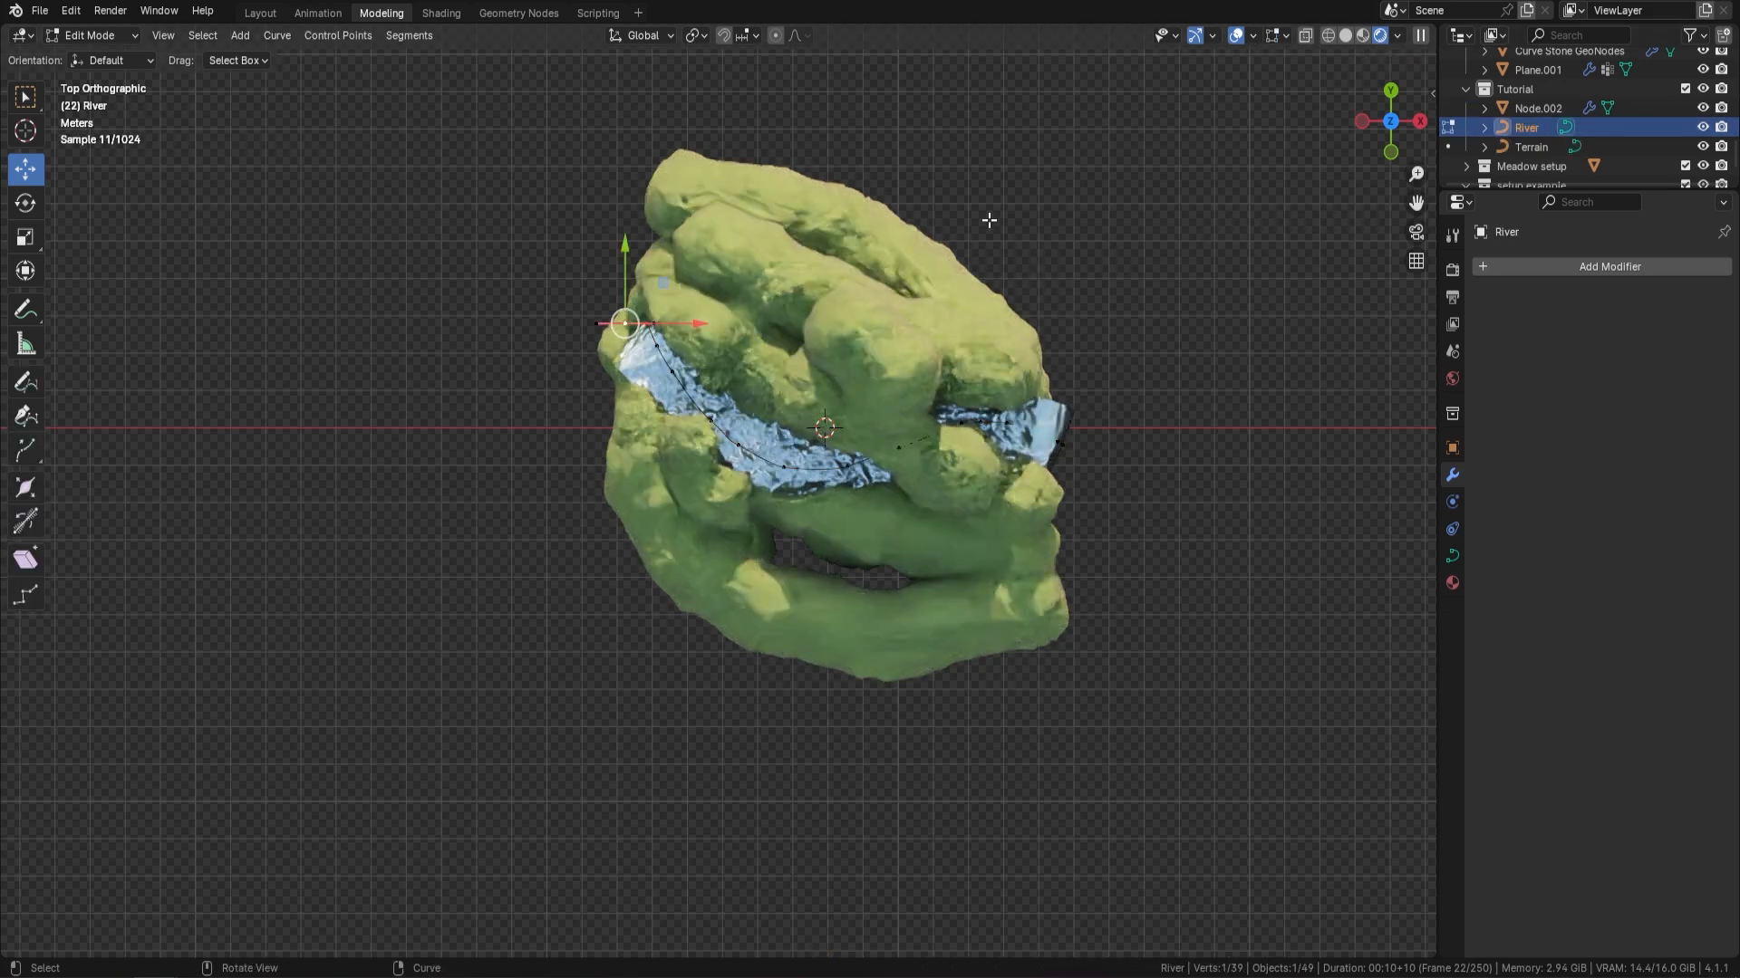
{"action": "left_click_drag", "start_coordinate": [992, 224], "coordinate": [859, 300]}
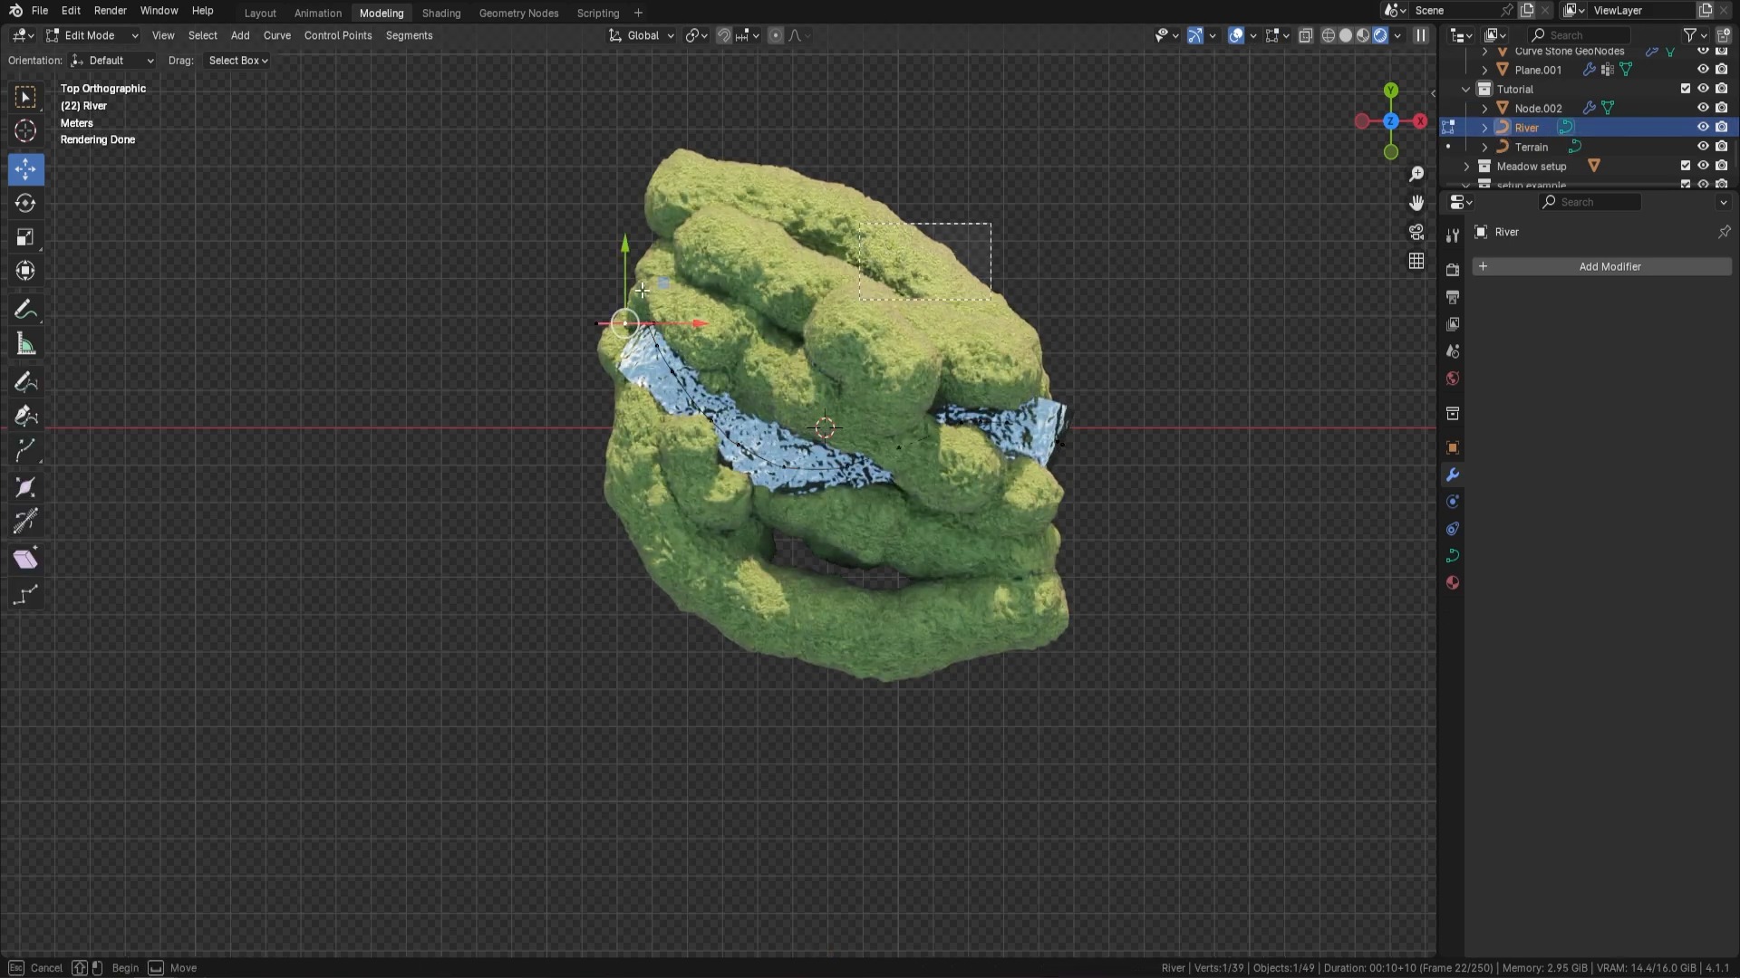
{"action": "left_click", "coordinate": [25, 381]}
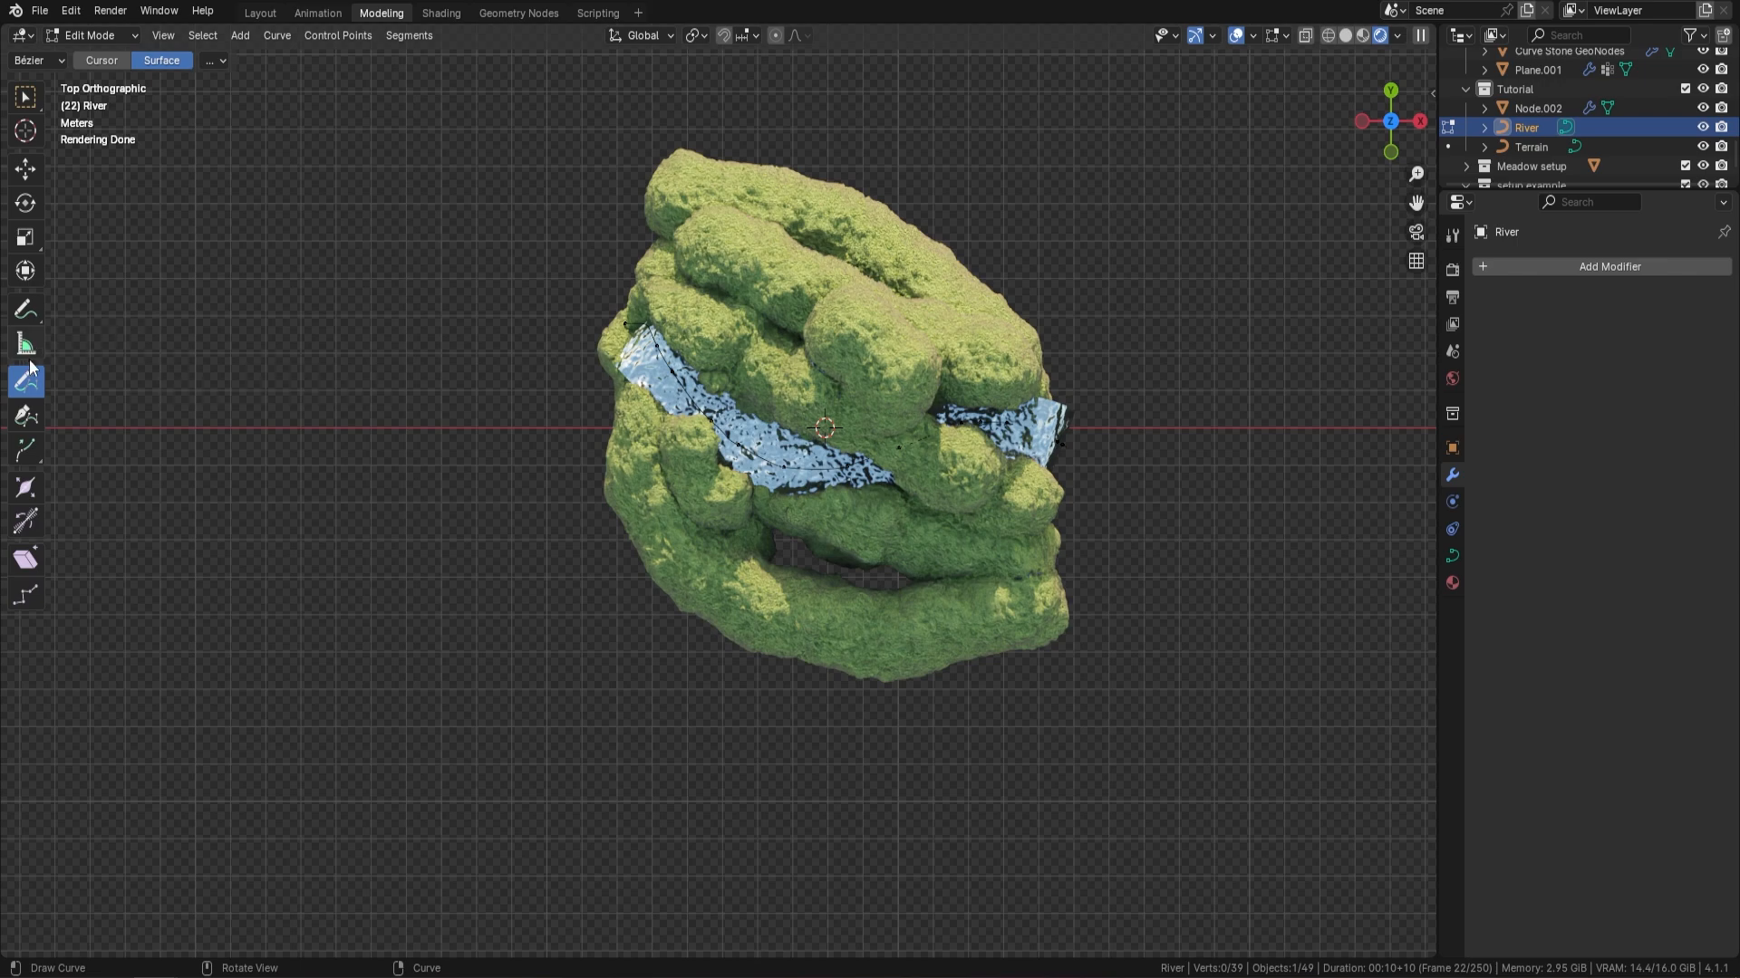
{"action": "mouse_move", "coordinate": [956, 245]}
{"action": "left_mouse_down"}
{"action": "mouse_move", "coordinate": [877, 272]}
{"action": "mouse_move", "coordinate": [831, 415]}
{"action": "mouse_move", "coordinate": [685, 606]}
{"action": "left_mouse_up"}
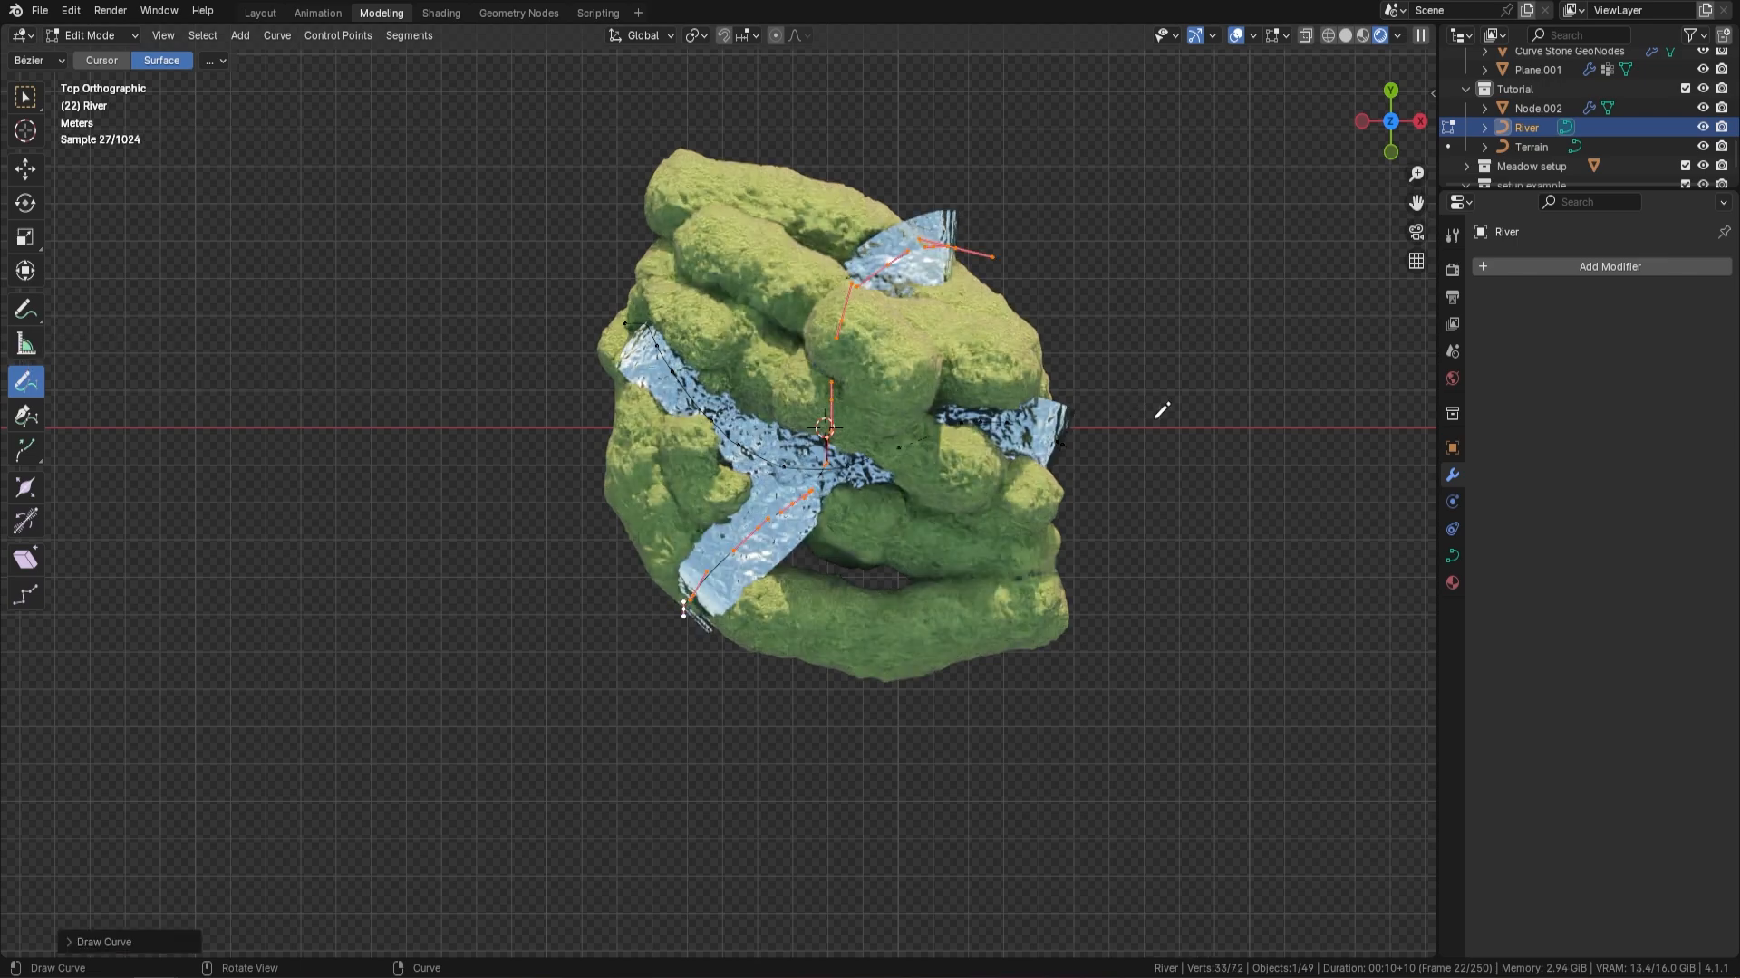
{"action": "mouse_move", "coordinate": [1160, 411]}
{"action": "middle_mouse_down"}
{"action": "mouse_move", "coordinate": [1165, 337]}
{"action": "mouse_move", "coordinate": [1107, 304]}
{"action": "mouse_move", "coordinate": [1150, 276]}
{"action": "mouse_move", "coordinate": [916, 295]}
{"action": "mouse_move", "coordinate": [1015, 313]}
{"action": "mouse_move", "coordinate": [851, 208]}
{"action": "middle_mouse_up"}
{"action": "middle_click_drag", "start_coordinate": [831, 400], "coordinate": [965, 387]}
{"action": "scroll", "coordinate": [956, 371], "scroll_direction": "up", "scroll_amount": 2}
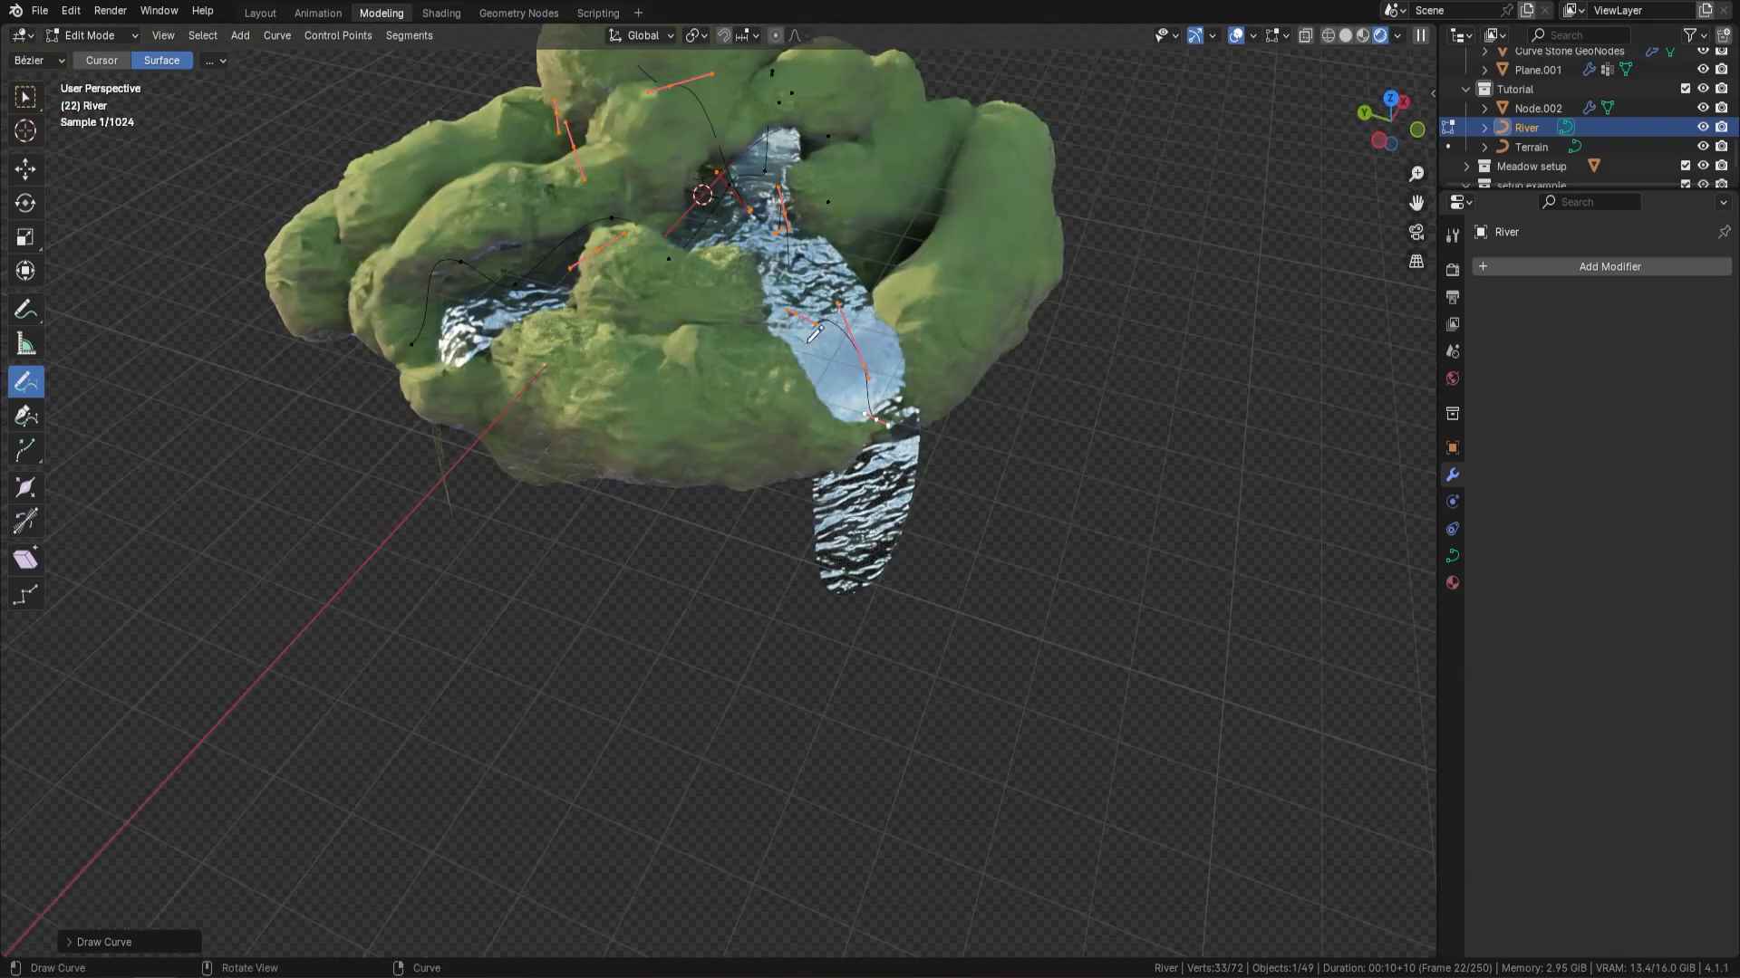
{"action": "middle_click_drag", "start_coordinate": [904, 234], "coordinate": [927, 348], "text": "shift"}
{"action": "key", "text": "Tab"}
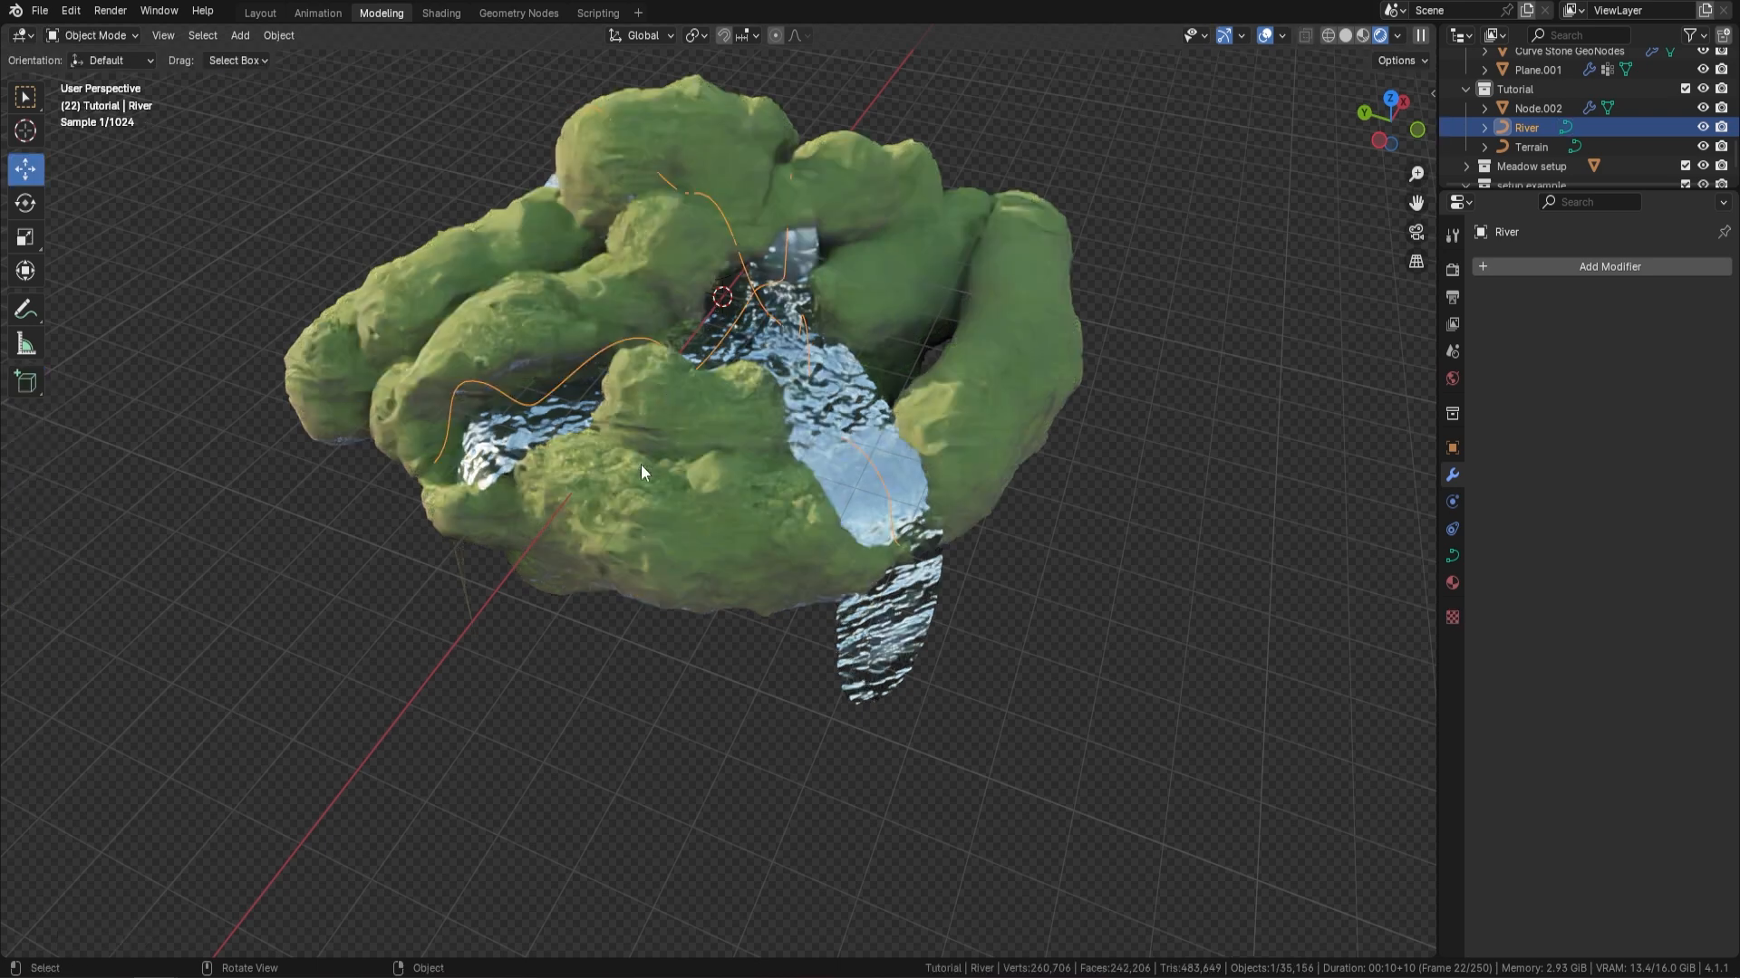
Edit the Terrain curve and draw a short stroke along the bank beside the second river's waterfall
{"action": "left_click", "coordinate": [1533, 149]}
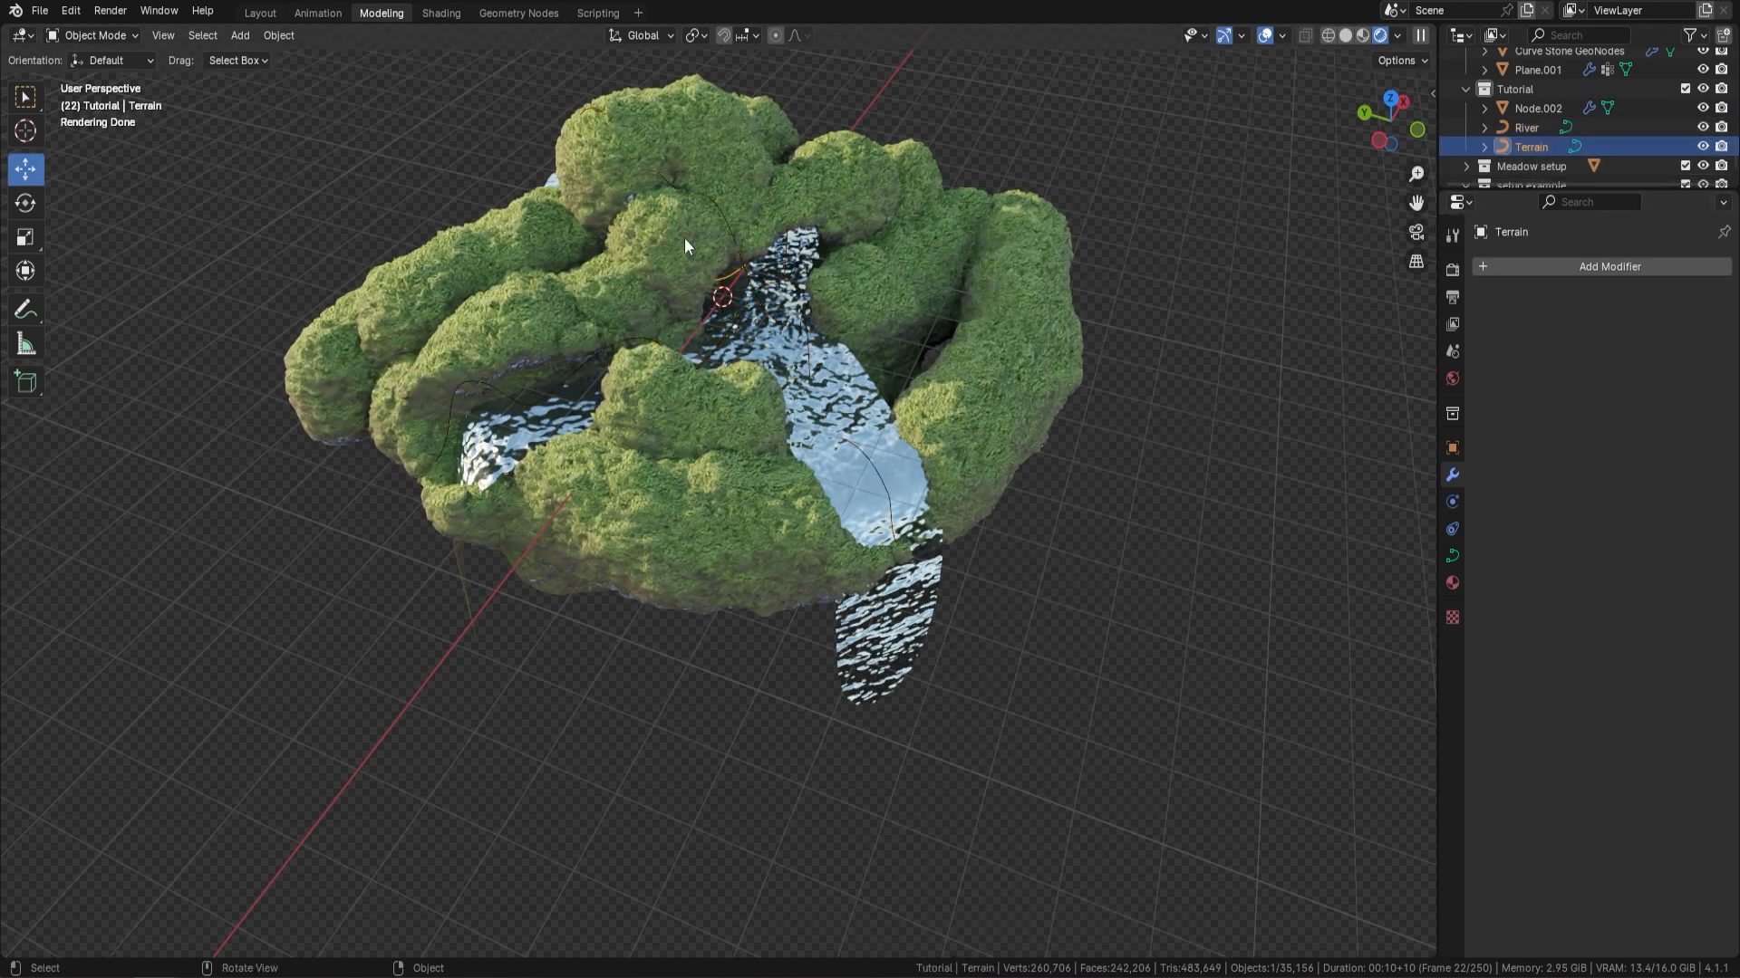
{"action": "key", "text": "Tab"}
{"action": "middle_click_drag", "start_coordinate": [904, 326], "coordinate": [888, 302]}
{"action": "left_click_drag", "start_coordinate": [861, 295], "coordinate": [897, 423]}
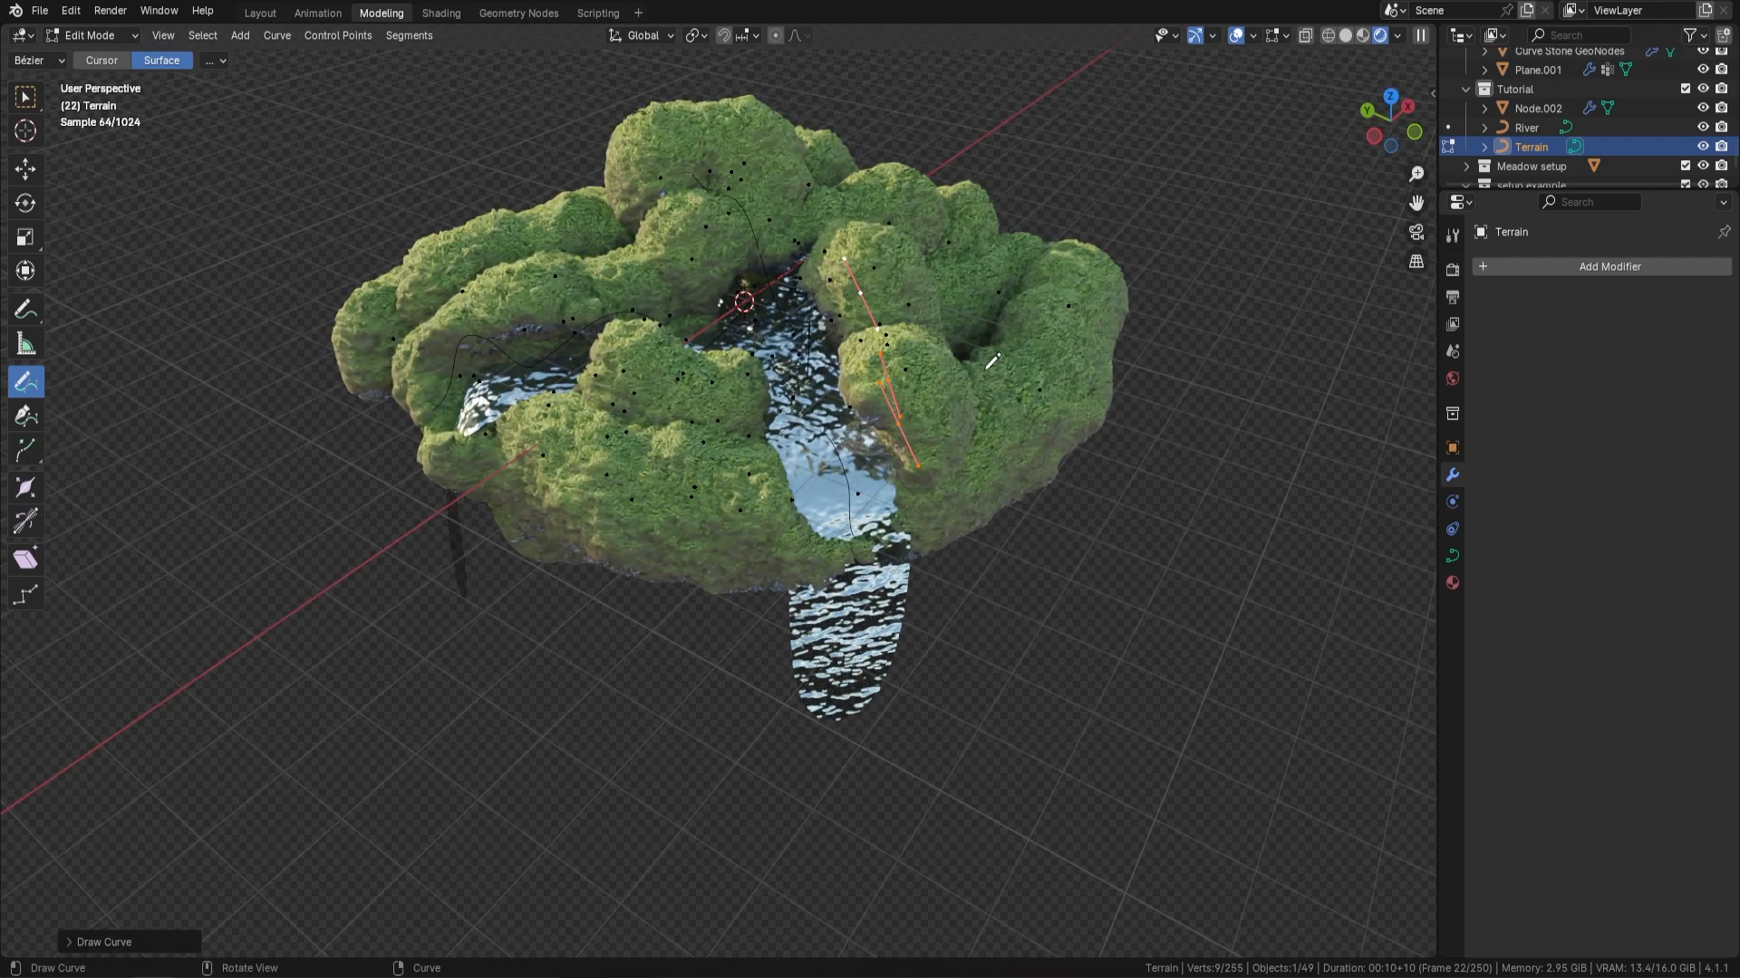
{"action": "mouse_move", "coordinate": [989, 367]}
{"action": "middle_mouse_down"}
{"action": "mouse_move", "coordinate": [1018, 398]}
{"action": "mouse_move", "coordinate": [917, 364]}
{"action": "middle_mouse_up"}
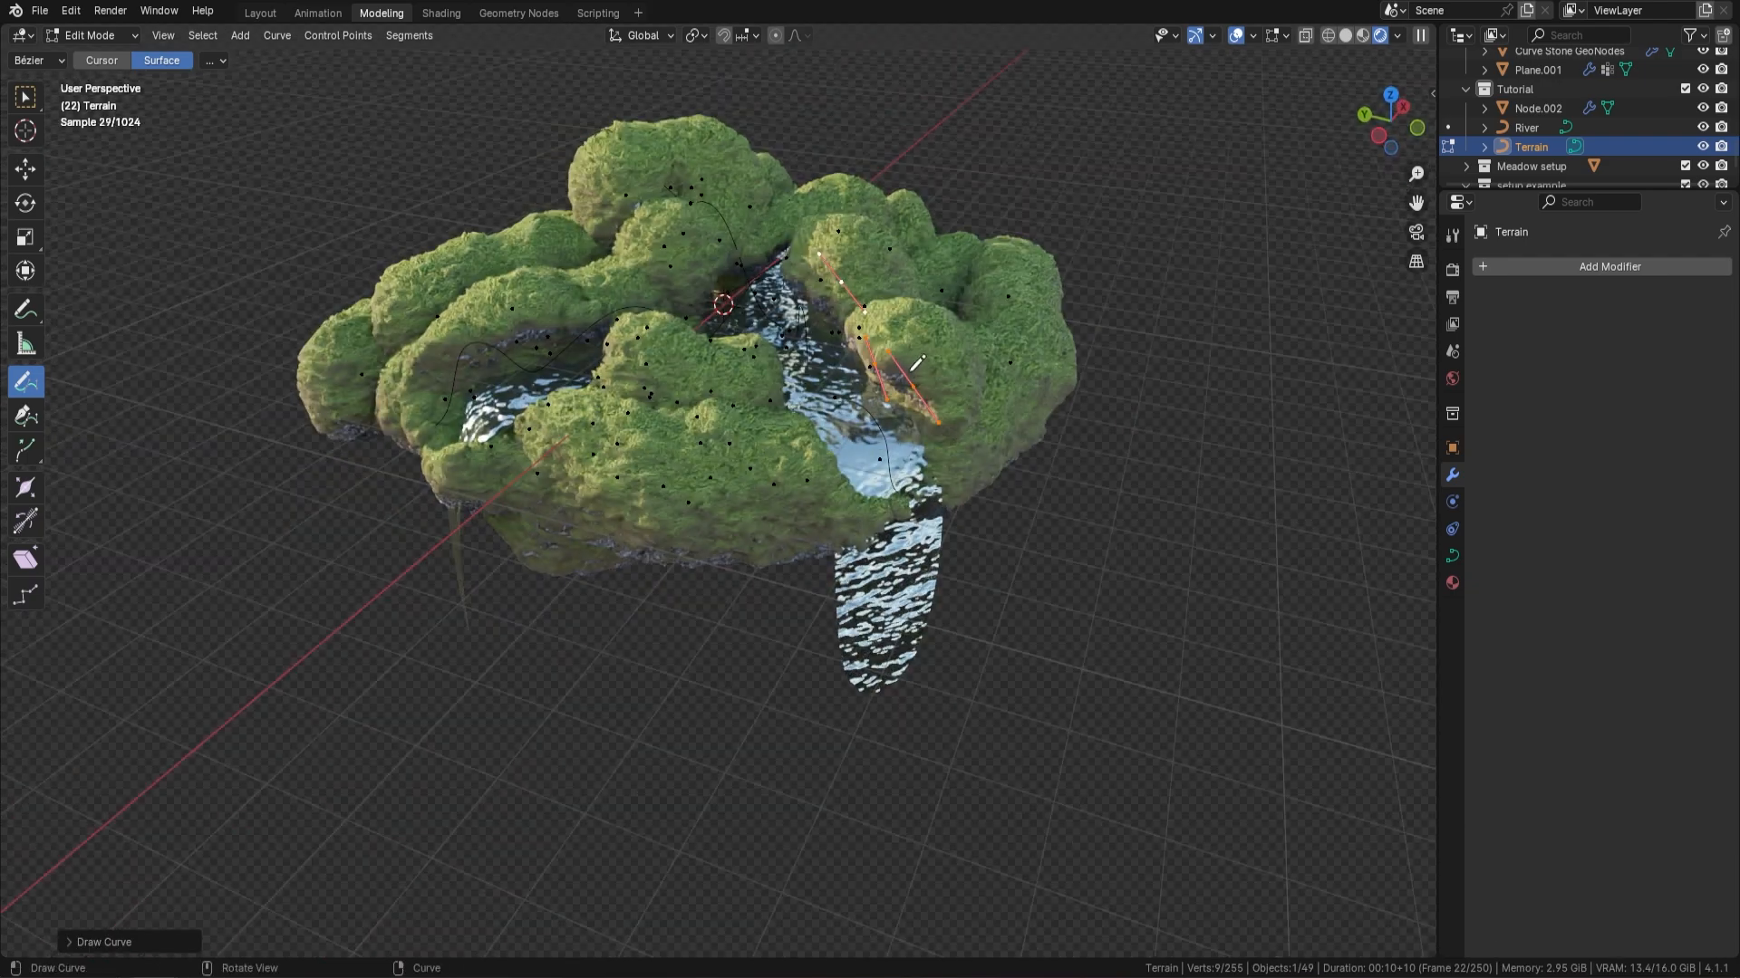
Draw a Terrain stroke bridging the river channel from the mound on one bank to the mound opposite
{"action": "scroll", "coordinate": [873, 325], "scroll_direction": "up", "scroll_amount": 6}
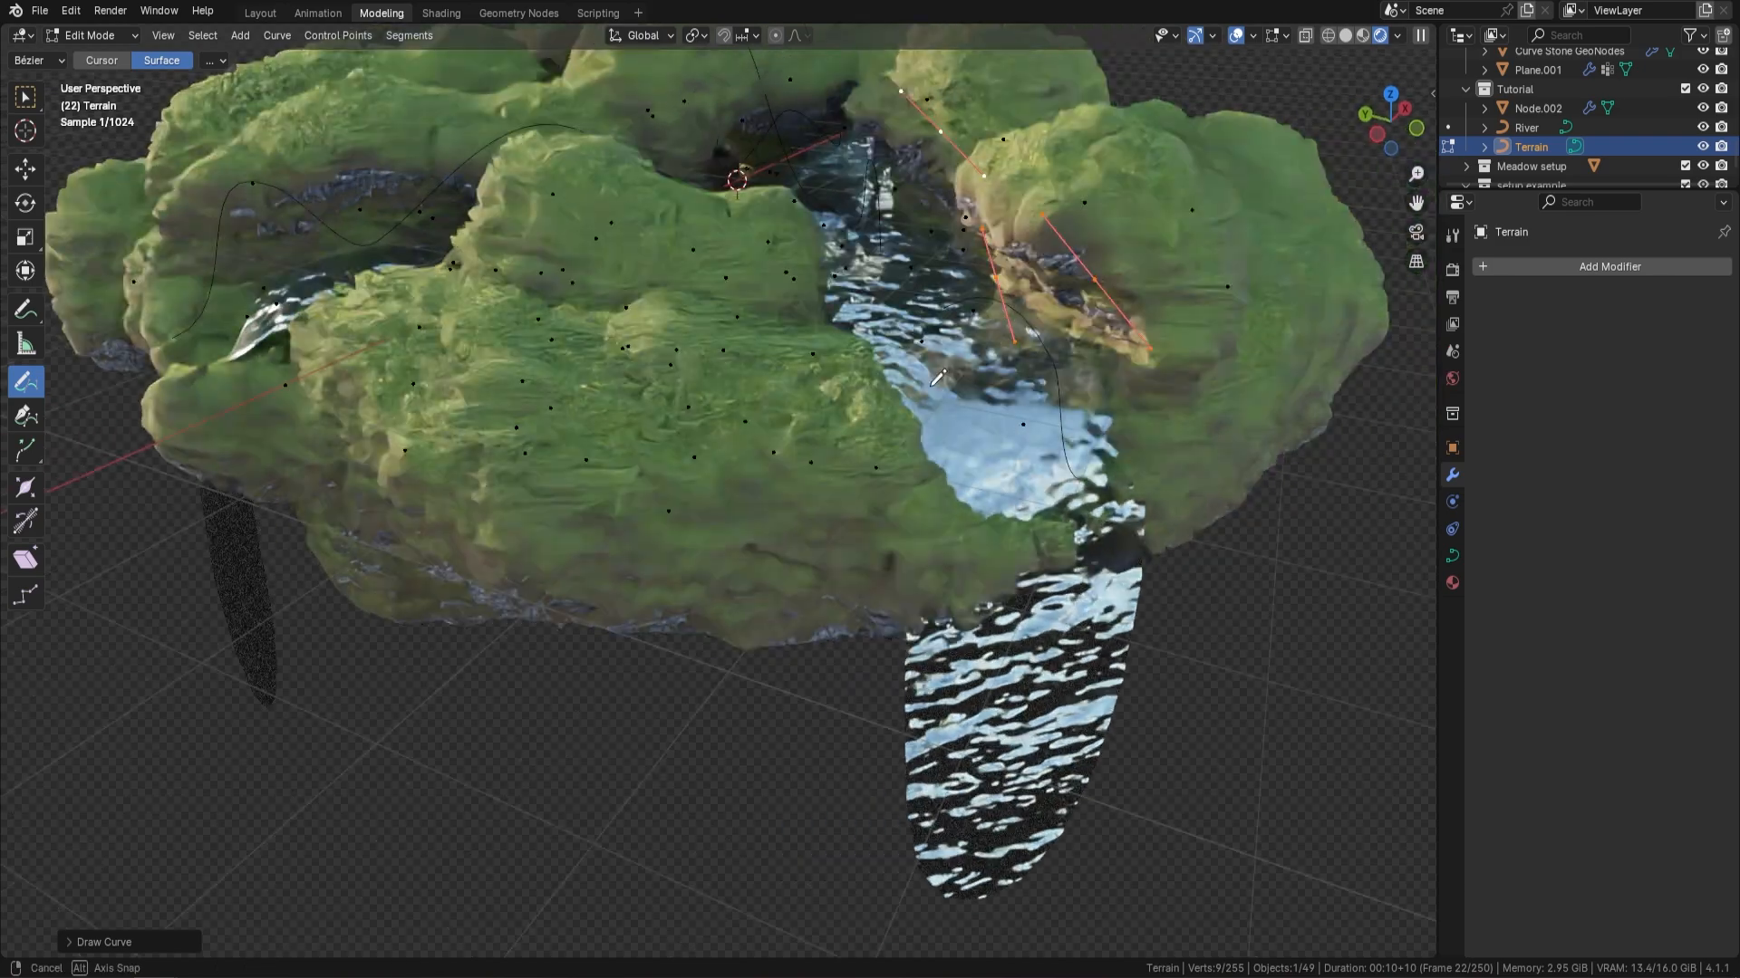
{"action": "mouse_move", "coordinate": [1038, 208]}
{"action": "middle_mouse_down"}
{"action": "mouse_move", "coordinate": [864, 309]}
{"action": "mouse_move", "coordinate": [797, 288]}
{"action": "middle_mouse_up"}
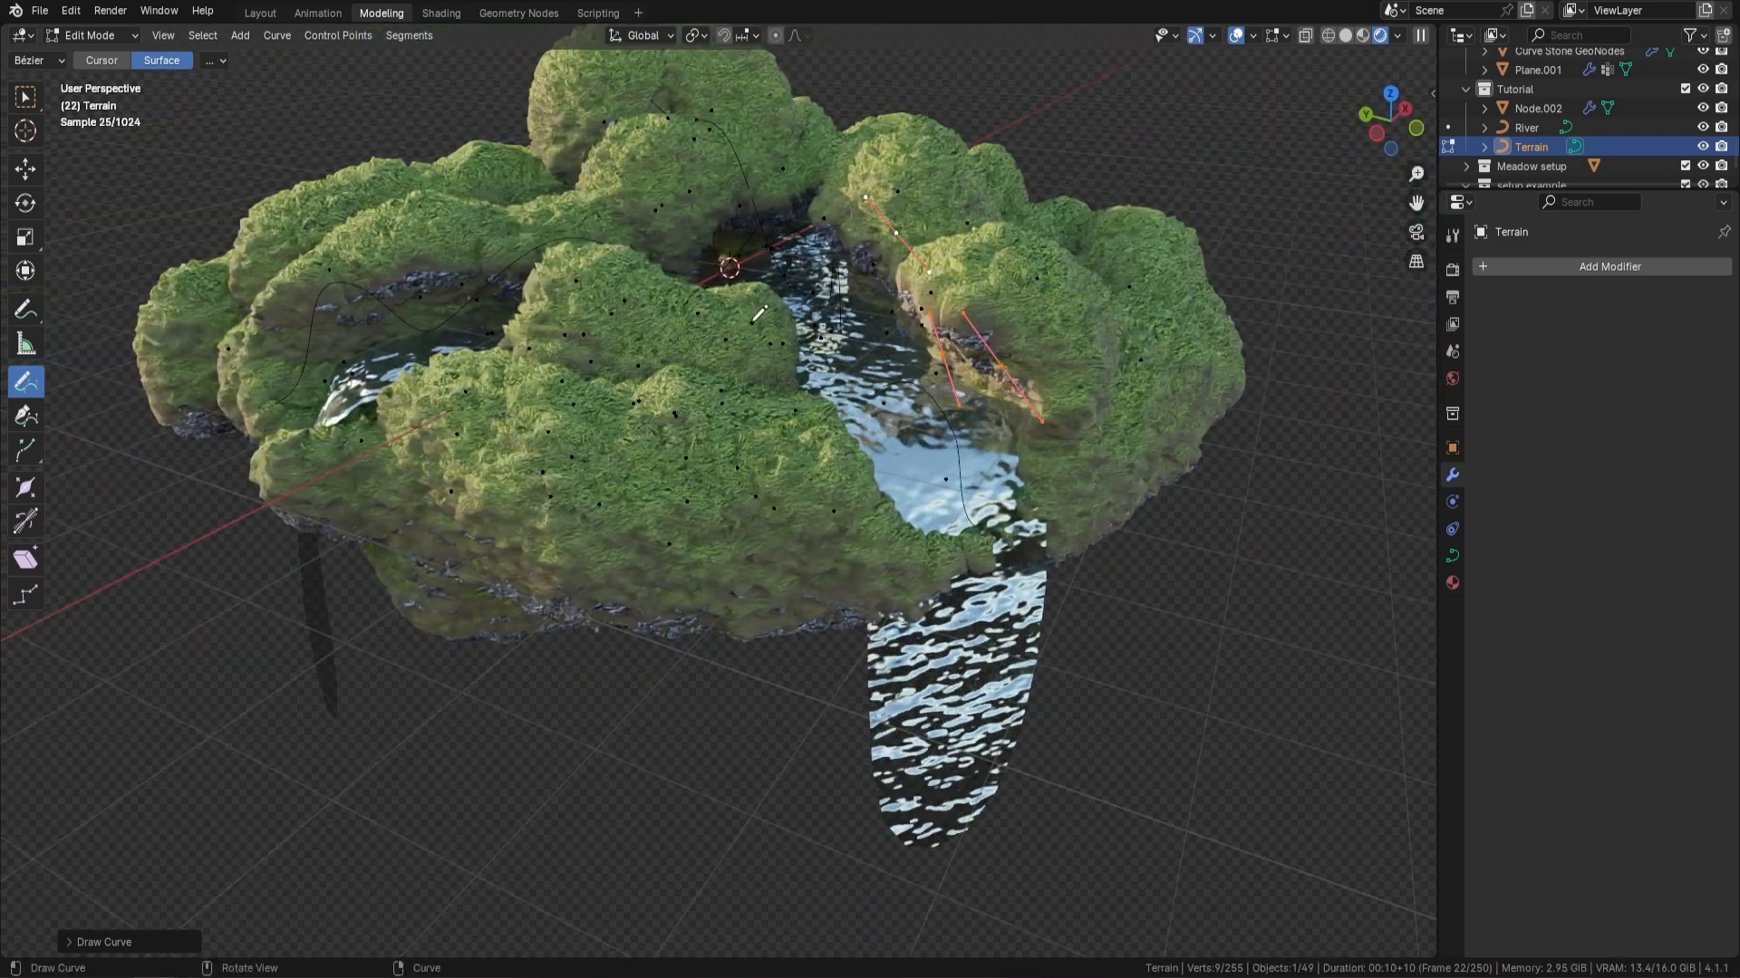
{"action": "mouse_move", "coordinate": [750, 324]}
{"action": "left_mouse_down"}
{"action": "mouse_move", "coordinate": [775, 190]}
{"action": "mouse_move", "coordinate": [940, 210]}
{"action": "mouse_move", "coordinate": [968, 239]}
{"action": "left_mouse_up"}
{"action": "mouse_move", "coordinate": [967, 239]}
{"action": "middle_mouse_down"}
{"action": "mouse_move", "coordinate": [1069, 218]}
{"action": "mouse_move", "coordinate": [897, 267]}
{"action": "mouse_move", "coordinate": [856, 299]}
{"action": "mouse_move", "coordinate": [841, 284]}
{"action": "mouse_move", "coordinate": [751, 366]}
{"action": "mouse_move", "coordinate": [704, 342]}
{"action": "mouse_move", "coordinate": [766, 362]}
{"action": "middle_mouse_up"}
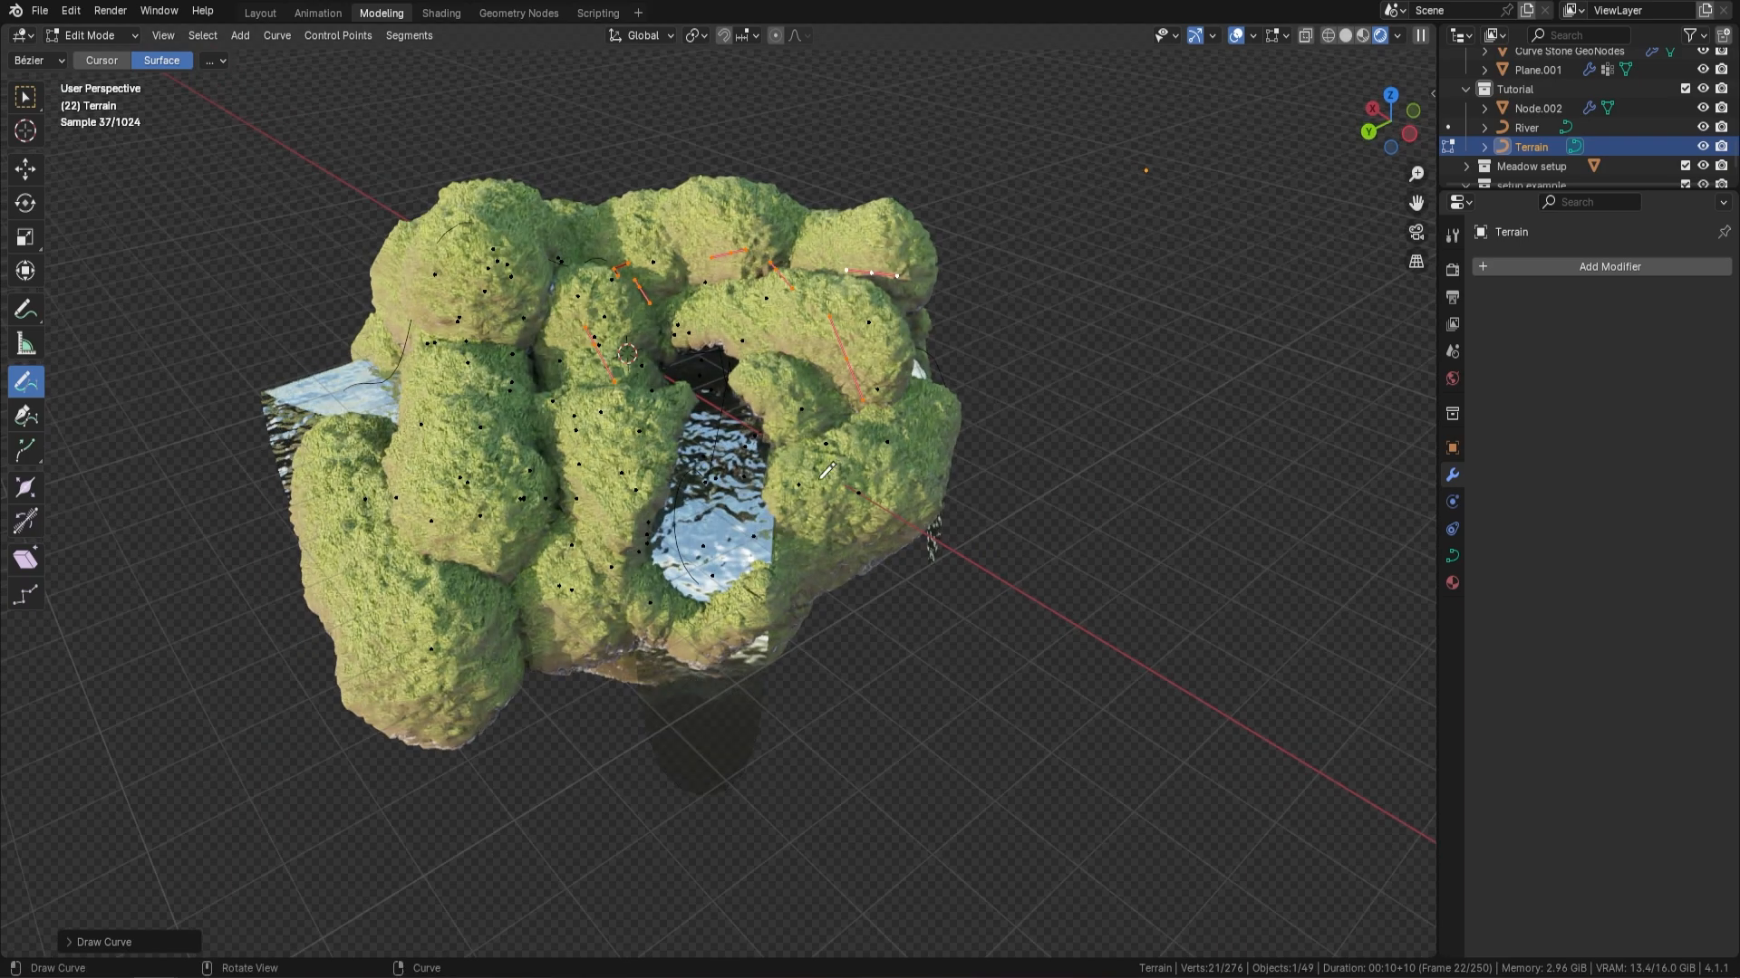
Draw another short Terrain stroke along the bank beside the original river's outlet
{"action": "scroll", "coordinate": [815, 389], "scroll_direction": "up", "scroll_amount": 3}
{"action": "mouse_move", "coordinate": [852, 417]}
{"action": "middle_mouse_down"}
{"action": "mouse_move", "coordinate": [861, 430]}
{"action": "mouse_move", "coordinate": [836, 364]}
{"action": "mouse_move", "coordinate": [812, 370]}
{"action": "middle_mouse_up"}
{"action": "left_click_drag", "start_coordinate": [749, 263], "coordinate": [742, 319]}
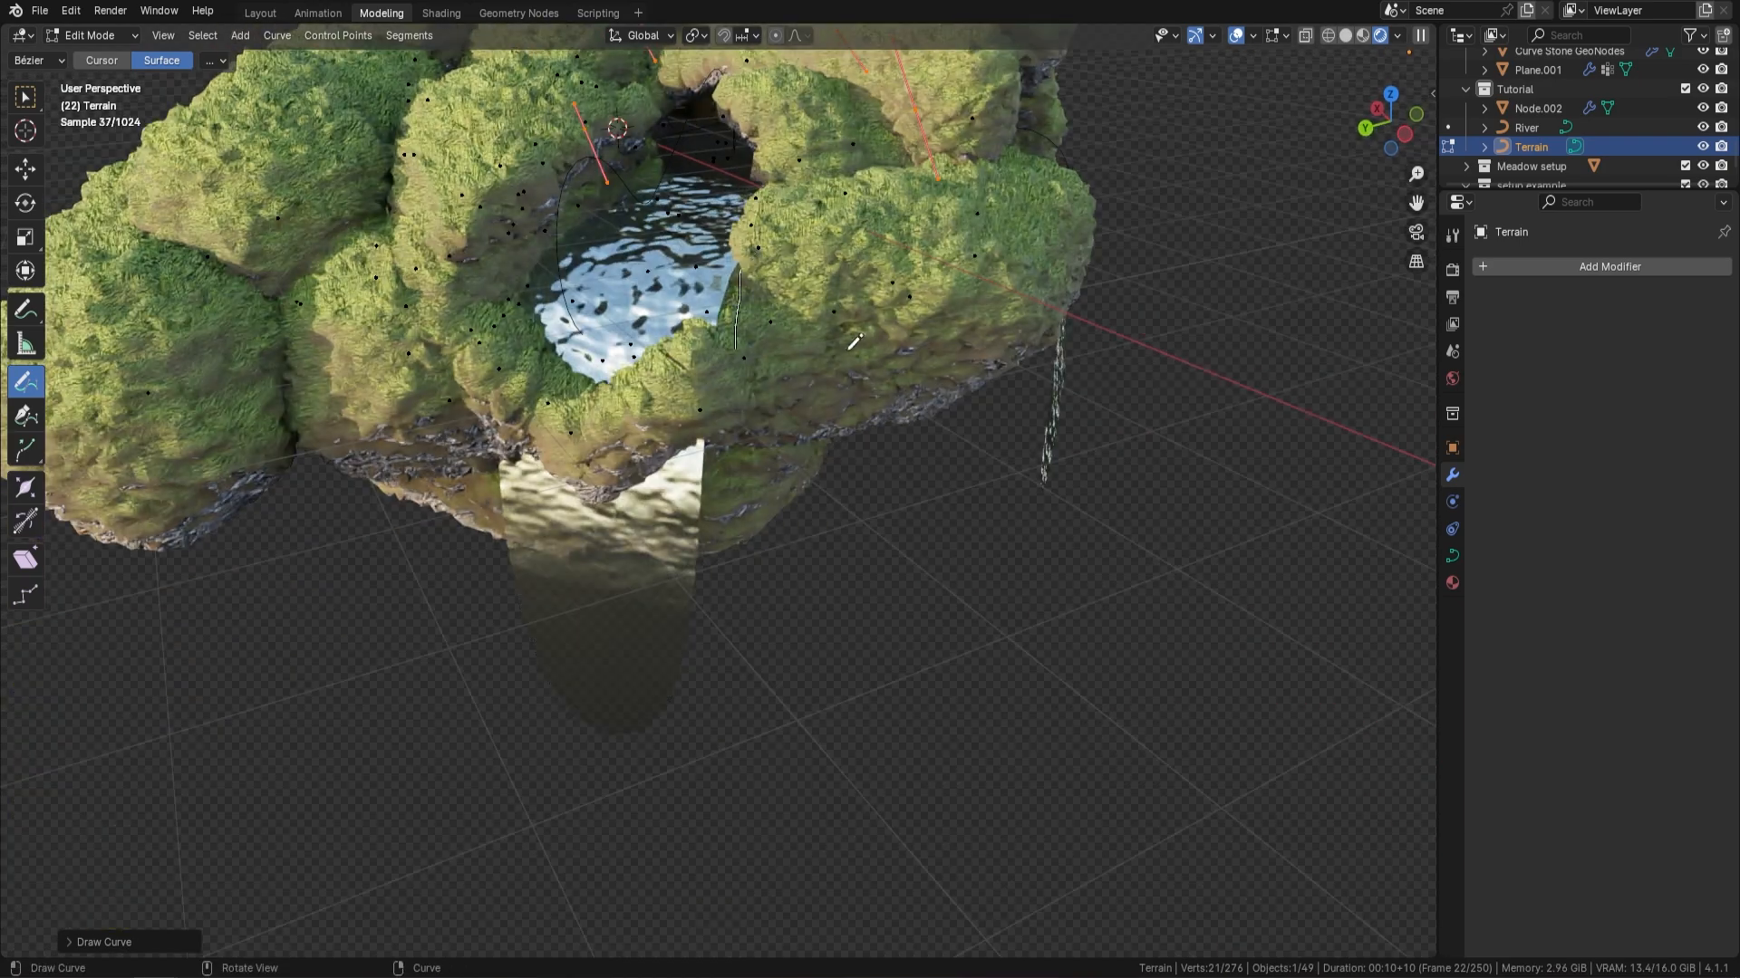
{"action": "mouse_move", "coordinate": [828, 366]}
{"action": "middle_mouse_down"}
{"action": "mouse_move", "coordinate": [888, 351]}
{"action": "mouse_move", "coordinate": [926, 379]}
{"action": "middle_mouse_up"}
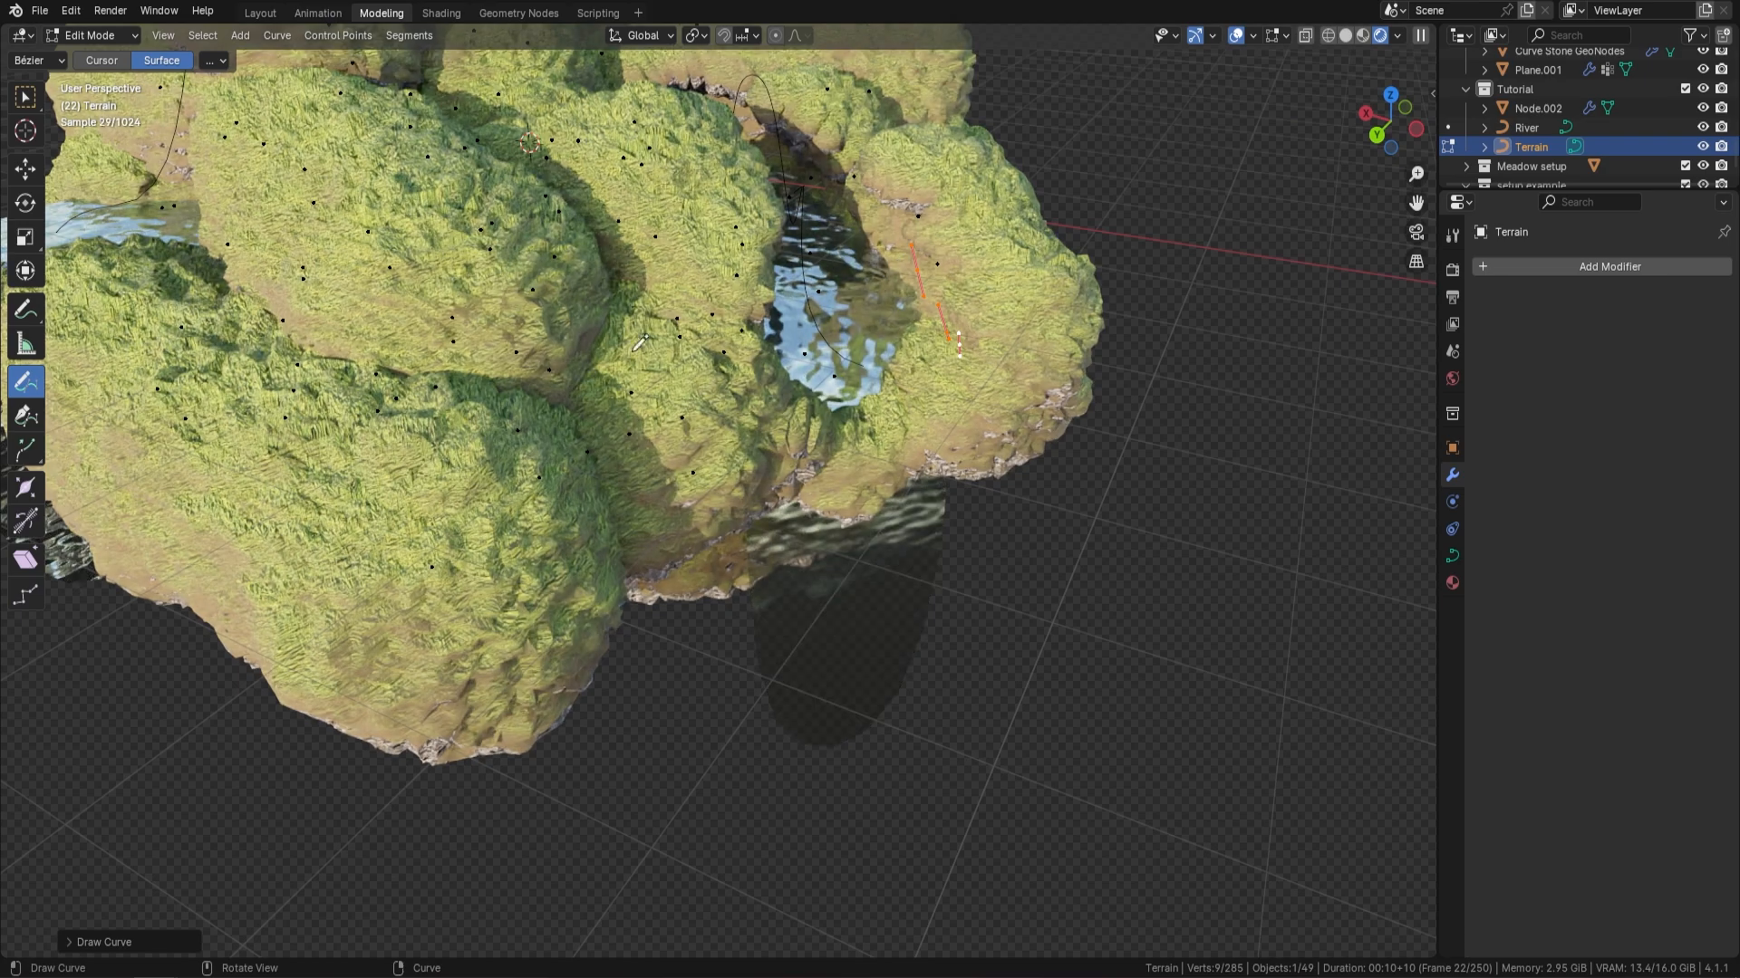
Draw Terrain strokes over the low edge at the second river's other outlet and return to Object Mode
{"action": "scroll", "coordinate": [340, 363], "scroll_direction": "down", "scroll_amount": 2}
{"action": "middle_click_drag", "start_coordinate": [334, 358], "coordinate": [494, 512]}
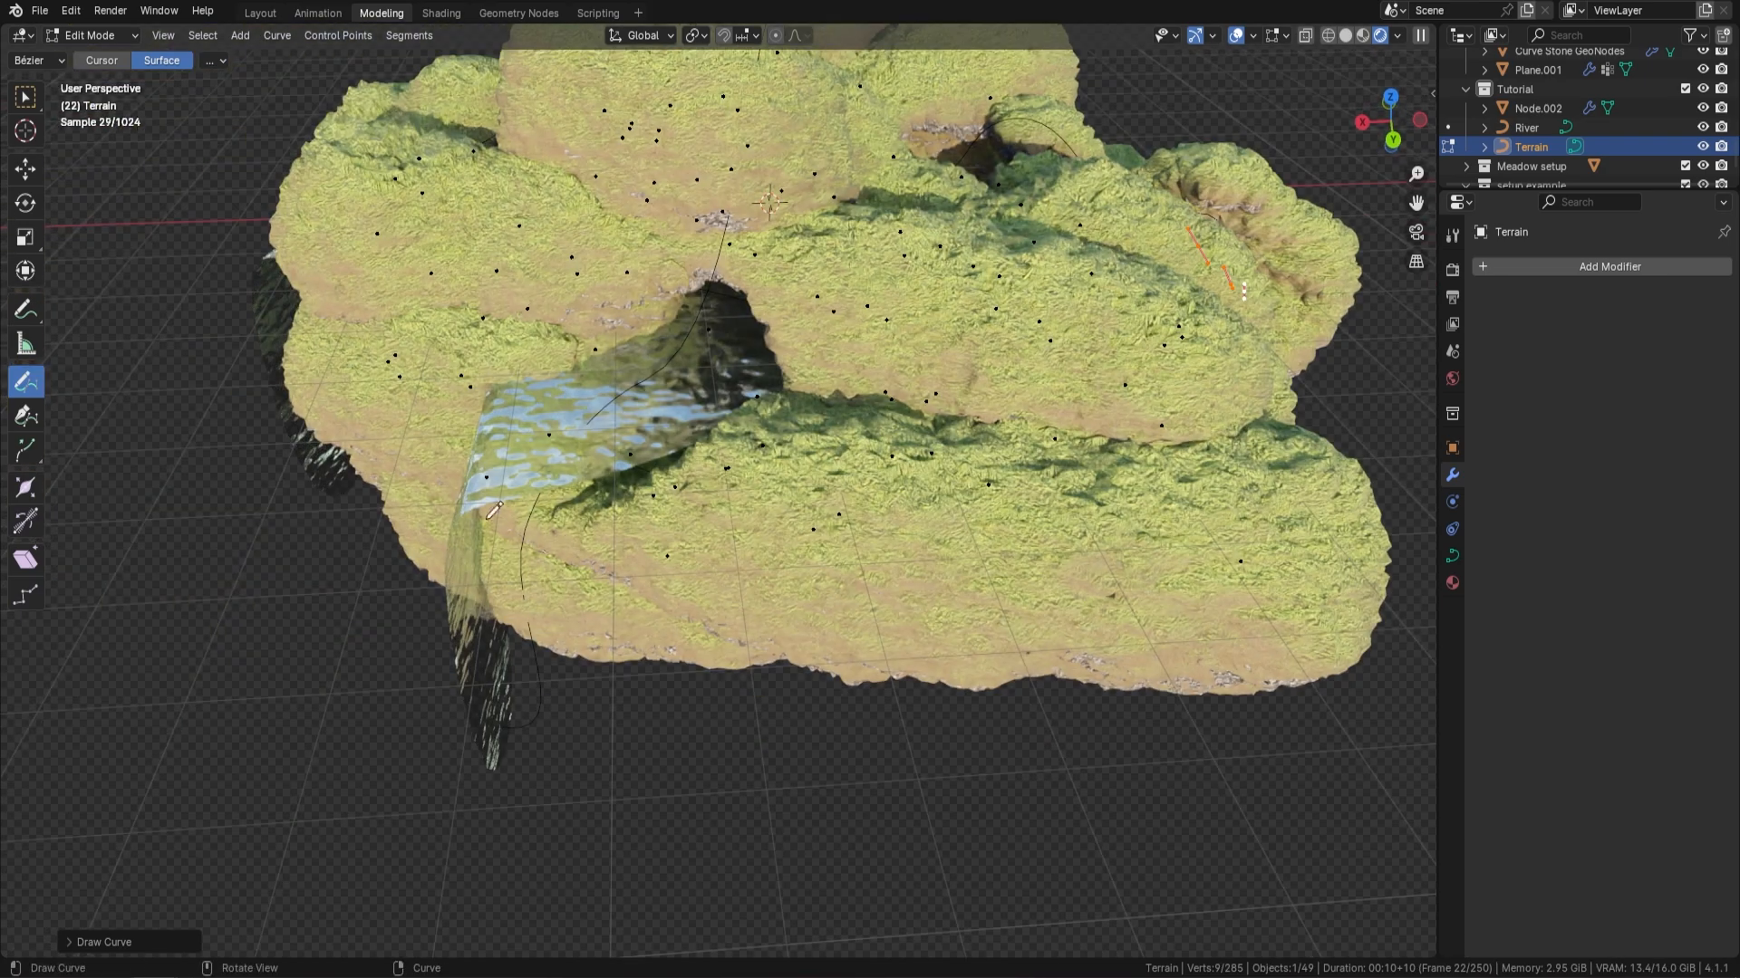
{"action": "left_click_drag", "start_coordinate": [437, 403], "coordinate": [558, 558]}
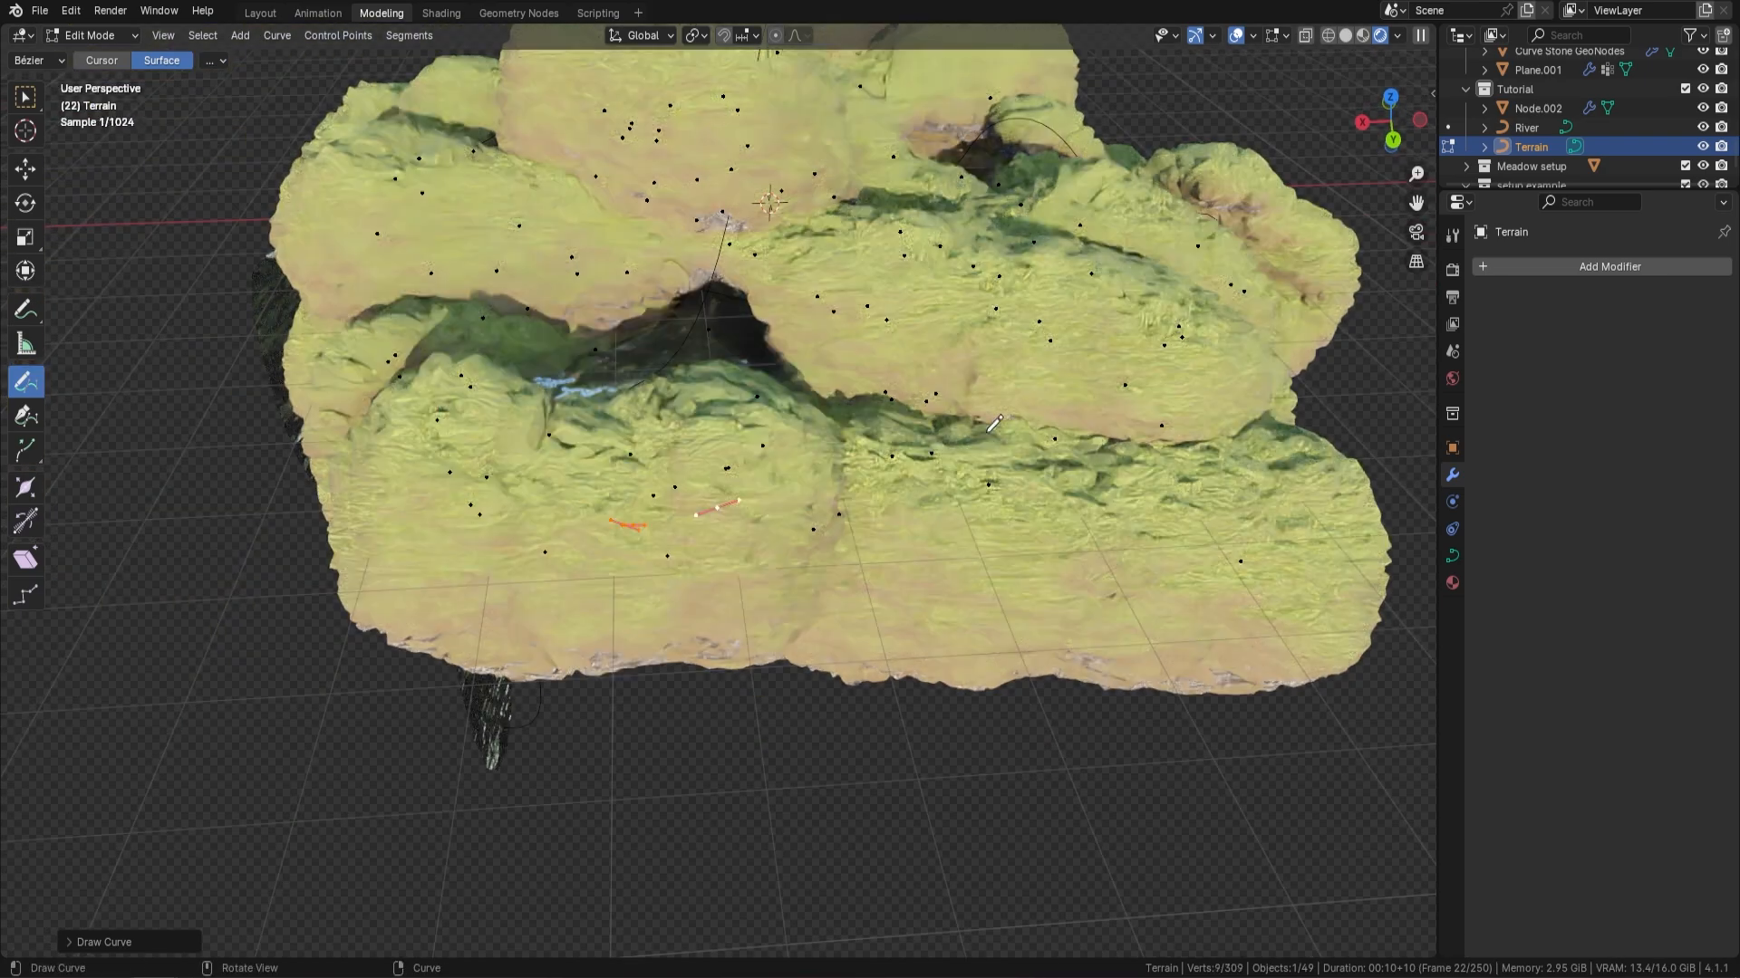
{"action": "mouse_move", "coordinate": [1001, 414]}
{"action": "middle_mouse_down"}
{"action": "mouse_move", "coordinate": [929, 468]}
{"action": "mouse_move", "coordinate": [995, 402]}
{"action": "mouse_move", "coordinate": [891, 395]}
{"action": "middle_mouse_up"}
{"action": "scroll", "coordinate": [994, 402], "scroll_direction": "down", "scroll_amount": 5}
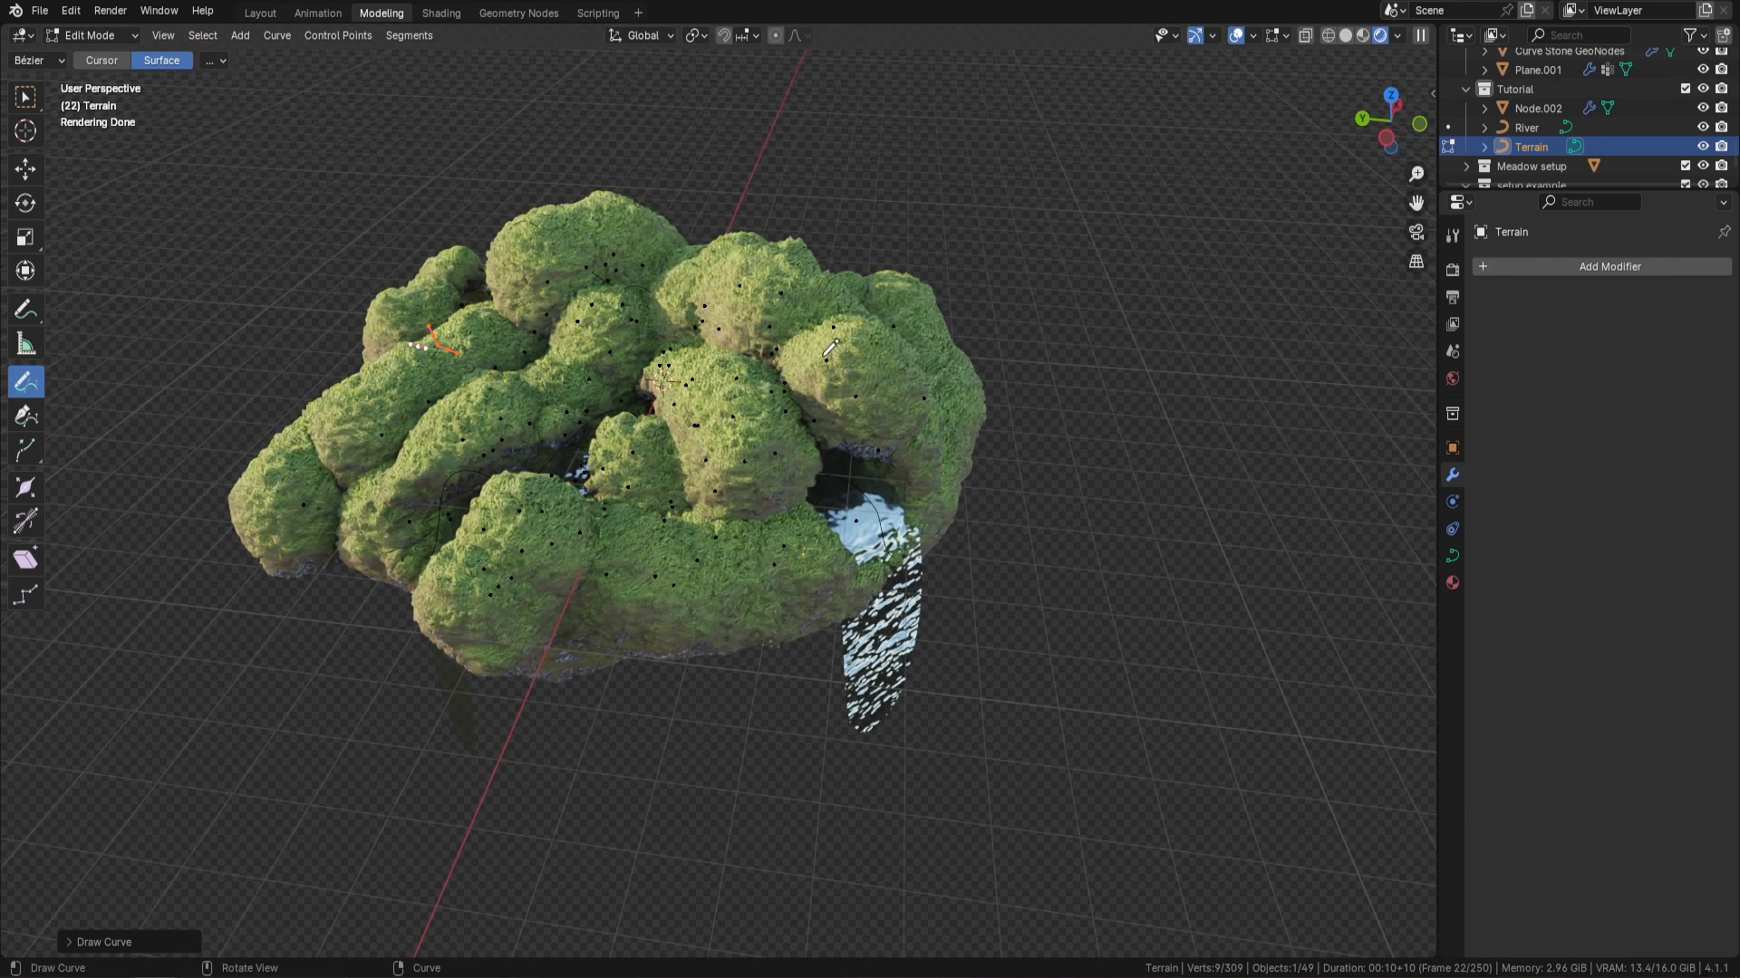
{"action": "key", "text": "Tab"}
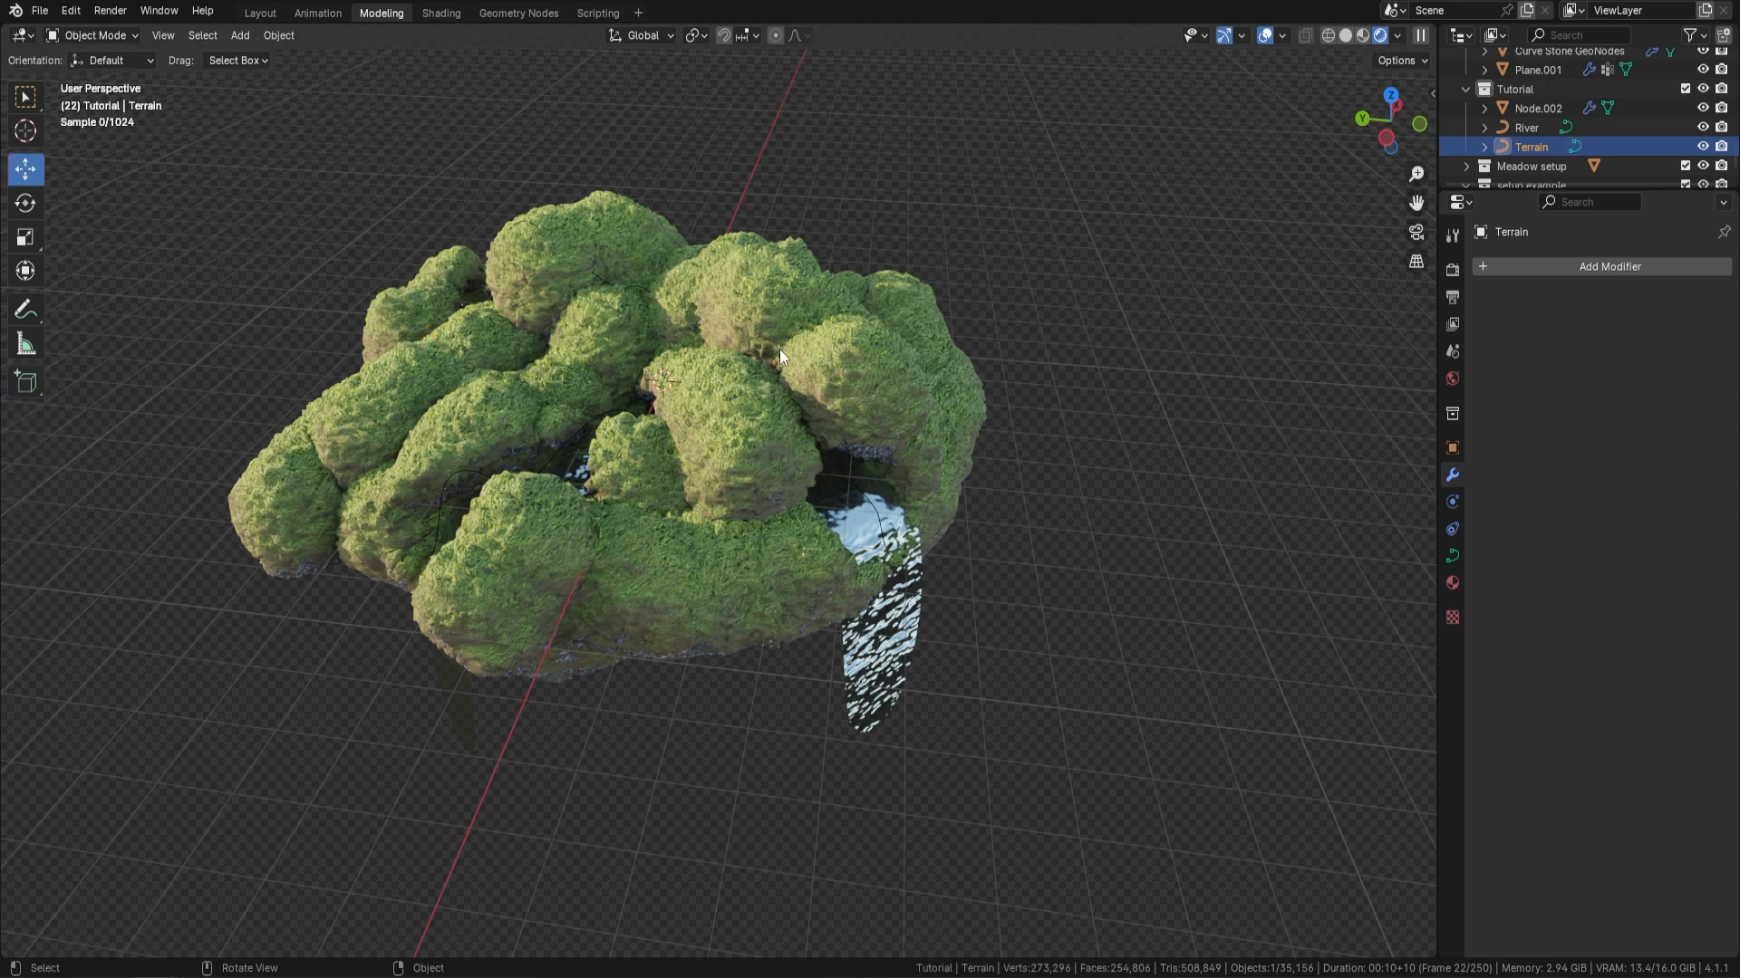
Select the generated island object and convert it to a mesh
{"action": "middle_click_drag", "start_coordinate": [862, 359], "coordinate": [859, 404]}
{"action": "scroll", "coordinate": [838, 381], "scroll_direction": "up", "scroll_amount": 1}
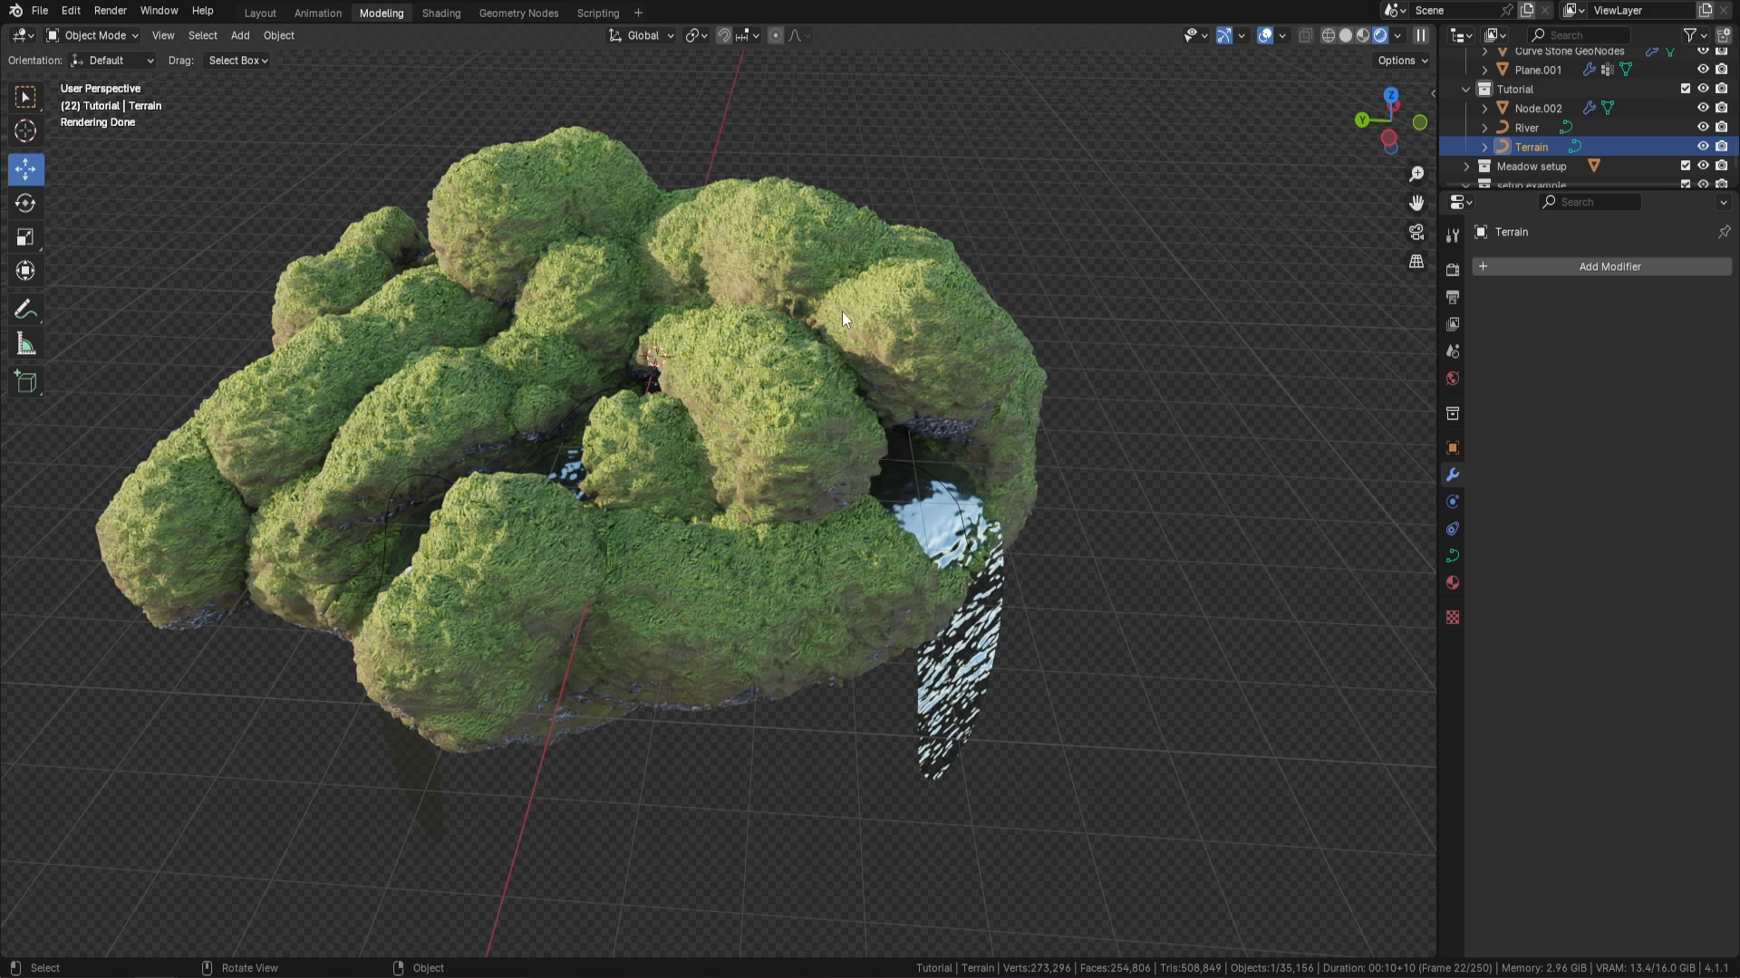
{"action": "left_click", "coordinate": [934, 309]}
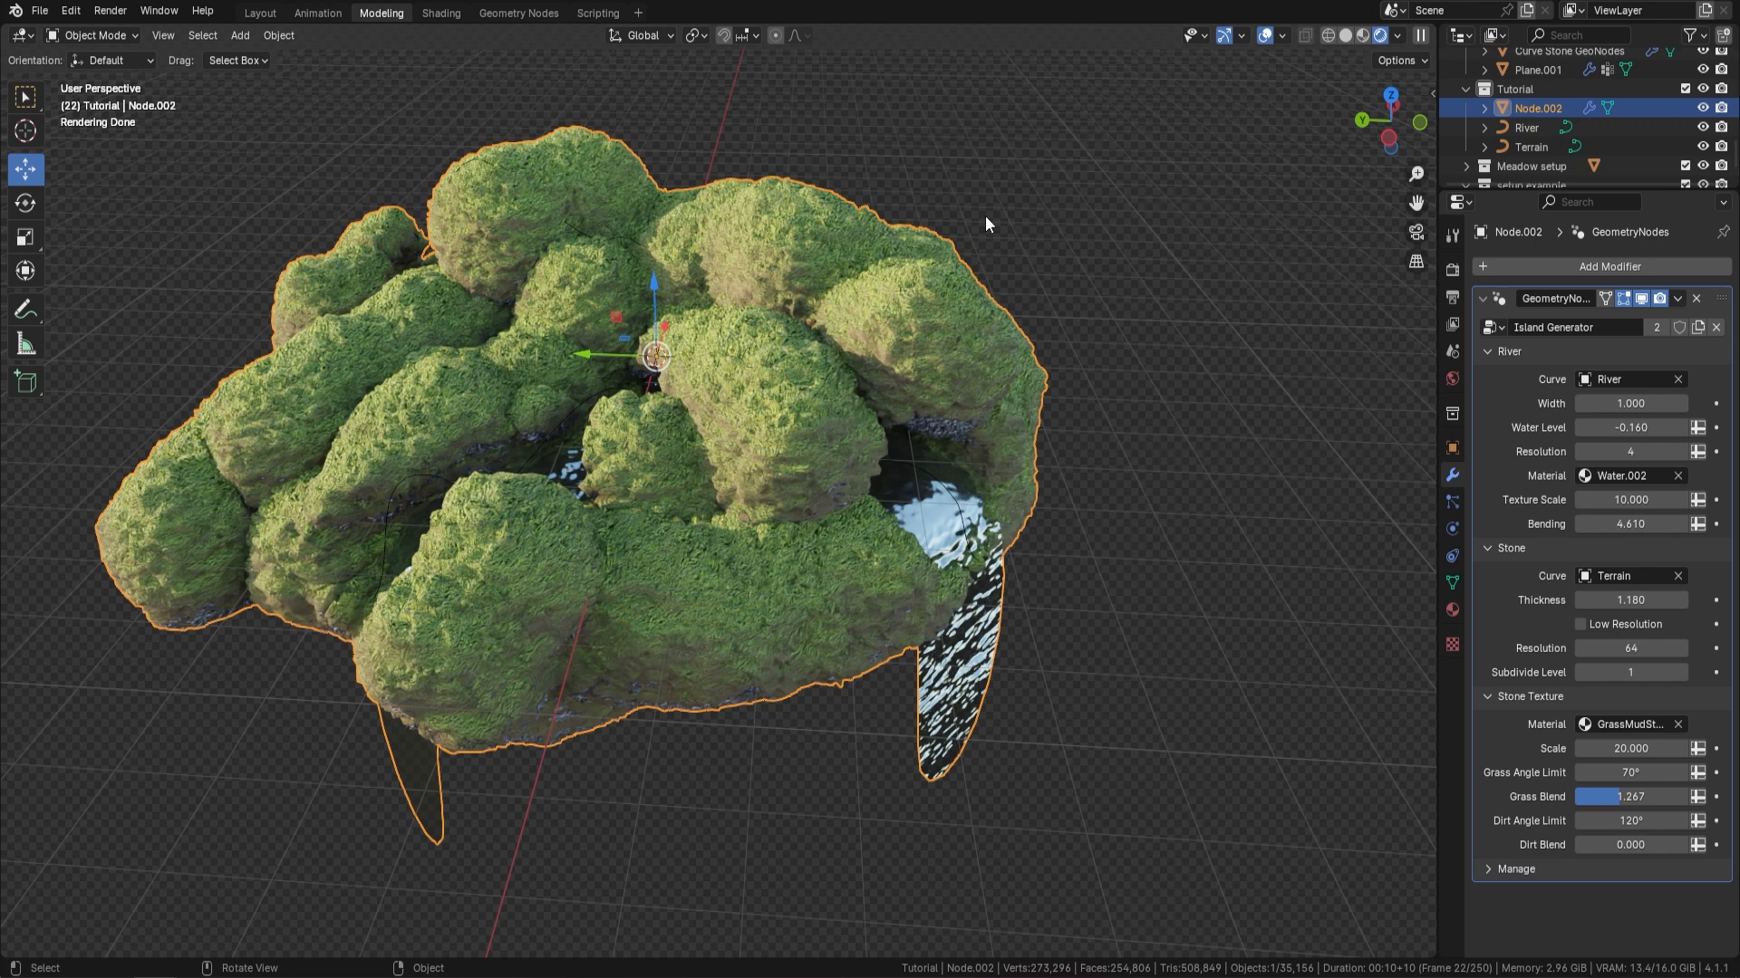
{"action": "left_click", "coordinate": [279, 35]}
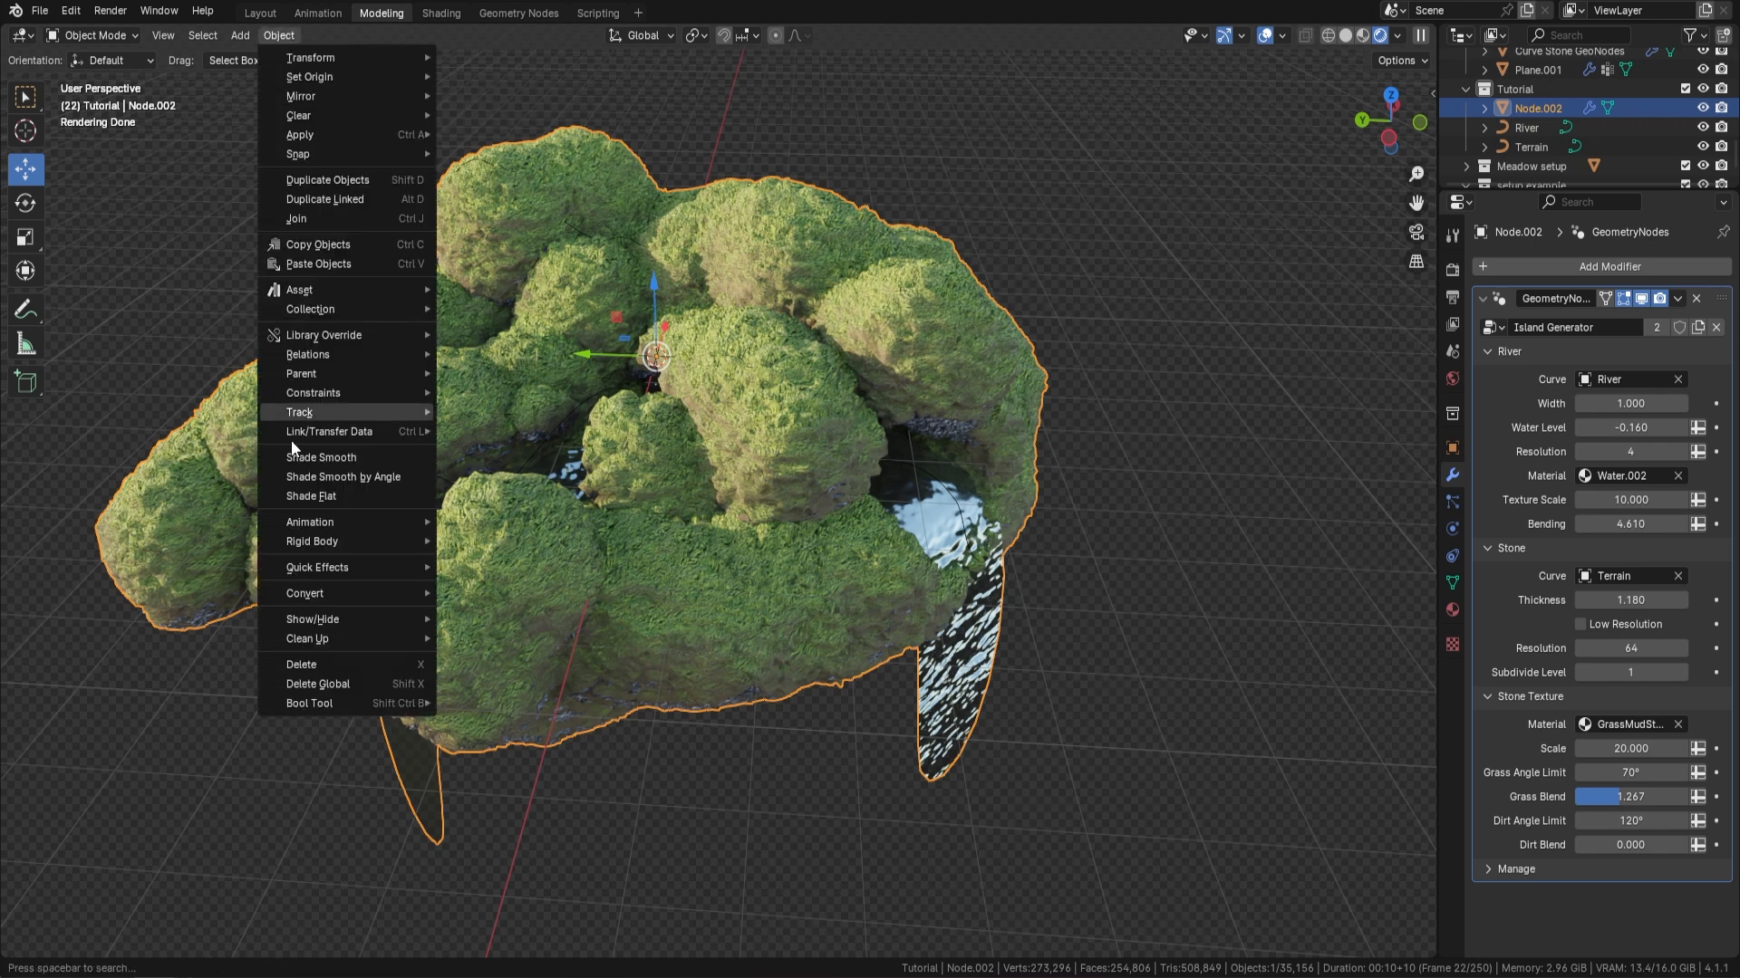
{"action": "mouse_move", "coordinate": [320, 593]}
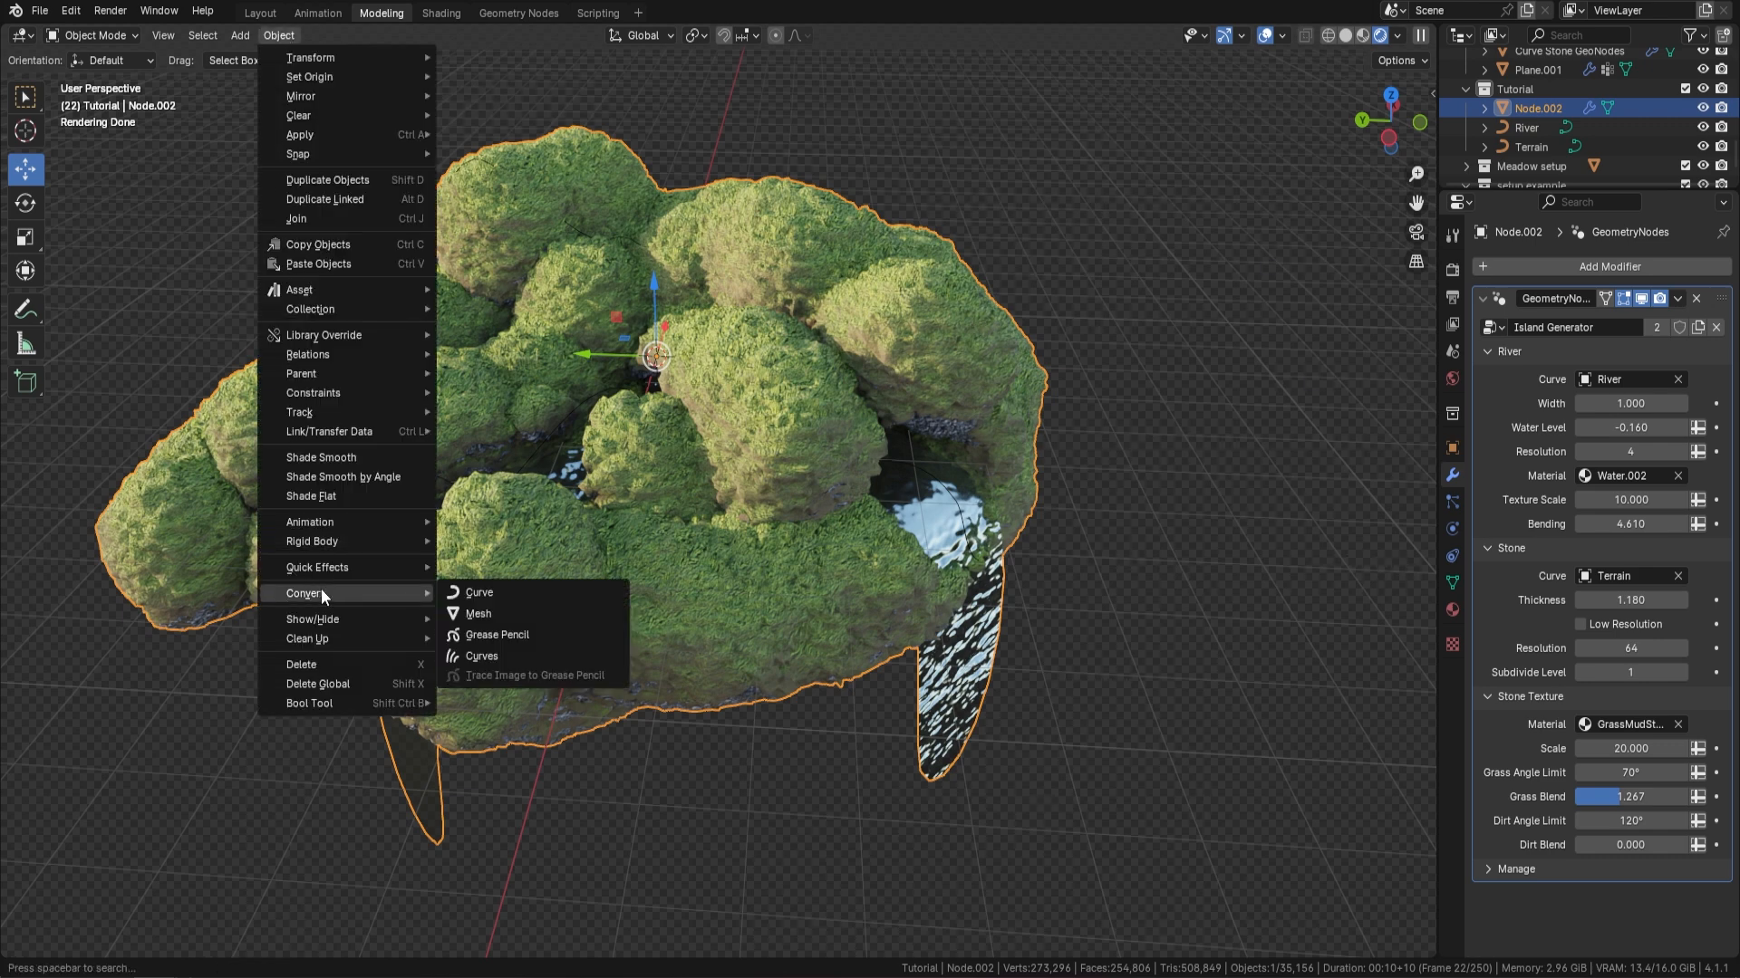
{"action": "left_click", "coordinate": [525, 610]}
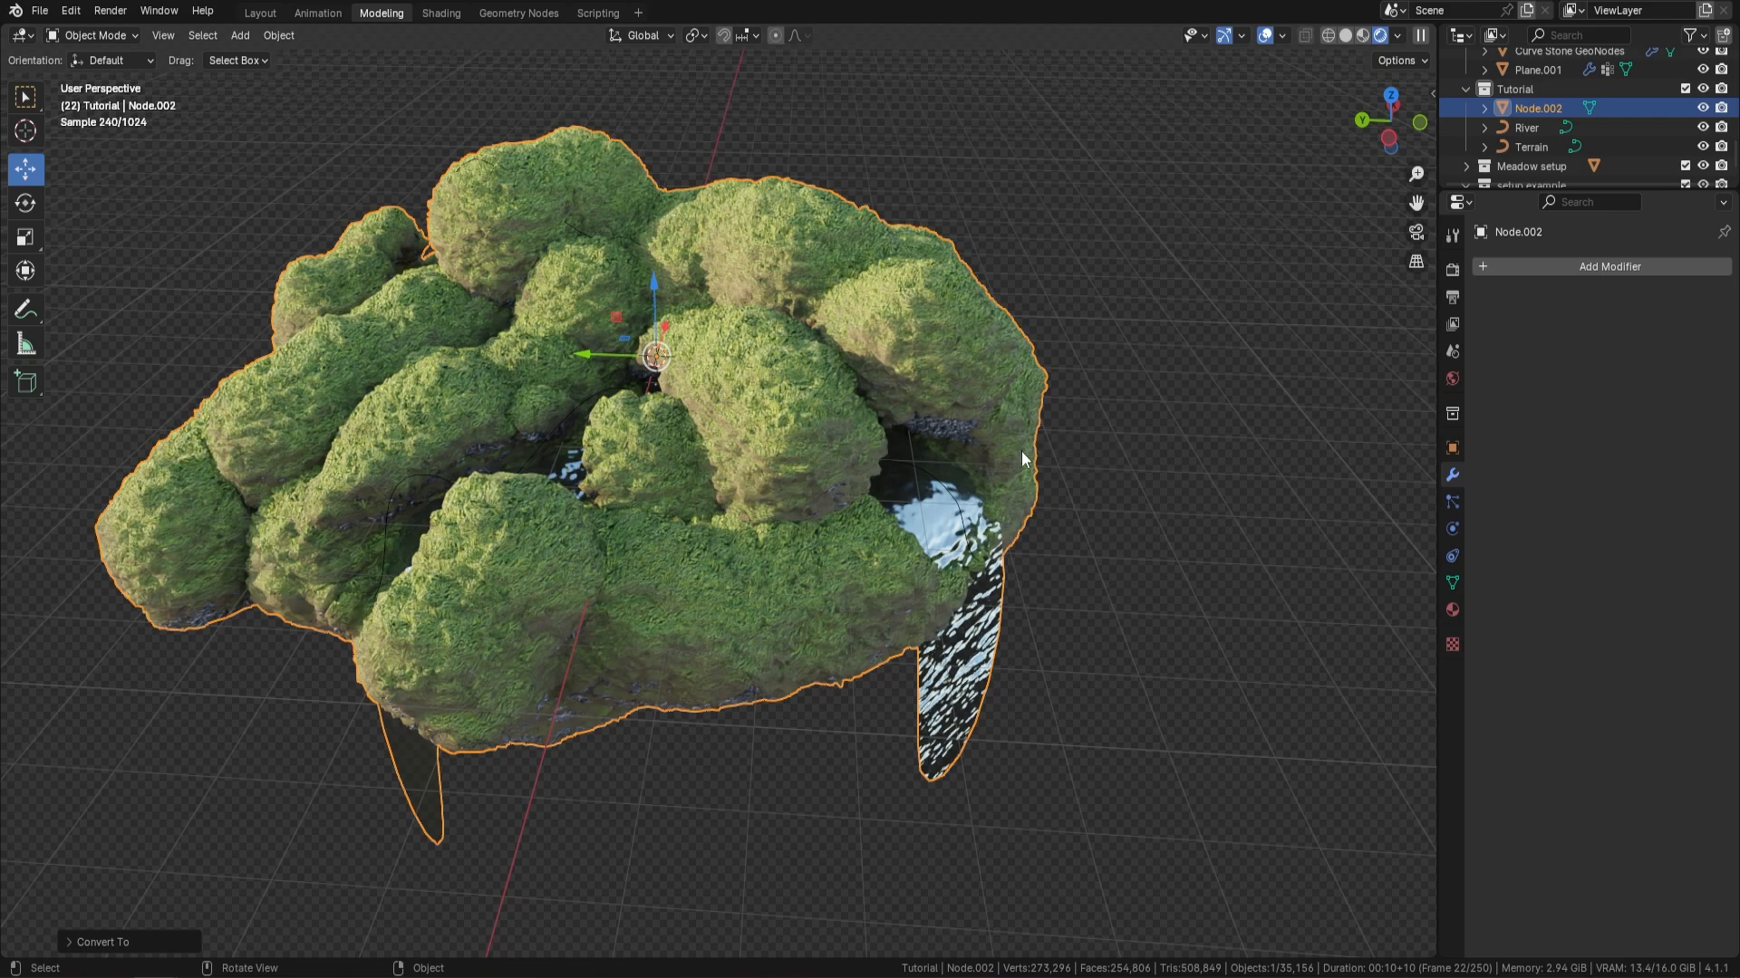
In Edit Mode, select both linked water surfaces of the island mesh and separate the selection into its own object
{"action": "key", "text": "Tab"}
{"action": "middle_click_drag", "start_coordinate": [1095, 459], "coordinate": [589, 550]}
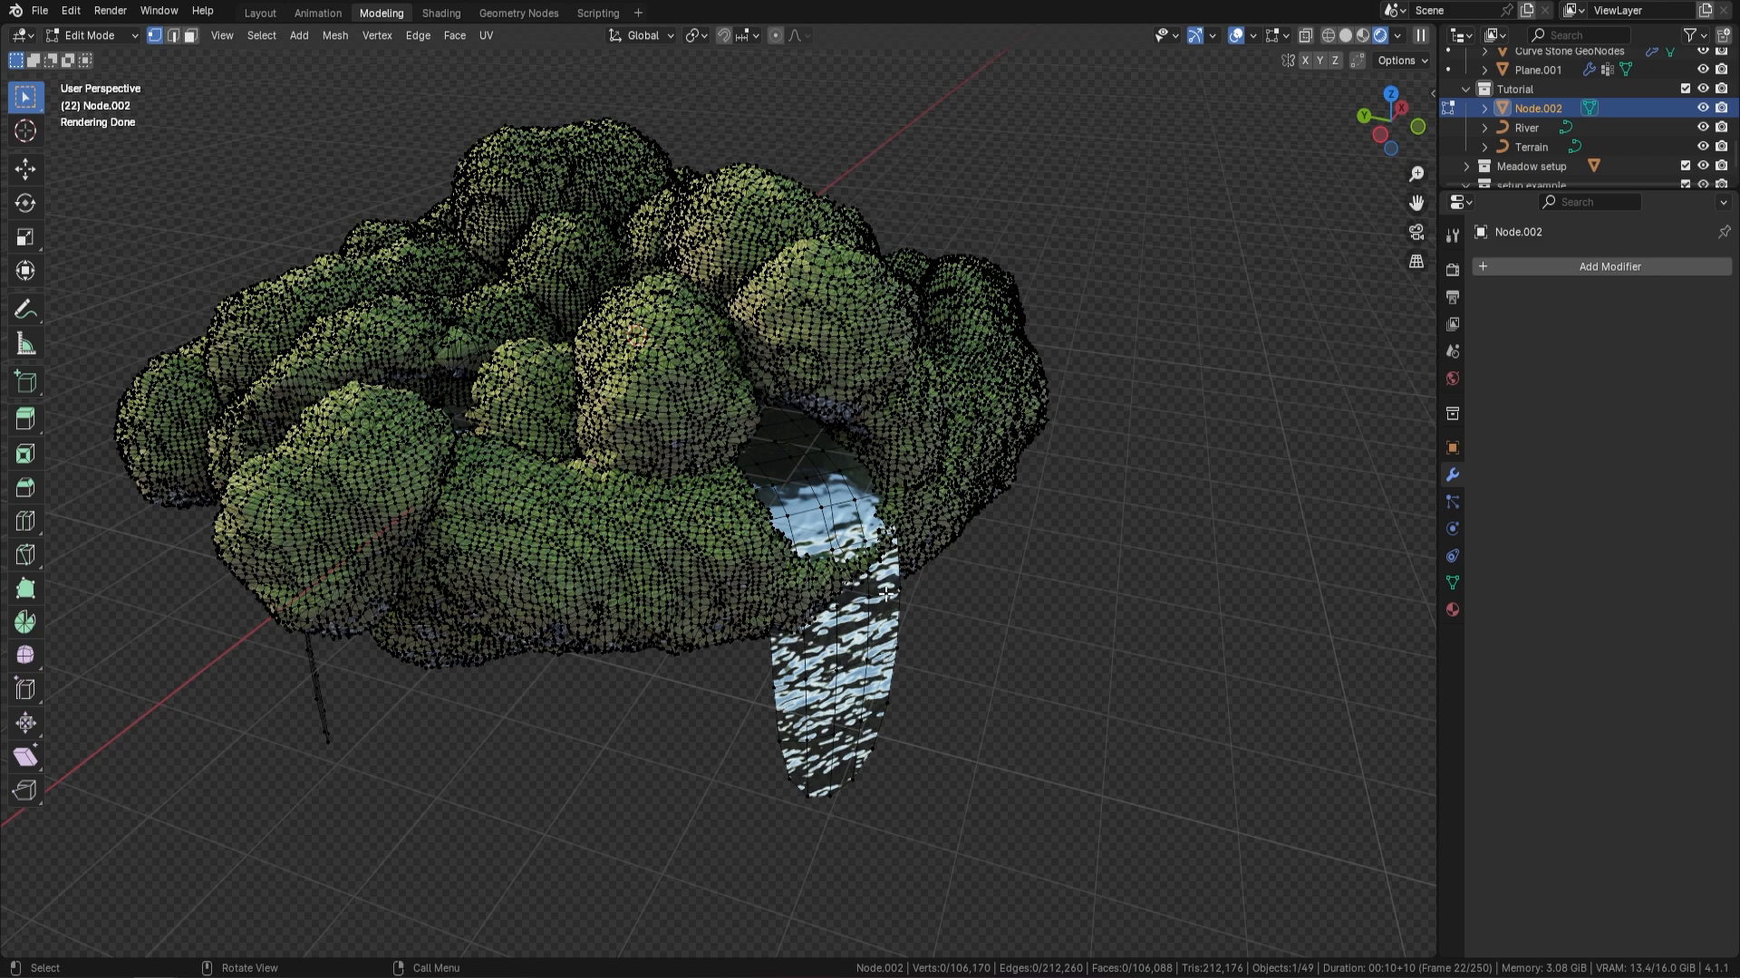
{"action": "middle_click_drag", "start_coordinate": [996, 561], "coordinate": [538, 299]}
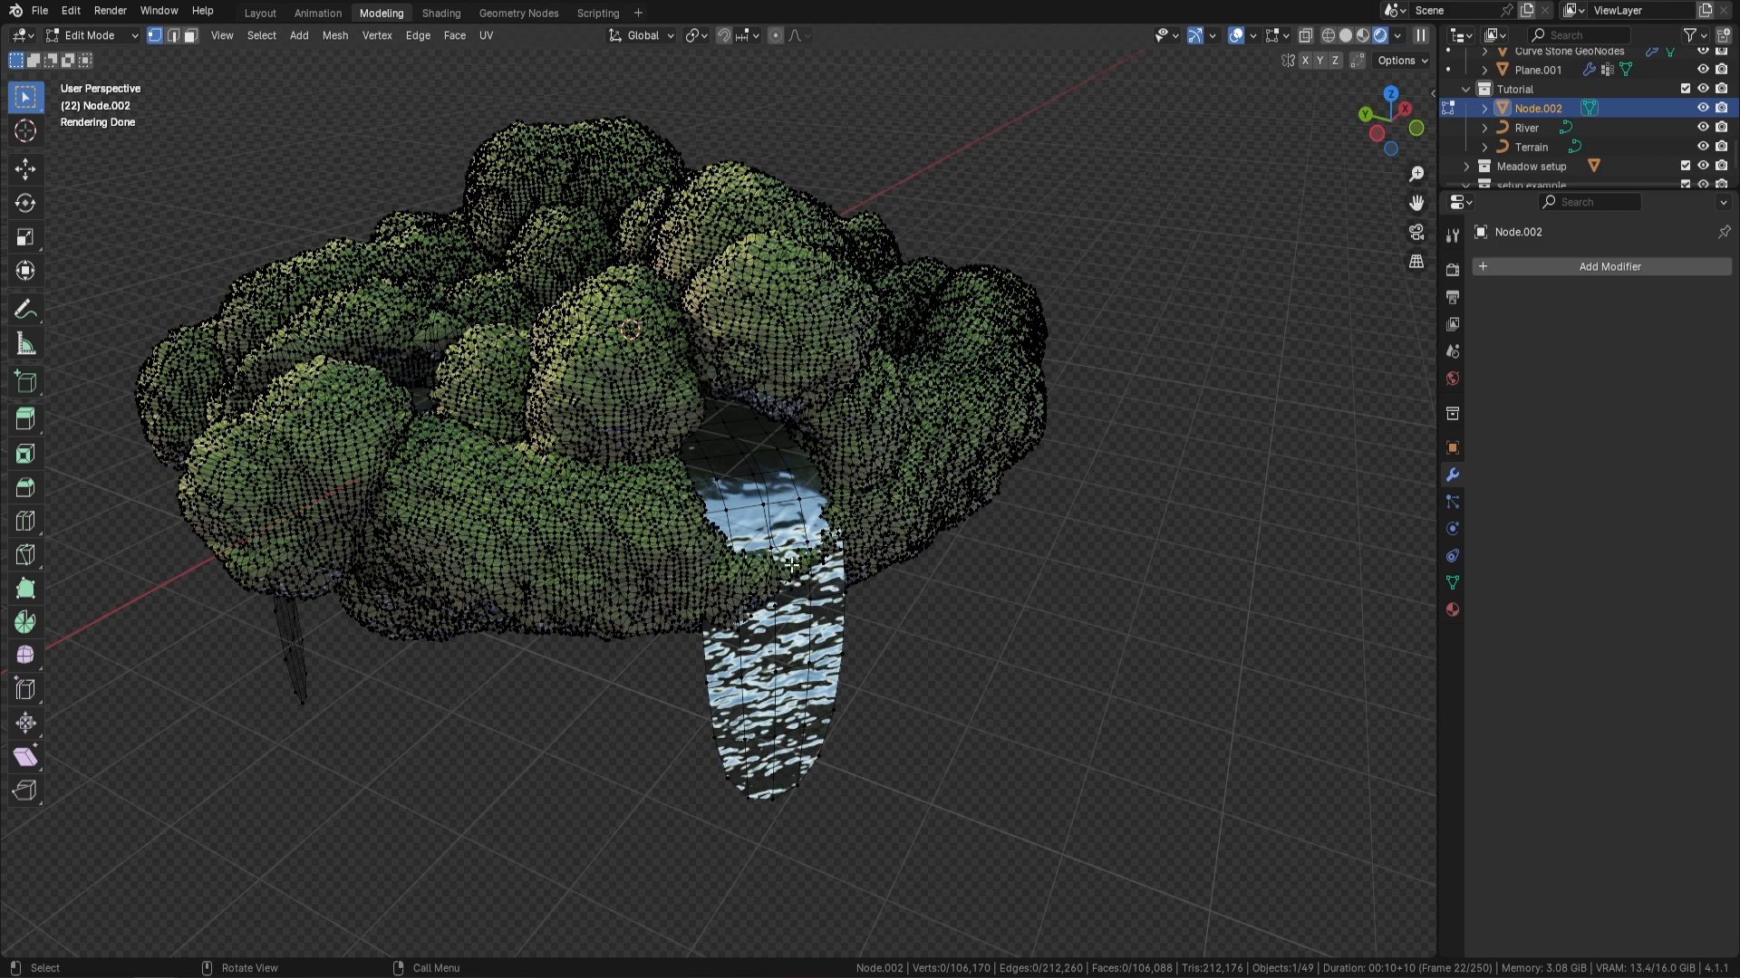
{"action": "left_click", "coordinate": [799, 506]}
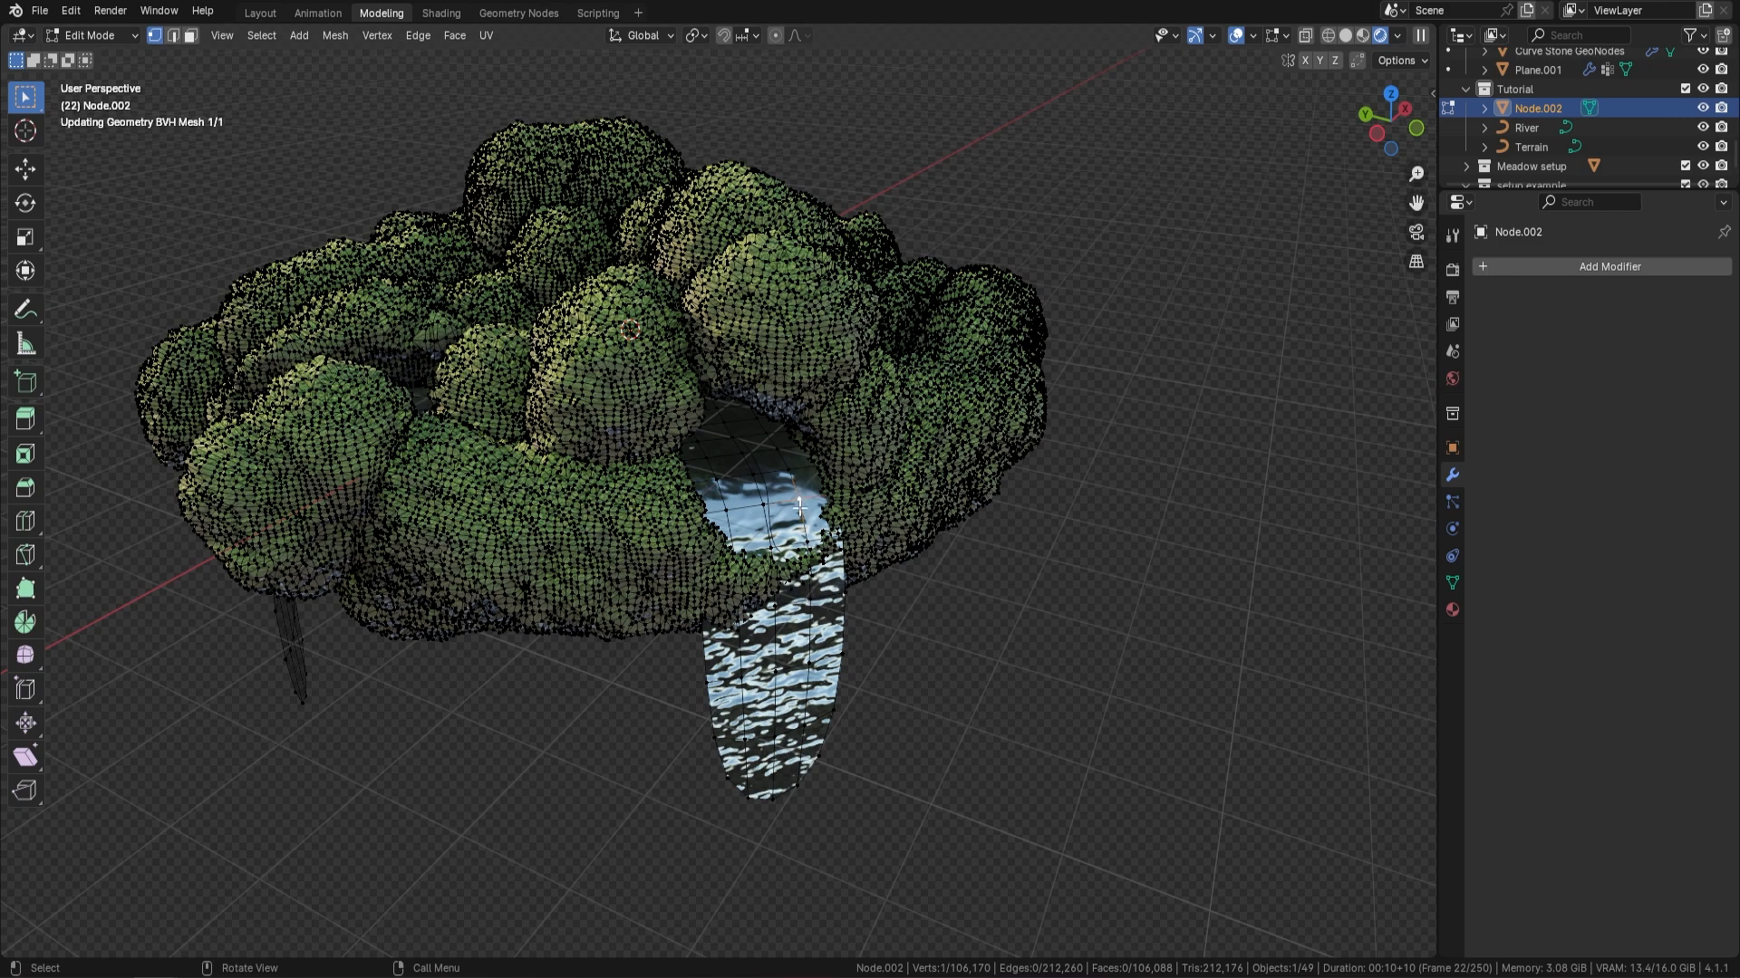
{"action": "key", "text": "ctrl+l"}
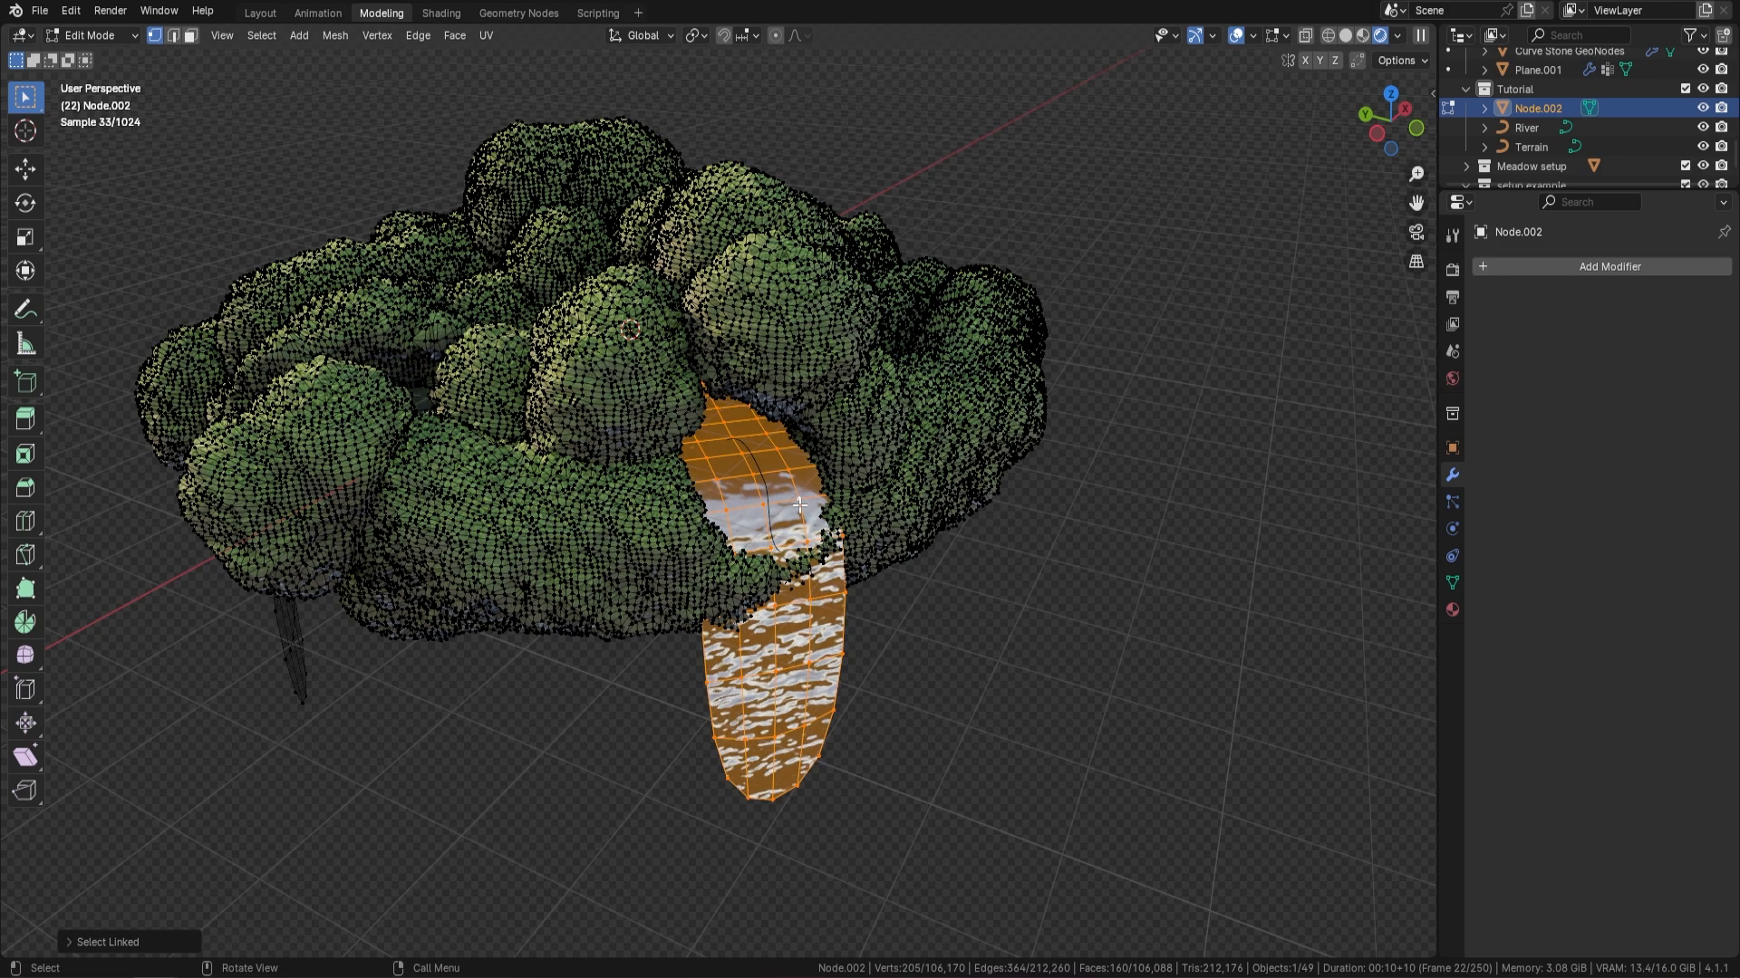
{"action": "middle_click_drag", "start_coordinate": [534, 395], "coordinate": [801, 618]}
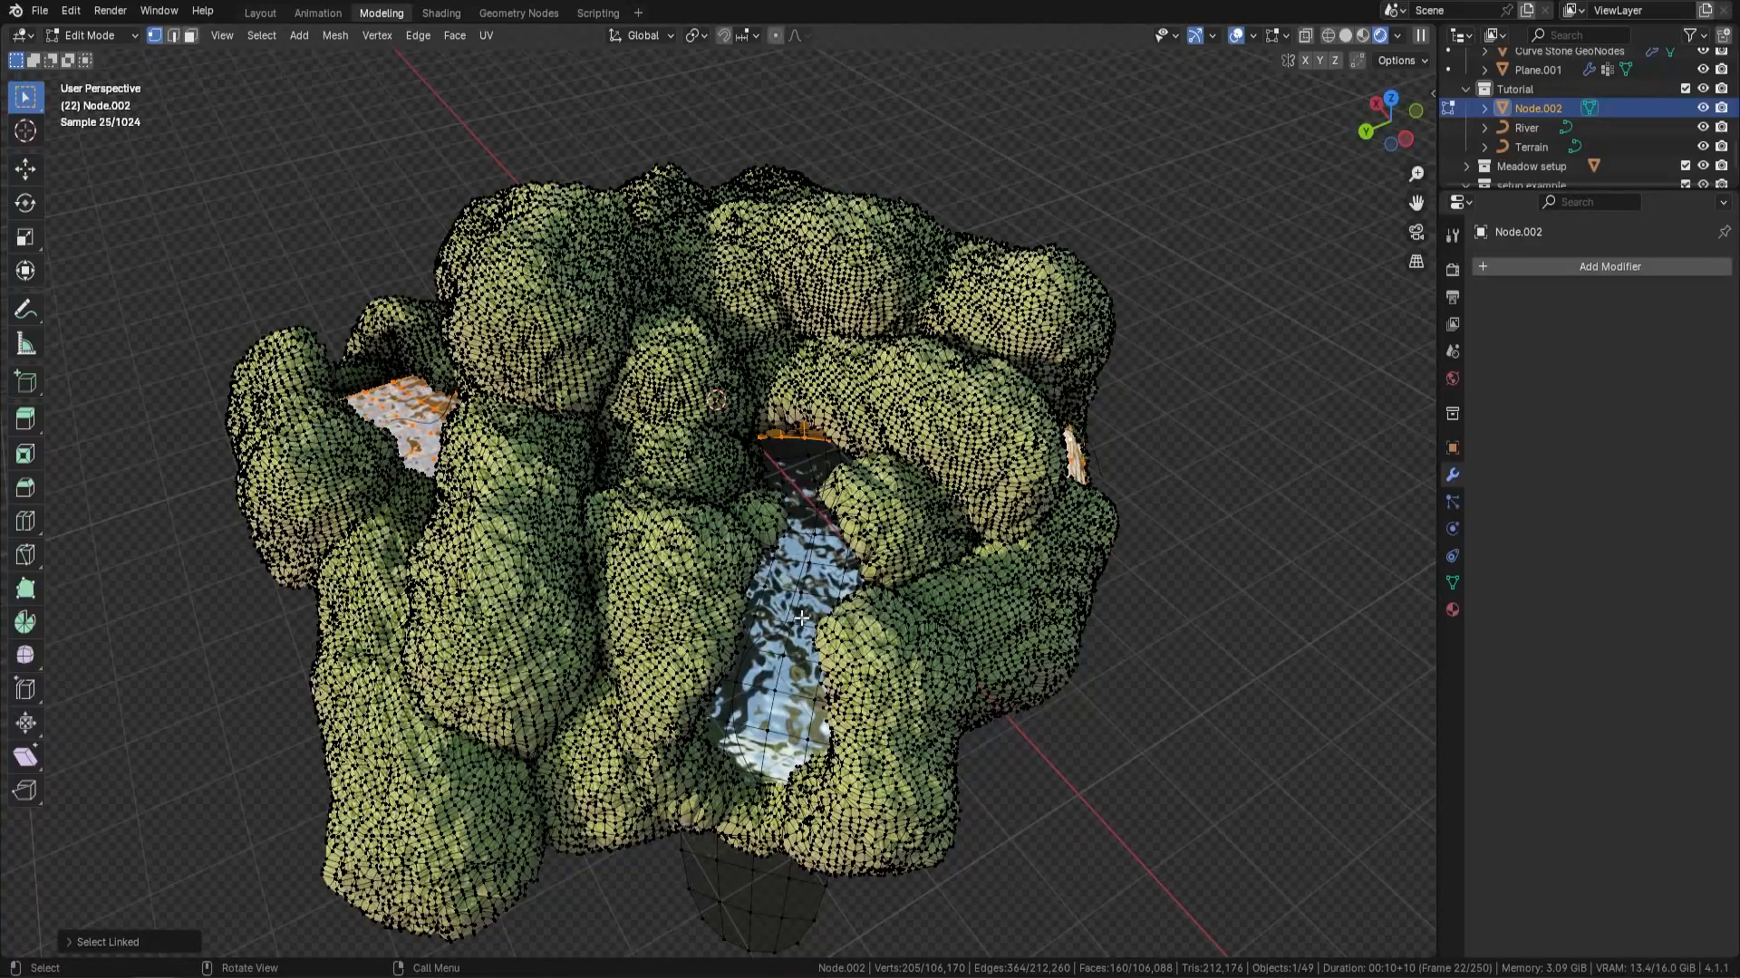
{"action": "key", "text": "l"}
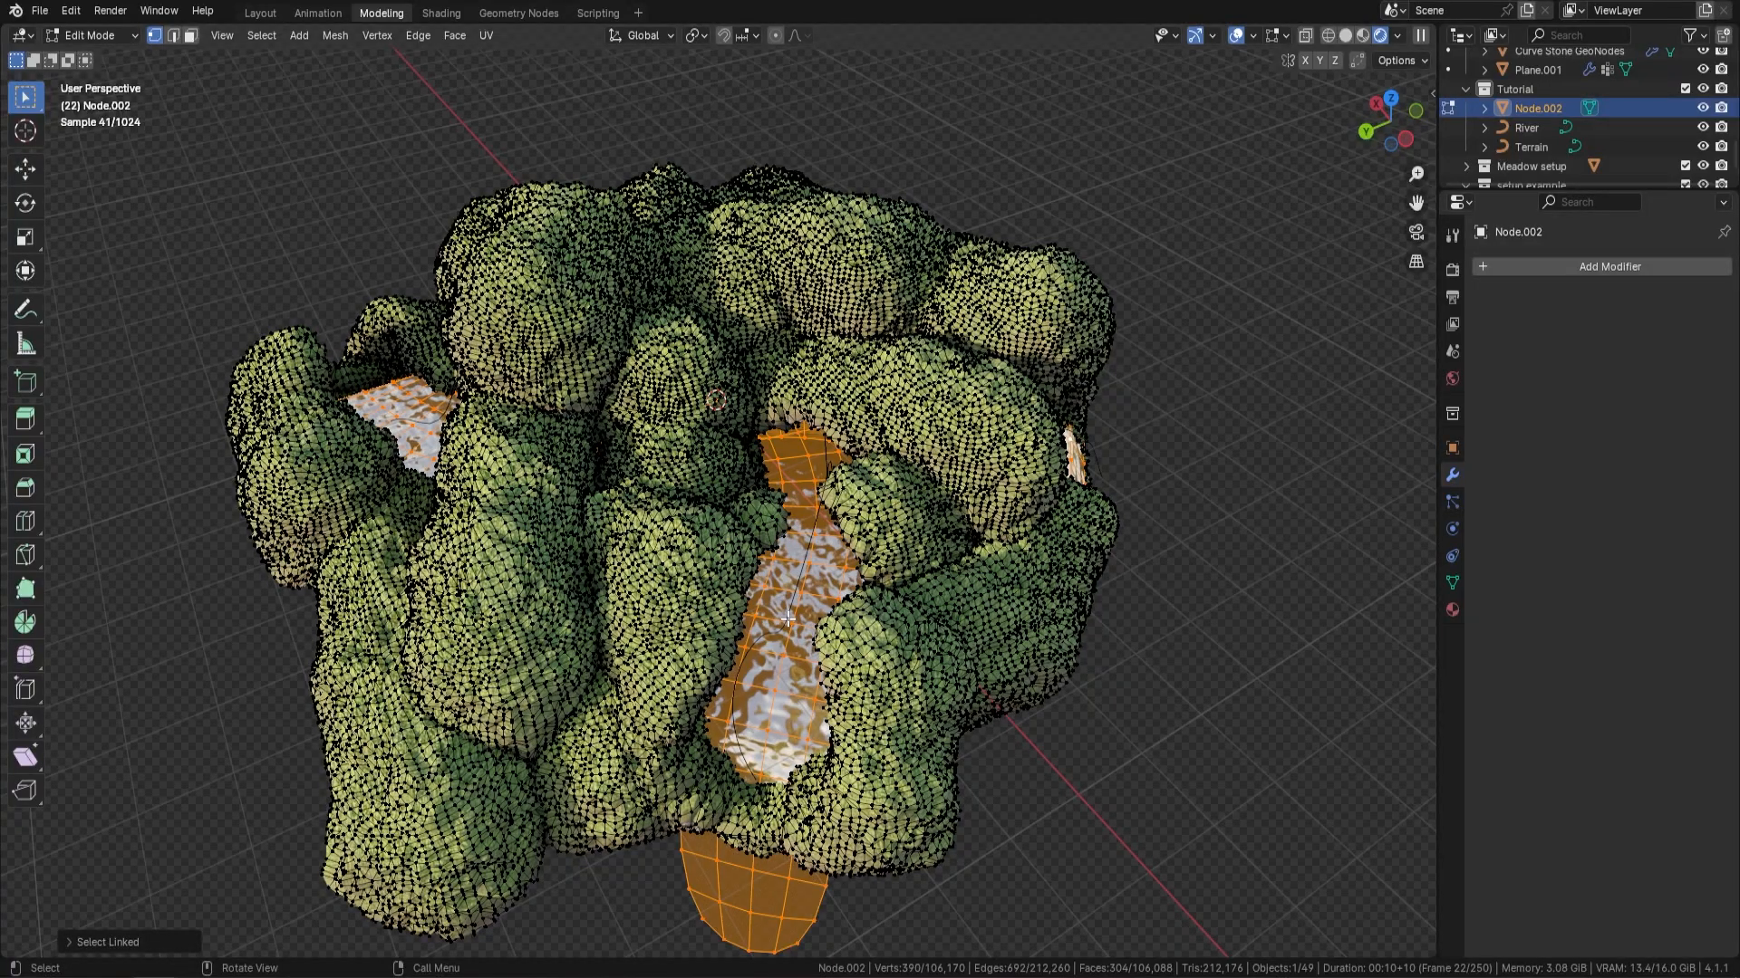
{"action": "key", "text": "p"}
{"action": "left_click", "coordinate": [786, 617]}
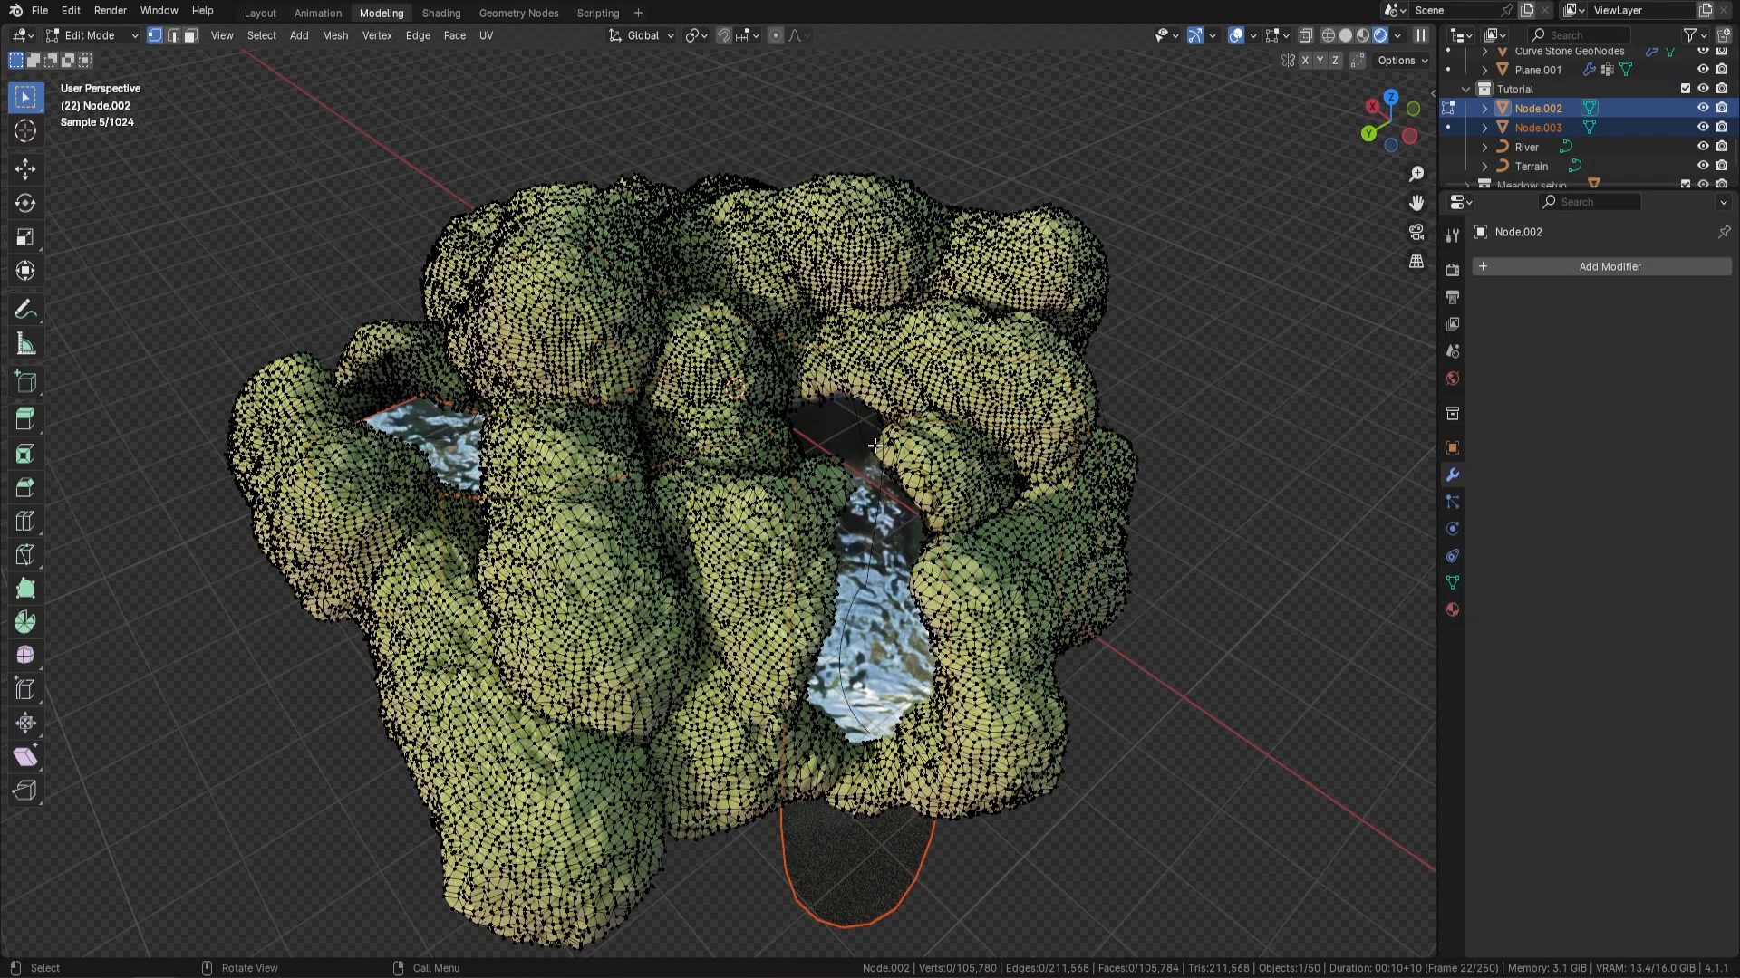
Return to Object Mode and select only the island's terrain mesh
{"action": "key", "text": "Tab"}
{"action": "middle_click_drag", "start_coordinate": [1040, 322], "coordinate": [889, 293], "text": "shift"}
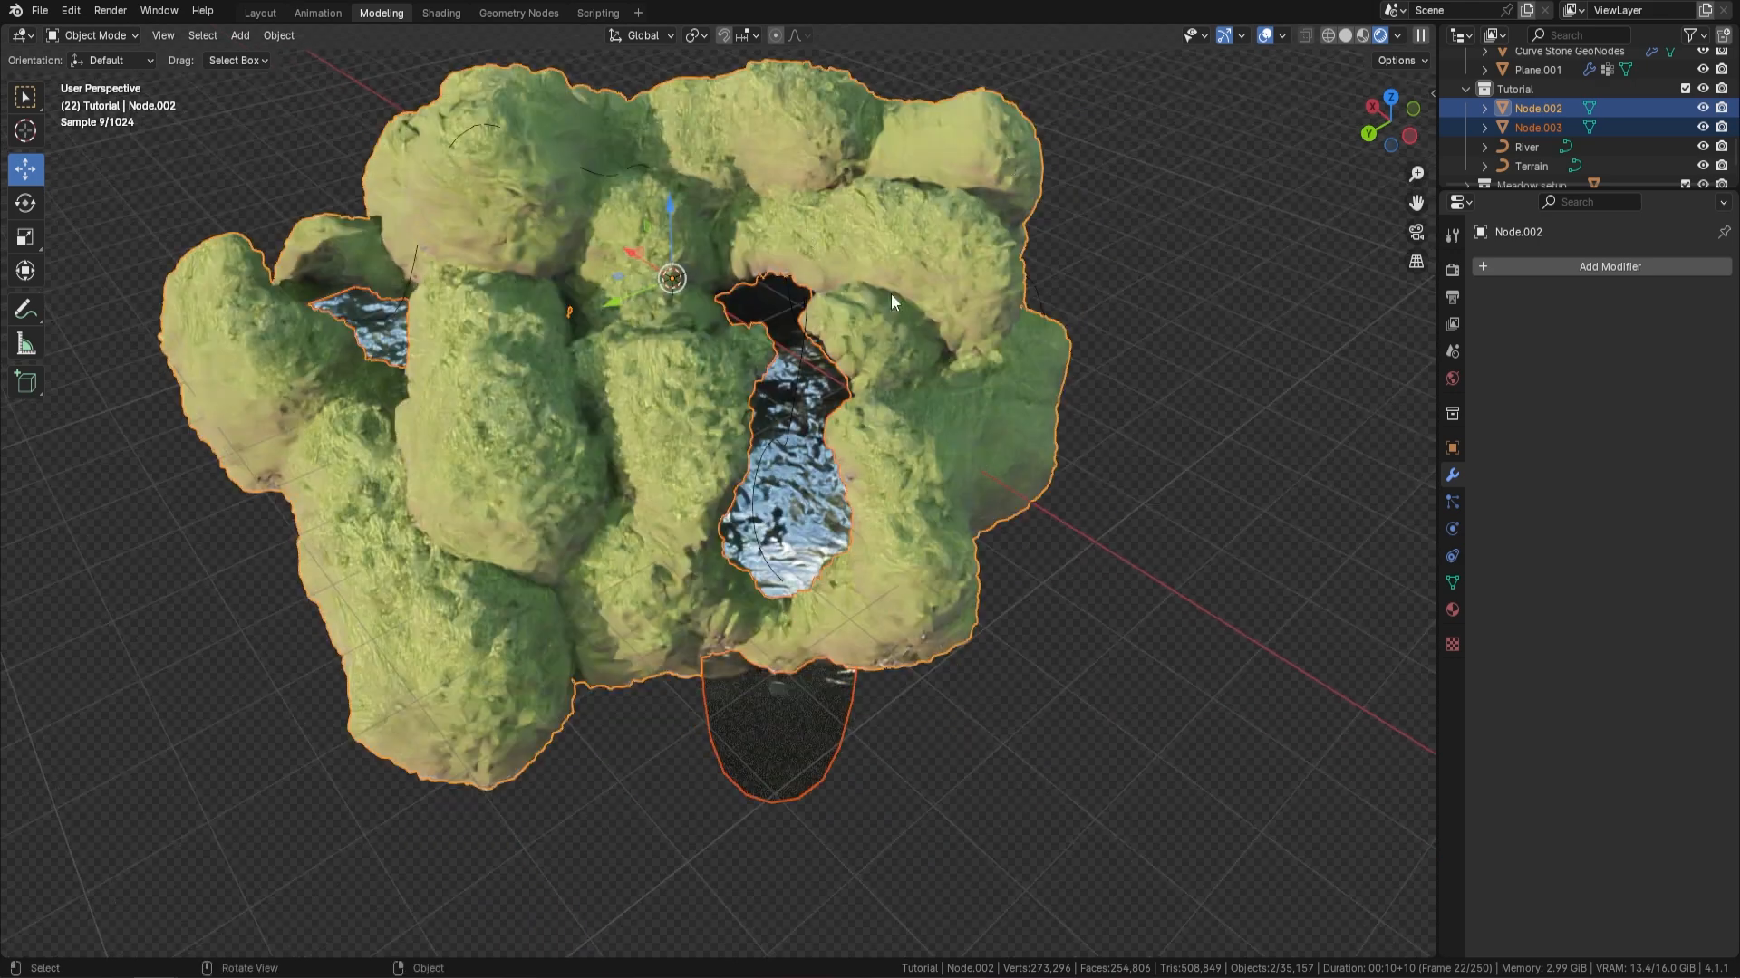
{"action": "left_click", "coordinate": [1008, 290]}
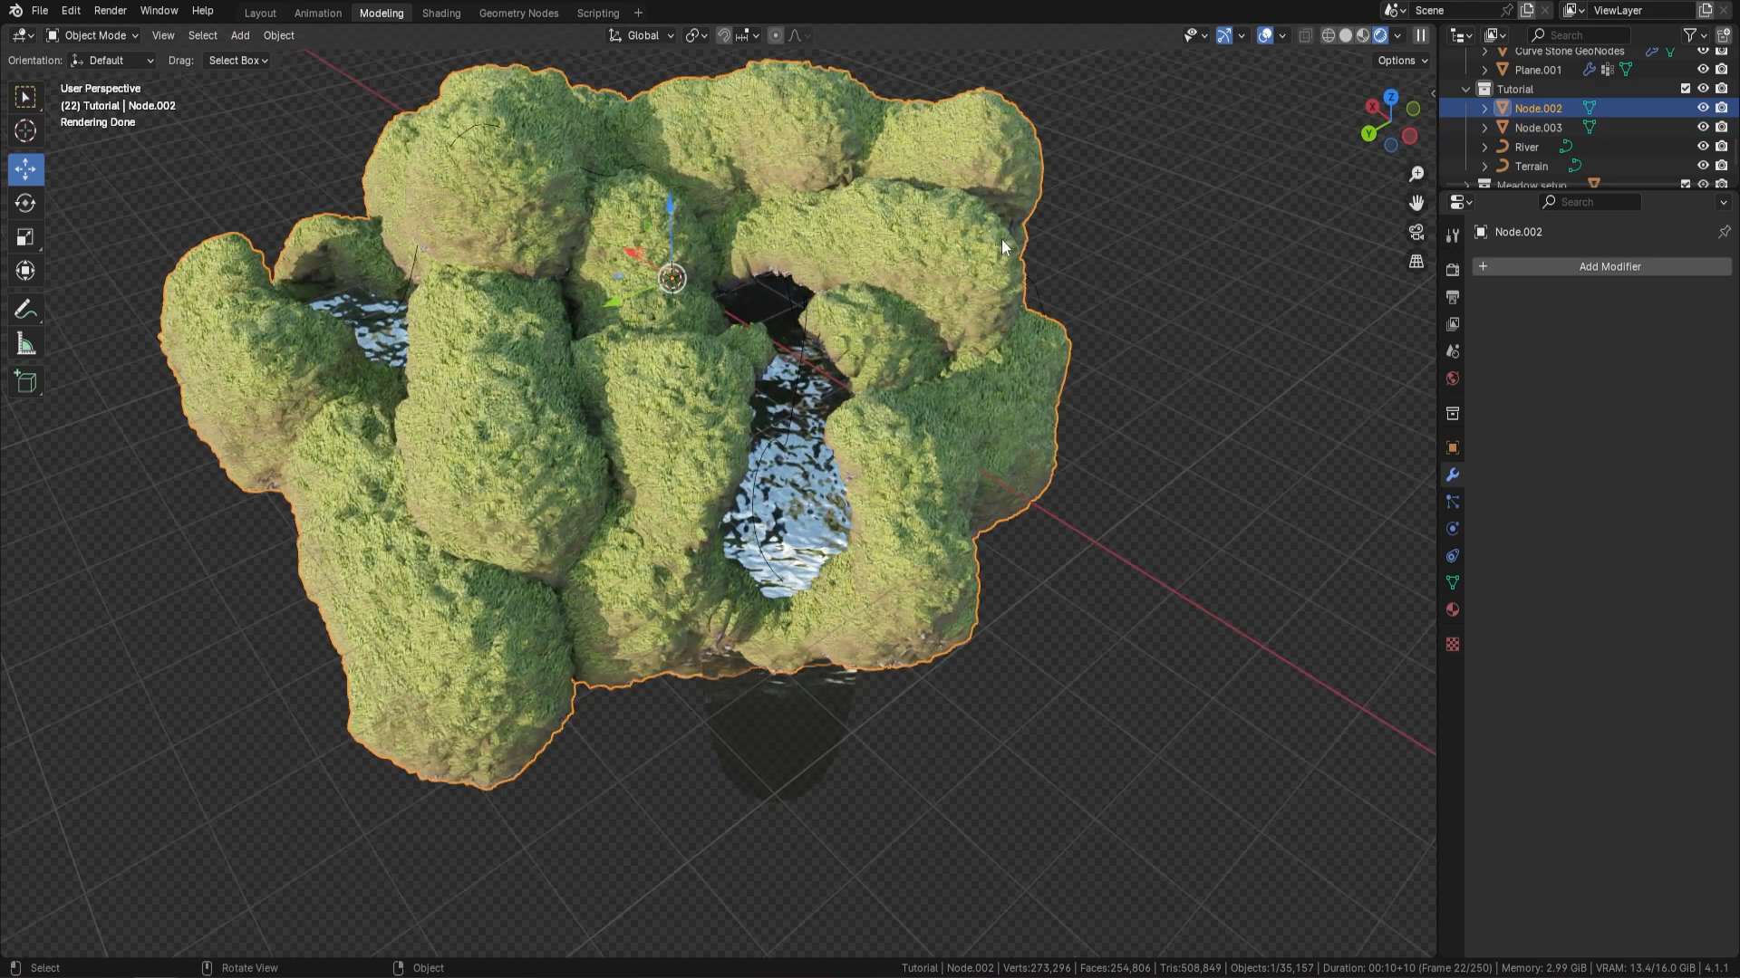
Hide the island's terrain mesh, delete the leftover Terrain and River curves, and unhide the terrain mesh
{"action": "key", "text": "h"}
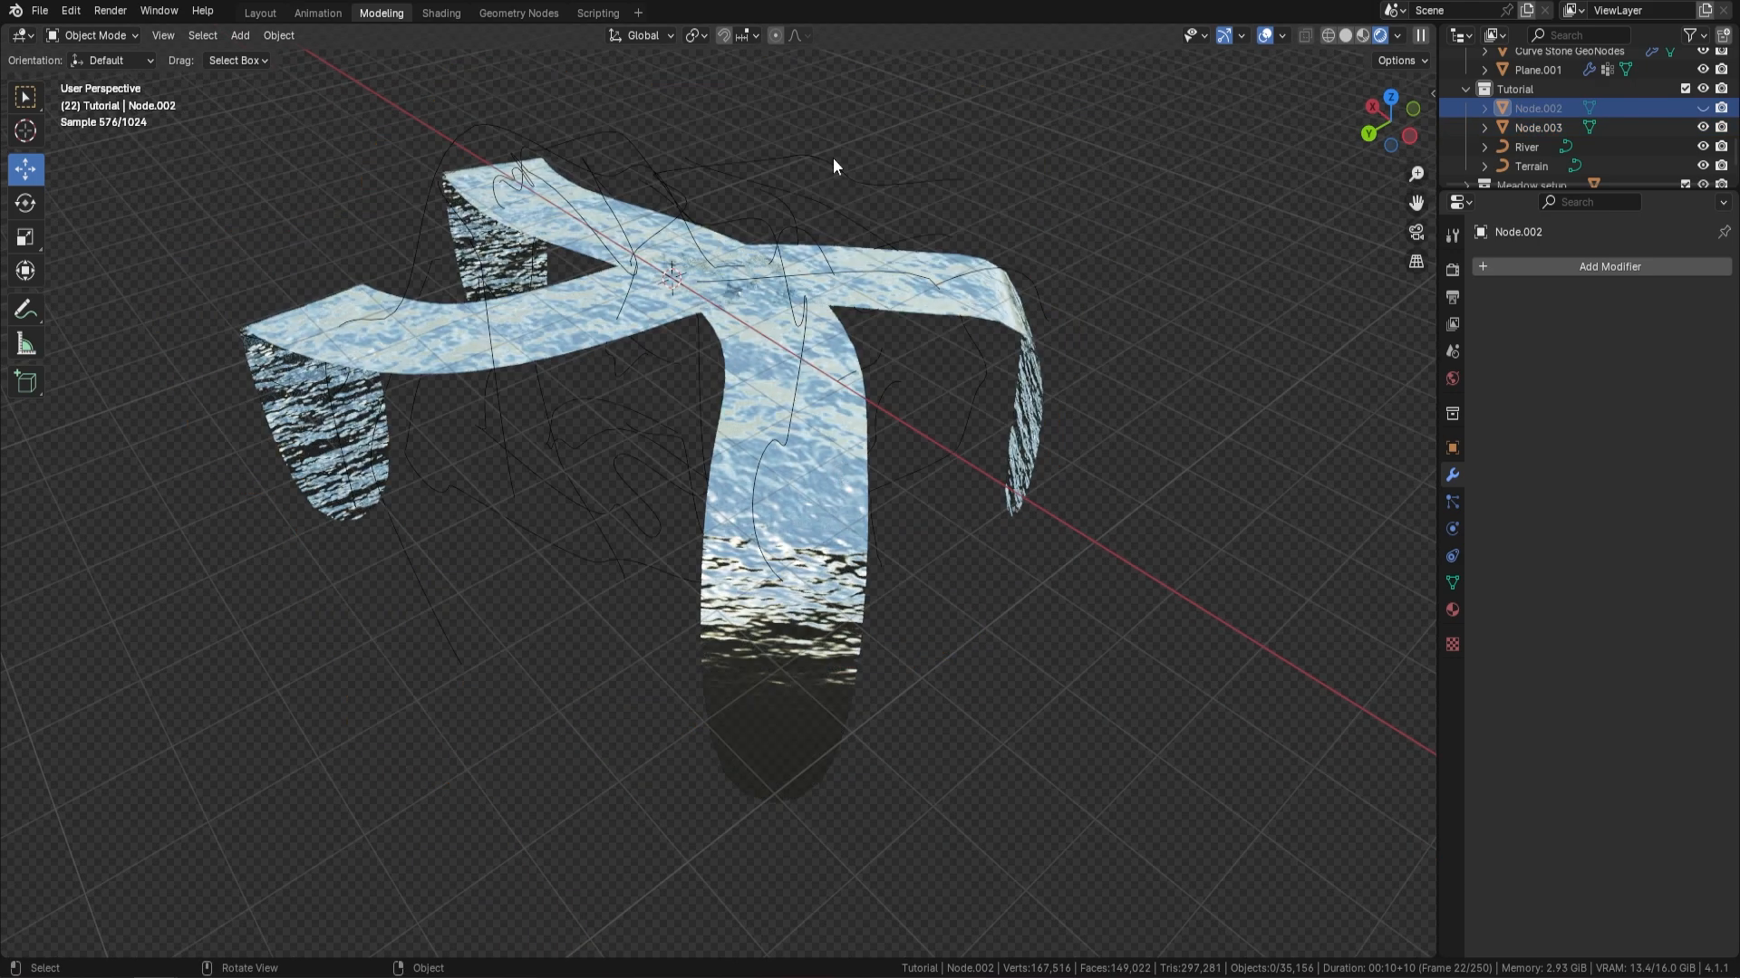
{"action": "left_click", "coordinate": [780, 238]}
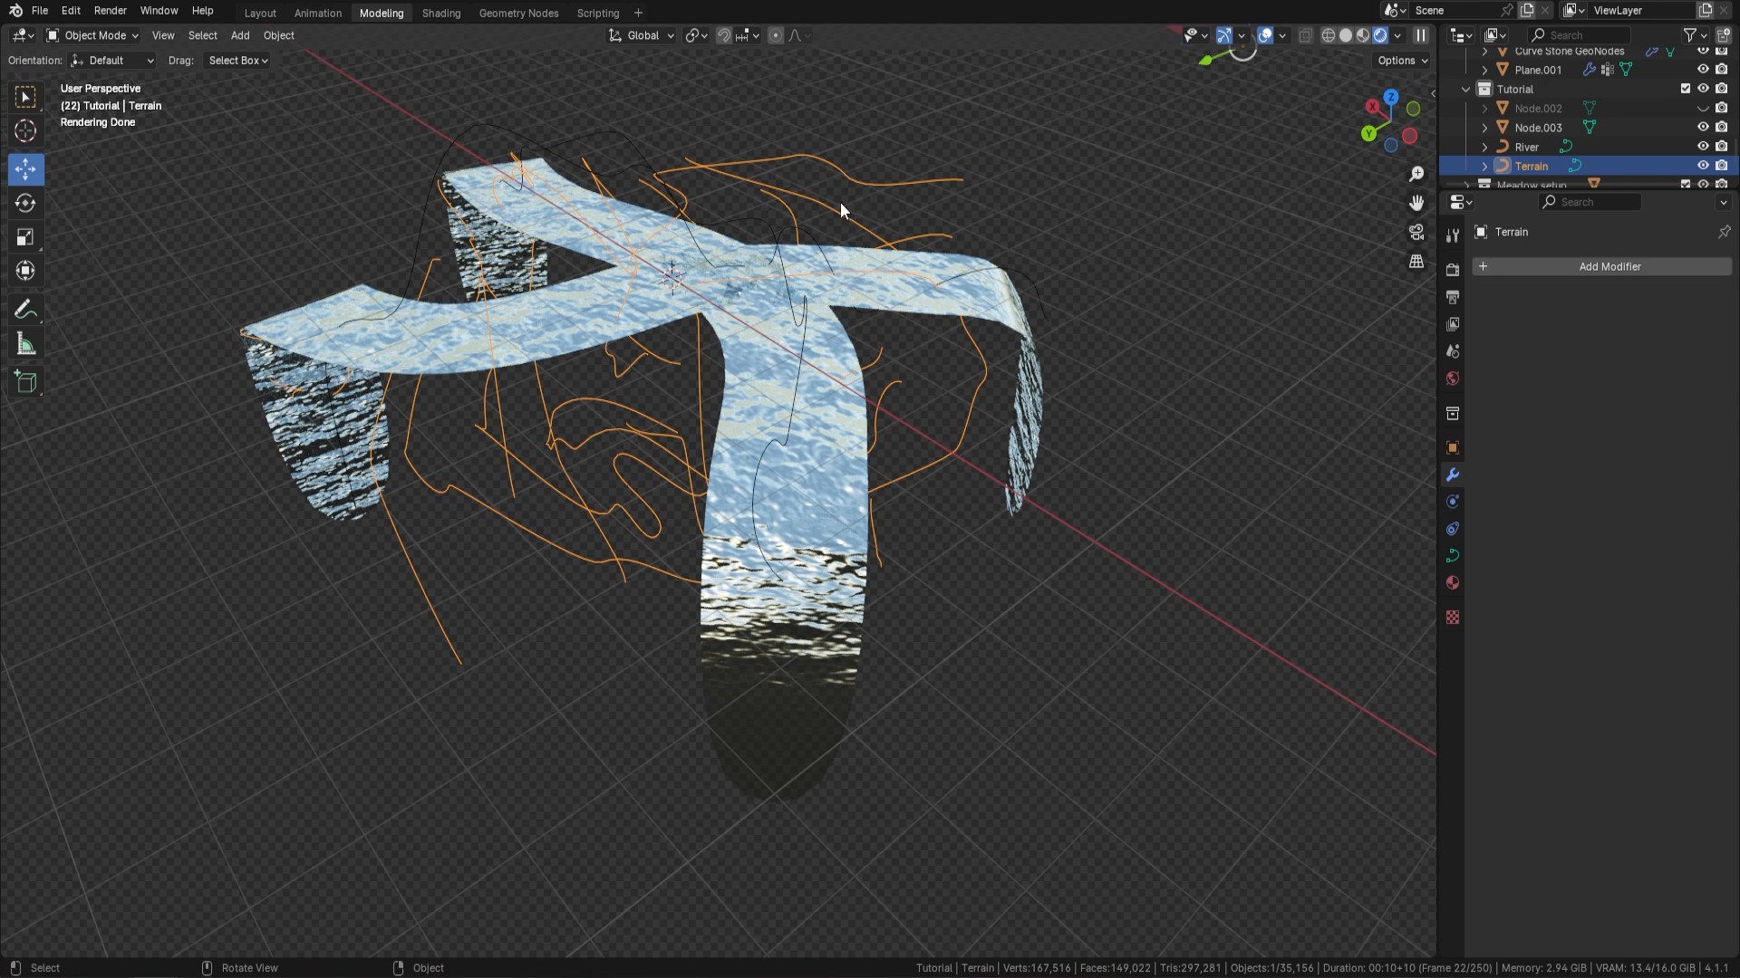
{"action": "key", "text": "Delete"}
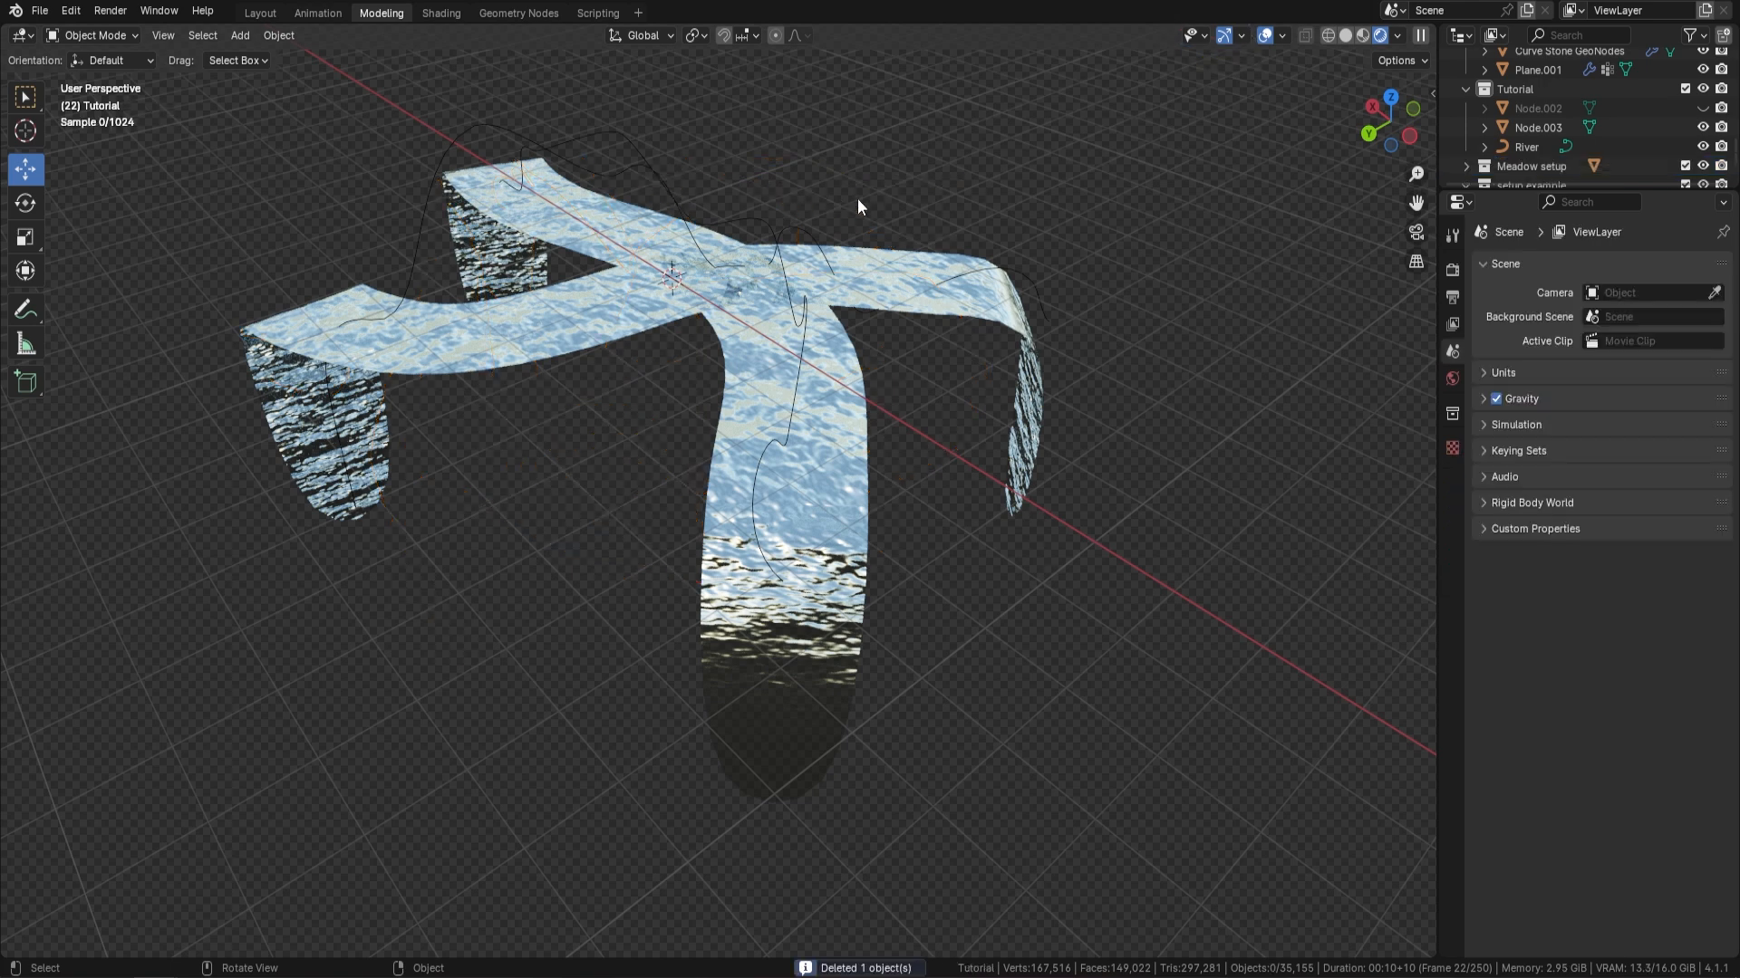
{"action": "left_click", "coordinate": [658, 172]}
{"action": "key", "text": "Delete"}
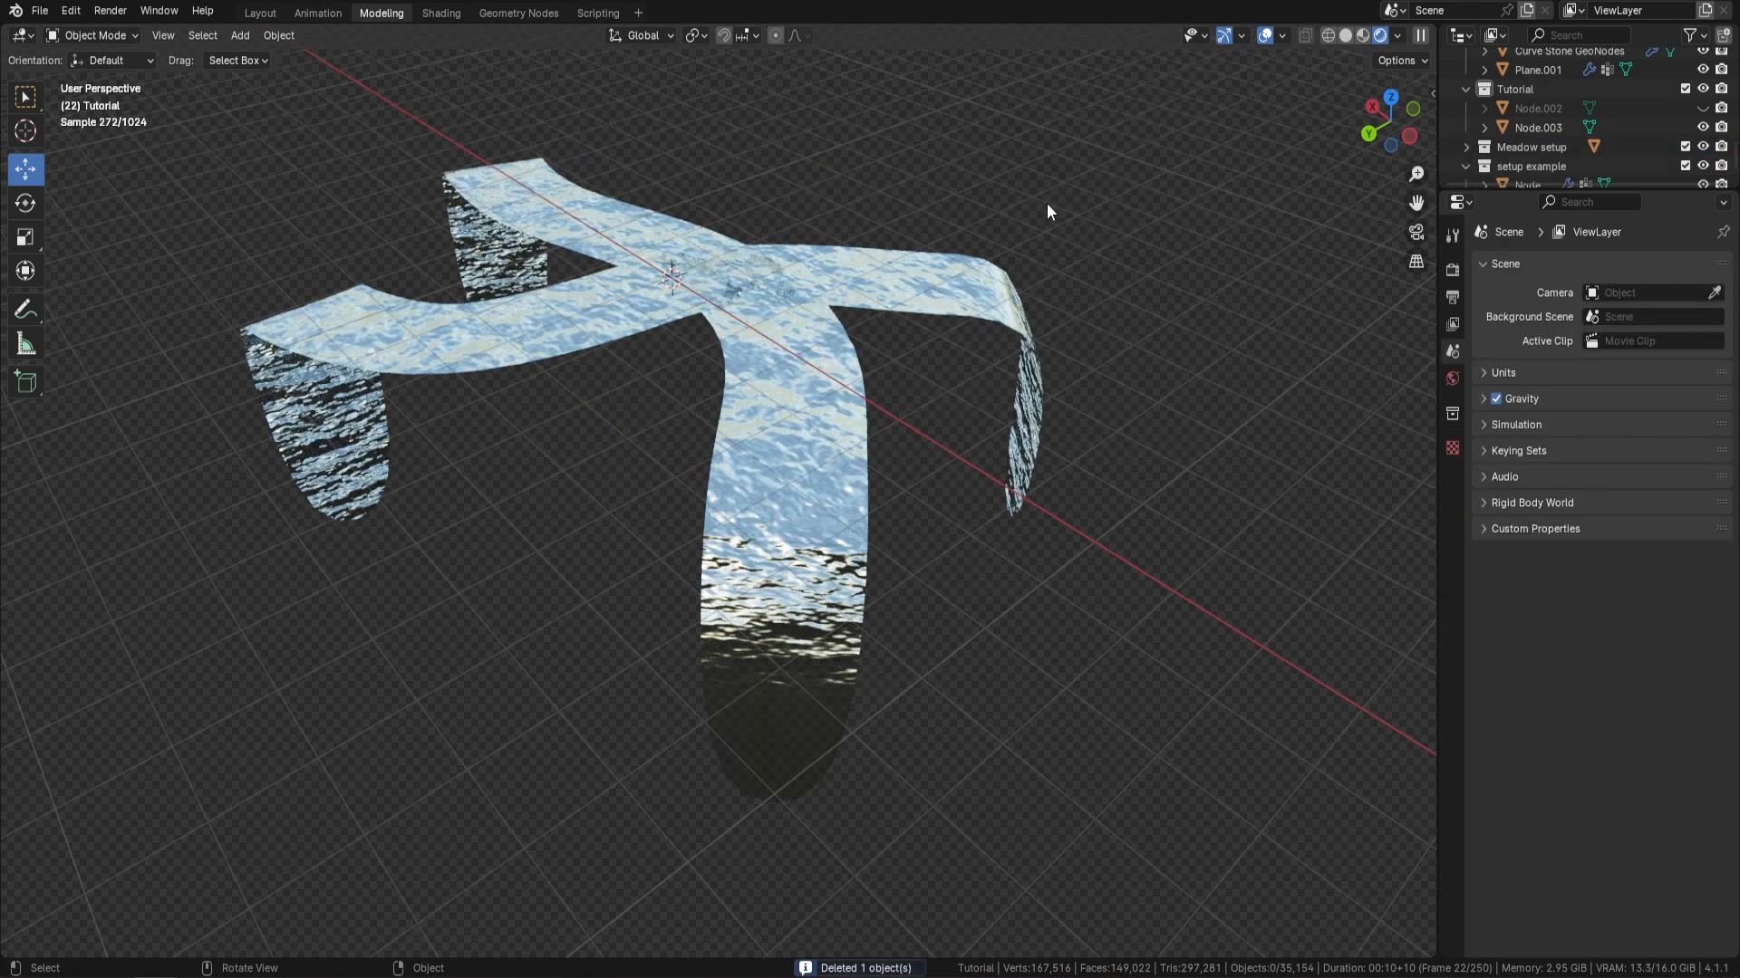
{"action": "key", "text": "alt+h"}
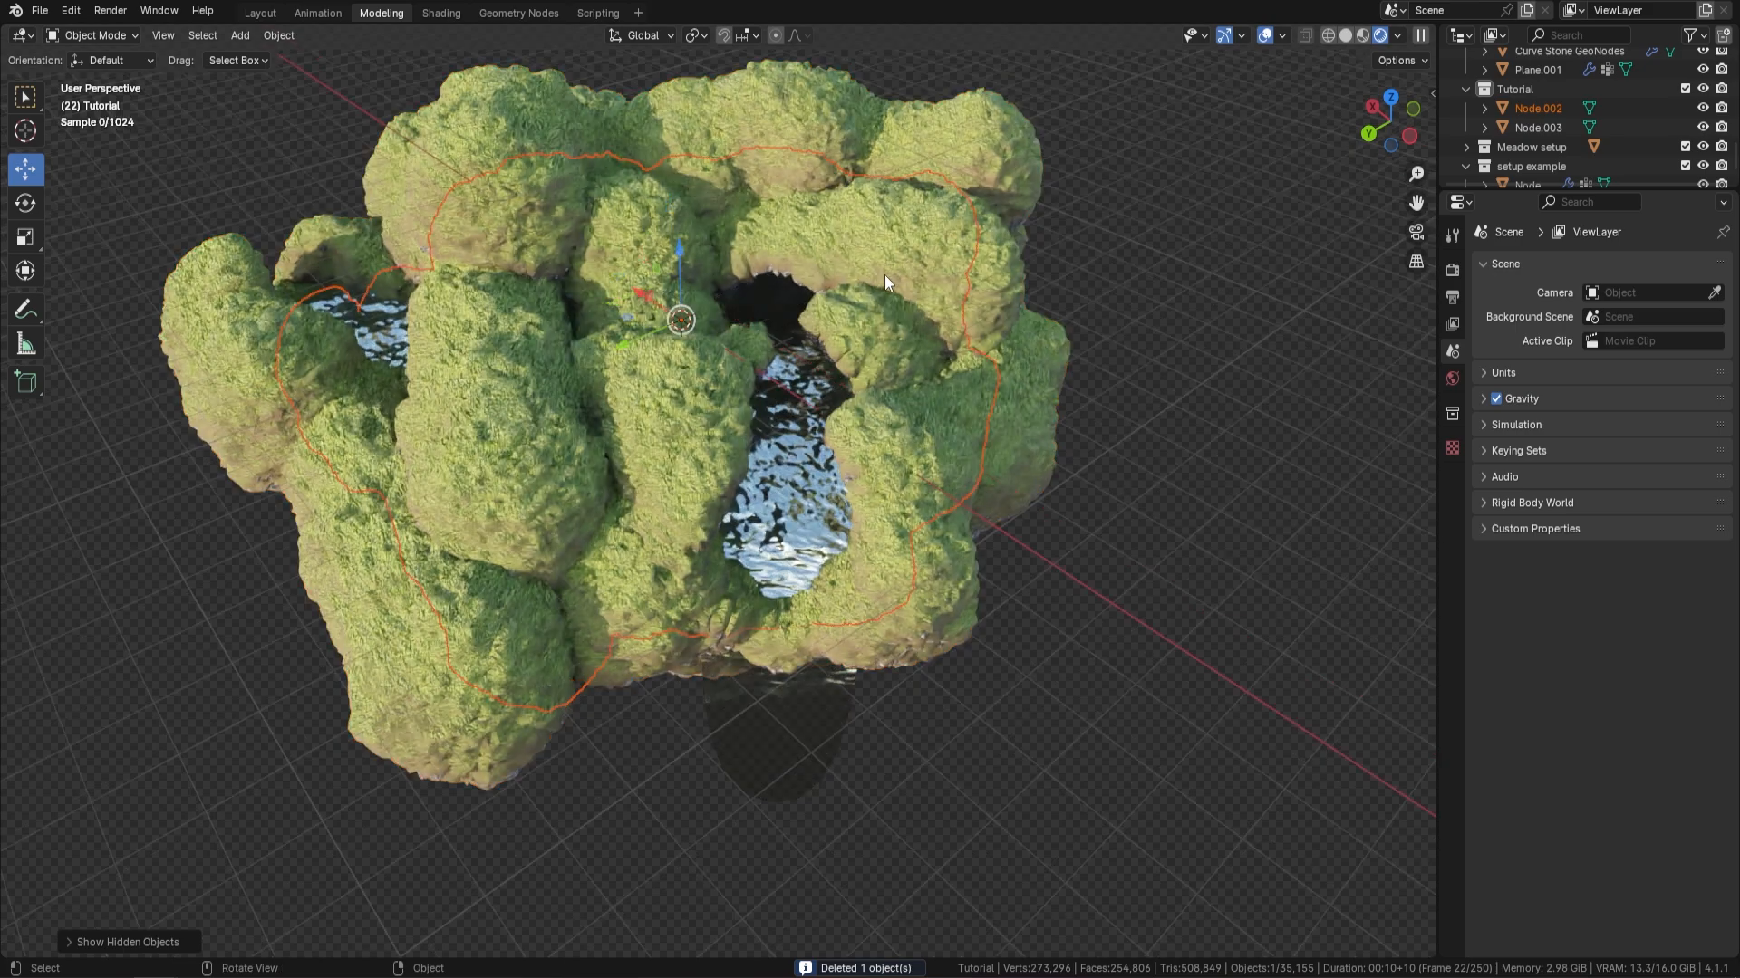
Move the Meadow example cube about 33 m along the X axis, closer to the new island
{"action": "middle_click_drag", "start_coordinate": [884, 275], "coordinate": [839, 366]}
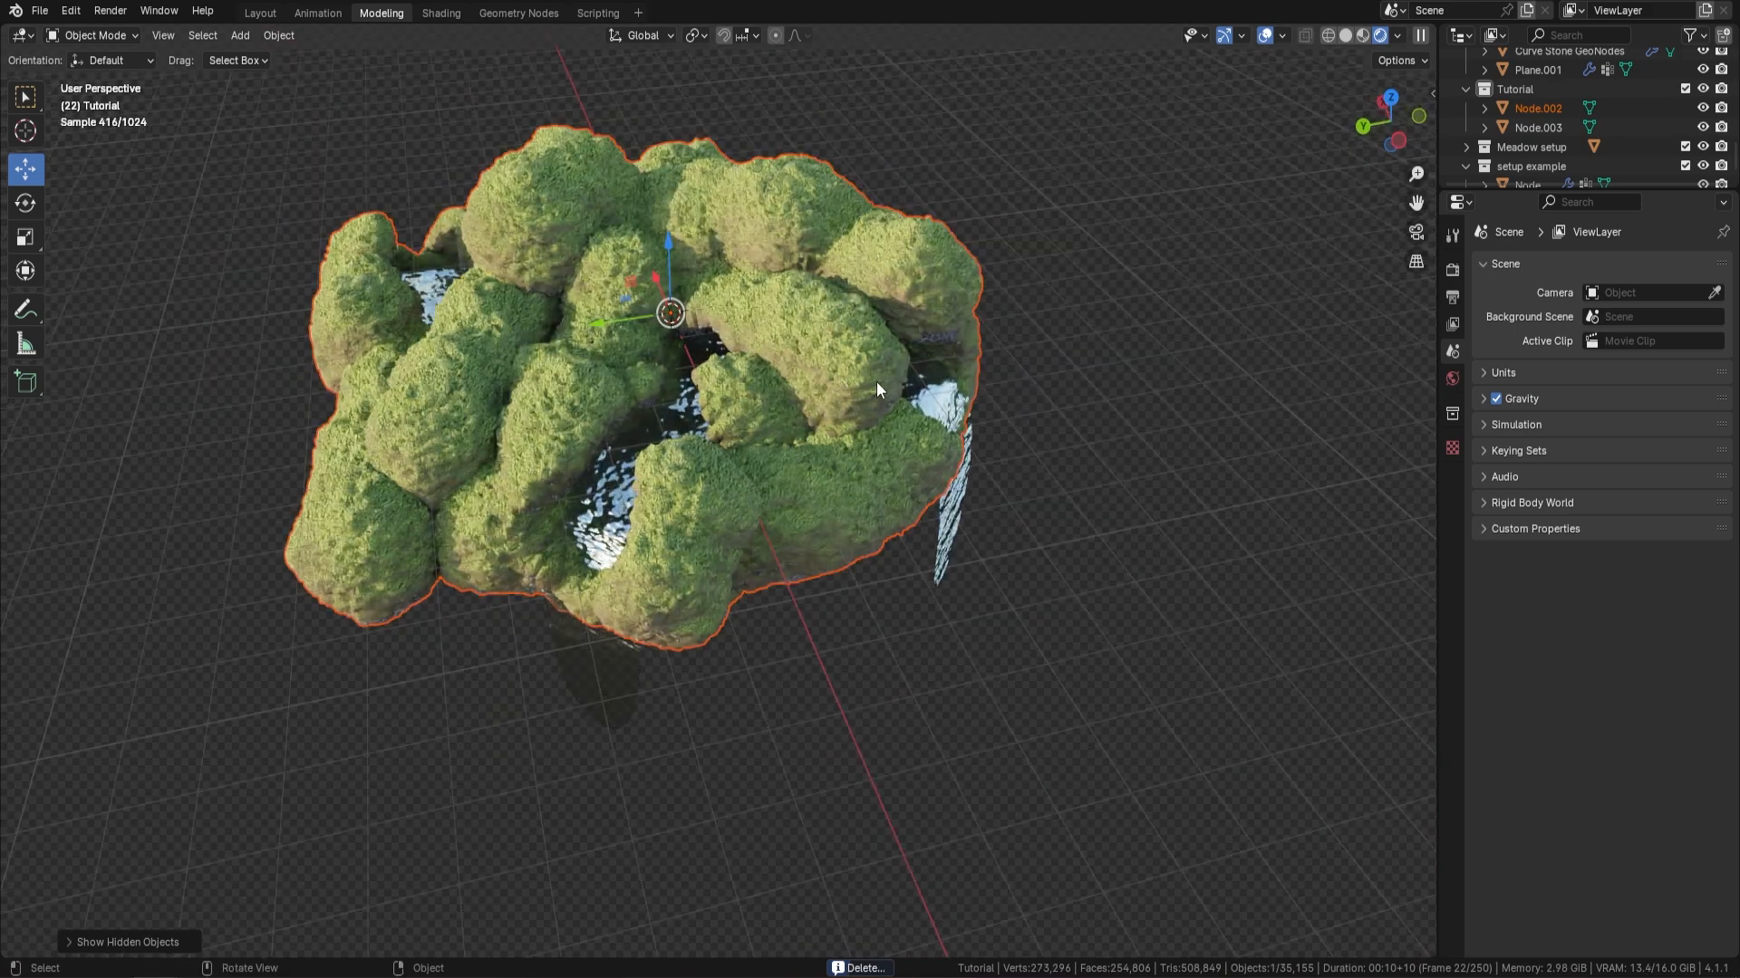
{"action": "scroll", "coordinate": [837, 400], "scroll_direction": "down", "scroll_amount": 2}
{"action": "middle_click_drag", "start_coordinate": [920, 507], "coordinate": [1078, 557]}
{"action": "middle_click_drag", "start_coordinate": [965, 487], "coordinate": [644, 473], "text": "shift"}
{"action": "left_click", "coordinate": [1334, 297]}
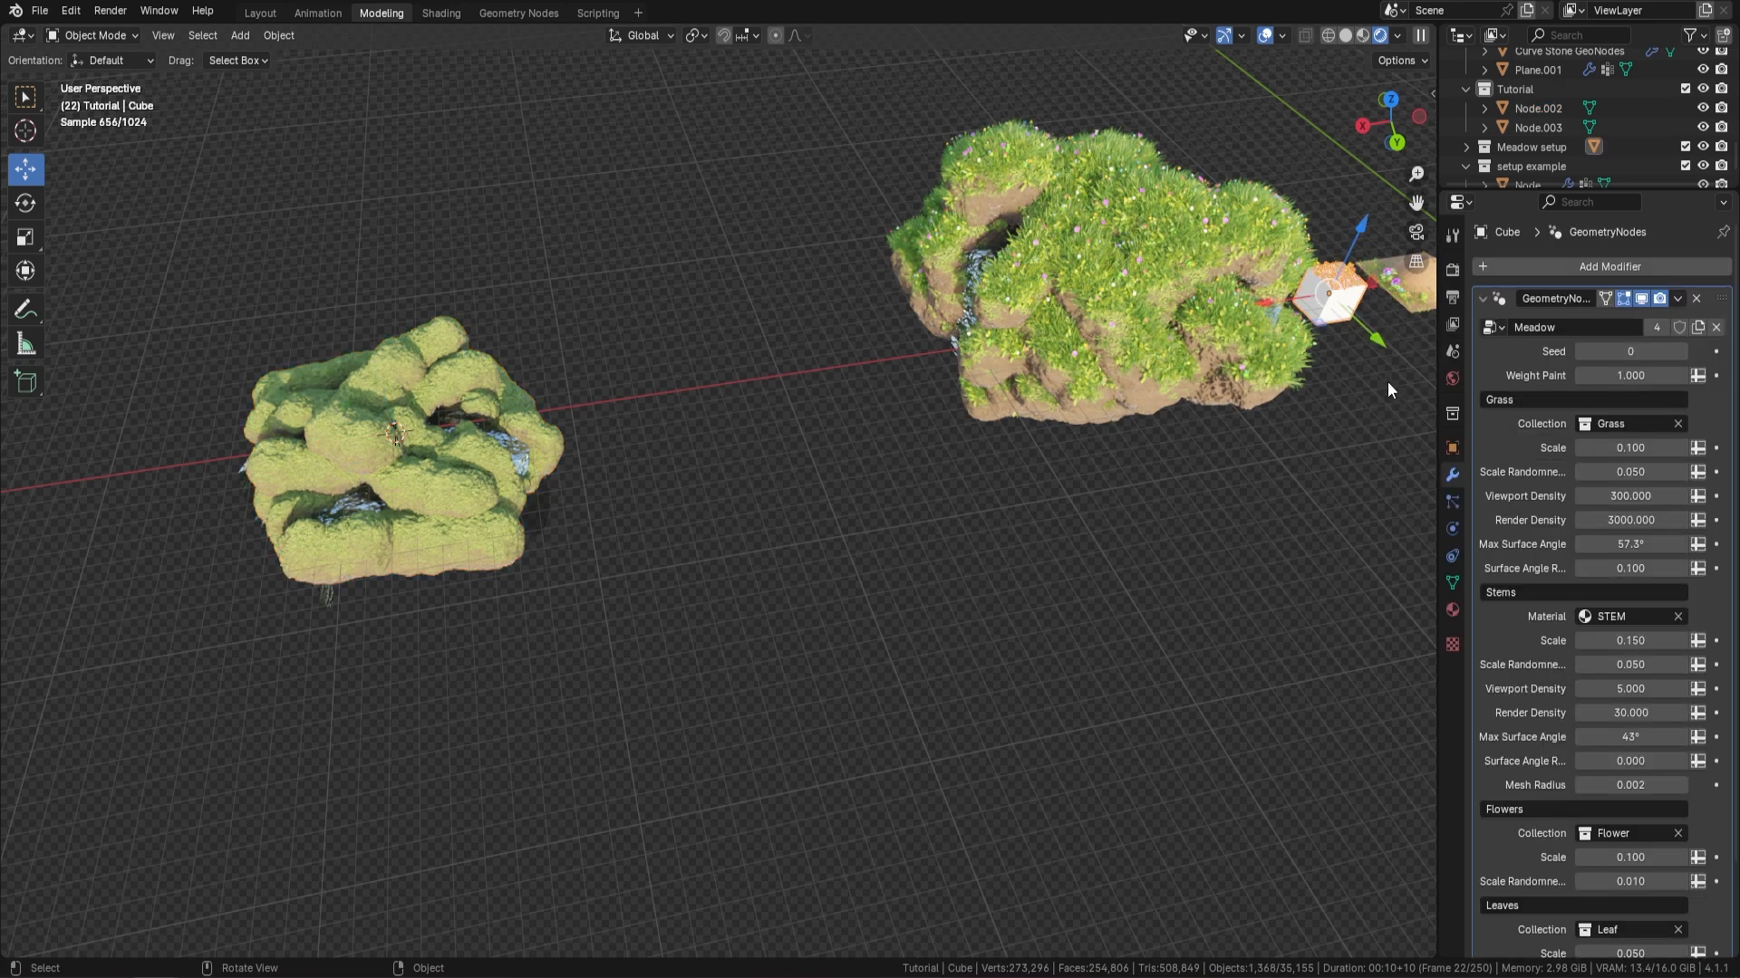
{"action": "key", "text": "g"}
{"action": "key", "text": "x"}
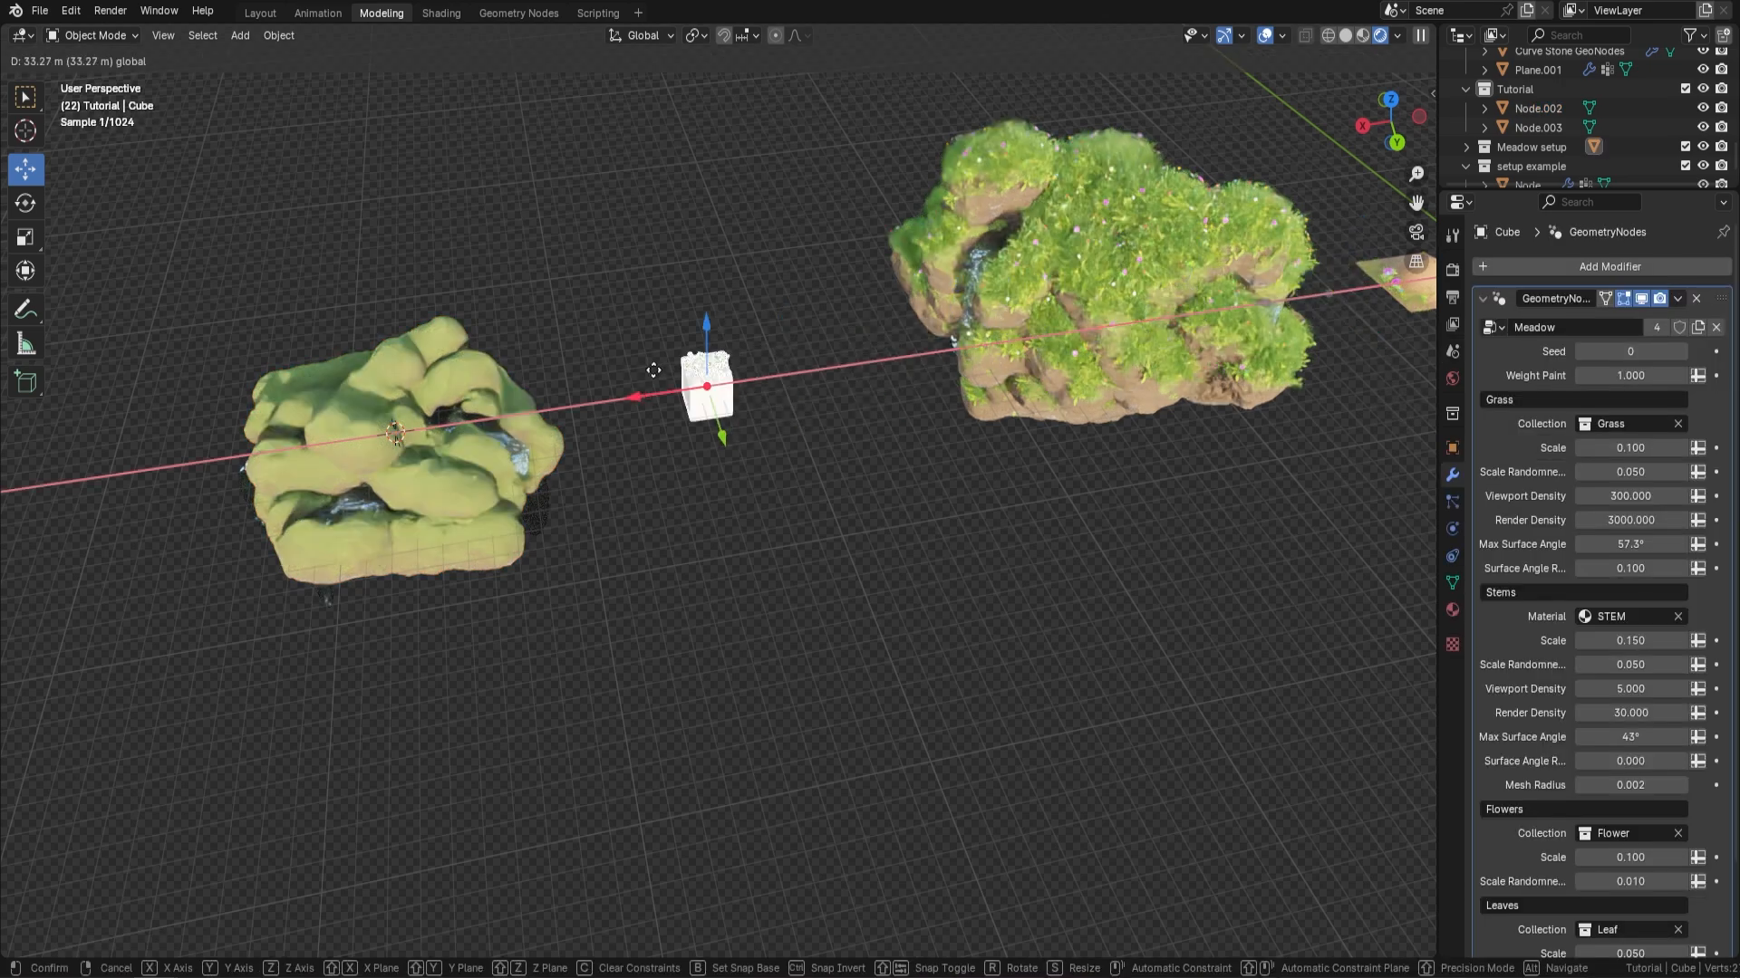
{"action": "left_click", "coordinate": [644, 372]}
{"action": "scroll", "coordinate": [735, 386], "scroll_direction": "up", "scroll_amount": 3}
{"action": "middle_click_drag", "start_coordinate": [855, 419], "coordinate": [926, 478], "text": "shift"}
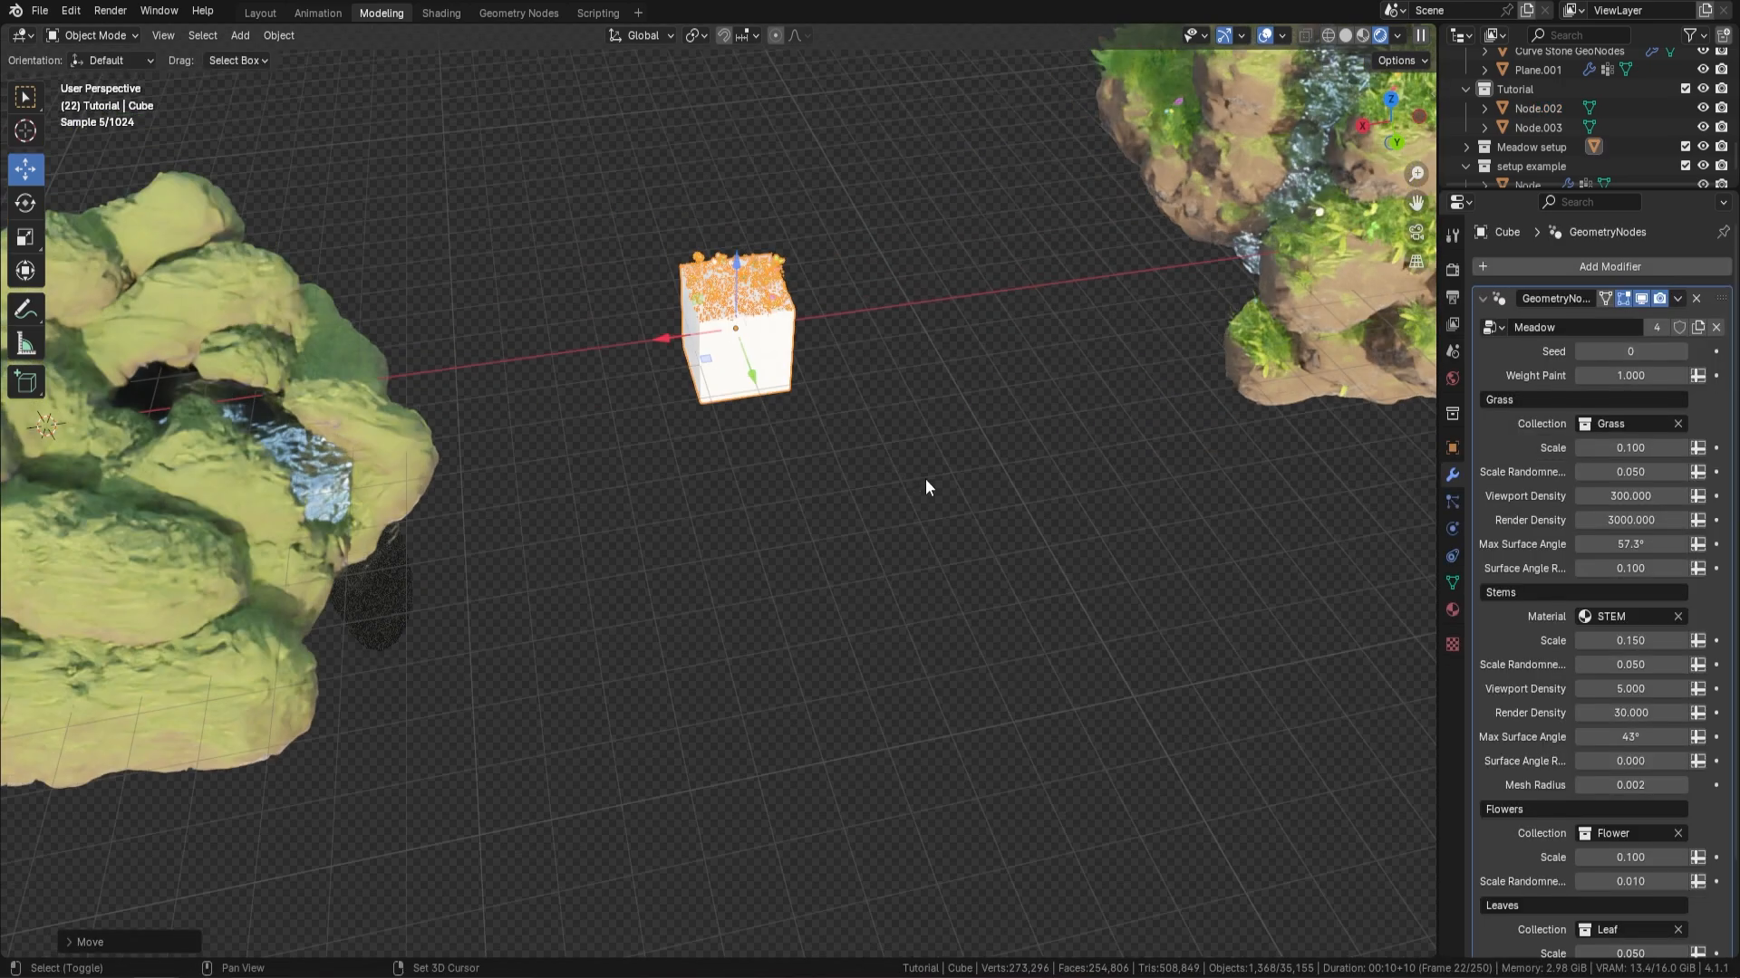
{"action": "middle_click_drag", "start_coordinate": [743, 474], "coordinate": [835, 492], "text": "shift"}
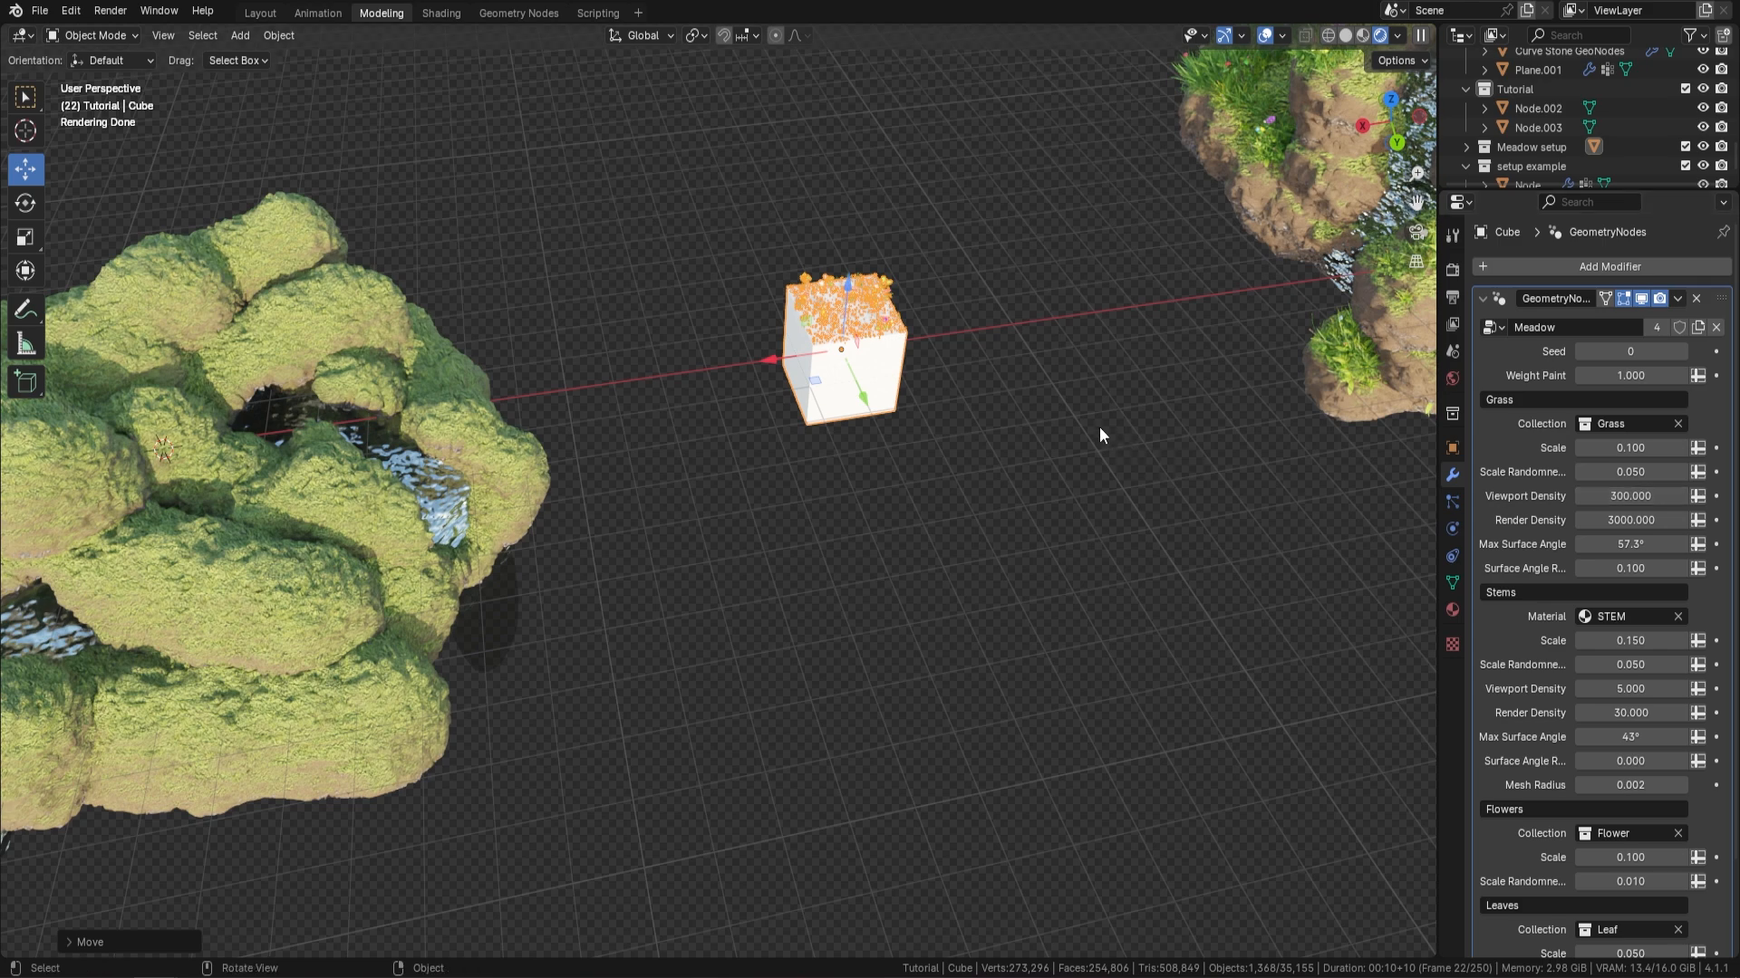
Hide the finished example island and its river mesh
{"action": "middle_click_drag", "start_coordinate": [1019, 396], "coordinate": [995, 510]}
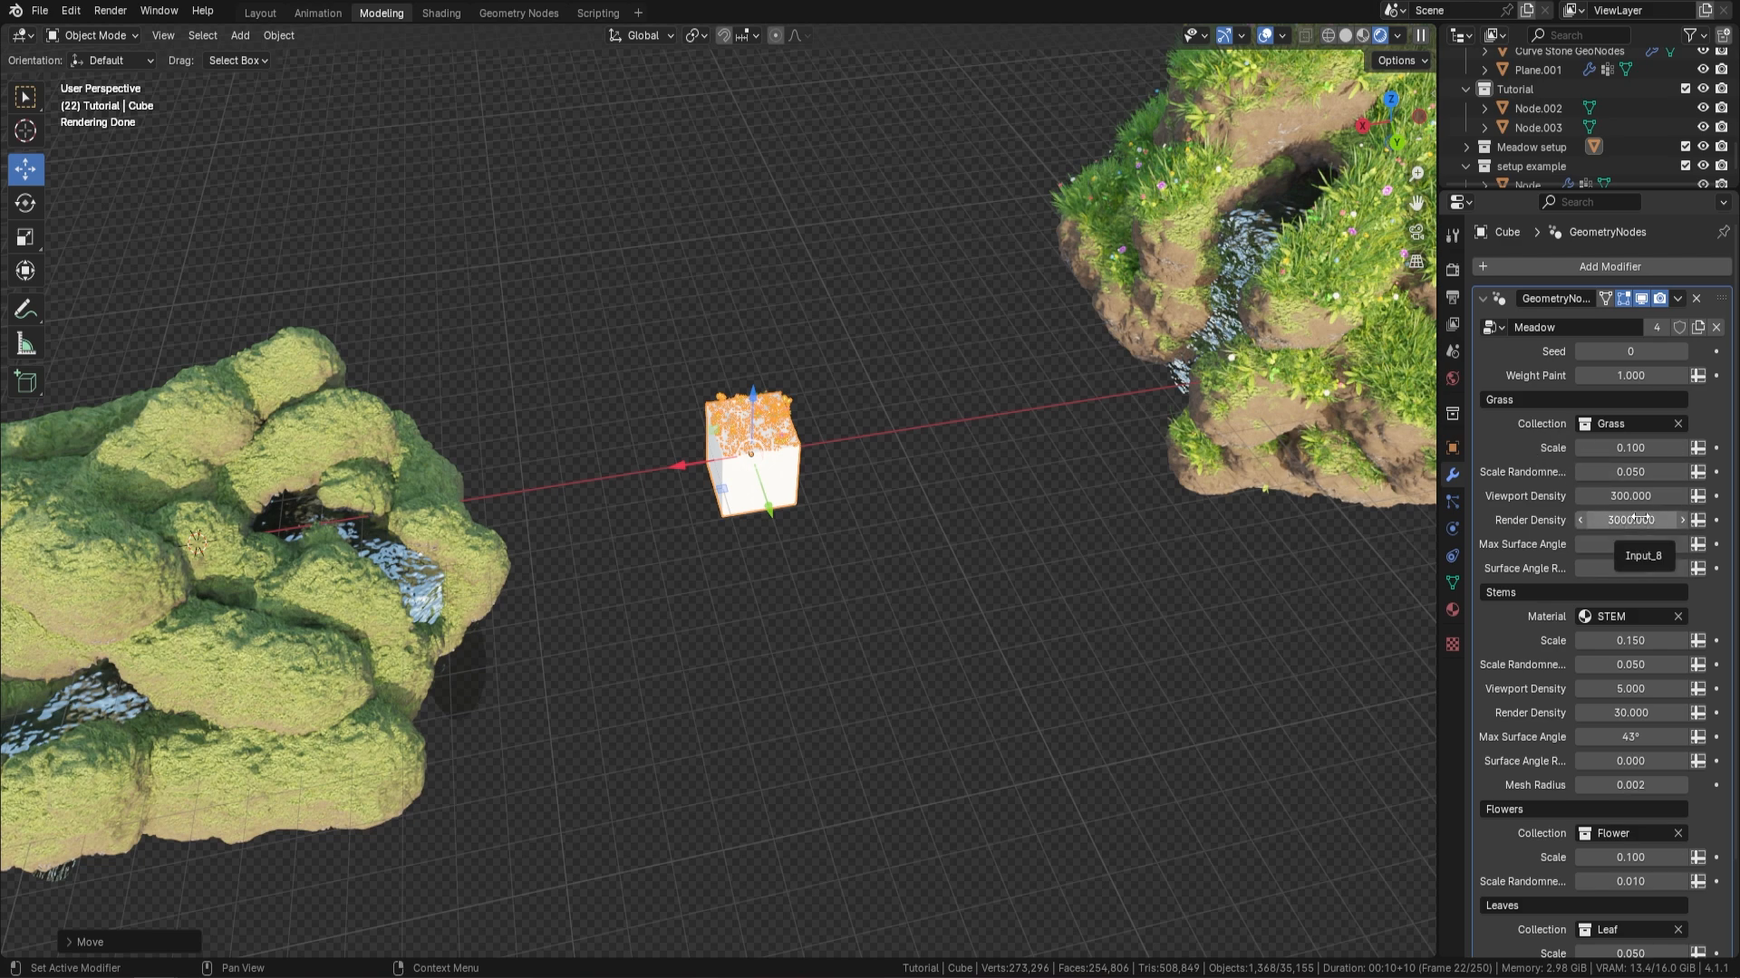
{"action": "scroll", "coordinate": [1087, 399], "scroll_direction": "up", "scroll_amount": 4}
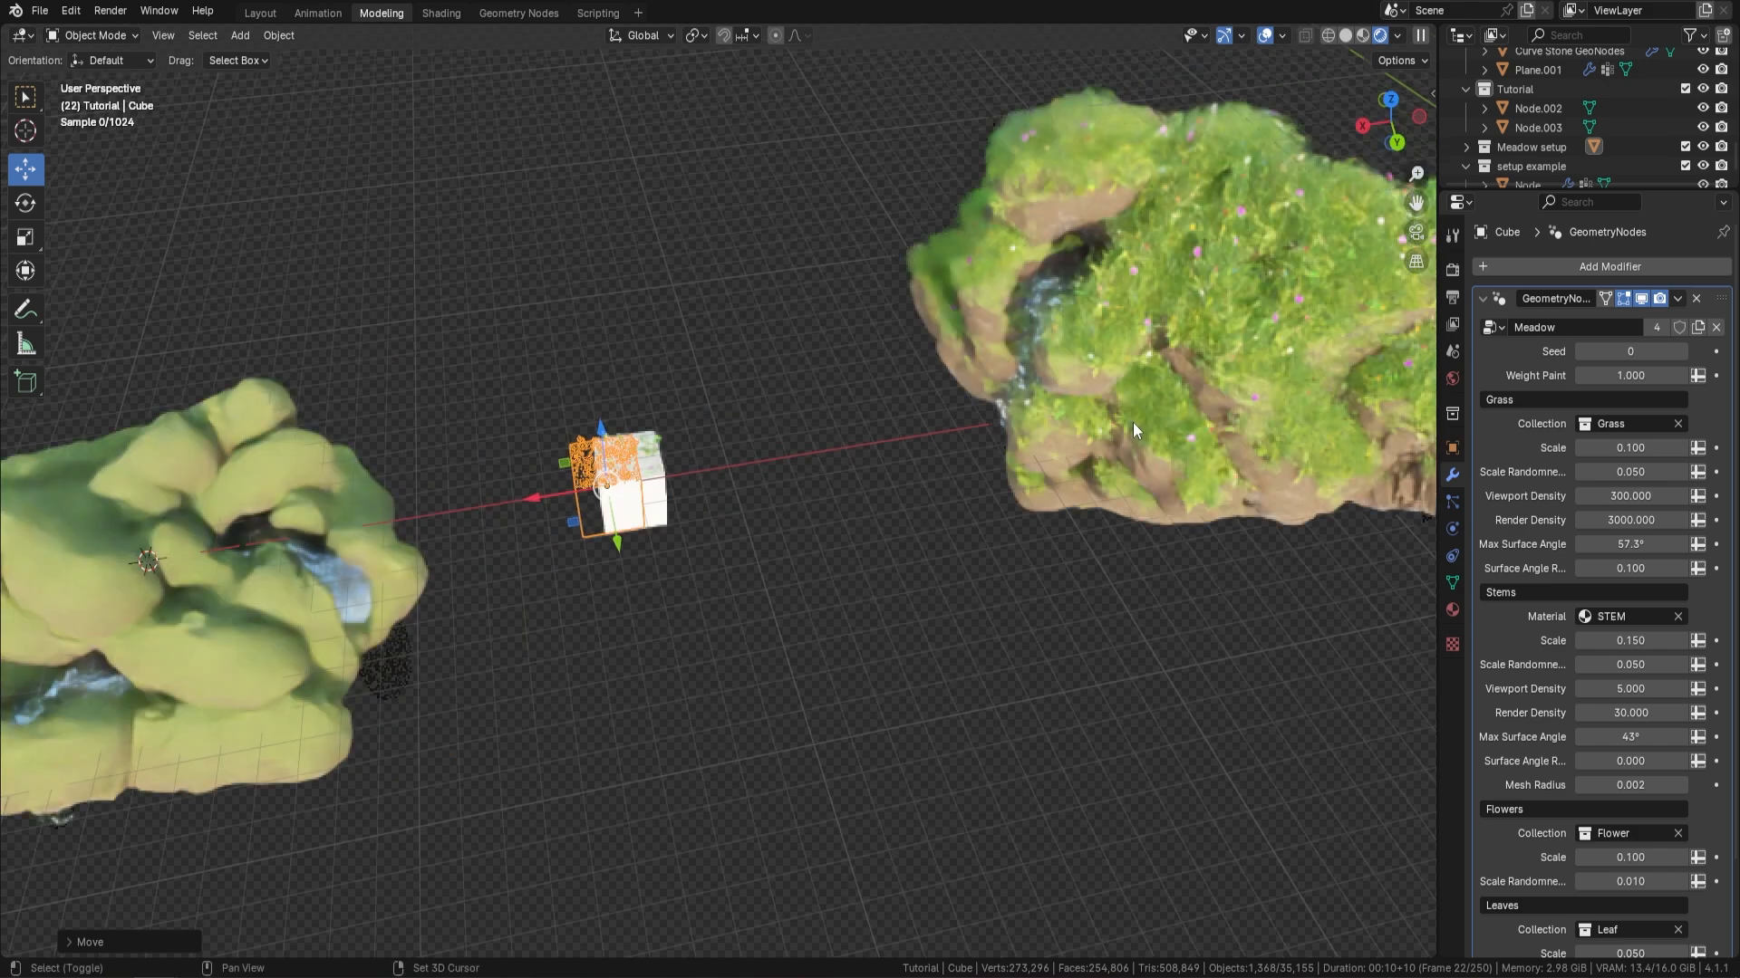
{"action": "scroll", "coordinate": [1172, 376], "scroll_direction": "down", "scroll_amount": 3}
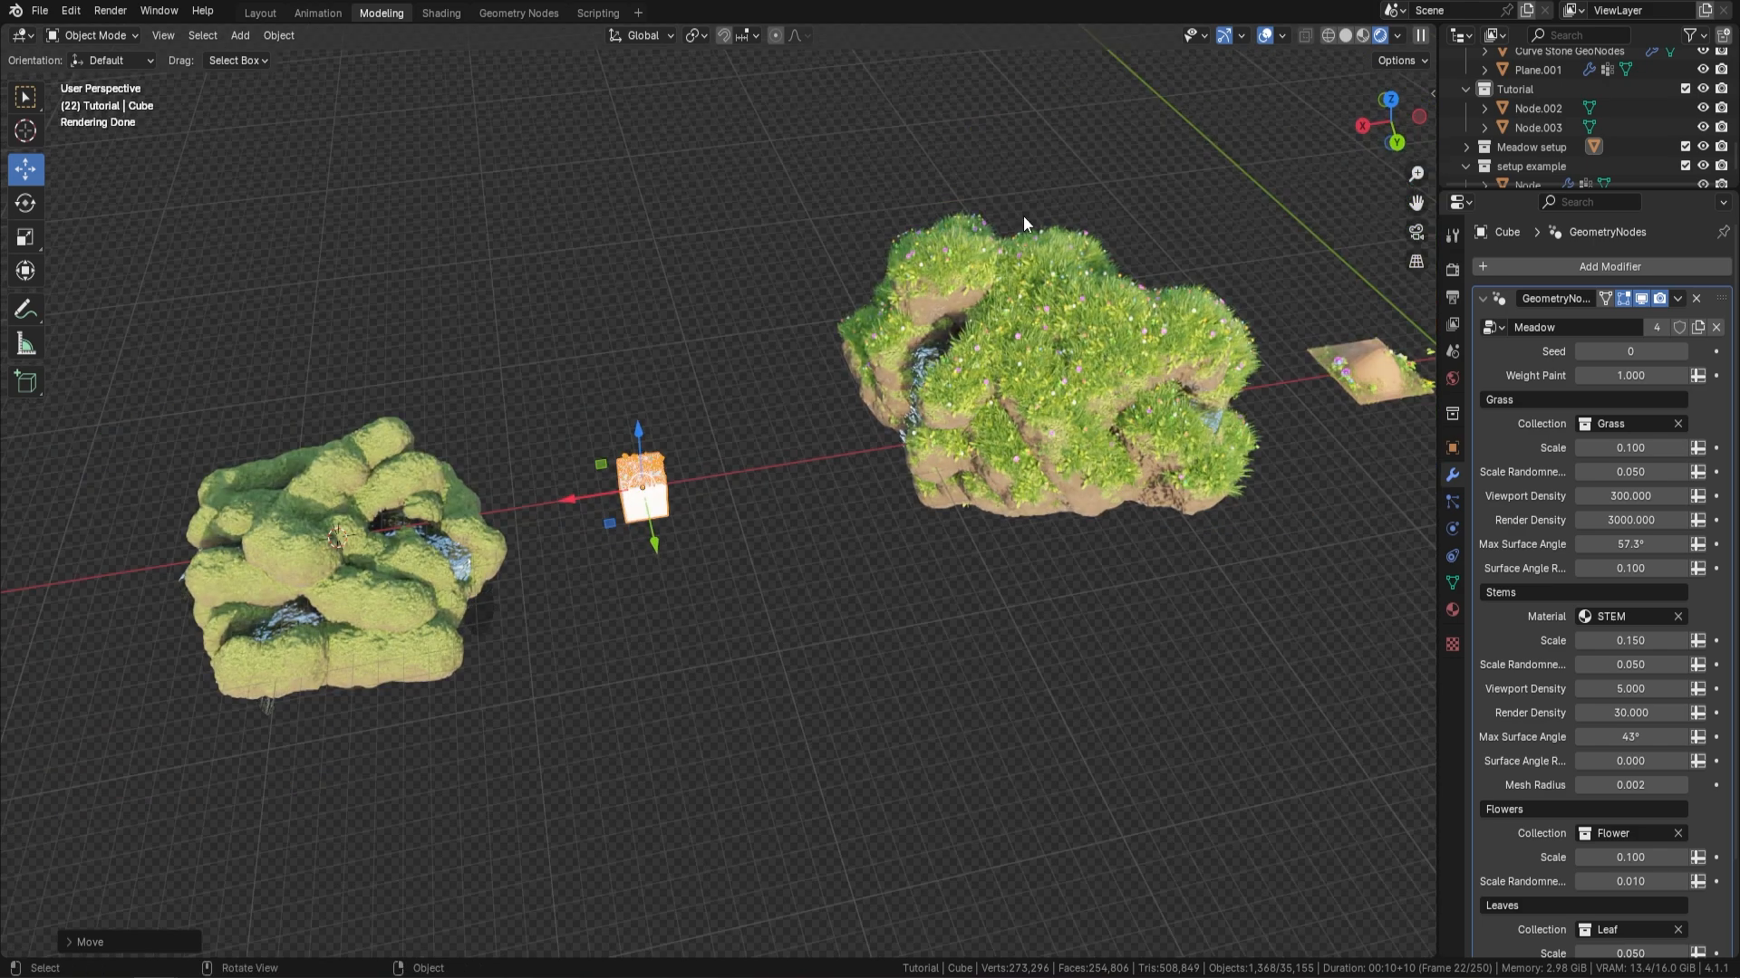
{"action": "middle_click_drag", "start_coordinate": [1117, 458], "coordinate": [1065, 401]}
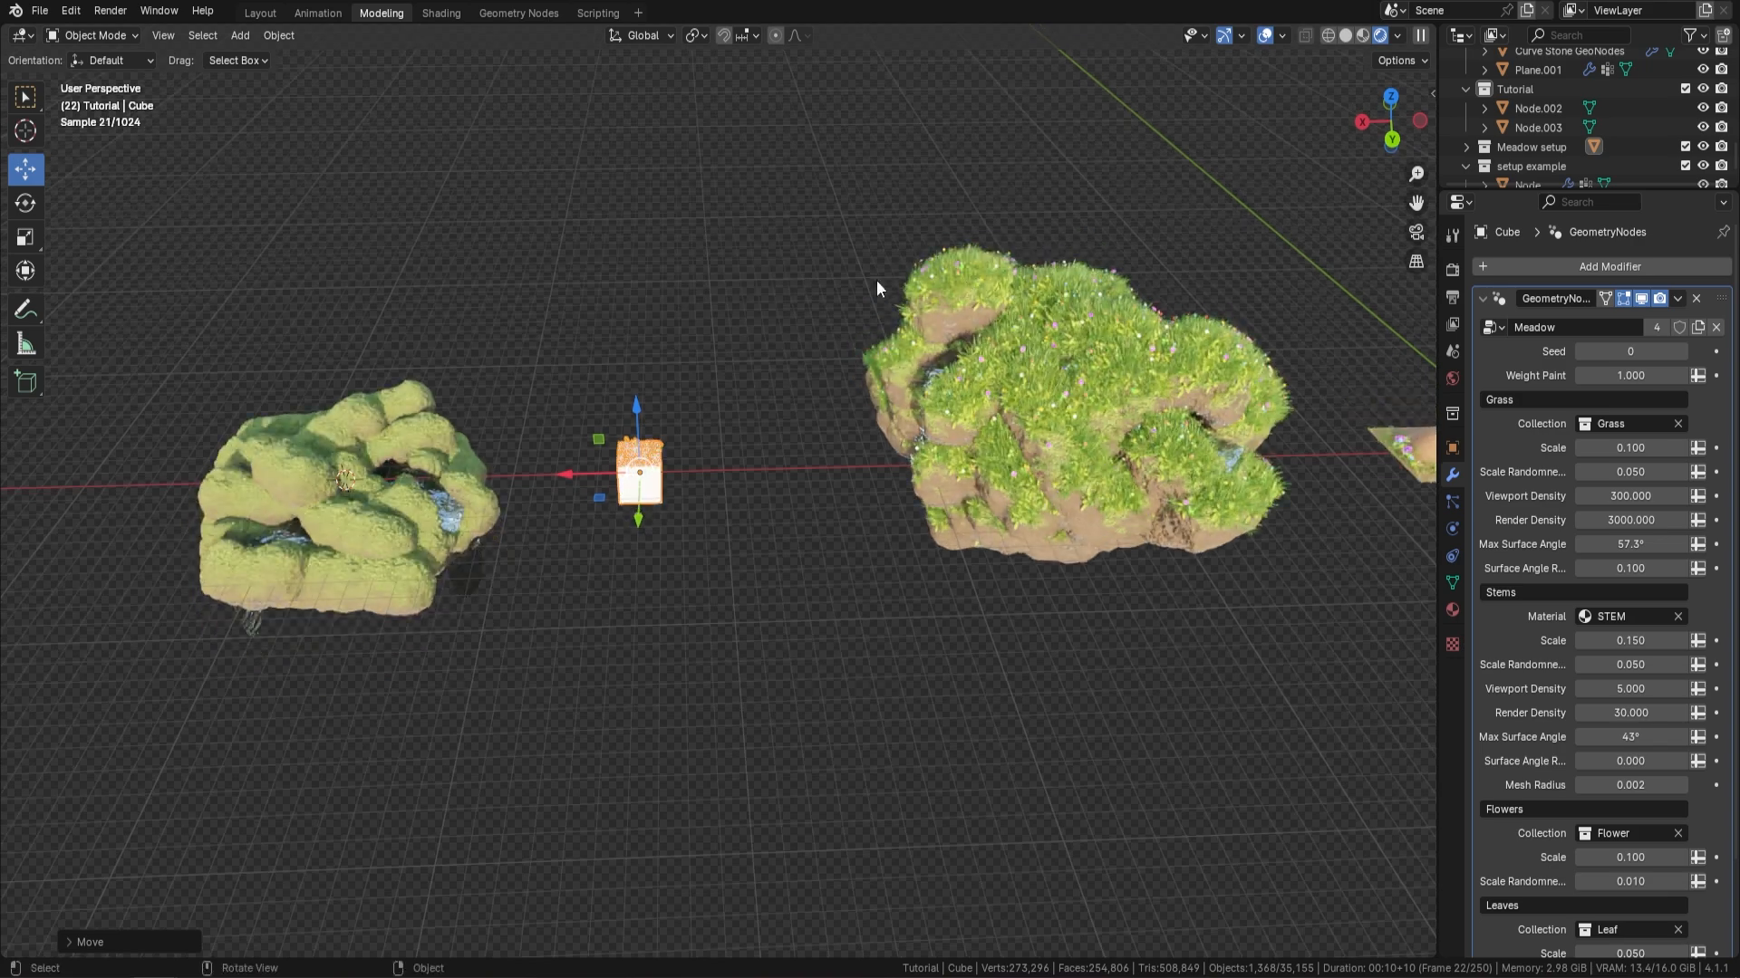
{"action": "mouse_move", "coordinate": [946, 467]}
{"action": "middle_mouse_down"}
{"action": "mouse_move", "coordinate": [915, 455]}
{"action": "mouse_move", "coordinate": [947, 471]}
{"action": "middle_mouse_up"}
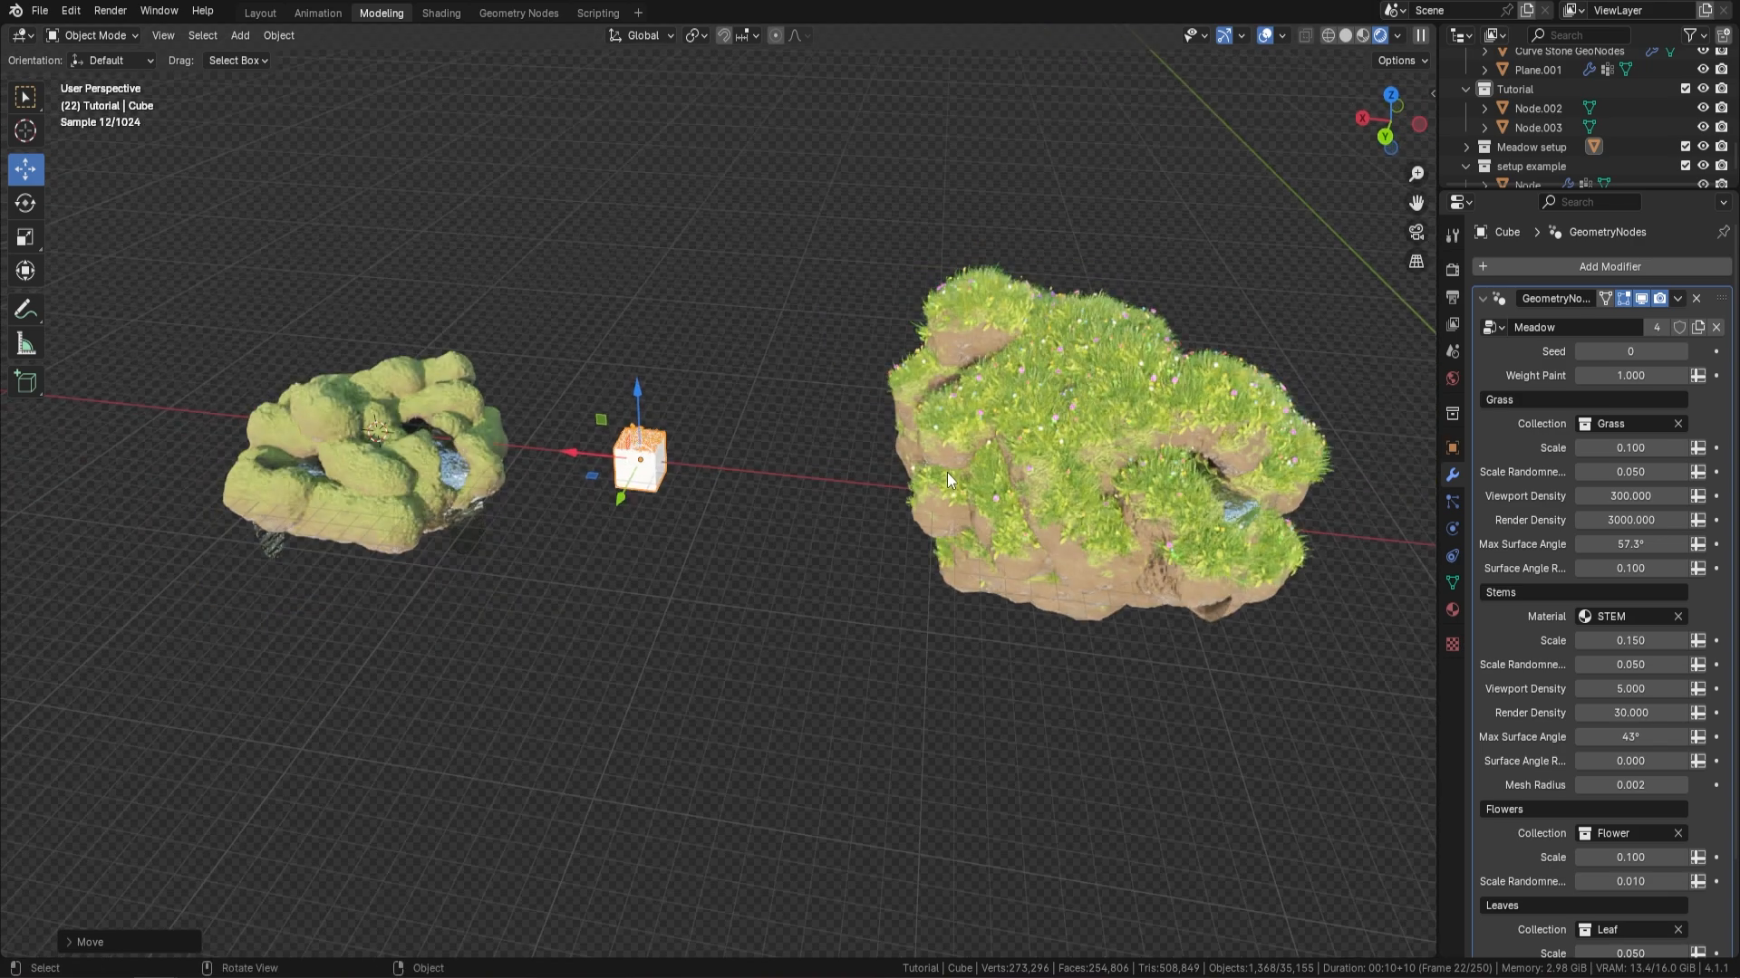
{"action": "left_click", "coordinate": [1091, 398]}
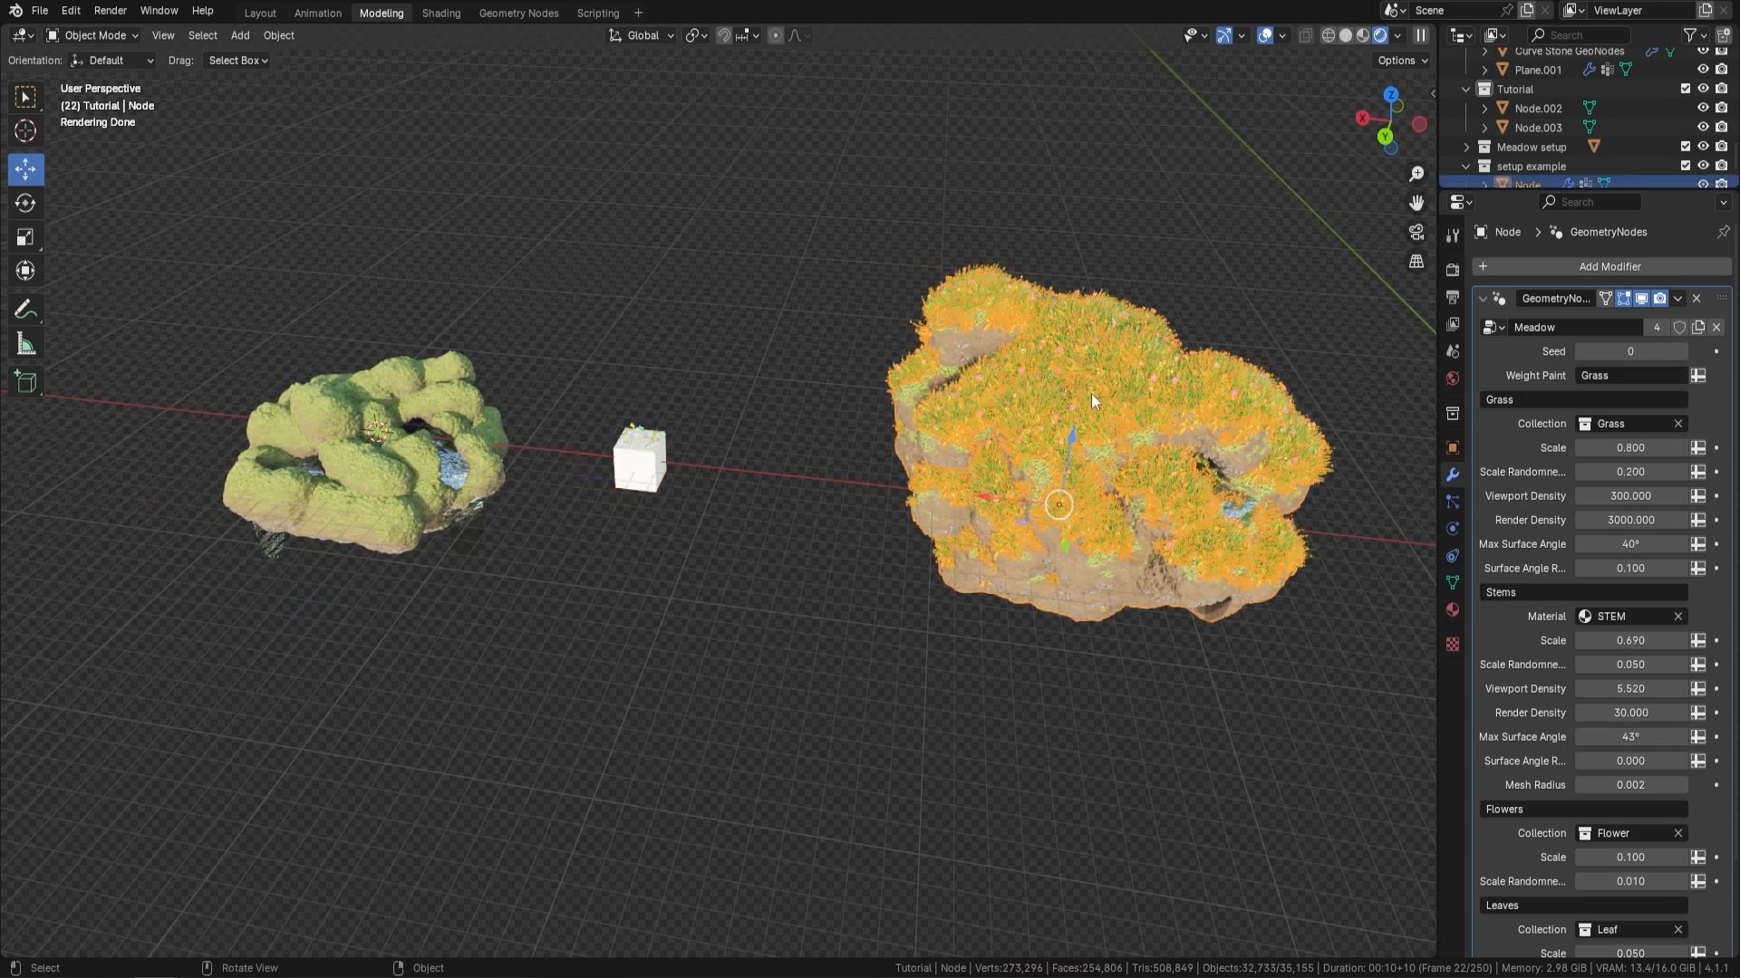
{"action": "key", "text": "h"}
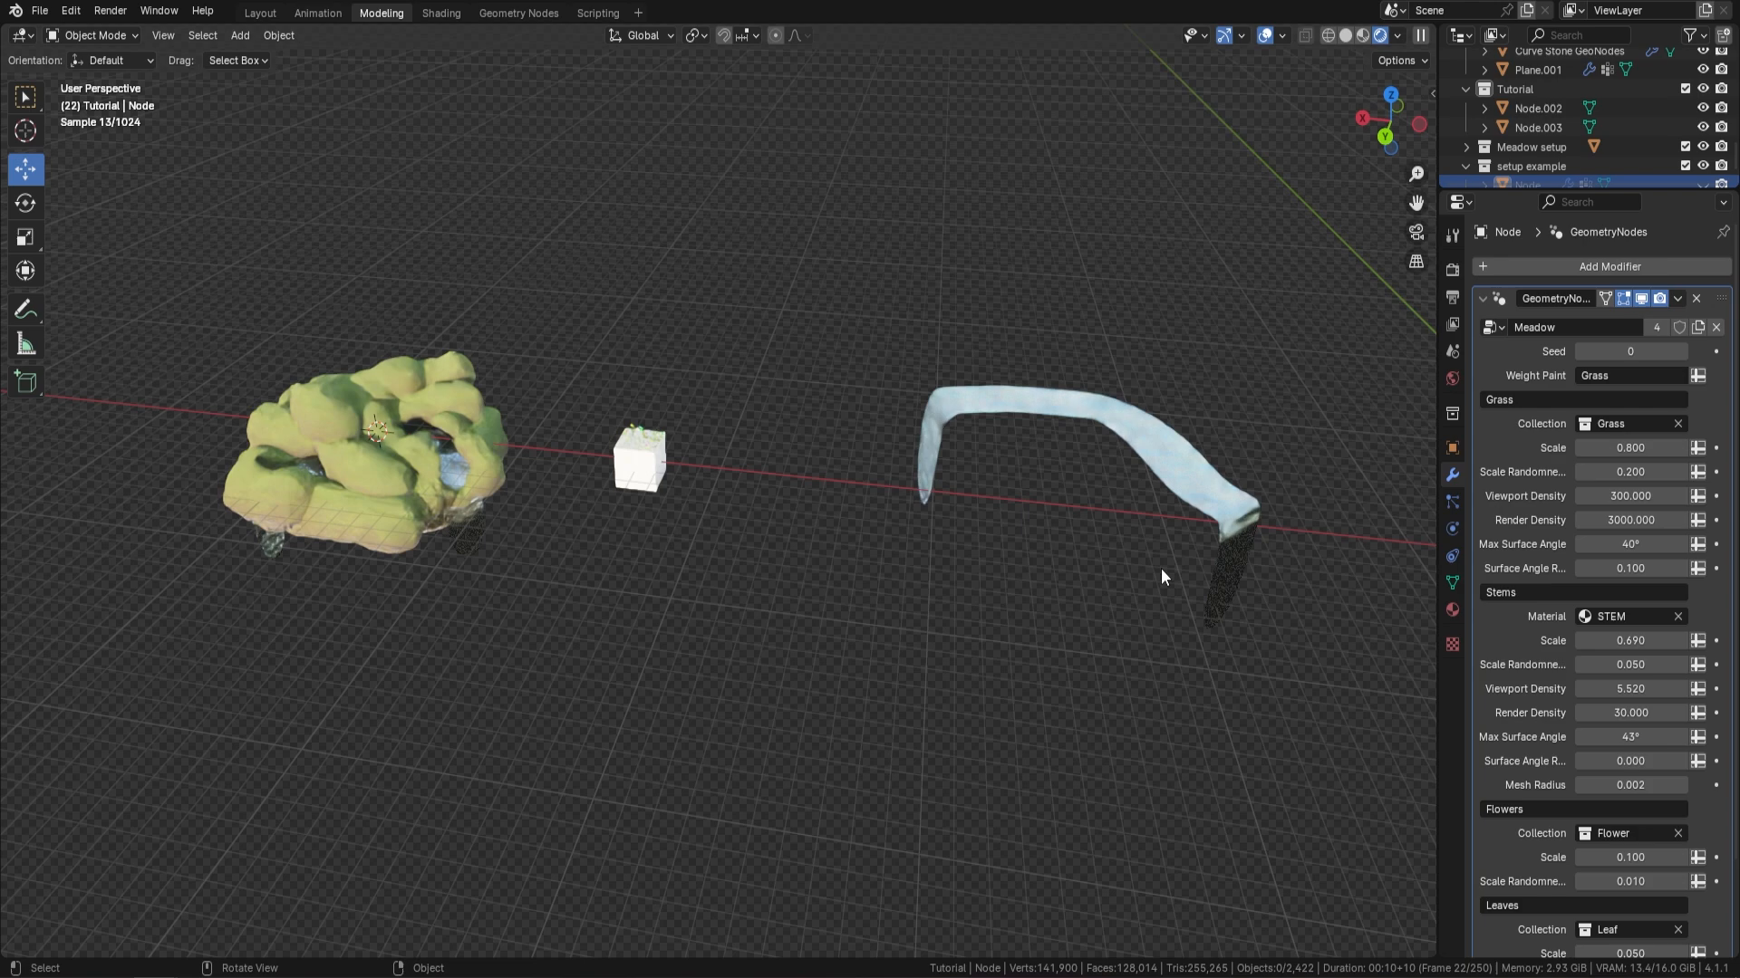
{"action": "left_click", "coordinate": [1143, 444]}
{"action": "key", "text": "h"}
Copy the Meadow modifier from the cube to the new island's terrain mesh
{"action": "middle_click_drag", "start_coordinate": [365, 494], "coordinate": [649, 514], "text": "shift"}
{"action": "scroll", "coordinate": [648, 515], "scroll_direction": "up", "scroll_amount": 3}
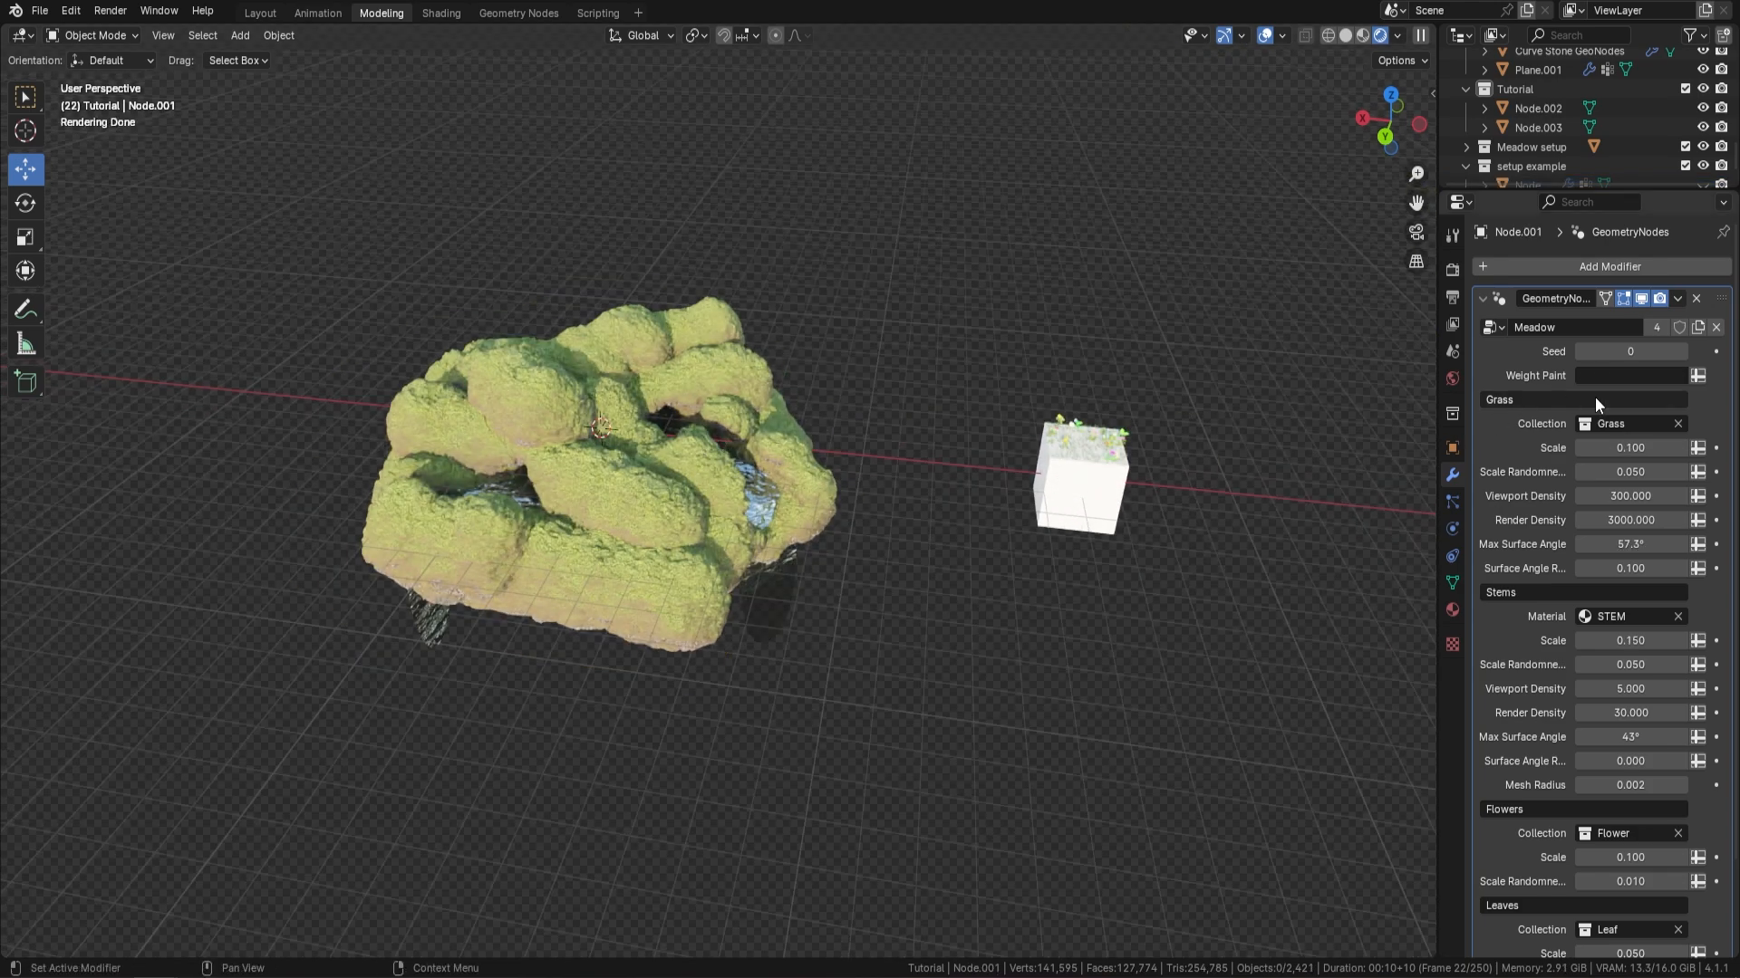
{"action": "left_click", "coordinate": [723, 515]}
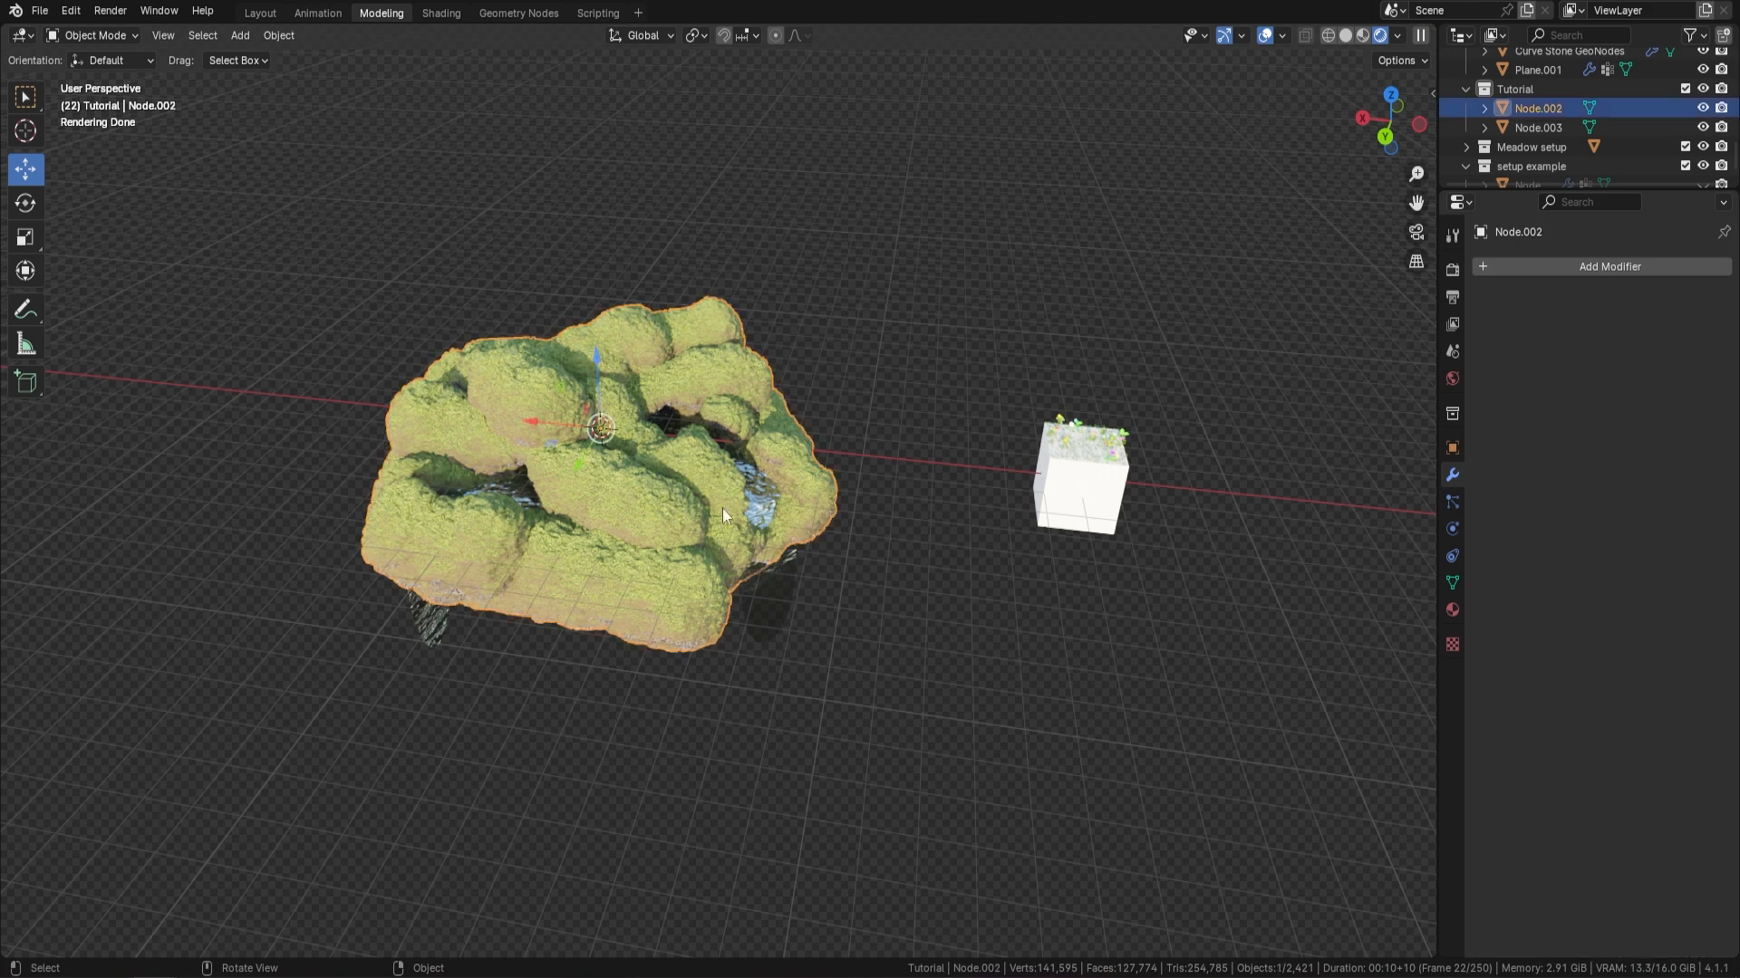
{"action": "left_click", "coordinate": [1086, 498], "text": "shift"}
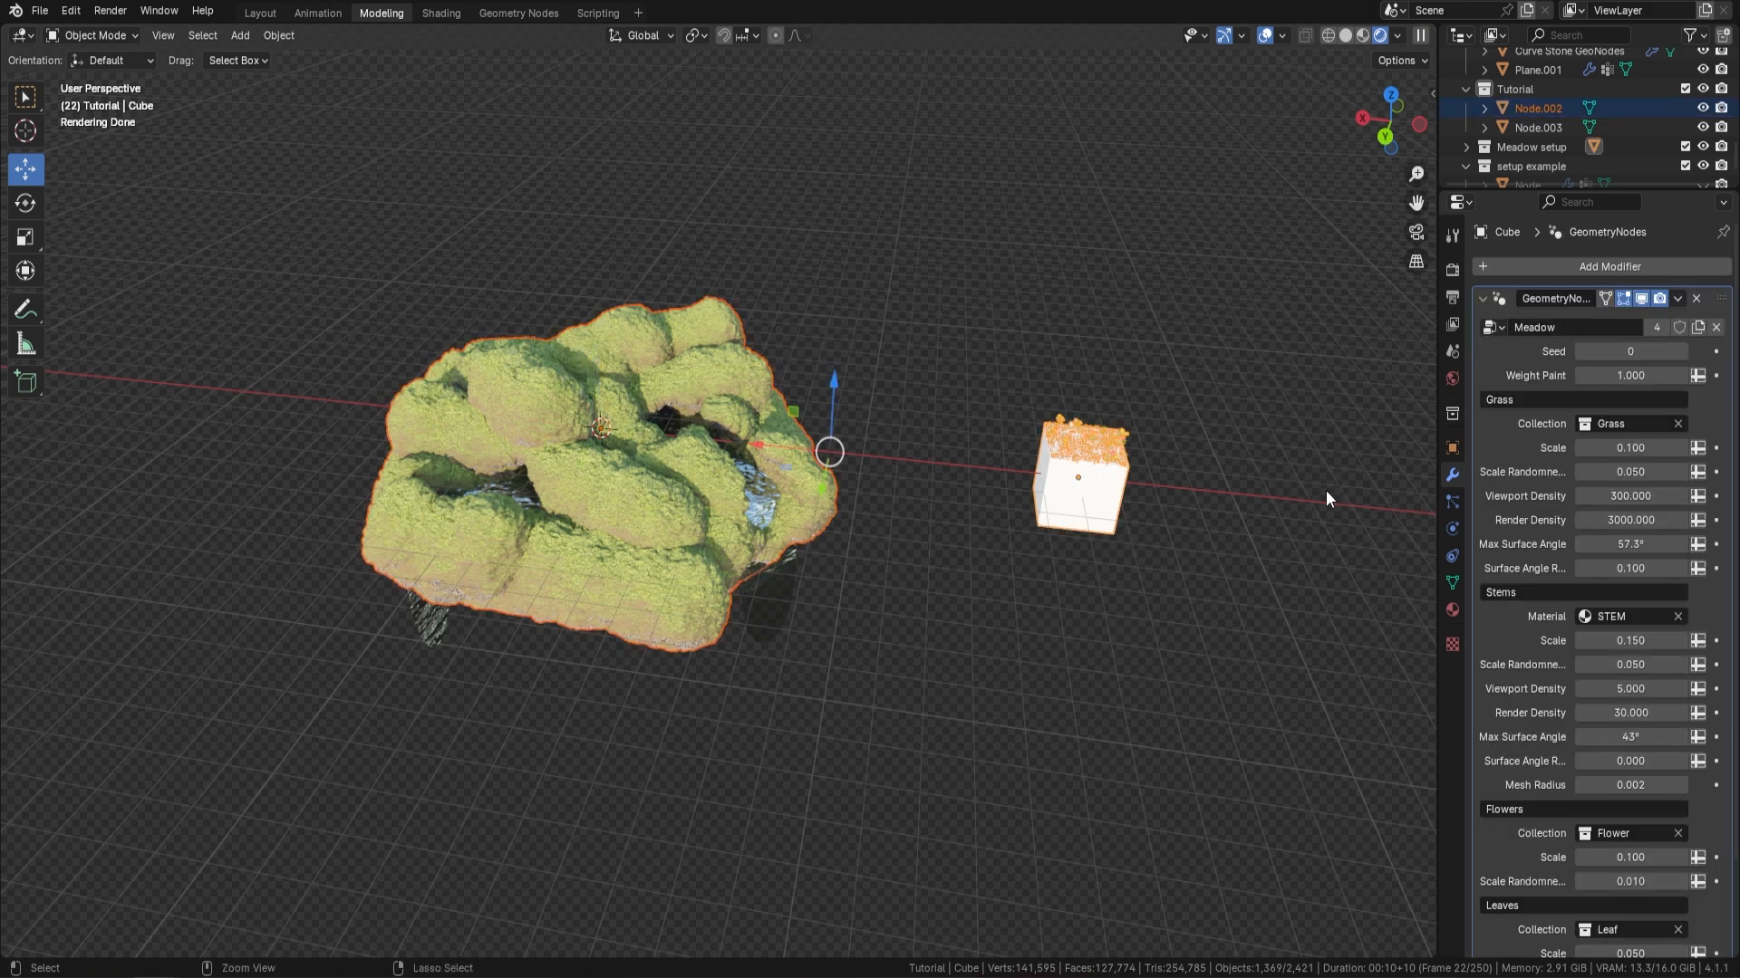
{"action": "key", "text": "ctrl+l"}
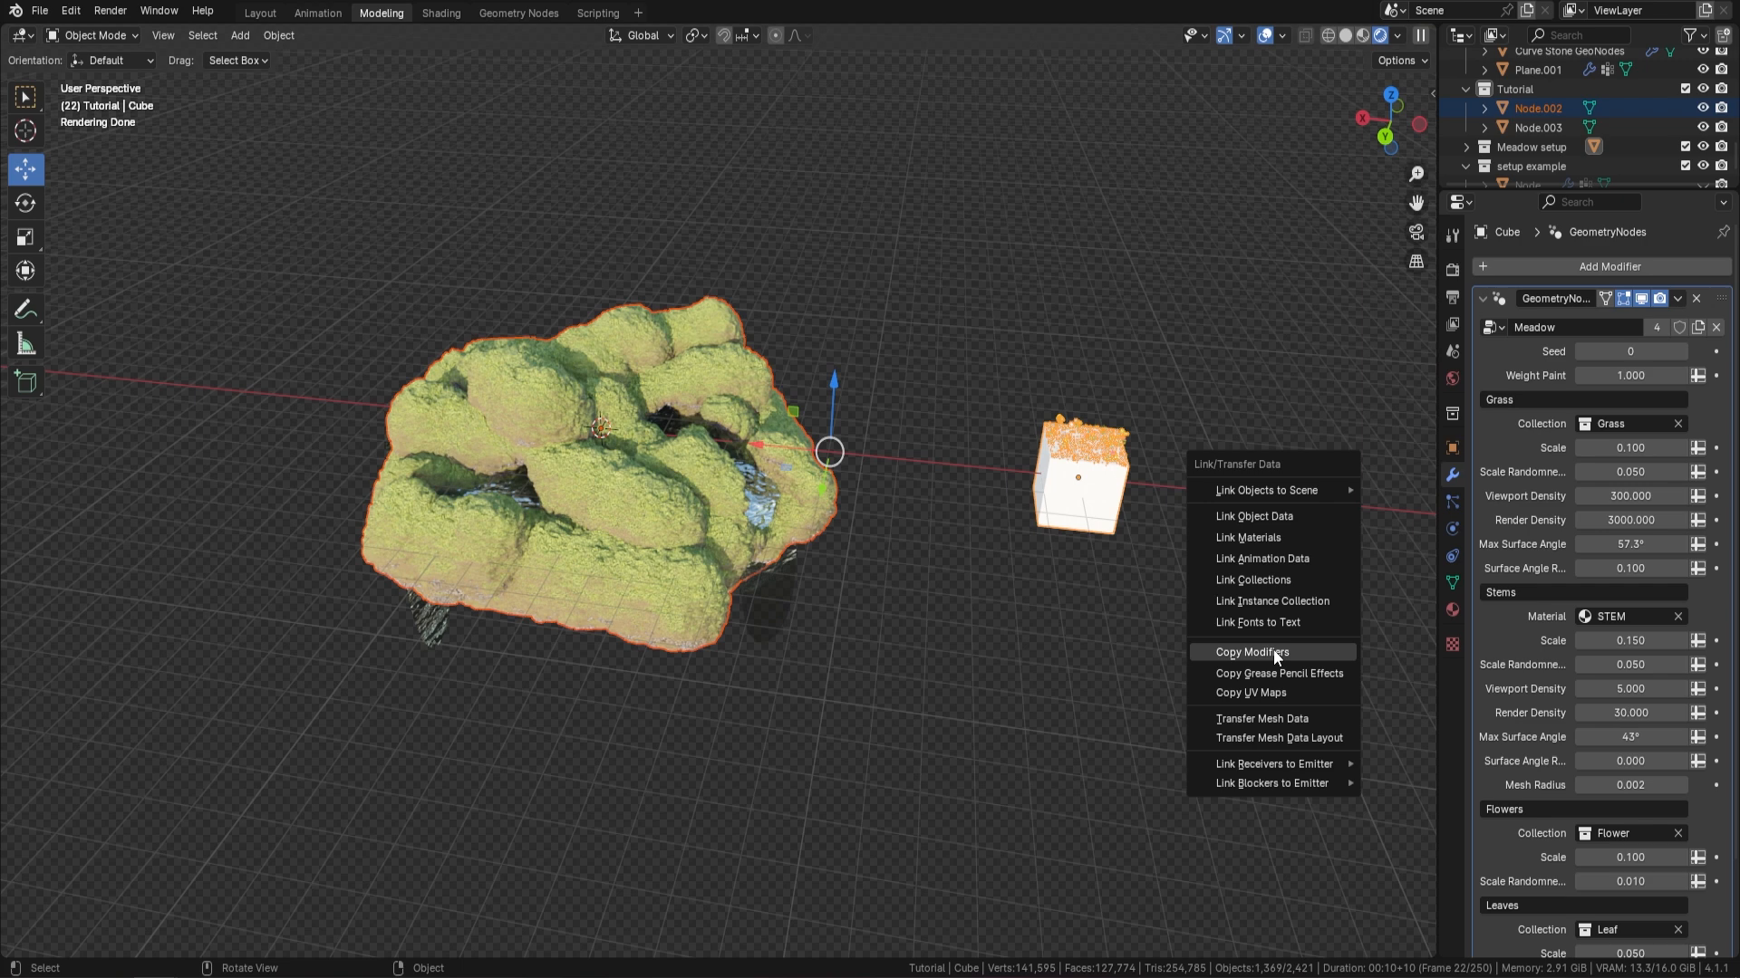
{"action": "key", "text": "Return"}
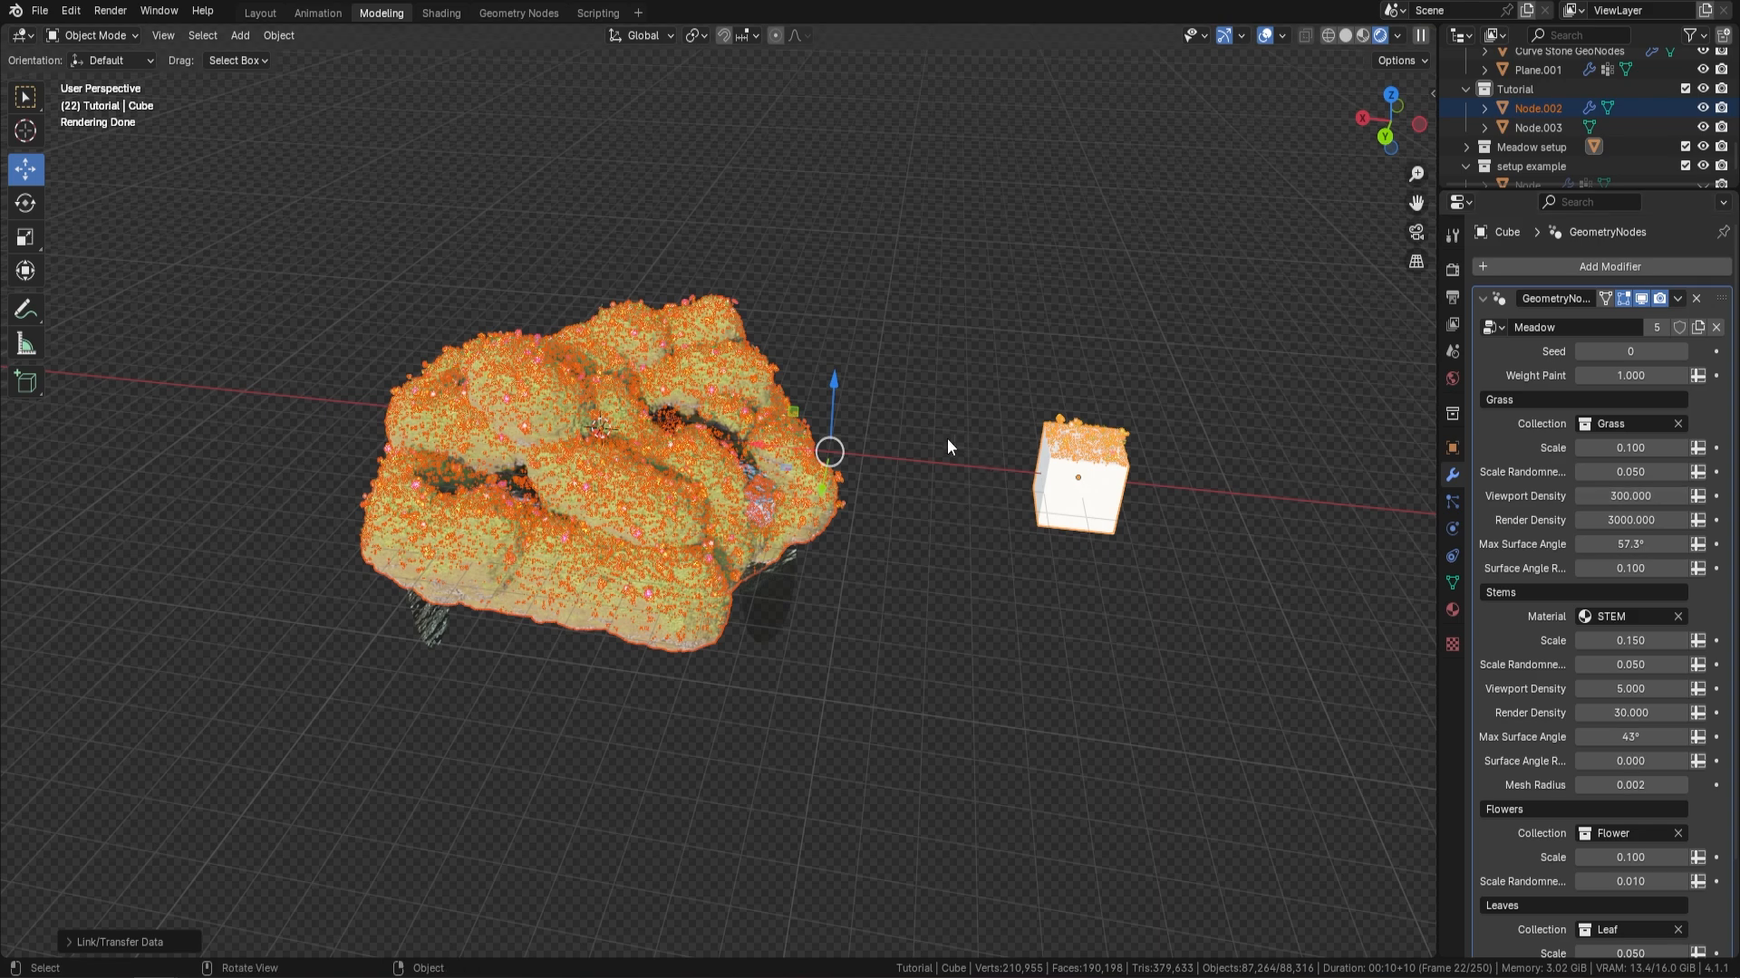
Switch the Weight Paint input of the island terrain's Meadow modifier from a value to an attribute
{"action": "middle_click_drag", "start_coordinate": [915, 431], "coordinate": [906, 429]}
{"action": "left_click", "coordinate": [906, 432]}
{"action": "scroll", "coordinate": [694, 466], "scroll_direction": "up", "scroll_amount": 3}
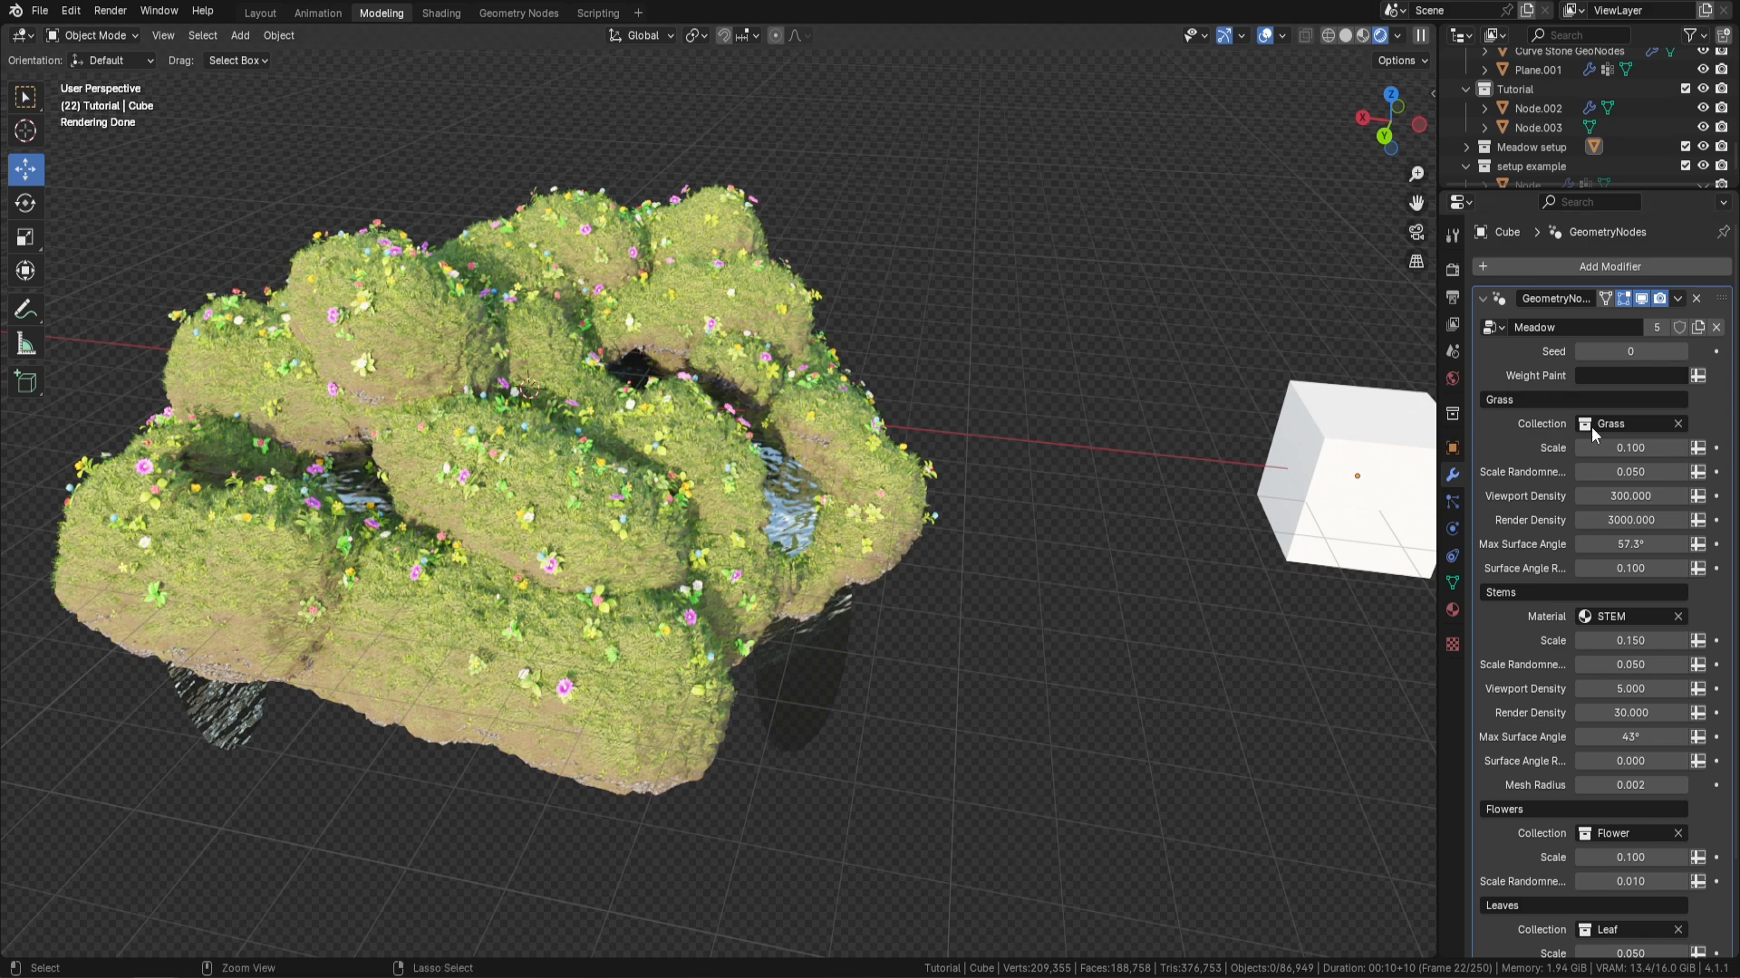
{"action": "left_click", "coordinate": [1697, 376]}
{"action": "left_click", "coordinate": [797, 349]}
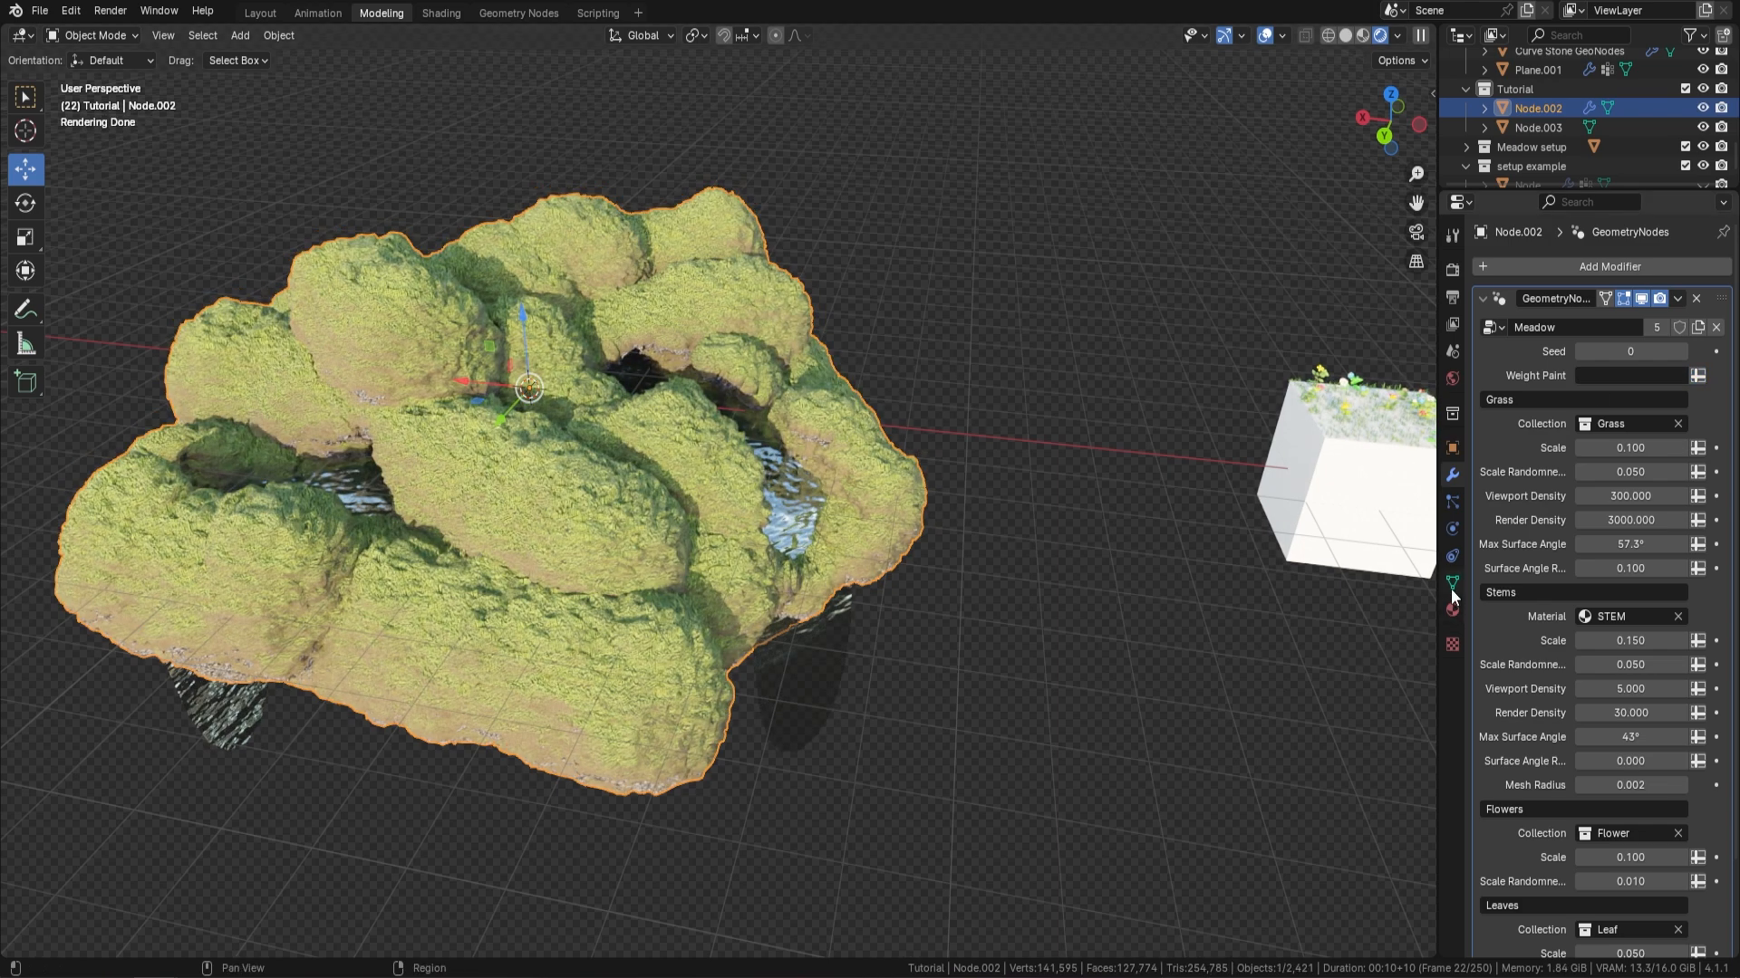
Add a vertex group named Grass to the island's terrain mesh
{"action": "left_click", "coordinate": [1453, 583]}
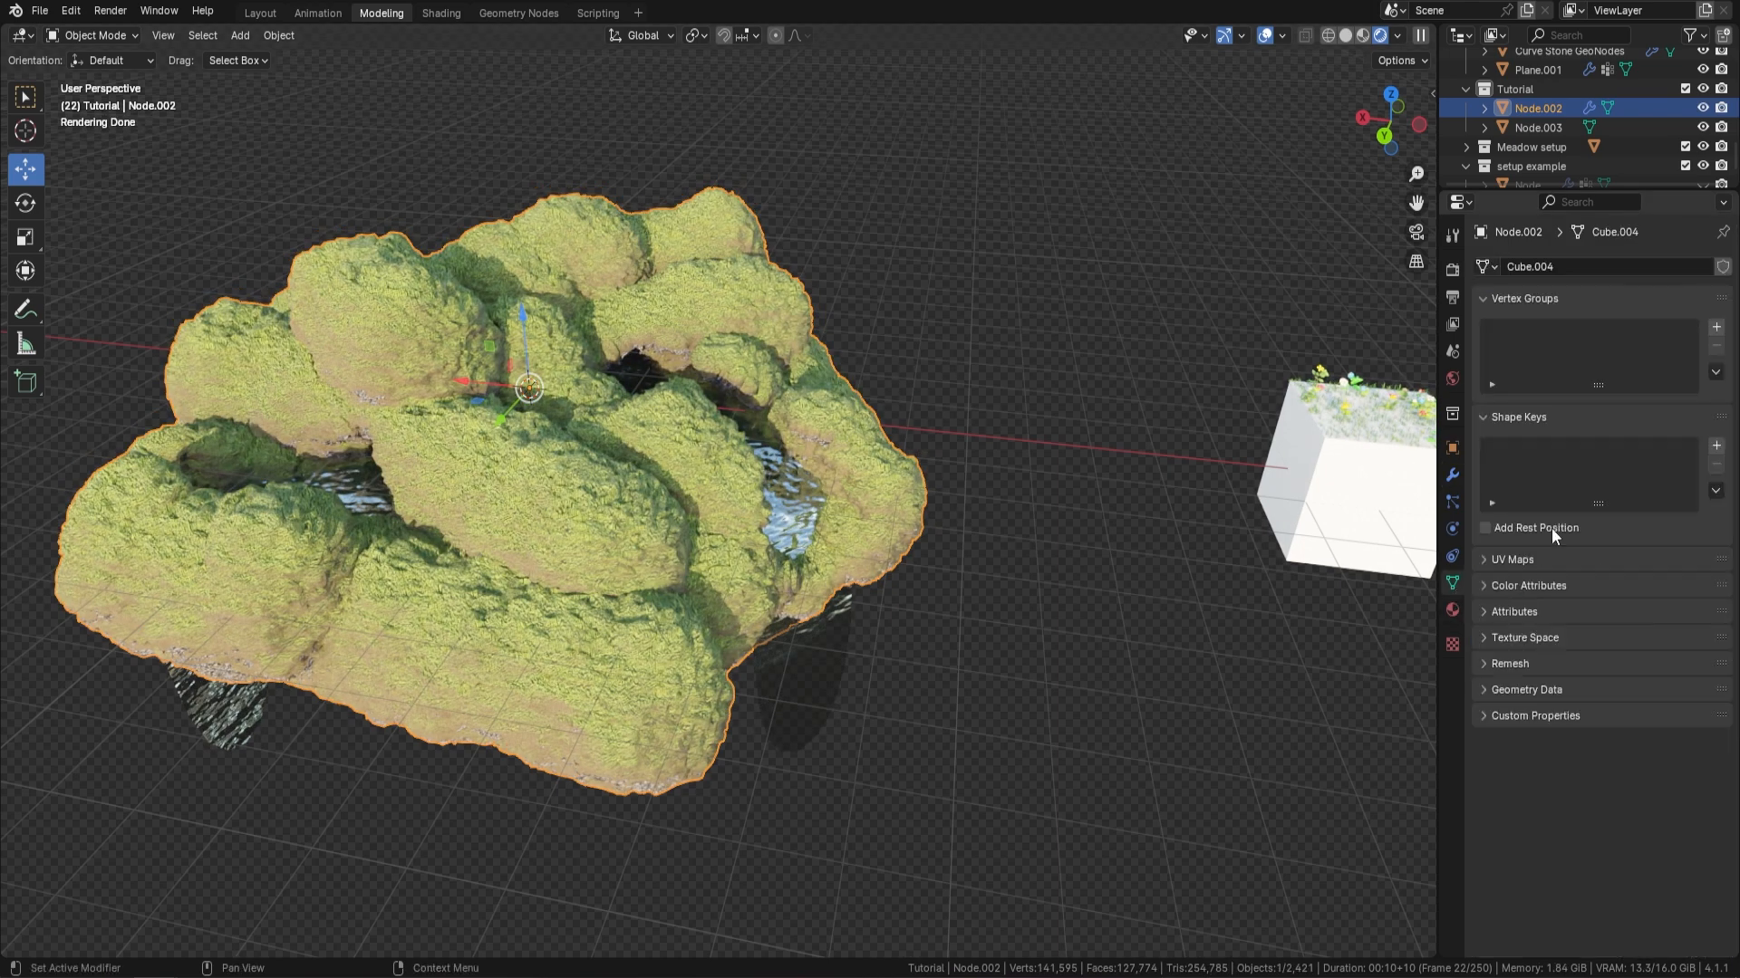
{"action": "left_click", "coordinate": [1716, 327]}
{"action": "double_click", "coordinate": [1562, 333]}
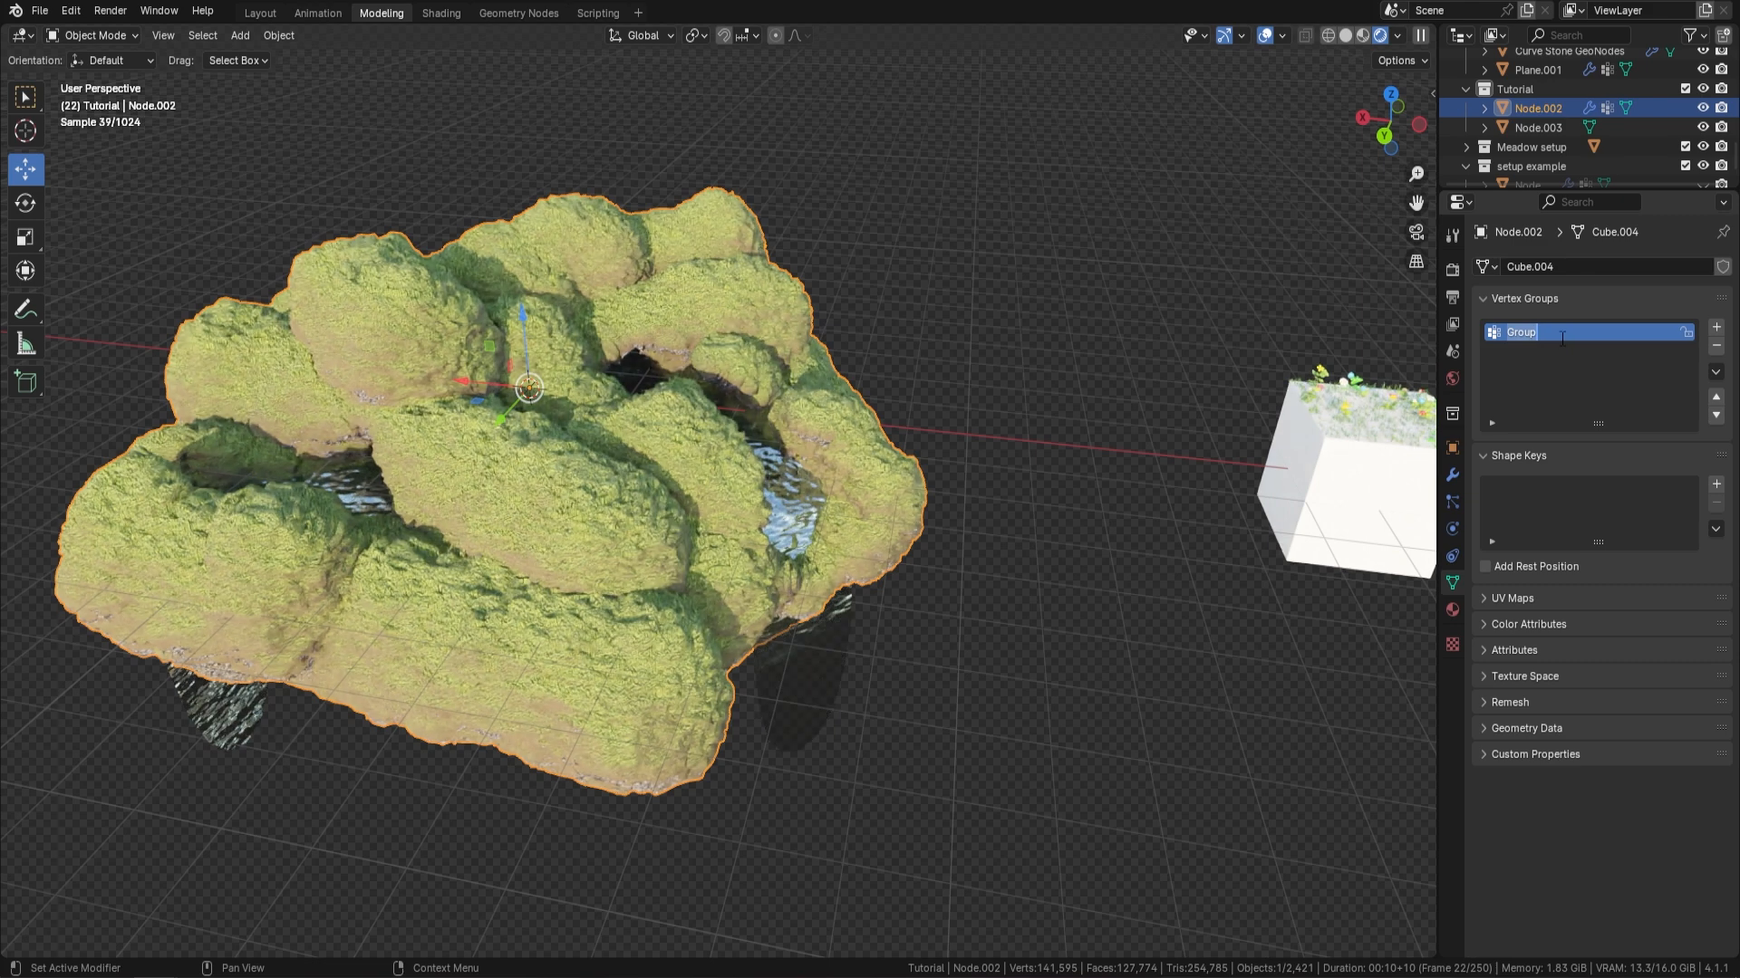
{"action": "type", "text": "M"}
{"action": "type", "text": "Grass"}
{"action": "key", "text": "Return"}
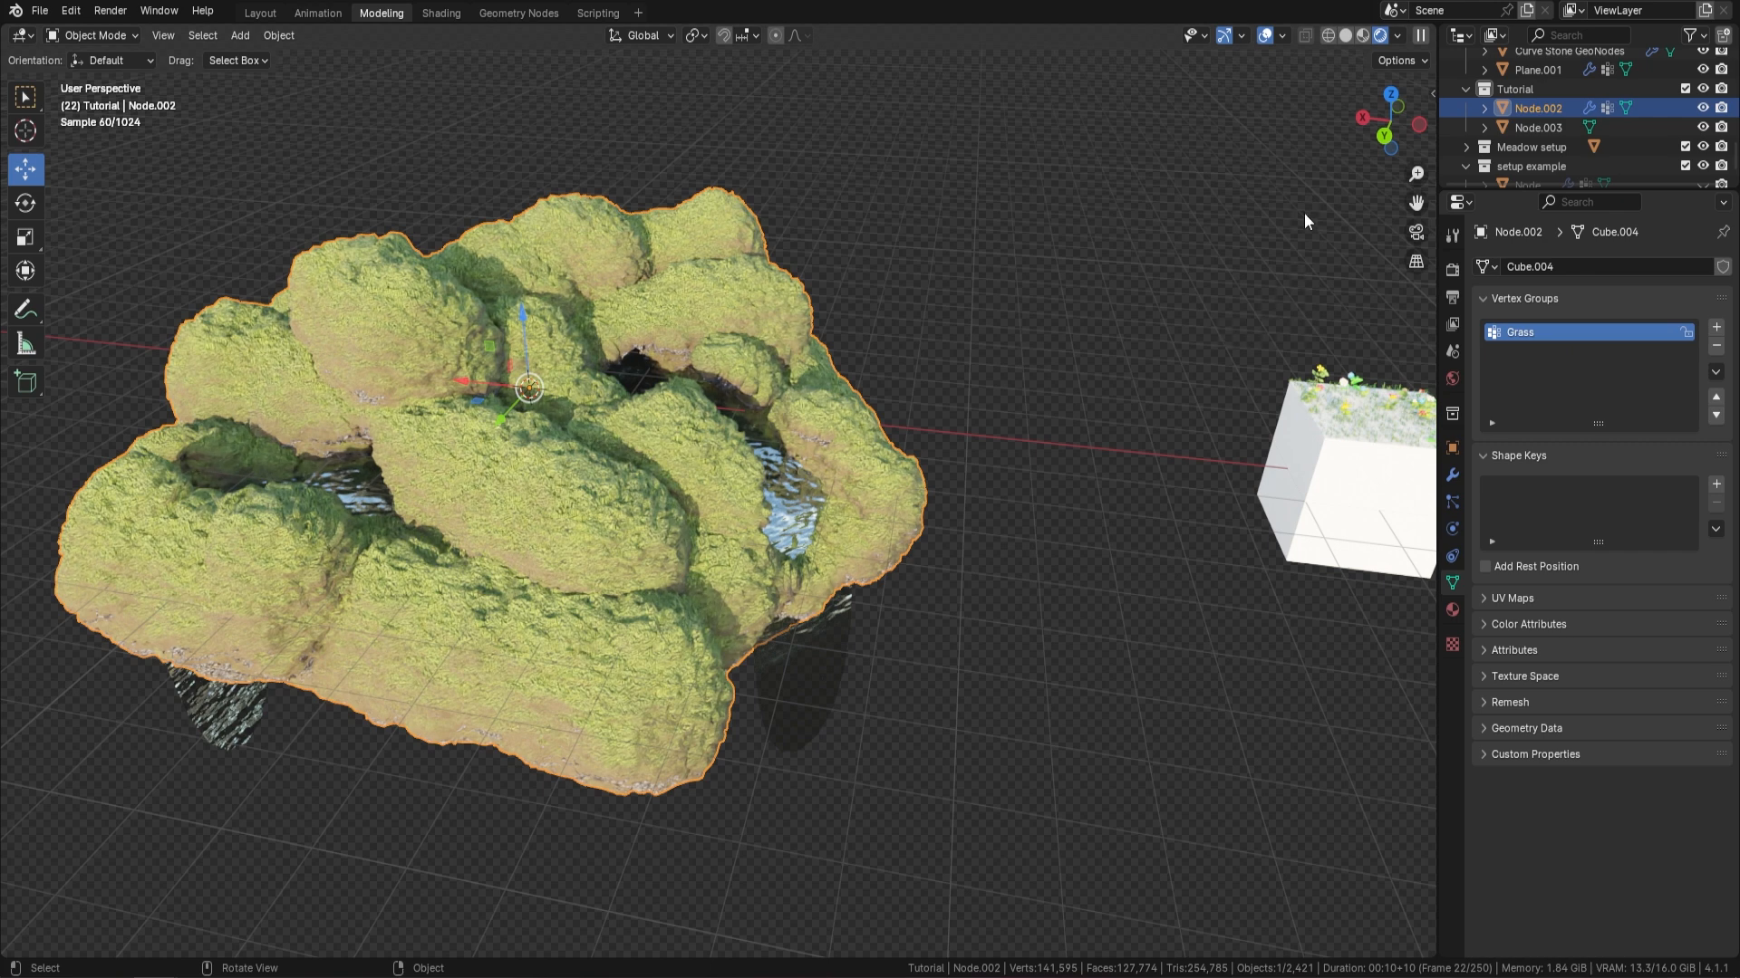
Assign the Grass vertex group to the Meadow modifier's Weight Paint input
{"action": "left_click", "coordinate": [1453, 475]}
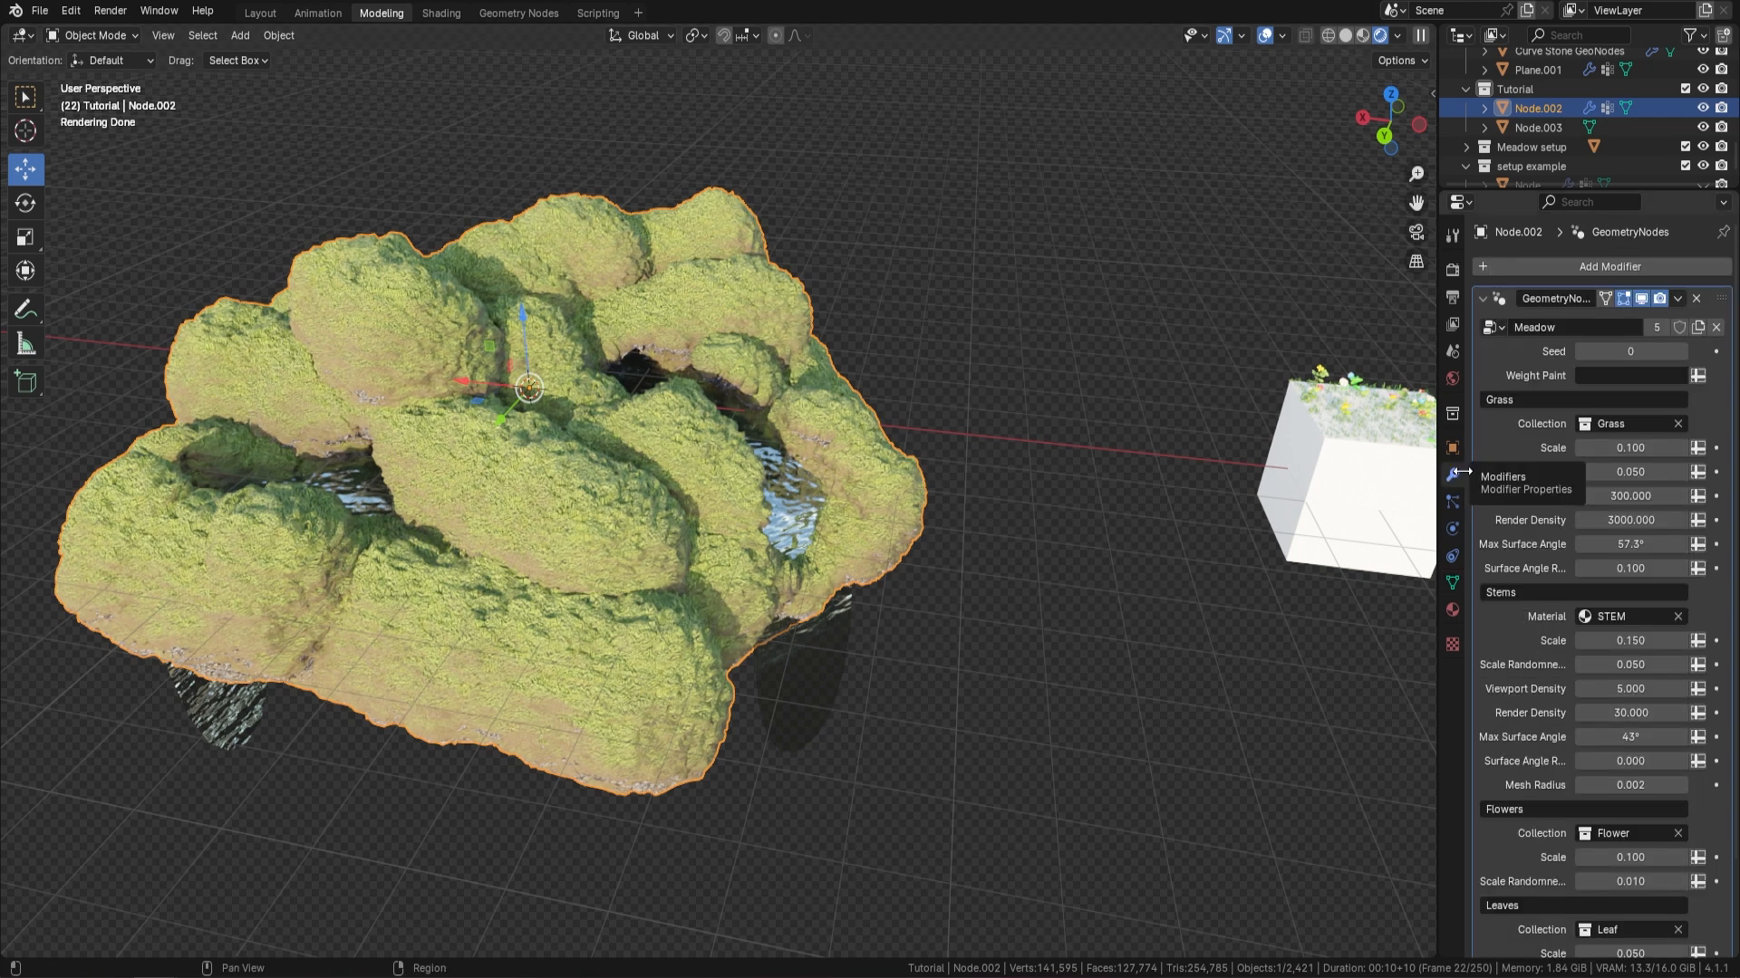
{"action": "left_click", "coordinate": [1642, 375]}
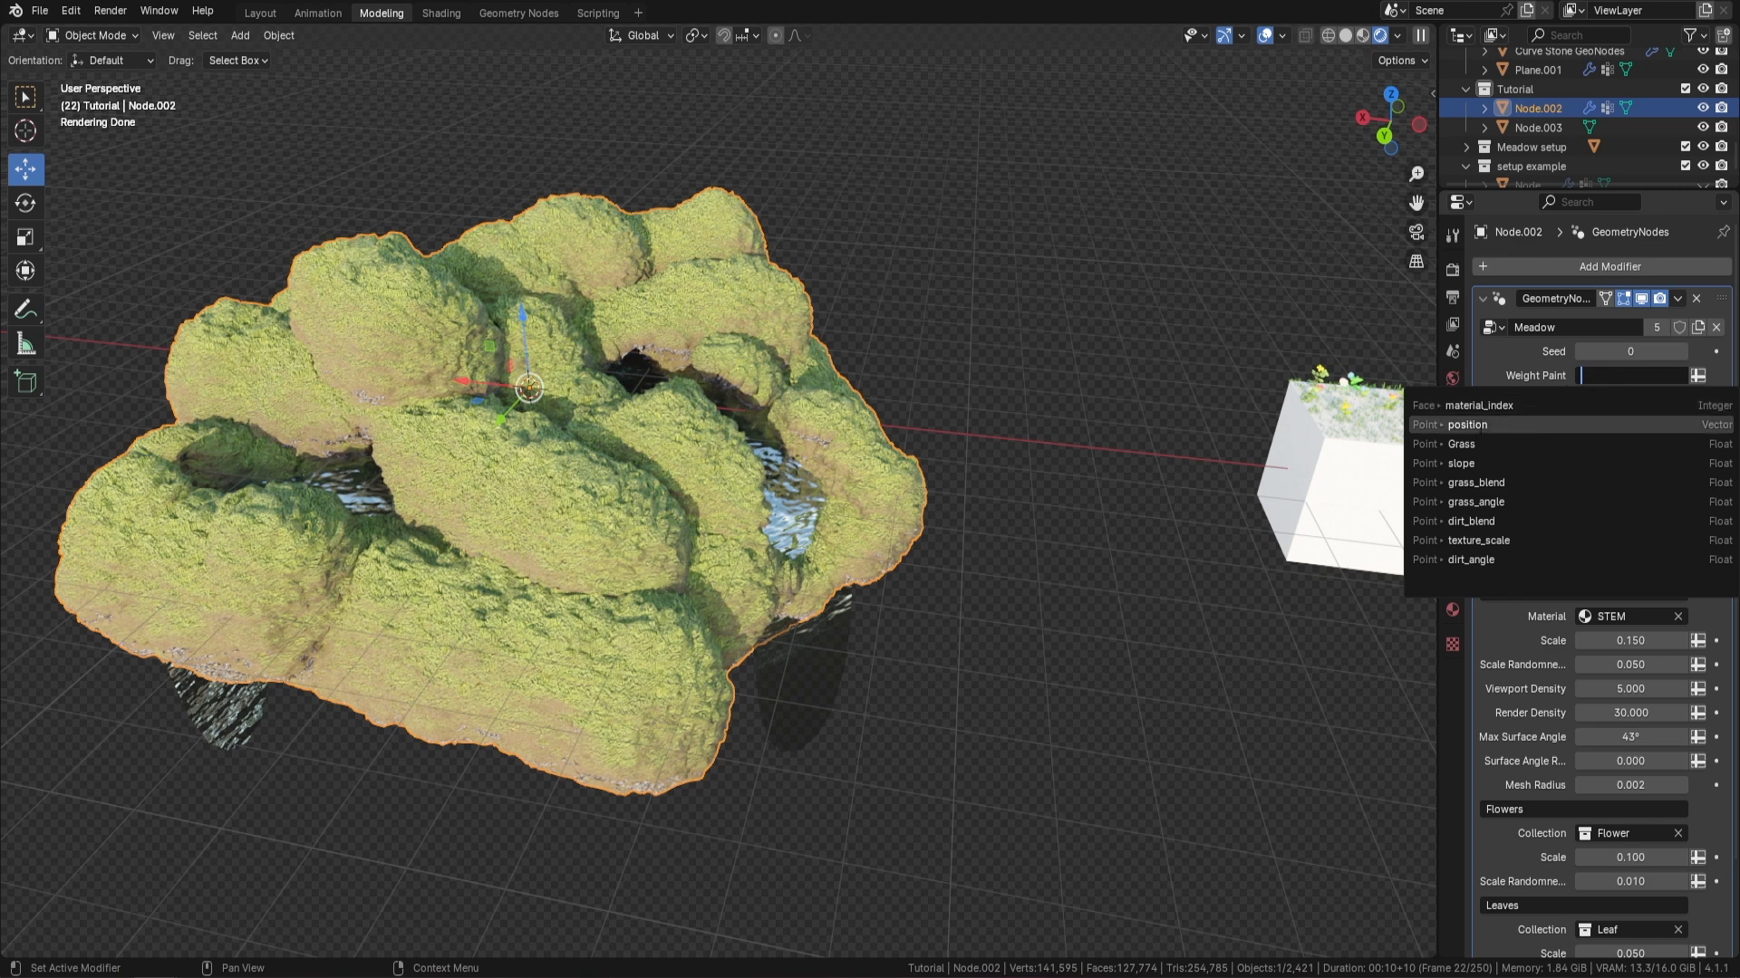
{"action": "left_click", "coordinate": [1469, 444]}
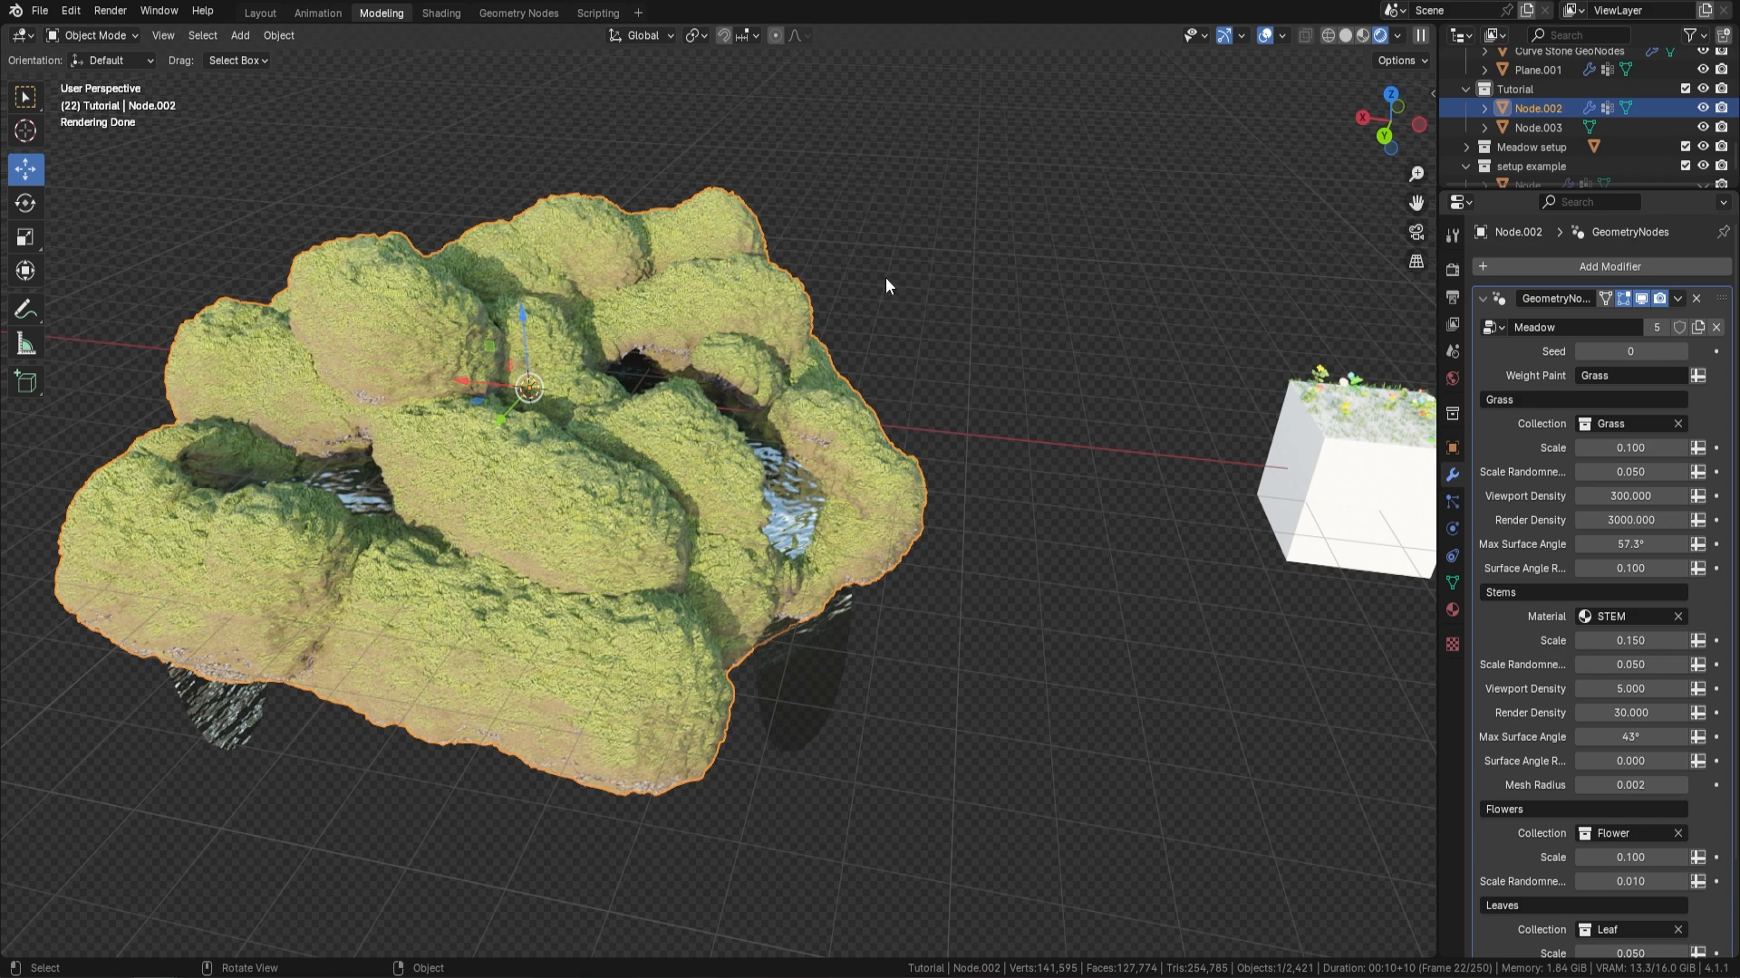
In Weight Paint mode, paint a Grass patch at weight 1.000 across the ledge between the central river and the side waterfall, and return to Object Mode
{"action": "left_click", "coordinate": [116, 36]}
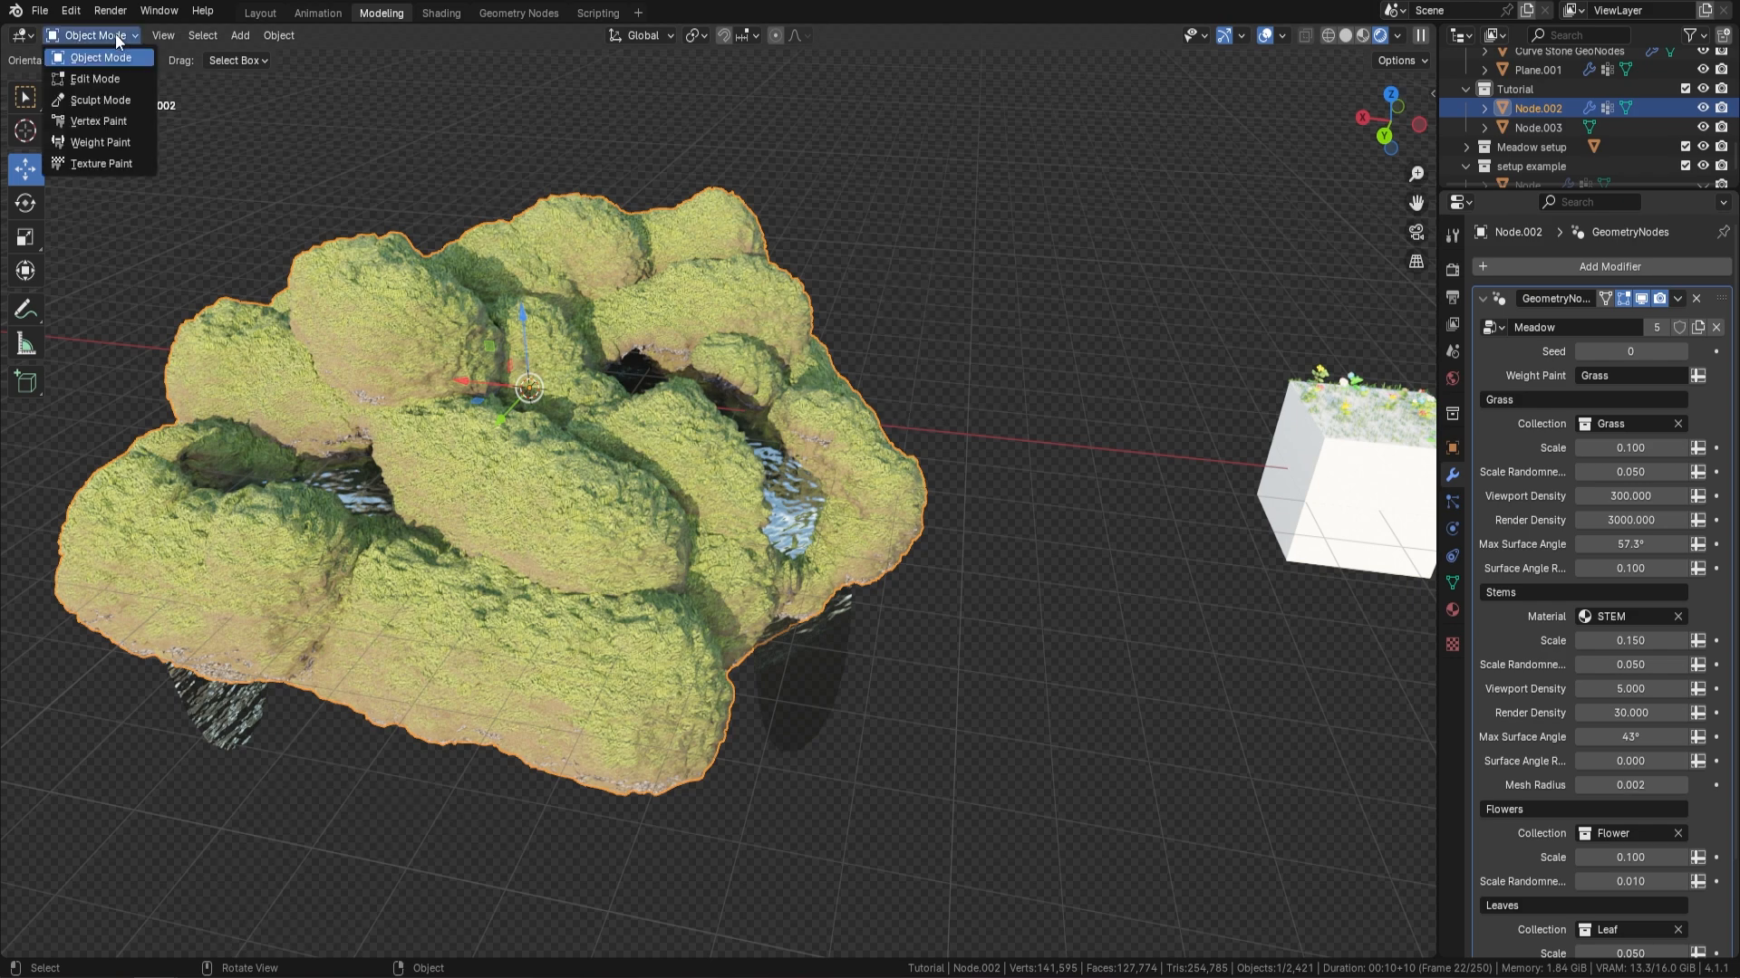
{"action": "left_click", "coordinate": [101, 142]}
{"action": "middle_click_drag", "start_coordinate": [232, 194], "coordinate": [698, 337]}
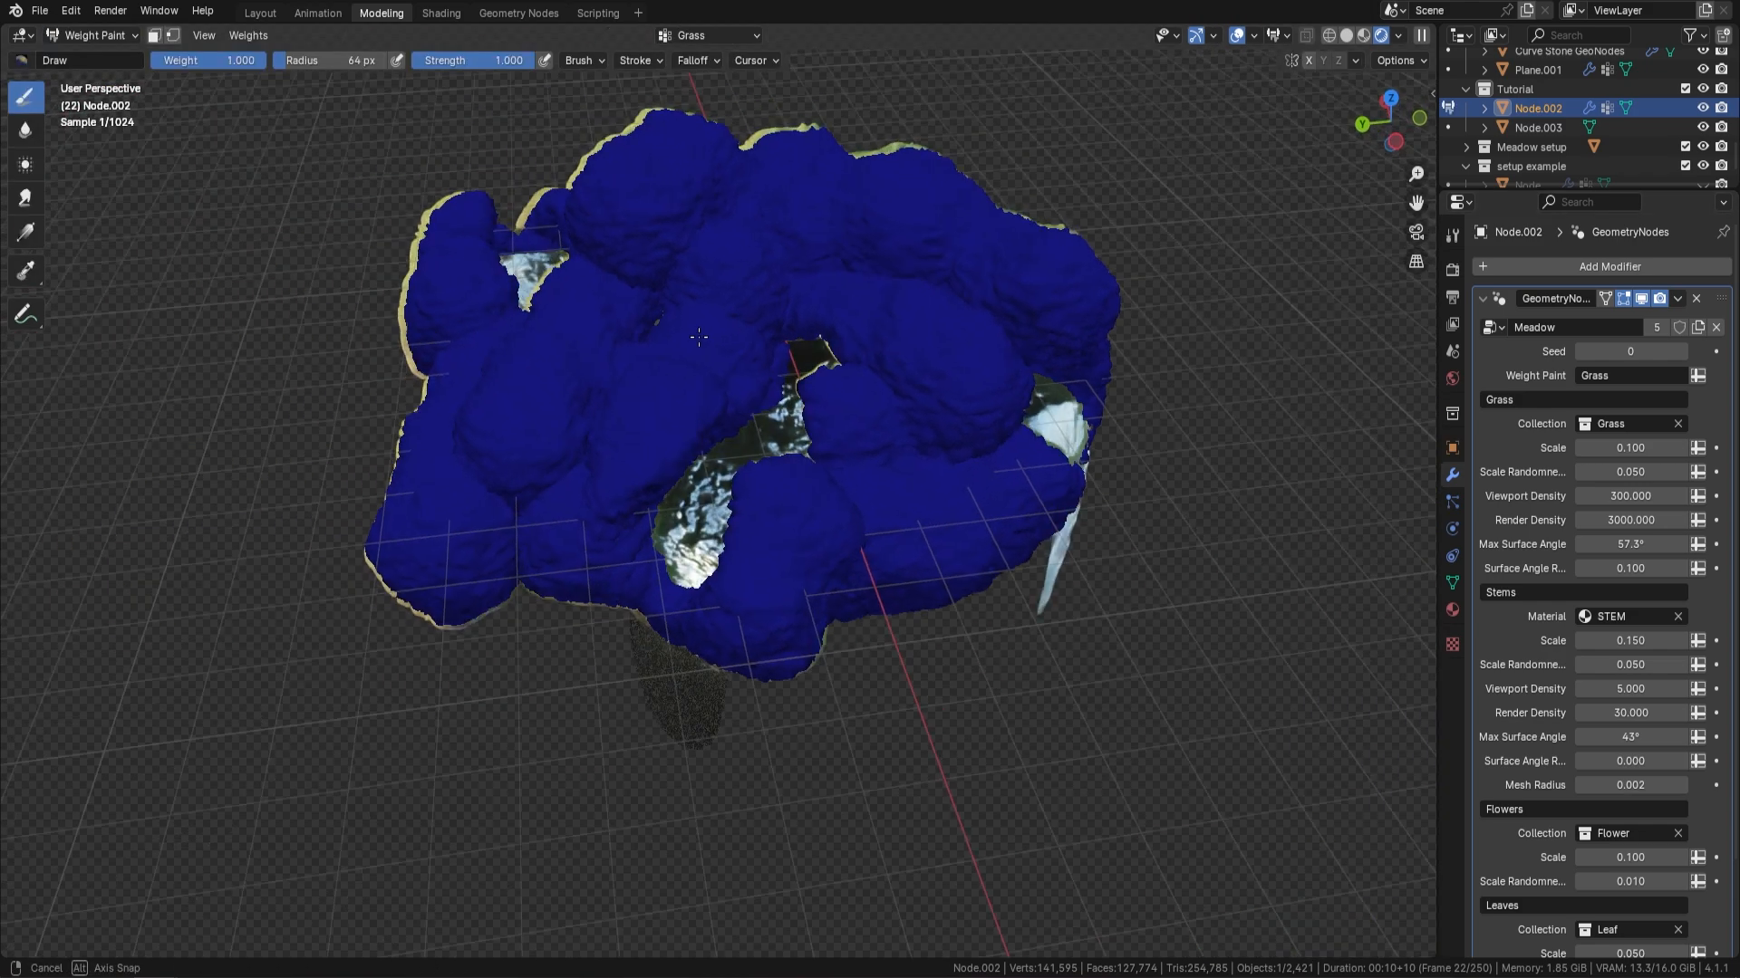
{"action": "scroll", "coordinate": [725, 407], "scroll_direction": "up", "scroll_amount": 2}
{"action": "middle_click_drag", "start_coordinate": [869, 472], "coordinate": [858, 477]}
{"action": "mouse_move", "coordinate": [832, 558]}
{"action": "left_mouse_down"}
{"action": "mouse_move", "coordinate": [1014, 514]}
{"action": "mouse_move", "coordinate": [896, 489]}
{"action": "mouse_move", "coordinate": [874, 389]}
{"action": "mouse_move", "coordinate": [988, 453]}
{"action": "mouse_move", "coordinate": [1124, 466]}
{"action": "mouse_move", "coordinate": [979, 552]}
{"action": "mouse_move", "coordinate": [879, 544]}
{"action": "mouse_move", "coordinate": [951, 433]}
{"action": "left_mouse_up"}
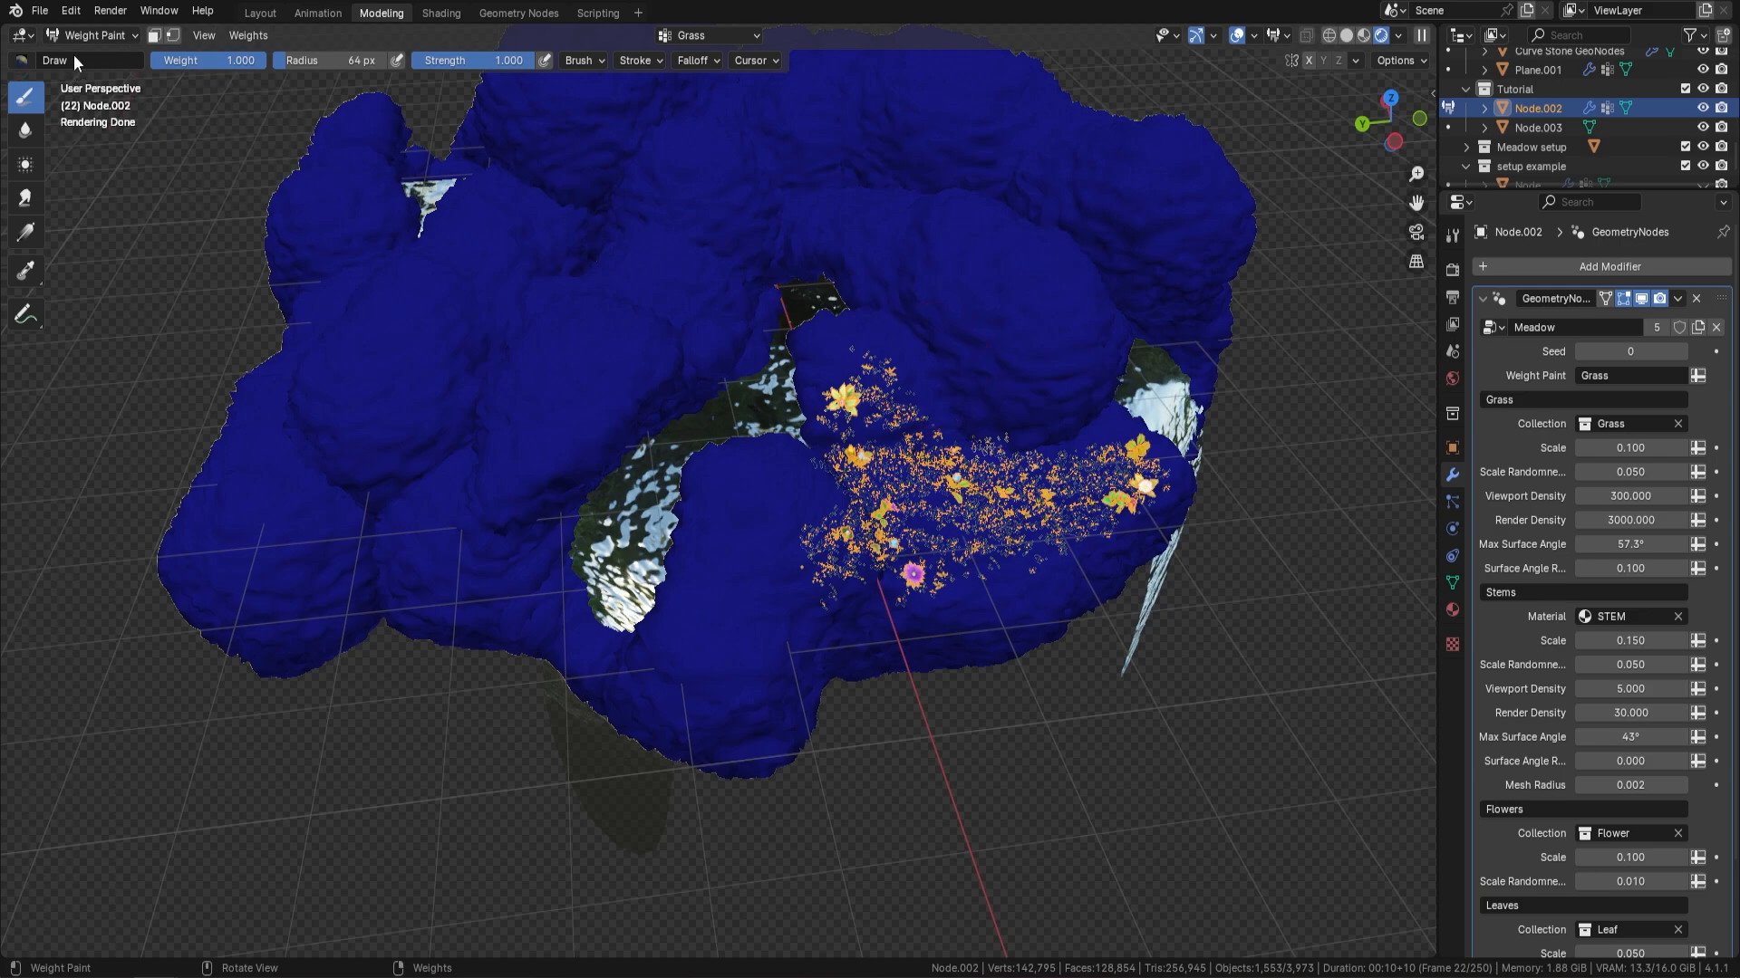
{"action": "left_click", "coordinate": [120, 36]}
{"action": "left_click", "coordinate": [120, 61]}
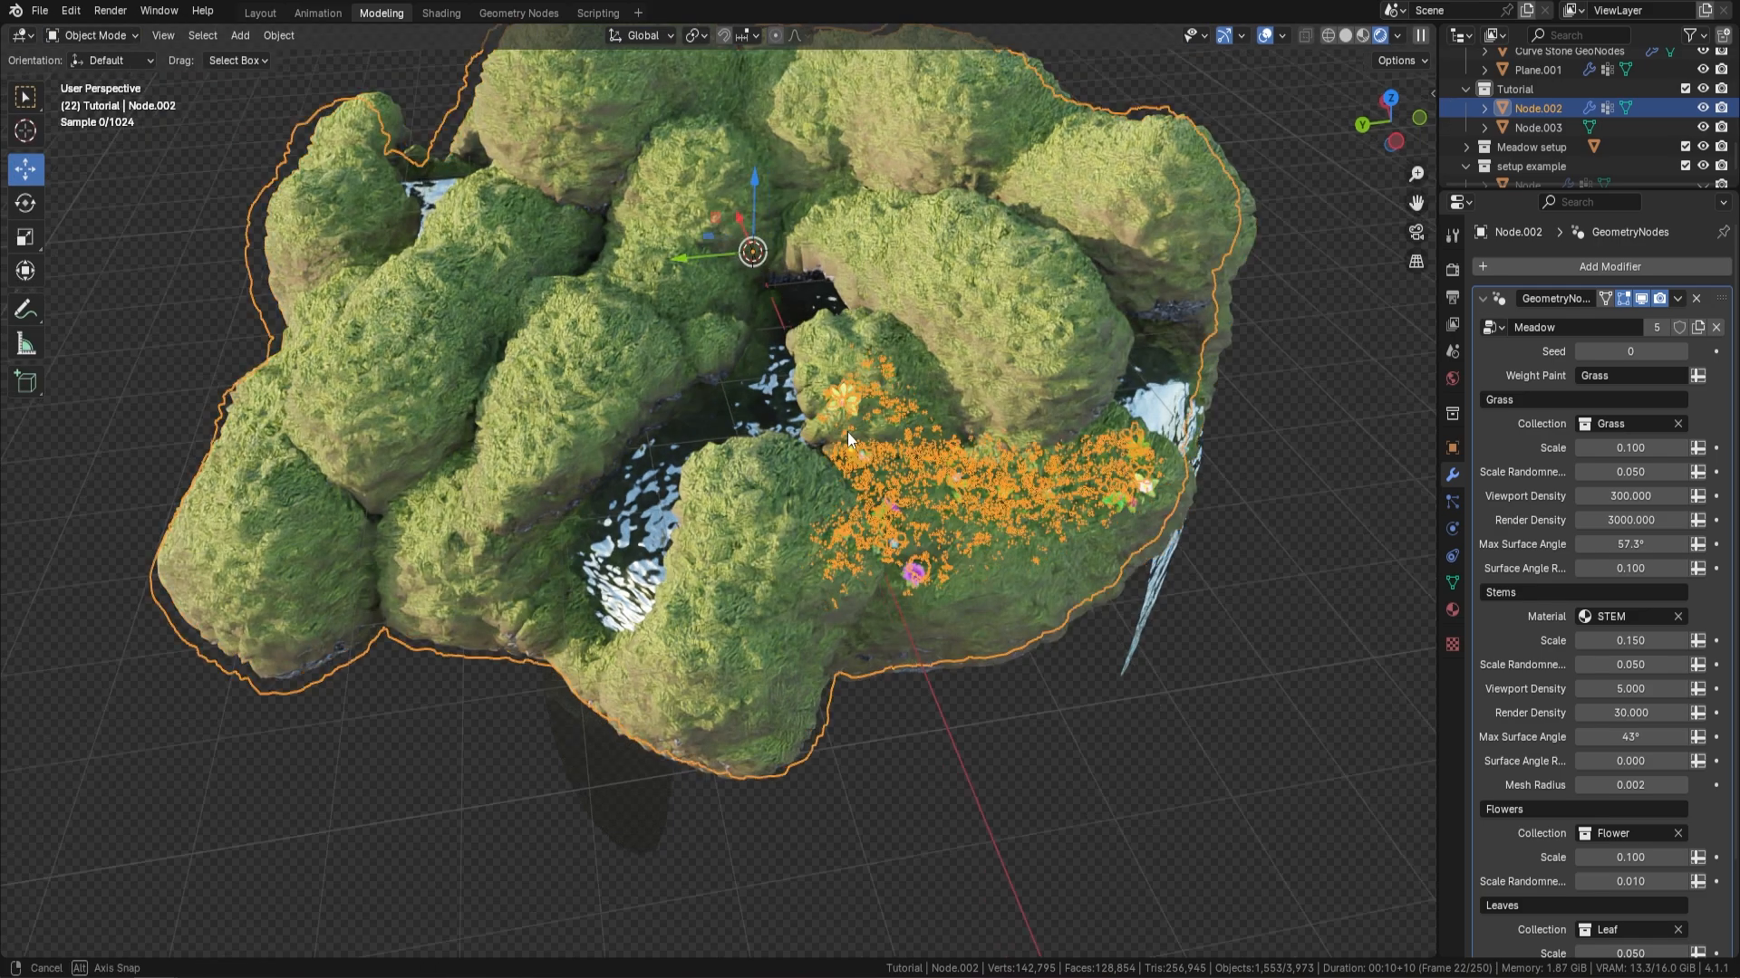
{"action": "mouse_move", "coordinate": [846, 432]}
{"action": "middle_mouse_down"}
{"action": "mouse_move", "coordinate": [1080, 417]}
{"action": "mouse_move", "coordinate": [987, 290]}
{"action": "middle_mouse_up"}
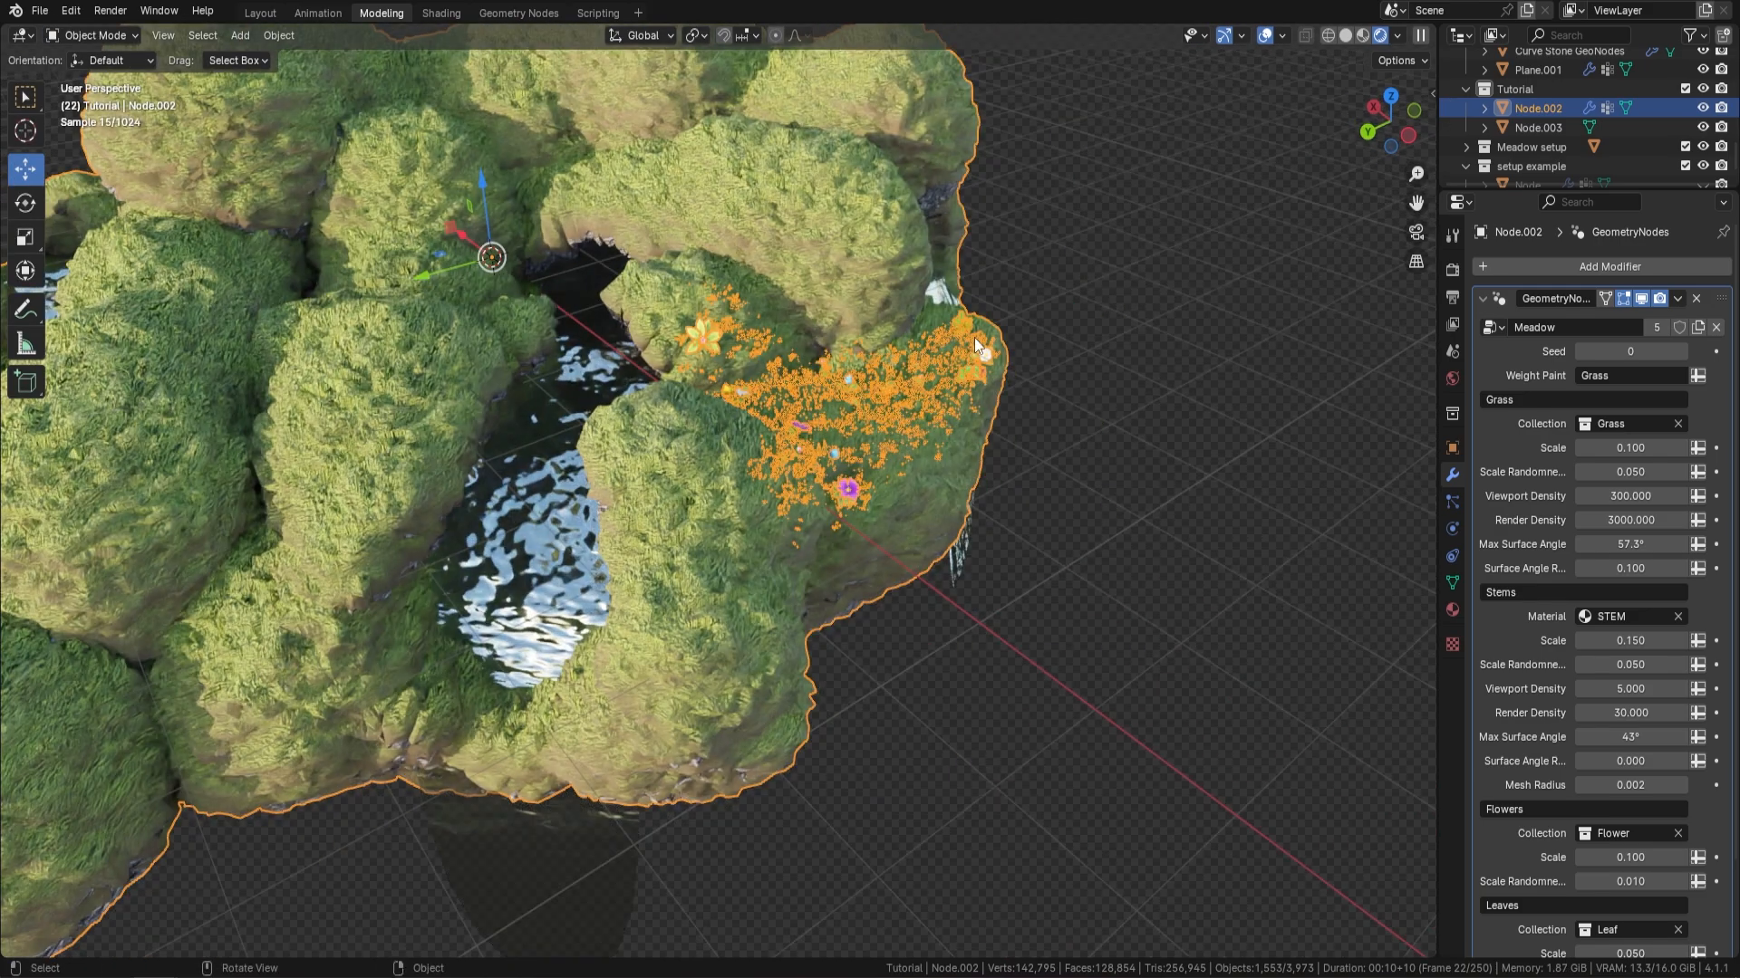
Deselect everything and set the Grass Scale of the Meadow modifier to 0.600
{"action": "key", "text": "a"}
{"action": "key", "text": "alt+a"}
{"action": "middle_click_drag", "start_coordinate": [988, 415], "coordinate": [721, 455]}
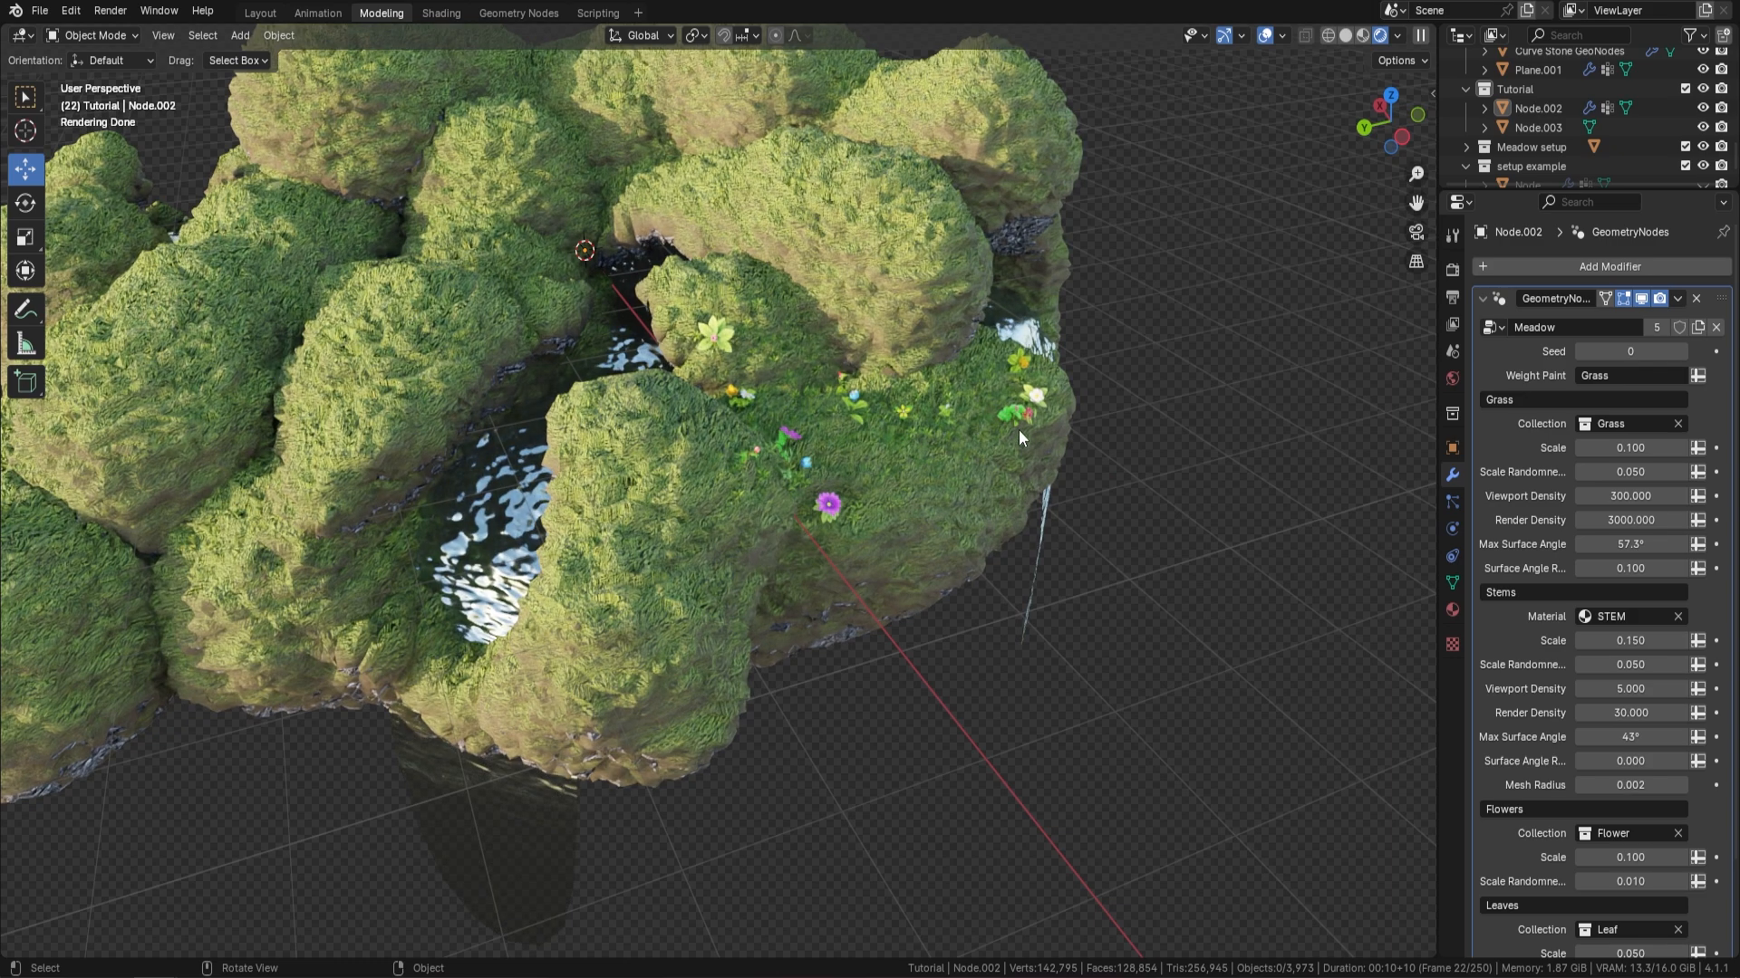
{"action": "left_click", "coordinate": [1630, 447]}
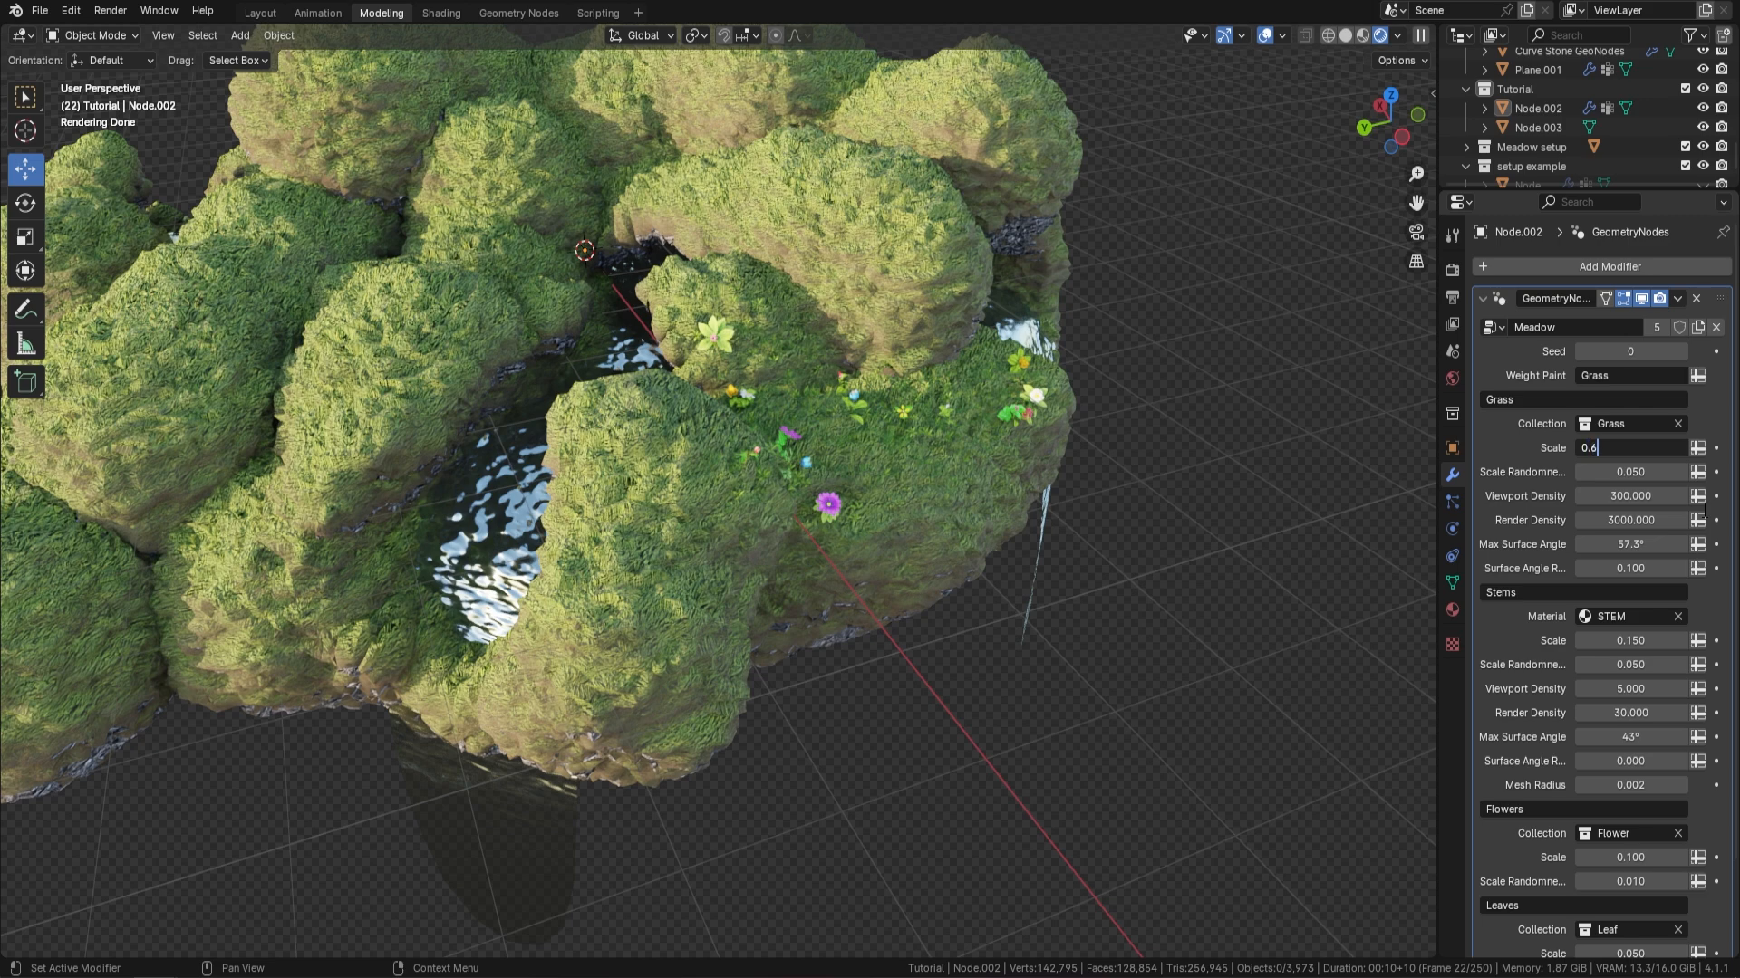
{"action": "key", "text": "Return"}
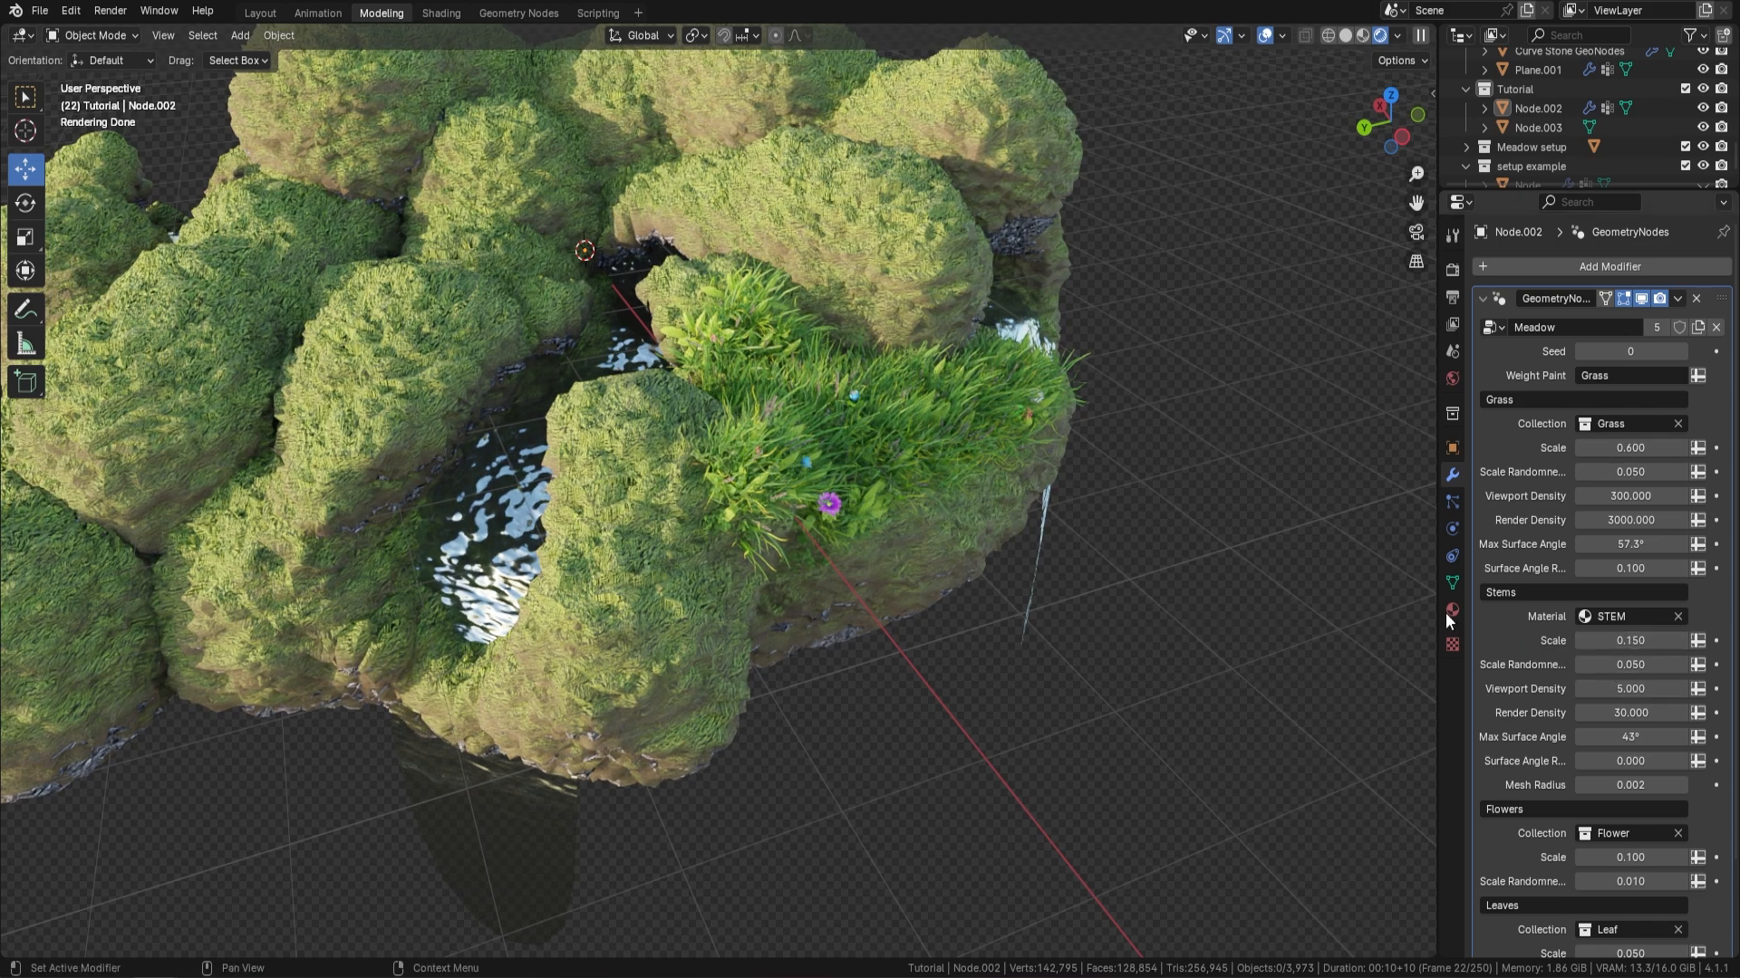
Increase the Stems Scale of the Meadow modifier to 0.400
{"action": "middle_click_drag", "start_coordinate": [1007, 441], "coordinate": [834, 395]}
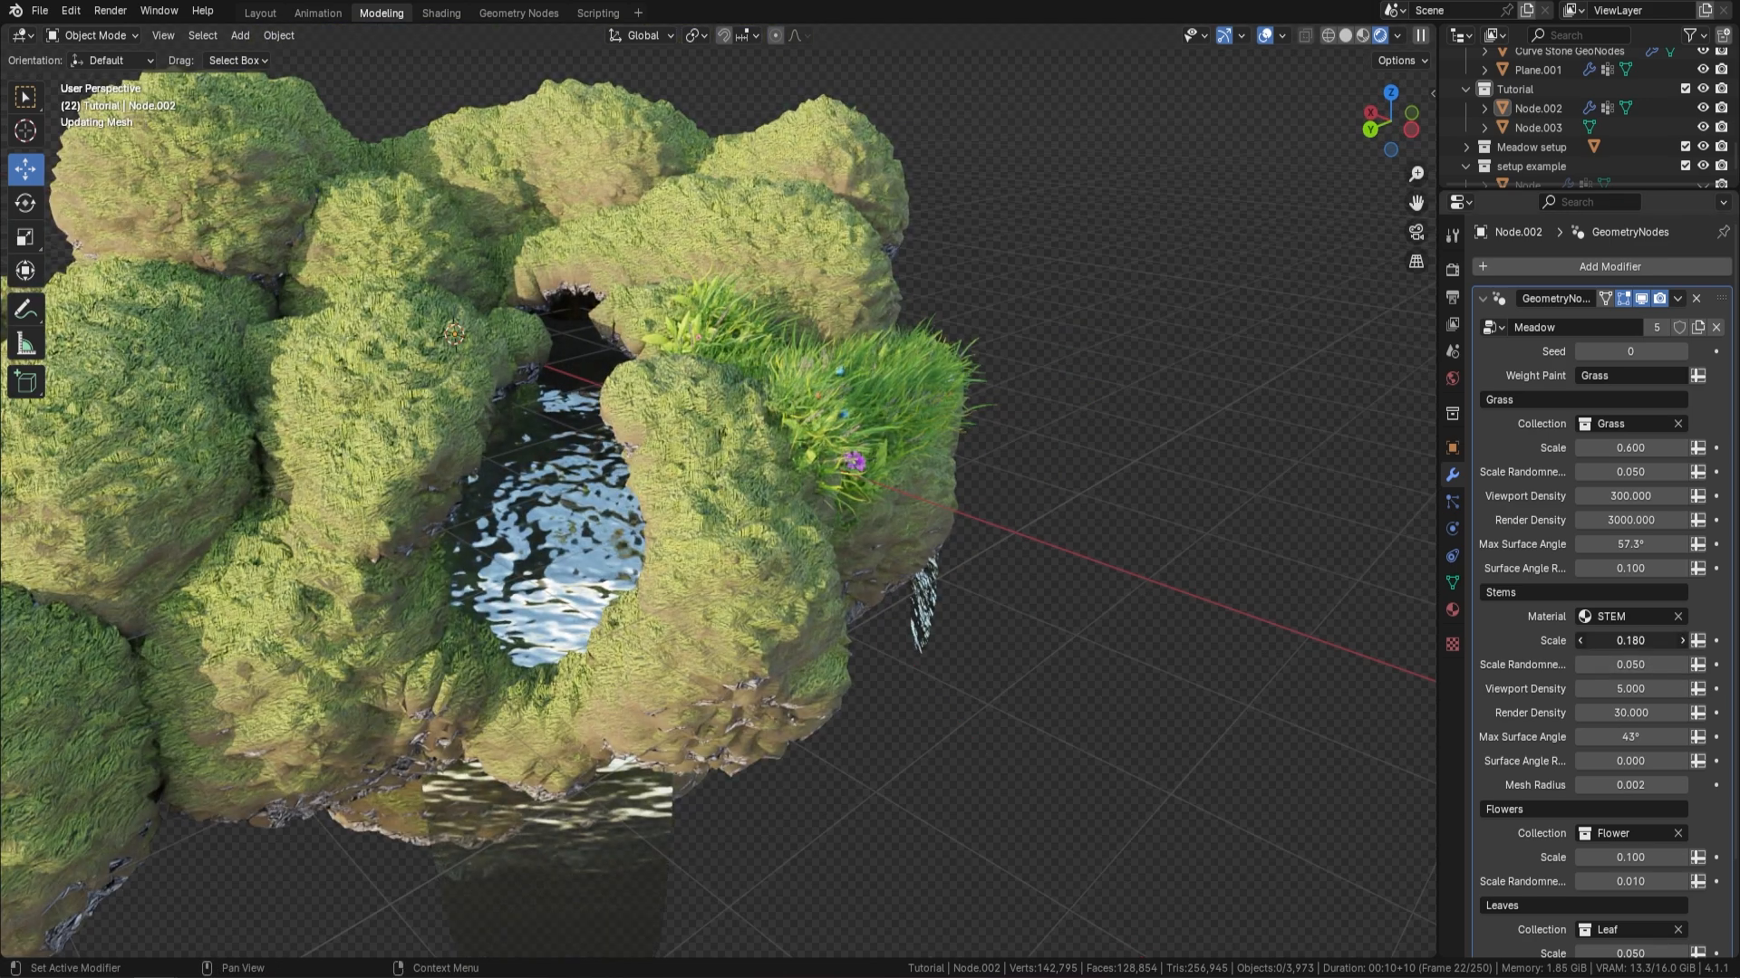
{"action": "left_click_drag", "start_coordinate": [1630, 641], "coordinate": [1667, 640]}
{"action": "middle_click_drag", "start_coordinate": [898, 536], "coordinate": [792, 519]}
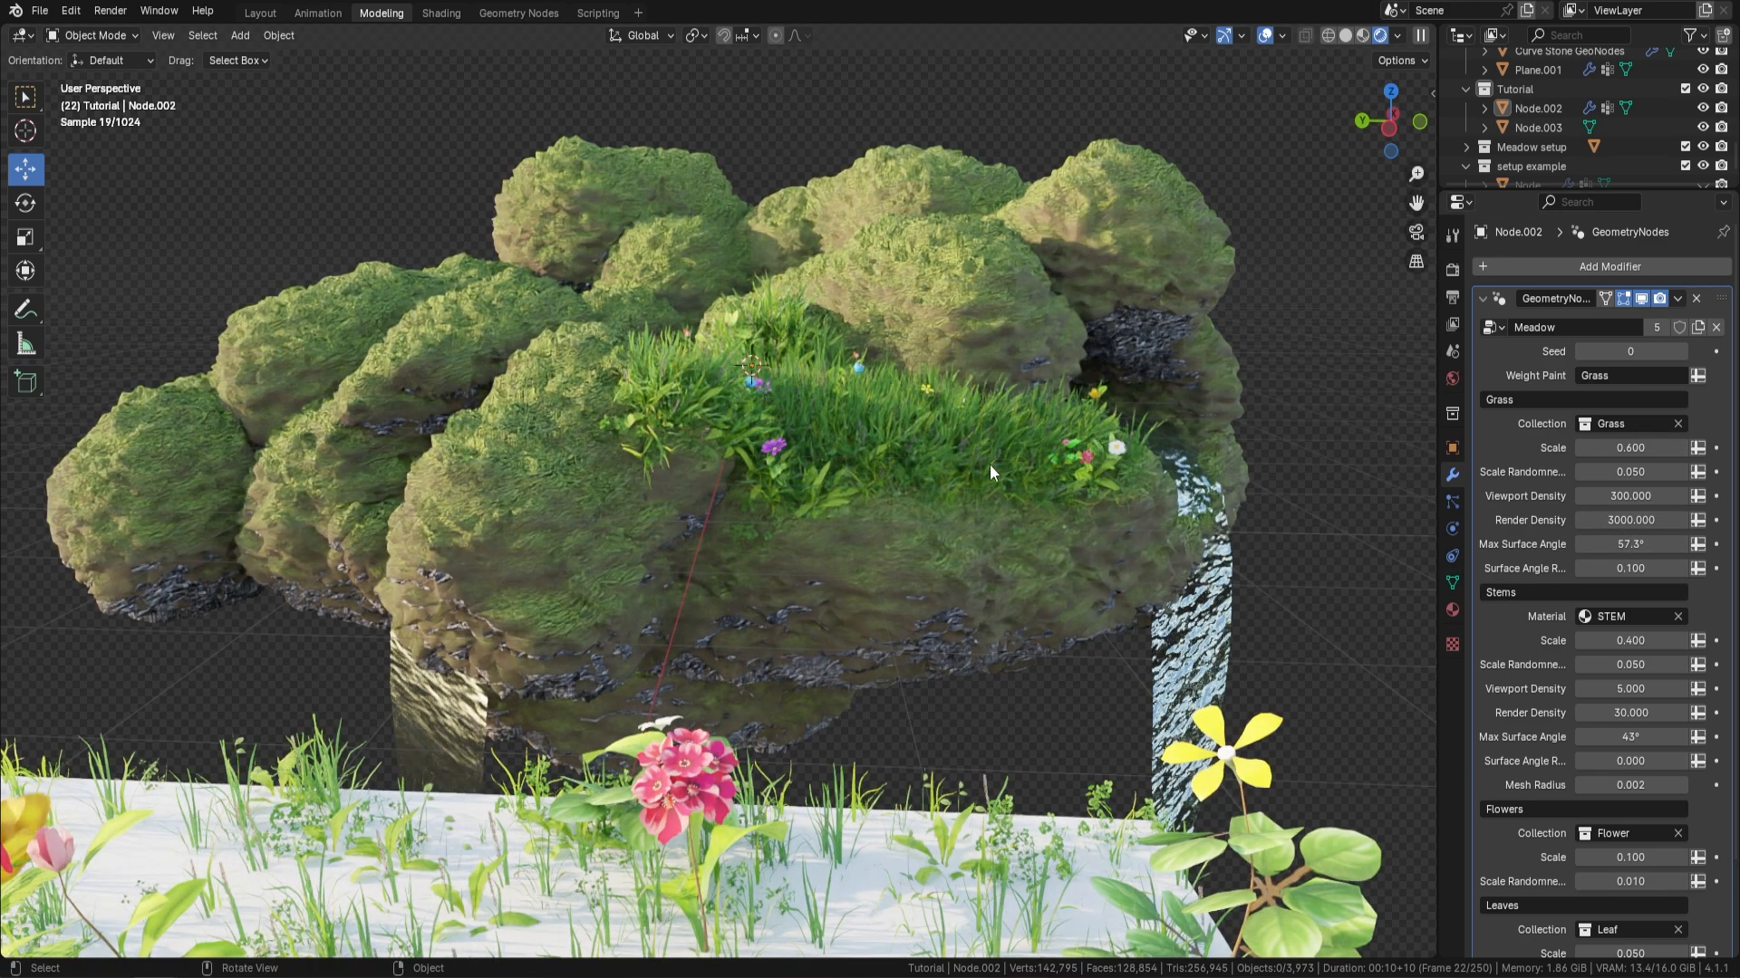
Switch the island terrain to Weight Paint mode and hide the viewport overlays so the rendered meadow shows while painting
{"action": "middle_click_drag", "start_coordinate": [989, 464], "coordinate": [1019, 551]}
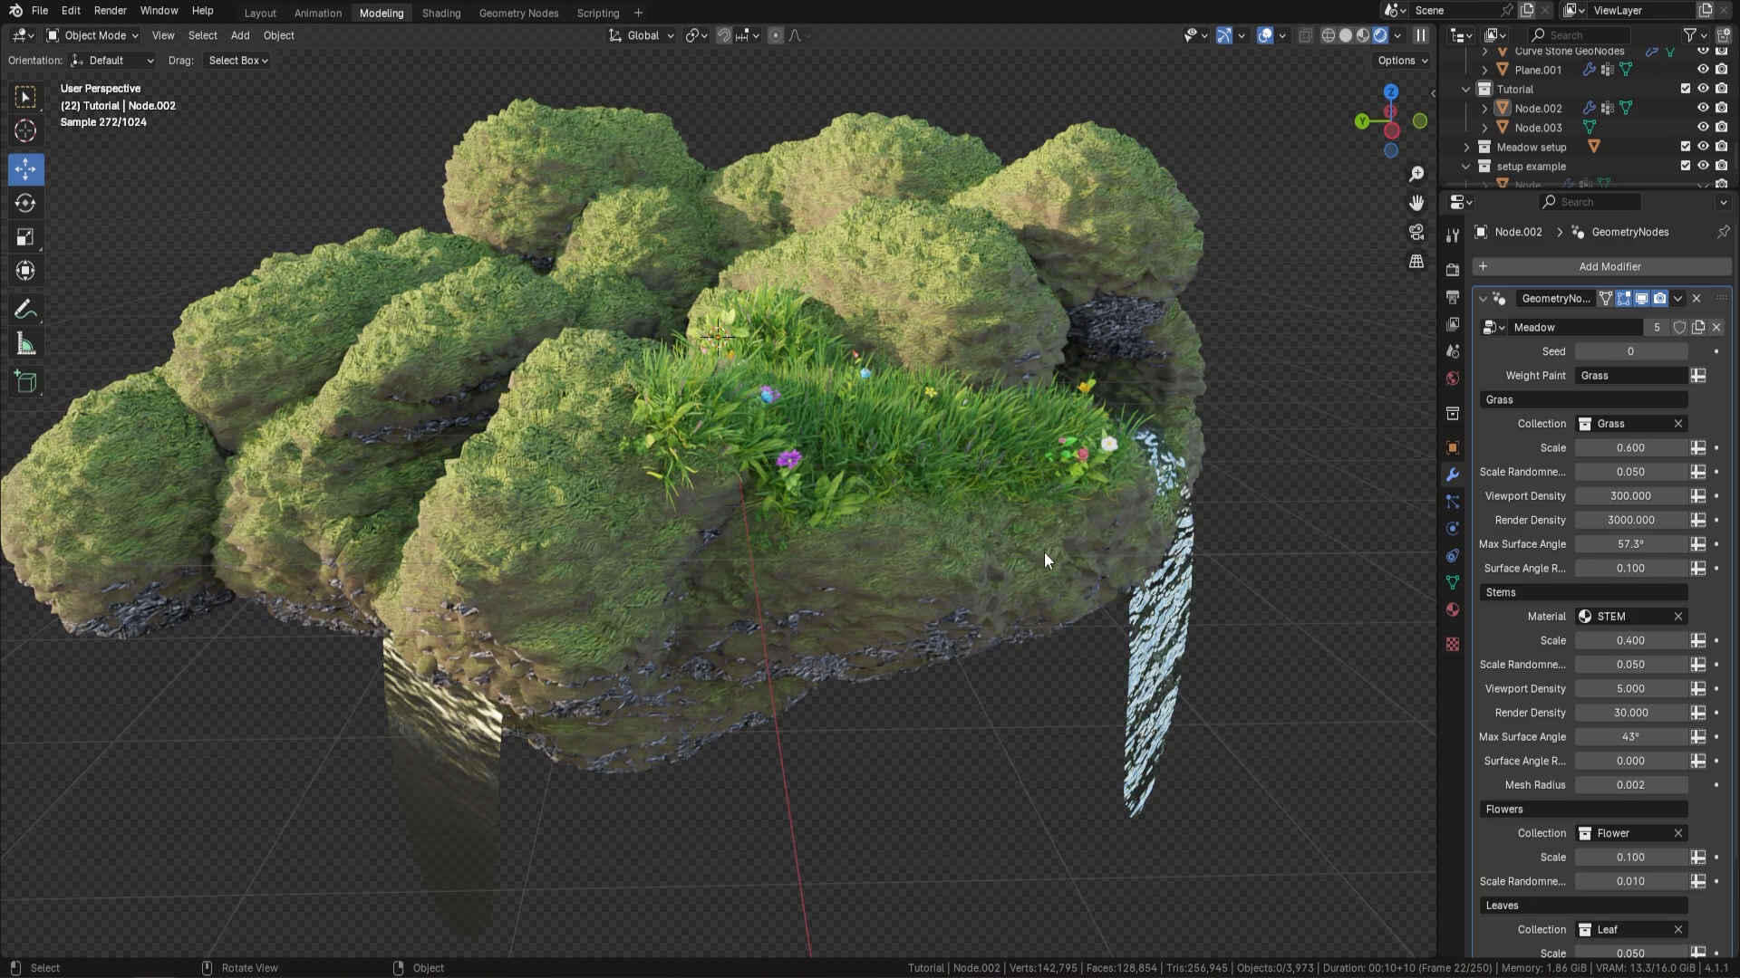
{"action": "middle_click_drag", "start_coordinate": [798, 494], "coordinate": [906, 519]}
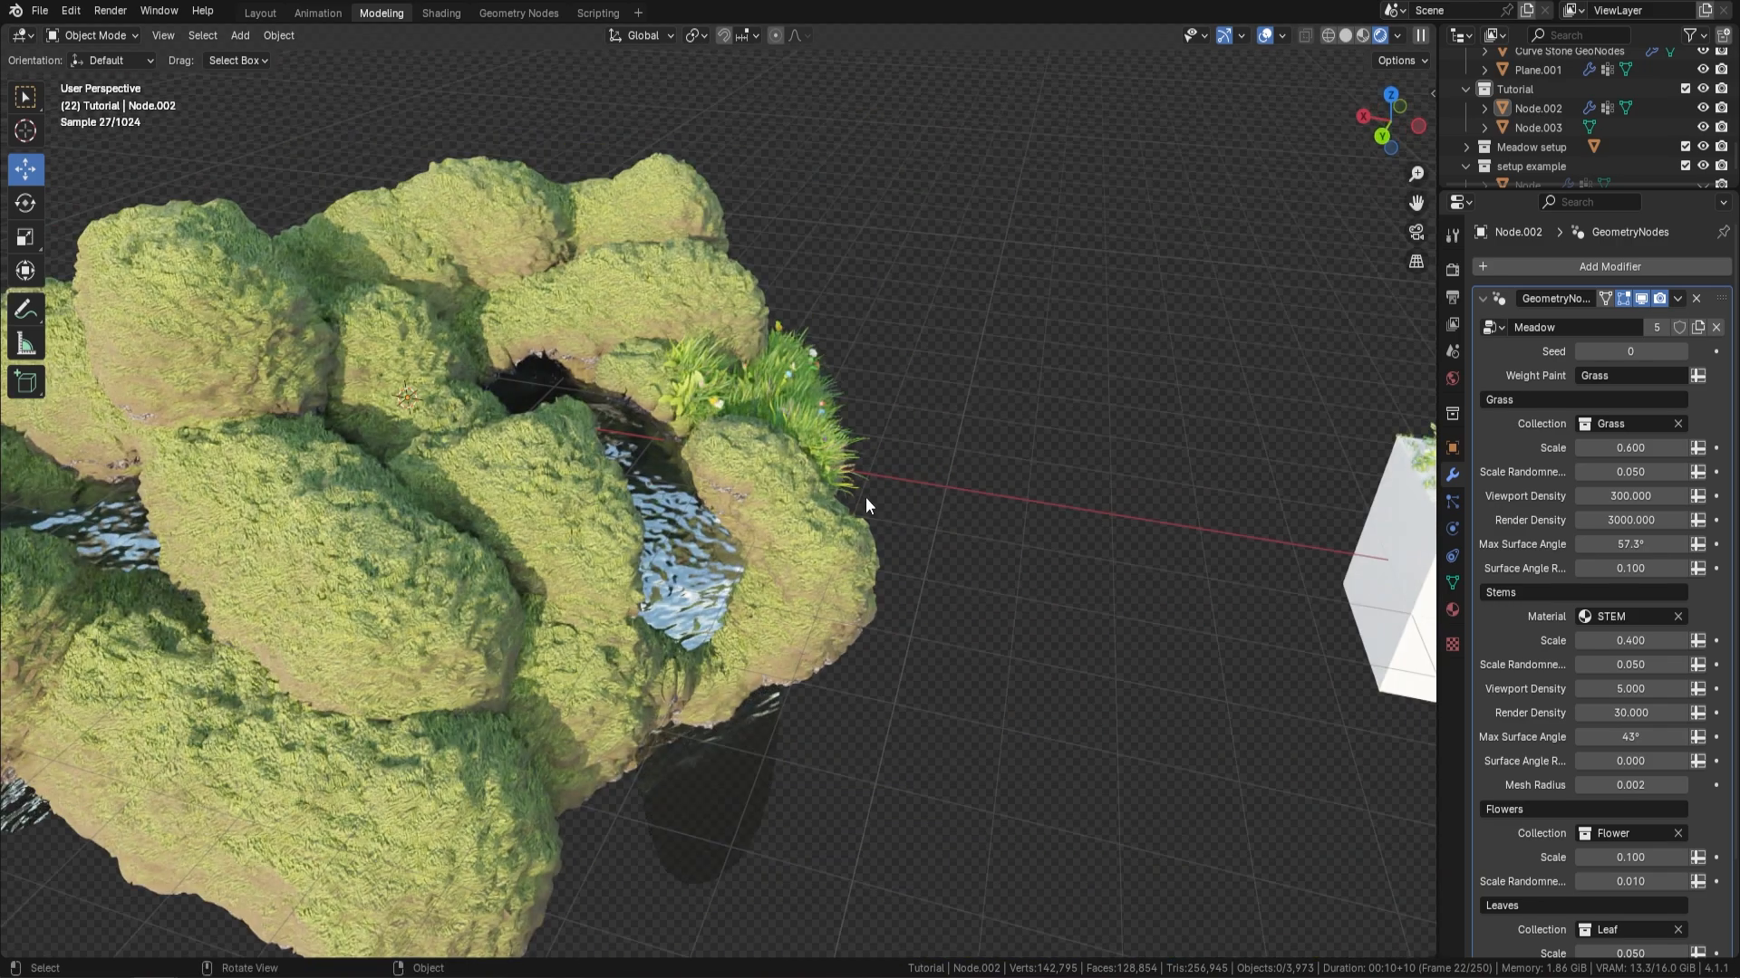
{"action": "mouse_move", "coordinate": [700, 542]}
{"action": "middle_mouse_down"}
{"action": "mouse_move", "coordinate": [575, 644]}
{"action": "mouse_move", "coordinate": [436, 603]}
{"action": "mouse_move", "coordinate": [701, 555]}
{"action": "middle_mouse_up"}
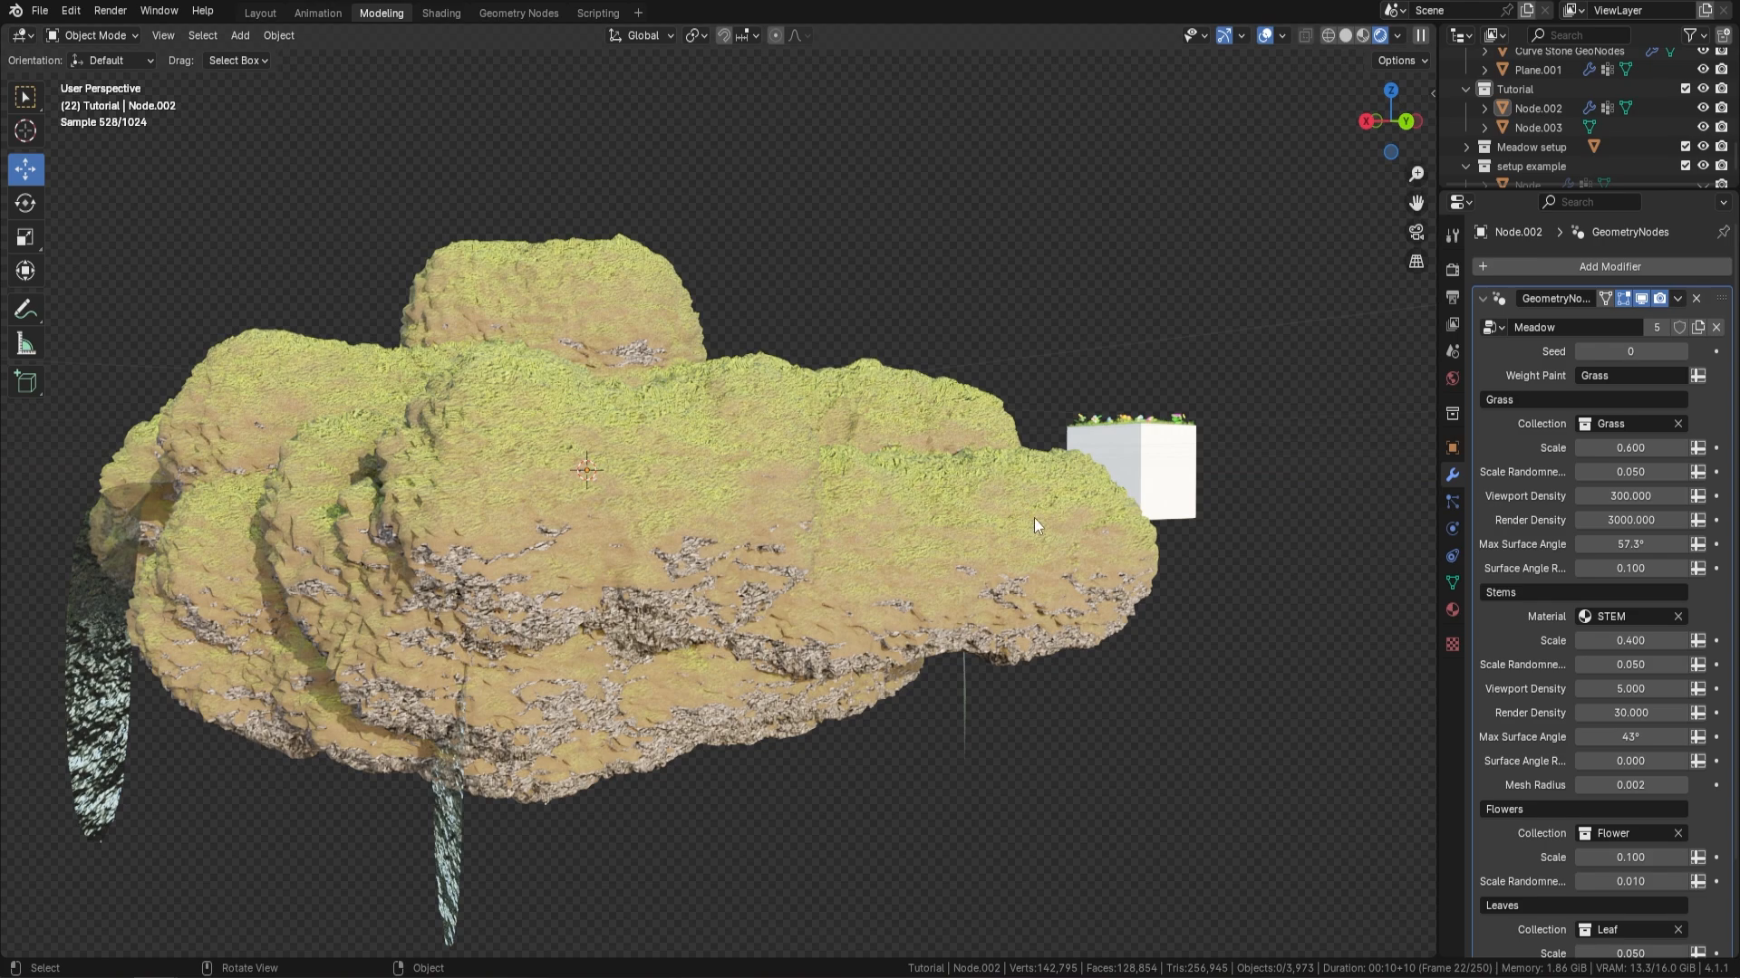
{"action": "middle_click_drag", "start_coordinate": [1035, 518], "coordinate": [933, 561]}
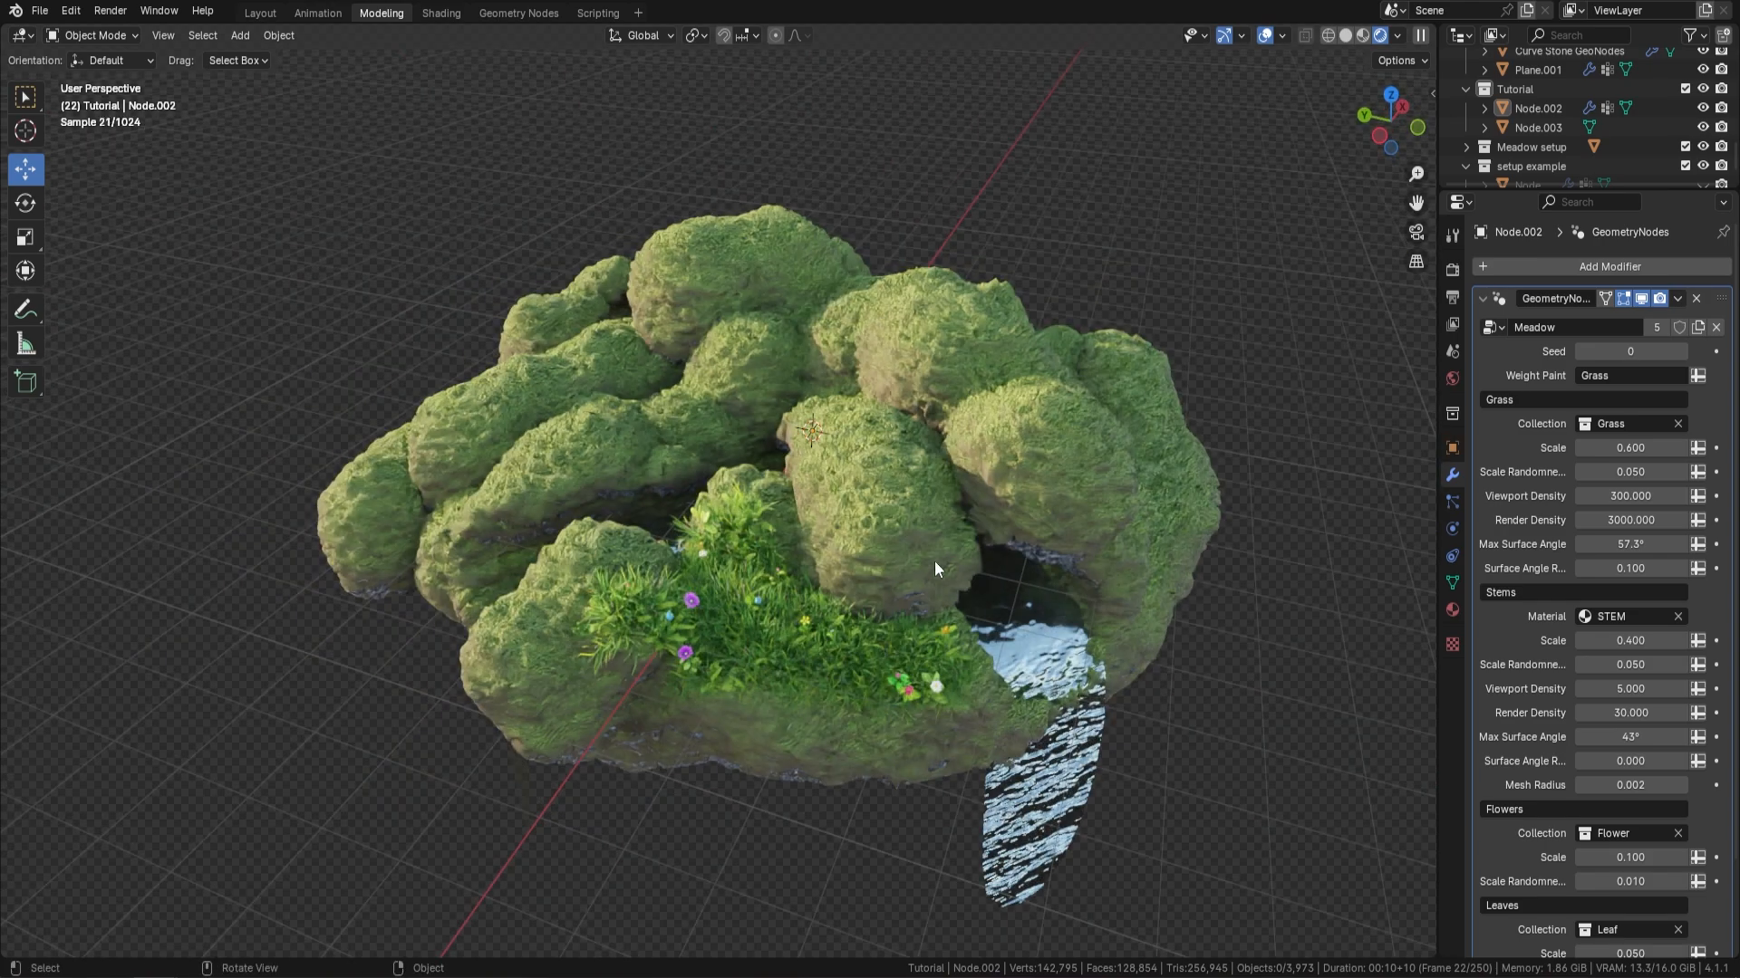
{"action": "scroll", "coordinate": [933, 562], "scroll_direction": "up", "scroll_amount": 2}
{"action": "left_click", "coordinate": [94, 35]}
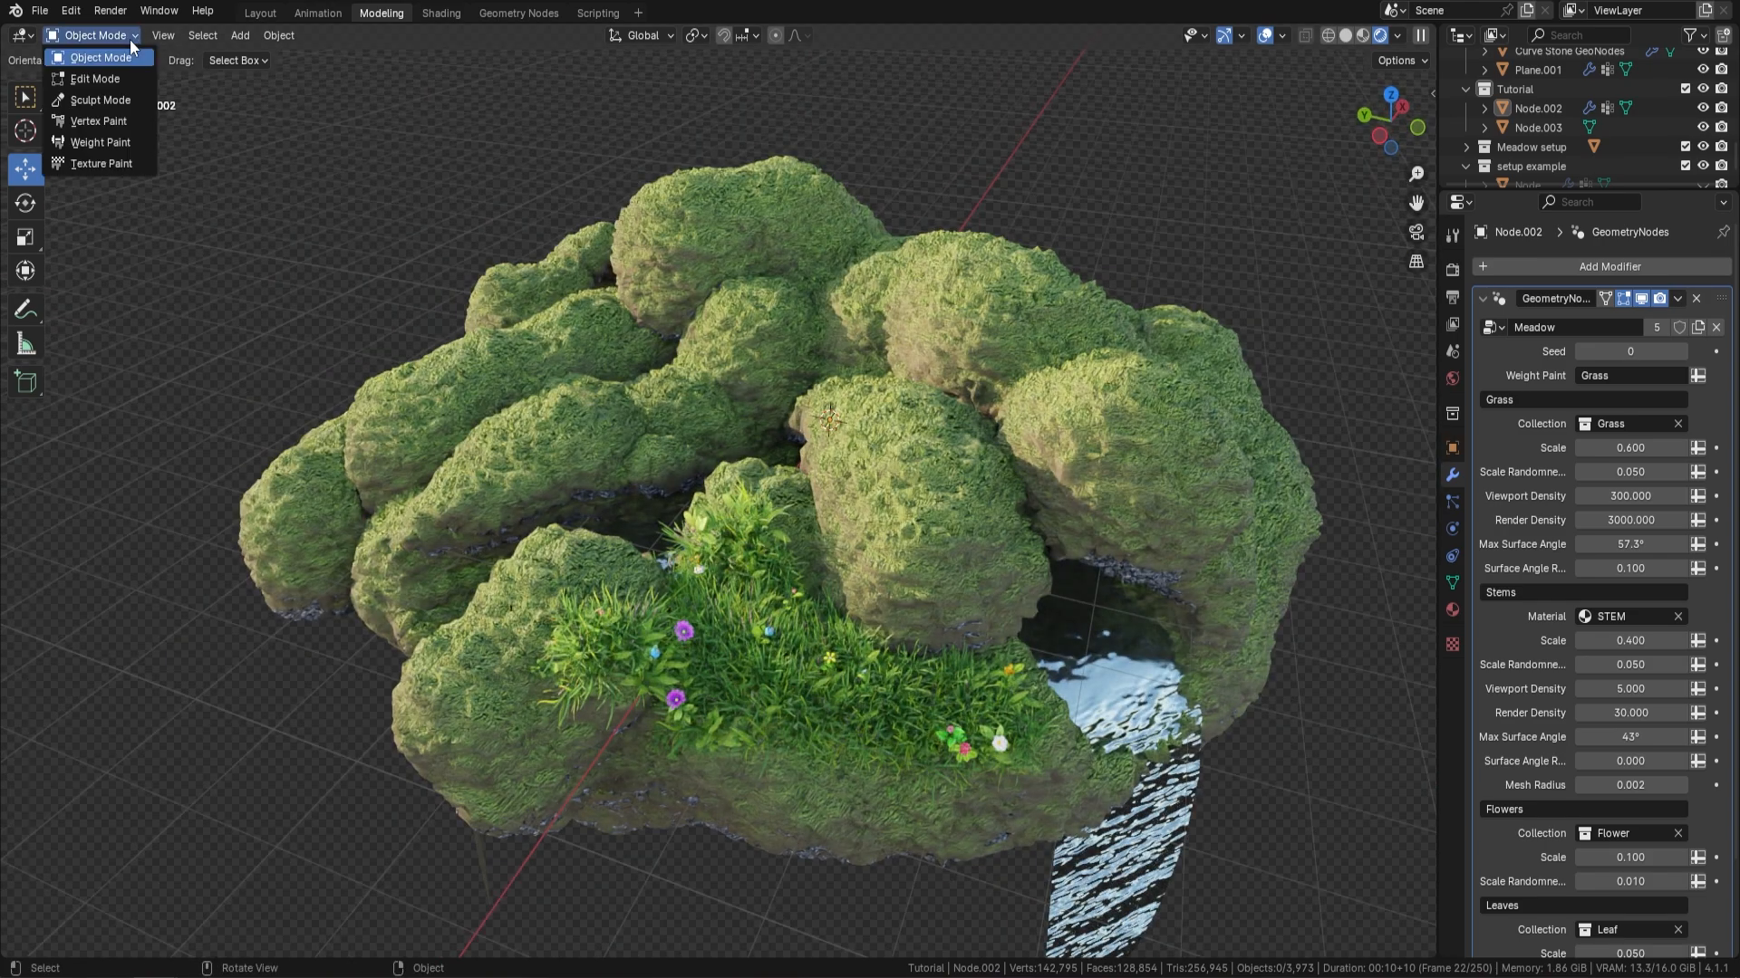
{"action": "left_click", "coordinate": [107, 143]}
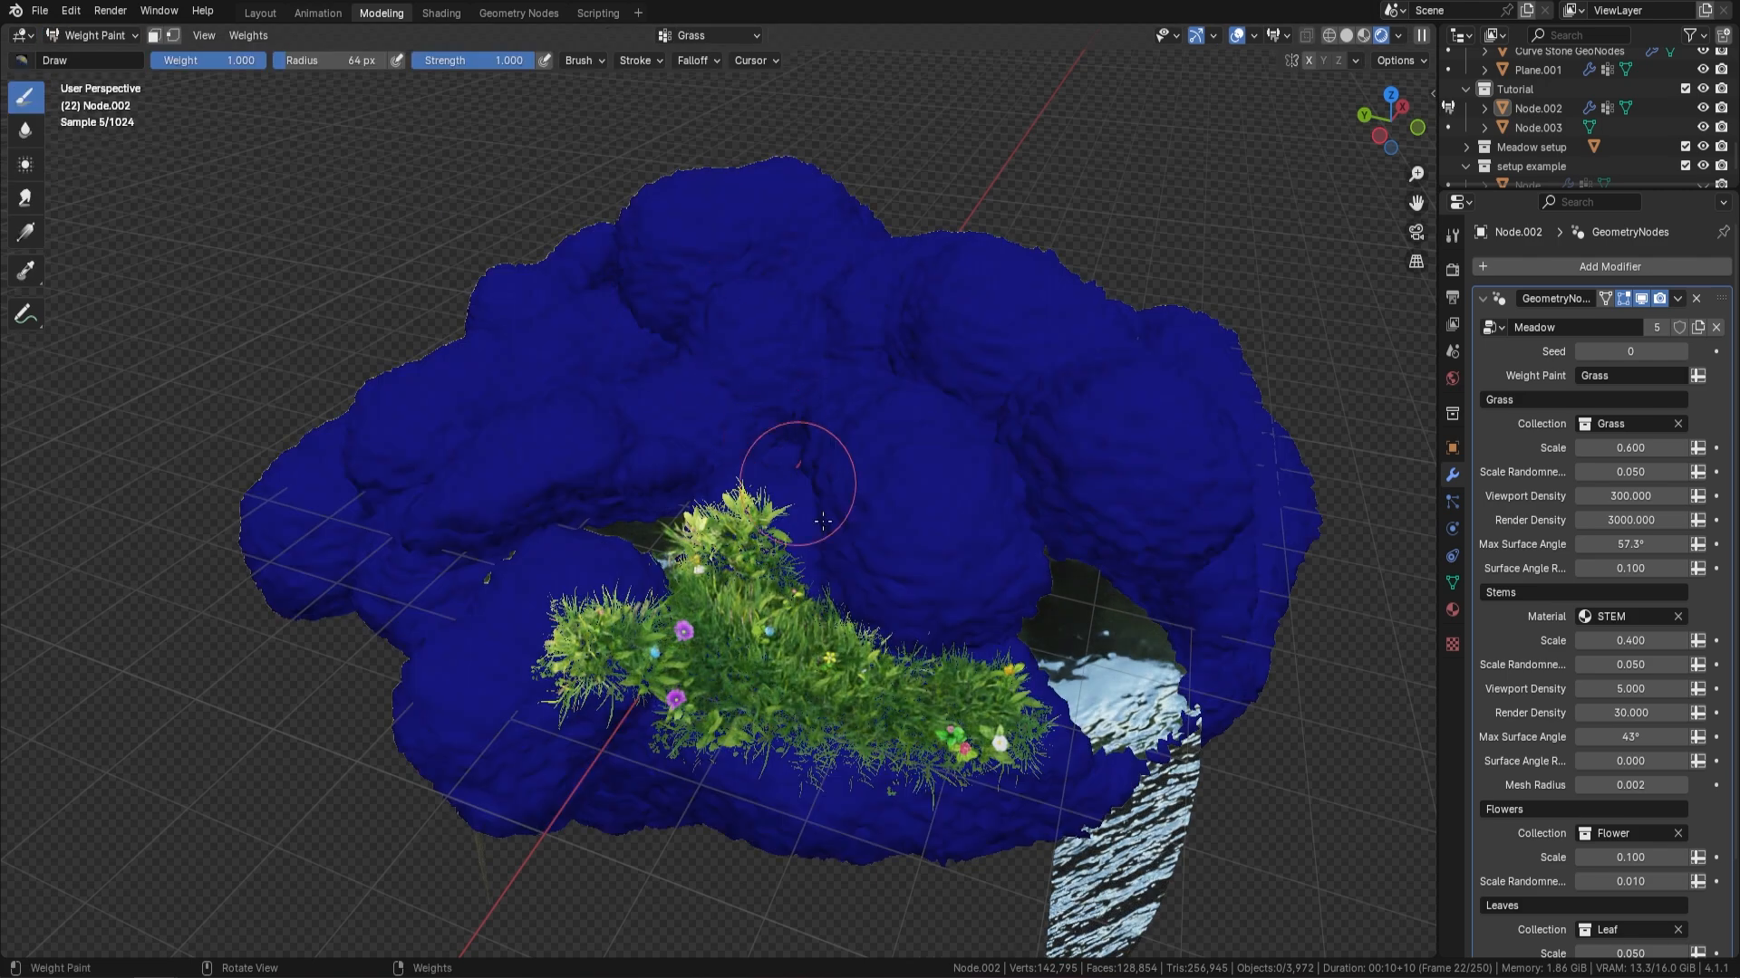
{"action": "left_click", "coordinate": [1237, 38]}
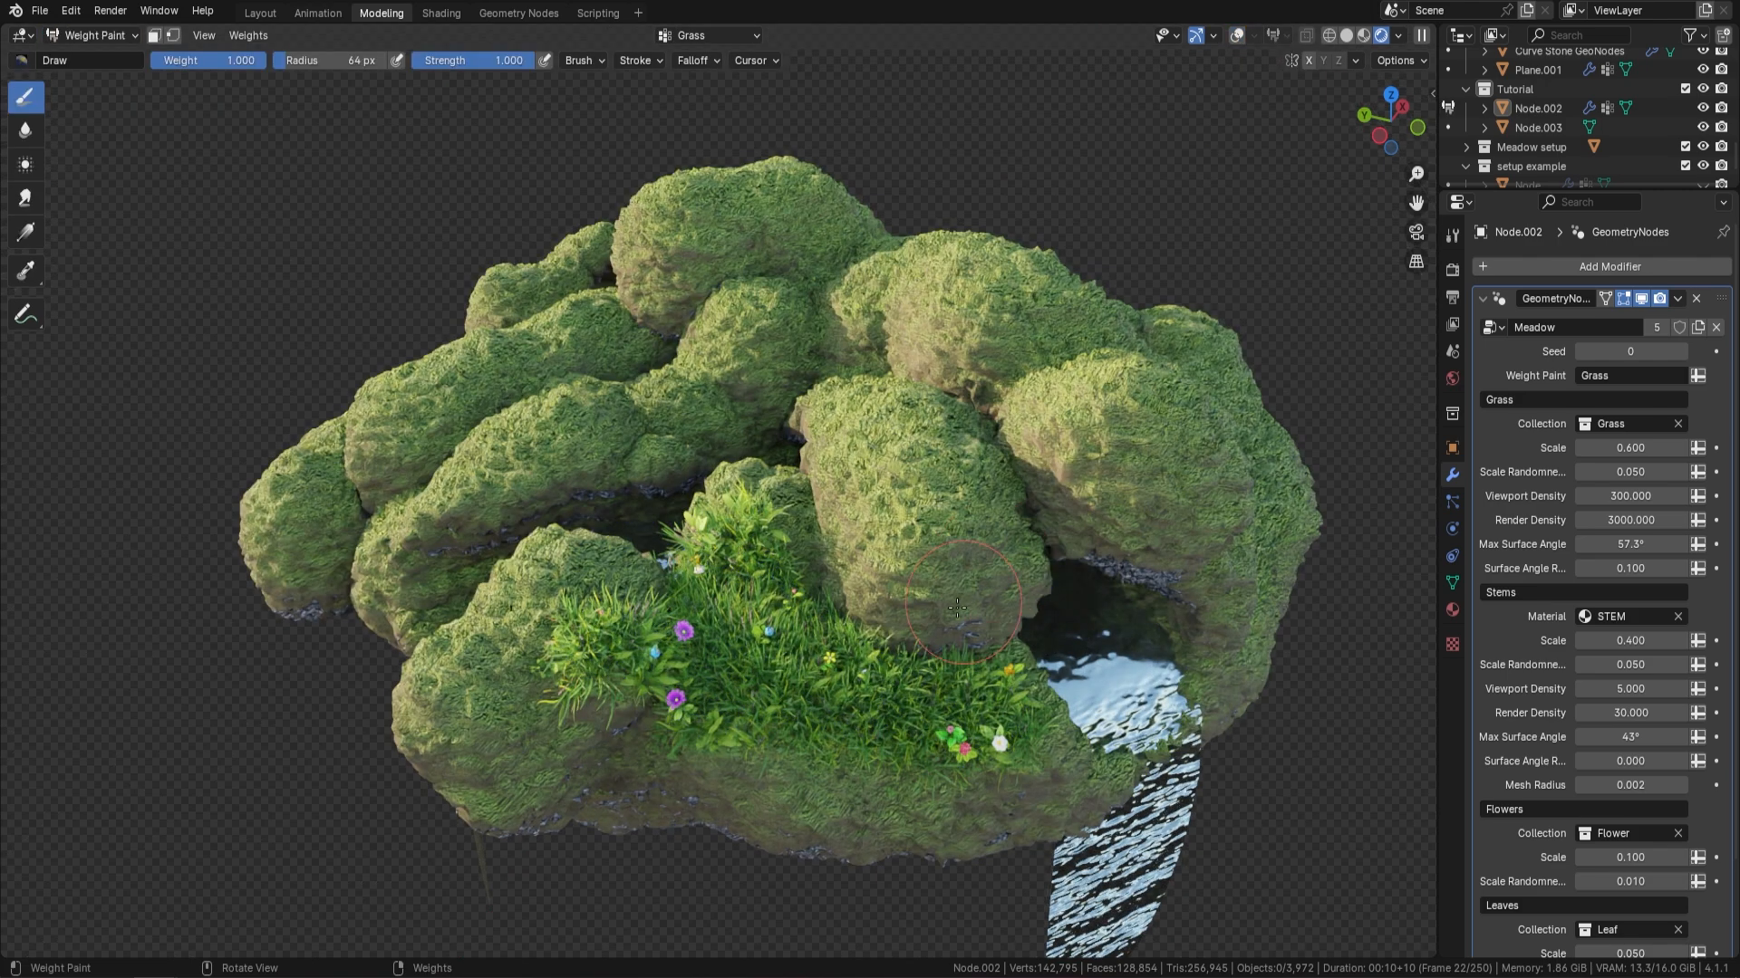
Paint Grass weight at 1.000 over the boulder behind the grassy ledge and the neighbouring boulder above the side waterfall
{"action": "middle_click_drag", "start_coordinate": [962, 608], "coordinate": [993, 625]}
{"action": "mouse_move", "coordinate": [838, 594]}
{"action": "left_mouse_down"}
{"action": "mouse_move", "coordinate": [797, 512]}
{"action": "mouse_move", "coordinate": [816, 490]}
{"action": "mouse_move", "coordinate": [906, 544]}
{"action": "mouse_move", "coordinate": [1040, 503]}
{"action": "mouse_move", "coordinate": [961, 426]}
{"action": "mouse_move", "coordinate": [843, 389]}
{"action": "mouse_move", "coordinate": [933, 354]}
{"action": "mouse_move", "coordinate": [1175, 376]}
{"action": "mouse_move", "coordinate": [1202, 458]}
{"action": "left_mouse_up"}
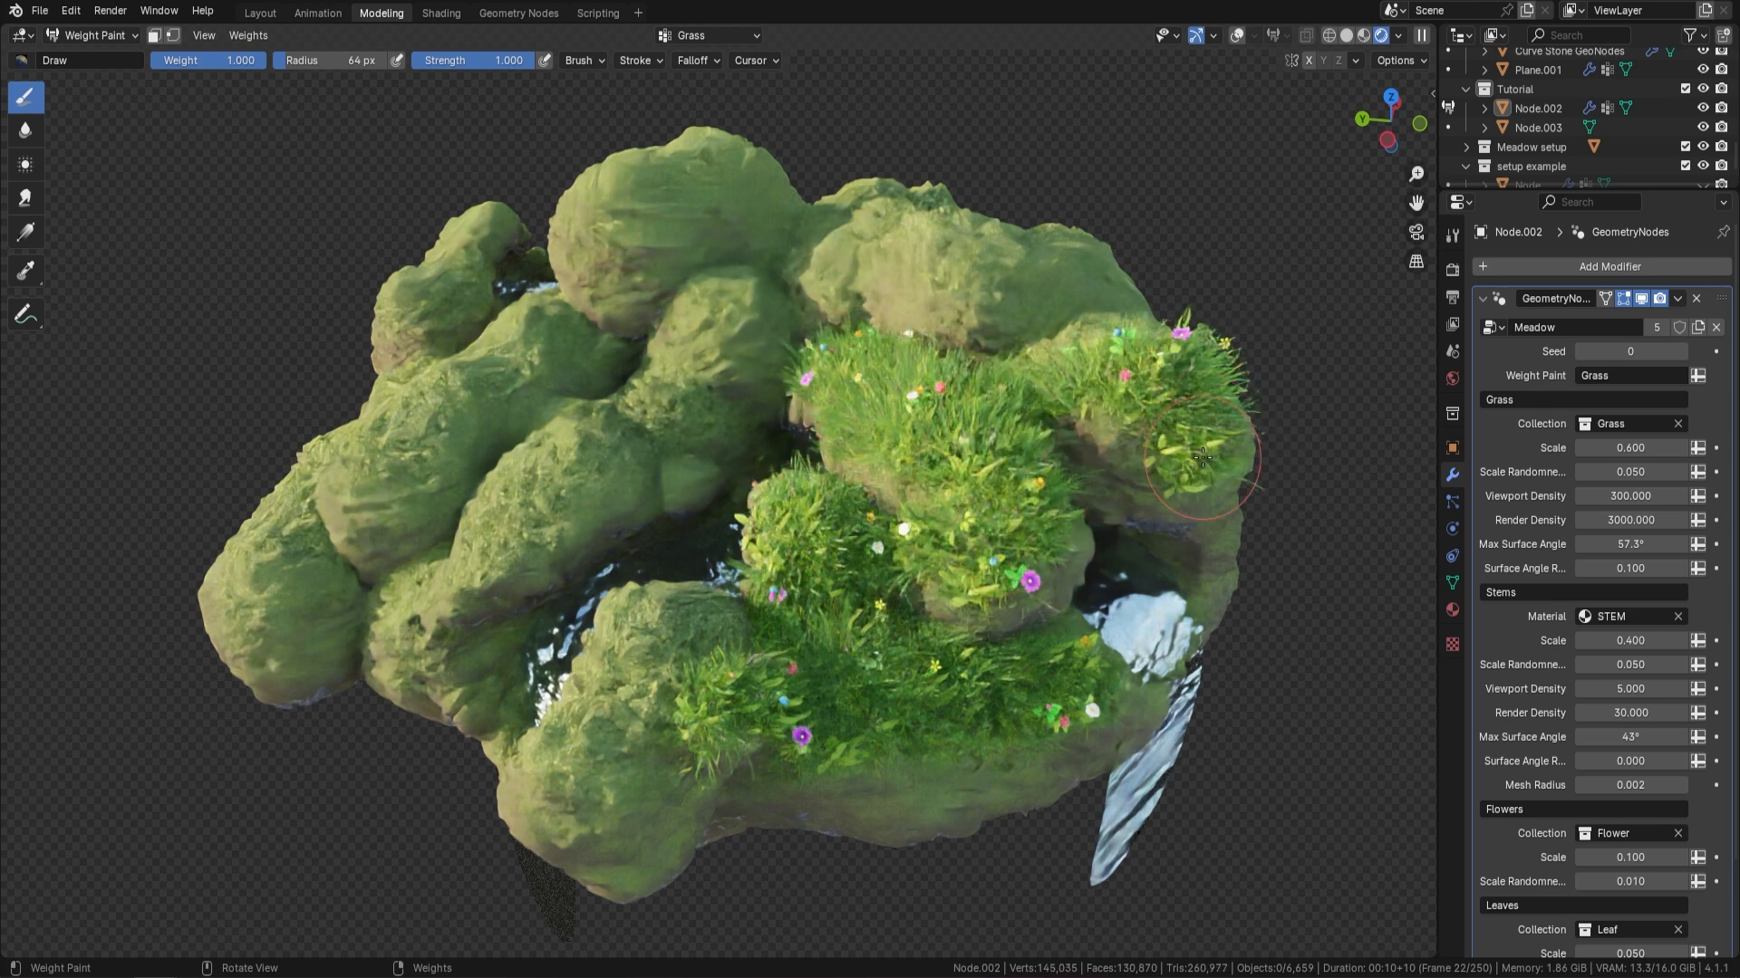
{"action": "left_click_drag", "start_coordinate": [1209, 531], "coordinate": [1100, 424]}
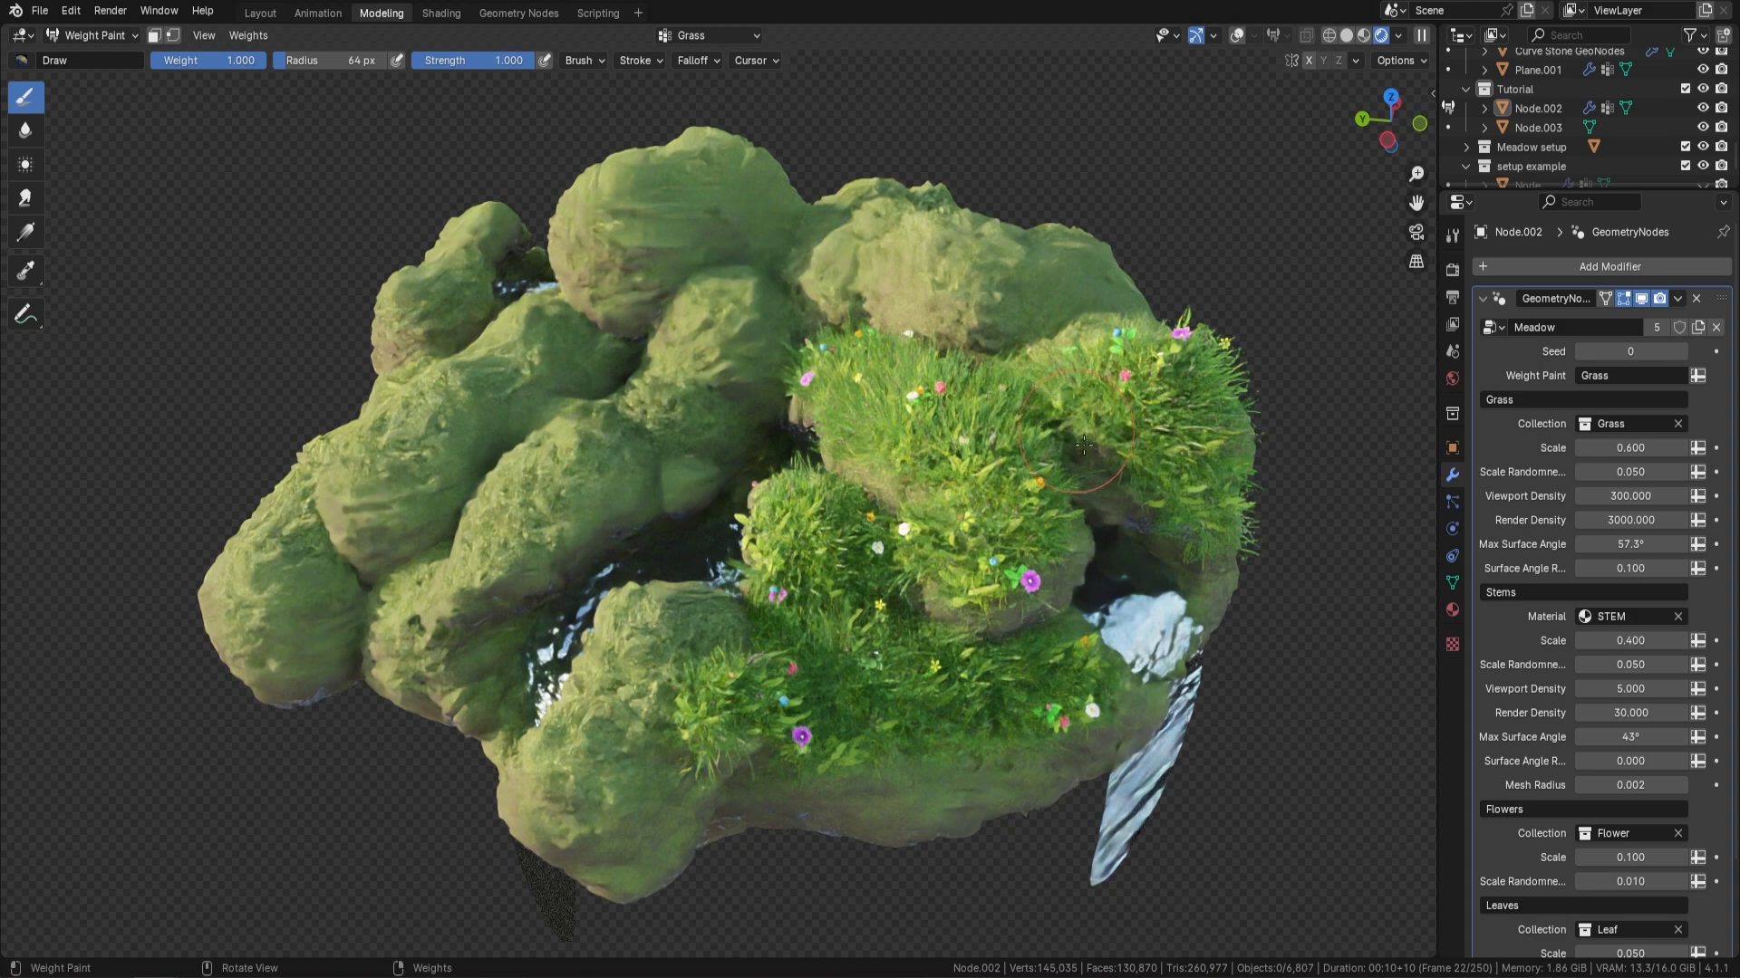
Extend the Grass weight along the ledge's outer edge and over the front boulder beside the central river
{"action": "middle_click_drag", "start_coordinate": [928, 520], "coordinate": [936, 367], "text": "shift"}
{"action": "left_click_drag", "start_coordinate": [1006, 580], "coordinate": [847, 603]}
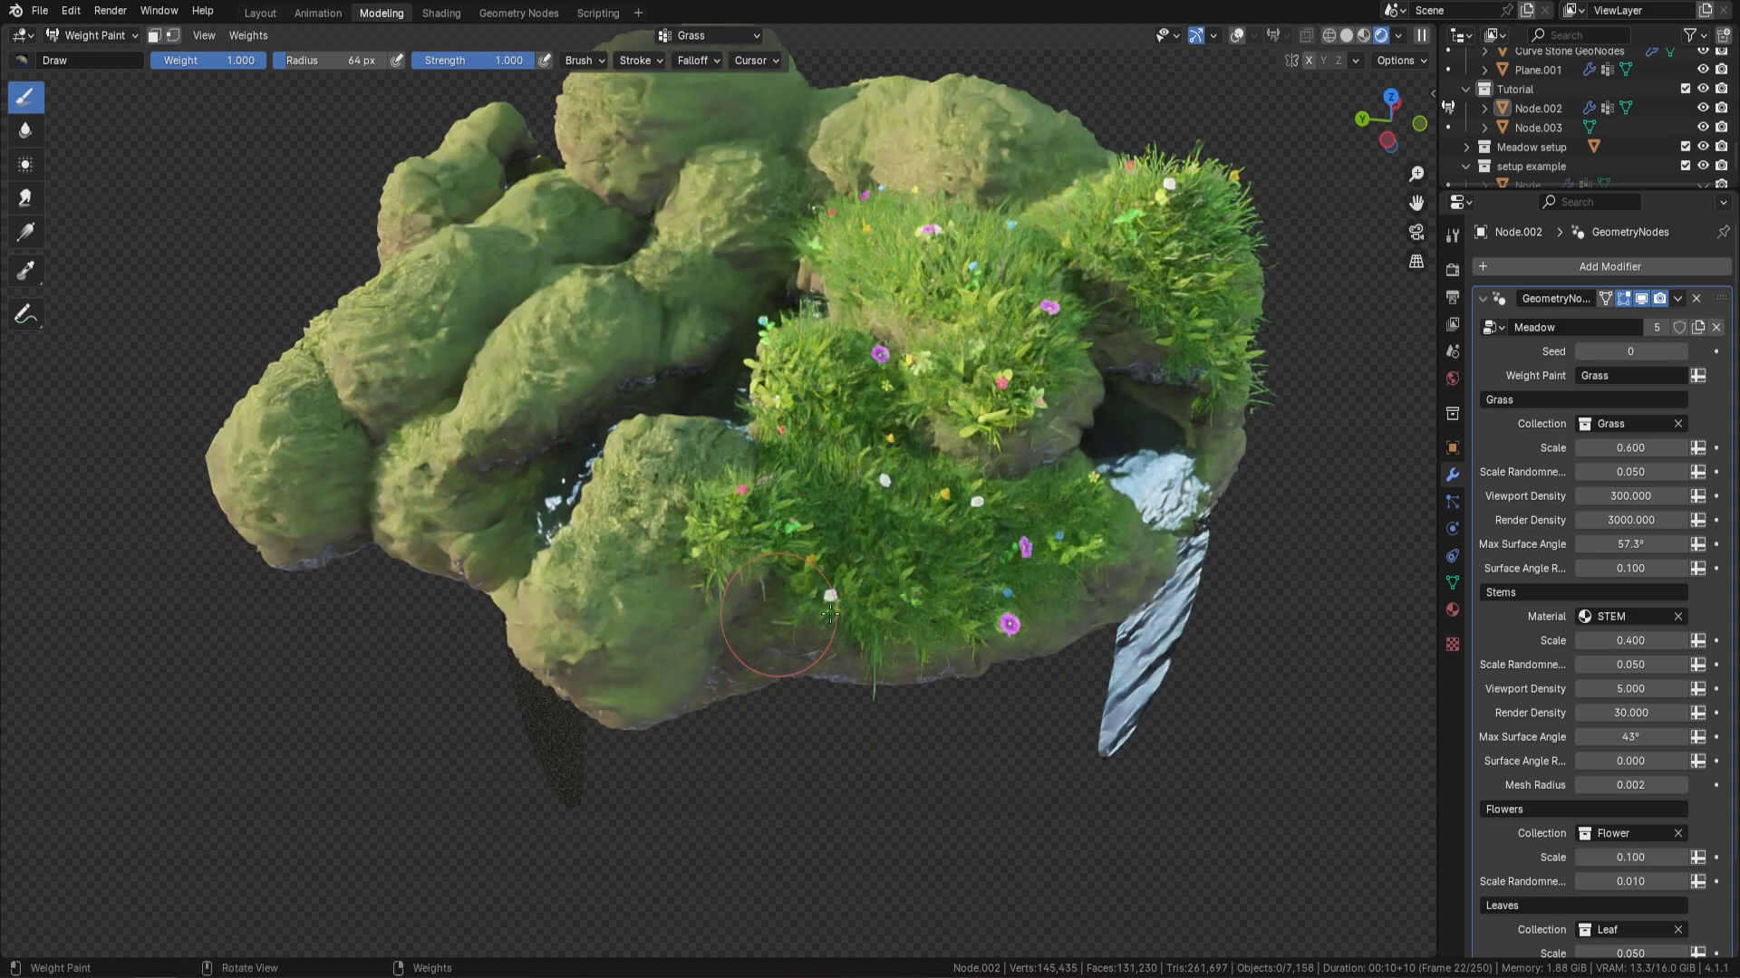
{"action": "mouse_move", "coordinate": [1131, 563]}
{"action": "left_mouse_down"}
{"action": "mouse_move", "coordinate": [960, 580]}
{"action": "mouse_move", "coordinate": [816, 566]}
{"action": "mouse_move", "coordinate": [707, 507]}
{"action": "mouse_move", "coordinate": [567, 593]}
{"action": "mouse_move", "coordinate": [598, 544]}
{"action": "mouse_move", "coordinate": [634, 634]}
{"action": "mouse_move", "coordinate": [643, 580]}
{"action": "left_mouse_up"}
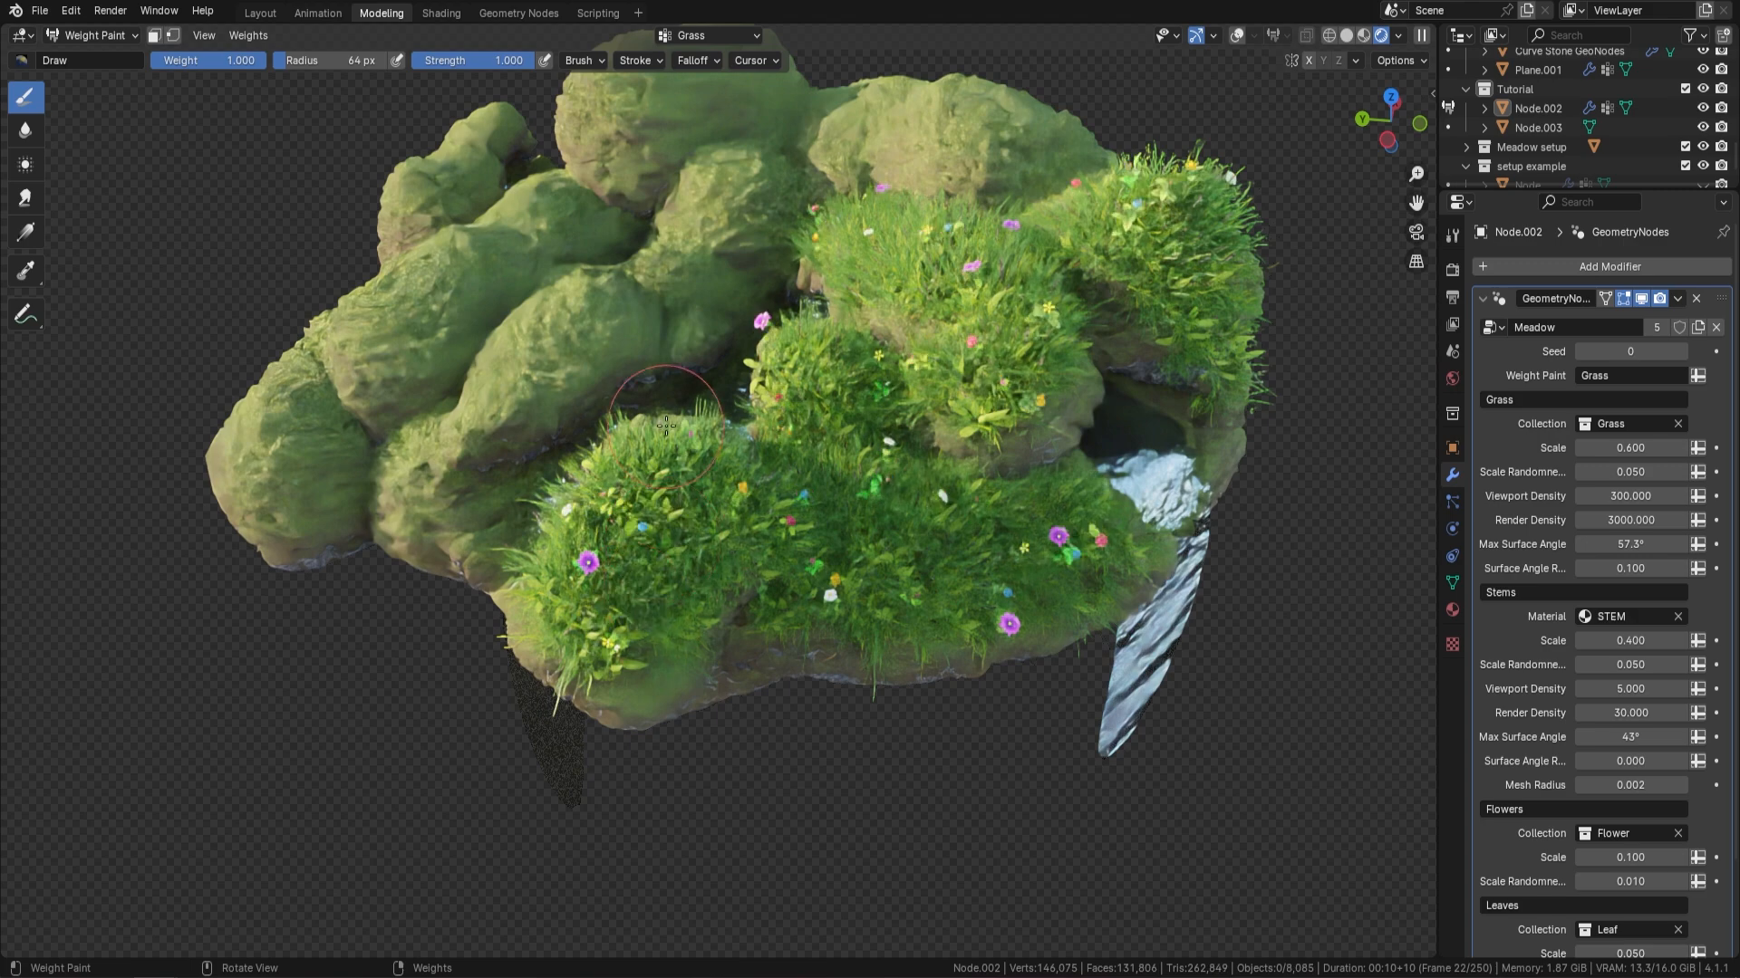
{"action": "middle_click_drag", "start_coordinate": [644, 580], "coordinate": [803, 496]}
Paint Grass weight along the opposite bank of the central river, from its upper end down to the front edge
{"action": "mouse_move", "coordinate": [775, 672]}
{"action": "left_mouse_down"}
{"action": "mouse_move", "coordinate": [739, 621]}
{"action": "mouse_move", "coordinate": [766, 492]}
{"action": "mouse_move", "coordinate": [837, 396]}
{"action": "mouse_move", "coordinate": [792, 233]}
{"action": "left_mouse_up"}
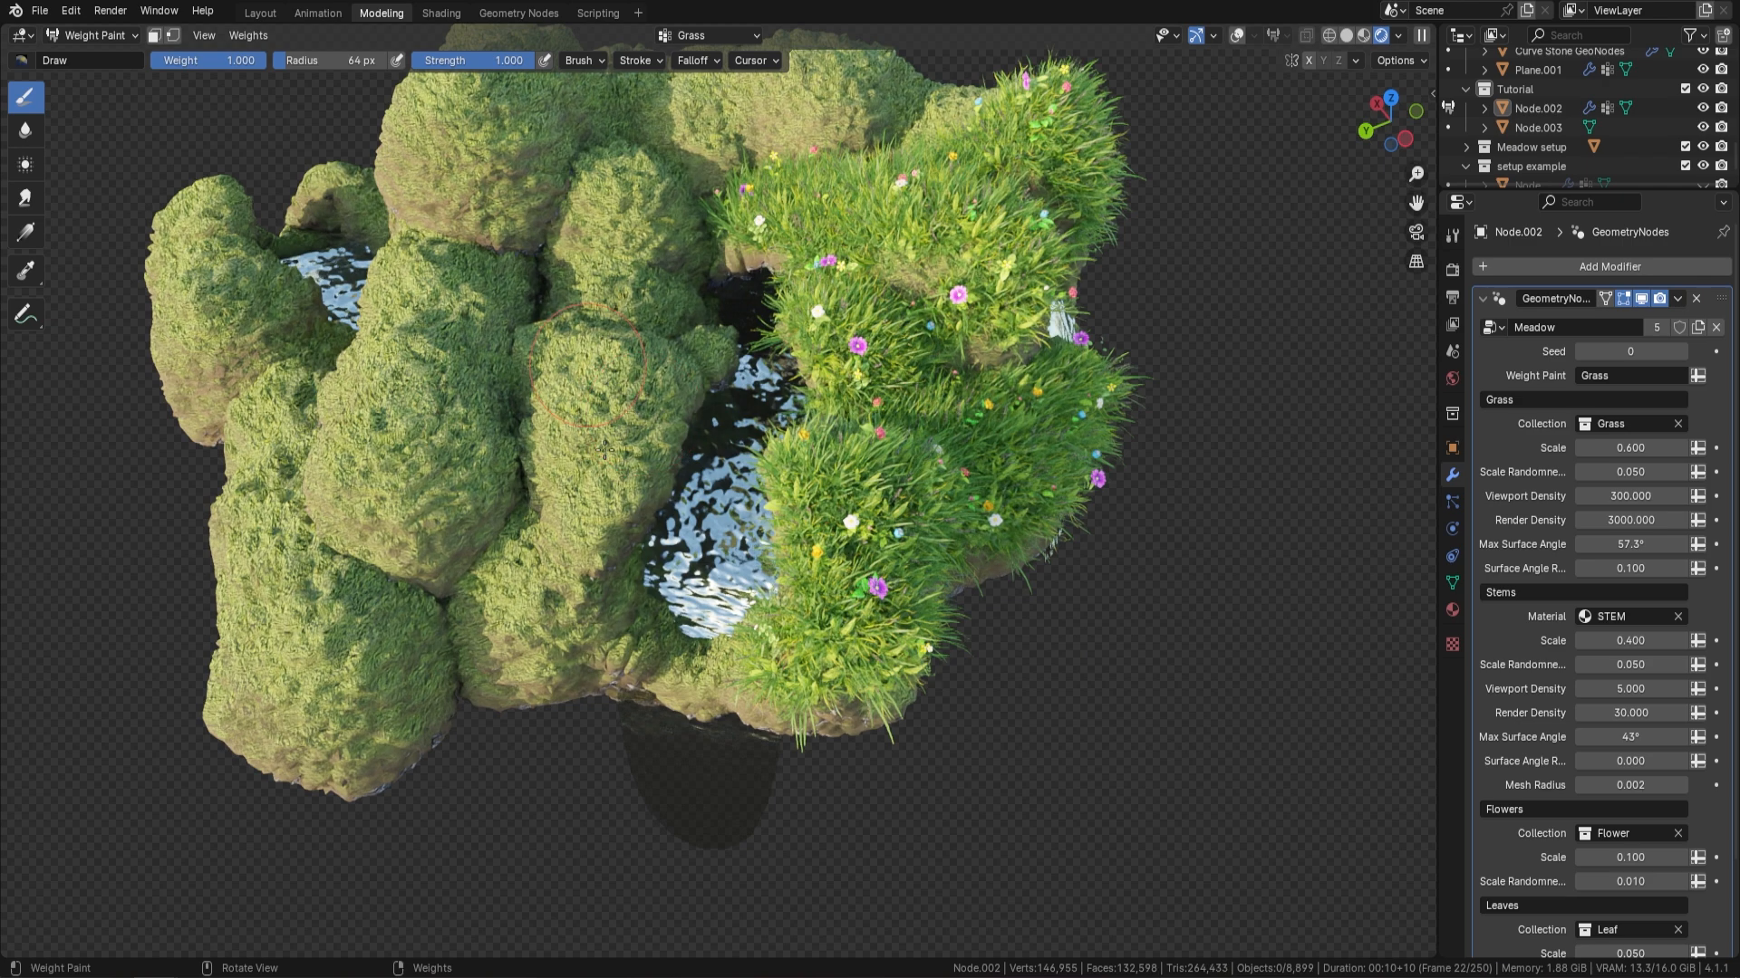
{"action": "left_click_drag", "start_coordinate": [605, 449], "coordinate": [593, 441]}
{"action": "left_click_drag", "start_coordinate": [632, 380], "coordinate": [666, 393]}
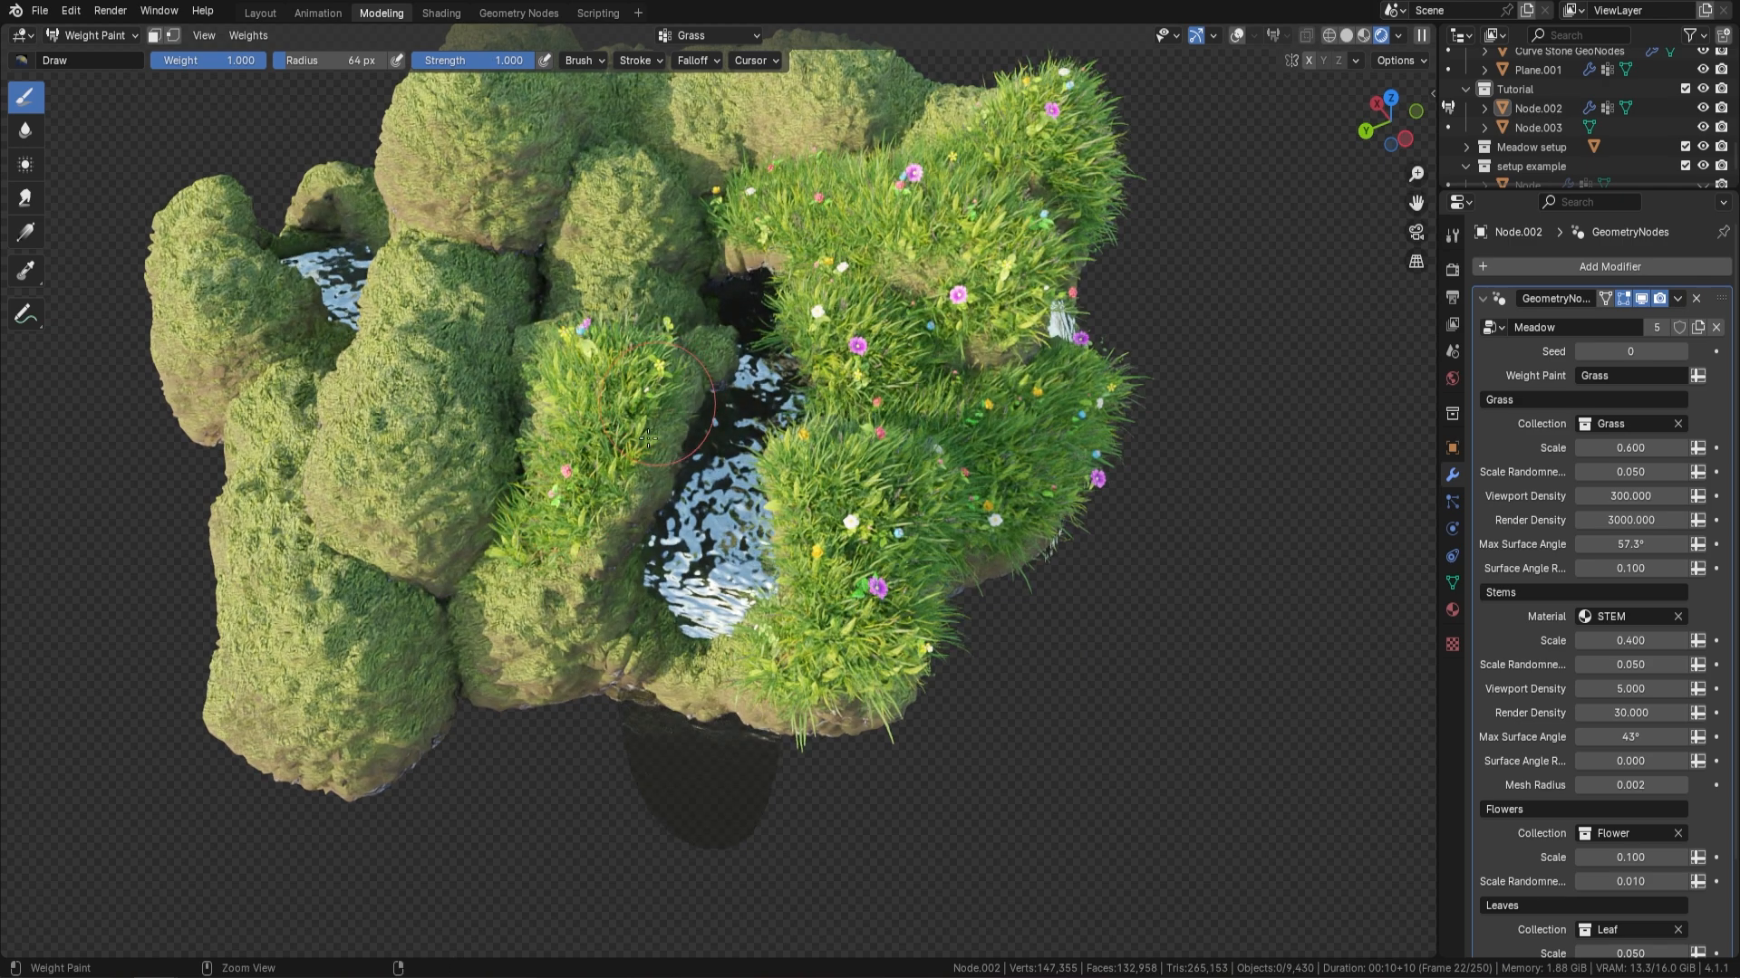
{"action": "mouse_move", "coordinate": [603, 466]}
{"action": "left_mouse_down", "text": "ctrl"}
{"action": "mouse_move", "coordinate": [686, 345]}
{"action": "mouse_move", "coordinate": [580, 535]}
{"action": "mouse_move", "coordinate": [602, 618]}
{"action": "mouse_move", "coordinate": [633, 627]}
{"action": "mouse_move", "coordinate": [654, 605]}
{"action": "left_mouse_up", "text": "ctrl"}
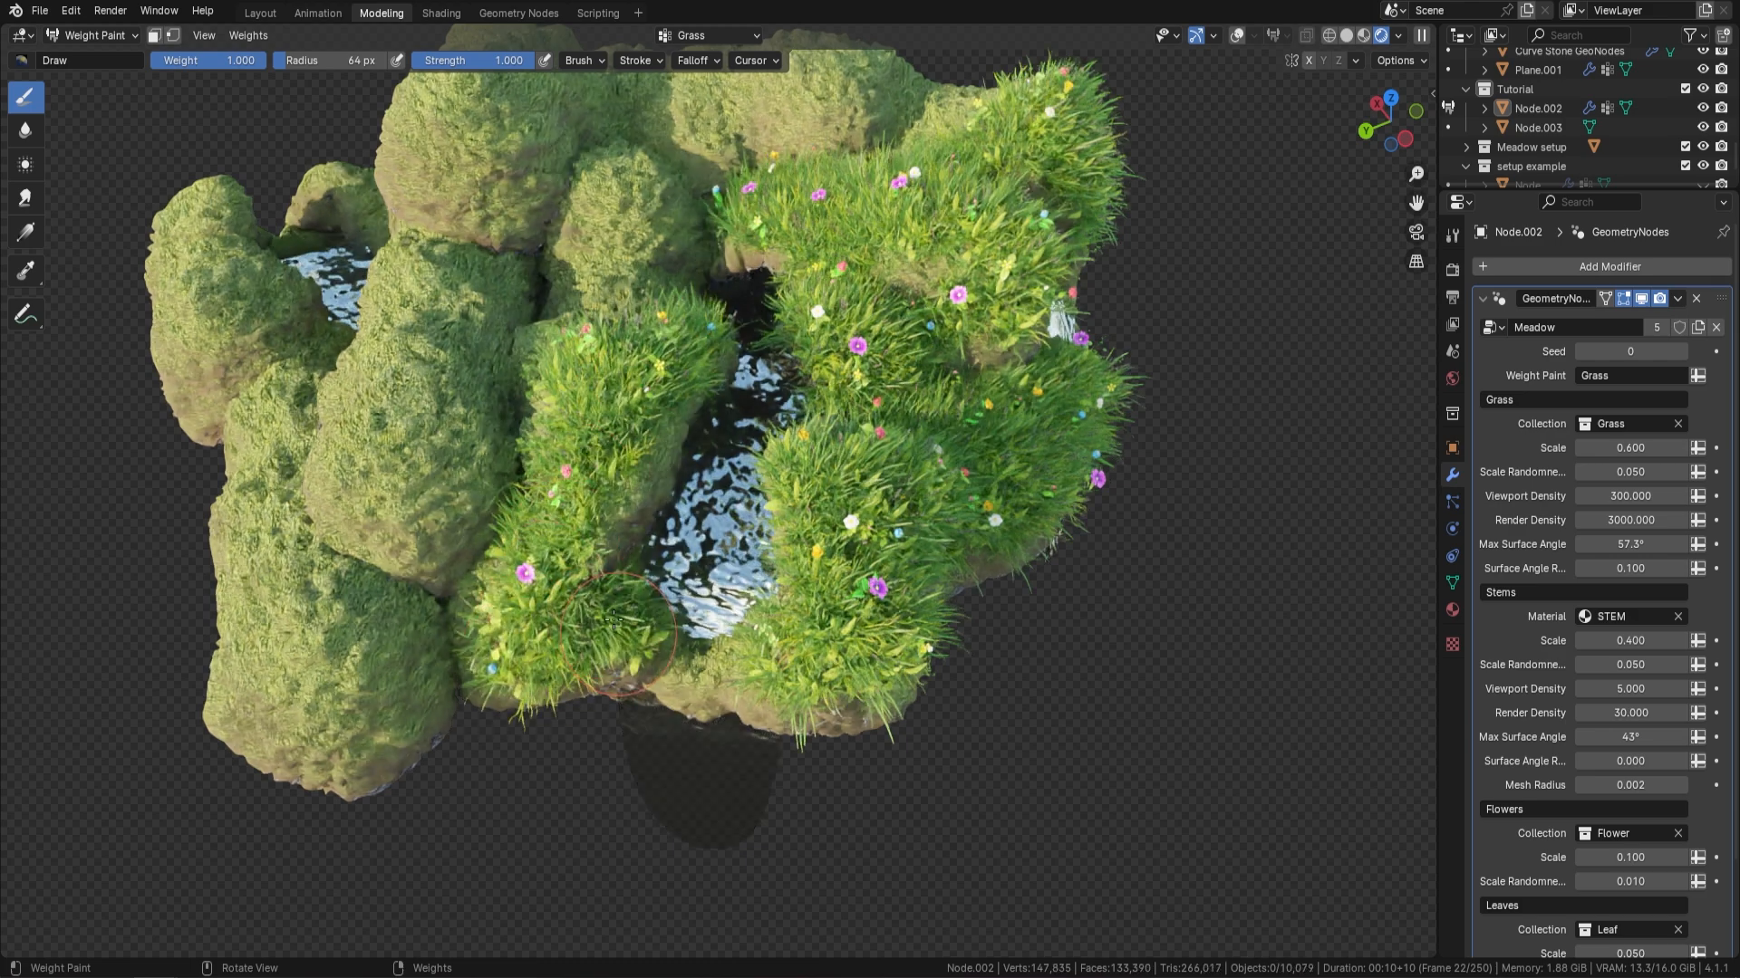
Paint Grass weight over the boulders beyond the opposite riverbank, covering the long outer boulders and the tops behind them
{"action": "mouse_move", "coordinate": [621, 362]}
{"action": "left_mouse_down"}
{"action": "mouse_move", "coordinate": [603, 192]}
{"action": "mouse_move", "coordinate": [449, 276]}
{"action": "mouse_move", "coordinate": [412, 335]}
{"action": "mouse_move", "coordinate": [439, 485]}
{"action": "mouse_move", "coordinate": [501, 460]}
{"action": "mouse_move", "coordinate": [471, 363]}
{"action": "mouse_move", "coordinate": [503, 337]}
{"action": "left_mouse_up"}
{"action": "mouse_move", "coordinate": [486, 480]}
{"action": "middle_mouse_down"}
{"action": "mouse_move", "coordinate": [516, 451]}
{"action": "mouse_move", "coordinate": [500, 446]}
{"action": "mouse_move", "coordinate": [514, 451]}
{"action": "middle_mouse_up"}
{"action": "mouse_move", "coordinate": [716, 485]}
{"action": "left_mouse_down"}
{"action": "mouse_move", "coordinate": [576, 436]}
{"action": "mouse_move", "coordinate": [494, 376]}
{"action": "mouse_move", "coordinate": [426, 391]}
{"action": "mouse_move", "coordinate": [426, 290]}
{"action": "mouse_move", "coordinate": [389, 254]}
{"action": "mouse_move", "coordinate": [225, 258]}
{"action": "mouse_move", "coordinate": [217, 181]}
{"action": "mouse_move", "coordinate": [363, 145]}
{"action": "mouse_move", "coordinate": [299, 220]}
{"action": "mouse_move", "coordinate": [645, 591]}
{"action": "mouse_move", "coordinate": [979, 634]}
{"action": "mouse_move", "coordinate": [507, 652]}
{"action": "mouse_move", "coordinate": [634, 659]}
{"action": "left_mouse_up"}
{"action": "scroll", "coordinate": [635, 658], "scroll_direction": "down", "scroll_amount": 4}
{"action": "middle_click_drag", "start_coordinate": [625, 634], "coordinate": [444, 675]}
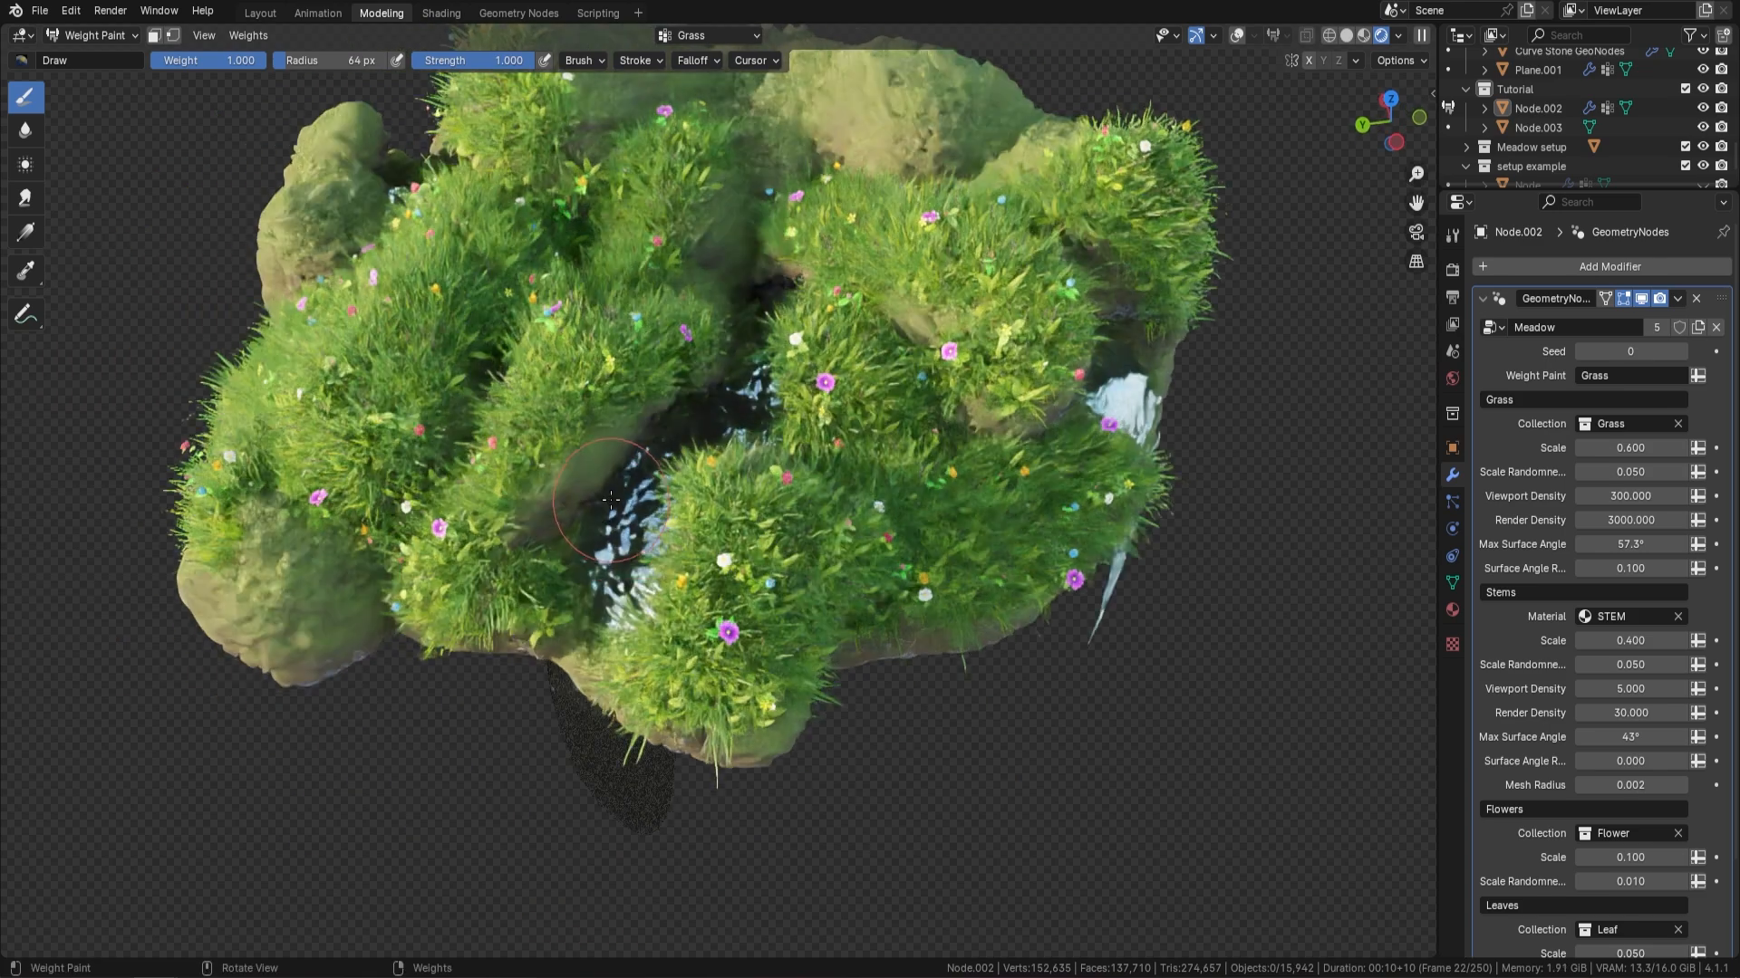
Examine the grass and flower coverage across the whole island from near and far
{"action": "scroll", "coordinate": [688, 471], "scroll_direction": "down", "scroll_amount": 1}
{"action": "middle_click_drag", "start_coordinate": [706, 435], "coordinate": [734, 371]}
{"action": "mouse_move", "coordinate": [734, 371]}
{"action": "middle_mouse_down", "text": "shift"}
{"action": "mouse_move", "coordinate": [776, 339]}
{"action": "mouse_move", "coordinate": [915, 536]}
{"action": "mouse_move", "coordinate": [888, 525]}
{"action": "middle_mouse_up", "text": "shift"}
{"action": "scroll", "coordinate": [902, 510], "scroll_direction": "up", "scroll_amount": 2}
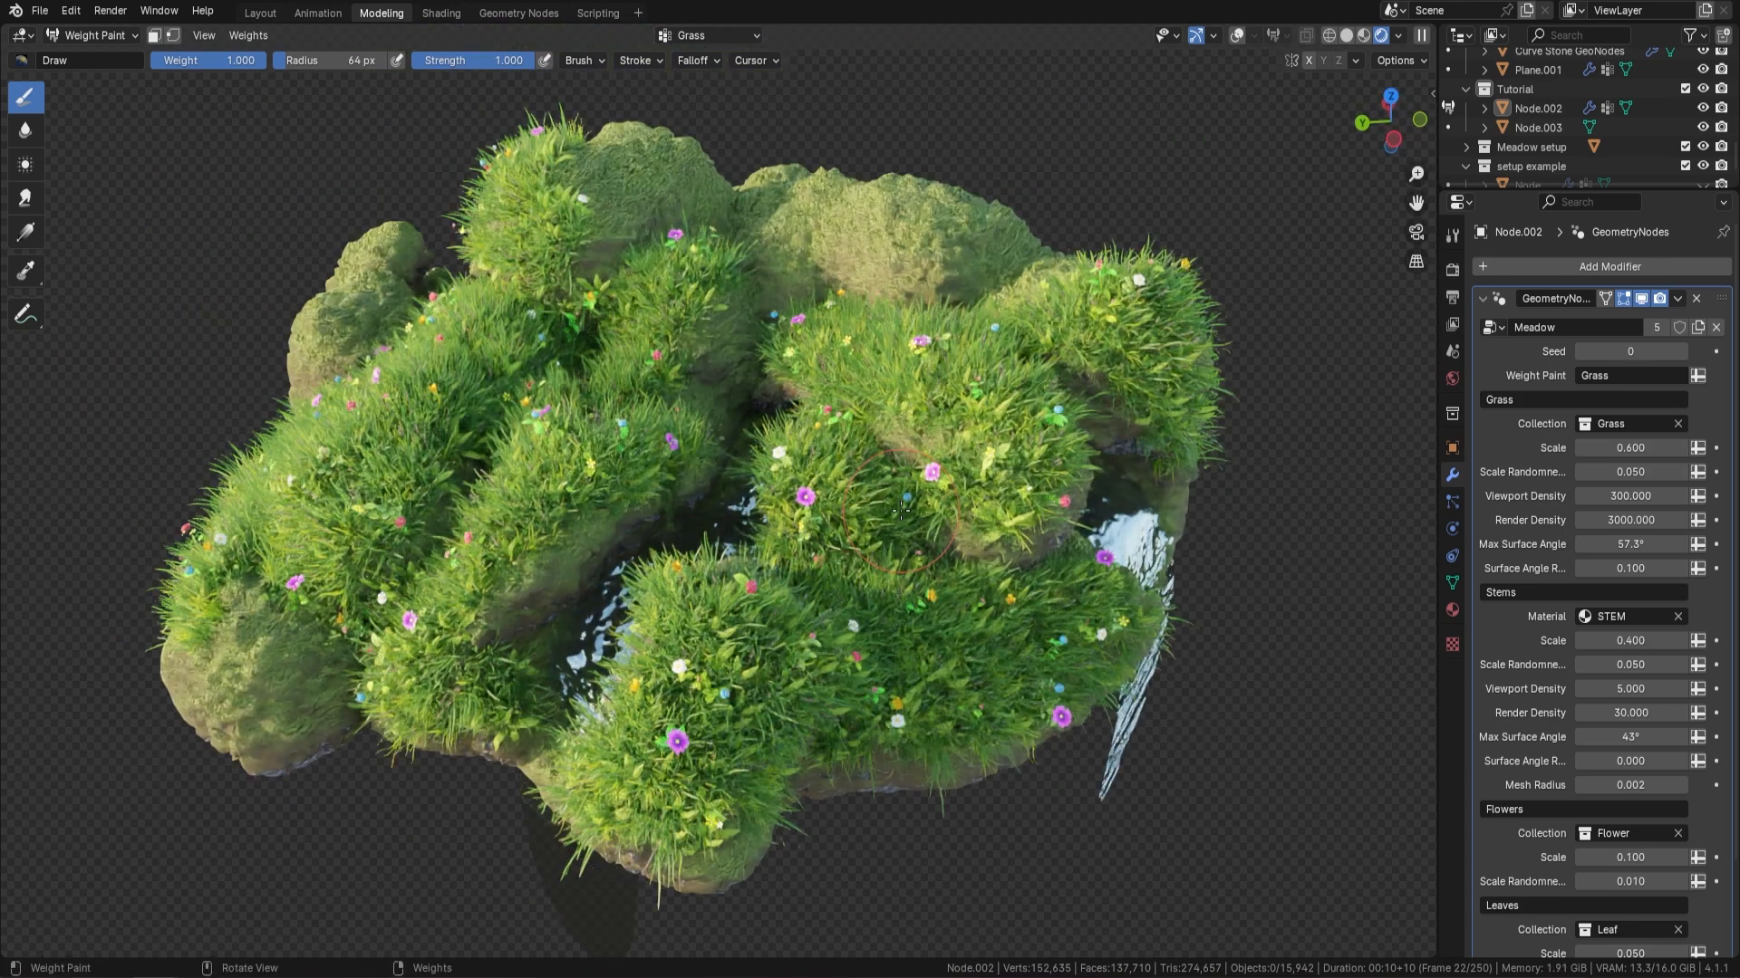
{"action": "scroll", "coordinate": [713, 418], "scroll_direction": "down", "scroll_amount": 2}
{"action": "middle_click_drag", "start_coordinate": [713, 419], "coordinate": [711, 392]}
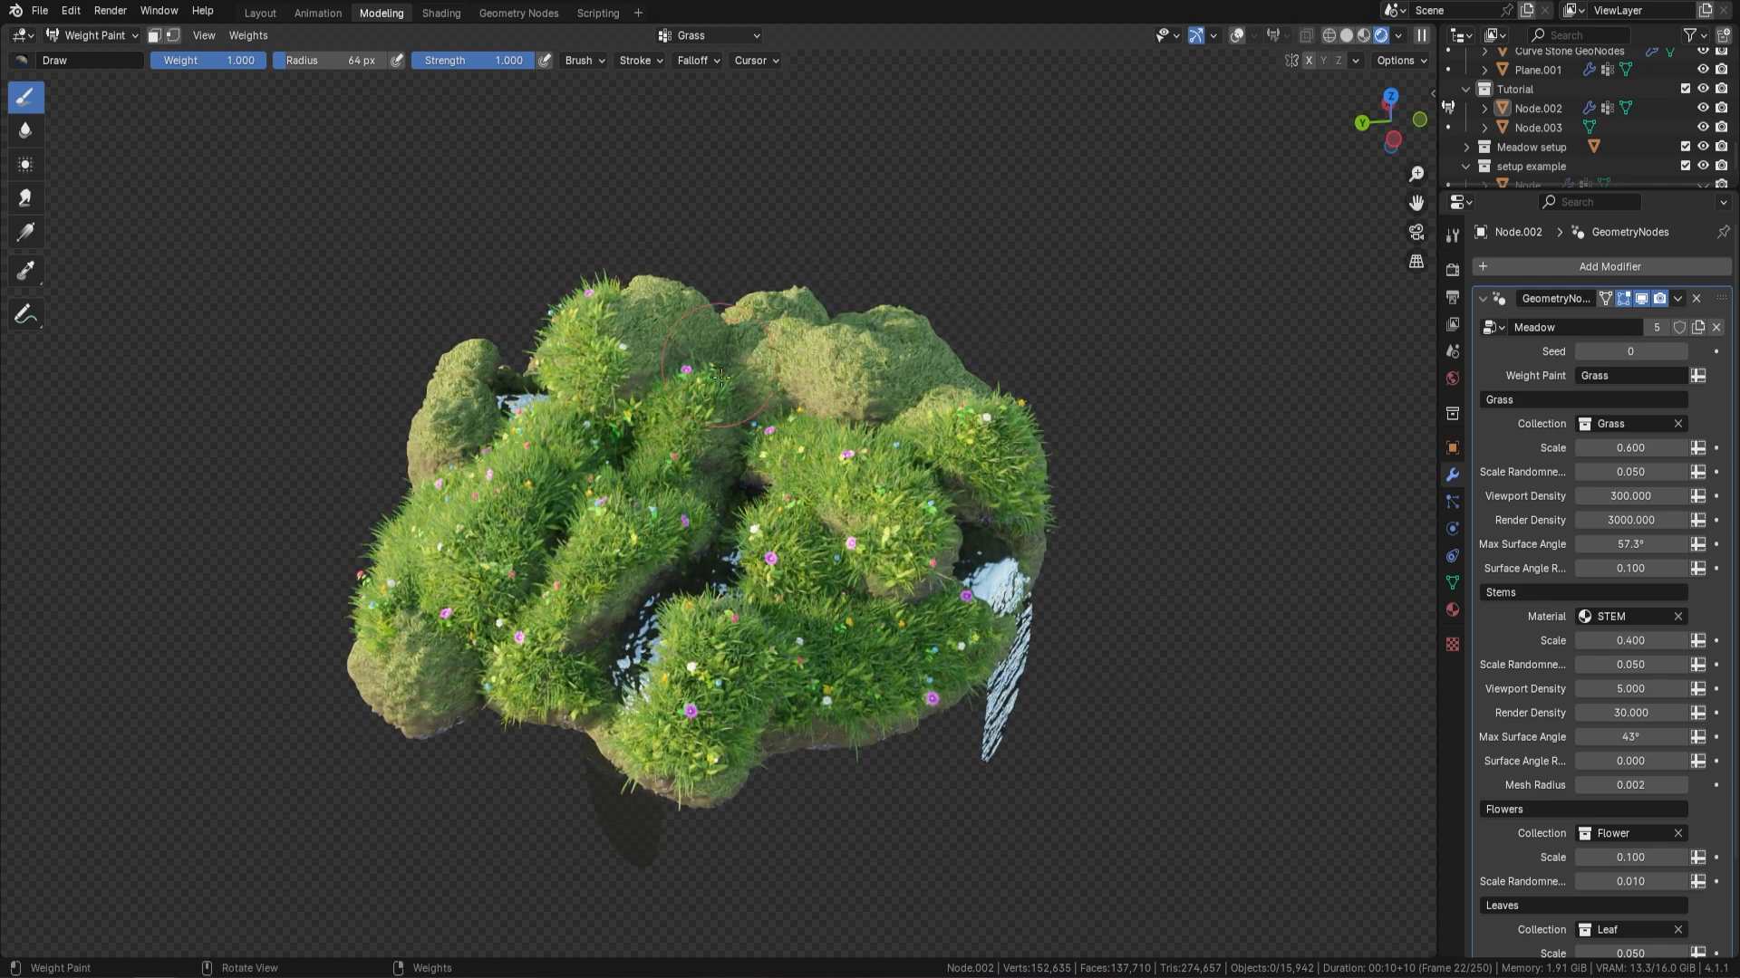